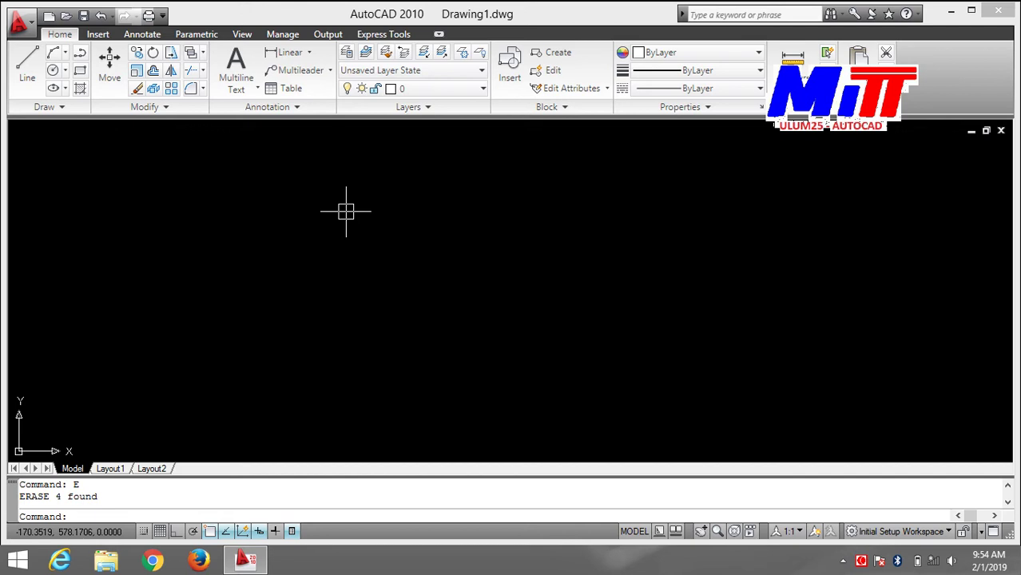
- Draw a 350 by 750 rectangle with RECTANG and frame it in the view
{"action": "type", "text": "REC"}
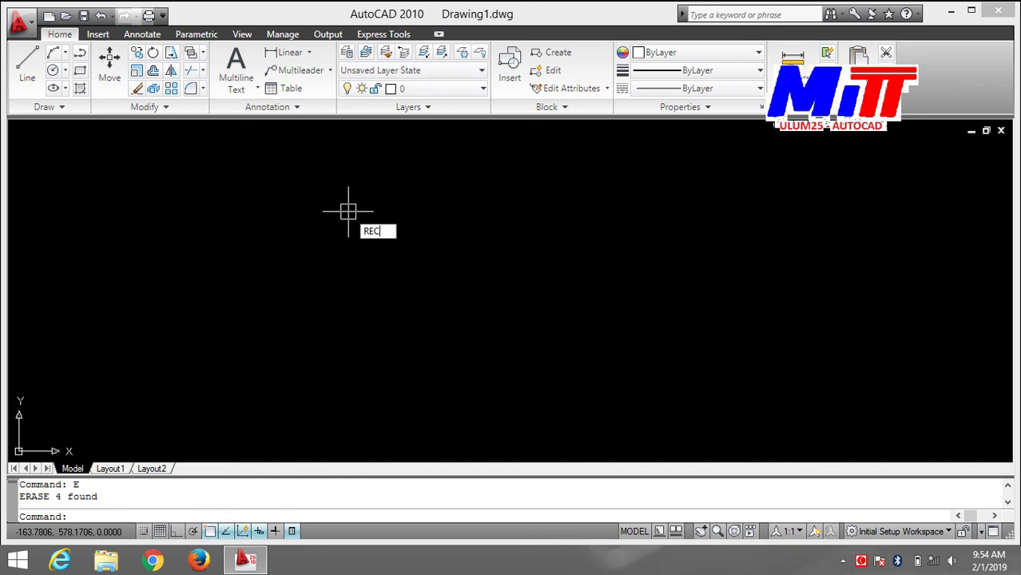
{"action": "key", "text": "Return"}
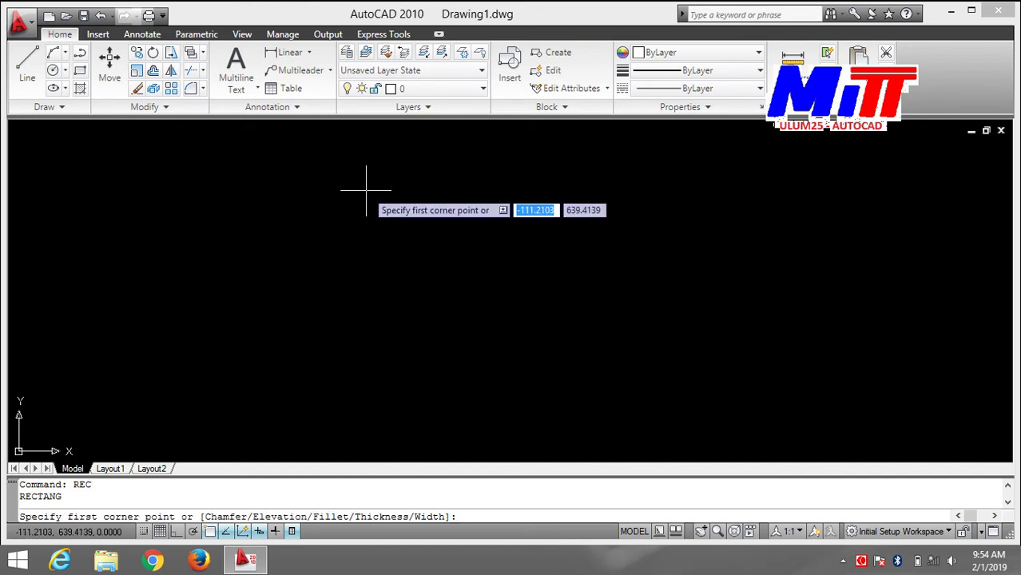
{"action": "left_click", "coordinate": [366, 190]}
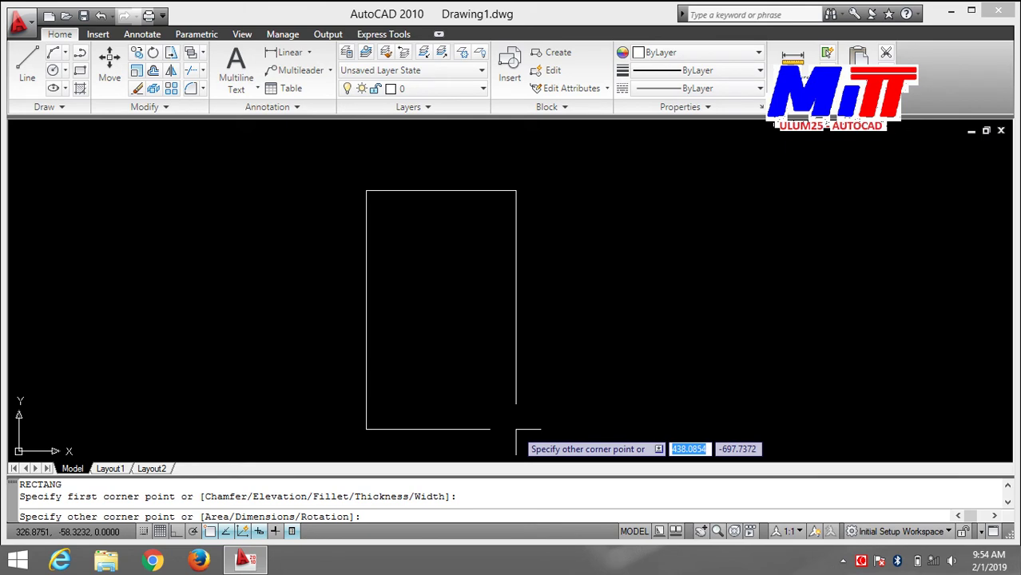
{"action": "type", "text": "3"}
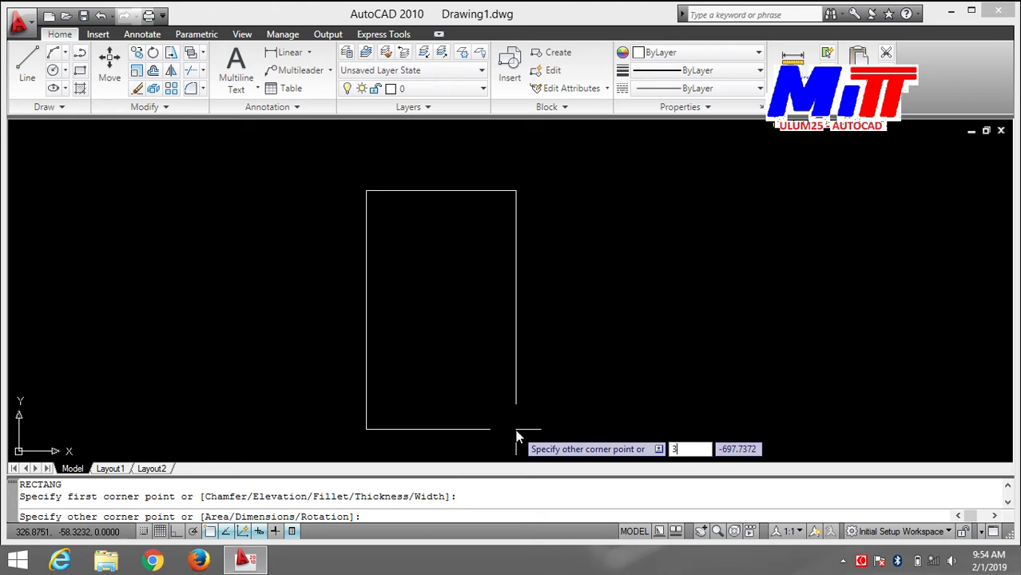
{"action": "type", "text": "50"}
{"action": "key", "text": "Tab"}
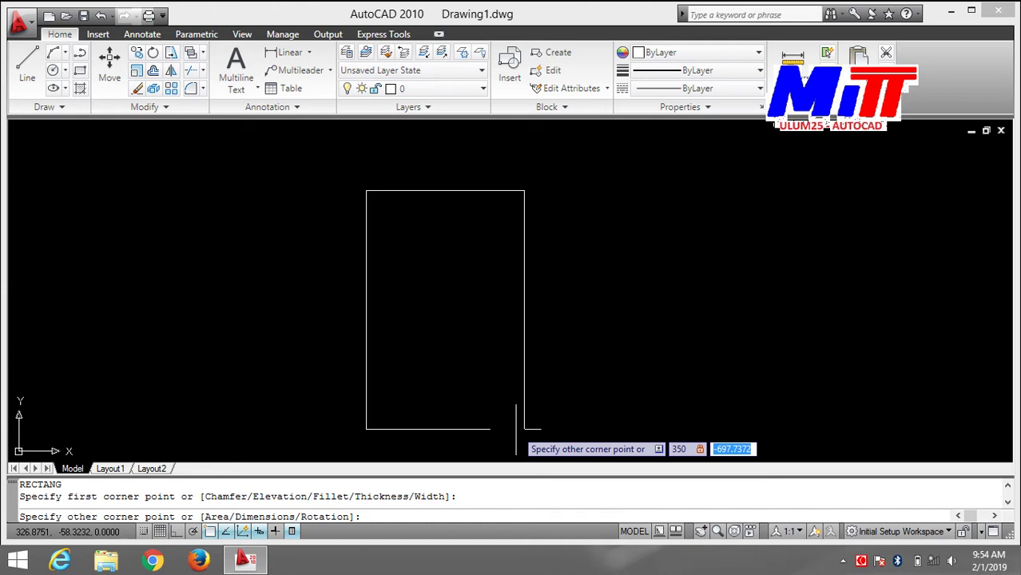
{"action": "type", "text": "75"}
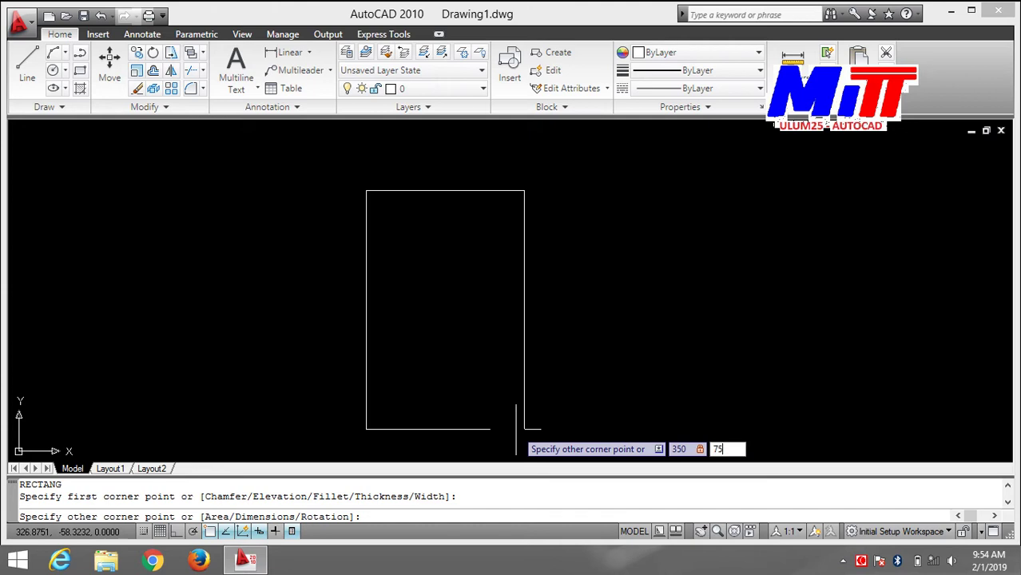
{"action": "type", "text": "0"}
{"action": "key", "text": "Return"}
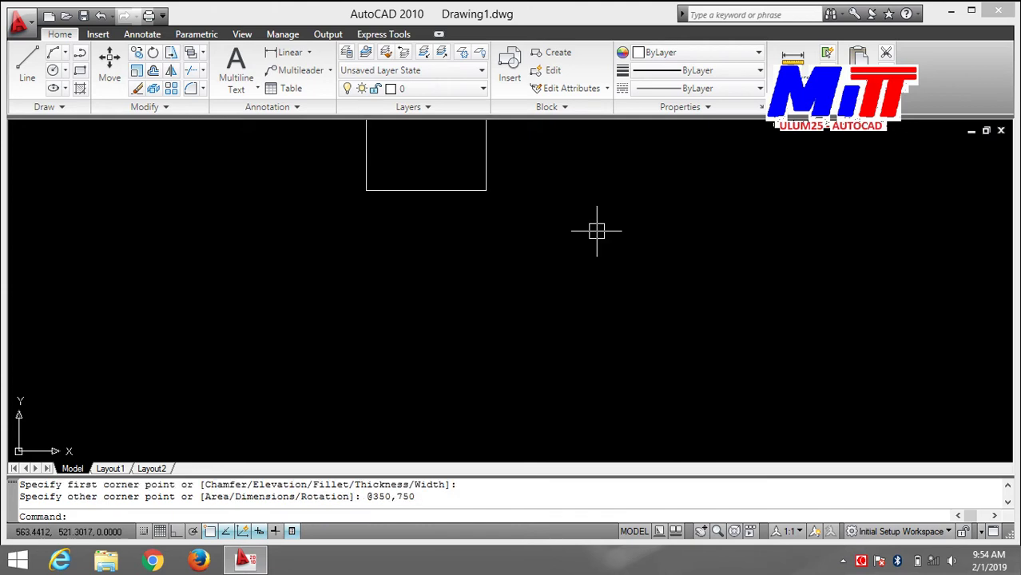
{"action": "middle_click_drag", "start_coordinate": [596, 231], "coordinate": [659, 459]}
{"action": "scroll", "coordinate": [639, 369], "scroll_direction": "up", "scroll_amount": 2}
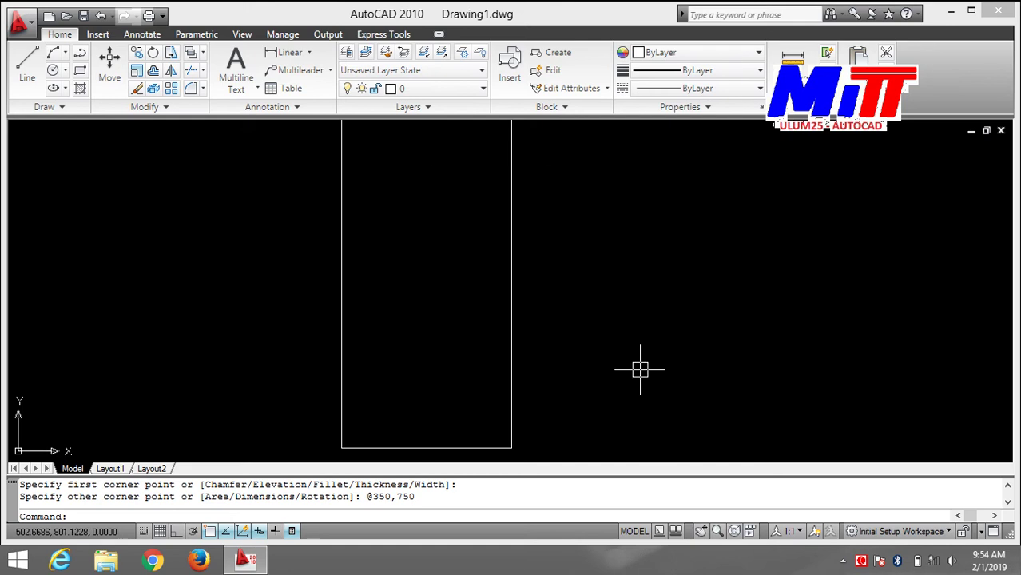
{"action": "scroll", "coordinate": [639, 369], "scroll_direction": "down", "scroll_amount": 2}
{"action": "scroll", "coordinate": [633, 360], "scroll_direction": "up", "scroll_amount": 1}
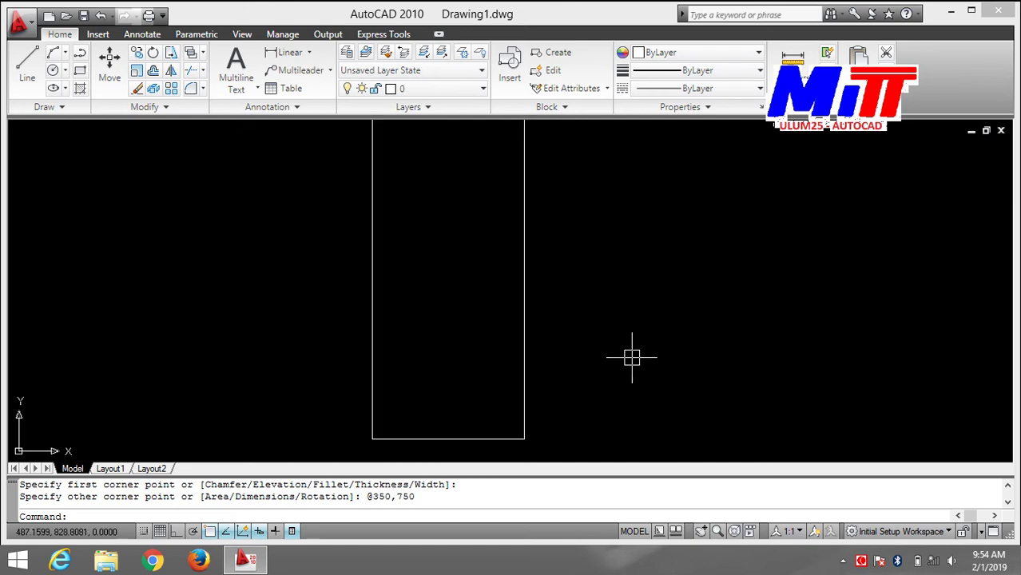
{"action": "middle_click_drag", "start_coordinate": [631, 357], "coordinate": [662, 399]}
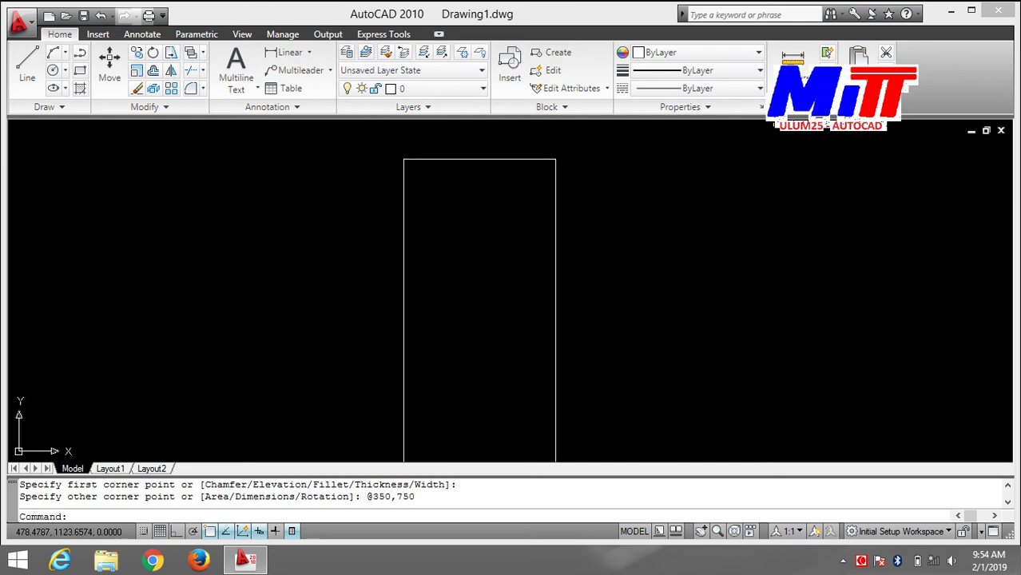
{"action": "key", "text": "Escape"}
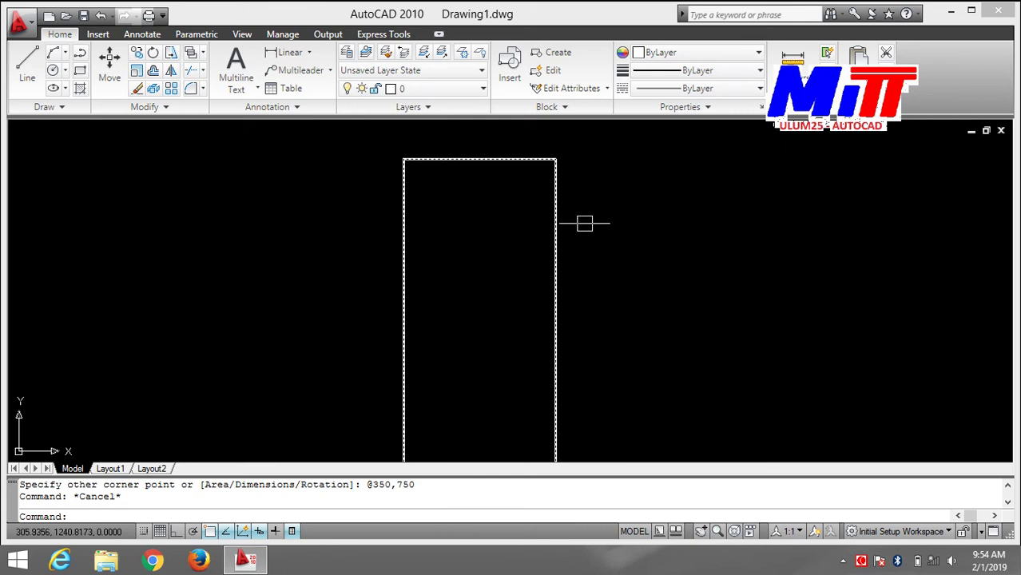
- Explode the 350 by 750 rectangle into four separate lines and verify one edge is a Line
{"action": "middle_click_drag", "start_coordinate": [606, 216], "coordinate": [651, 283]}
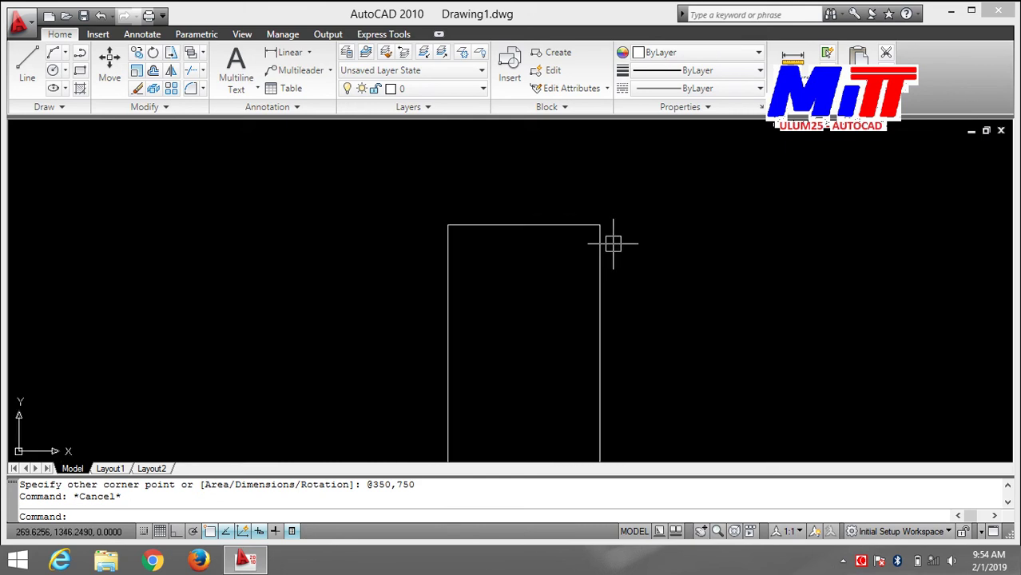
{"action": "left_click", "coordinate": [501, 220]}
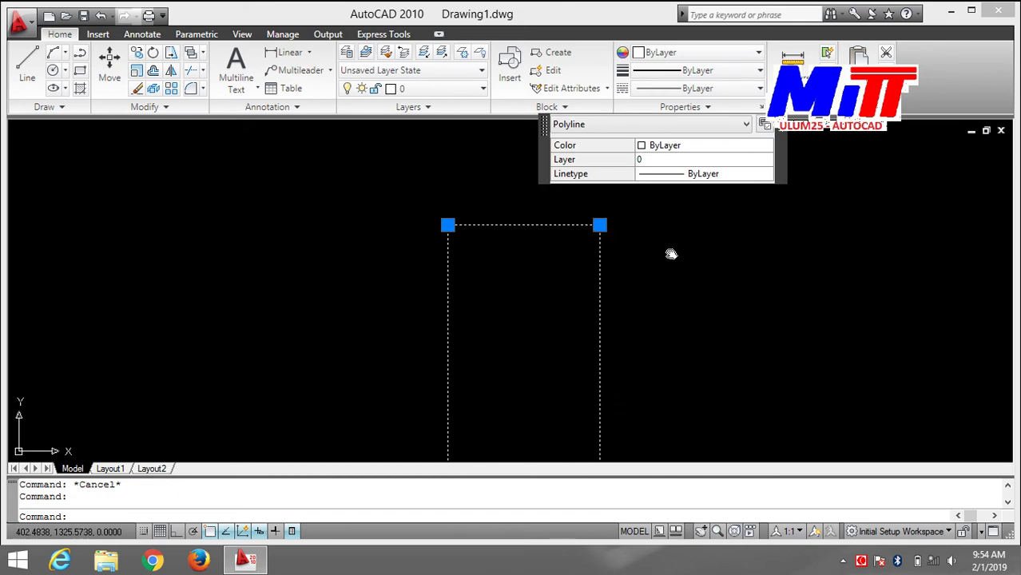
{"action": "middle_click_drag", "start_coordinate": [671, 254], "coordinate": [646, 237]}
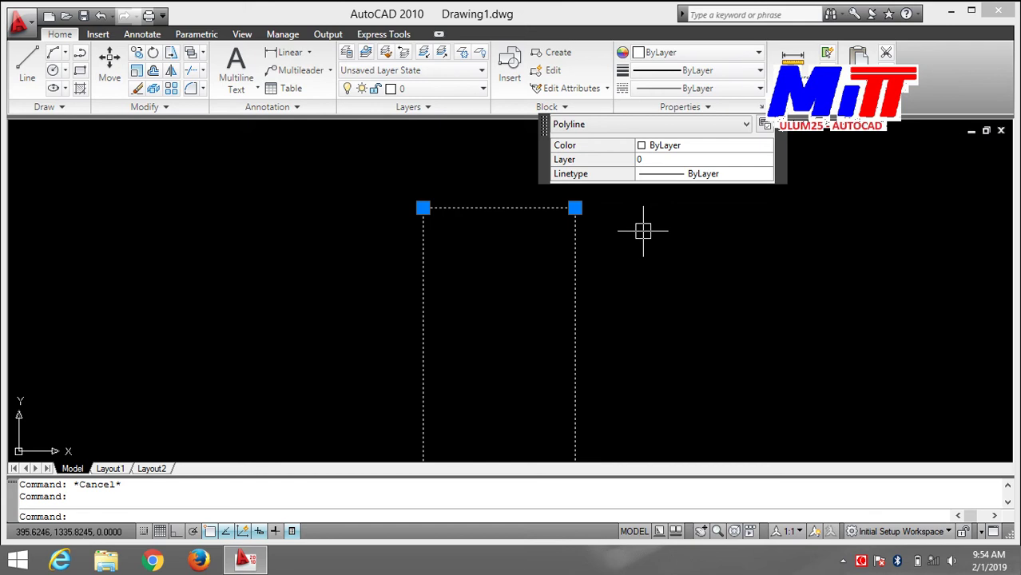
{"action": "type", "text": "x"}
{"action": "key", "text": "Return"}
{"action": "left_click", "coordinate": [549, 208]}
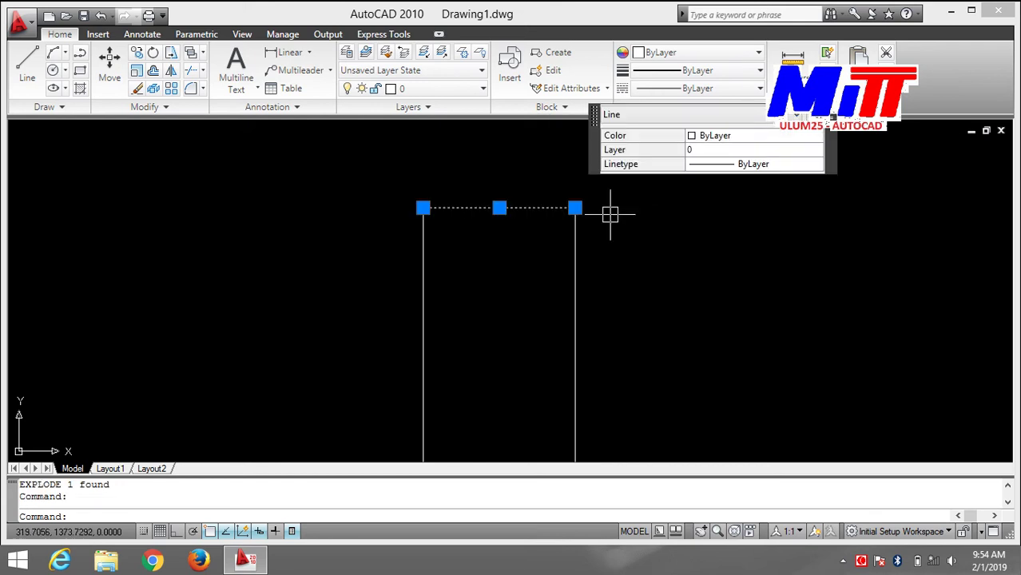
{"action": "key", "text": "Escape"}
{"action": "scroll", "coordinate": [642, 227], "scroll_direction": "up", "scroll_amount": 1}
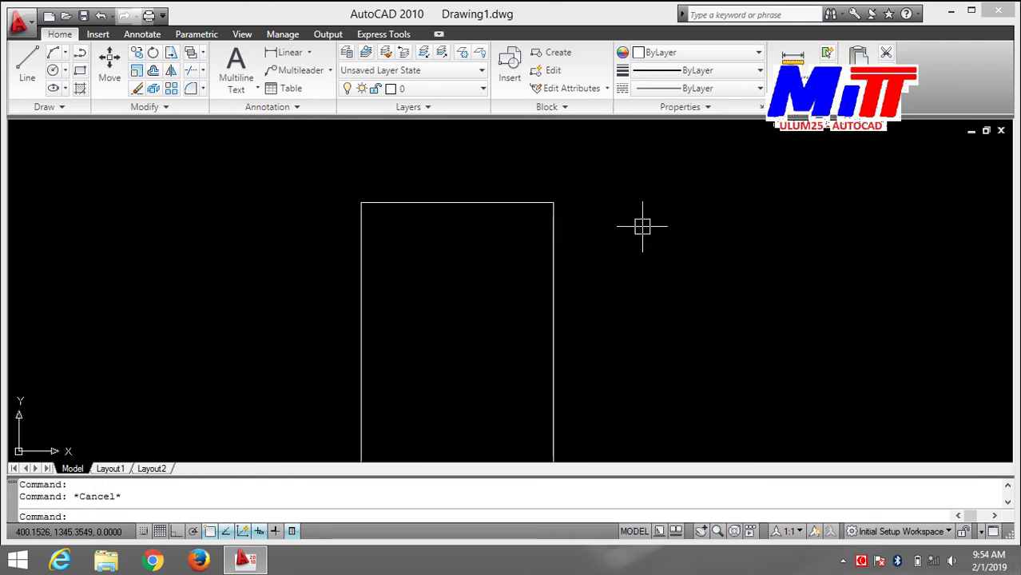
{"action": "mouse_move", "coordinate": [643, 227]}
{"action": "middle_mouse_down"}
{"action": "mouse_move", "coordinate": [688, 289]}
{"action": "mouse_move", "coordinate": [678, 298]}
{"action": "mouse_move", "coordinate": [699, 312]}
{"action": "middle_mouse_up"}
{"action": "middle_click_drag", "start_coordinate": [557, 260], "coordinate": [539, 220]}
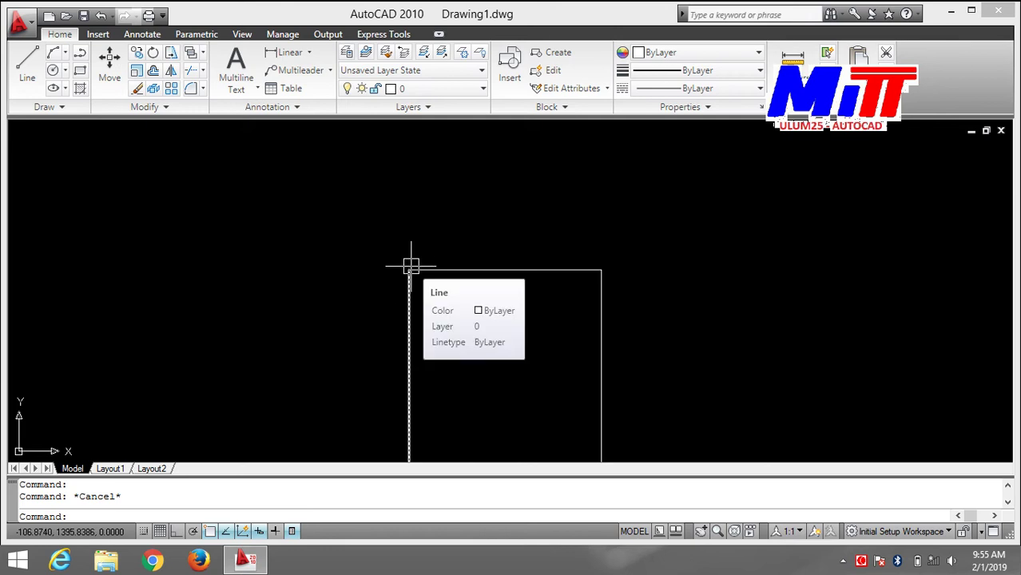
- With Ortho on, draw a 50-unit horizontal and a 50-unit vertical line from the top edge
{"action": "type", "text": "L"}
{"action": "key", "text": "Return"}
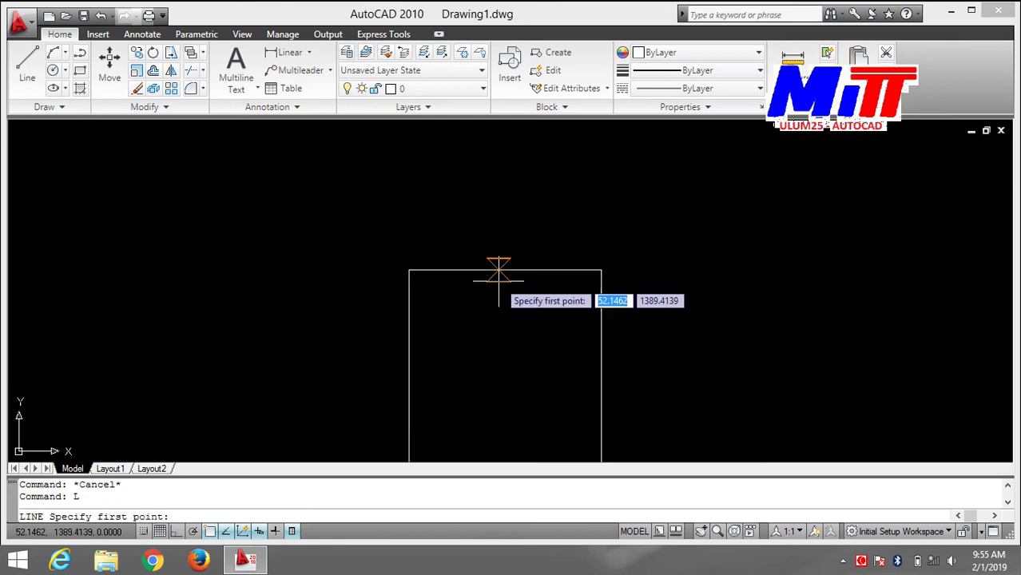
{"action": "left_click", "coordinate": [601, 270]}
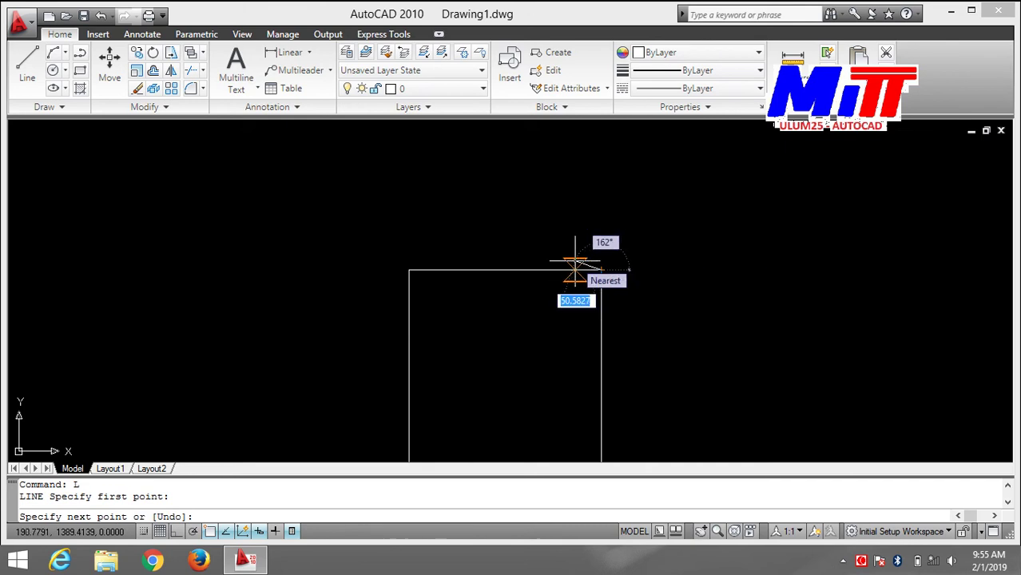
{"action": "key", "text": "F8"}
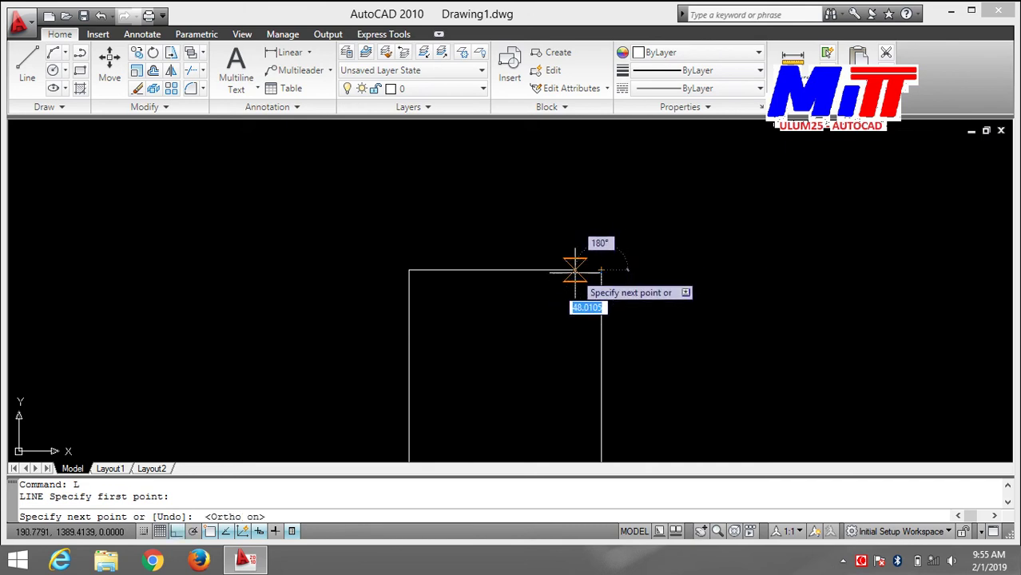
{"action": "type", "text": "50"}
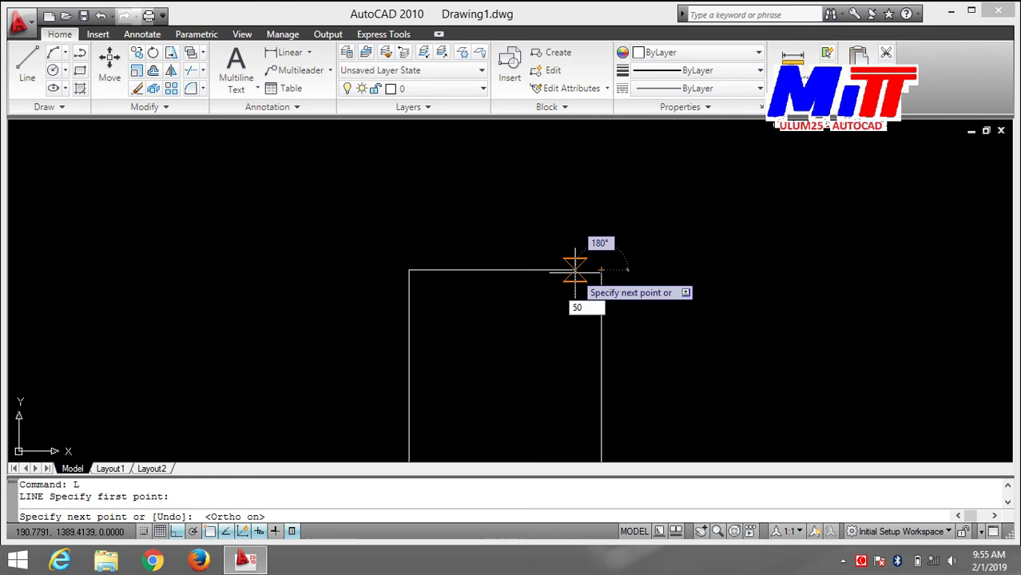
{"action": "key", "text": "Return"}
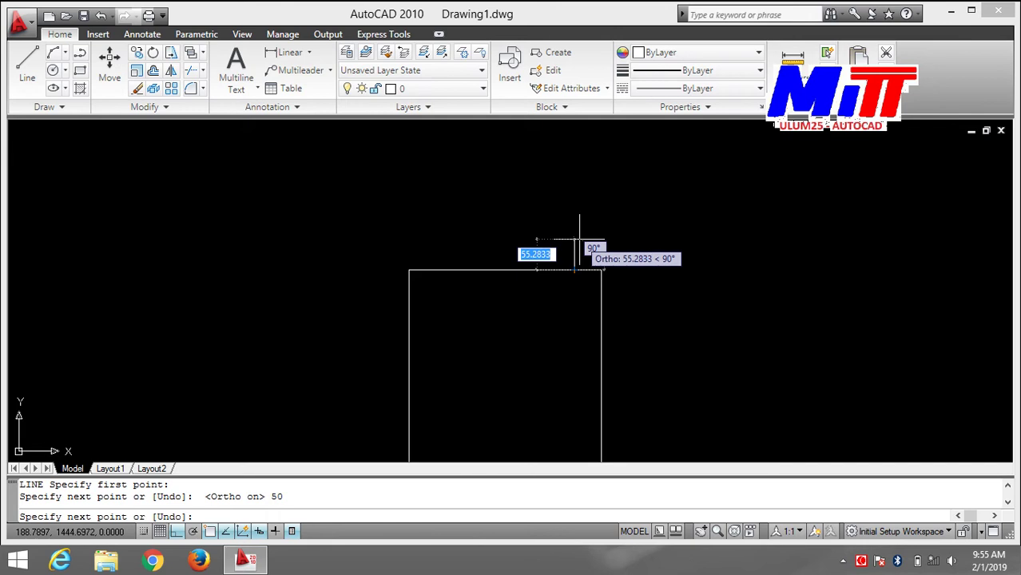
{"action": "type", "text": "50"}
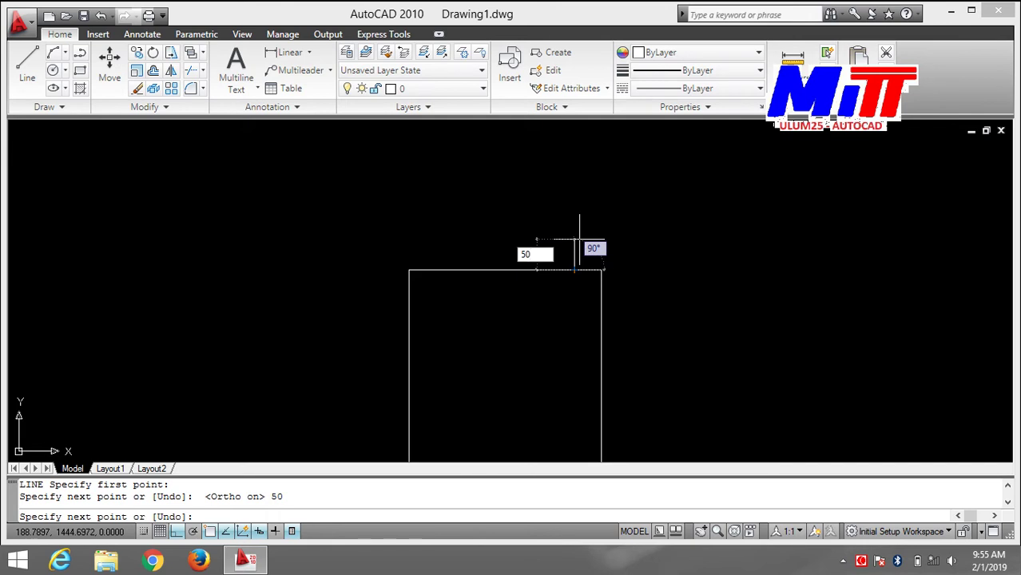
{"action": "key", "text": "Return"}
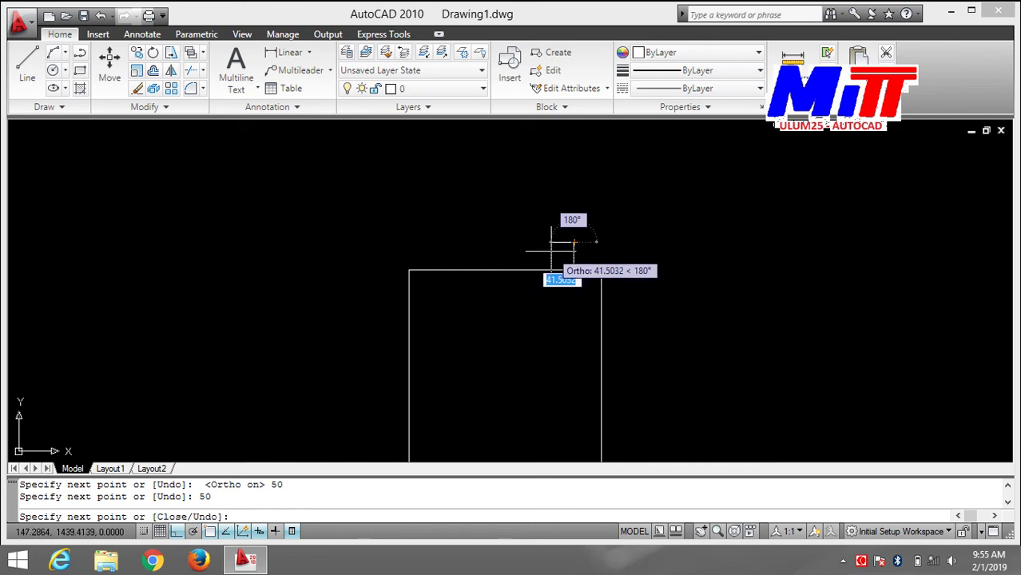
{"action": "key", "text": "Escape"}
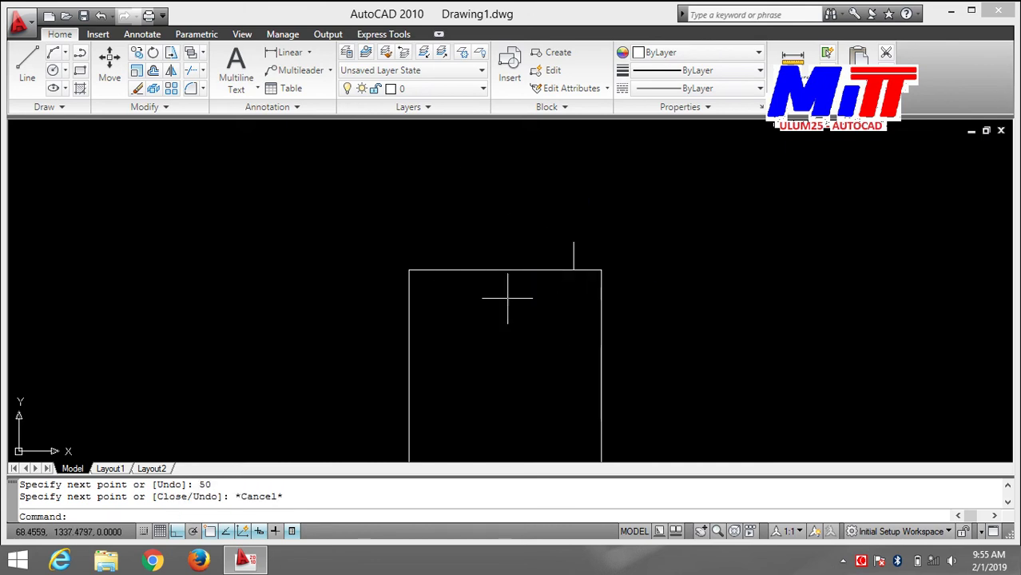
- From the top-left corner, draw 150 right, 50 down, then a diagonal to the step point
{"action": "key", "text": "Return"}
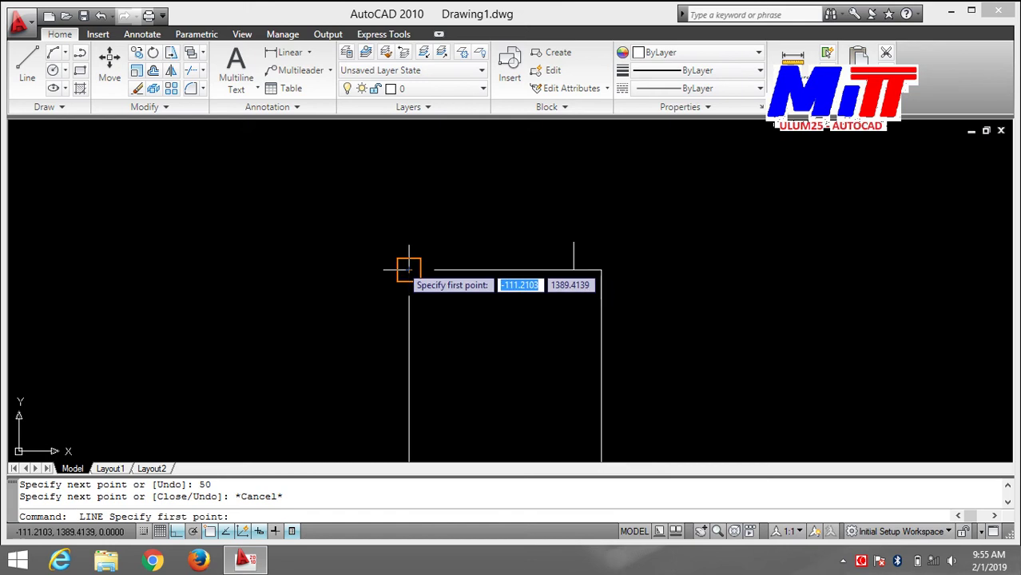
{"action": "left_click", "coordinate": [409, 269]}
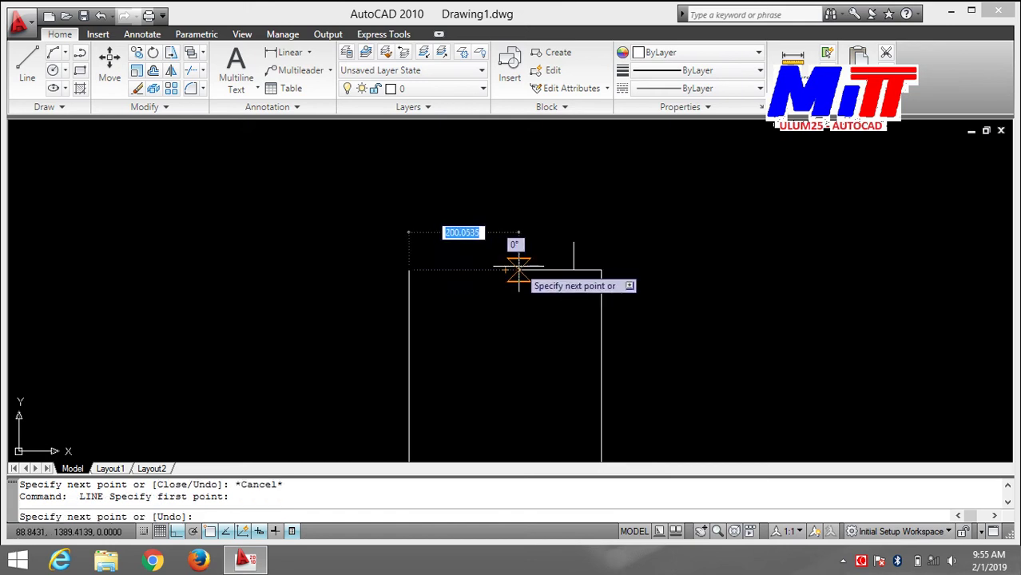
{"action": "type", "text": "150"}
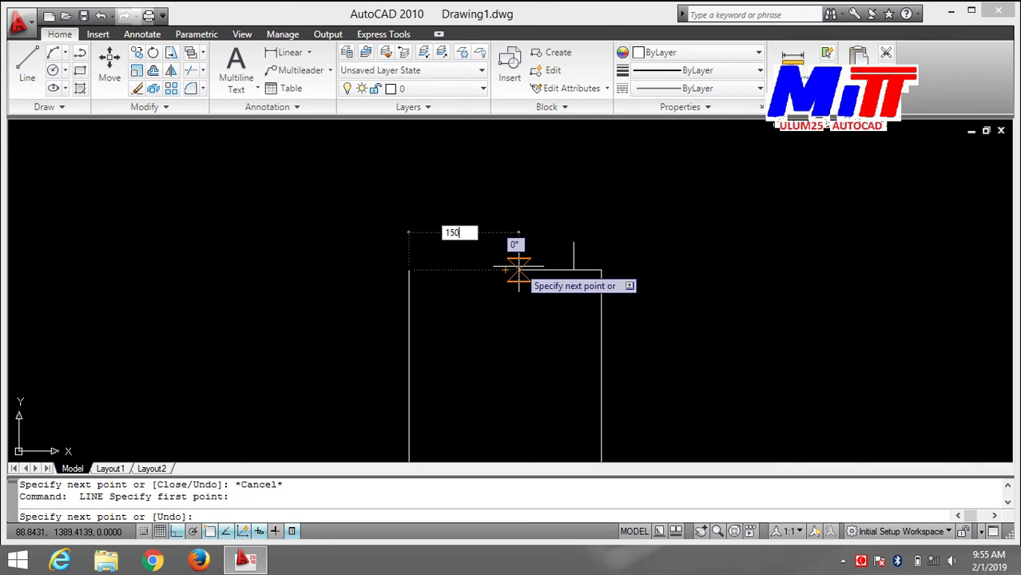
{"action": "key", "text": "Return"}
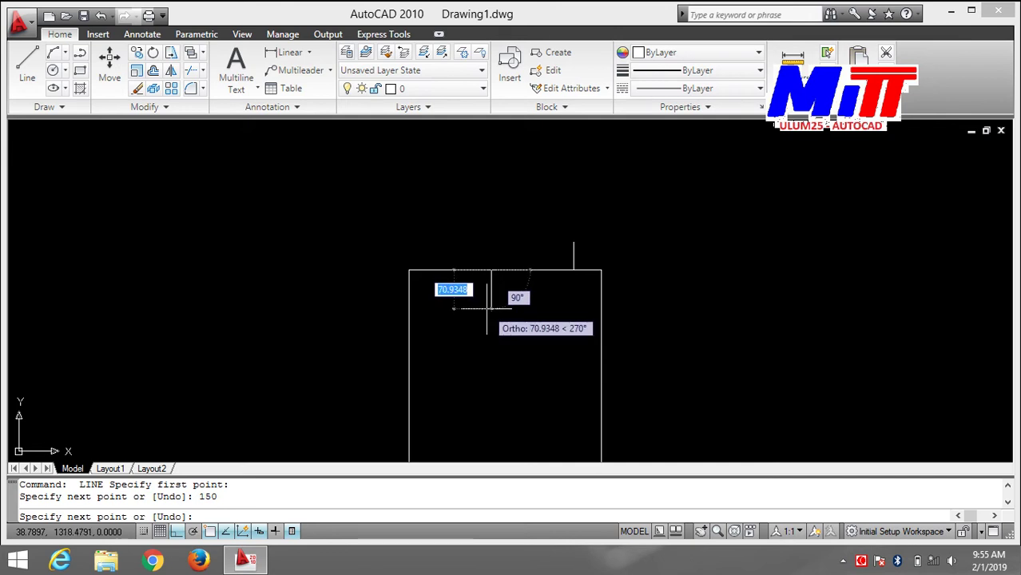
{"action": "type", "text": "50"}
{"action": "key", "text": "Return"}
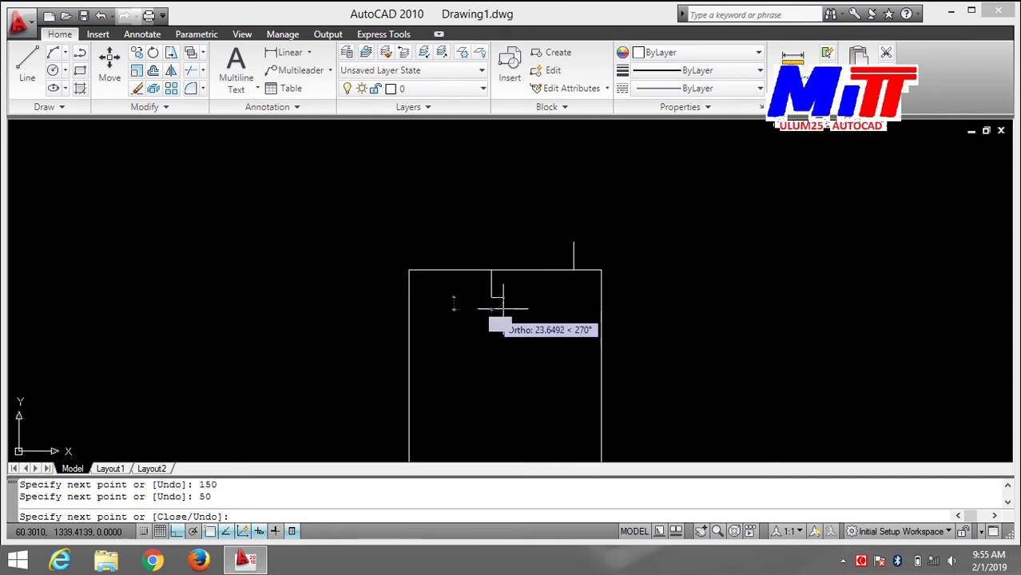
{"action": "left_click", "coordinate": [574, 240]}
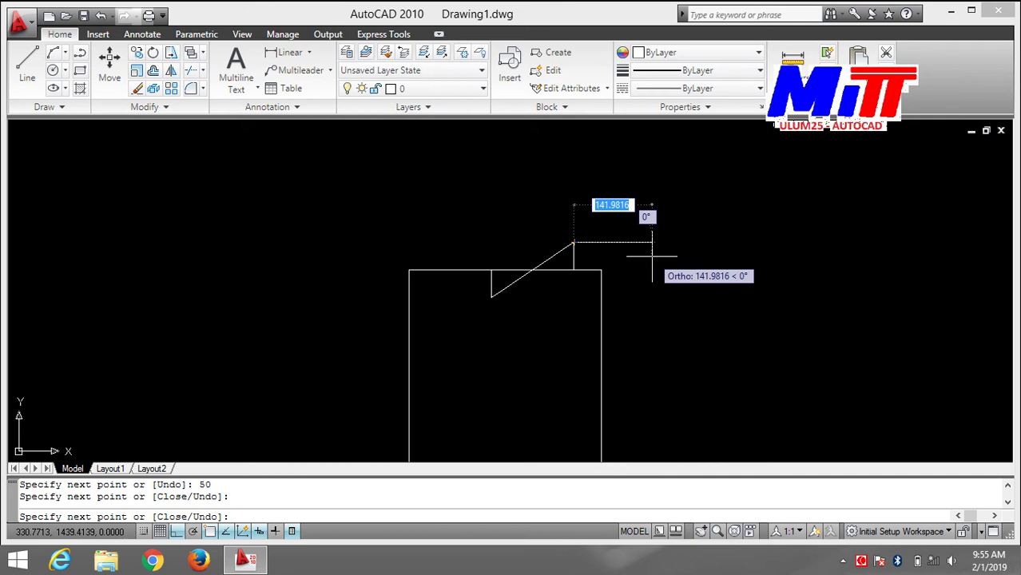
{"action": "key", "text": "Escape"}
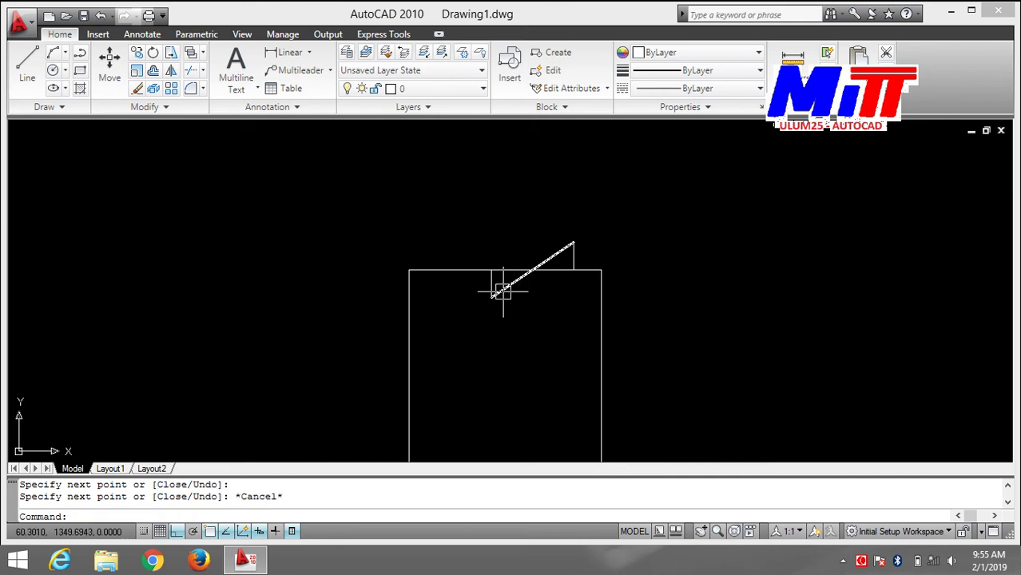
{"action": "scroll", "coordinate": [515, 275], "scroll_direction": "up", "scroll_amount": 2}
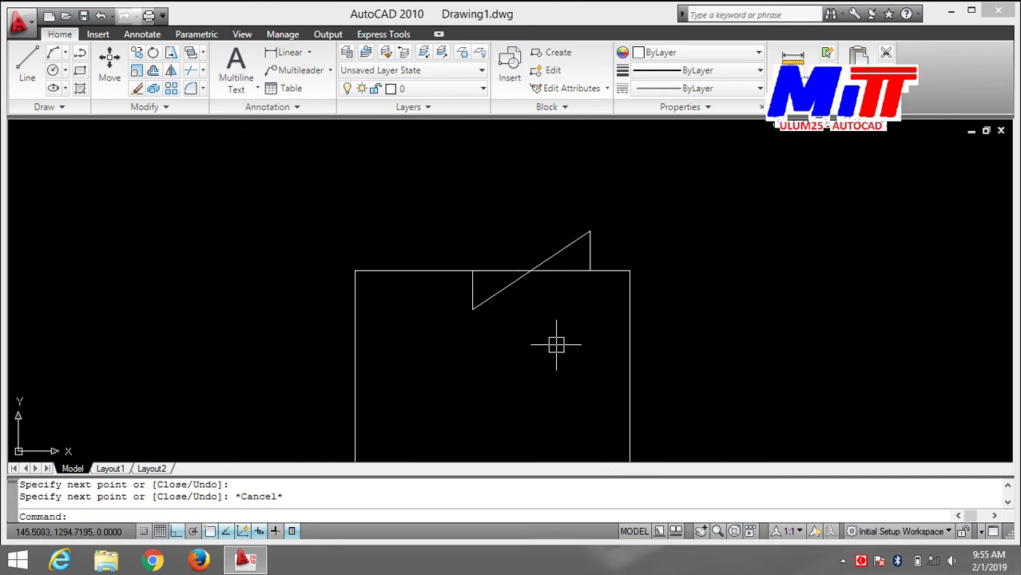
{"action": "middle_click_drag", "start_coordinate": [553, 344], "coordinate": [513, 144]}
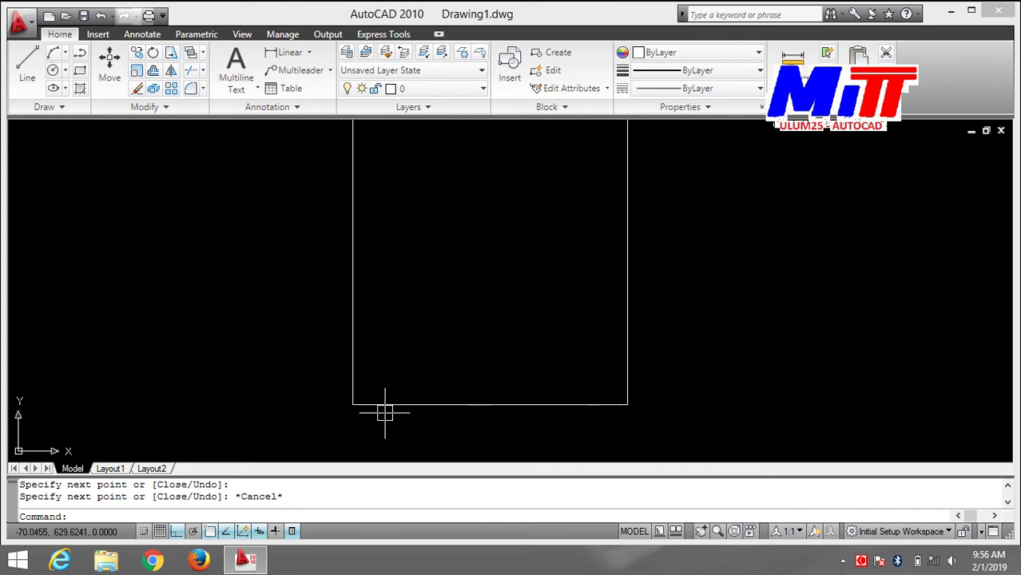
- From the lower-left corner, draw a 150-unit horizontal and a 50-unit vertical line
{"action": "type", "text": "L"}
{"action": "key", "text": "Return"}
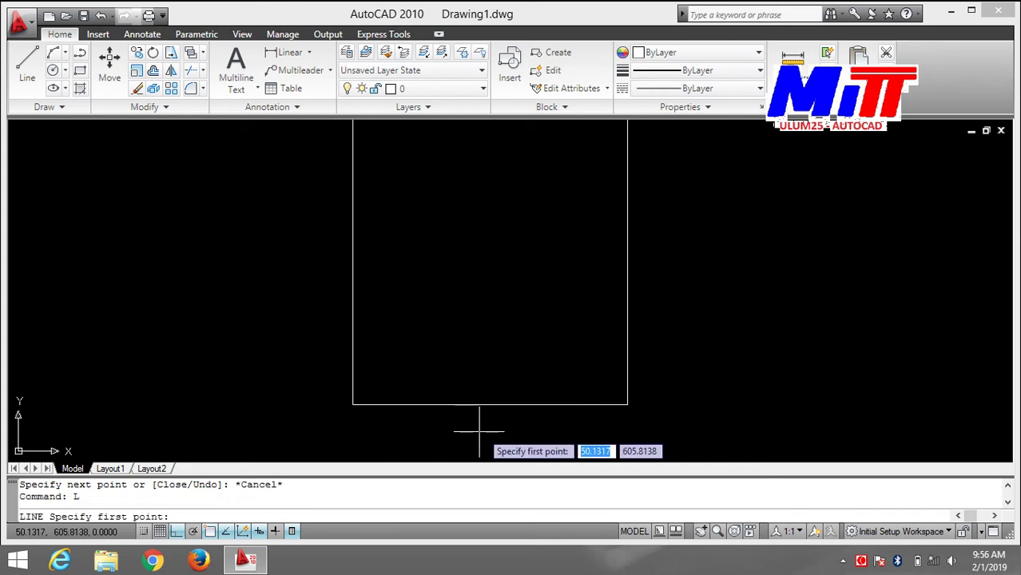
{"action": "left_click", "coordinate": [352, 405]}
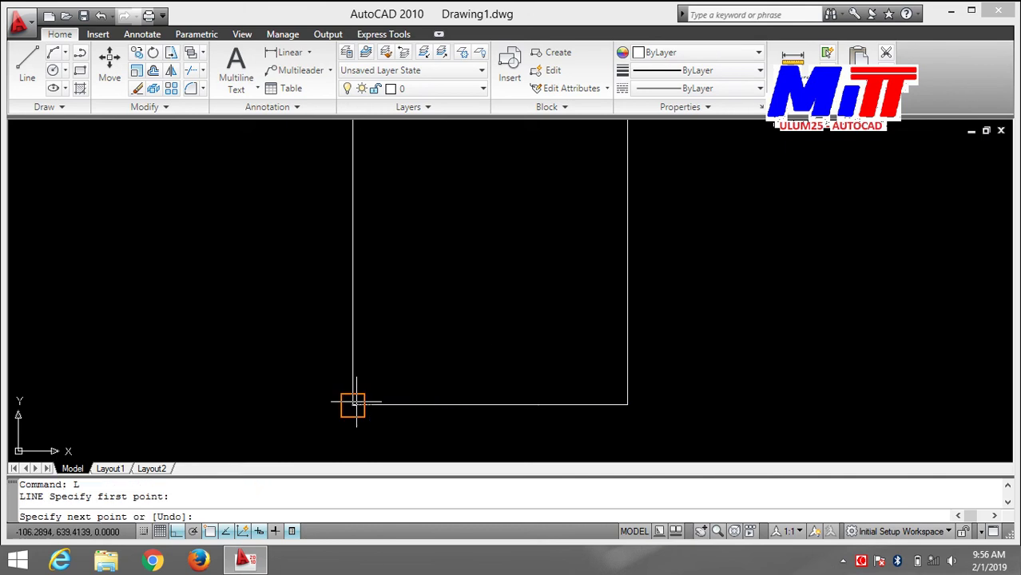
{"action": "type", "text": "150"}
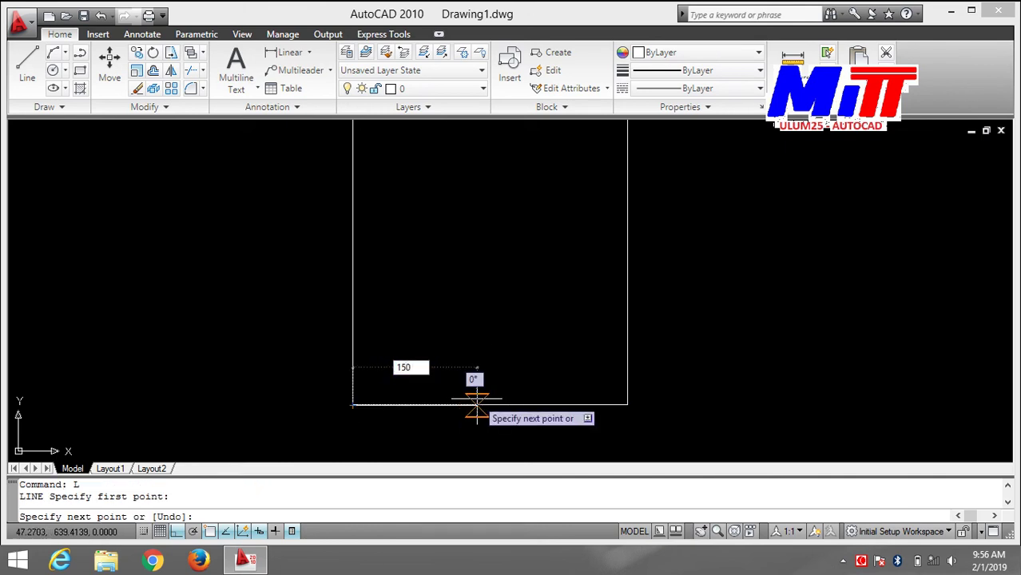
{"action": "key", "text": "Return"}
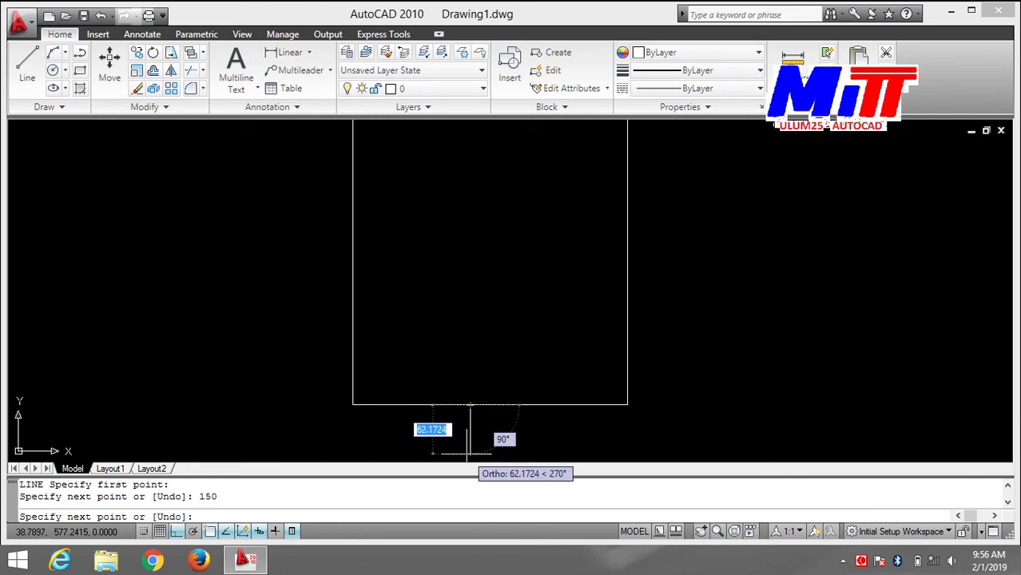
{"action": "type", "text": "50"}
{"action": "key", "text": "Return"}
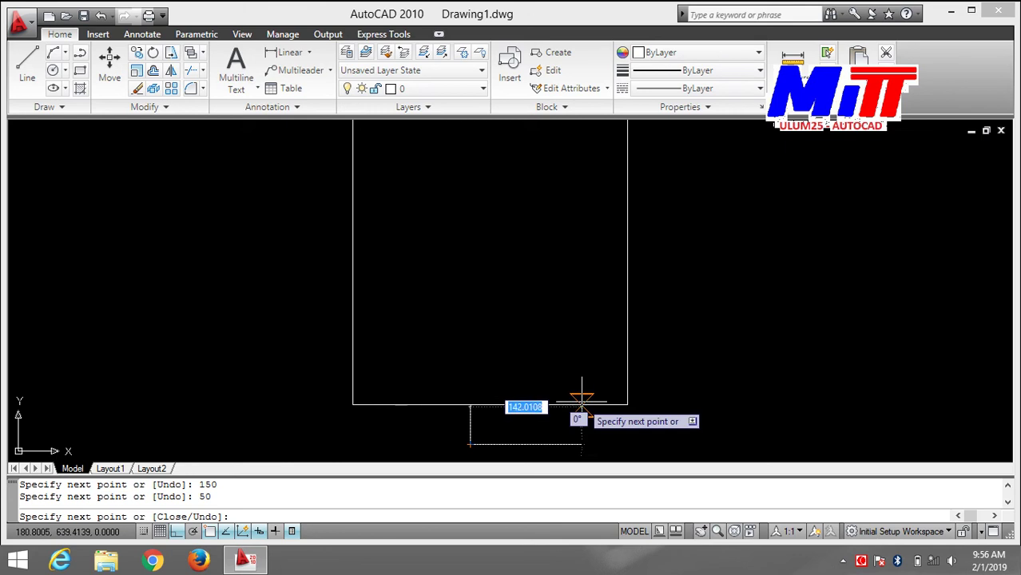
{"action": "key", "text": "Escape"}
- From the lower-right corner, draw 50 left, 50 up, and a diagonal to the lower step point
{"action": "key", "text": "Return"}
{"action": "left_click", "coordinate": [627, 404]}
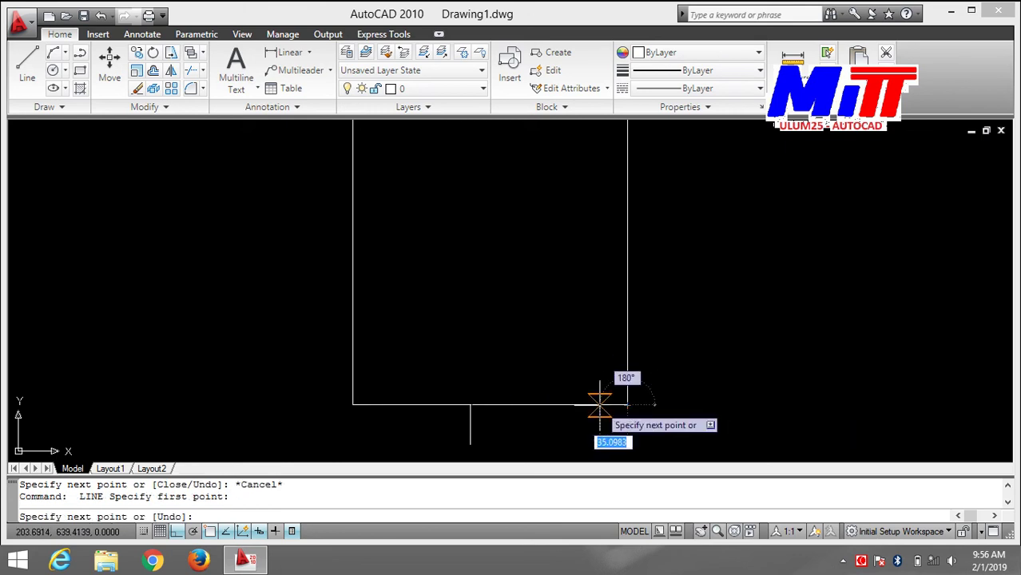
{"action": "type", "text": "50"}
{"action": "key", "text": "Return"}
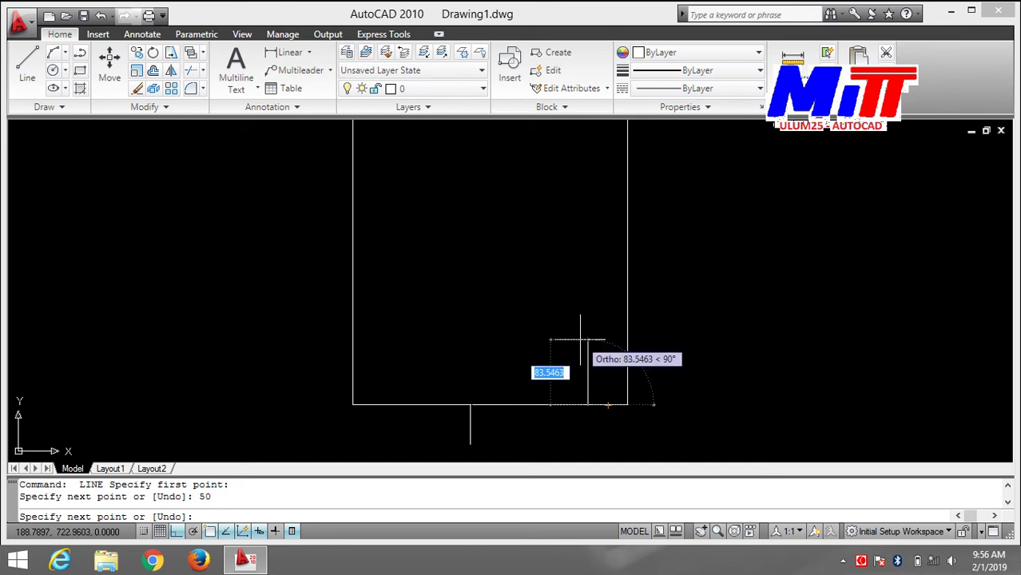
{"action": "type", "text": "5"}
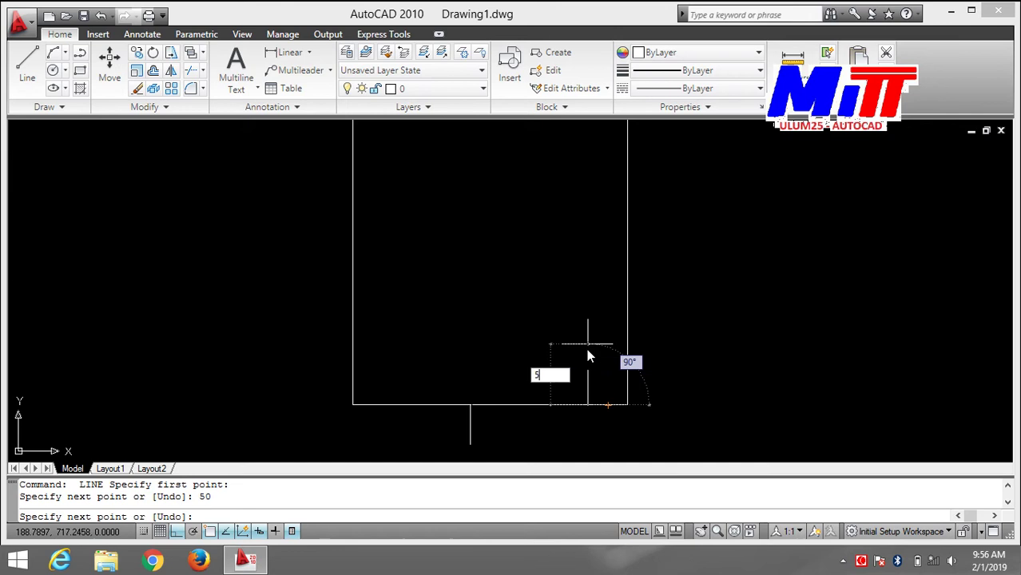
{"action": "type", "text": "0"}
{"action": "key", "text": "Return"}
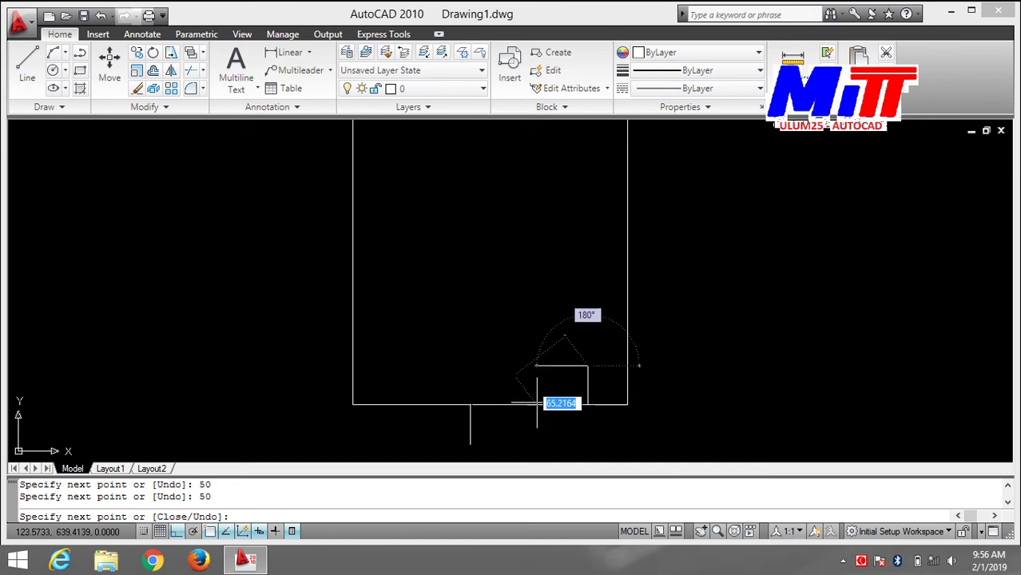
{"action": "left_click", "coordinate": [470, 443]}
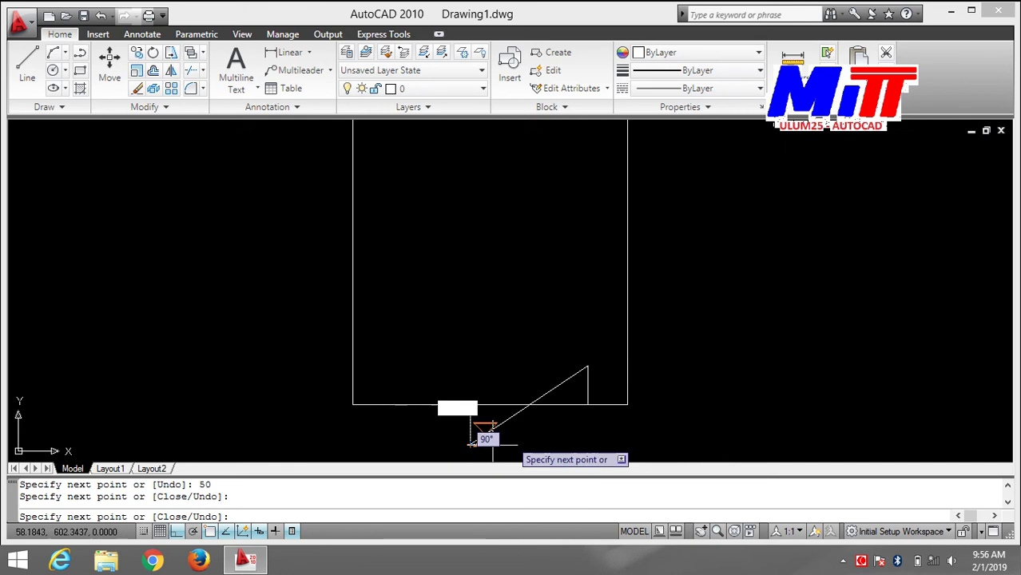
{"action": "key", "text": "Escape"}
- Trim the two top-edge pieces lying inside the upper notch
{"action": "scroll", "coordinate": [666, 390], "scroll_direction": "down", "scroll_amount": 3}
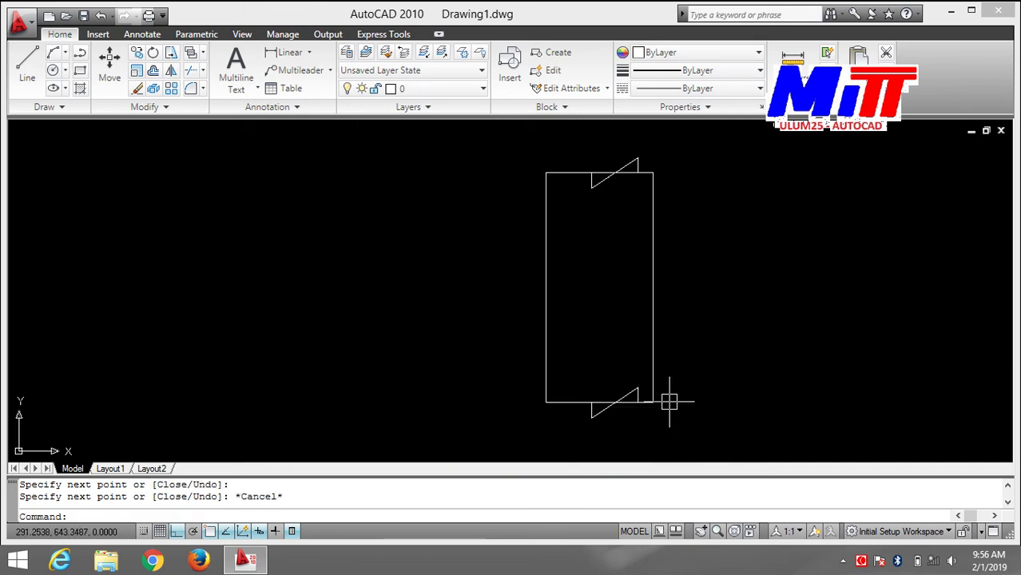
{"action": "middle_click_drag", "start_coordinate": [683, 384], "coordinate": [628, 444]}
{"action": "scroll", "coordinate": [630, 334], "scroll_direction": "up", "scroll_amount": 3}
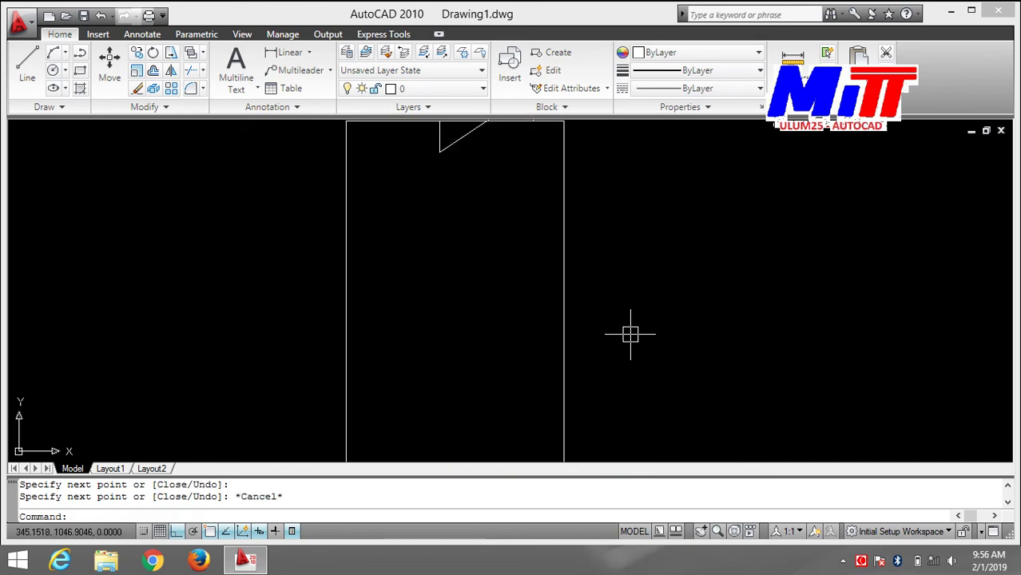
{"action": "middle_click_drag", "start_coordinate": [631, 334], "coordinate": [715, 462]}
{"action": "type", "text": "T"}
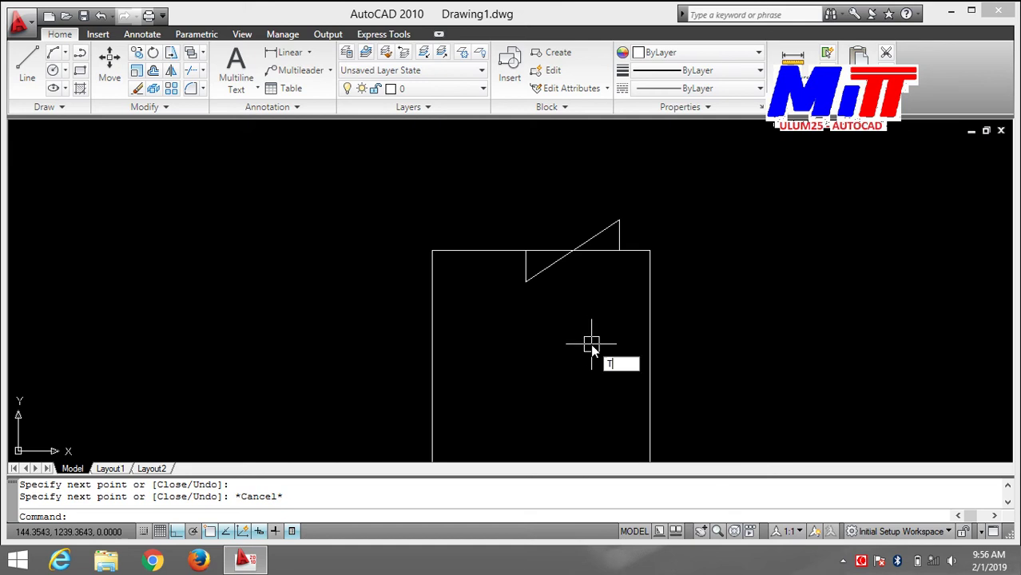
{"action": "type", "text": "r"}
{"action": "key", "text": "Return"}
{"action": "key", "text": "Return"}
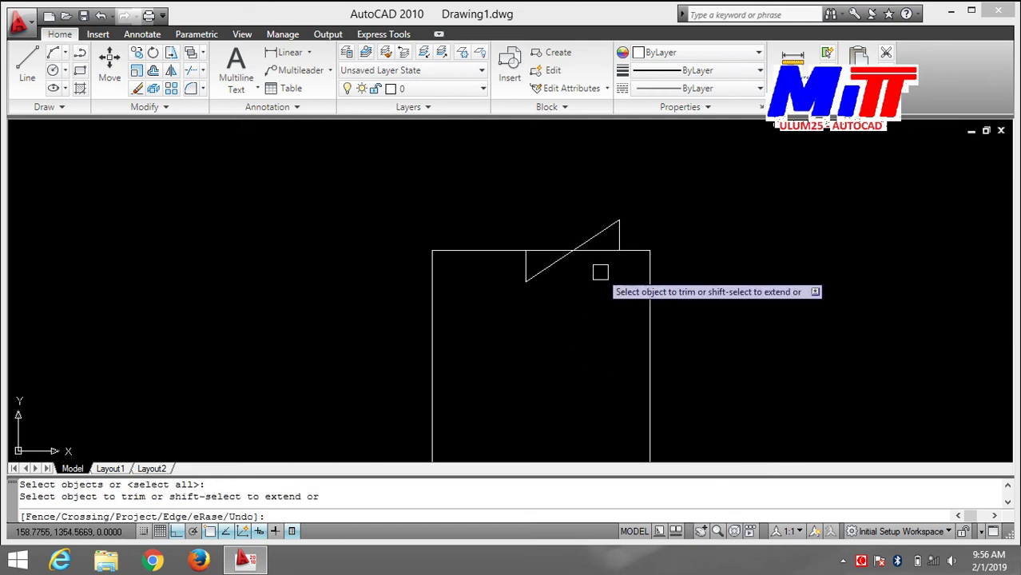
{"action": "scroll", "coordinate": [600, 272], "scroll_direction": "up", "scroll_amount": 2}
{"action": "left_click", "coordinate": [586, 241]}
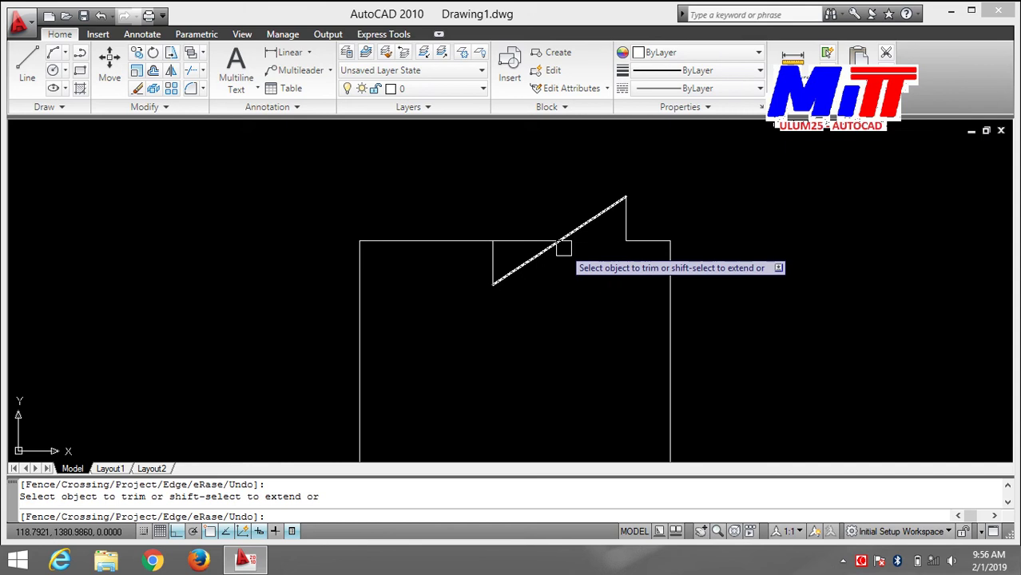
{"action": "left_click", "coordinate": [519, 240]}
- Trim the bottom-edge piece inside the lower notch and review the stepped outline
{"action": "middle_click_drag", "start_coordinate": [573, 341], "coordinate": [583, 189]}
{"action": "scroll", "coordinate": [579, 367], "scroll_direction": "down", "scroll_amount": 4}
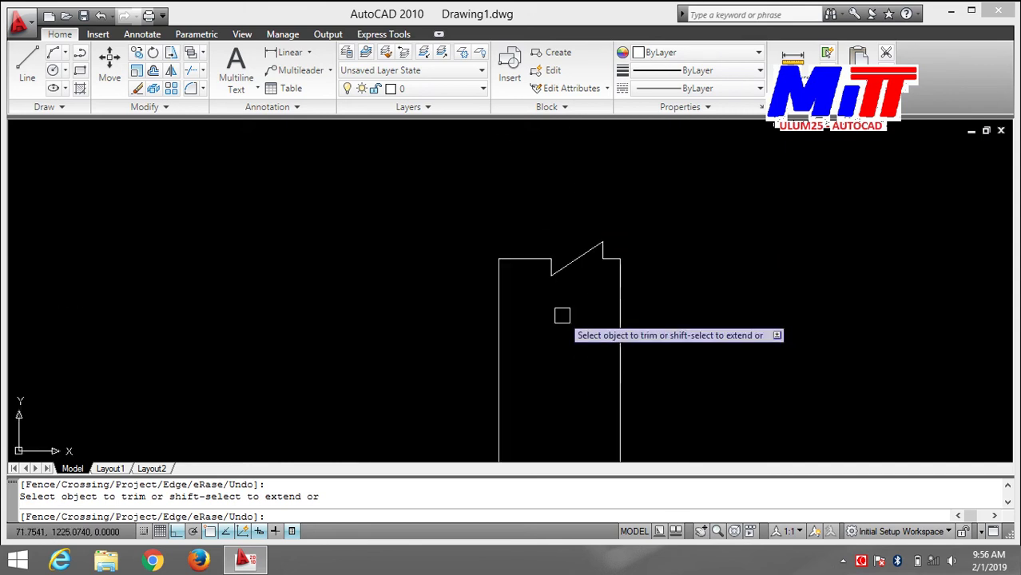
{"action": "middle_click_drag", "start_coordinate": [562, 315], "coordinate": [543, 286]}
{"action": "middle_click_drag", "start_coordinate": [615, 341], "coordinate": [593, 211]}
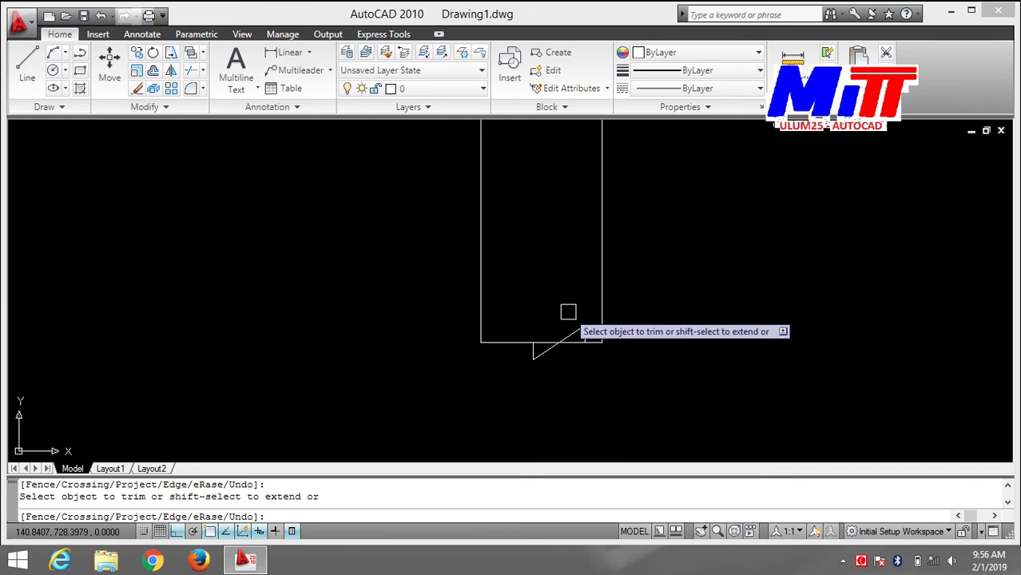
{"action": "scroll", "coordinate": [568, 311], "scroll_direction": "up", "scroll_amount": 3}
{"action": "left_click", "coordinate": [520, 377]}
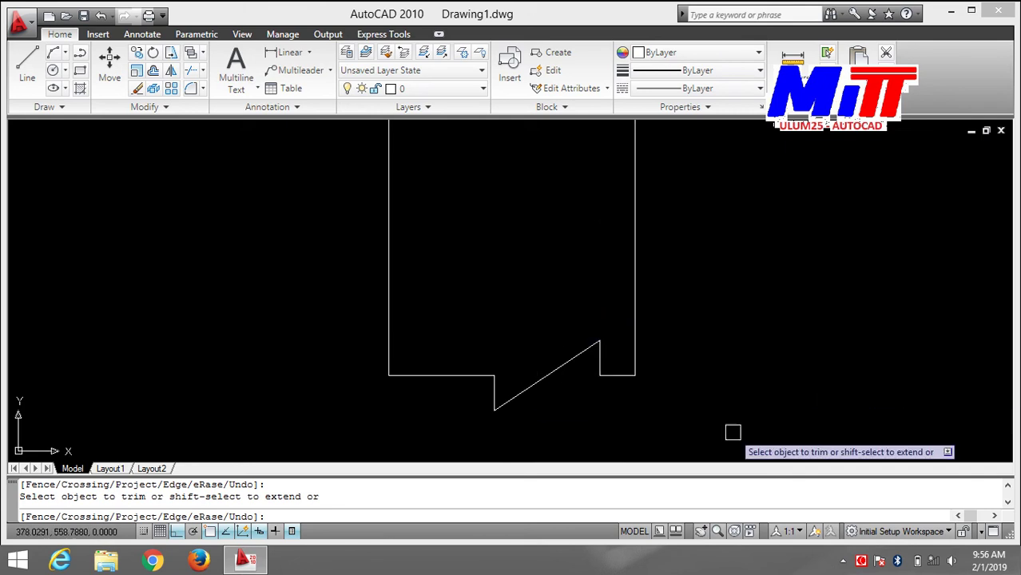
{"action": "scroll", "coordinate": [732, 432], "scroll_direction": "down", "scroll_amount": 4}
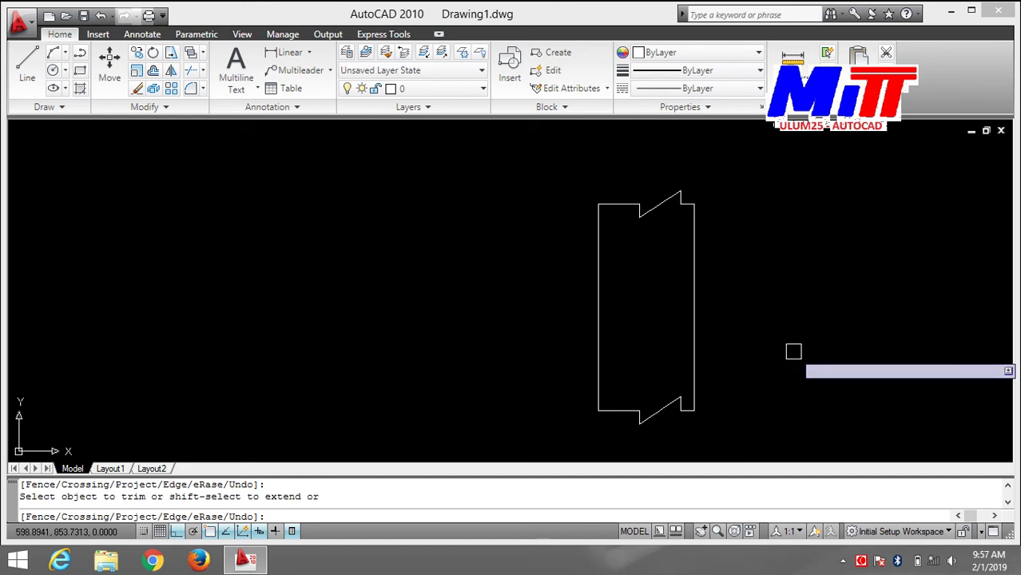
{"action": "mouse_move", "coordinate": [759, 240]}
{"action": "middle_mouse_down"}
{"action": "mouse_move", "coordinate": [356, 256]}
{"action": "mouse_move", "coordinate": [353, 230]}
{"action": "mouse_move", "coordinate": [451, 252]}
{"action": "mouse_move", "coordinate": [440, 192]}
{"action": "middle_mouse_up"}
{"action": "scroll", "coordinate": [353, 266], "scroll_direction": "up", "scroll_amount": 2}
{"action": "scroll", "coordinate": [439, 192], "scroll_direction": "down", "scroll_amount": 2}
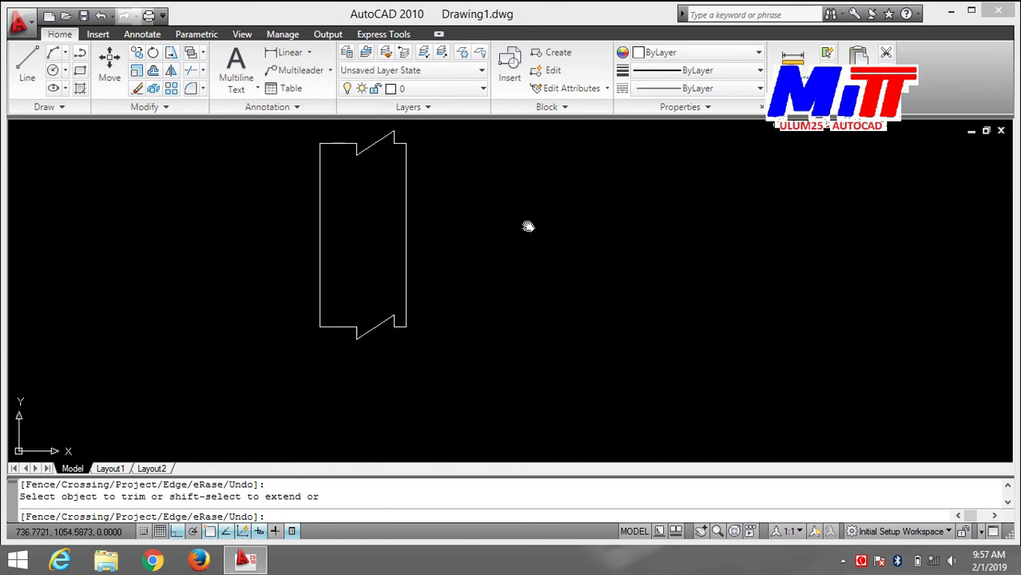
{"action": "middle_click_drag", "start_coordinate": [529, 223], "coordinate": [457, 314]}
{"action": "scroll", "coordinate": [468, 303], "scroll_direction": "up", "scroll_amount": 2}
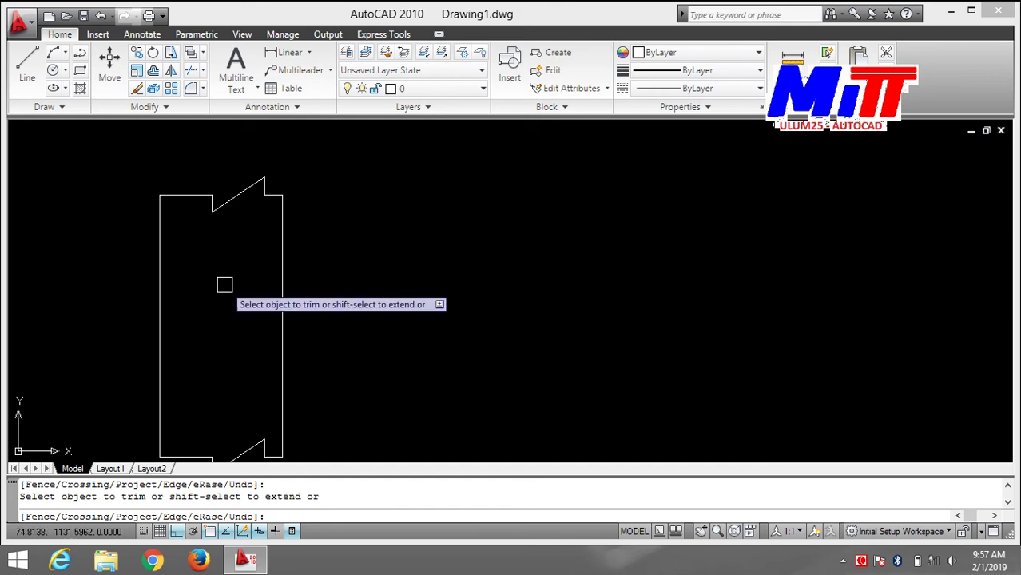
- Draw a long horizontal centreline from the left edge's midpoint far past the right side
{"action": "key", "text": "Escape"}
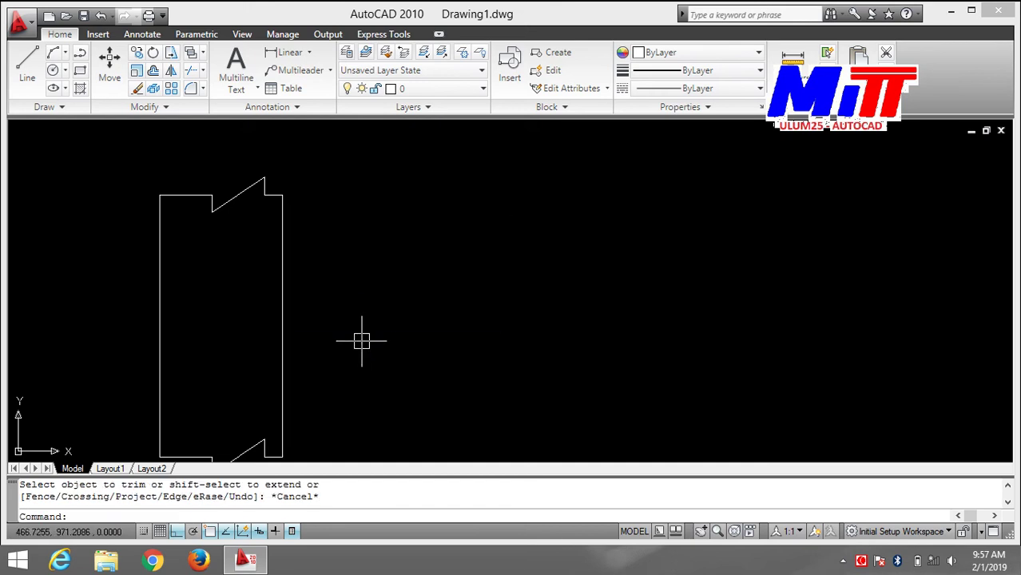
{"action": "type", "text": "L"}
{"action": "key", "text": "Return"}
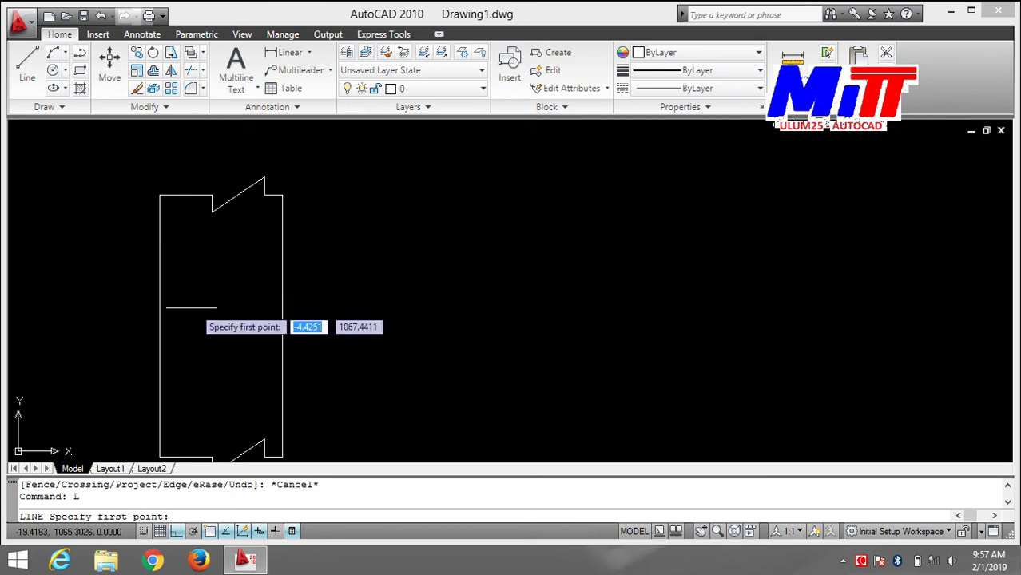
{"action": "left_click", "coordinate": [159, 327]}
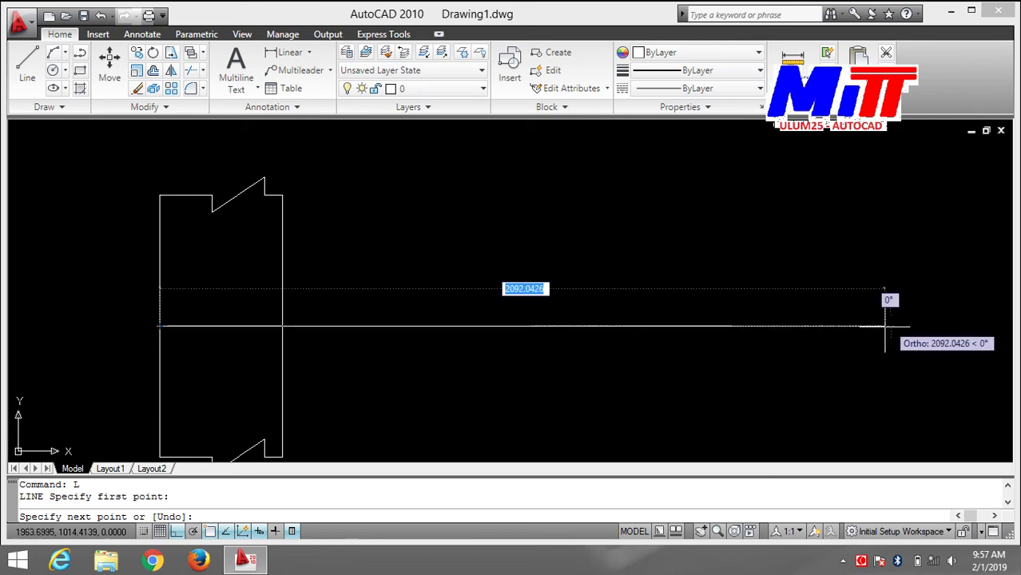
{"action": "left_click", "coordinate": [885, 326]}
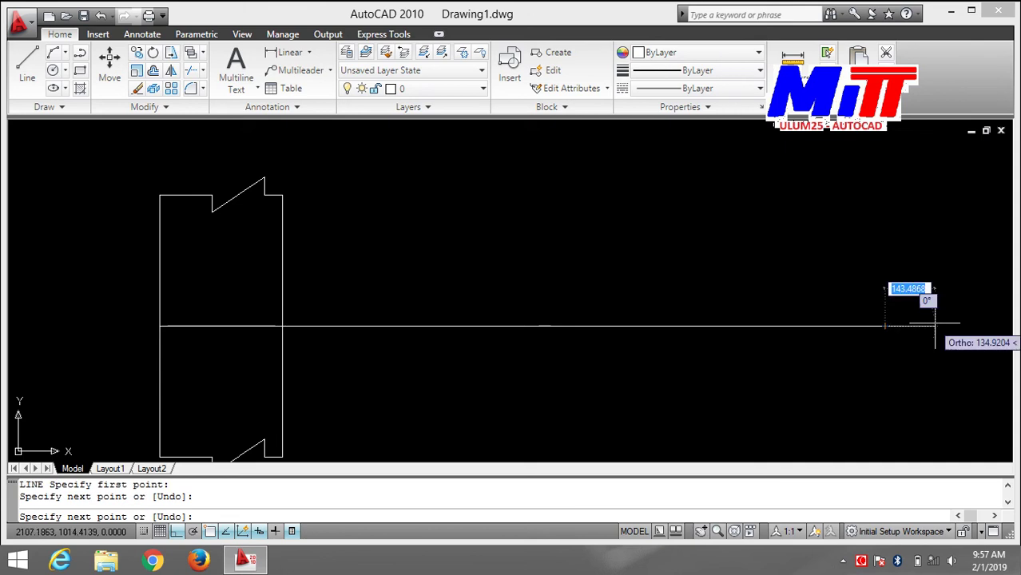
{"action": "key", "text": "Escape"}
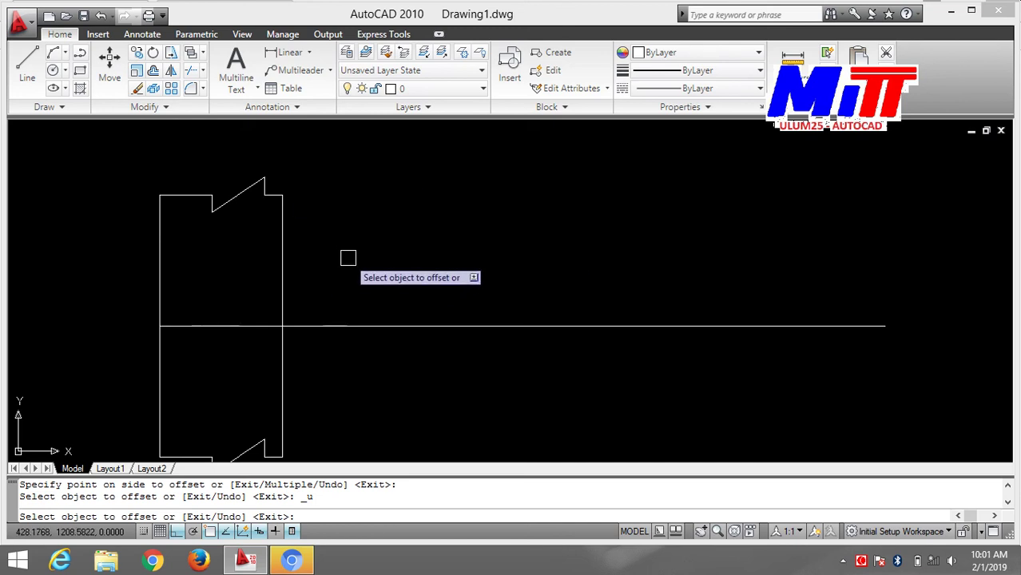
- Draw a horizontal line rightward from the top step's right corner
{"action": "key", "text": "Escape"}
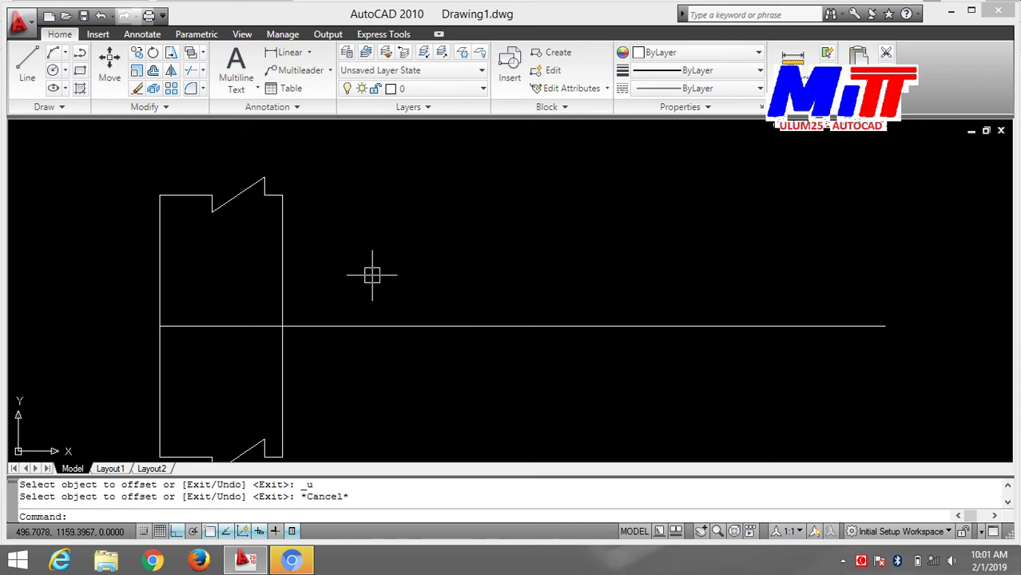
{"action": "type", "text": "L"}
{"action": "key", "text": "Return"}
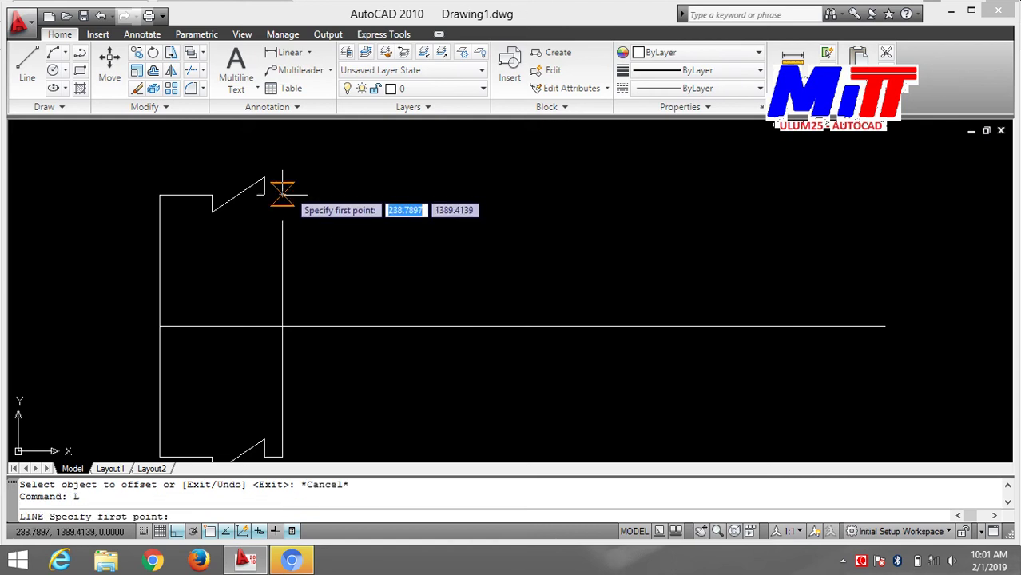
{"action": "left_click", "coordinate": [282, 194]}
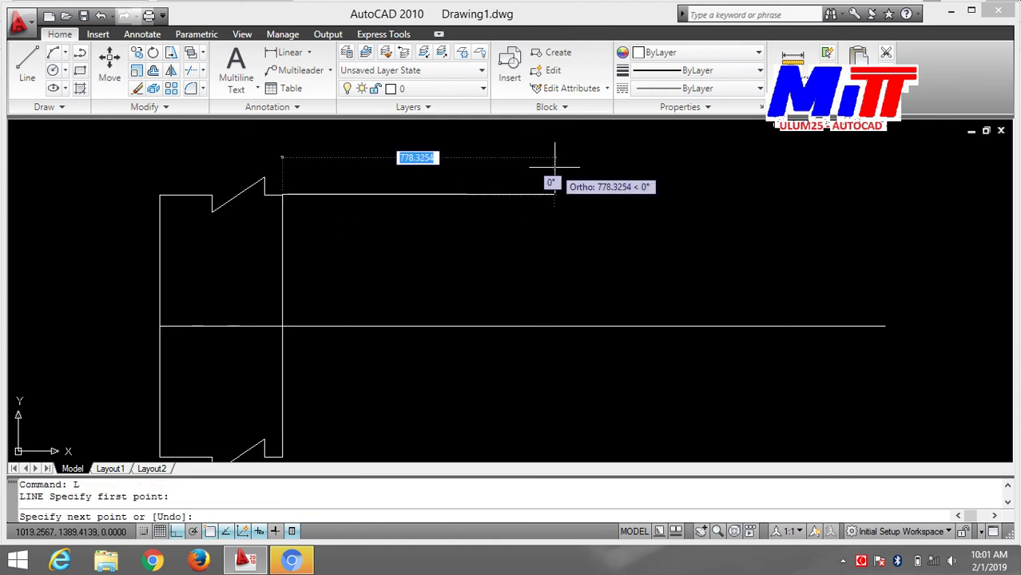
{"action": "key", "text": "Escape"}
{"action": "key", "text": "Return"}
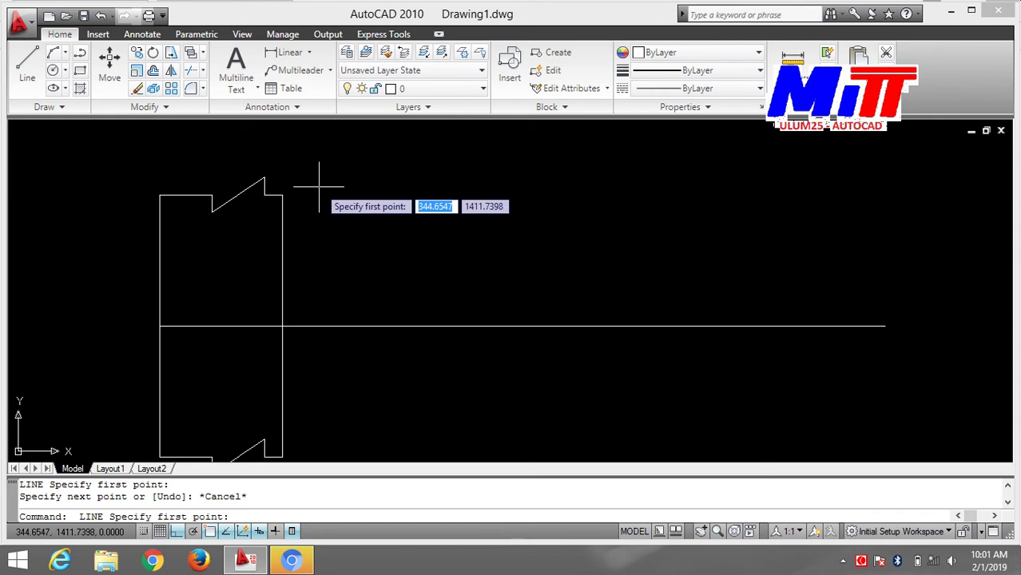
{"action": "left_click", "coordinate": [273, 194]}
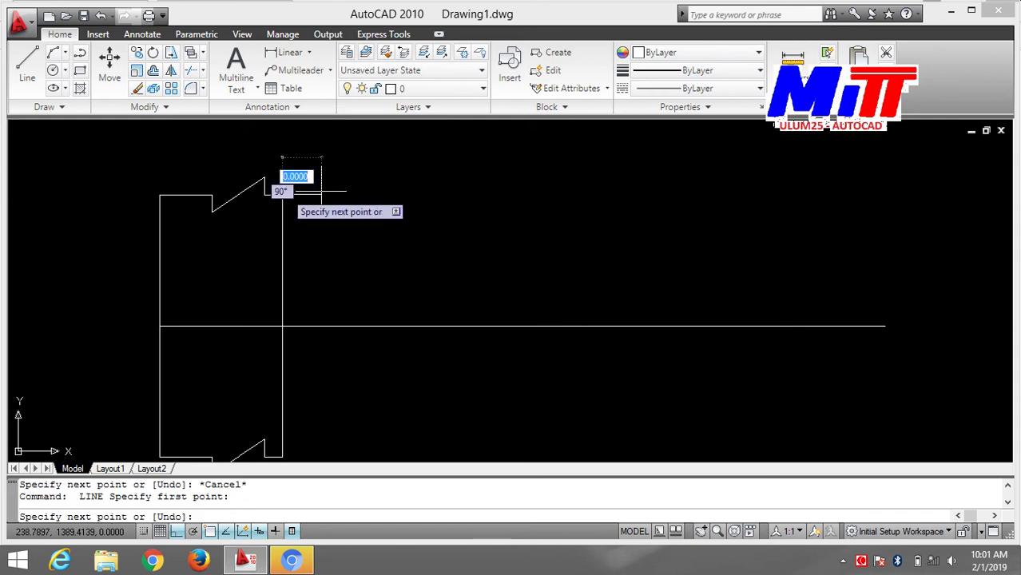
{"action": "scroll", "coordinate": [498, 195], "scroll_direction": "up", "scroll_amount": 2}
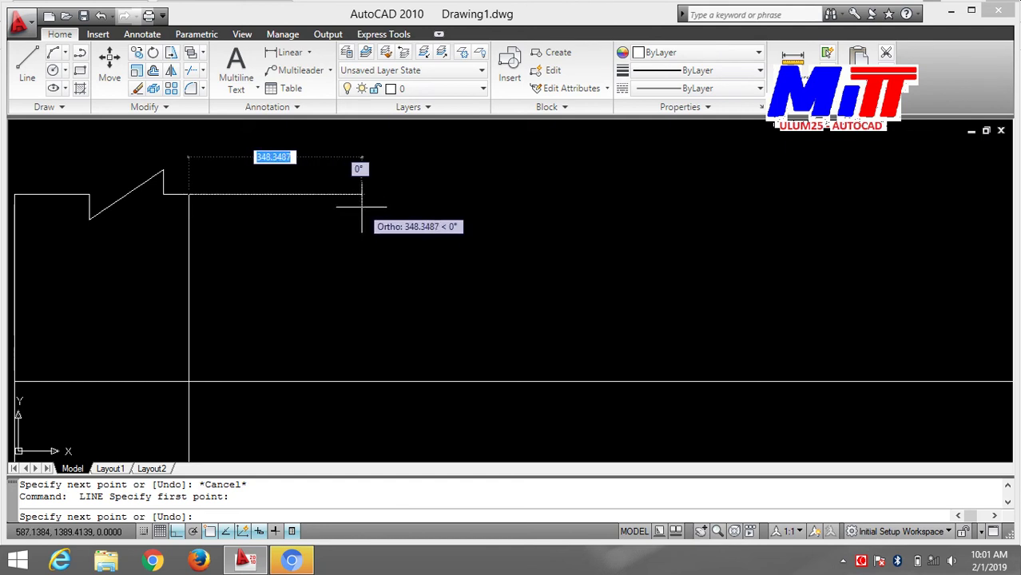
{"action": "left_click", "coordinate": [362, 200]}
{"action": "key", "text": "Escape"}
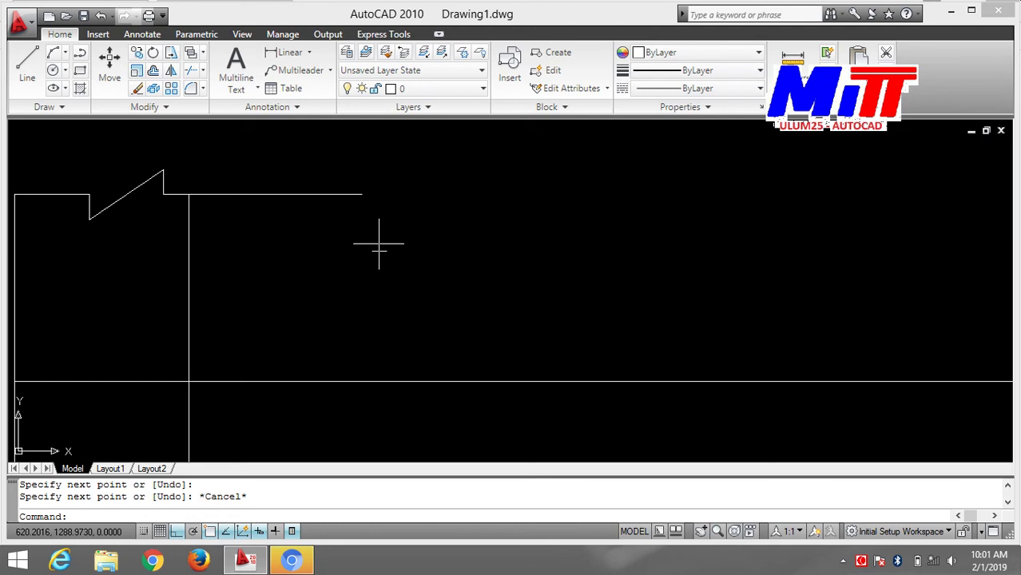
- Draw a matching horizontal line rightward from the bottom step's right corner
{"action": "scroll", "coordinate": [378, 244], "scroll_direction": "down", "scroll_amount": 2}
{"action": "middle_click_drag", "start_coordinate": [362, 292], "coordinate": [409, 201]}
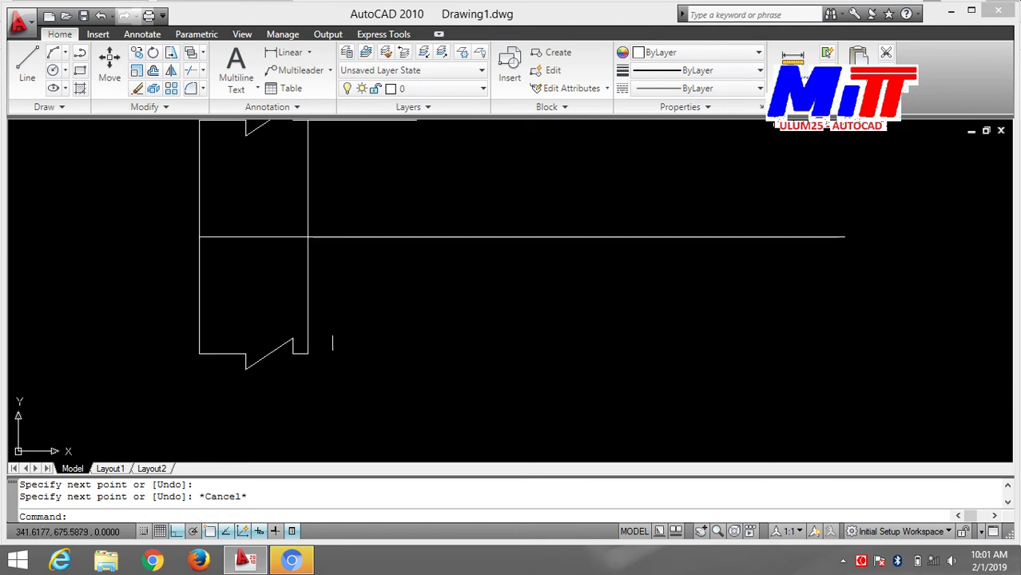
{"action": "key", "text": "Return"}
{"action": "left_click", "coordinate": [308, 352]}
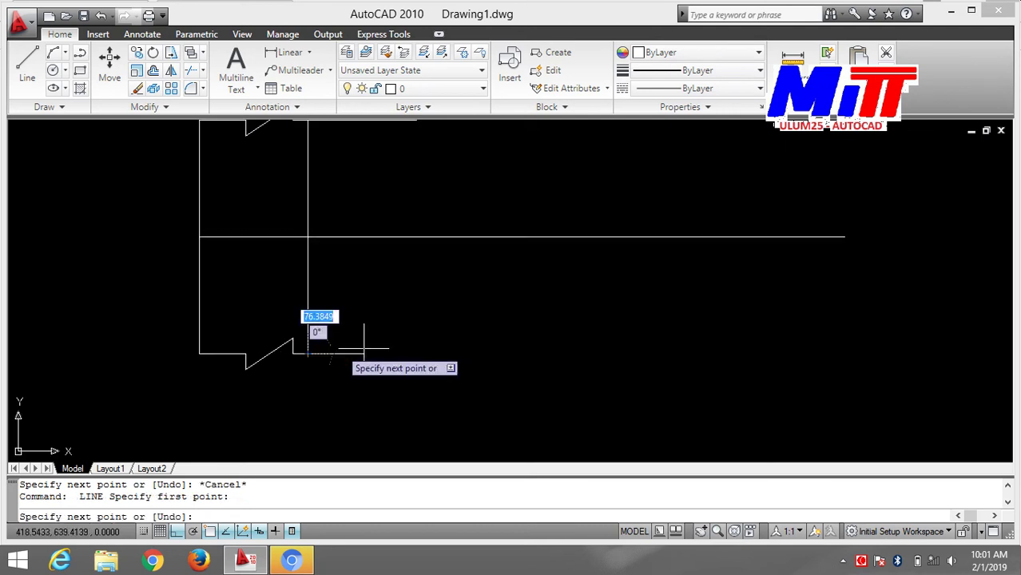
{"action": "left_click", "coordinate": [426, 352]}
{"action": "key", "text": "Escape"}
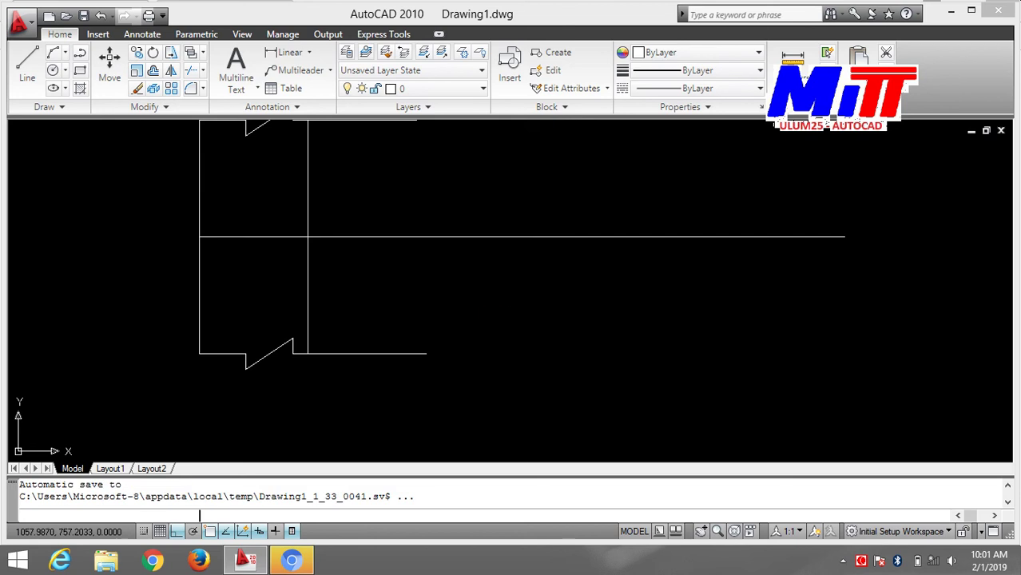
{"action": "middle_click_drag", "start_coordinate": [551, 262], "coordinate": [540, 342]}
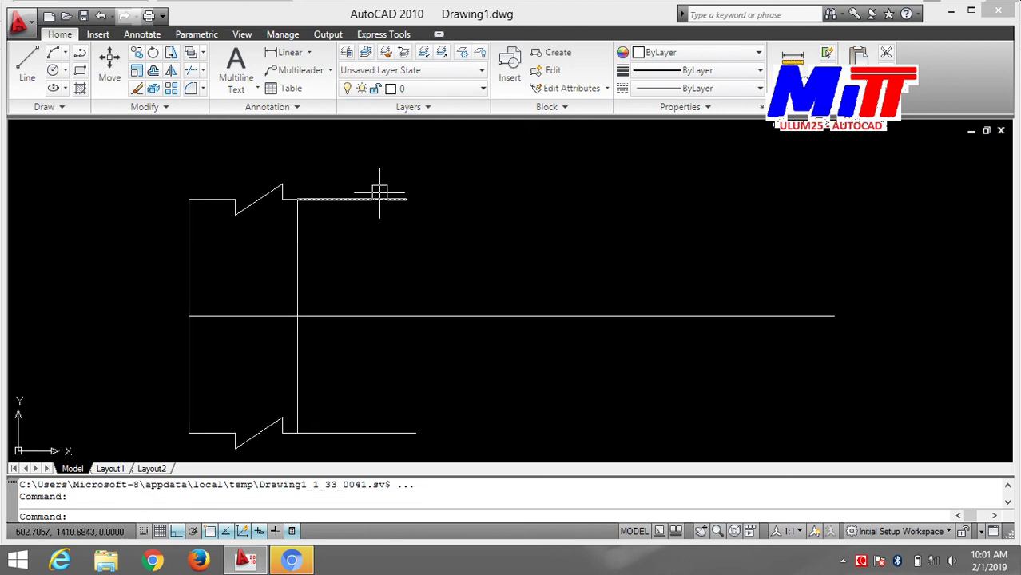
- Offset the top and bottom horizontal lines 180 units inward toward the centreline
{"action": "type", "text": "o"}
{"action": "key", "text": "Return"}
{"action": "type", "text": "180"}
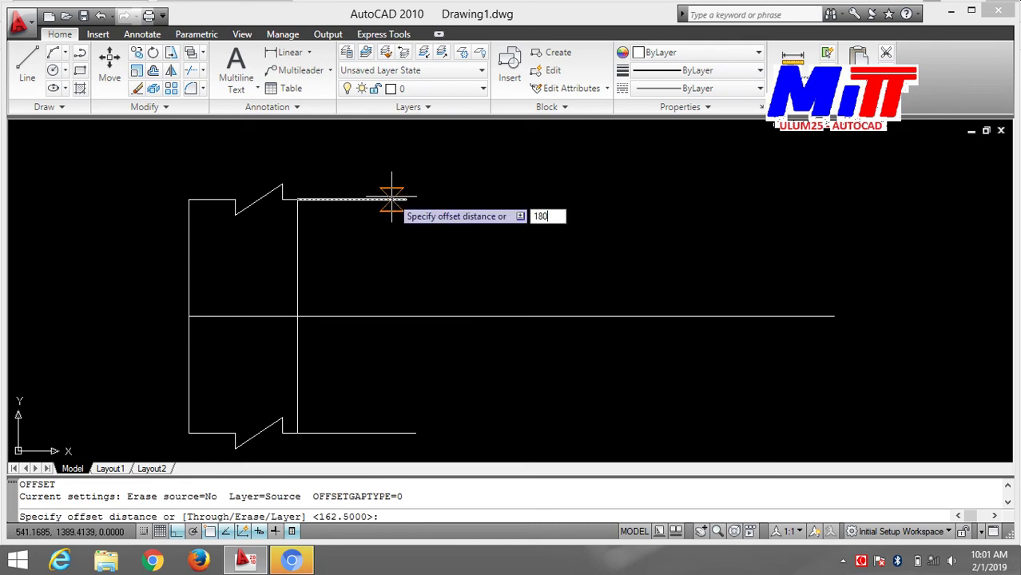
{"action": "key", "text": "Return"}
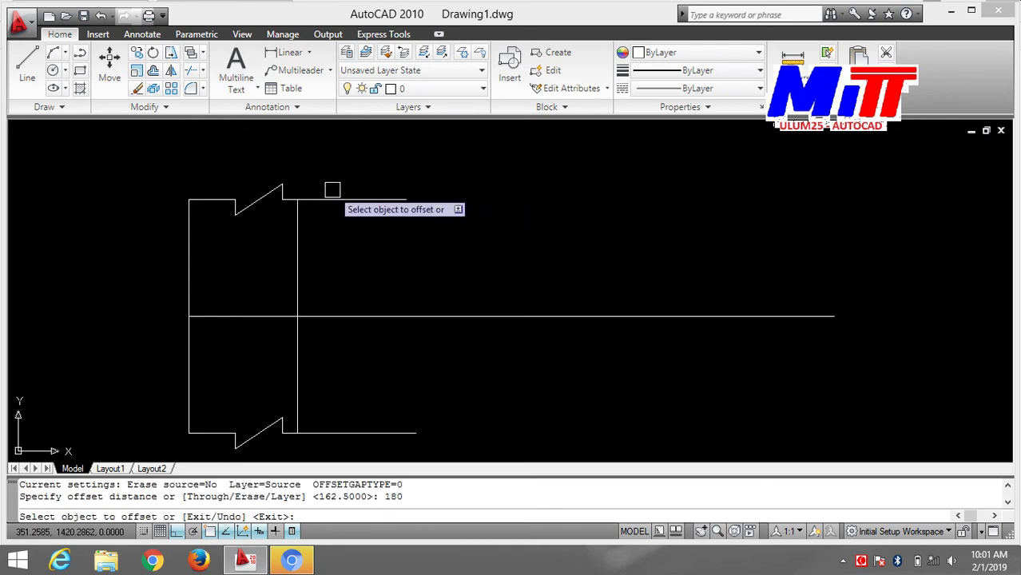
{"action": "left_click", "coordinate": [332, 199]}
{"action": "left_click", "coordinate": [331, 269]}
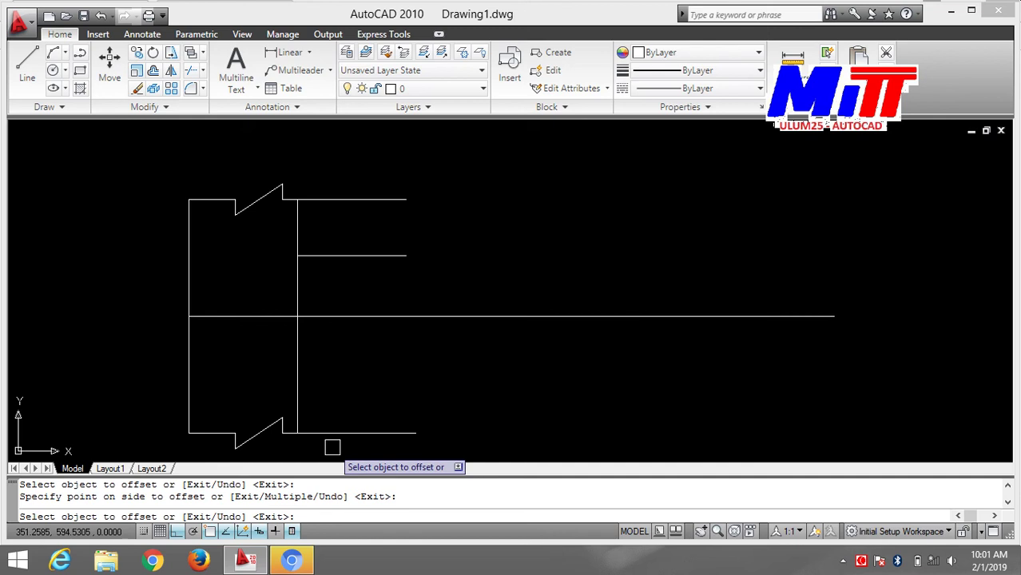
{"action": "left_click", "coordinate": [333, 433]}
{"action": "left_click", "coordinate": [370, 381]}
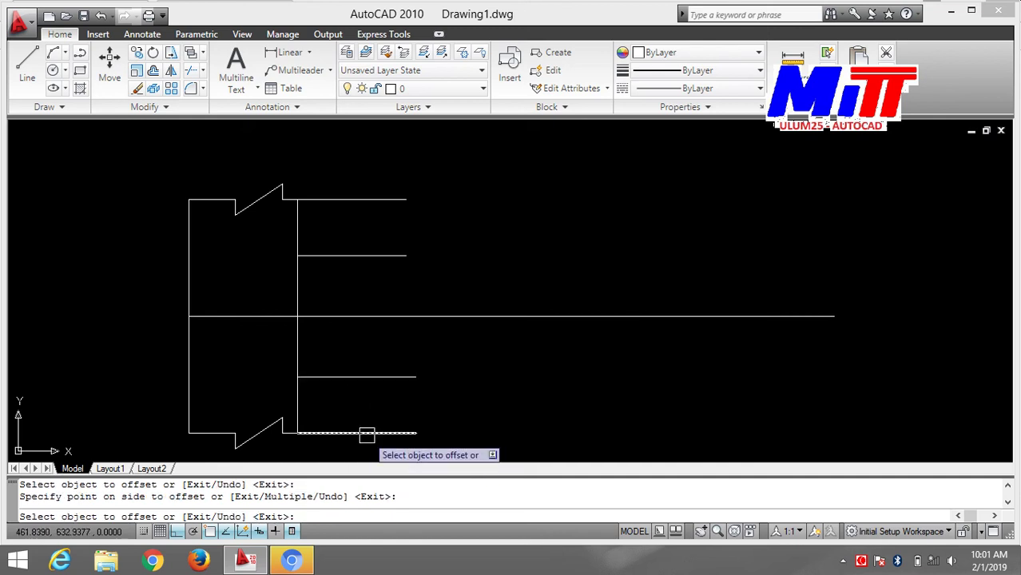
{"action": "key", "text": "Escape"}
- Erase the two original outer horizontal lines
{"action": "left_click", "coordinate": [366, 432]}
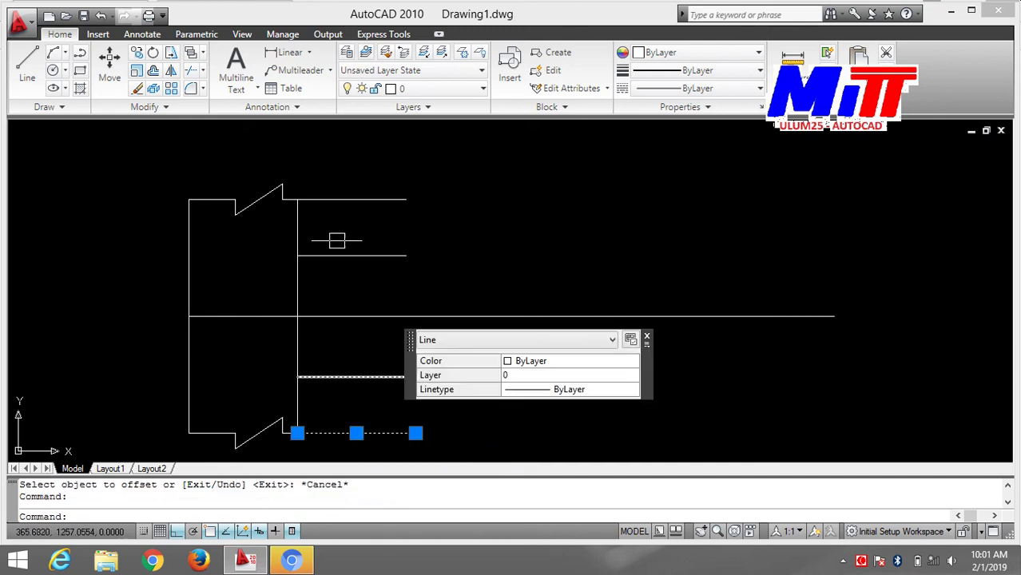
{"action": "left_click", "coordinate": [331, 199]}
{"action": "type", "text": "e"}
{"action": "key", "text": "Return"}
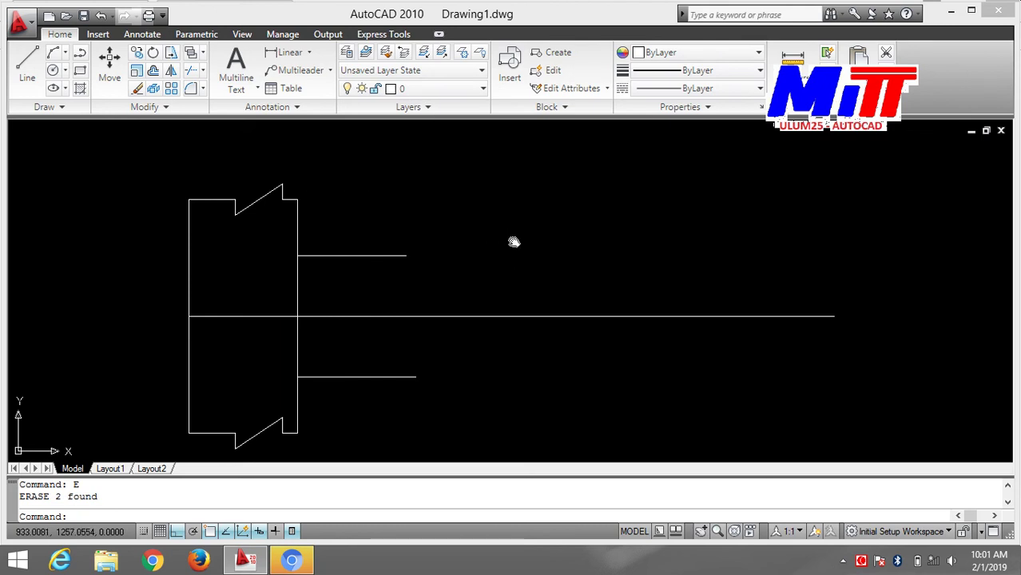
- Offset the vertical step line 80 units to the right
{"action": "middle_click_drag", "start_coordinate": [514, 242], "coordinate": [538, 309]}
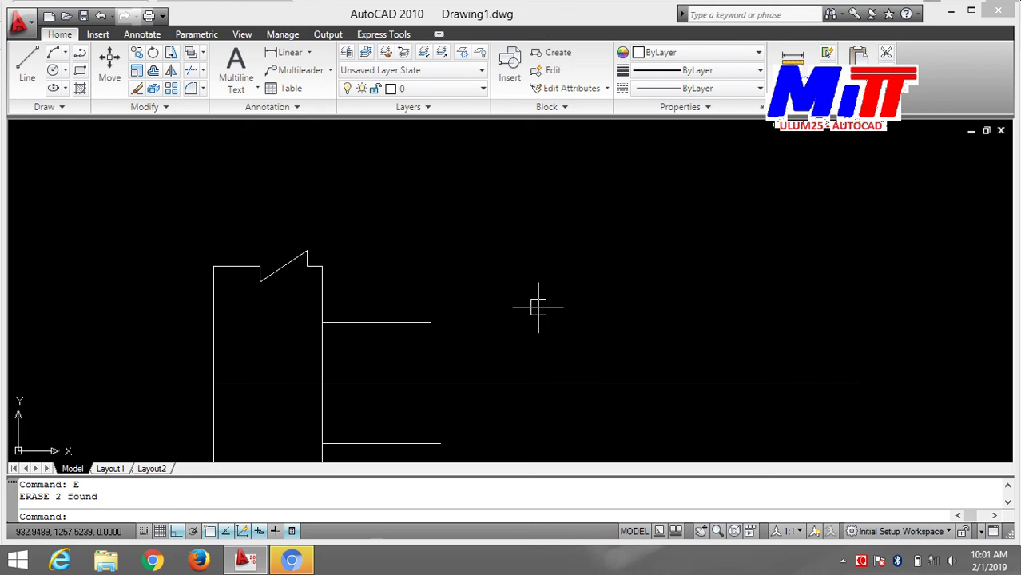
{"action": "scroll", "coordinate": [538, 307], "scroll_direction": "up", "scroll_amount": 2}
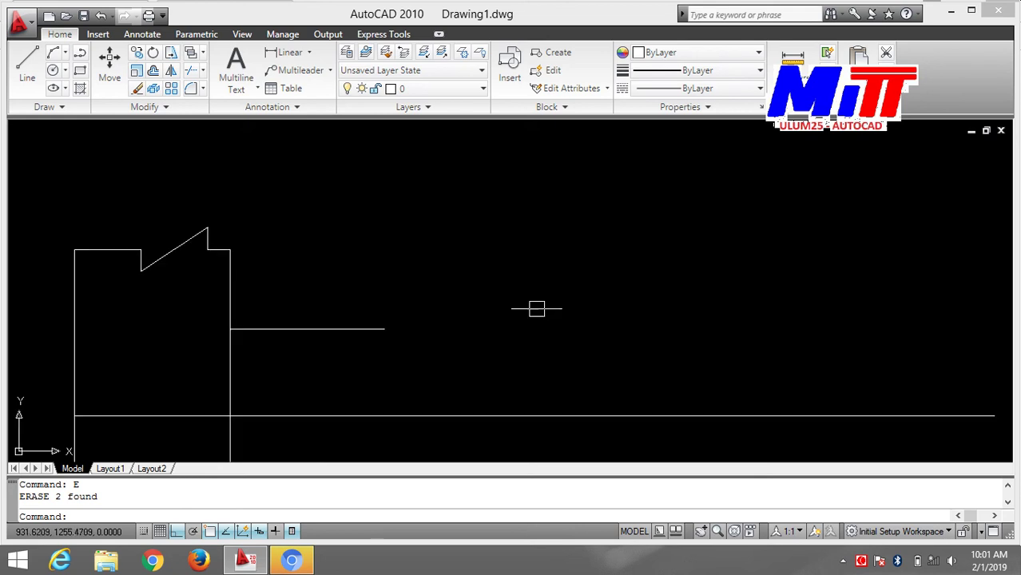
{"action": "middle_click_drag", "start_coordinate": [443, 322], "coordinate": [518, 490]}
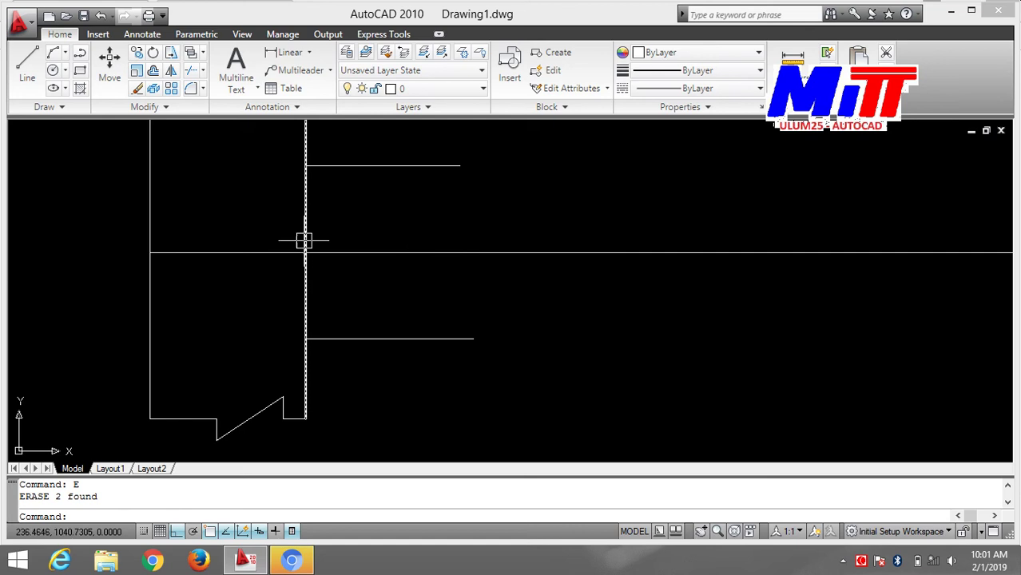
{"action": "type", "text": "o"}
{"action": "key", "text": "Return"}
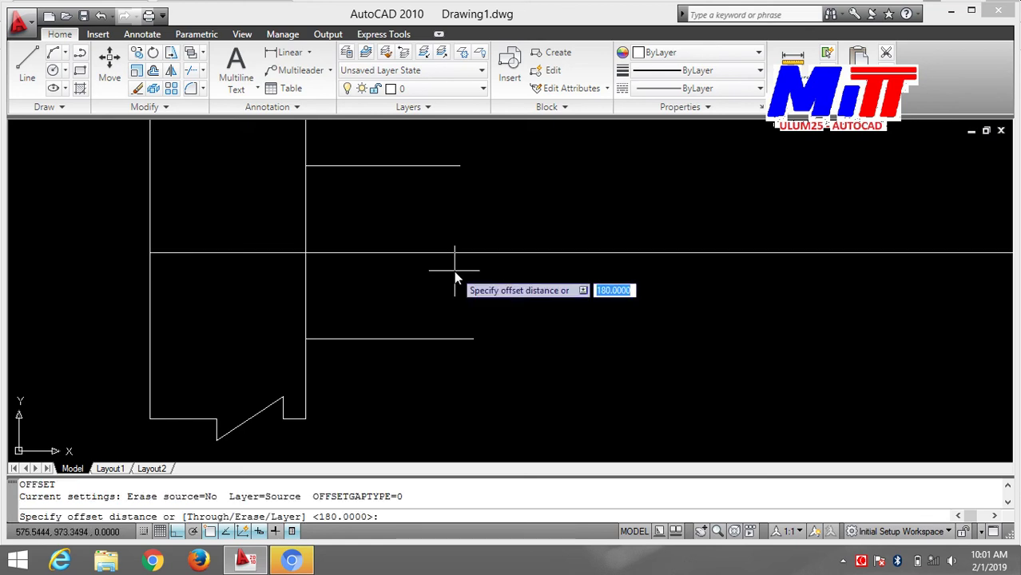
{"action": "type", "text": "80"}
{"action": "key", "text": "Return"}
{"action": "left_click", "coordinate": [306, 227]}
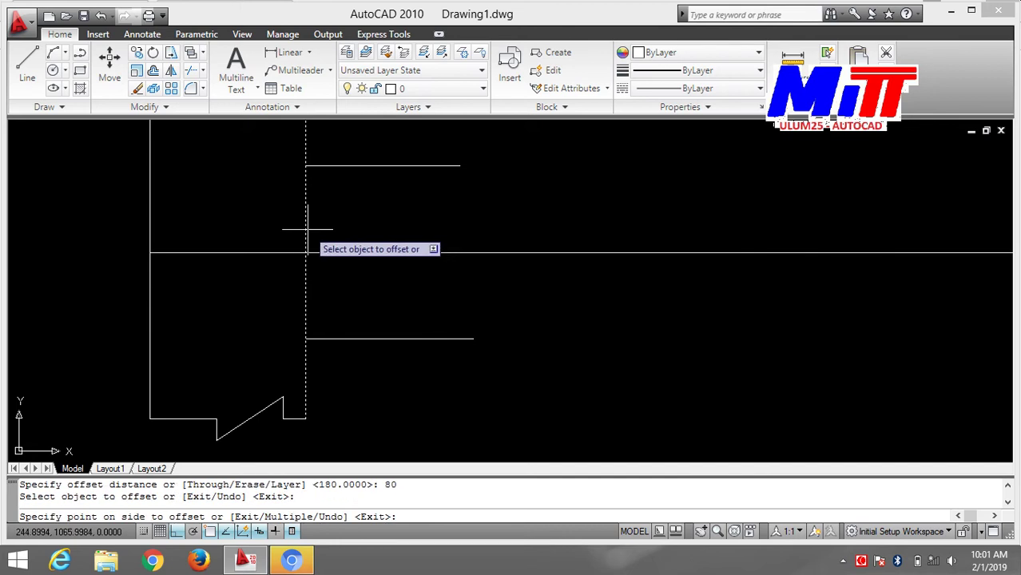
{"action": "left_click", "coordinate": [384, 217]}
{"action": "scroll", "coordinate": [415, 222], "scroll_direction": "down", "scroll_amount": 2}
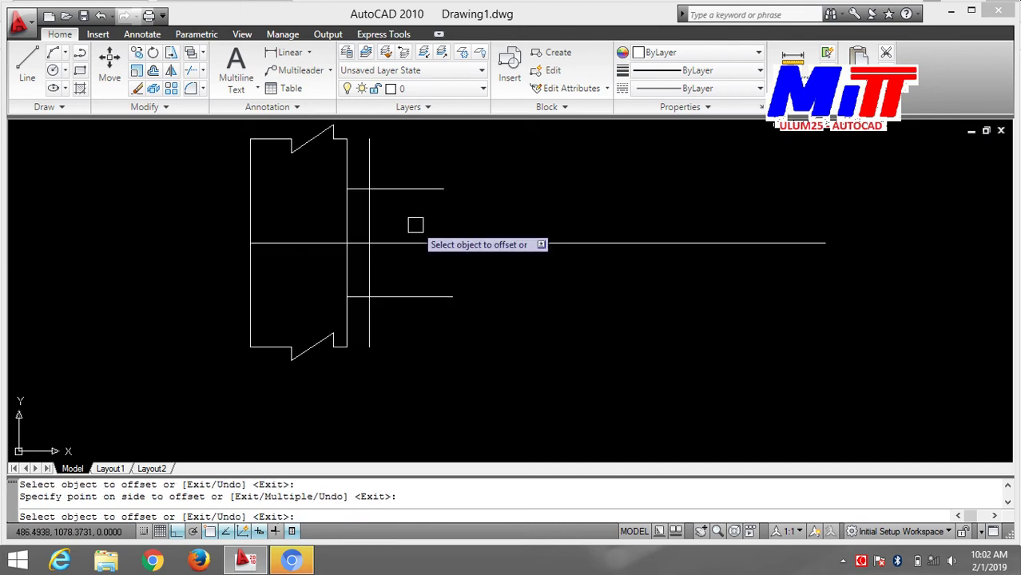
{"action": "middle_click_drag", "start_coordinate": [414, 226], "coordinate": [400, 304]}
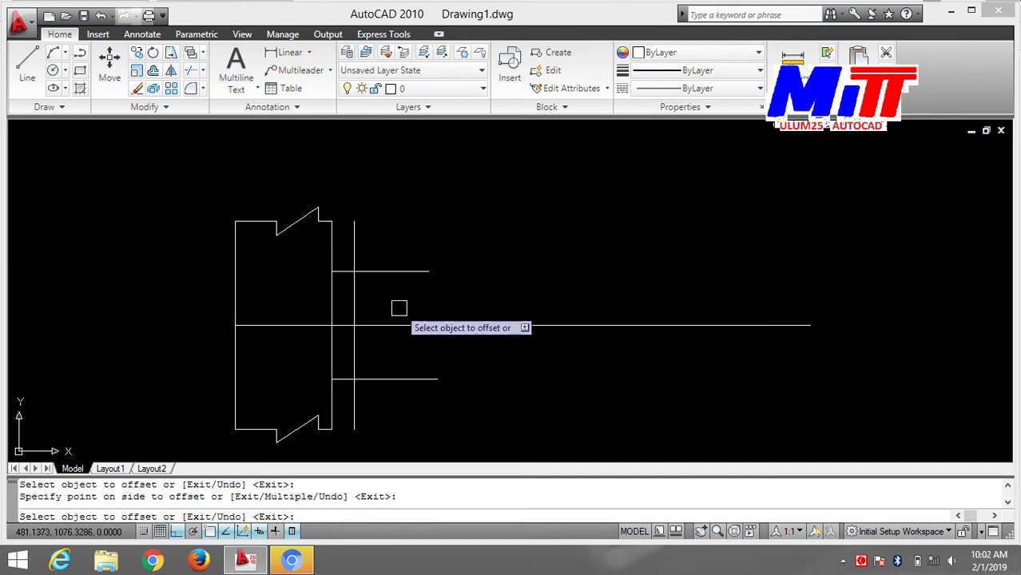
{"action": "scroll", "coordinate": [401, 303], "scroll_direction": "up", "scroll_amount": 3}
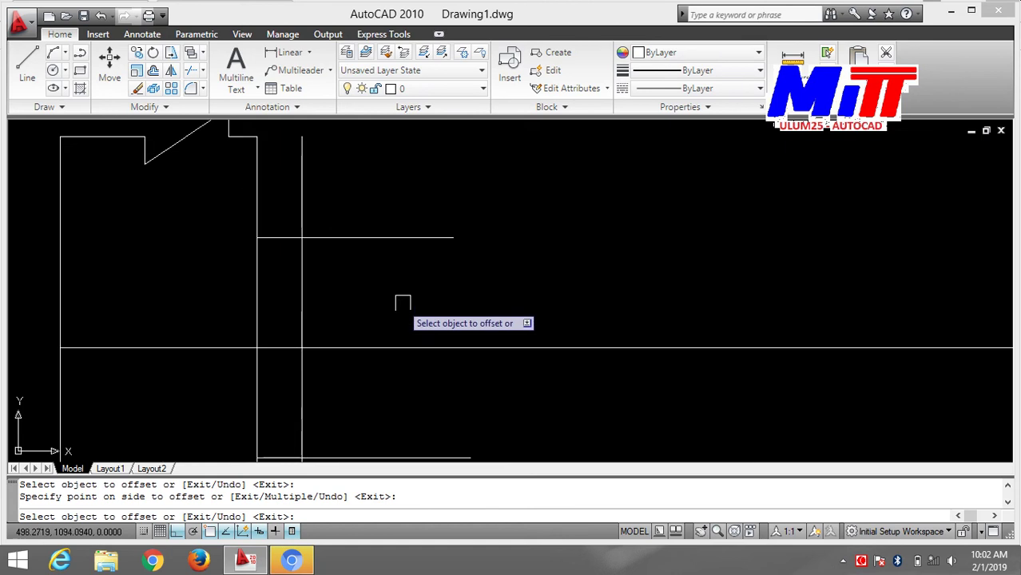
{"action": "middle_click_drag", "start_coordinate": [403, 304], "coordinate": [401, 228]}
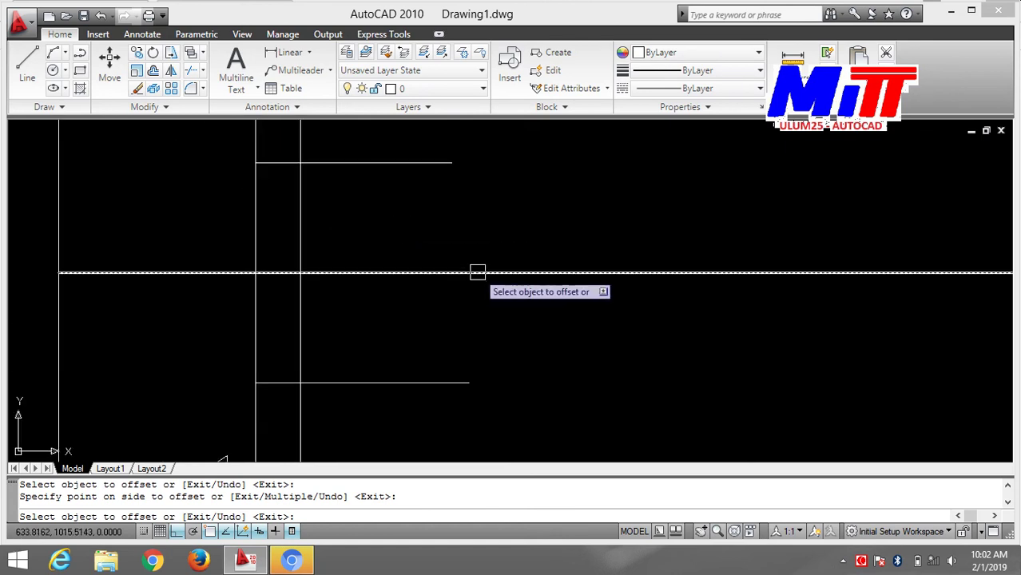
{"action": "key", "text": "Escape"}
- Offset the new vertical line a further 30 units to the right
{"action": "key", "text": "Return"}
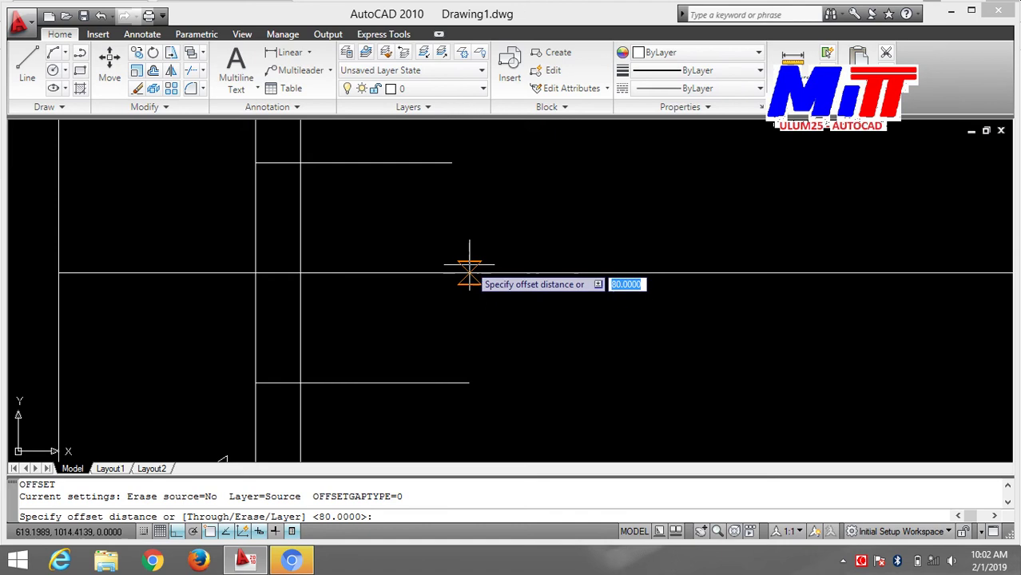
{"action": "type", "text": "30"}
{"action": "key", "text": "Return"}
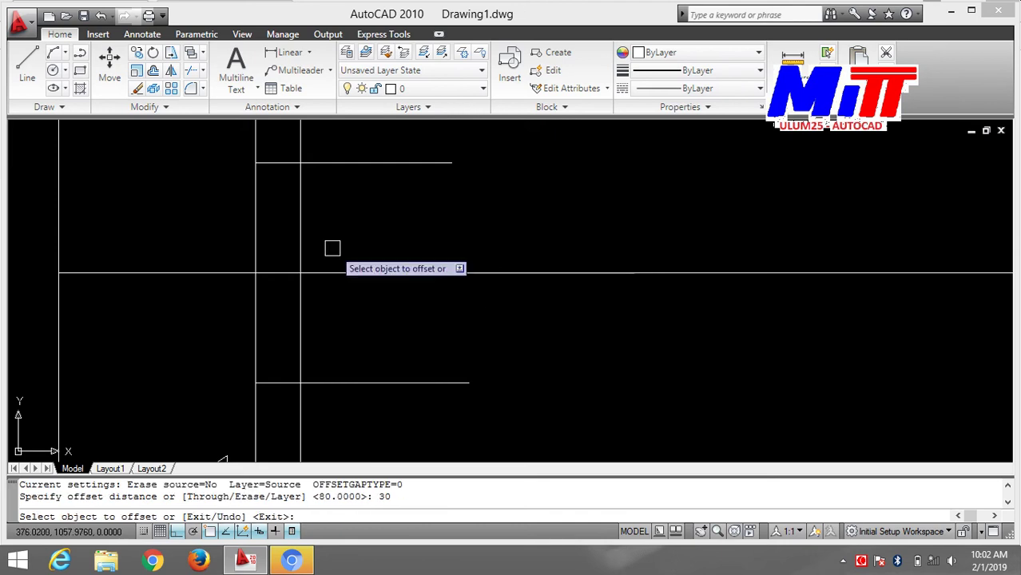
{"action": "left_click", "coordinate": [302, 221]}
{"action": "left_click", "coordinate": [360, 213]}
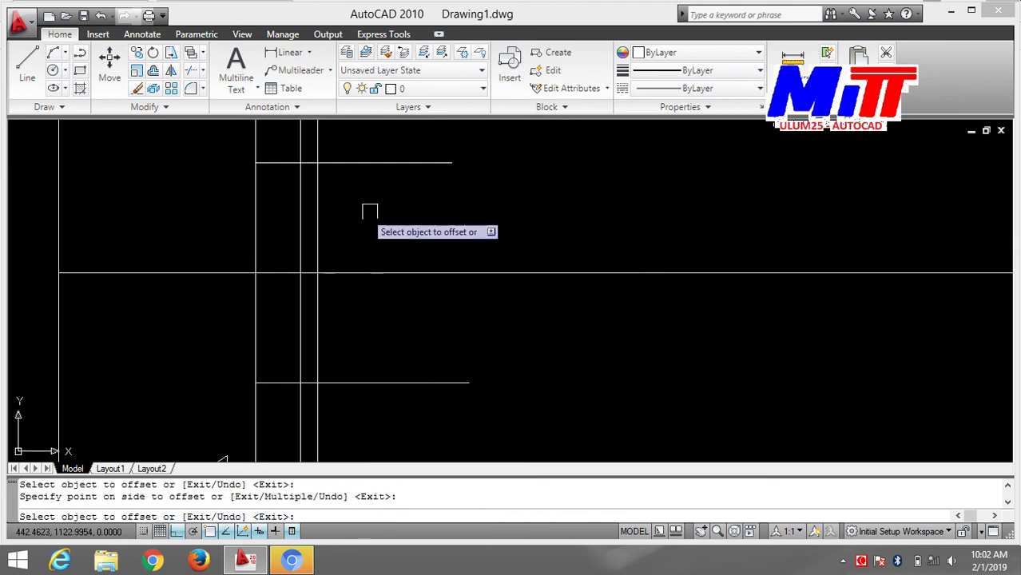
{"action": "scroll", "coordinate": [404, 215], "scroll_direction": "down", "scroll_amount": 4}
{"action": "mouse_move", "coordinate": [468, 223]}
{"action": "middle_mouse_down"}
{"action": "mouse_move", "coordinate": [456, 222]}
{"action": "mouse_move", "coordinate": [418, 258]}
{"action": "middle_mouse_up"}
{"action": "scroll", "coordinate": [456, 221], "scroll_direction": "up", "scroll_amount": 1}
{"action": "scroll", "coordinate": [456, 222], "scroll_direction": "up", "scroll_amount": 2}
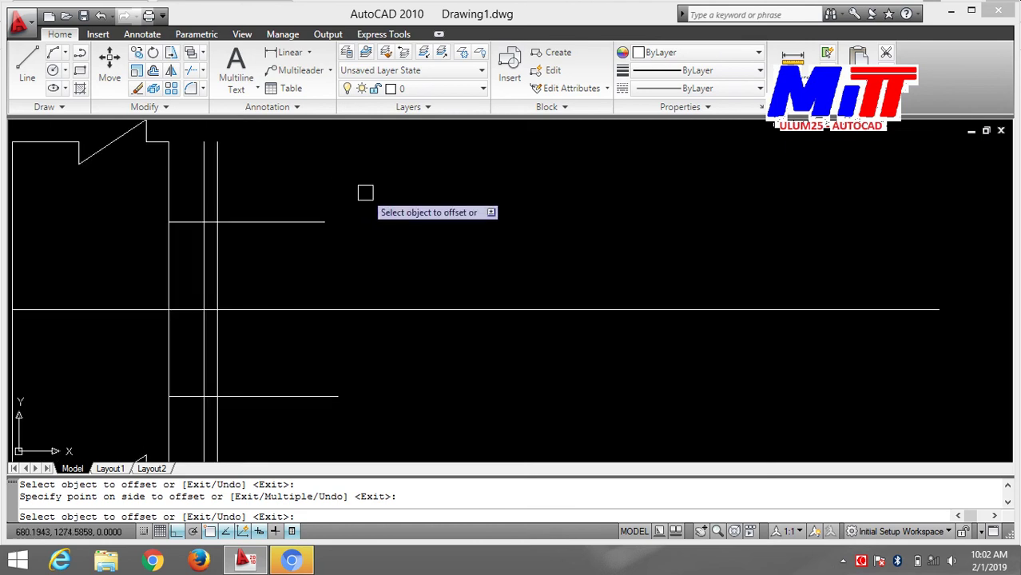
{"action": "scroll", "coordinate": [361, 201], "scroll_direction": "down", "scroll_amount": 2}
{"action": "middle_click_drag", "start_coordinate": [366, 219], "coordinate": [502, 234]}
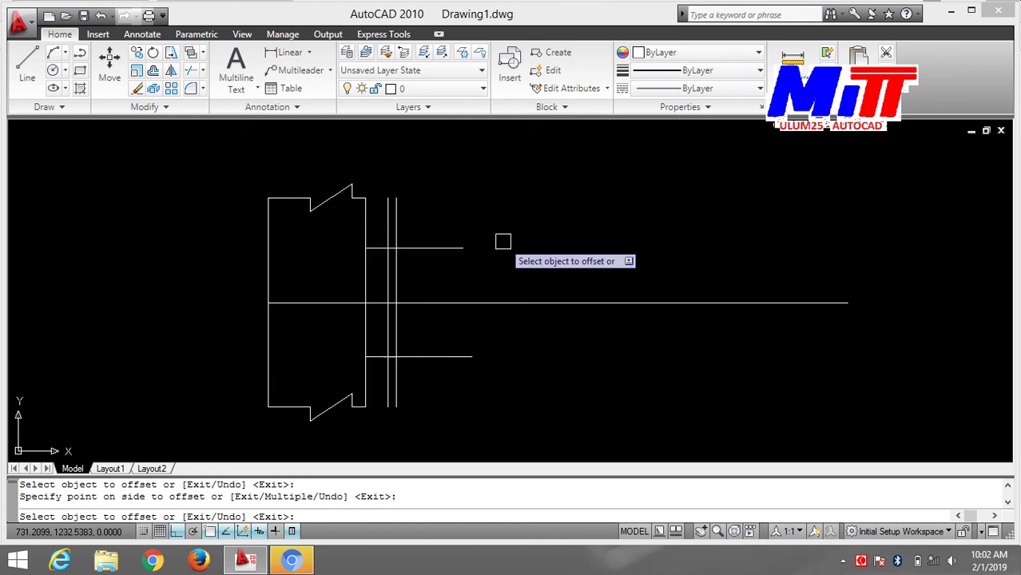
- Trim the upper ends of both new vertical lines back to the upper step line
{"action": "key", "text": "Escape"}
{"action": "type", "text": "tr"}
{"action": "key", "text": "Return"}
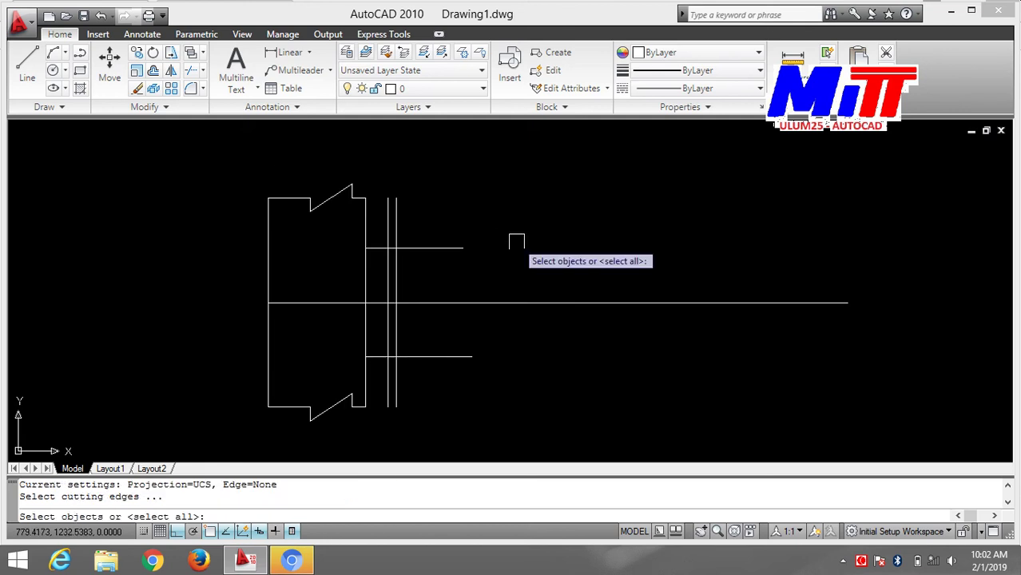
{"action": "scroll", "coordinate": [404, 216], "scroll_direction": "up", "scroll_amount": 2}
{"action": "left_click", "coordinate": [401, 216]}
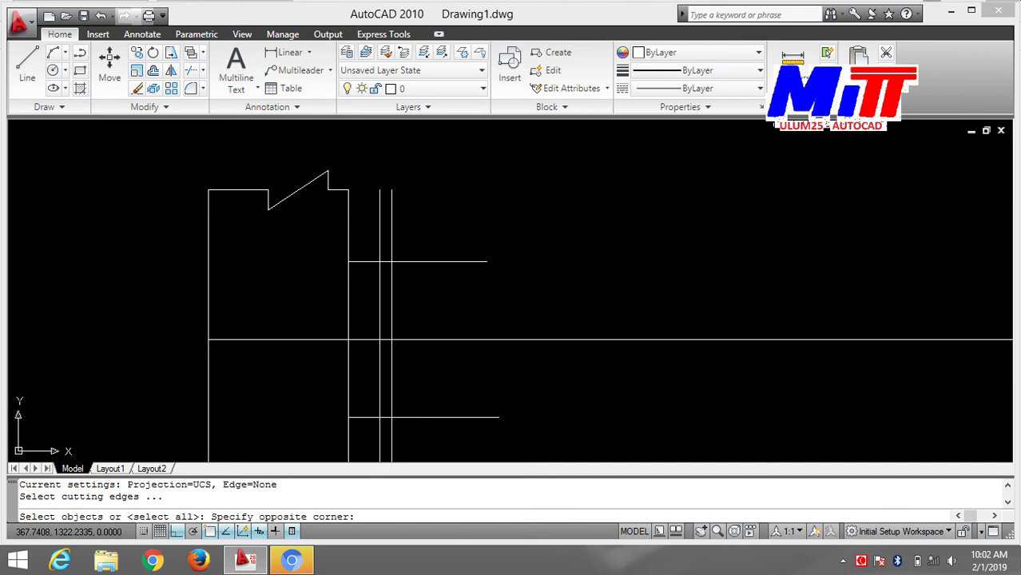
{"action": "key", "text": "Escape"}
{"action": "type", "text": "tr"}
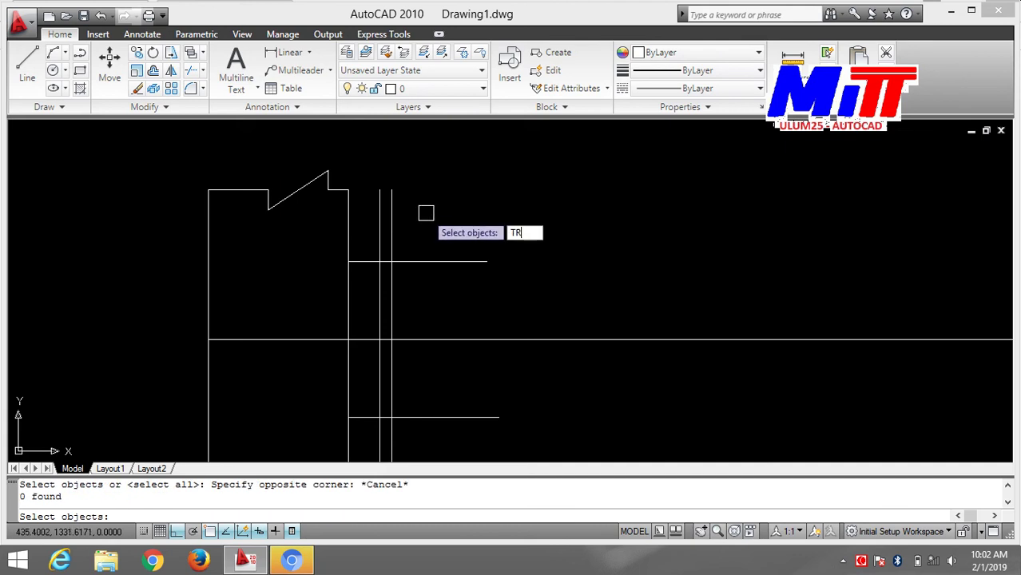
{"action": "key", "text": "Return"}
{"action": "key", "text": "Return"}
{"action": "left_click", "coordinate": [390, 223]}
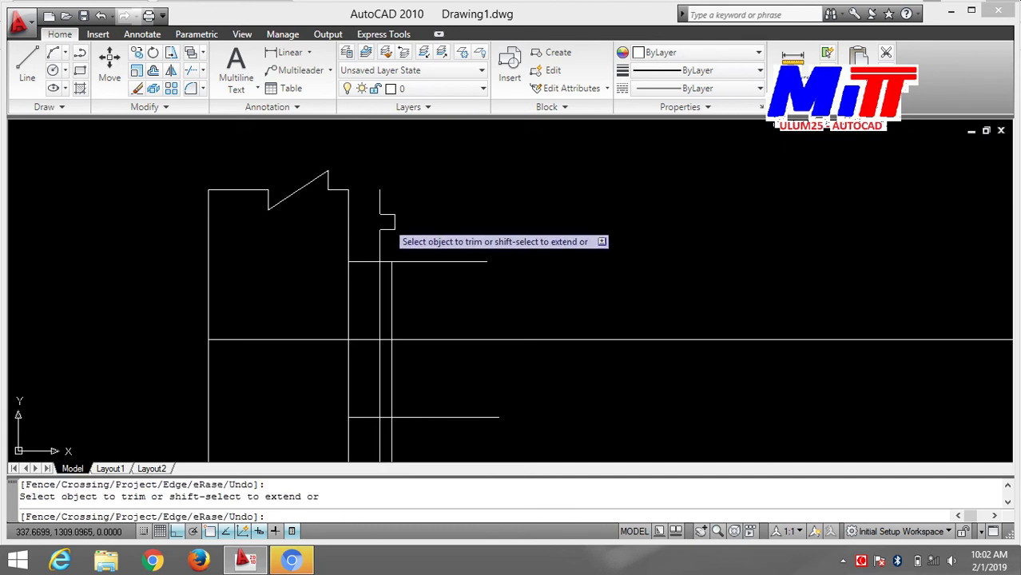
{"action": "left_click", "coordinate": [382, 229]}
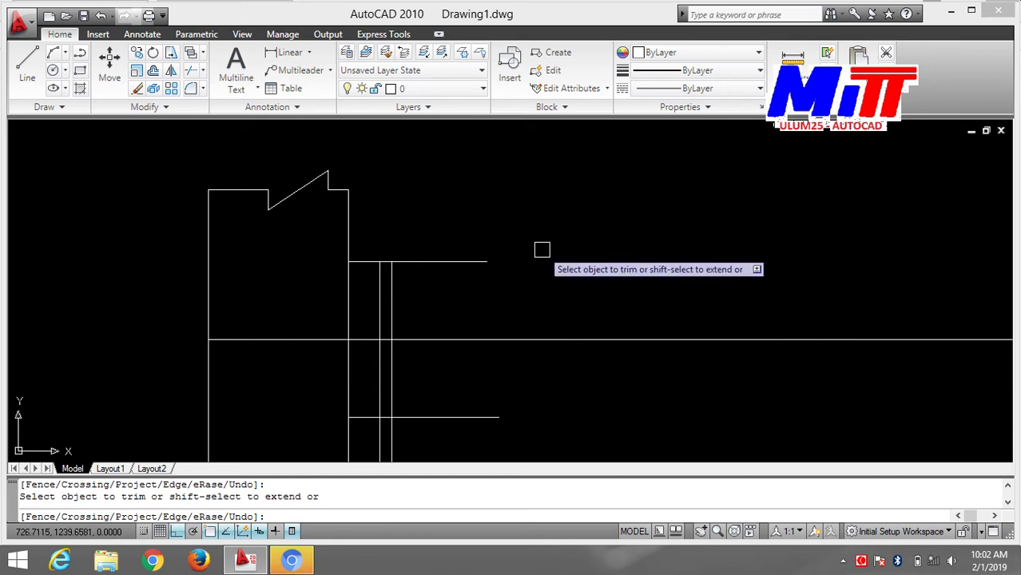
- Pan and zoom to bring the whole stepped profile into view, then end the trim
{"action": "scroll", "coordinate": [541, 250], "scroll_direction": "down", "scroll_amount": 2}
{"action": "middle_click_drag", "start_coordinate": [541, 255], "coordinate": [540, 217]}
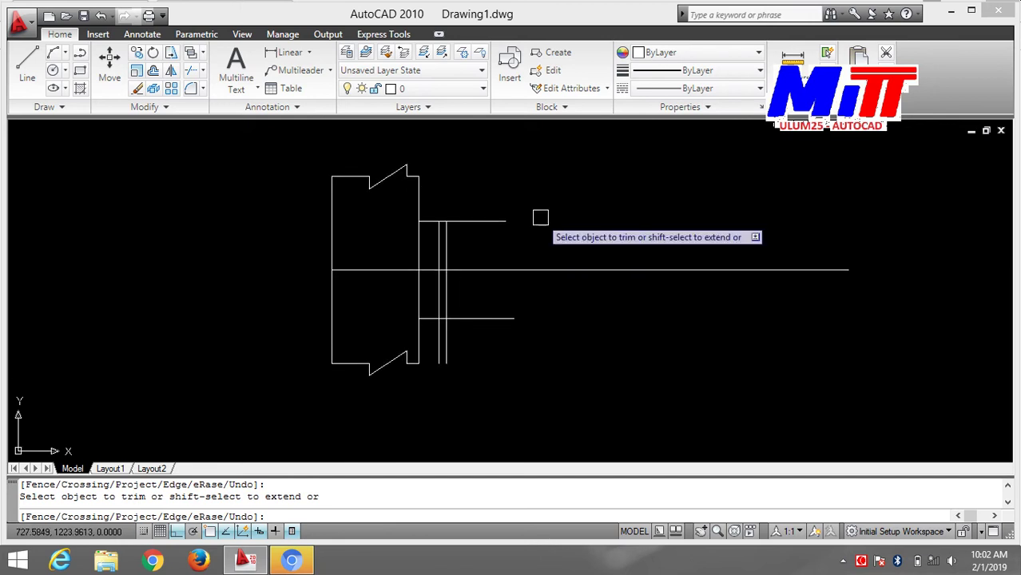
{"action": "scroll", "coordinate": [540, 218], "scroll_direction": "up", "scroll_amount": 3}
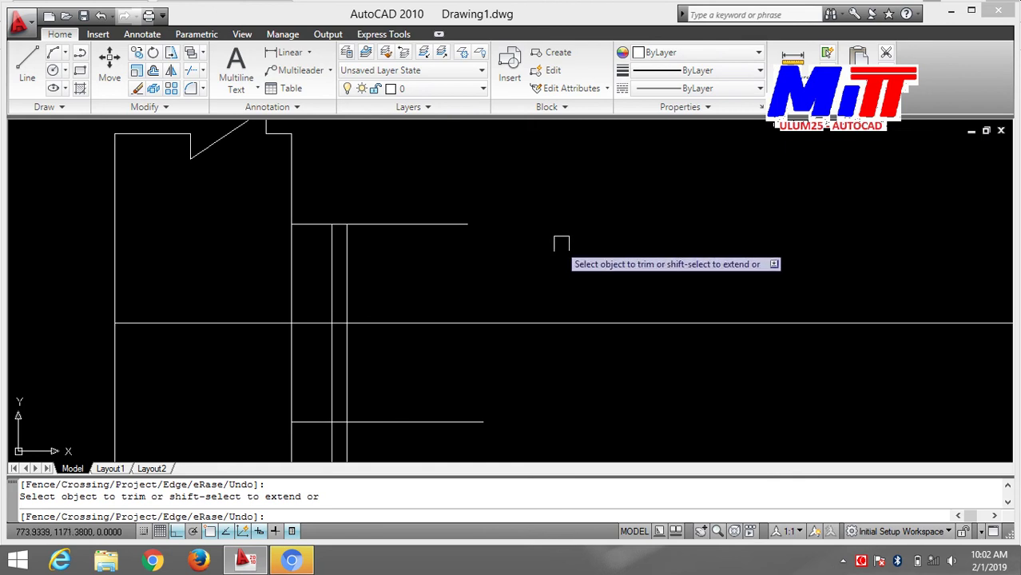
{"action": "mouse_move", "coordinate": [591, 237]}
{"action": "middle_mouse_down"}
{"action": "mouse_move", "coordinate": [611, 177]}
{"action": "mouse_move", "coordinate": [637, 201]}
{"action": "middle_mouse_up"}
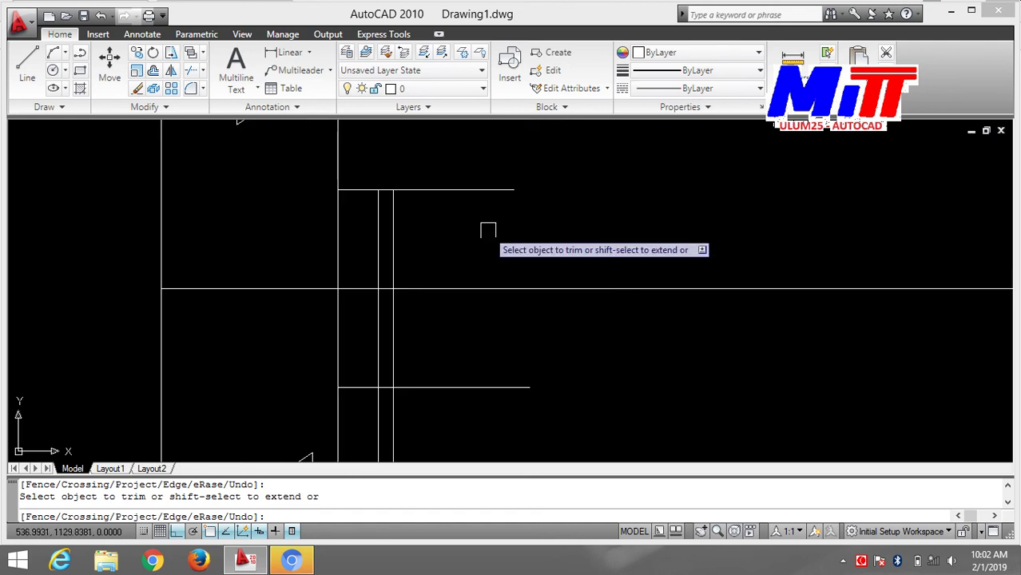
{"action": "scroll", "coordinate": [488, 231], "scroll_direction": "down", "scroll_amount": 2}
{"action": "scroll", "coordinate": [499, 178], "scroll_direction": "down", "scroll_amount": 2}
{"action": "middle_click_drag", "start_coordinate": [593, 212], "coordinate": [604, 338]}
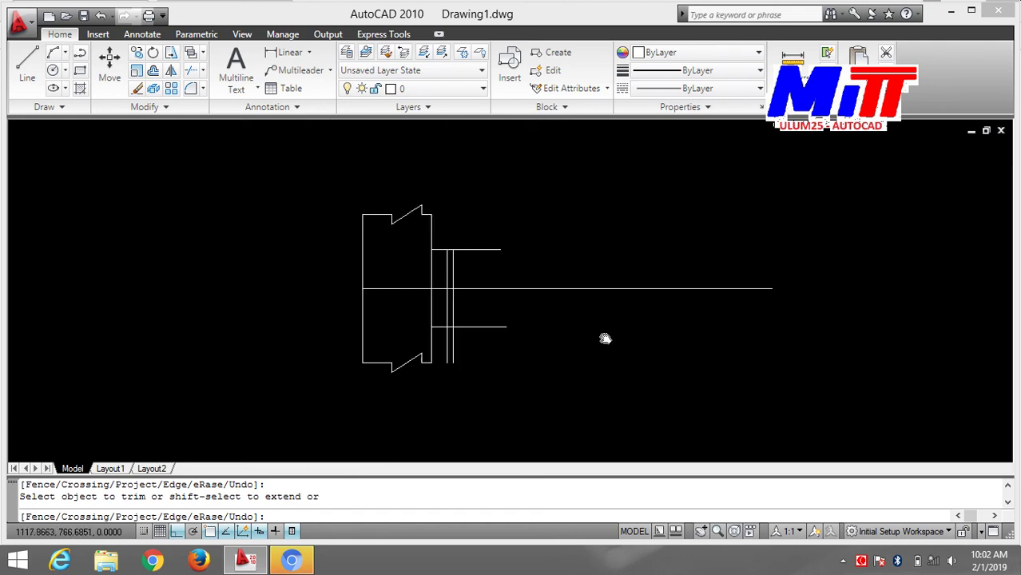
{"action": "scroll", "coordinate": [587, 308], "scroll_direction": "up", "scroll_amount": 2}
{"action": "scroll", "coordinate": [565, 285], "scroll_direction": "up", "scroll_amount": 2}
{"action": "middle_click_drag", "start_coordinate": [414, 251], "coordinate": [529, 250]}
{"action": "scroll", "coordinate": [471, 255], "scroll_direction": "up", "scroll_amount": 2}
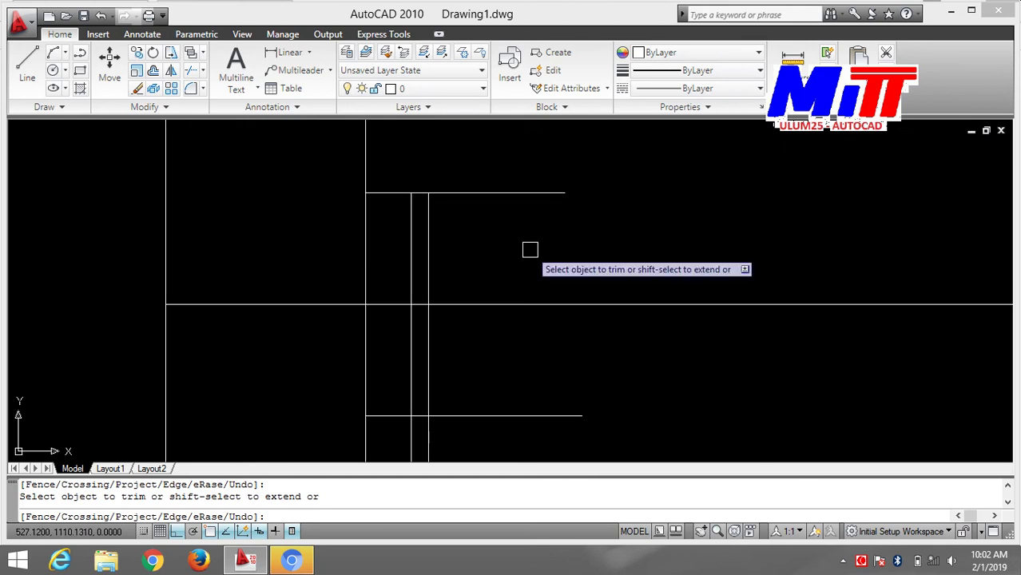
{"action": "key", "text": "Escape"}
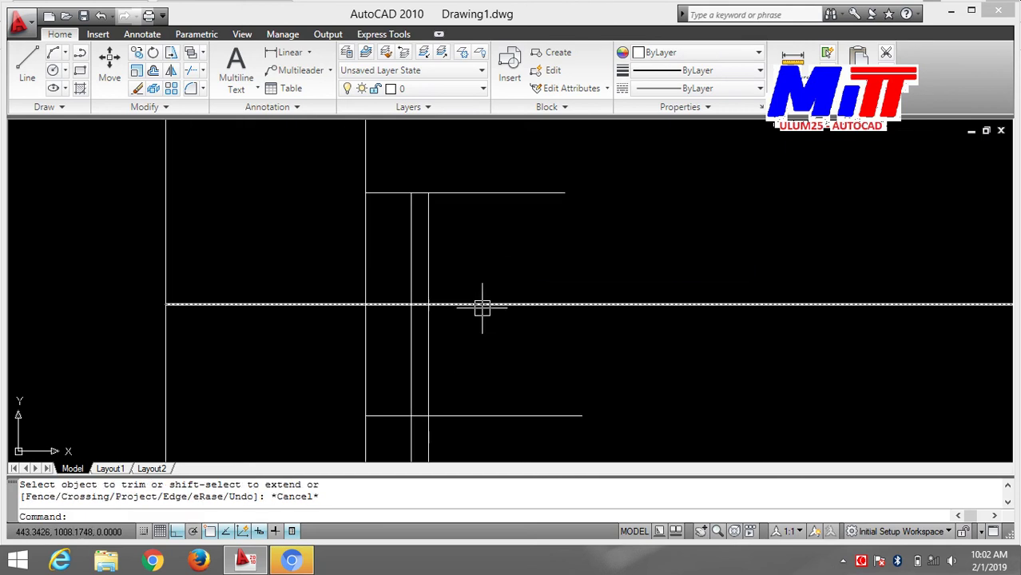
- Offset the centre line 250/2 (125) once above and once below it
{"action": "type", "text": "o"}
{"action": "key", "text": "Return"}
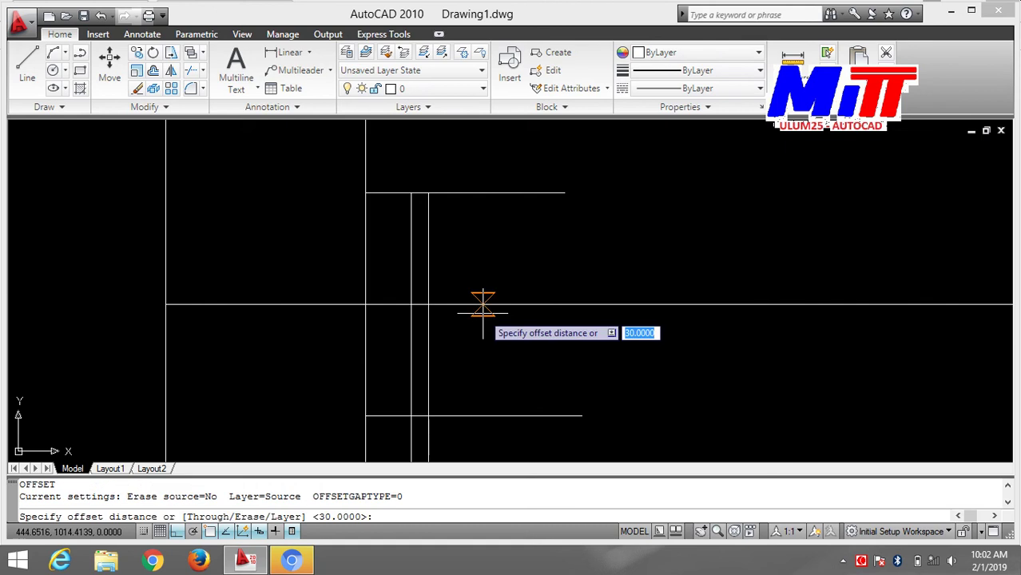
{"action": "type", "text": "250/2"}
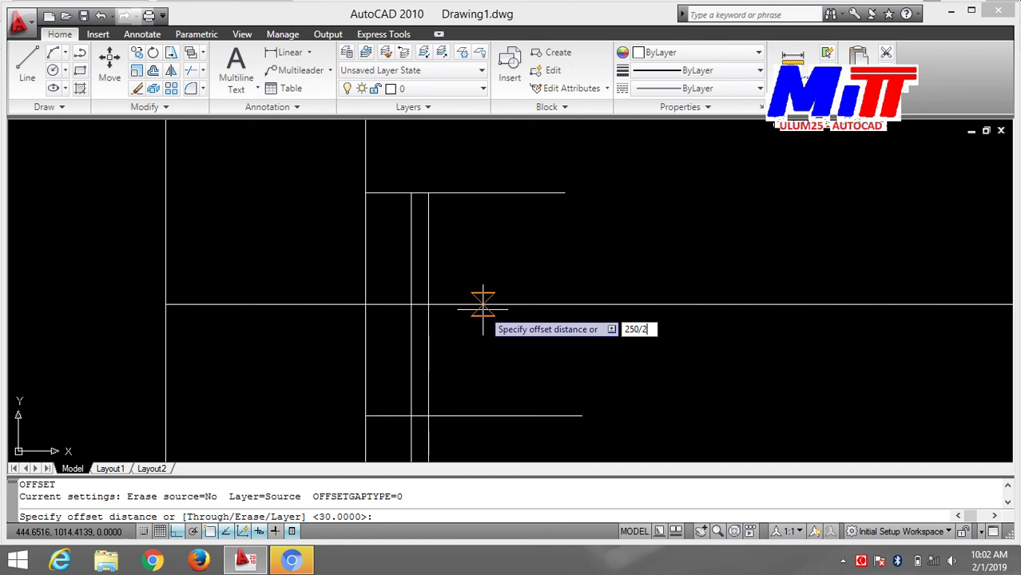
{"action": "key", "text": "Return"}
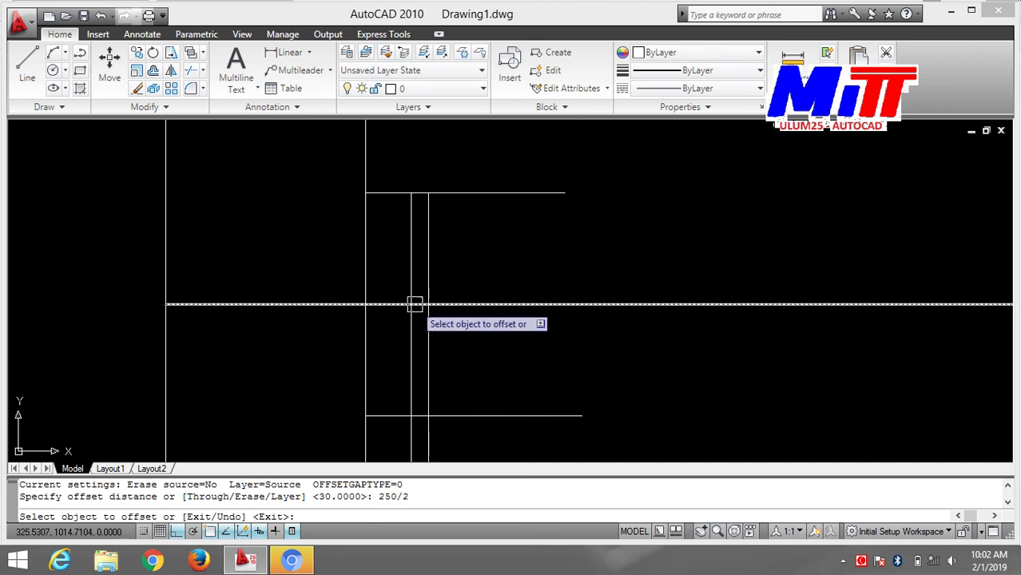
{"action": "left_click", "coordinate": [414, 304]}
{"action": "left_click", "coordinate": [425, 262]}
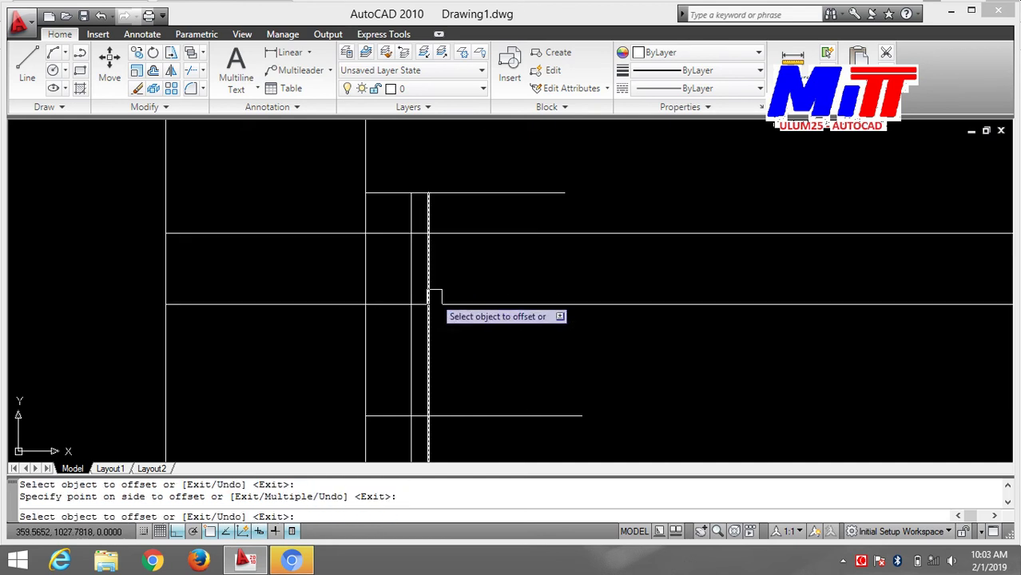
{"action": "left_click", "coordinate": [435, 303]}
{"action": "left_click", "coordinate": [447, 351]}
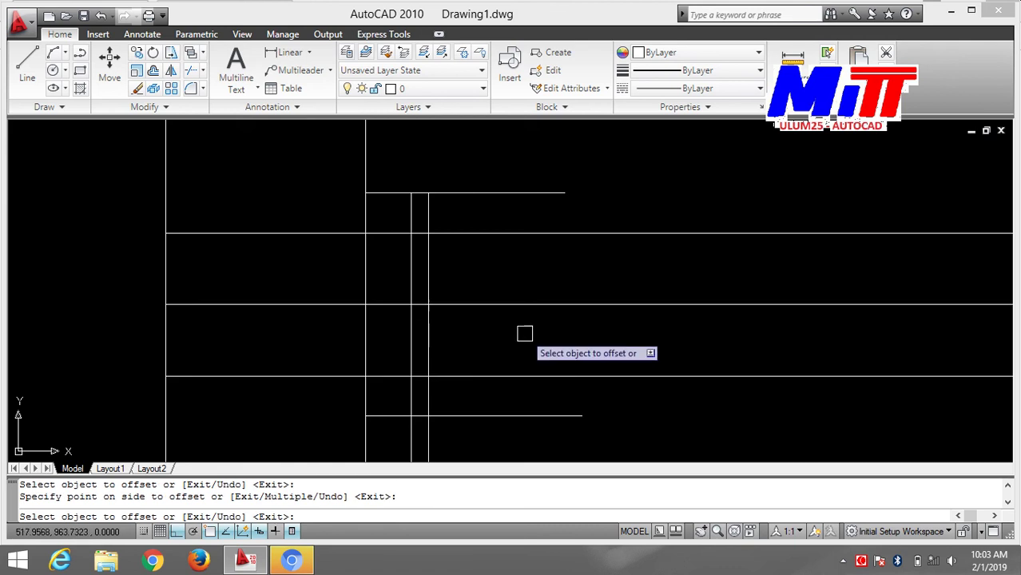
{"action": "key", "text": "Escape"}
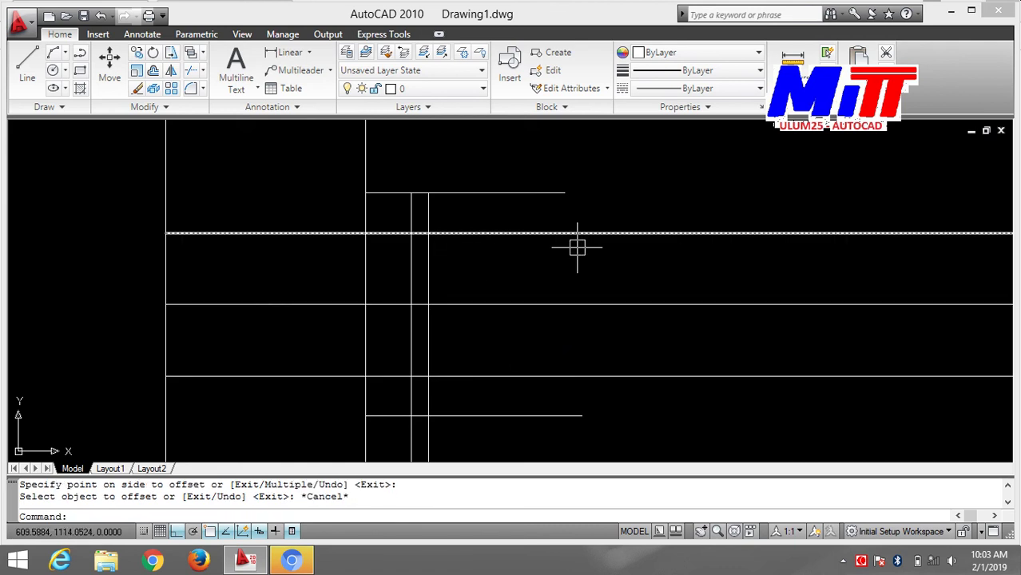
- Trim the upper new horizontal line back to the step
{"action": "type", "text": "TR"}
{"action": "key", "text": "Return"}
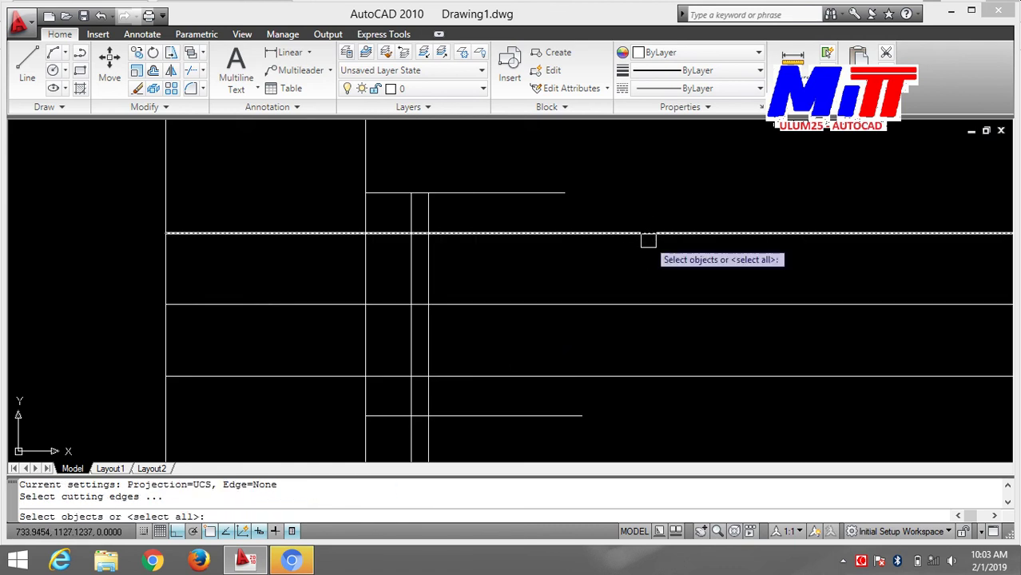
{"action": "key", "text": "Return"}
{"action": "left_click", "coordinate": [602, 233]}
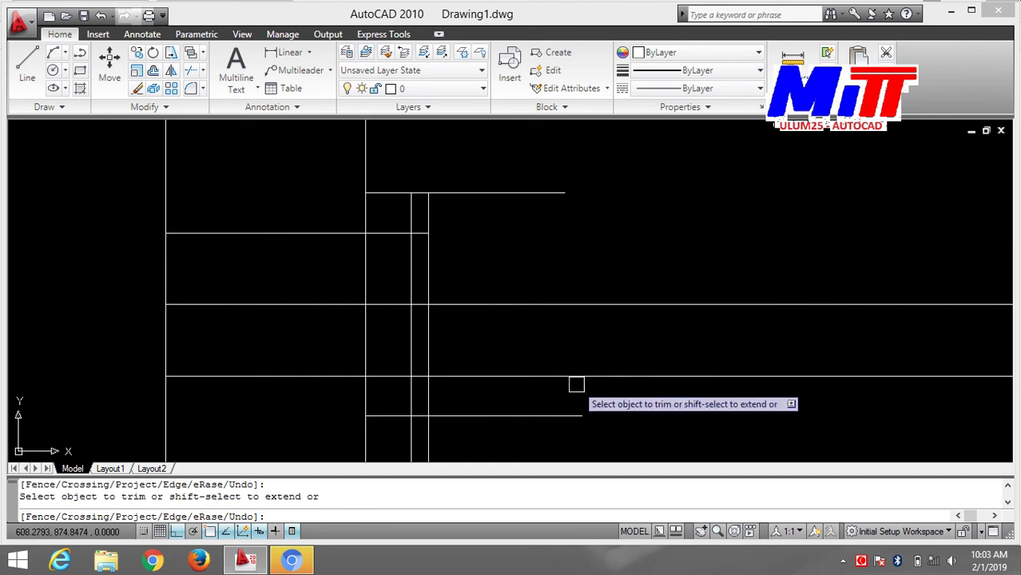
{"action": "left_click", "coordinate": [578, 381]}
{"action": "key", "text": "Escape"}
- Trim back the top step line and the upper pieces of the outer vertical lines
{"action": "type", "text": "T"}
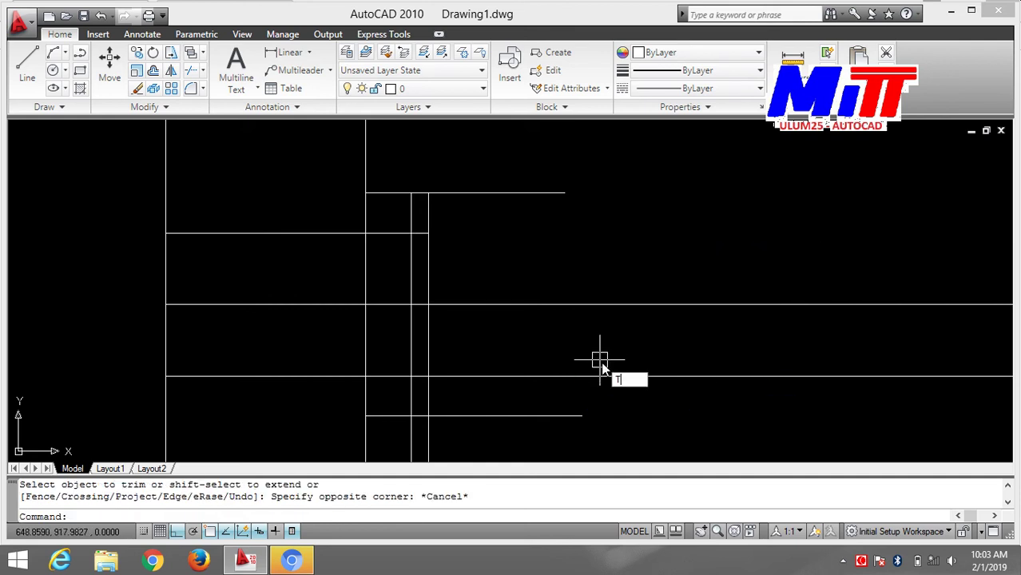
{"action": "key", "text": "Return"}
{"action": "key", "text": "Return"}
{"action": "scroll", "coordinate": [657, 347], "scroll_direction": "down", "scroll_amount": 4}
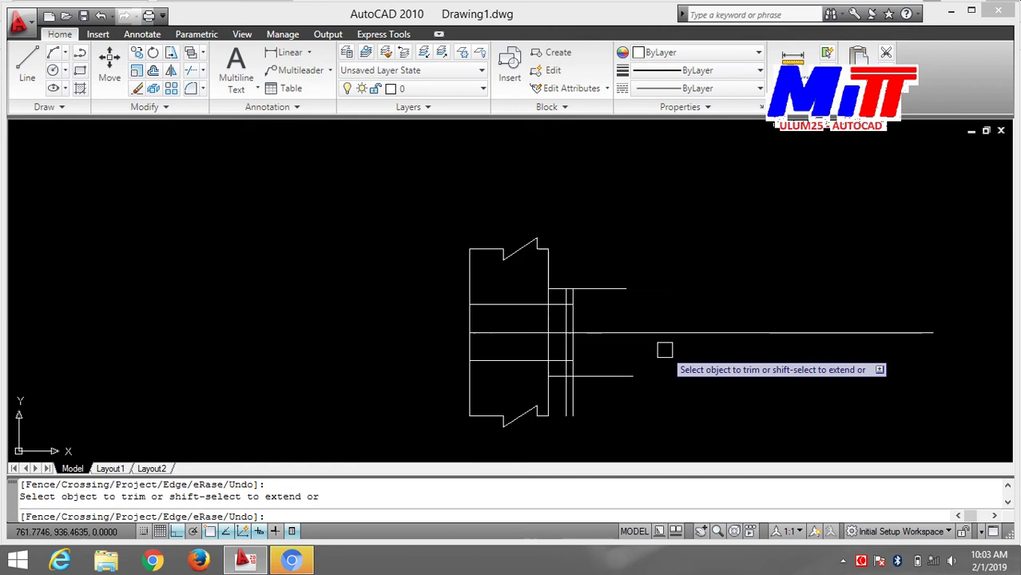
{"action": "middle_click_drag", "start_coordinate": [913, 380], "coordinate": [765, 412]}
{"action": "scroll", "coordinate": [755, 404], "scroll_direction": "up", "scroll_amount": 2}
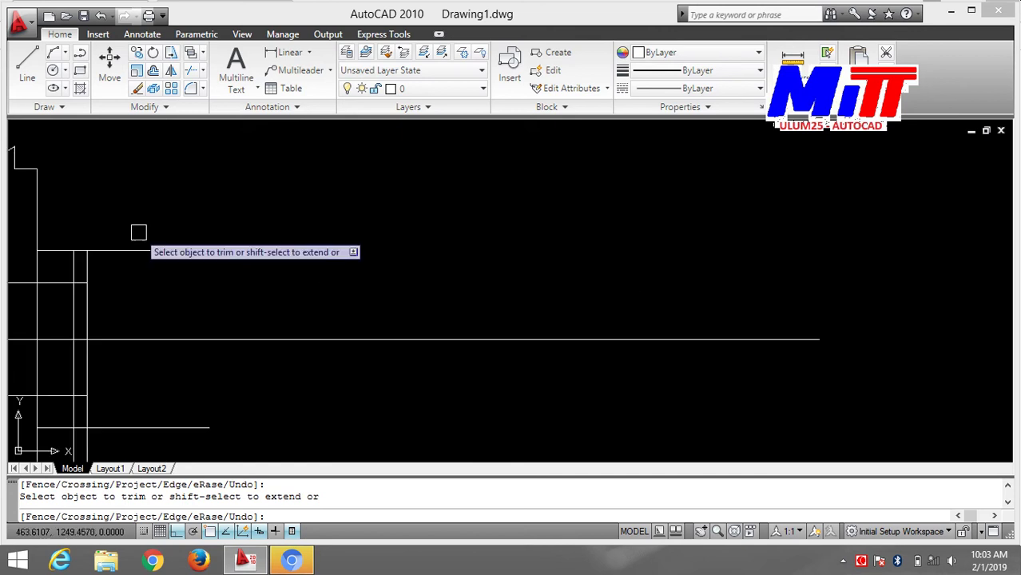
{"action": "middle_click_drag", "start_coordinate": [223, 281], "coordinate": [601, 258]}
{"action": "scroll", "coordinate": [644, 236], "scroll_direction": "up", "scroll_amount": 2}
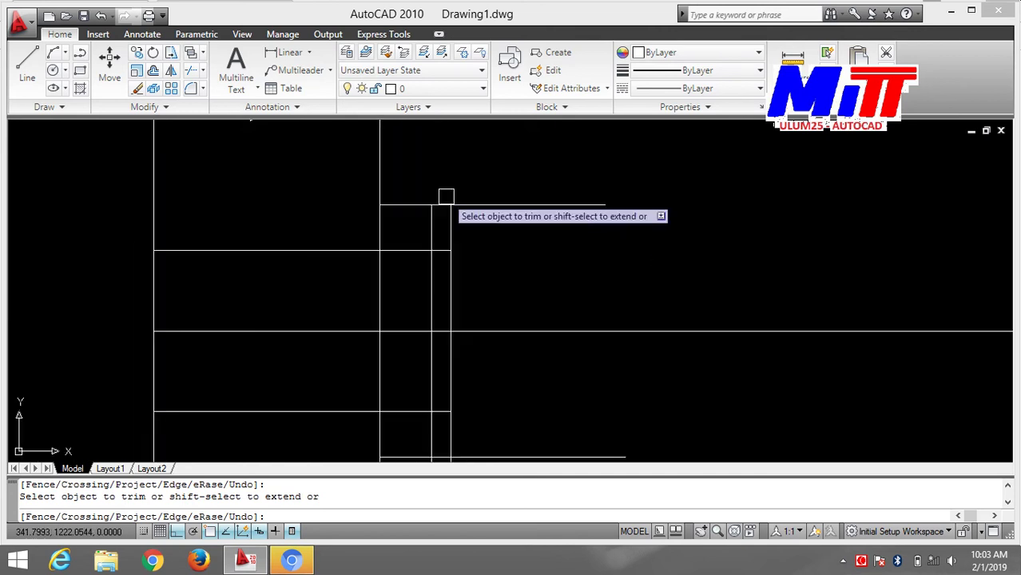
{"action": "left_click", "coordinate": [474, 203]}
{"action": "left_click", "coordinate": [440, 205]}
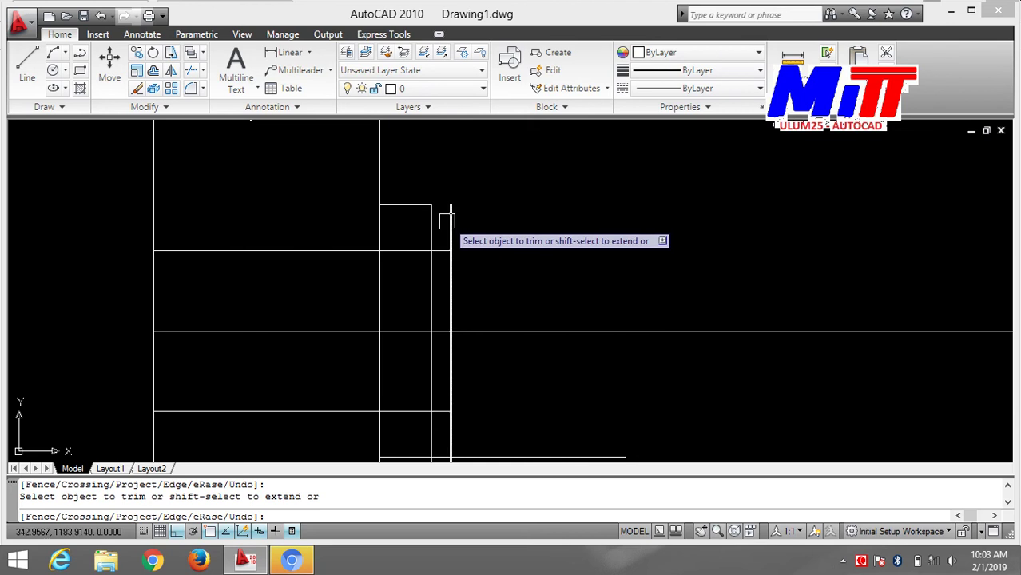
{"action": "left_click", "coordinate": [446, 221]}
- Cut the horizontal line pieces between the verticals and the line overhanging the step
{"action": "mouse_move", "coordinate": [478, 275]}
{"action": "middle_mouse_down"}
{"action": "mouse_move", "coordinate": [531, 222]}
{"action": "mouse_move", "coordinate": [532, 240]}
{"action": "middle_mouse_up"}
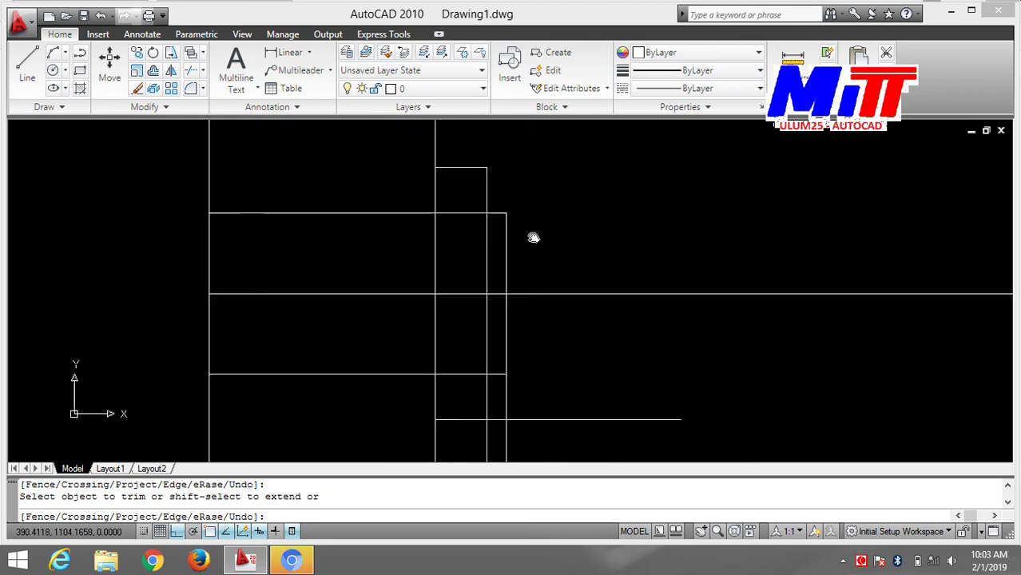
{"action": "left_click", "coordinate": [453, 214]}
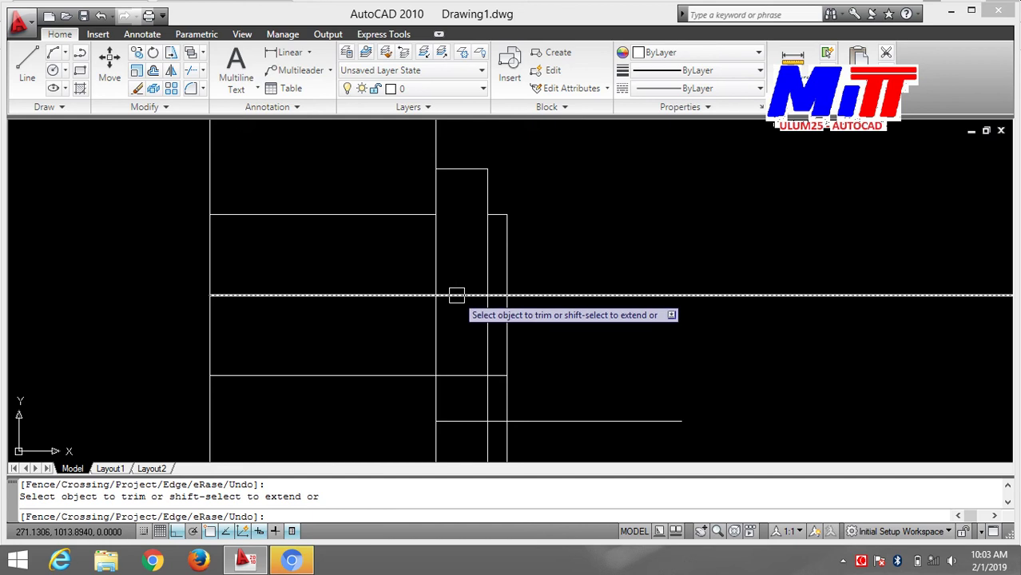
{"action": "left_click", "coordinate": [456, 295]}
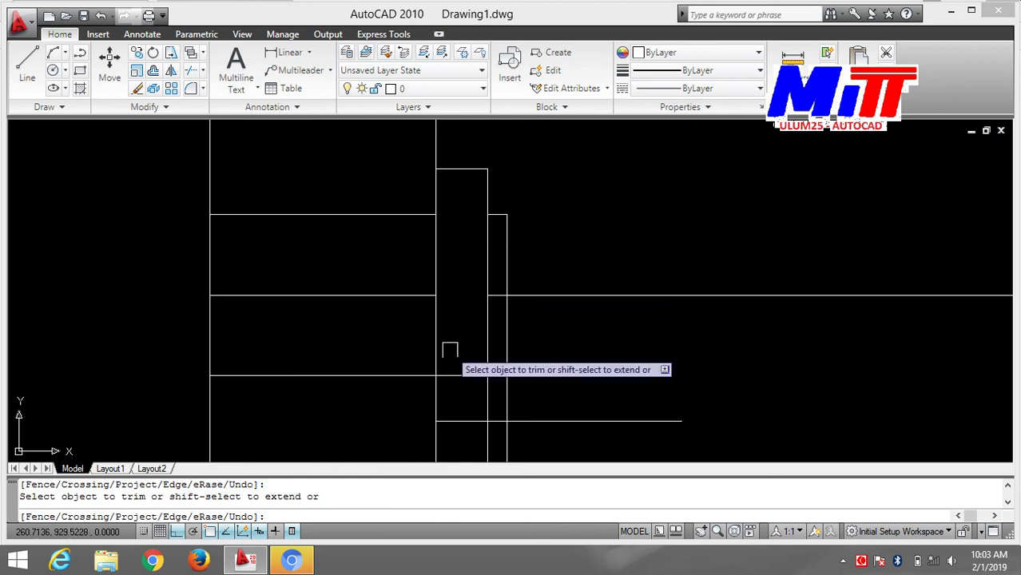
{"action": "left_click", "coordinate": [464, 421]}
{"action": "middle_click_drag", "start_coordinate": [579, 399], "coordinate": [598, 290]}
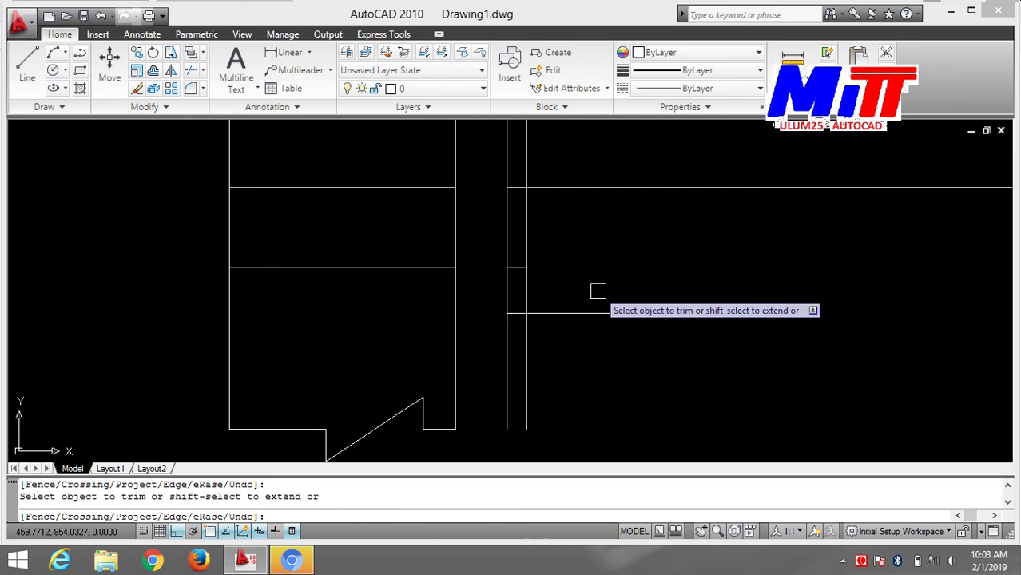
{"action": "key", "text": "ctrl+z"}
{"action": "middle_click_drag", "start_coordinate": [568, 362], "coordinate": [556, 301]}
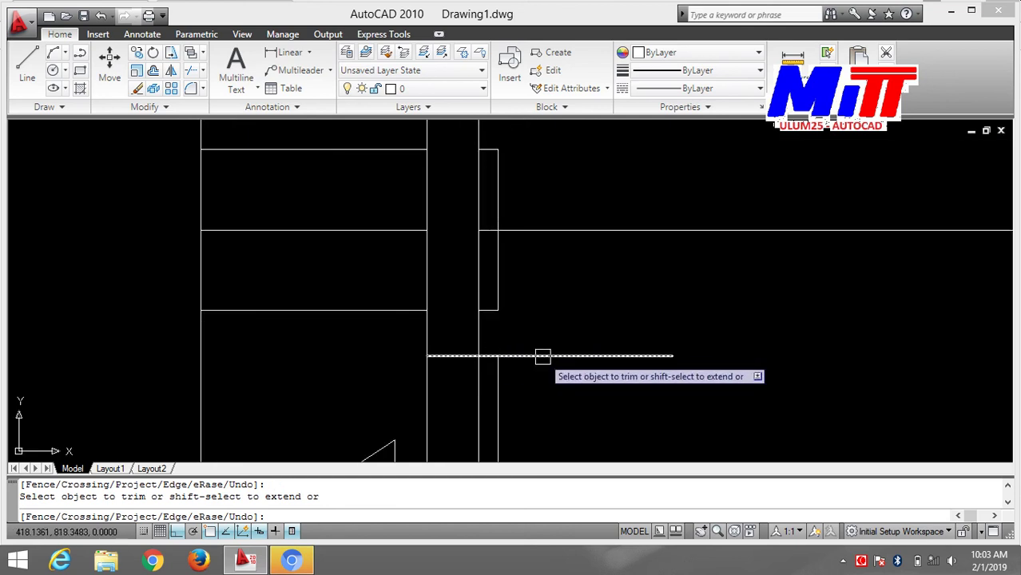
{"action": "left_click", "coordinate": [542, 356]}
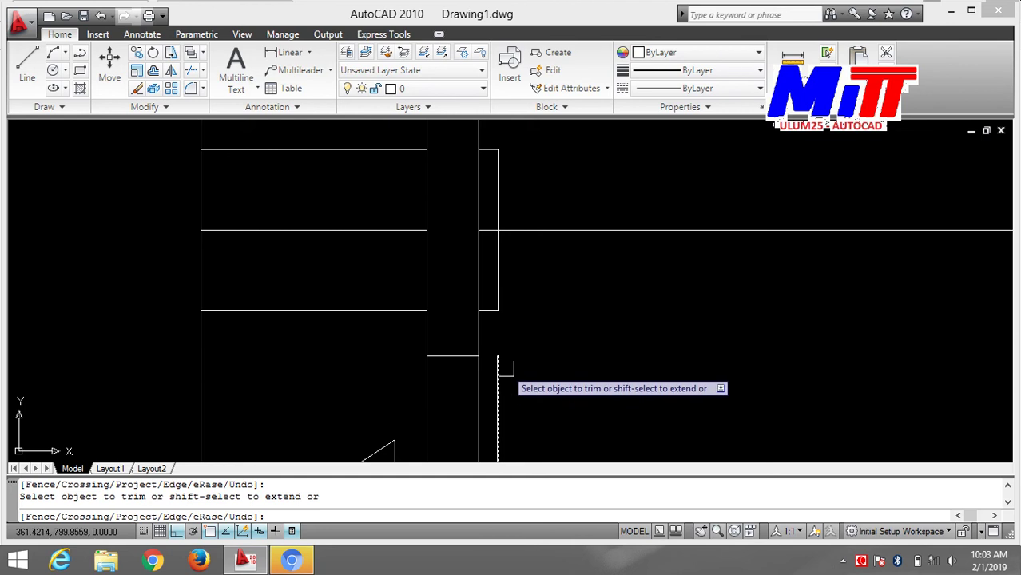
{"action": "middle_click_drag", "start_coordinate": [522, 383], "coordinate": [552, 261]}
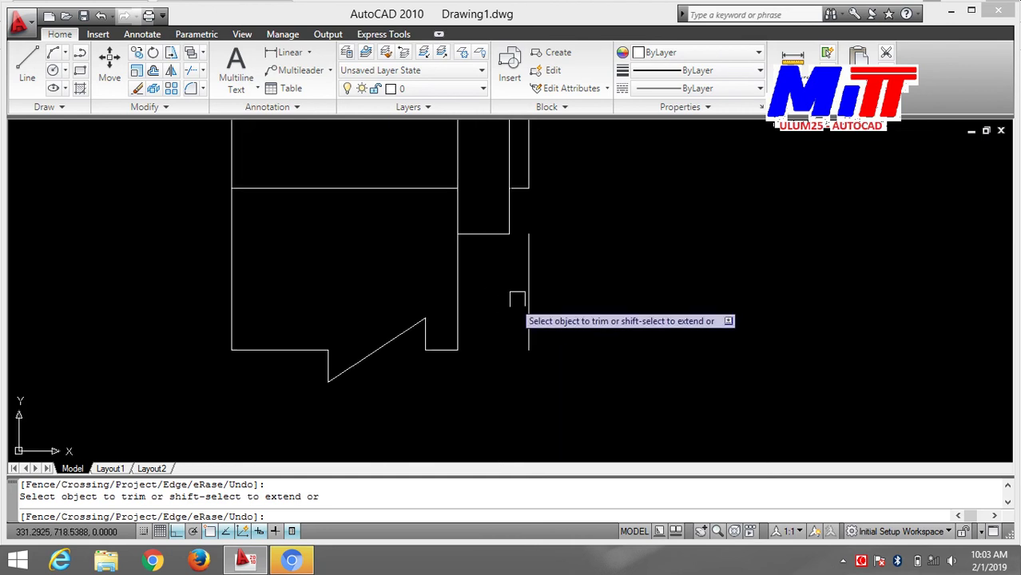
- Erase the leftover short vertical line beside the steps
{"action": "key", "text": "Escape"}
{"action": "left_click", "coordinate": [528, 292]}
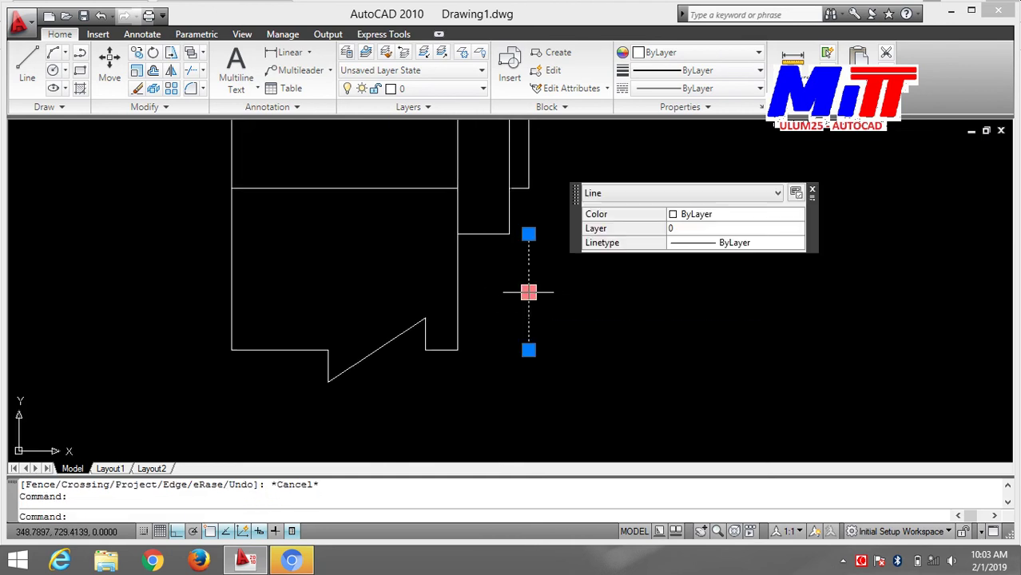
{"action": "type", "text": "e"}
{"action": "key", "text": "Return"}
- Pan and zoom to view the whole part, including its notched top
{"action": "scroll", "coordinate": [620, 255], "scroll_direction": "down", "scroll_amount": 2}
{"action": "scroll", "coordinate": [600, 324], "scroll_direction": "down", "scroll_amount": 1}
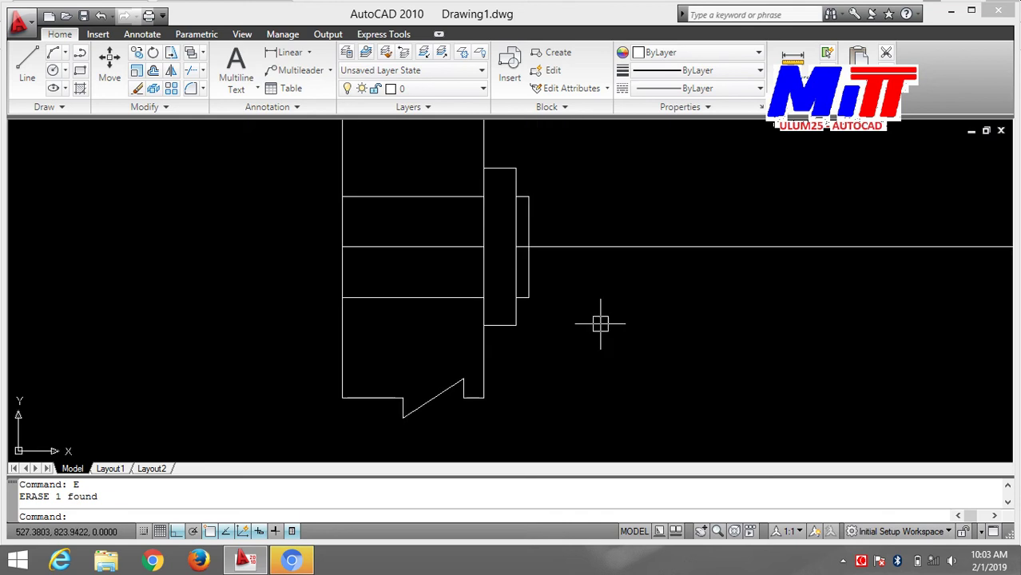
{"action": "scroll", "coordinate": [599, 324], "scroll_direction": "up", "scroll_amount": 1}
{"action": "mouse_move", "coordinate": [601, 321]}
{"action": "middle_mouse_down"}
{"action": "mouse_move", "coordinate": [603, 385]}
{"action": "mouse_move", "coordinate": [447, 395]}
{"action": "middle_mouse_up"}
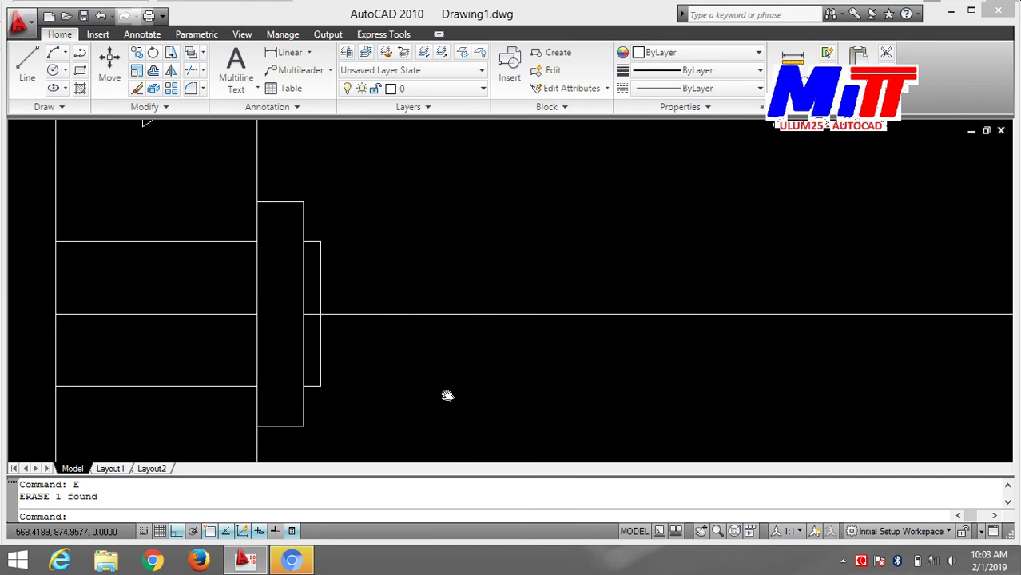
{"action": "middle_click_drag", "start_coordinate": [447, 395], "coordinate": [447, 394]}
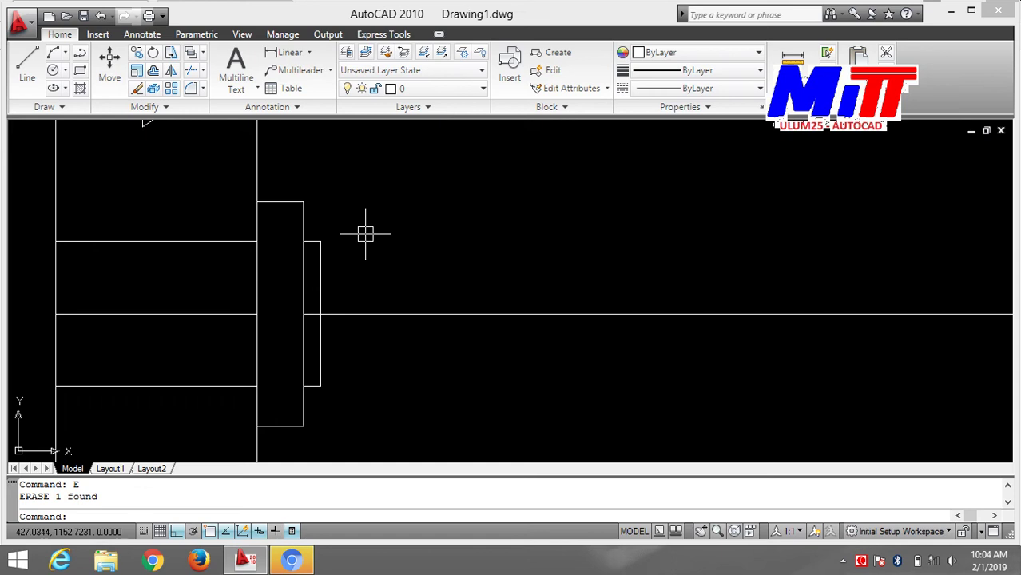
{"action": "scroll", "coordinate": [365, 233], "scroll_direction": "up", "scroll_amount": 2}
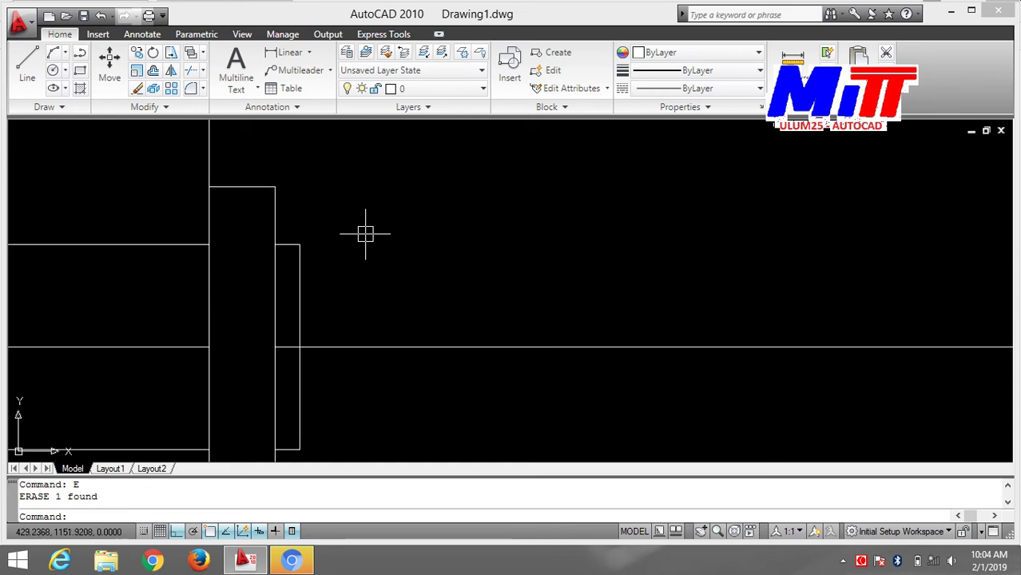
{"action": "middle_click_drag", "start_coordinate": [365, 233], "coordinate": [419, 133]}
{"action": "scroll", "coordinate": [426, 183], "scroll_direction": "down", "scroll_amount": 3}
{"action": "scroll", "coordinate": [432, 186], "scroll_direction": "down", "scroll_amount": 1}
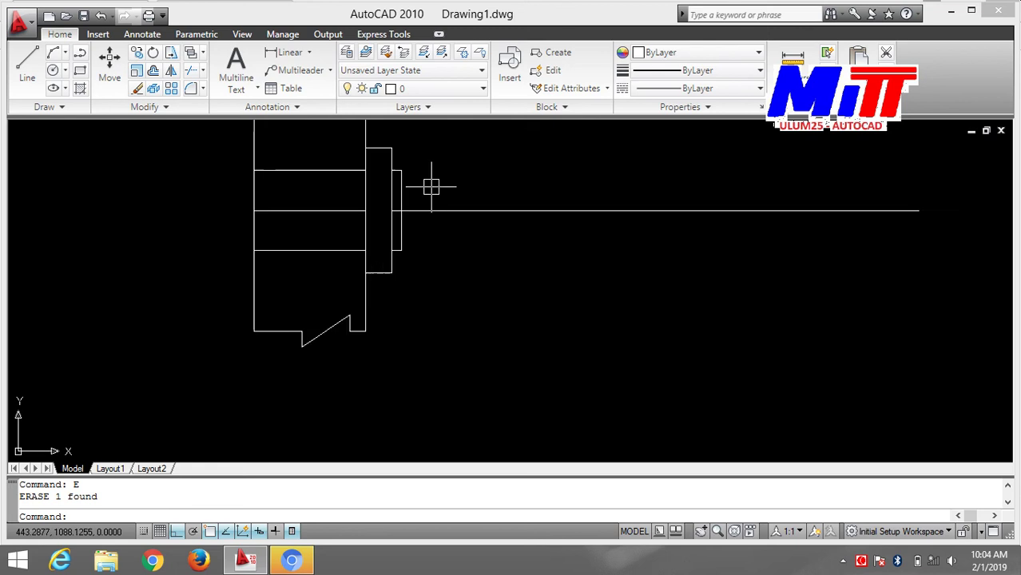
{"action": "scroll", "coordinate": [432, 186], "scroll_direction": "up", "scroll_amount": 2}
{"action": "mouse_move", "coordinate": [431, 187]}
{"action": "middle_mouse_down"}
{"action": "mouse_move", "coordinate": [417, 280]}
{"action": "mouse_move", "coordinate": [392, 339]}
{"action": "middle_mouse_up"}
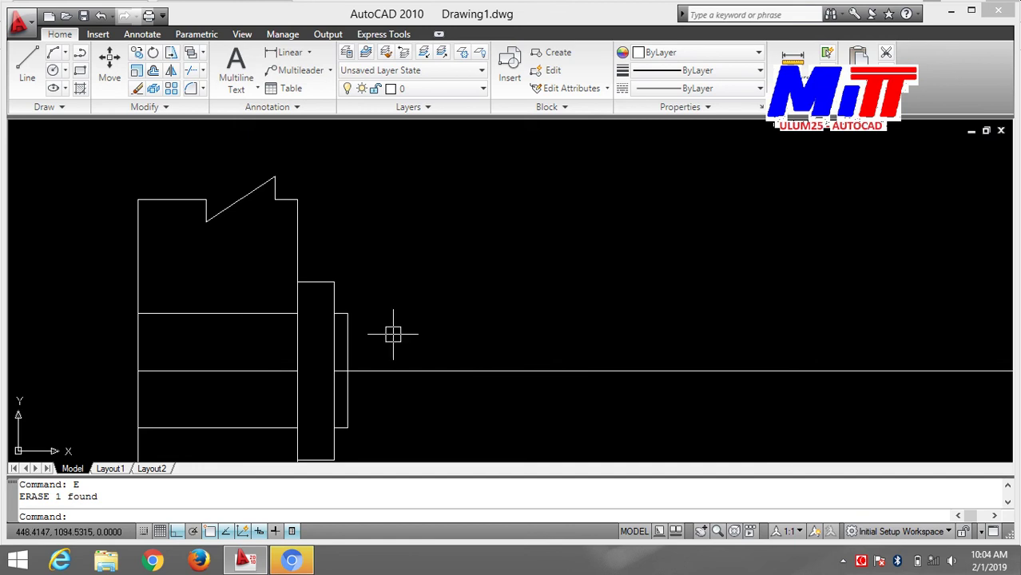
{"action": "scroll", "coordinate": [384, 328], "scroll_direction": "down", "scroll_amount": 1}
{"action": "mouse_move", "coordinate": [450, 292]}
{"action": "middle_mouse_down"}
{"action": "mouse_move", "coordinate": [396, 278]}
{"action": "mouse_move", "coordinate": [371, 242]}
{"action": "middle_mouse_up"}
{"action": "scroll", "coordinate": [396, 278], "scroll_direction": "up", "scroll_amount": 1}
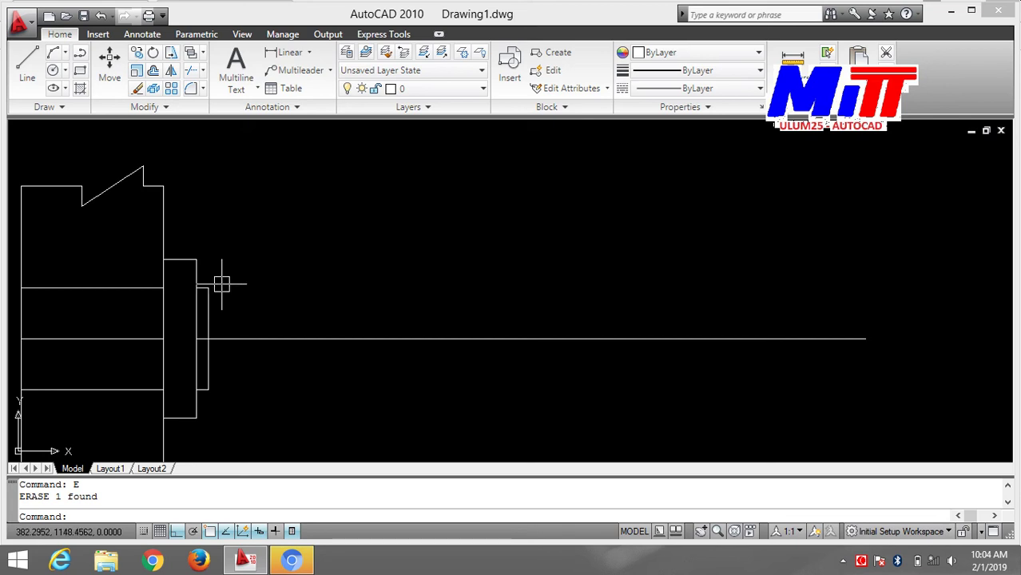
- Draw two long horizontal lines rightward from the small step's top and bottom corners
{"action": "type", "text": "l"}
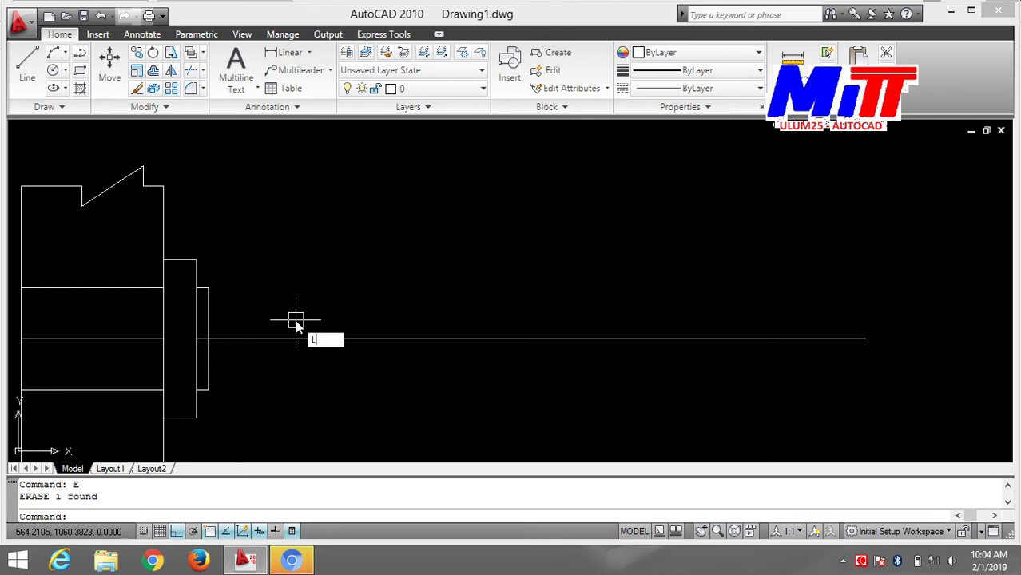
{"action": "key", "text": "Return"}
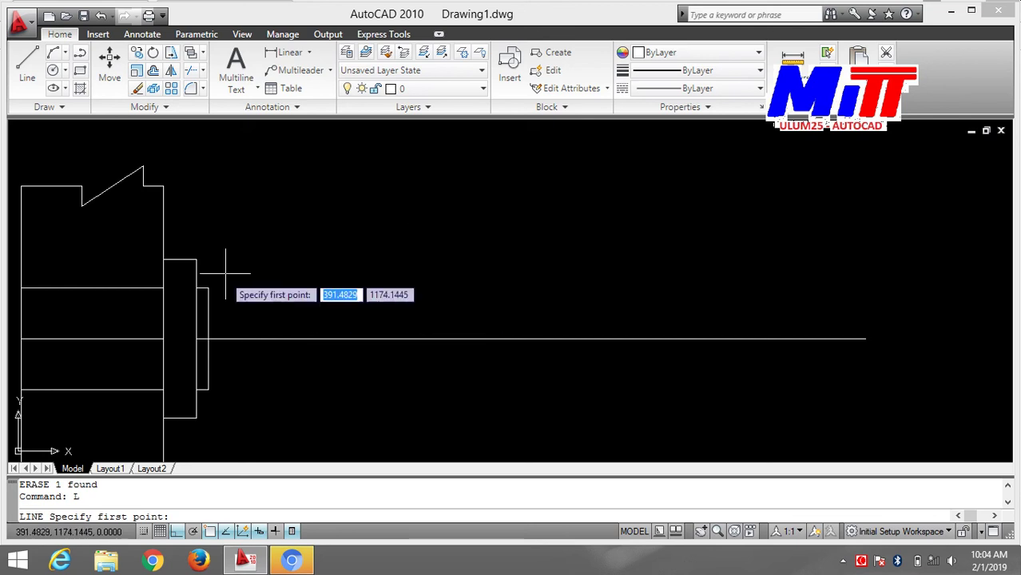
{"action": "left_click", "coordinate": [209, 288]}
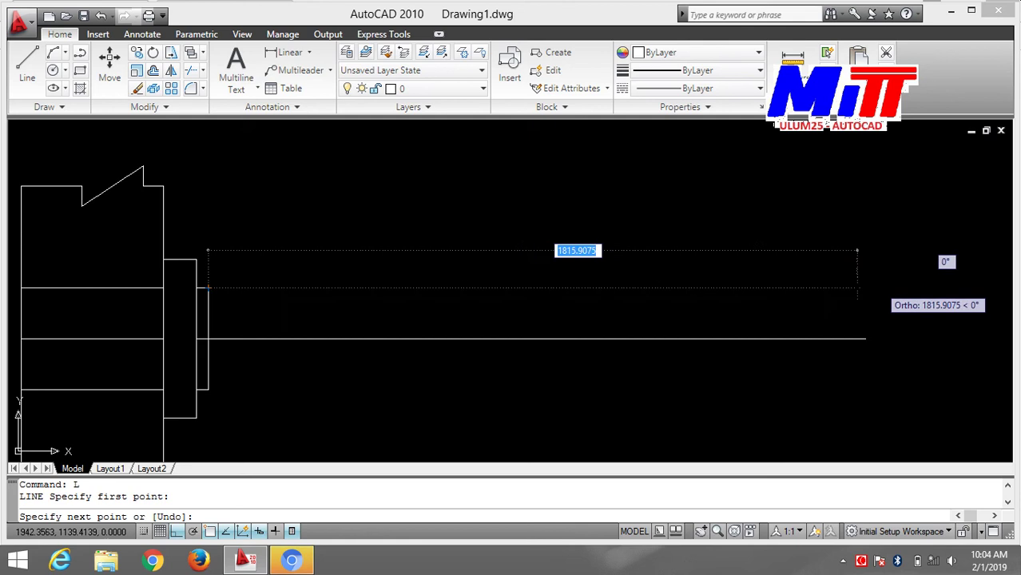
{"action": "left_click", "coordinate": [875, 287]}
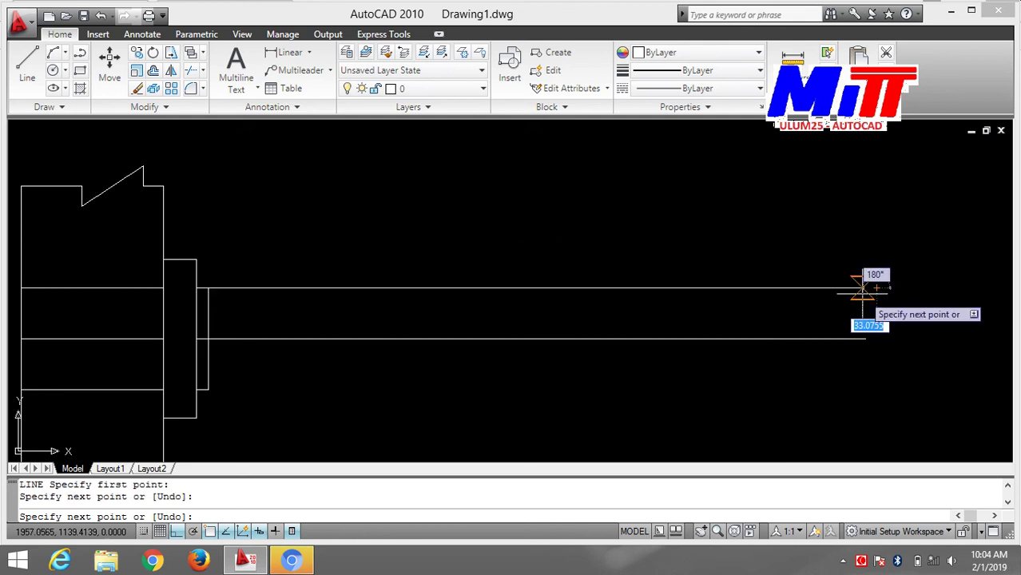
{"action": "key", "text": "Escape"}
{"action": "key", "text": "Return"}
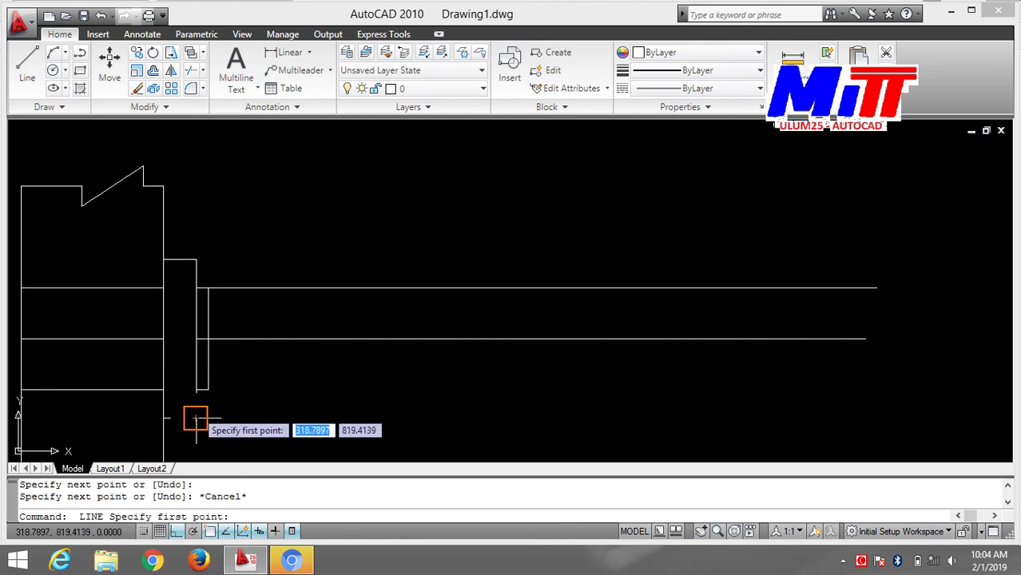
{"action": "left_click", "coordinate": [196, 417]}
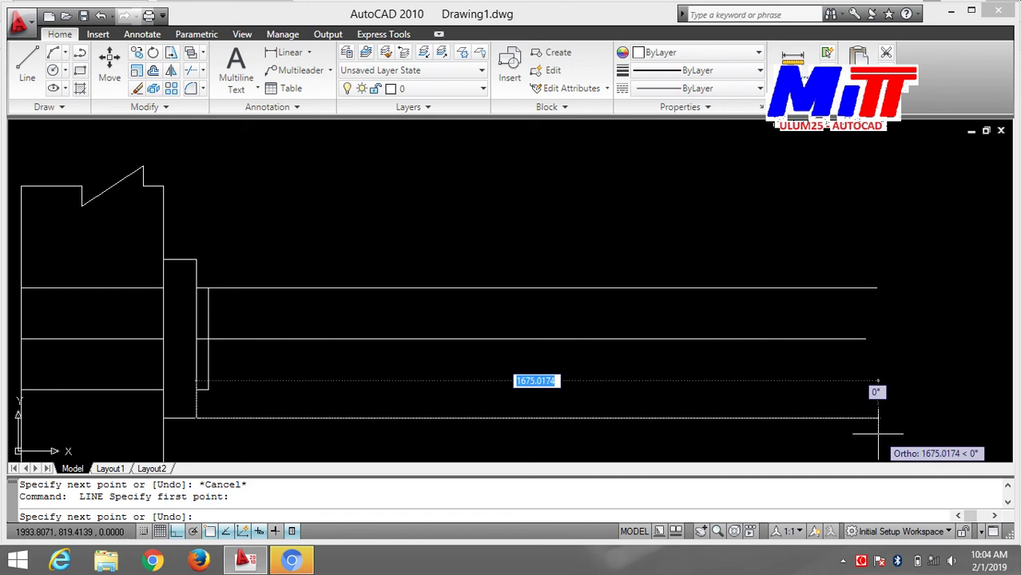
{"action": "key", "text": "Escape"}
{"action": "key", "text": "Return"}
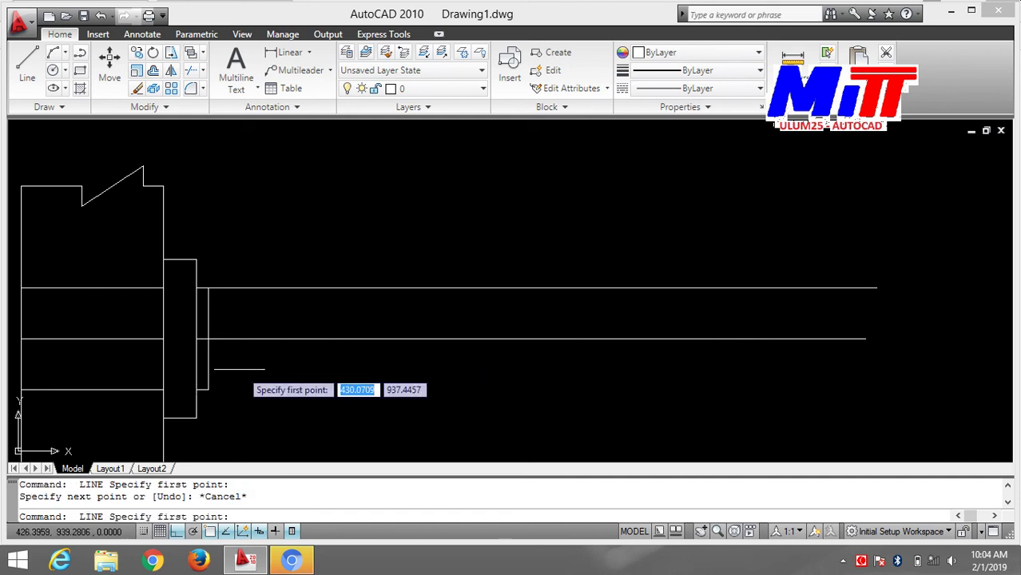
{"action": "left_click", "coordinate": [207, 390]}
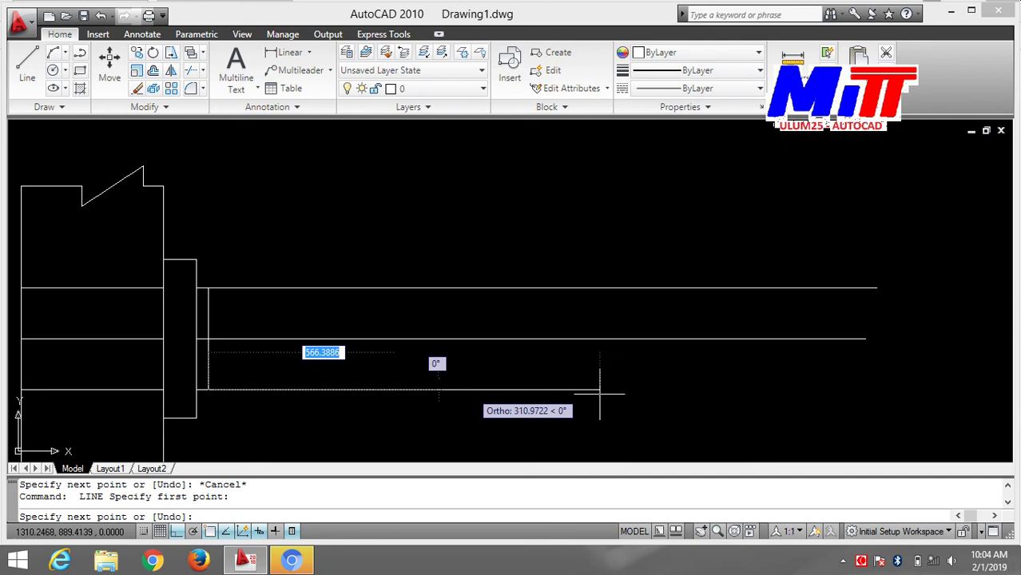
{"action": "left_click", "coordinate": [891, 391]}
{"action": "key", "text": "Escape"}
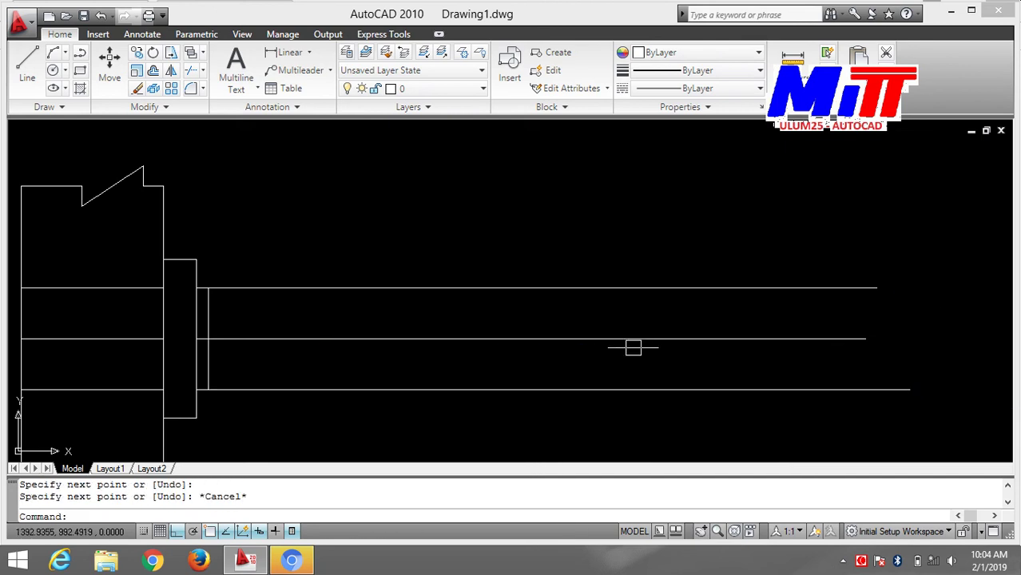
- Offset the top horizontal line 50 units downward toward the centre line
{"action": "type", "text": "o"}
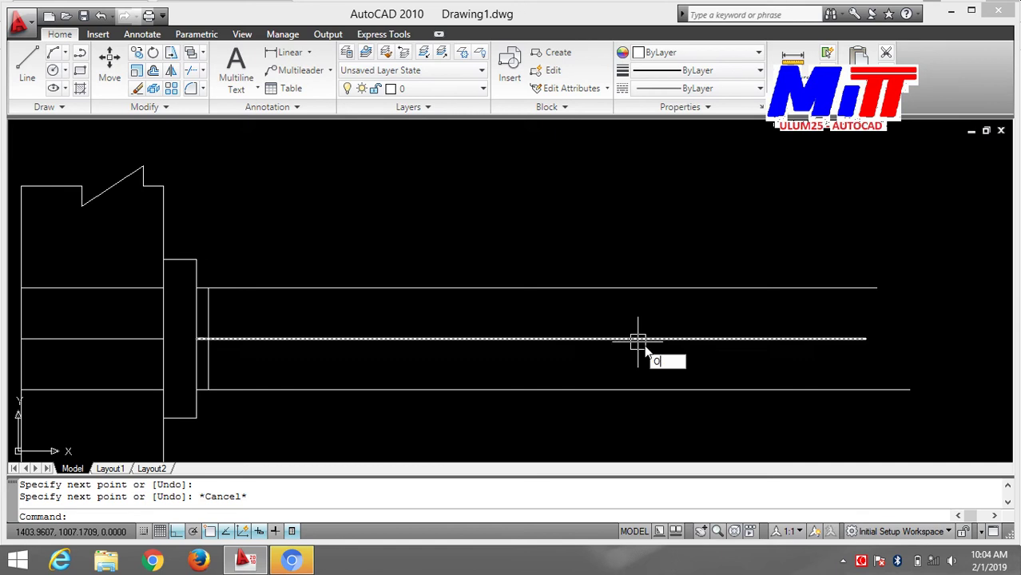
{"action": "key", "text": "Return"}
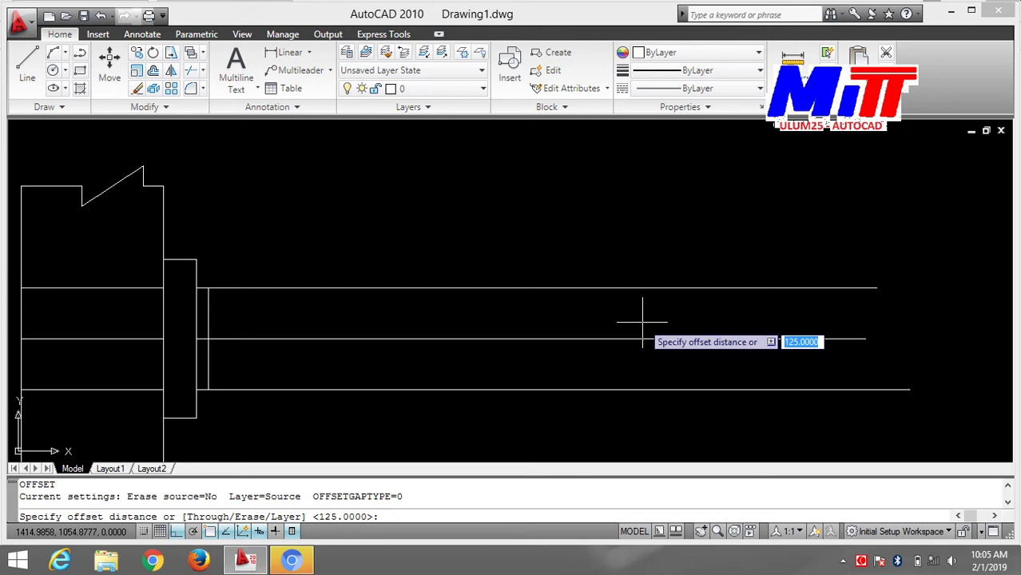
{"action": "type", "text": "50"}
{"action": "key", "text": "Return"}
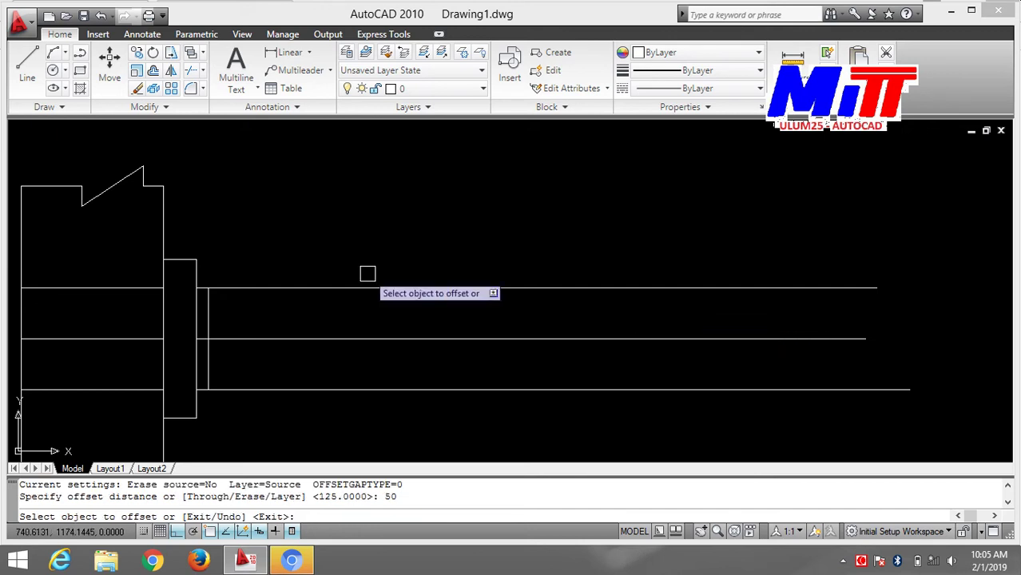
{"action": "left_click", "coordinate": [368, 288]}
{"action": "left_click", "coordinate": [367, 275]}
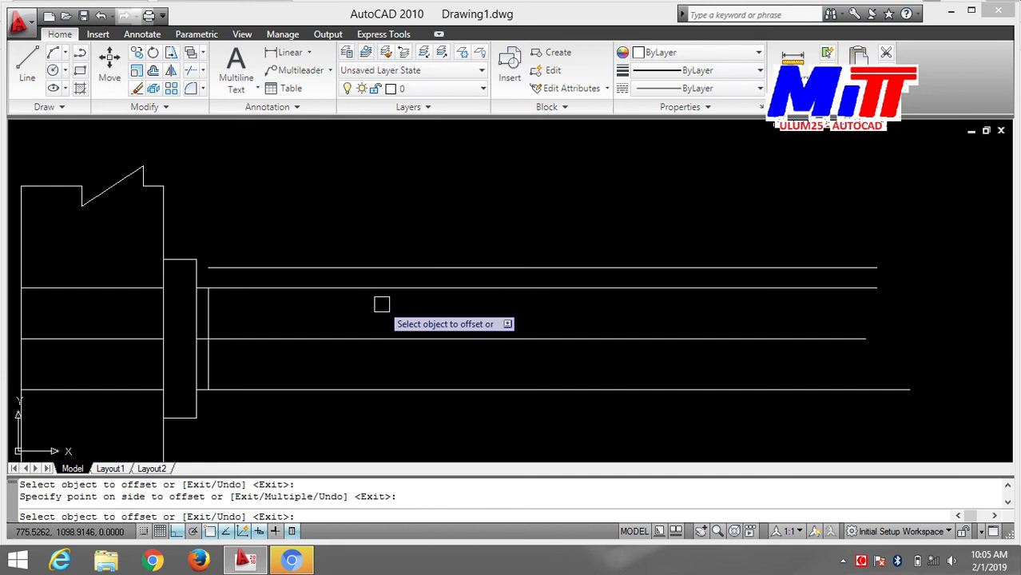
{"action": "key", "text": "ctrl+z"}
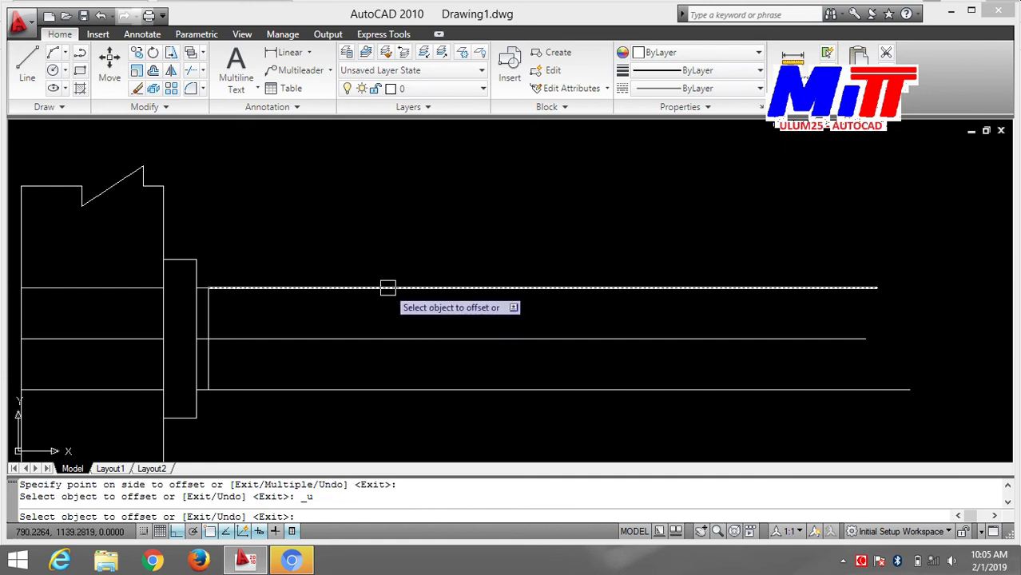
{"action": "left_click", "coordinate": [388, 287]}
{"action": "left_click", "coordinate": [406, 323]}
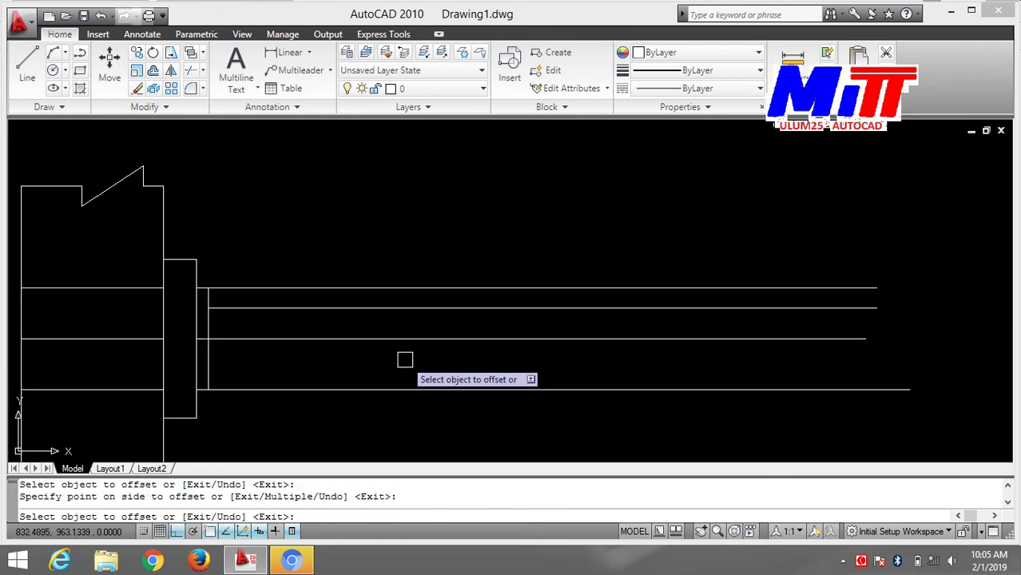
- Offset the bottom horizontal line 50 units upward toward the centre line
{"action": "scroll", "coordinate": [405, 356], "scroll_direction": "up", "scroll_amount": 2}
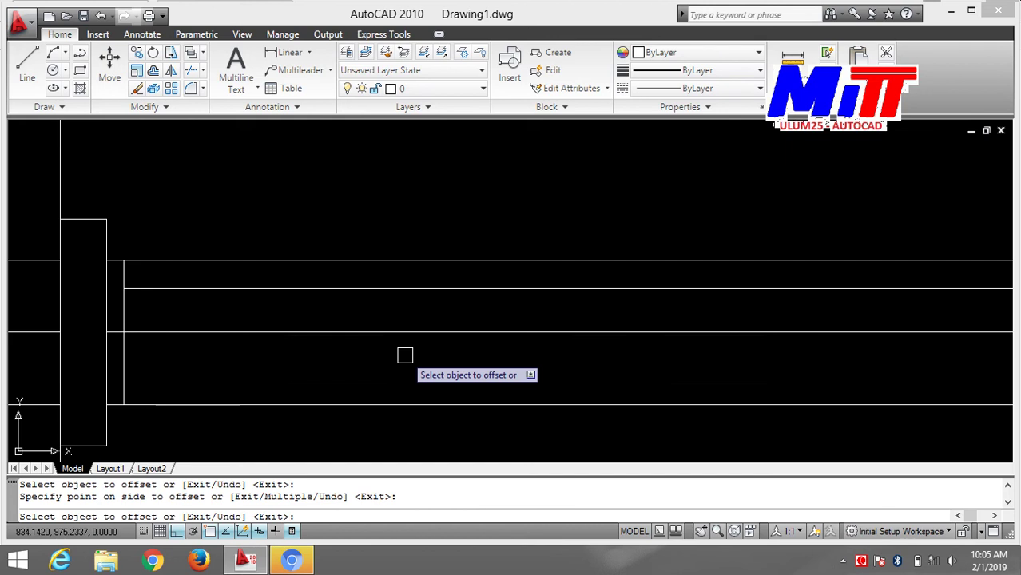
{"action": "left_click", "coordinate": [336, 404]}
{"action": "left_click", "coordinate": [339, 372]}
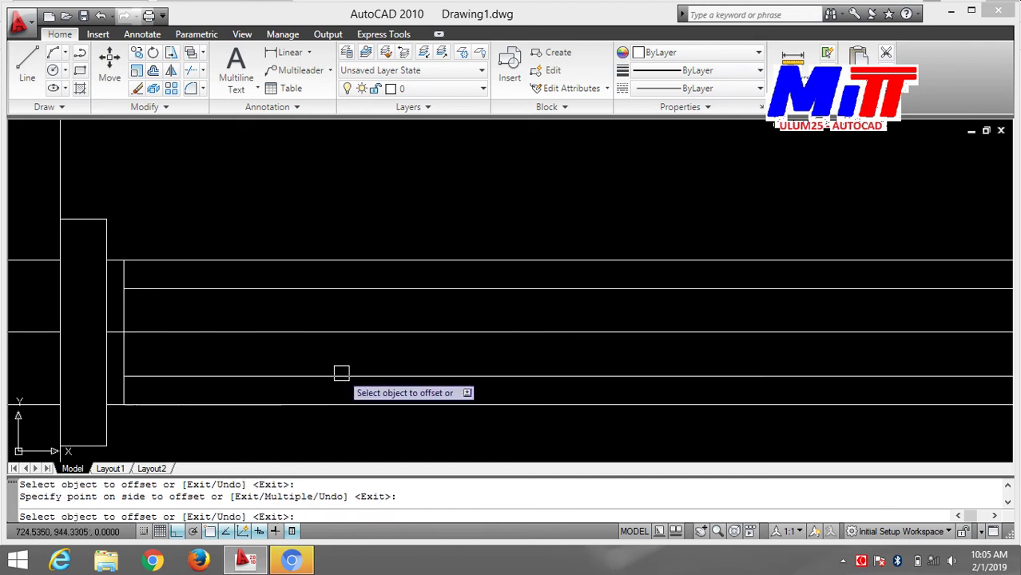
{"action": "scroll", "coordinate": [372, 360], "scroll_direction": "down", "scroll_amount": 2}
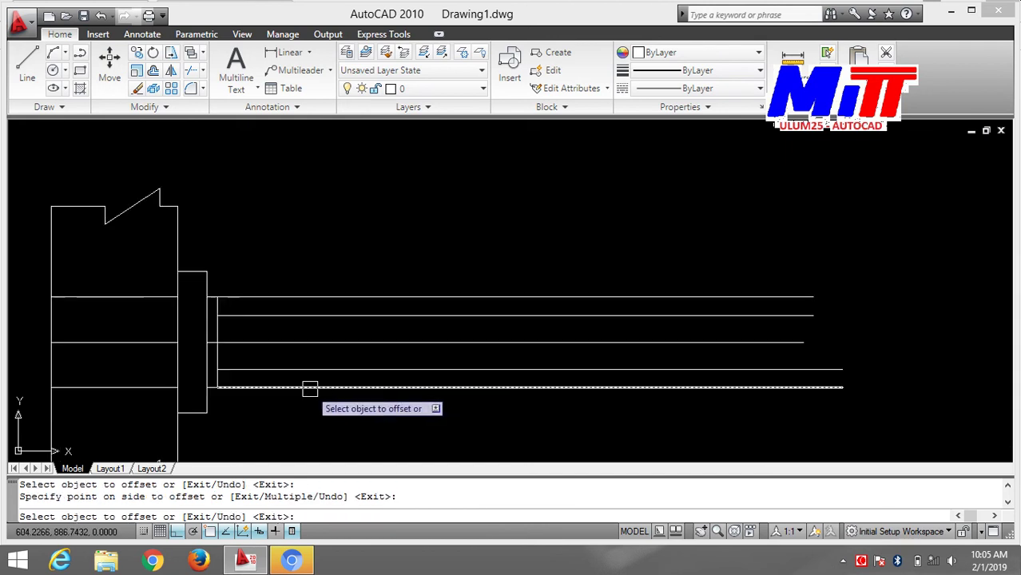
{"action": "key", "text": "Escape"}
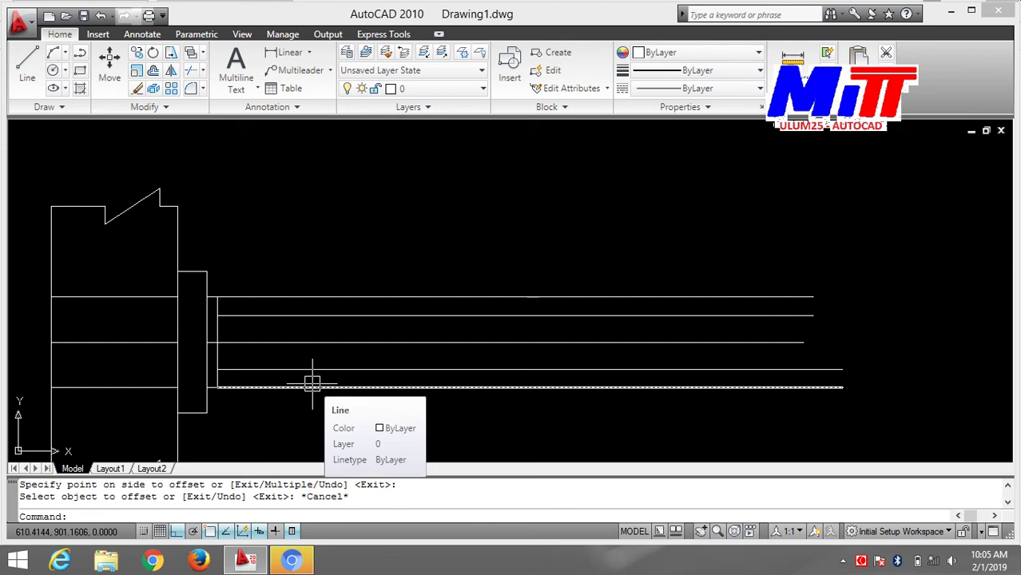
- Erase the two outer long lines running from the small step
{"action": "left_click", "coordinate": [313, 387]}
{"action": "left_click", "coordinate": [313, 295]}
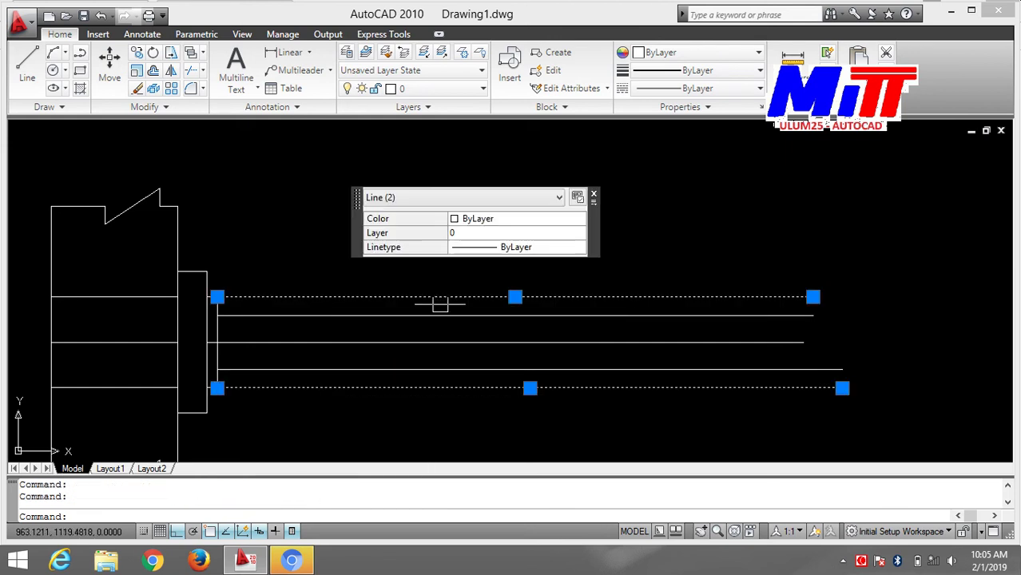
{"action": "type", "text": "e"}
{"action": "key", "text": "Return"}
- Zoom and pan to view the whole stepped profile
{"action": "scroll", "coordinate": [465, 310], "scroll_direction": "up", "scroll_amount": 2}
{"action": "scroll", "coordinate": [431, 291], "scroll_direction": "up", "scroll_amount": 1}
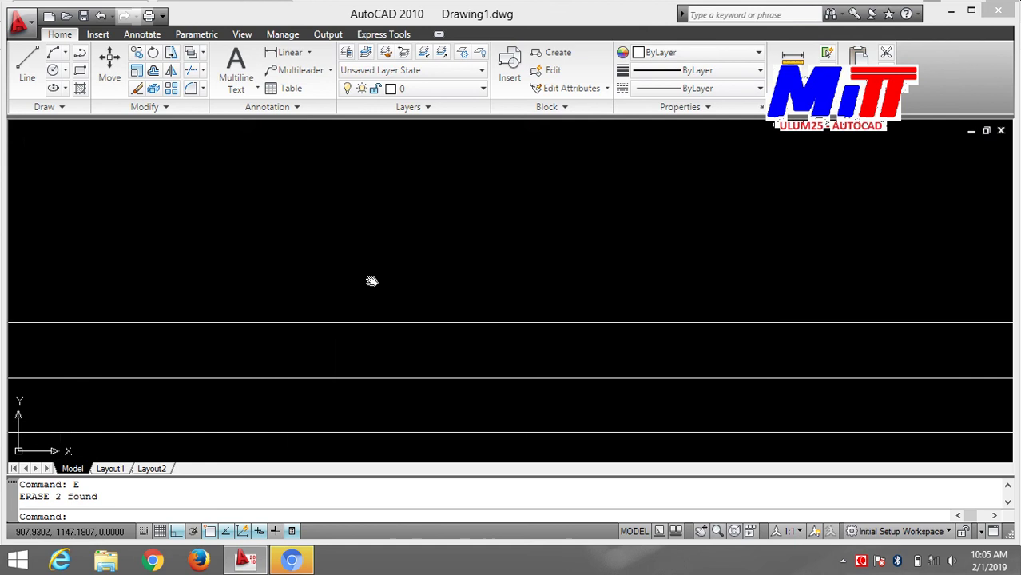
{"action": "middle_click_drag", "start_coordinate": [372, 280], "coordinate": [767, 166]}
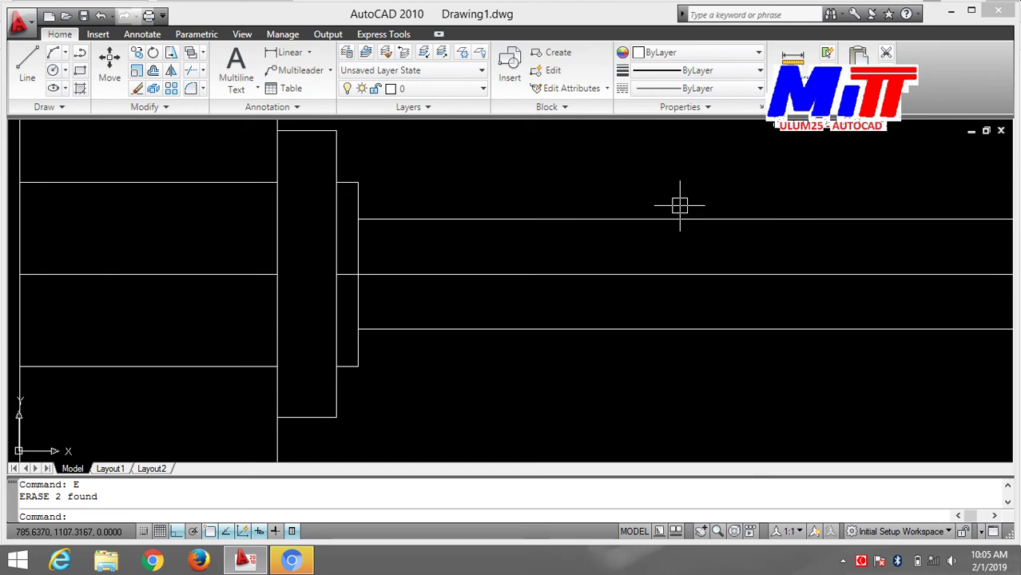
{"action": "mouse_move", "coordinate": [679, 206]}
{"action": "middle_mouse_down"}
{"action": "mouse_move", "coordinate": [561, 269]}
{"action": "mouse_move", "coordinate": [581, 258]}
{"action": "middle_mouse_up"}
{"action": "scroll", "coordinate": [560, 269], "scroll_direction": "down", "scroll_amount": 2}
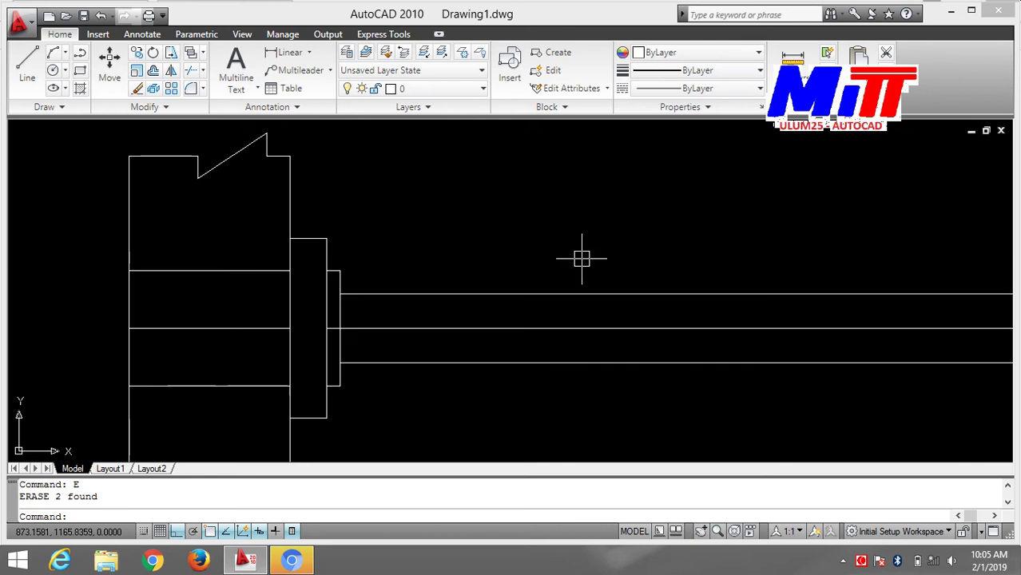
{"action": "scroll", "coordinate": [581, 258], "scroll_direction": "up", "scroll_amount": 2}
- Offset the top line upward and the bottom line downward by 10 units
{"action": "type", "text": "o"}
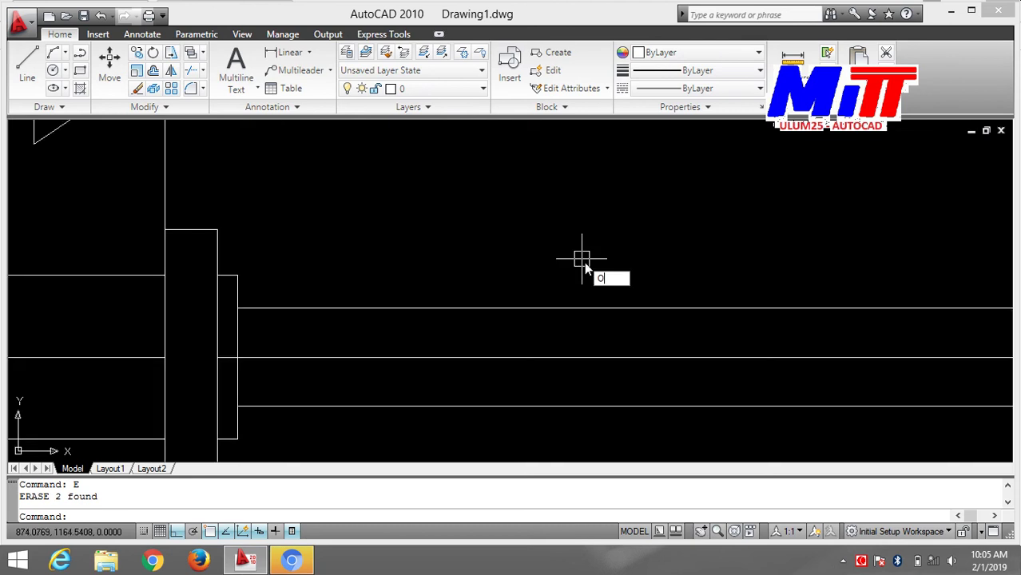
{"action": "key", "text": "Return"}
{"action": "type", "text": "10"}
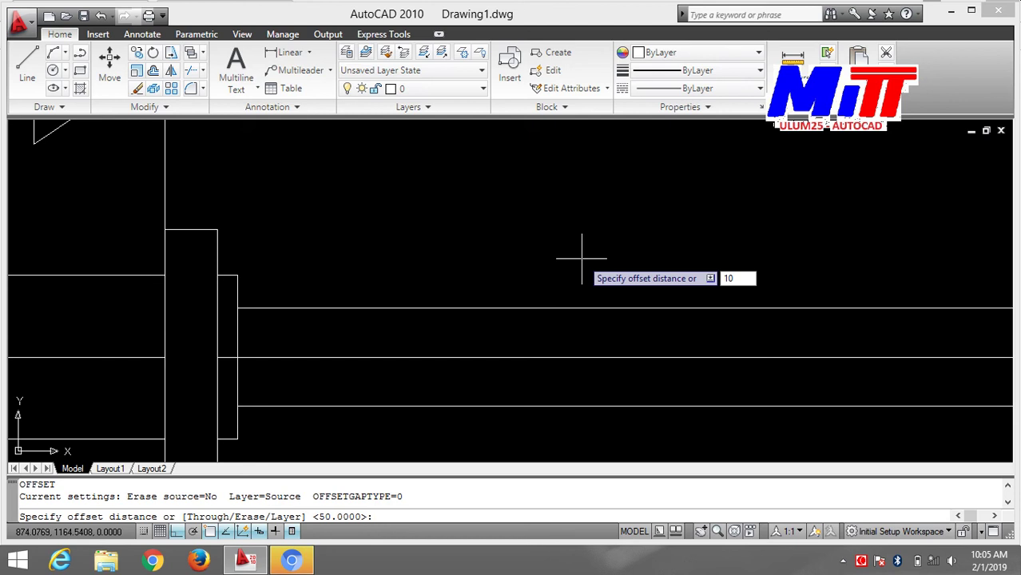
{"action": "key", "text": "Return"}
{"action": "left_click", "coordinate": [506, 305]}
{"action": "left_click", "coordinate": [508, 294]}
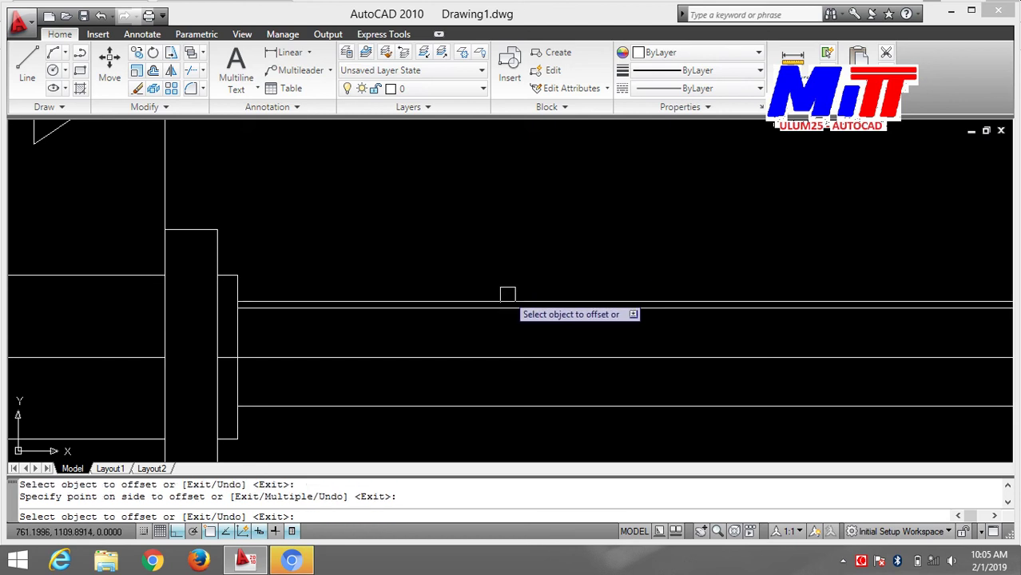
{"action": "left_click", "coordinate": [486, 408]}
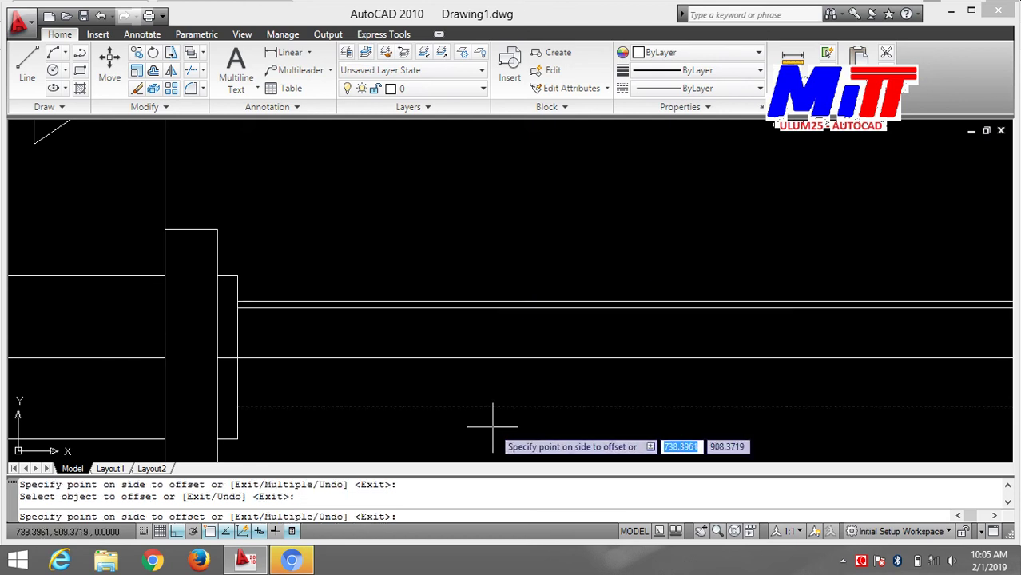
{"action": "left_click", "coordinate": [491, 421]}
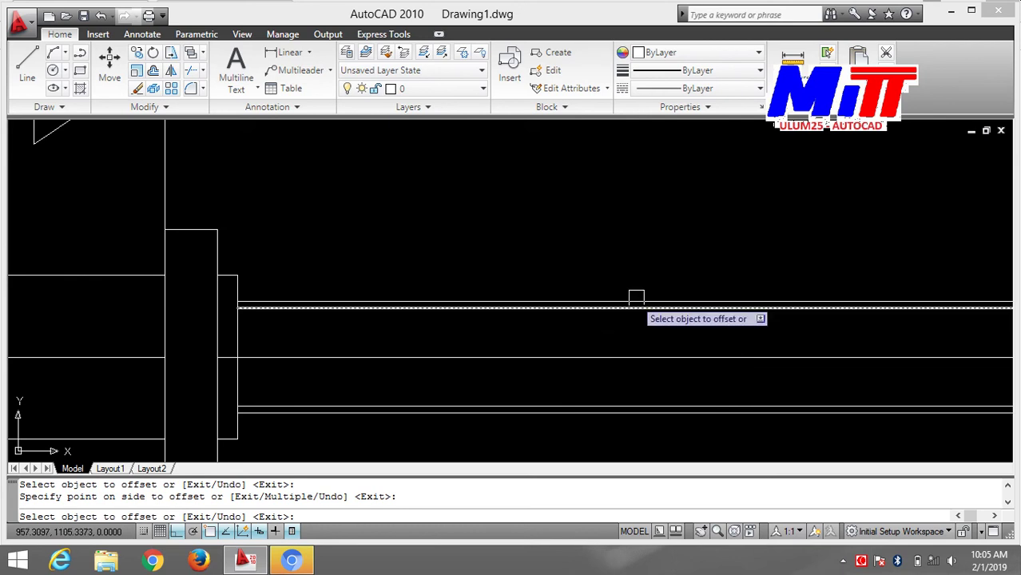
{"action": "key", "text": "Escape"}
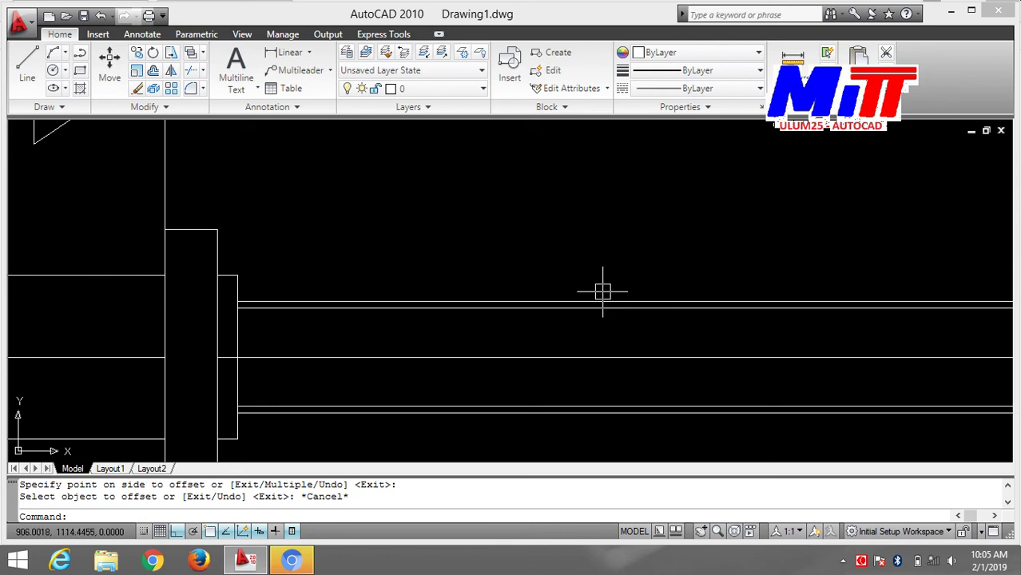
- Offset the step's vertical end line rightward three times in a chain, 300 apart
{"action": "type", "text": "o"}
{"action": "key", "text": "Return"}
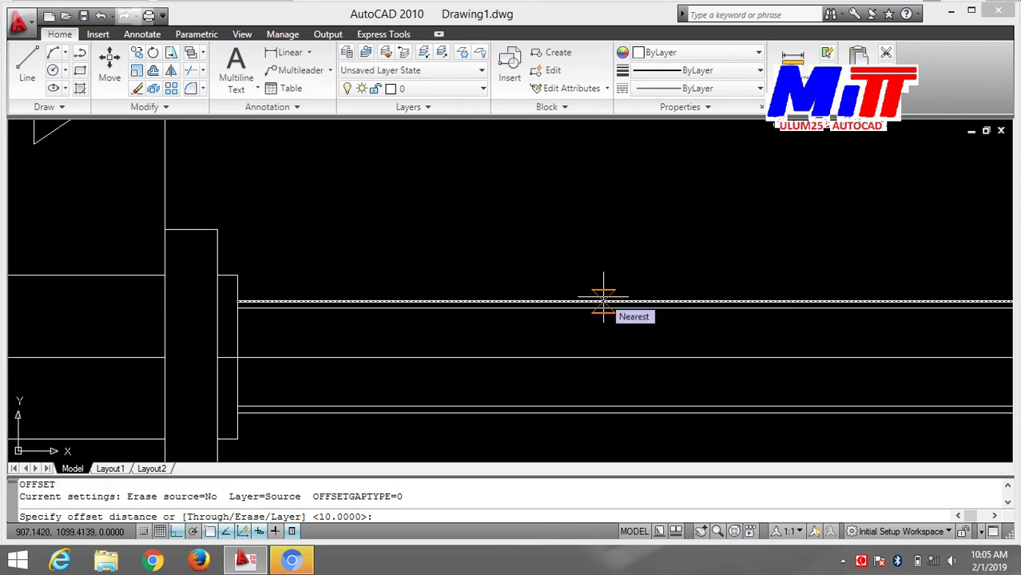
{"action": "type", "text": "300"}
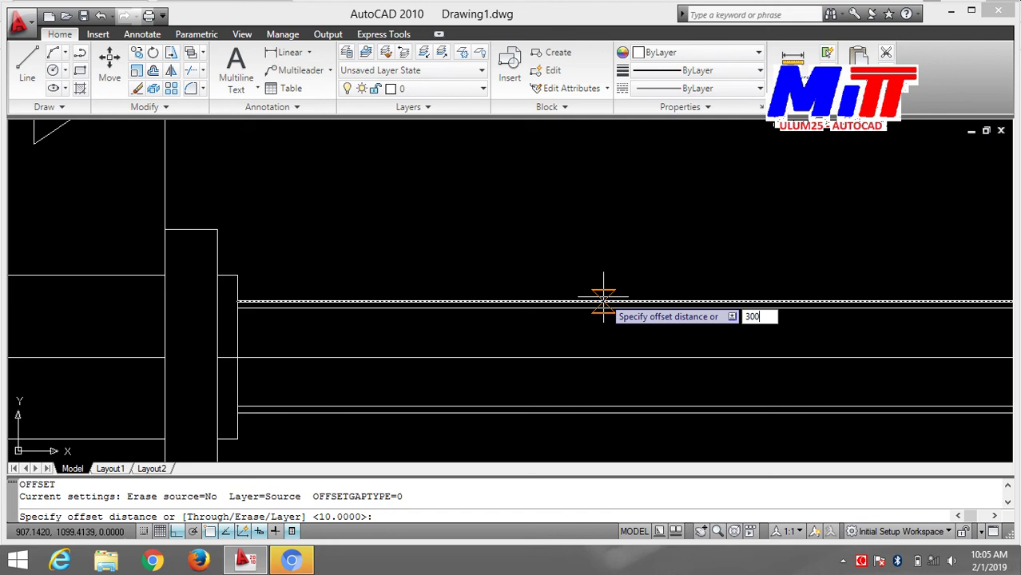
{"action": "key", "text": "Return"}
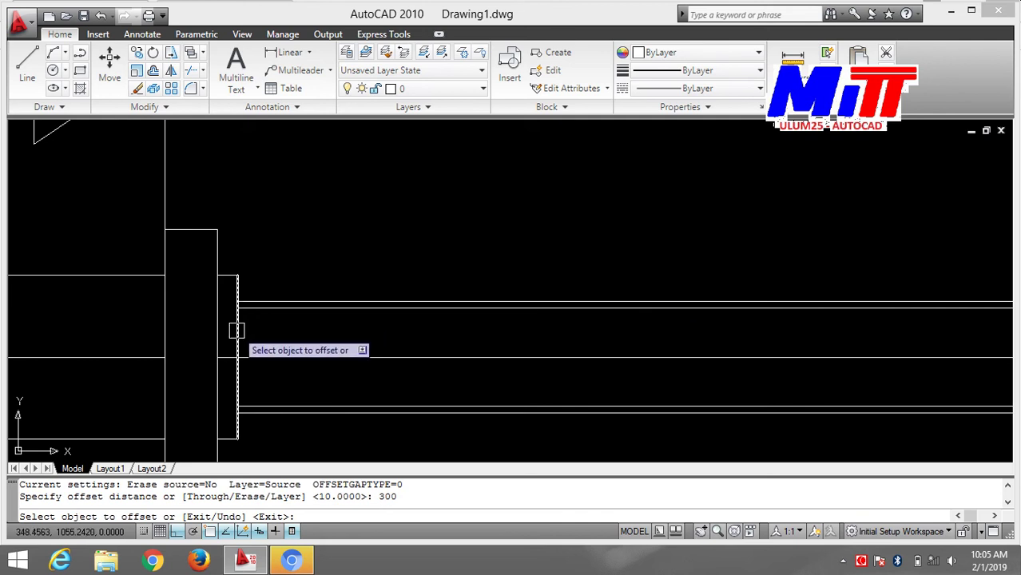
{"action": "left_click", "coordinate": [237, 329]}
{"action": "left_click", "coordinate": [423, 343]}
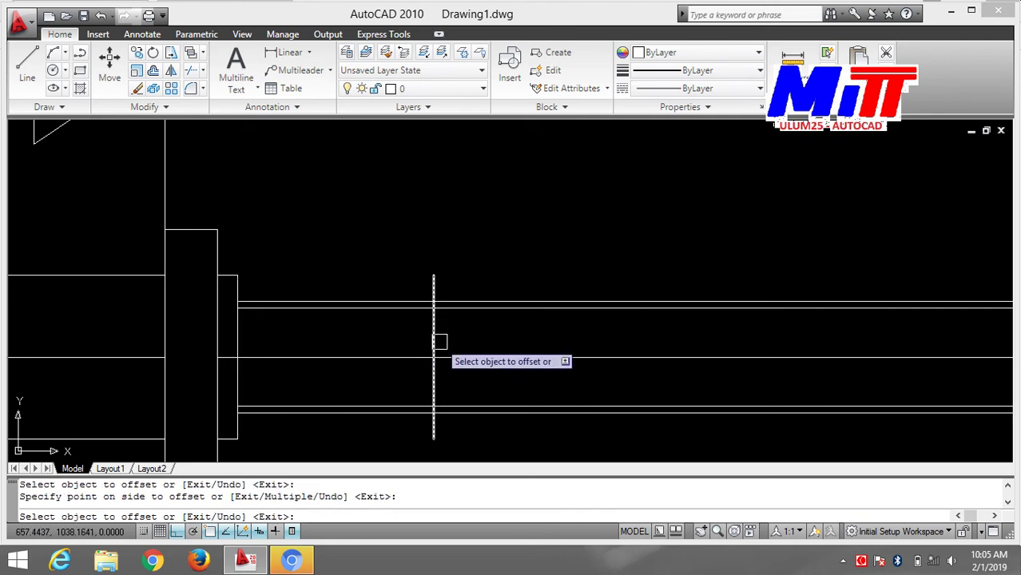
{"action": "left_click", "coordinate": [438, 342]}
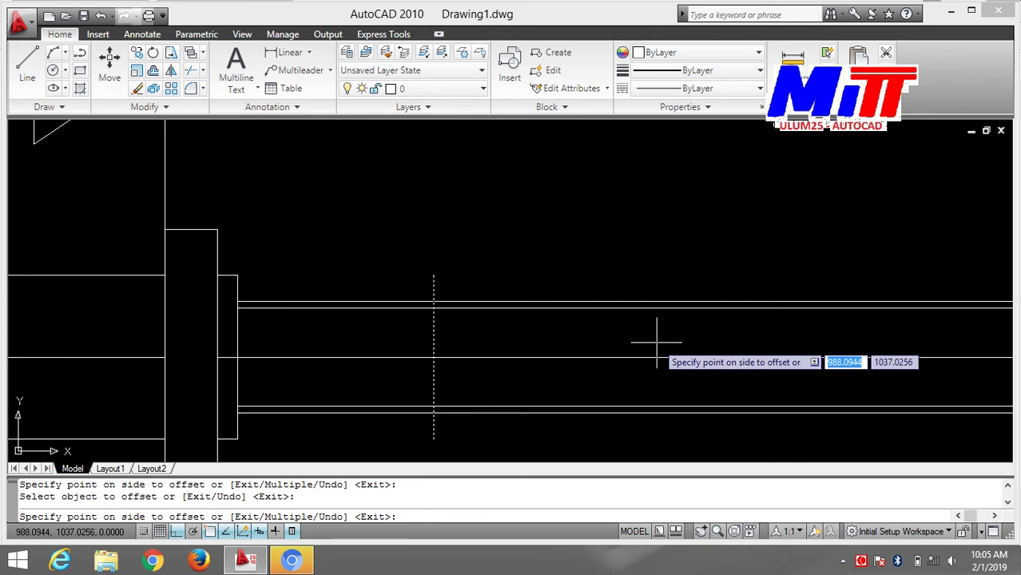
{"action": "left_click", "coordinate": [667, 340]}
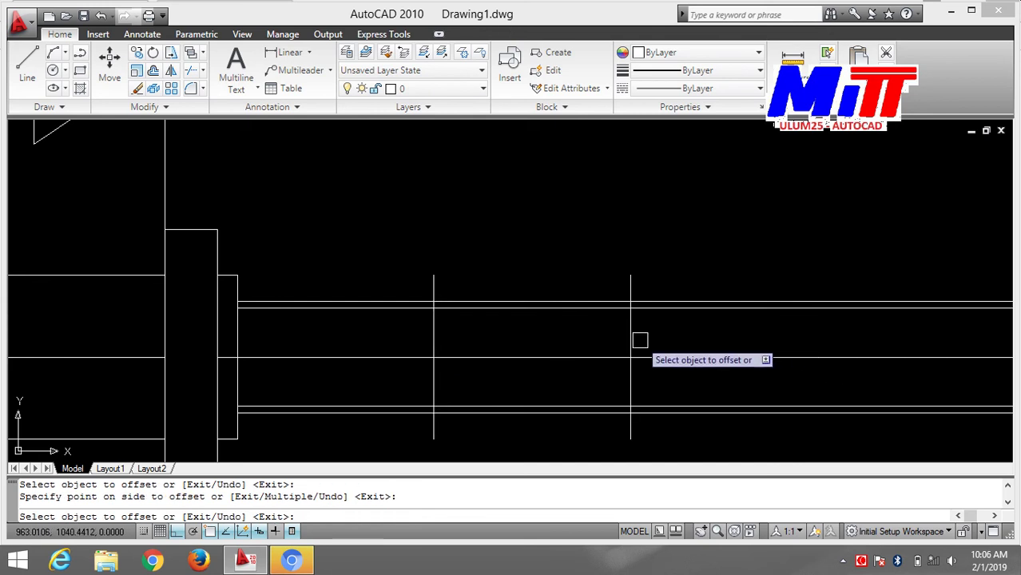
{"action": "left_click", "coordinate": [632, 338]}
{"action": "left_click", "coordinate": [908, 320]}
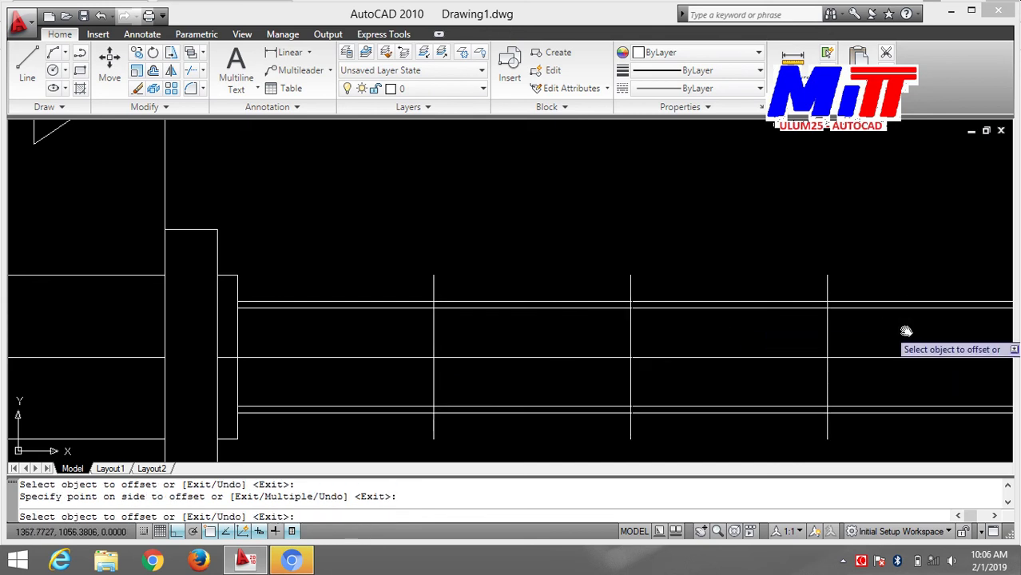
{"action": "middle_click_drag", "start_coordinate": [905, 333], "coordinate": [775, 274]}
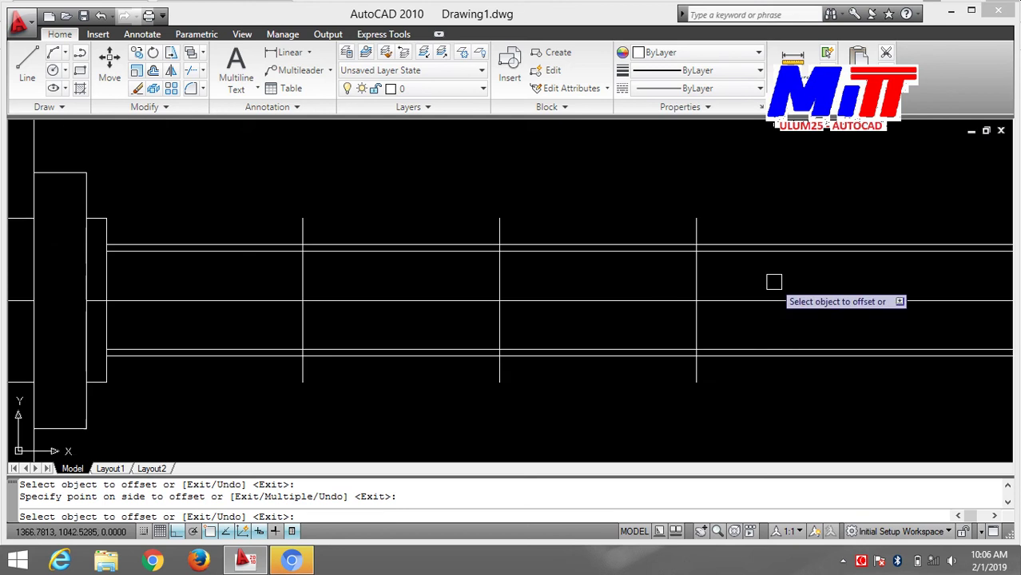
- Offset the middle and leftmost vertical lines each 10 units to the right
{"action": "key", "text": "Escape"}
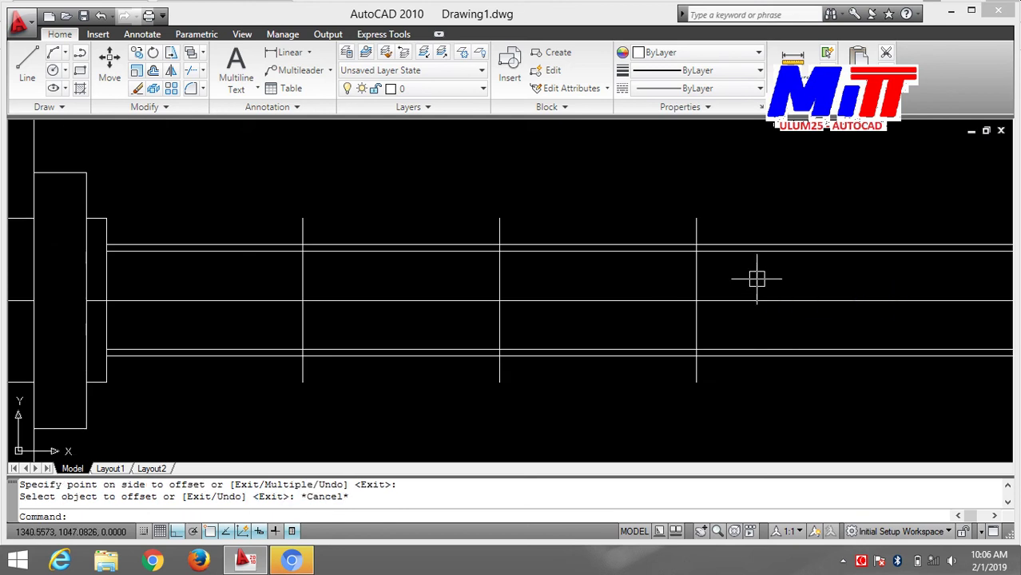
{"action": "type", "text": "o"}
{"action": "key", "text": "Return"}
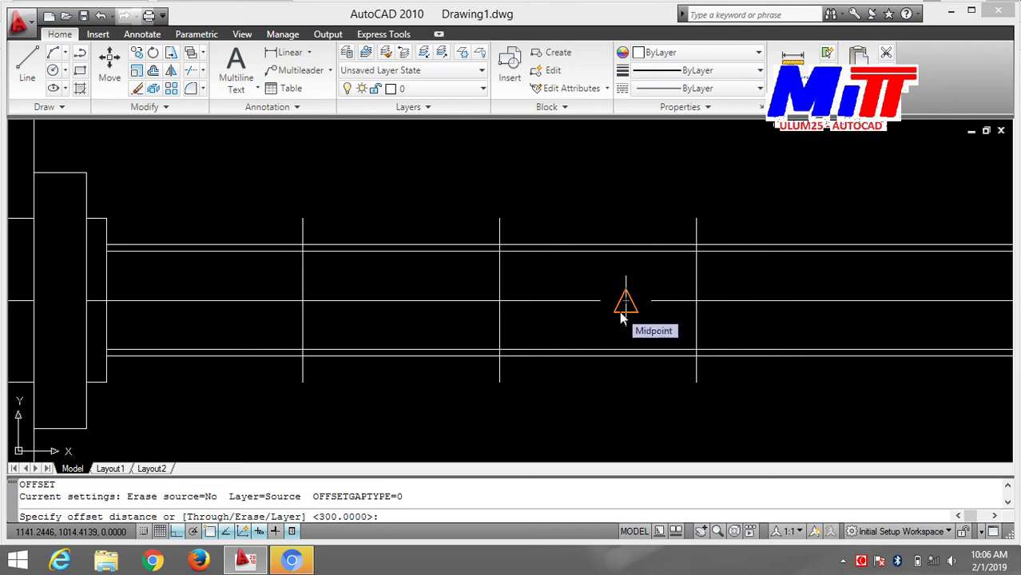
{"action": "type", "text": "10"}
{"action": "key", "text": "Return"}
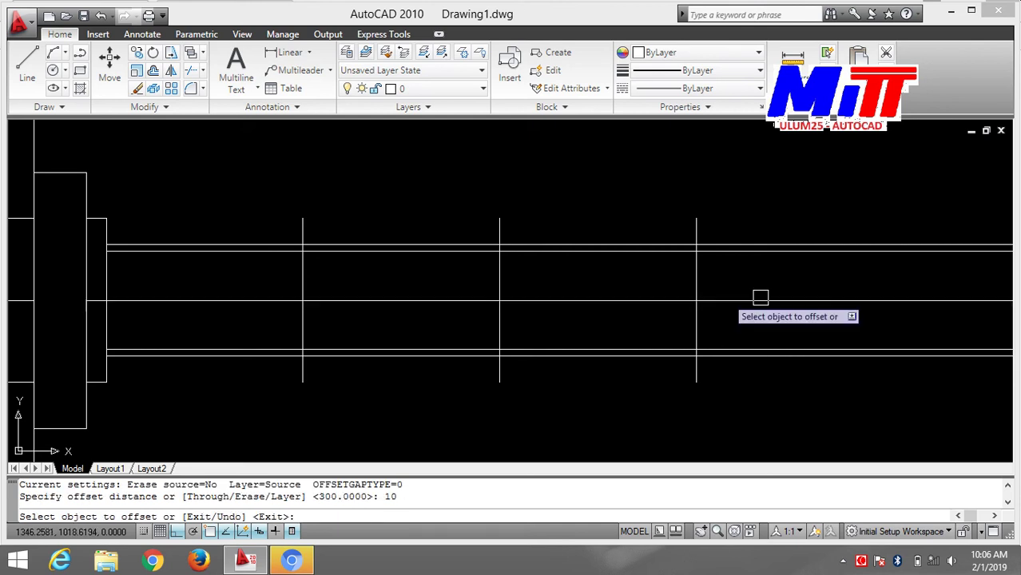
{"action": "left_click", "coordinate": [499, 285]}
{"action": "left_click", "coordinate": [524, 278]}
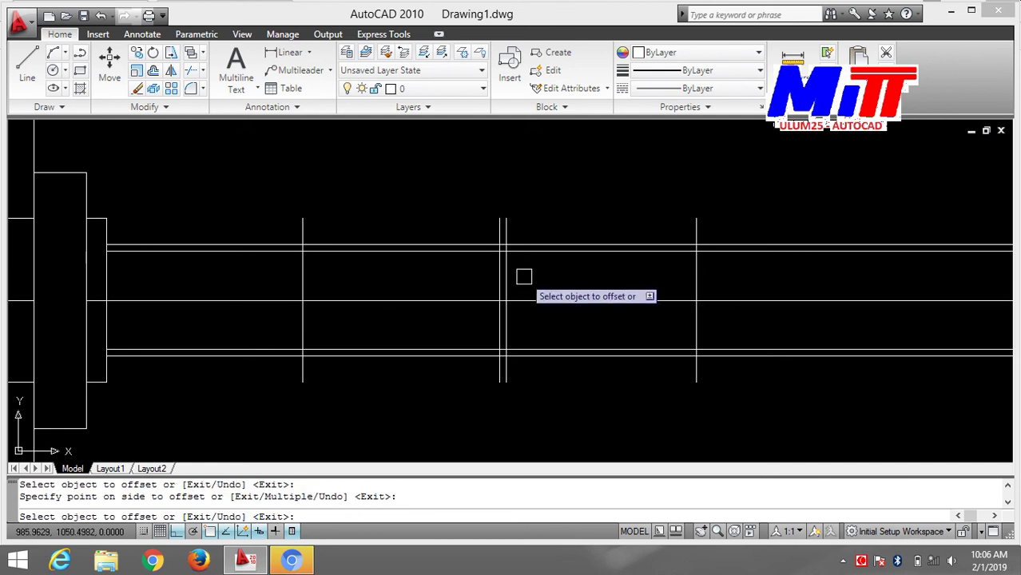
{"action": "left_click", "coordinate": [300, 286]}
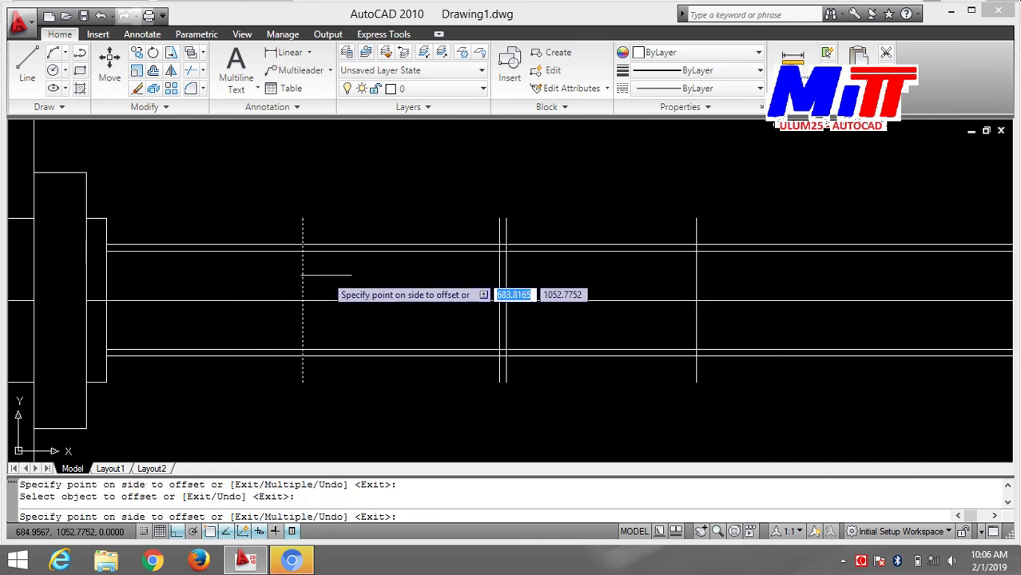
{"action": "left_click", "coordinate": [336, 283]}
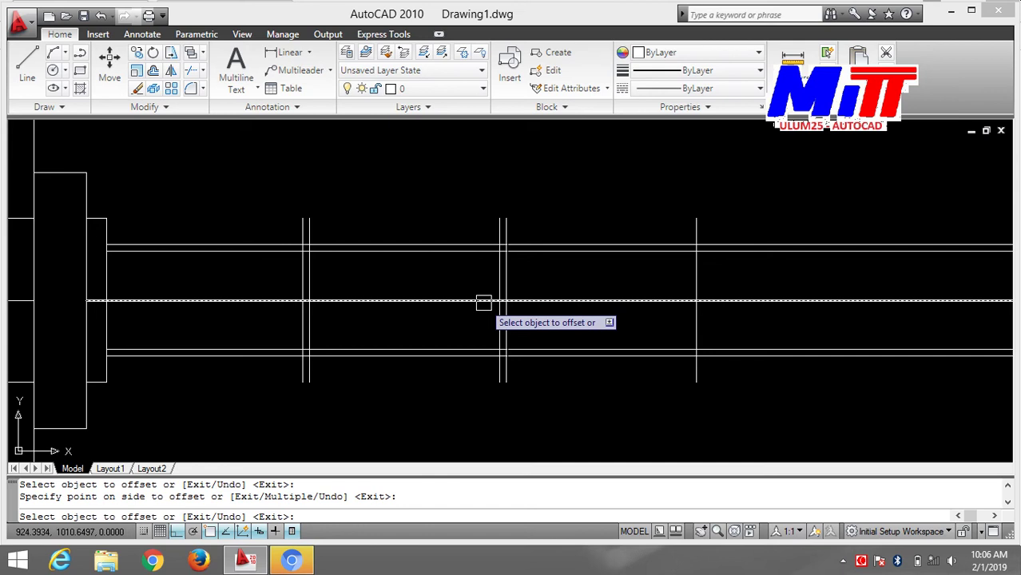
{"action": "key", "text": "Escape"}
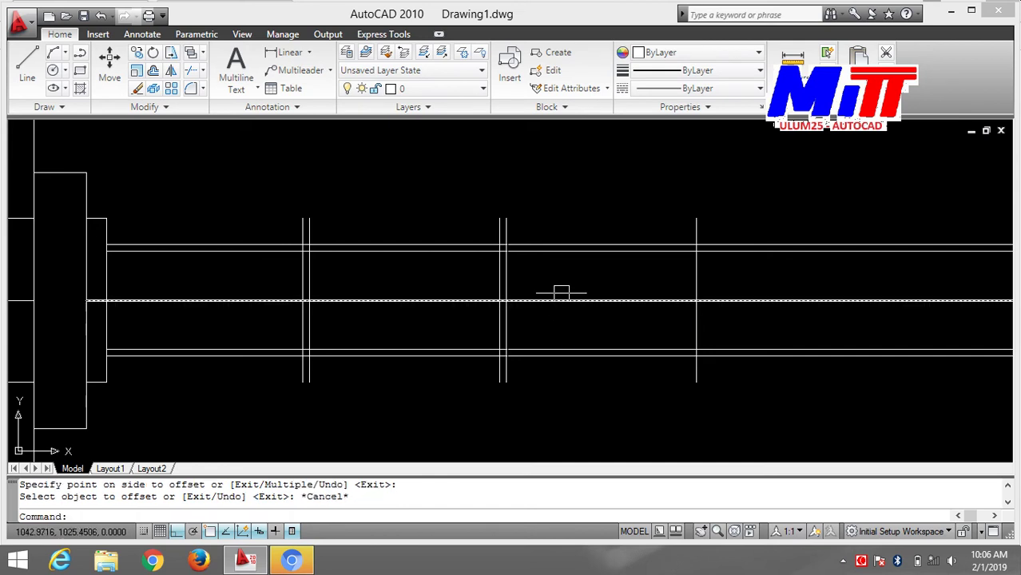
{"action": "scroll", "coordinate": [561, 296], "scroll_direction": "down", "scroll_amount": 1}
- Trim the five horizontal lines where they run past the last vertical line
{"action": "type", "text": "T"}
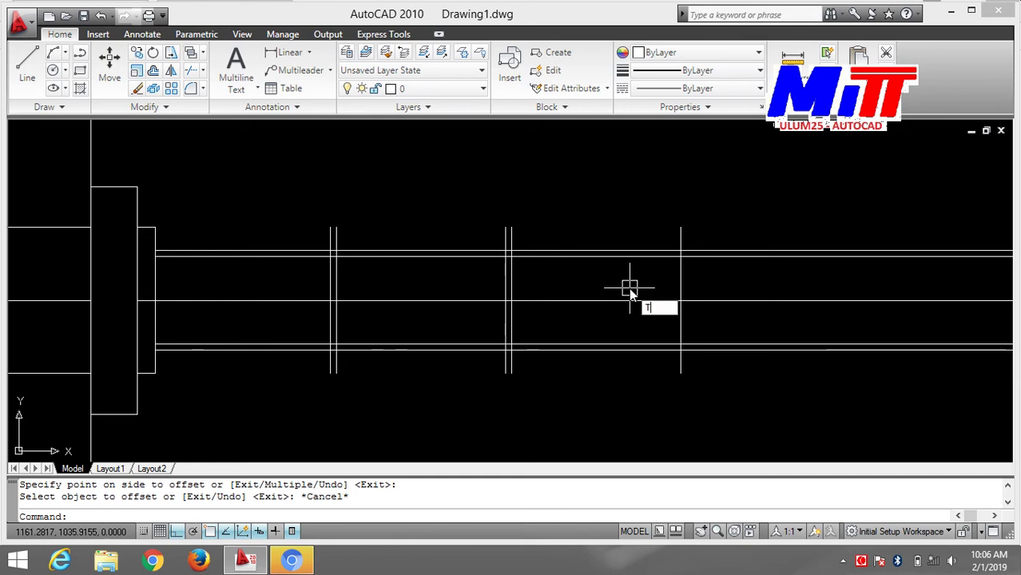
{"action": "type", "text": "R"}
{"action": "key", "text": "Return"}
{"action": "key", "text": "Return"}
{"action": "scroll", "coordinate": [733, 249], "scroll_direction": "down", "scroll_amount": 2}
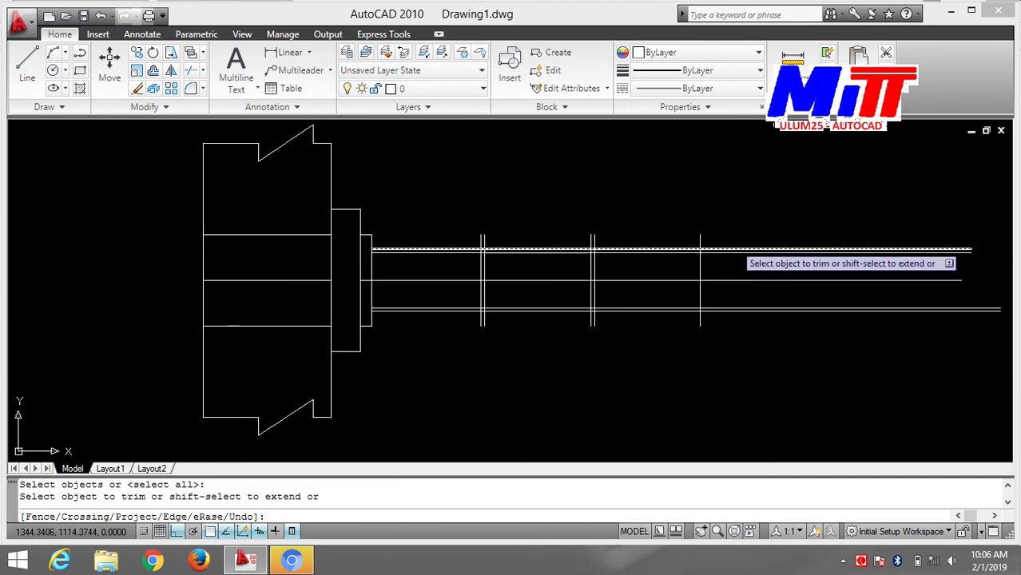
{"action": "scroll", "coordinate": [734, 244], "scroll_direction": "up", "scroll_amount": 2}
{"action": "left_click", "coordinate": [738, 251]}
{"action": "left_click", "coordinate": [741, 255]}
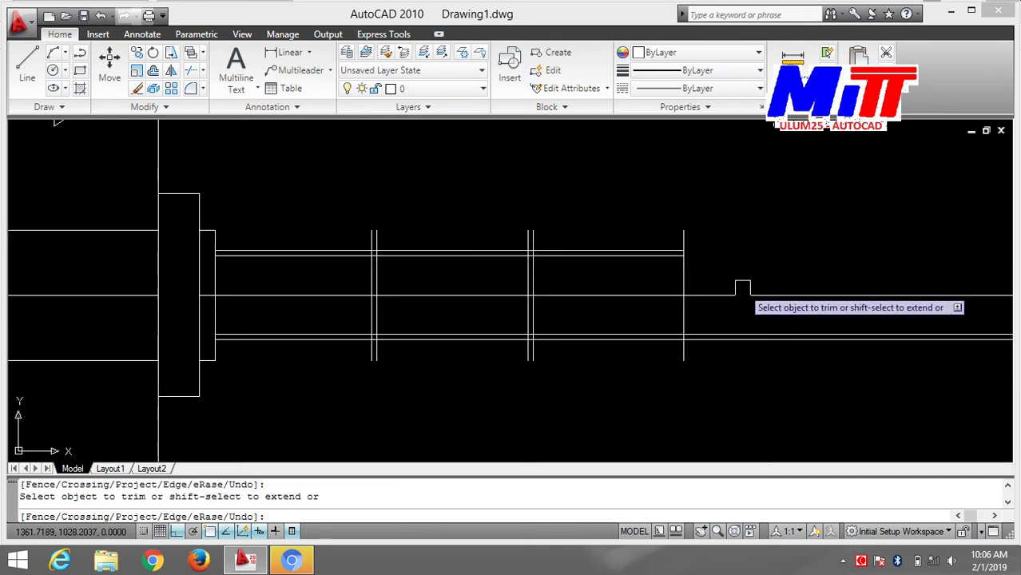
{"action": "left_click", "coordinate": [743, 296]}
{"action": "left_click", "coordinate": [750, 333]}
{"action": "left_click", "coordinate": [749, 339]}
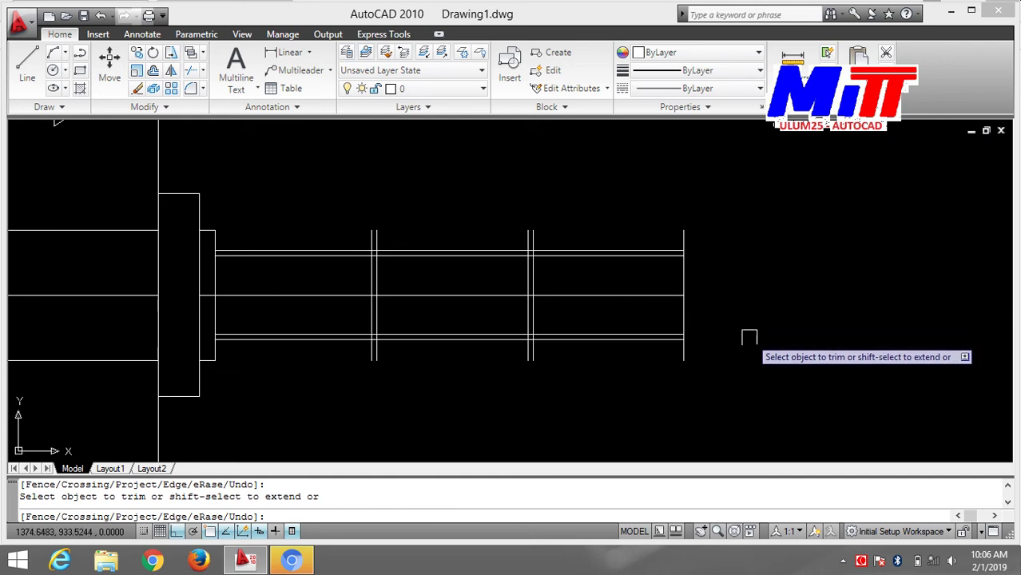
- Trim the vertical stubs above the top line, including the paired vertical lines
{"action": "left_click", "coordinate": [682, 237]}
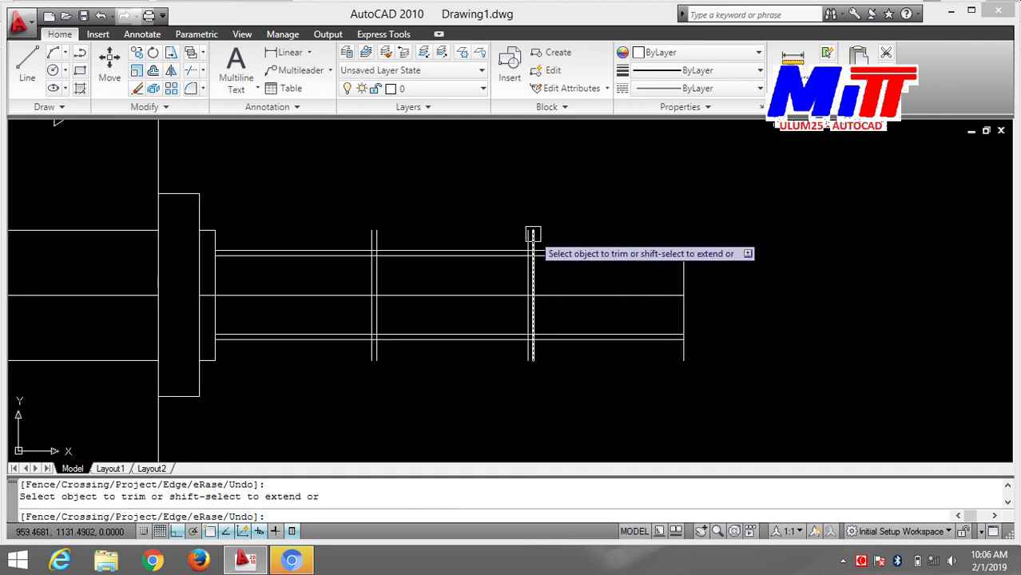
{"action": "left_click", "coordinate": [532, 234]}
{"action": "left_click", "coordinate": [528, 234]}
{"action": "left_click", "coordinate": [384, 232]}
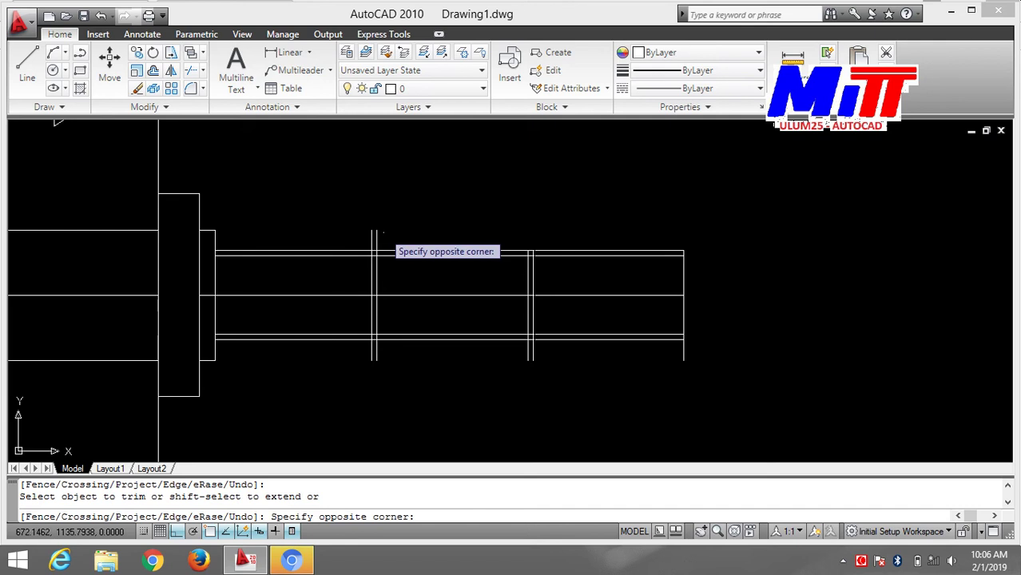
{"action": "key", "text": "Escape"}
- Trim the remaining vertical stubs above the top edge and below the bottom edge
{"action": "type", "text": "TR"}
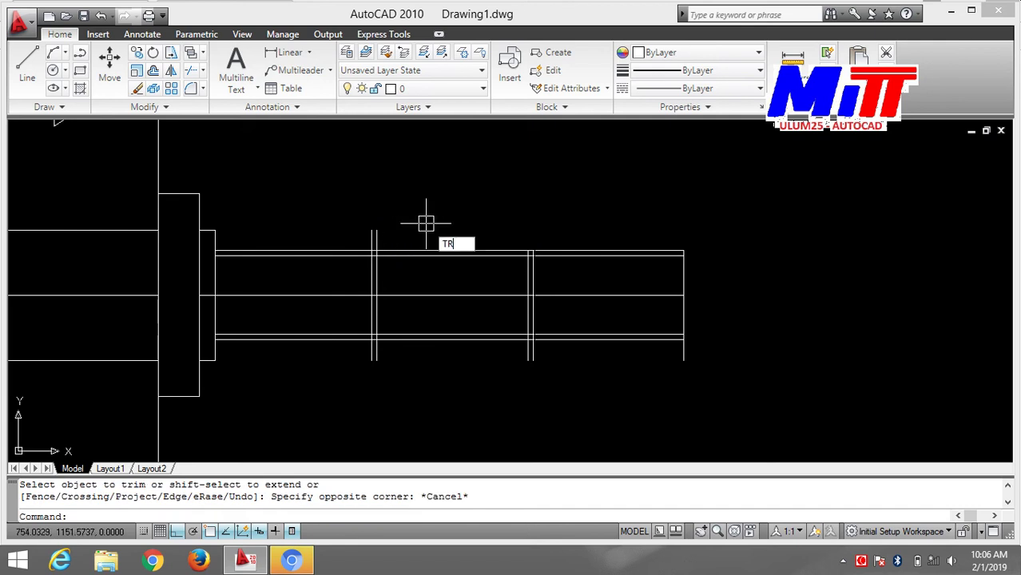
{"action": "key", "text": "Return"}
{"action": "key", "text": "Return"}
{"action": "scroll", "coordinate": [386, 236], "scroll_direction": "up", "scroll_amount": 1}
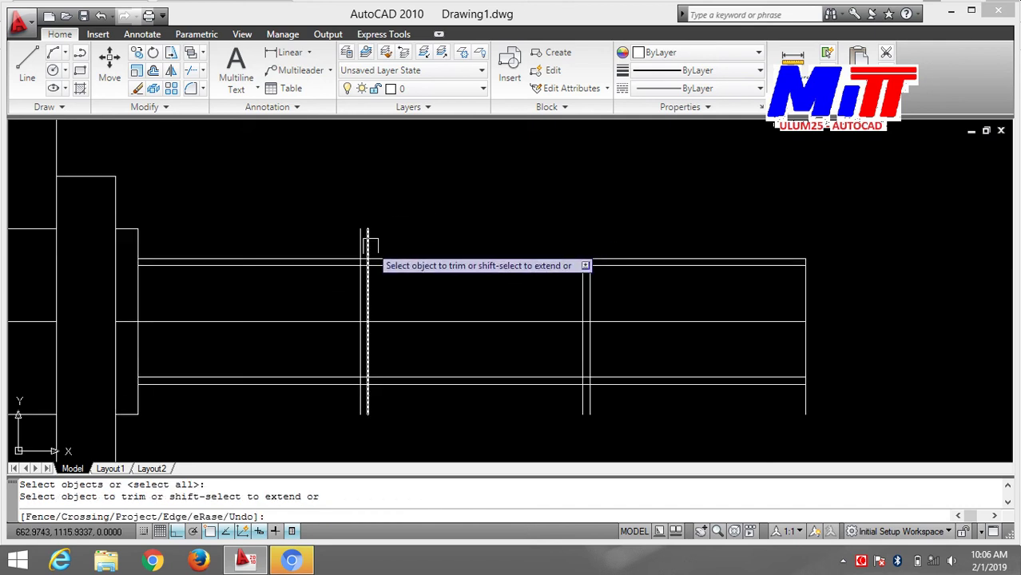
{"action": "left_click", "coordinate": [367, 239]}
{"action": "left_click", "coordinate": [360, 240]}
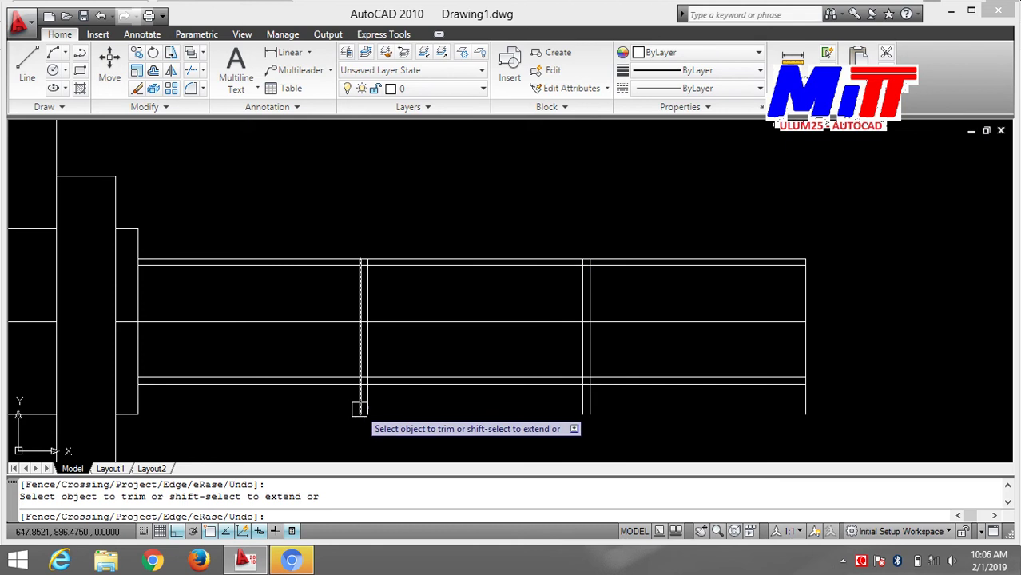
{"action": "left_click", "coordinate": [360, 409]}
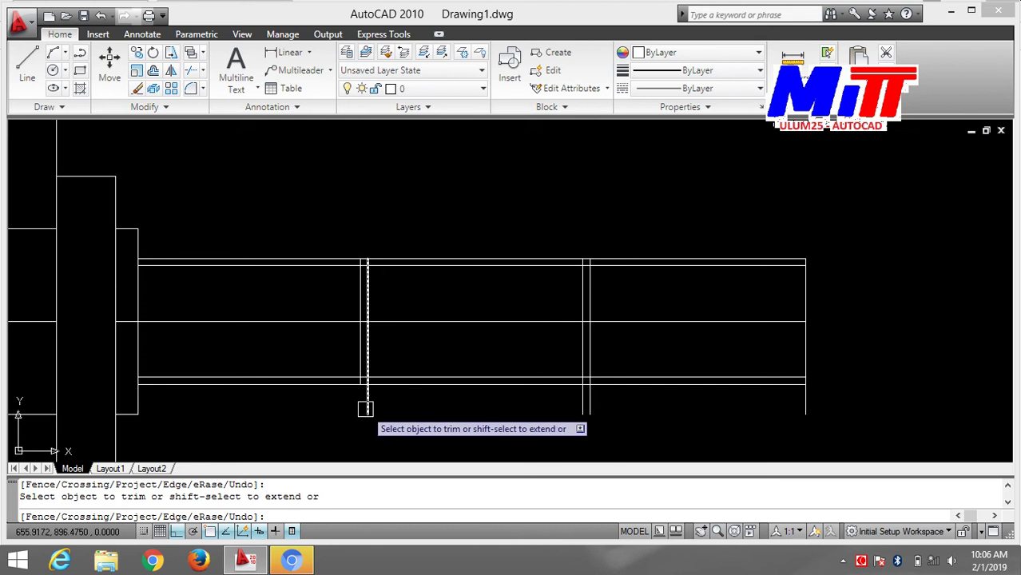
{"action": "left_click", "coordinate": [583, 408]}
{"action": "left_click", "coordinate": [589, 407]}
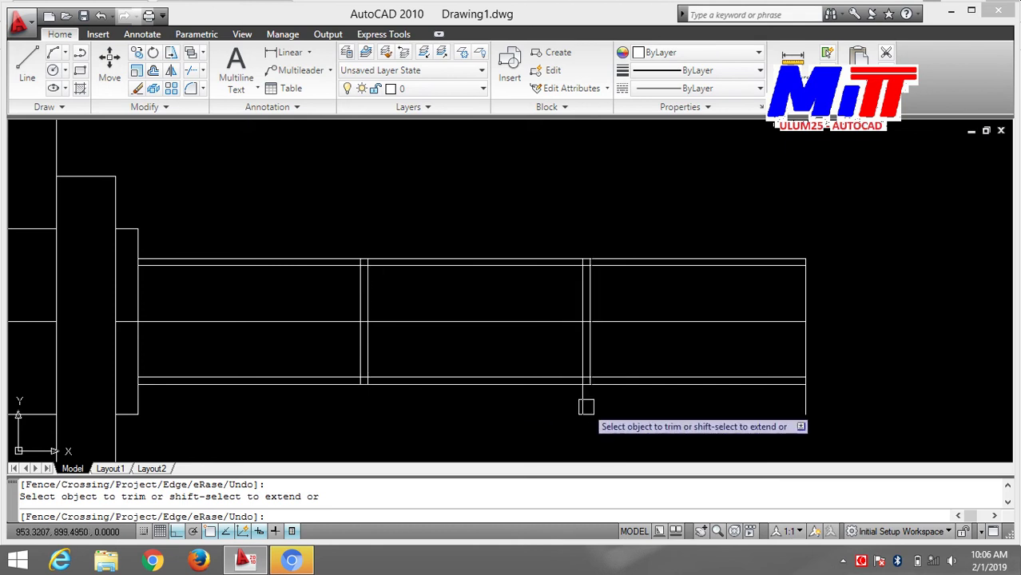
{"action": "left_click", "coordinate": [799, 406]}
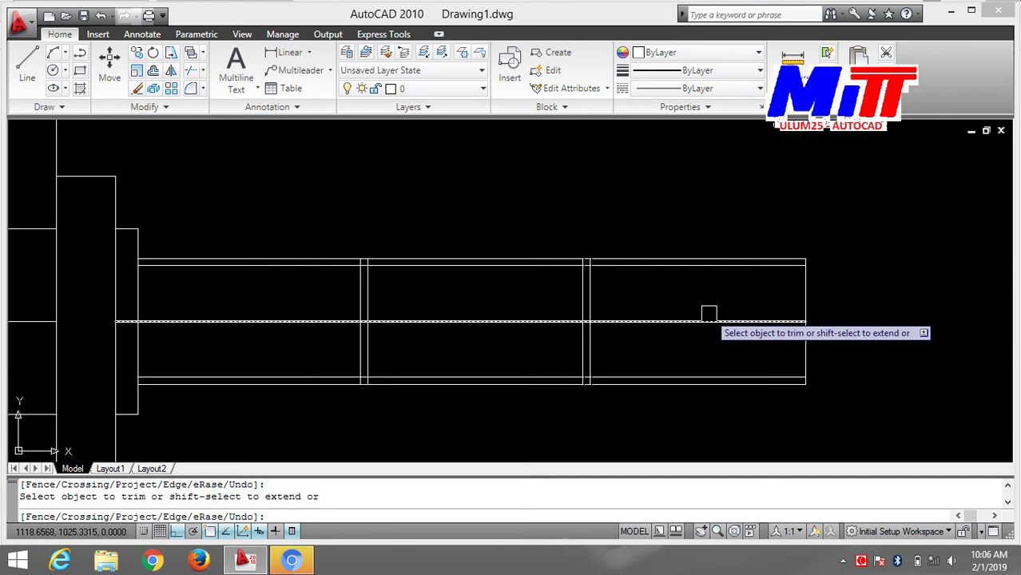
{"action": "scroll", "coordinate": [709, 313], "scroll_direction": "up", "scroll_amount": 2}
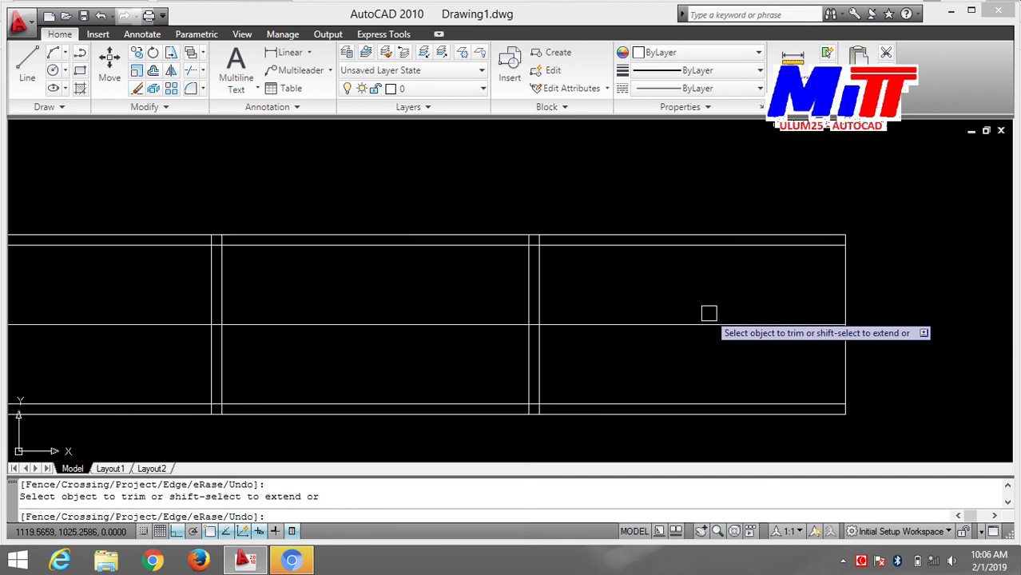
{"action": "mouse_move", "coordinate": [813, 287]}
{"action": "middle_mouse_down"}
{"action": "mouse_move", "coordinate": [549, 327]}
{"action": "mouse_move", "coordinate": [439, 357]}
{"action": "mouse_move", "coordinate": [449, 267]}
{"action": "middle_mouse_up"}
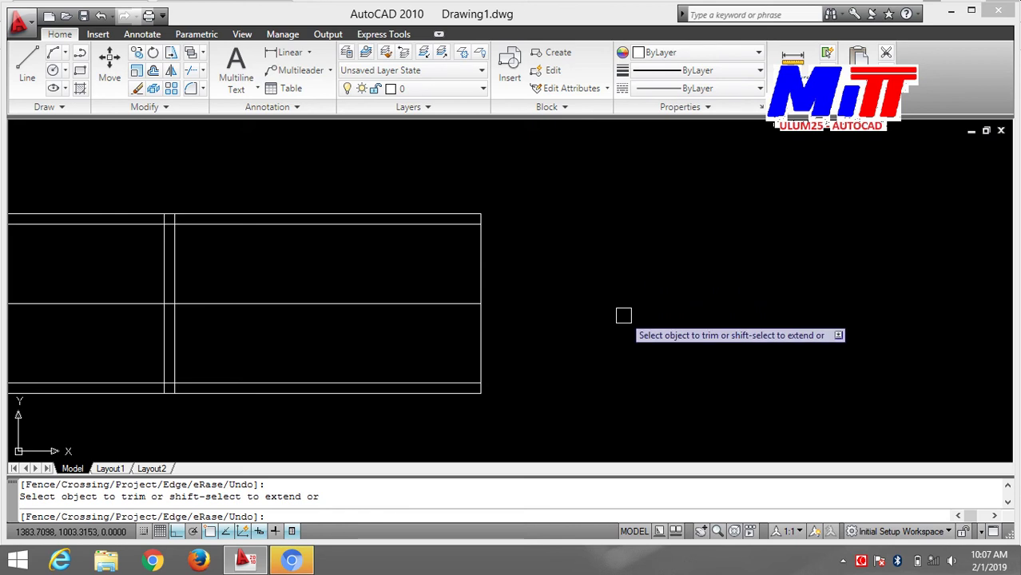
{"action": "scroll", "coordinate": [623, 316], "scroll_direction": "down", "scroll_amount": 3}
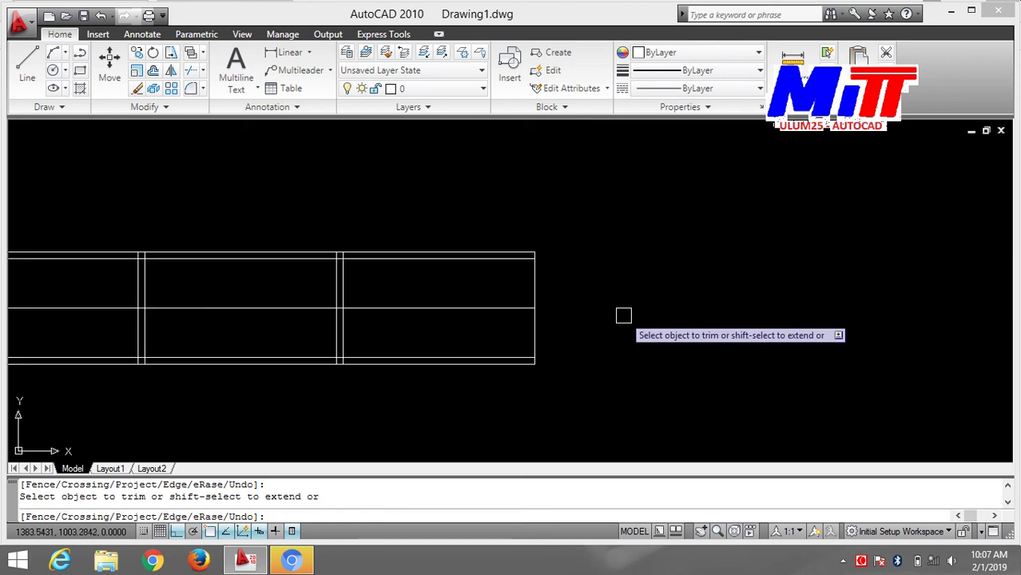
{"action": "scroll", "coordinate": [623, 315], "scroll_direction": "down", "scroll_amount": 5}
{"action": "scroll", "coordinate": [625, 314], "scroll_direction": "up", "scroll_amount": 5}
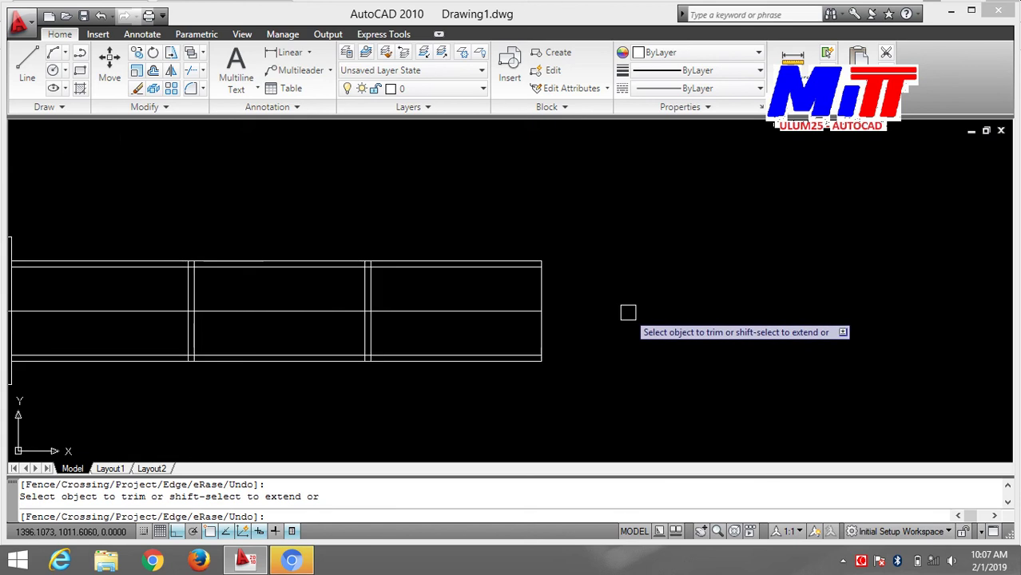
{"action": "mouse_move", "coordinate": [628, 312]}
{"action": "middle_mouse_down"}
{"action": "mouse_move", "coordinate": [713, 312]}
{"action": "mouse_move", "coordinate": [798, 337]}
{"action": "mouse_move", "coordinate": [725, 357]}
{"action": "middle_mouse_up"}
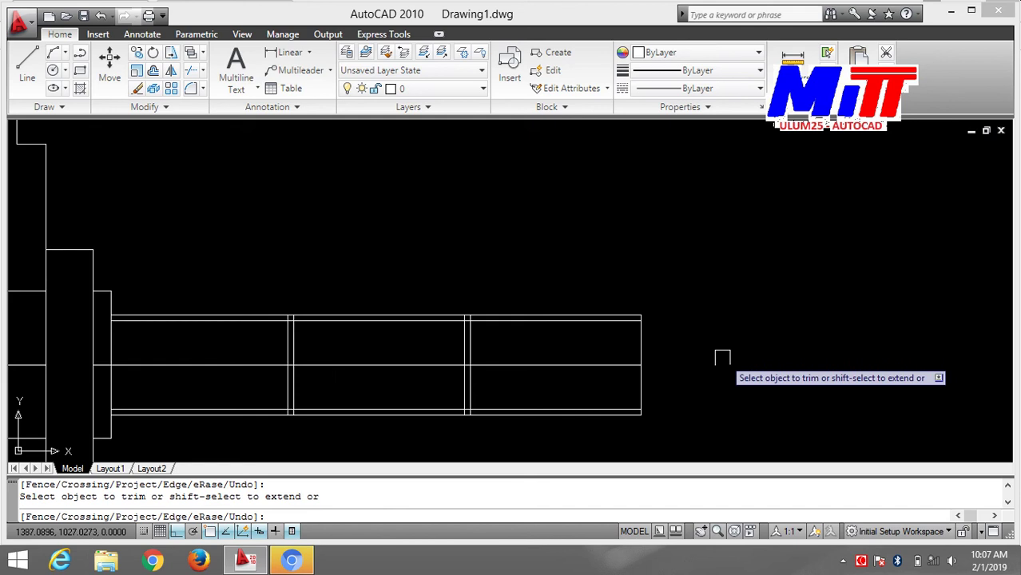
{"action": "scroll", "coordinate": [717, 350], "scroll_direction": "down", "scroll_amount": 2}
{"action": "scroll", "coordinate": [716, 350], "scroll_direction": "up", "scroll_amount": 2}
{"action": "key", "text": "Escape"}
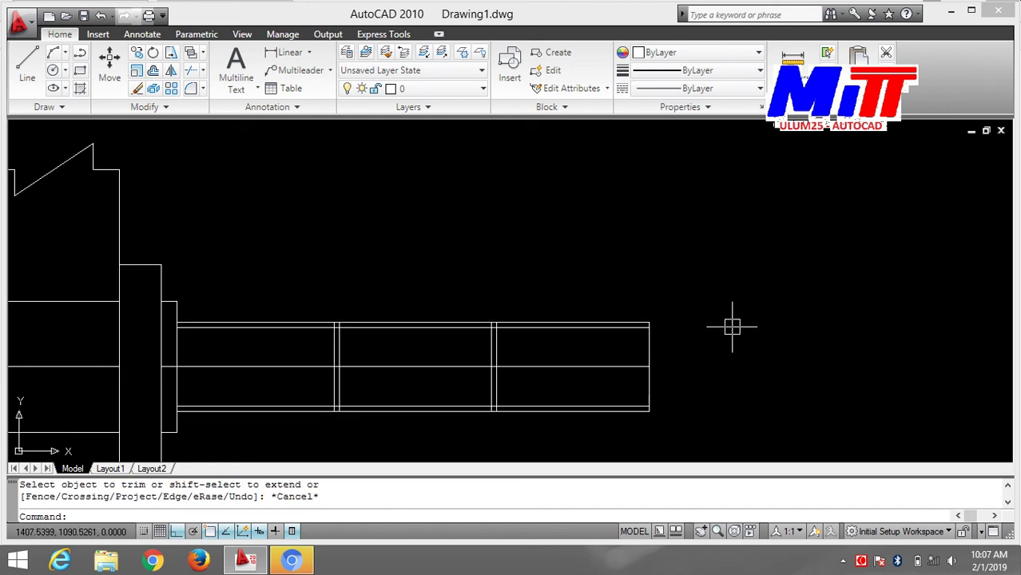
- Draw a 40-unit vertical line from the shaft's top-right corner, then erase it
{"action": "type", "text": "L"}
{"action": "key", "text": "Return"}
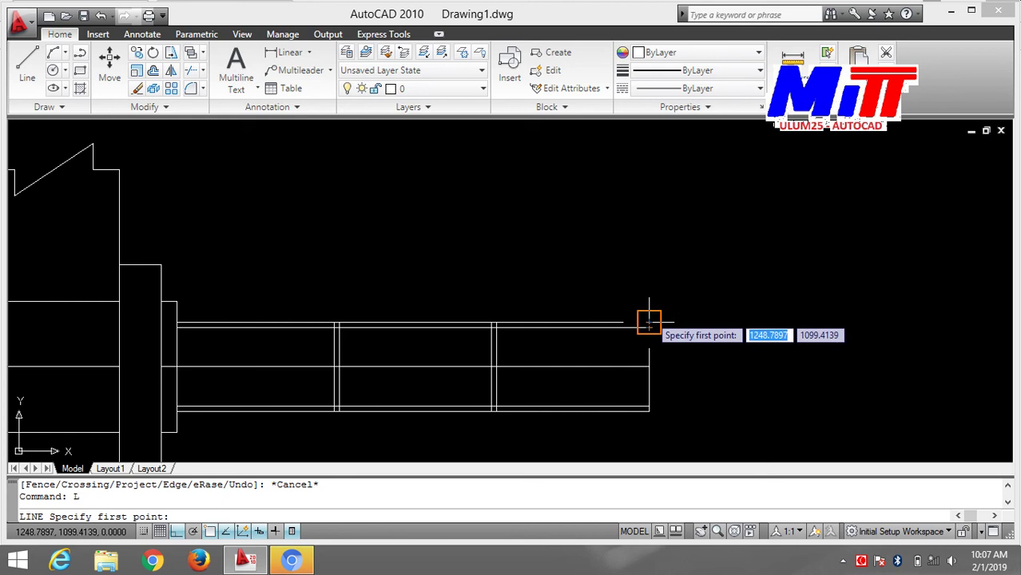
{"action": "left_click", "coordinate": [649, 322]}
{"action": "type", "text": "40"}
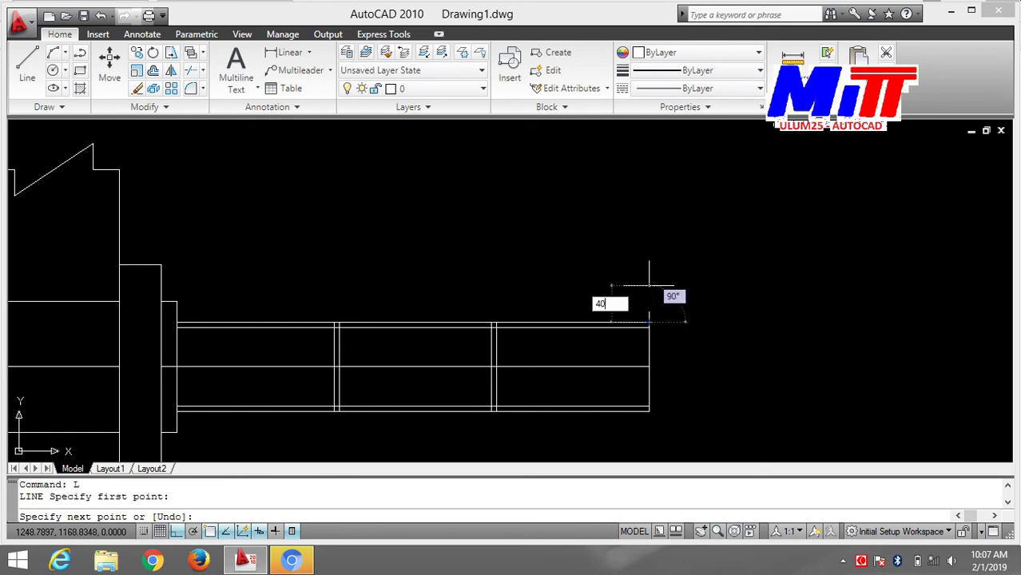
{"action": "key", "text": "Return"}
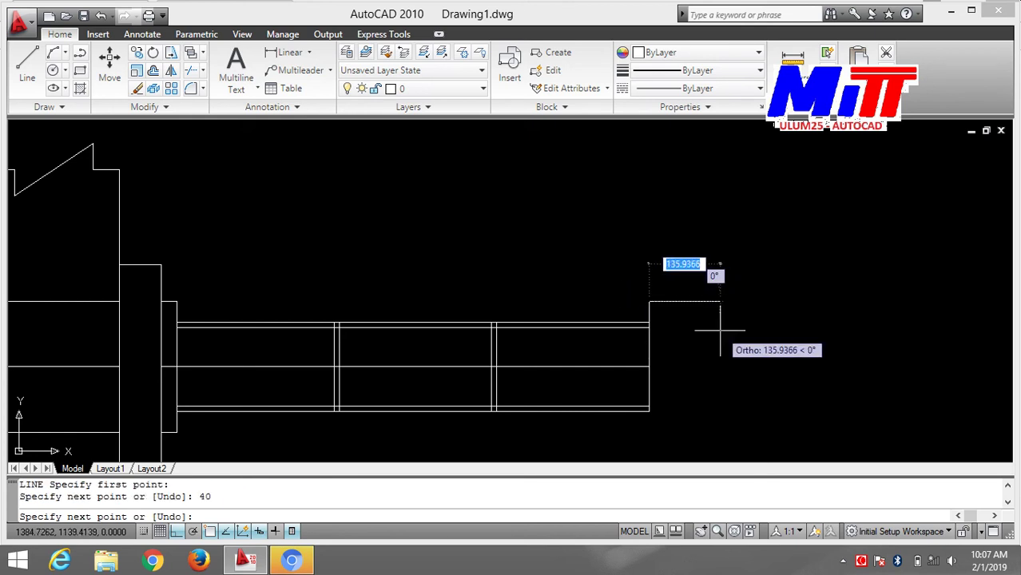
{"action": "key", "text": "Escape"}
{"action": "left_click", "coordinate": [651, 310]}
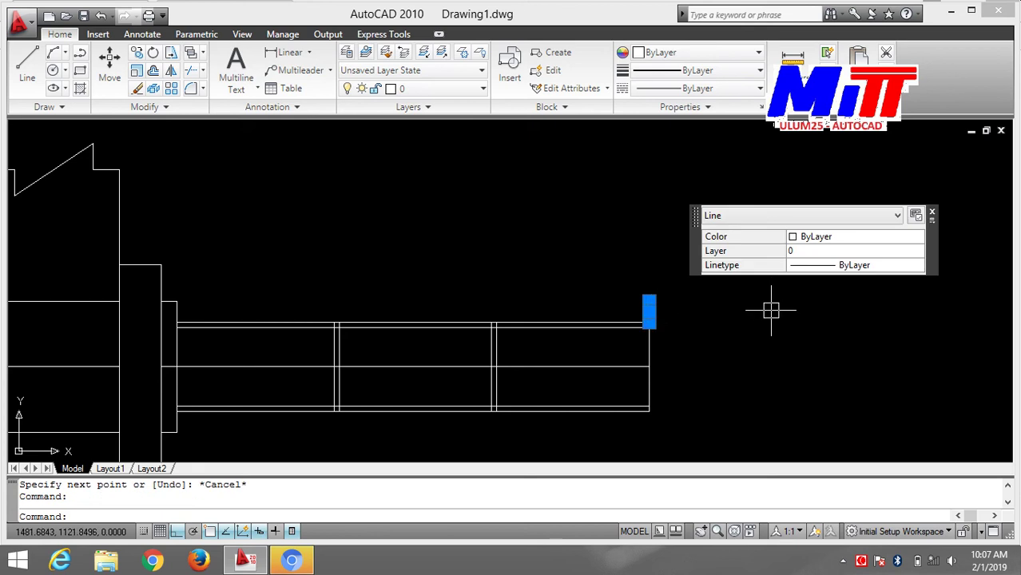
{"action": "type", "text": "e"}
{"action": "key", "text": "Return"}
- Draw a horizontal line from the centre line's right end far past the shaft
{"action": "mouse_move", "coordinate": [806, 303]}
{"action": "middle_mouse_down"}
{"action": "mouse_move", "coordinate": [671, 244]}
{"action": "mouse_move", "coordinate": [599, 275]}
{"action": "middle_mouse_up"}
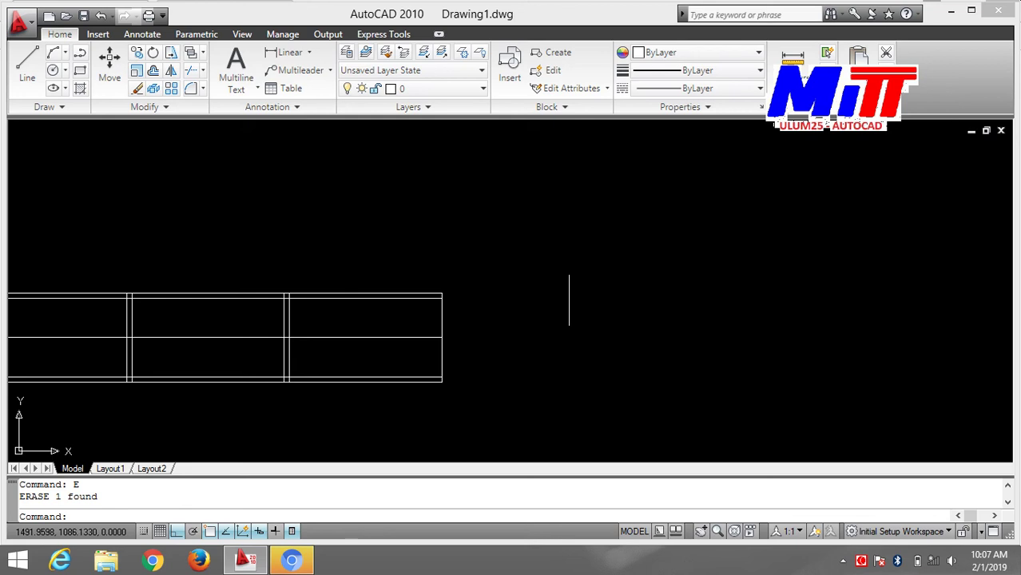
{"action": "type", "text": "l"}
{"action": "key", "text": "Return"}
{"action": "left_click", "coordinate": [441, 337]}
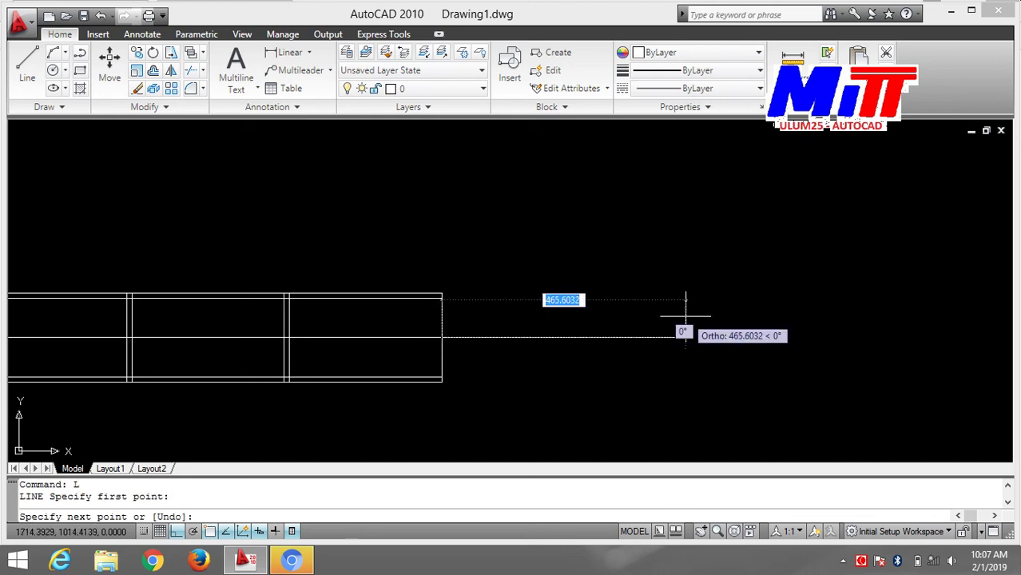
{"action": "left_click", "coordinate": [752, 335]}
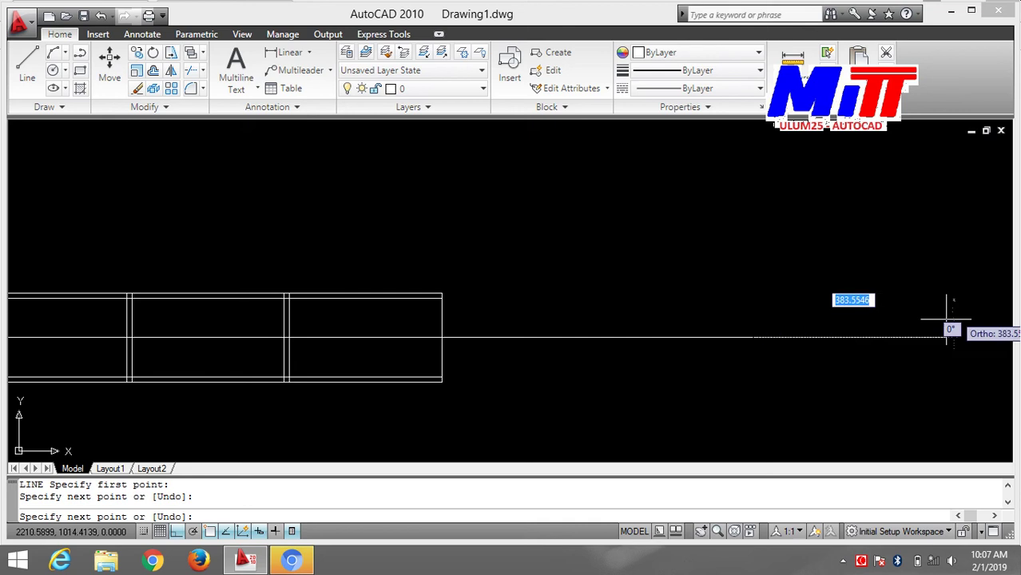
{"action": "key", "text": "Escape"}
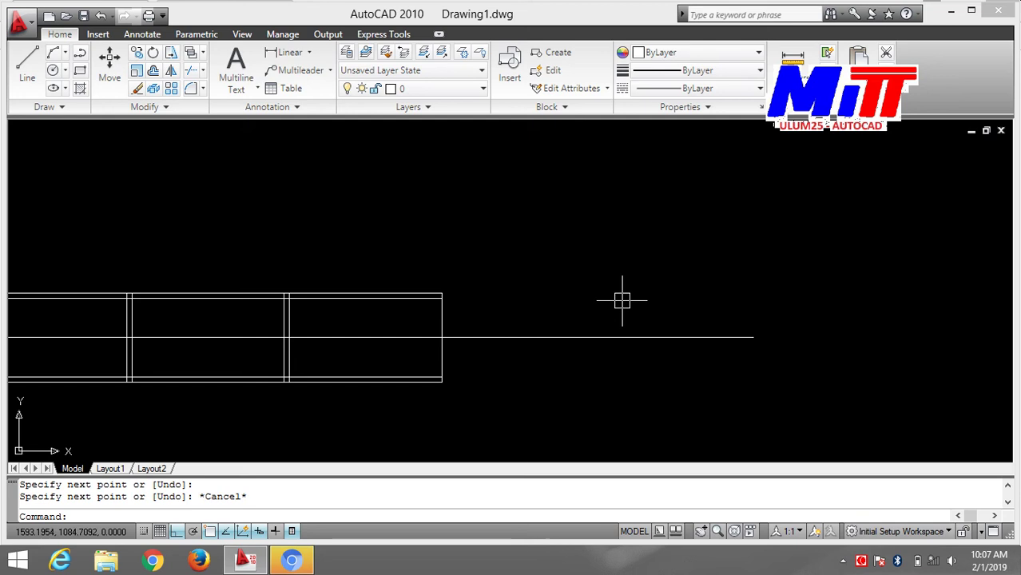
- Offset the extended centre line 200/2 above and below itself
{"action": "type", "text": "o"}
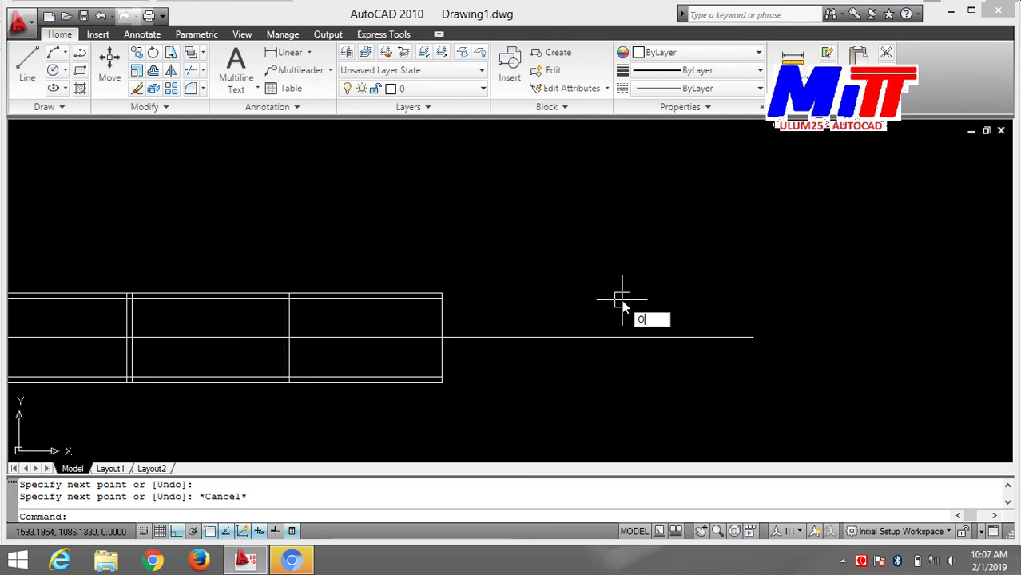
{"action": "key", "text": "Return"}
{"action": "type", "text": "200"}
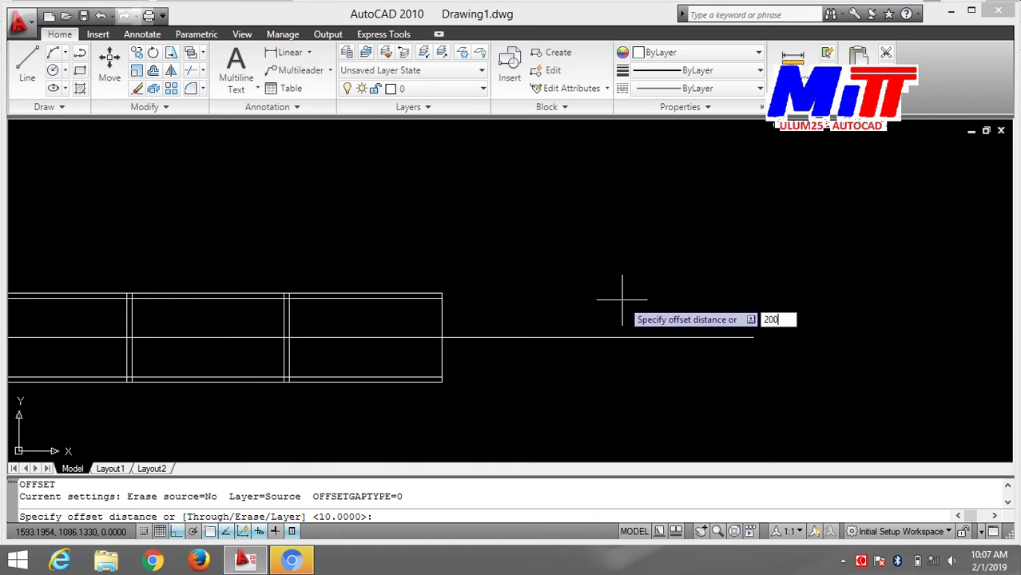
{"action": "type", "text": "/2"}
{"action": "key", "text": "Return"}
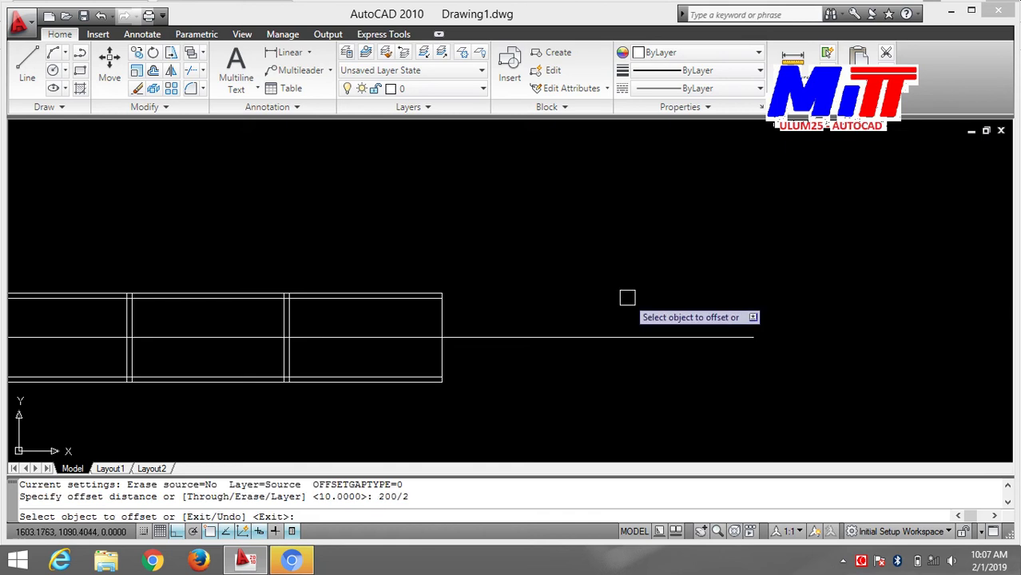
{"action": "left_click", "coordinate": [592, 336]}
{"action": "left_click", "coordinate": [587, 299]}
{"action": "left_click", "coordinate": [616, 337]}
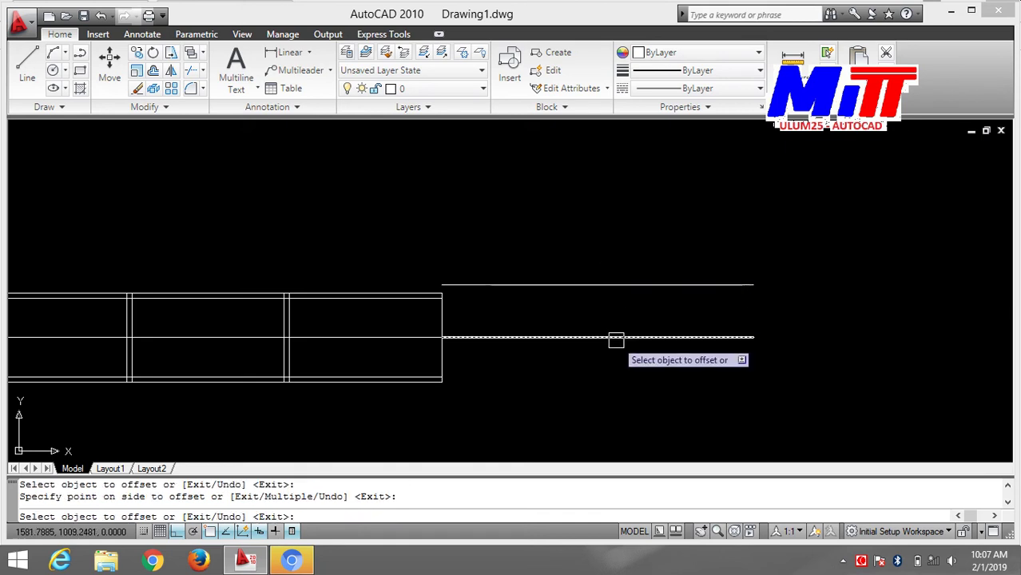
{"action": "left_click", "coordinate": [627, 400]}
{"action": "key", "text": "Escape"}
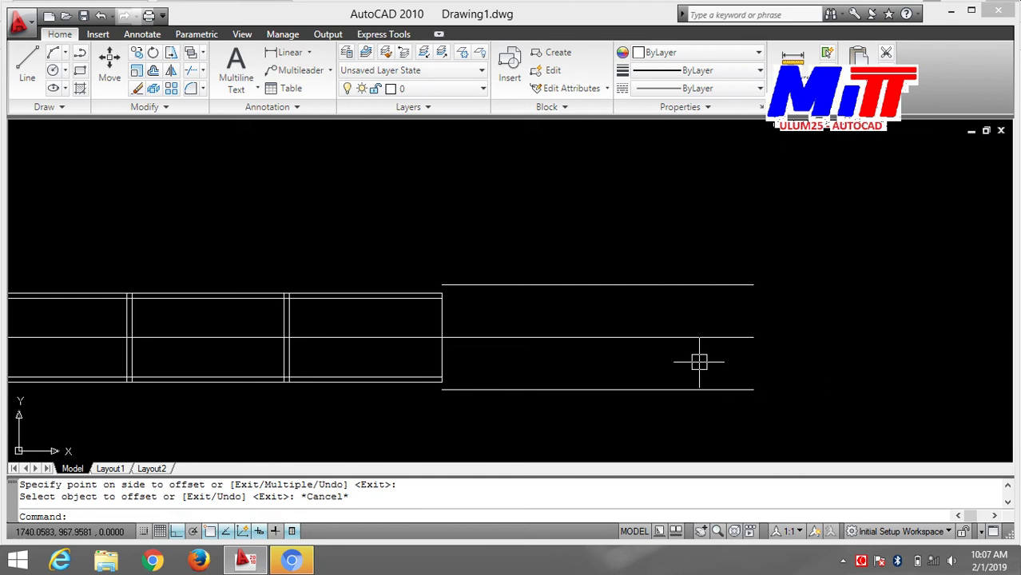
- Offset the centre line 250/2 above and below as the outer pair
{"action": "type", "text": "o"}
{"action": "key", "text": "Return"}
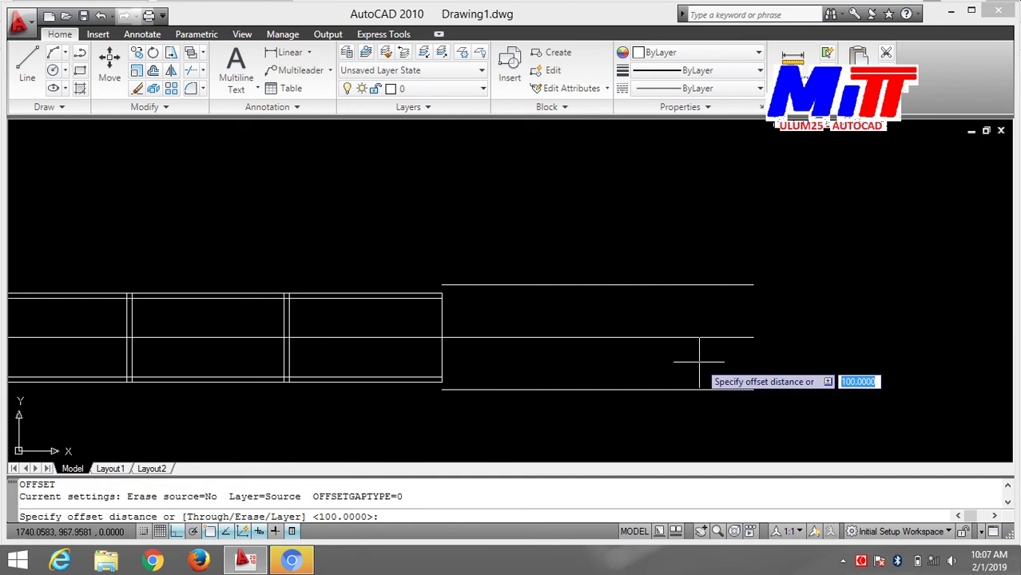
{"action": "type", "text": "2"}
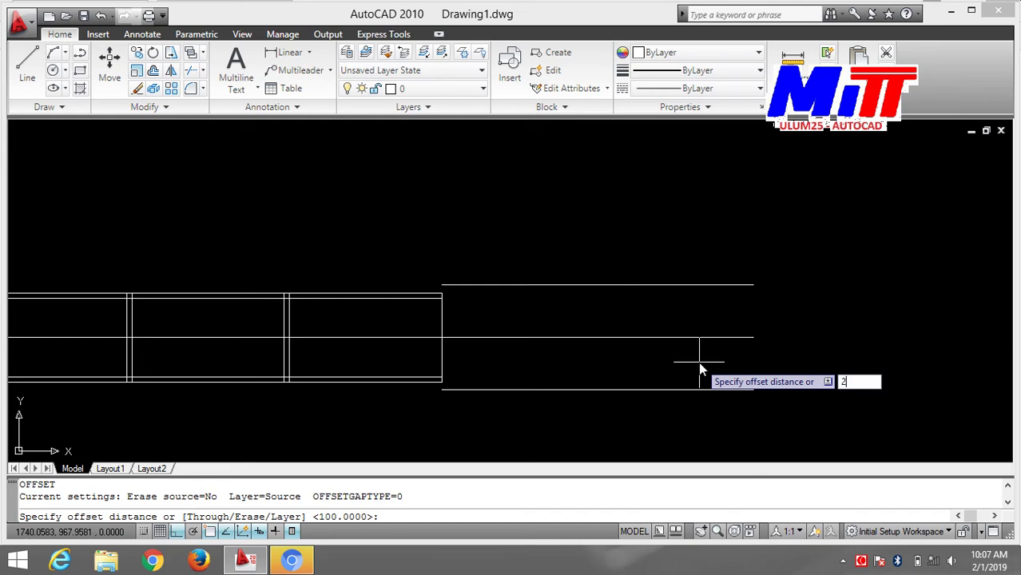
{"action": "type", "text": "50/2"}
{"action": "key", "text": "Return"}
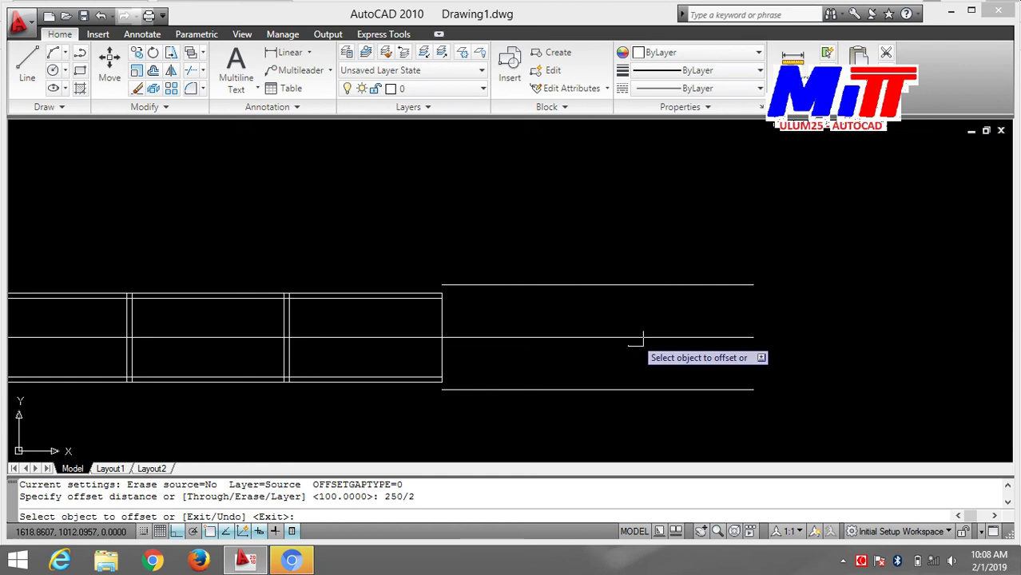
{"action": "left_click", "coordinate": [635, 337]}
{"action": "left_click", "coordinate": [641, 330]}
{"action": "left_click", "coordinate": [645, 337]}
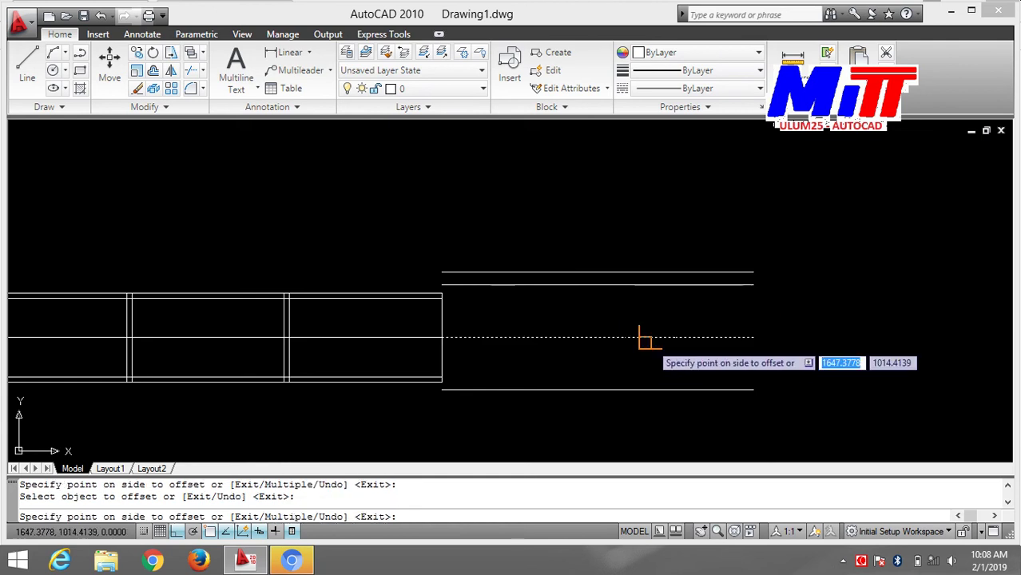
{"action": "left_click", "coordinate": [645, 431]}
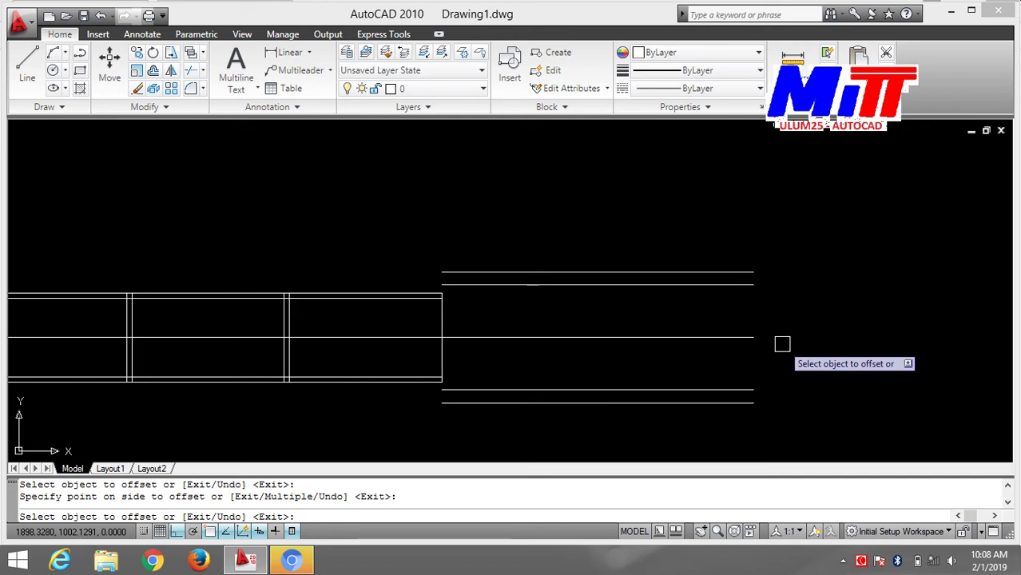
{"action": "key", "text": "Return"}
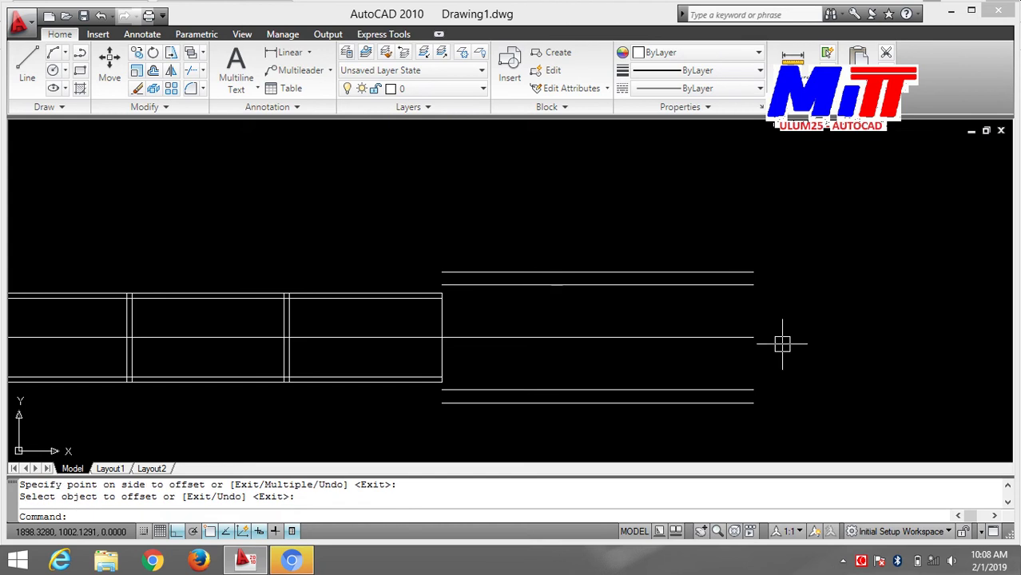
{"action": "key", "text": "Escape"}
- Offset the large end's left edge 300 to the right, undoing a mistaken 250 copy
{"action": "type", "text": "o"}
{"action": "key", "text": "Return"}
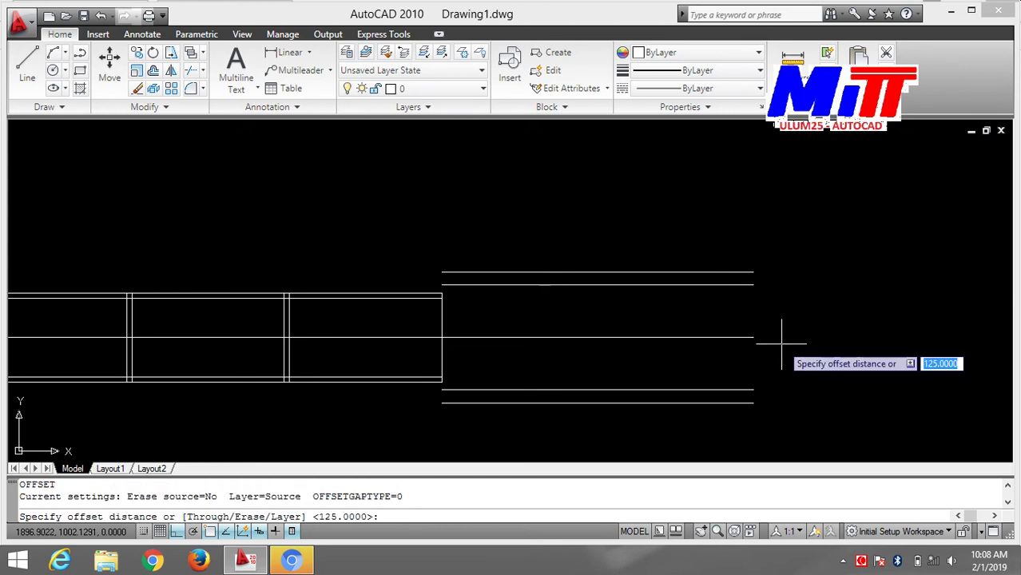
{"action": "type", "text": "25"}
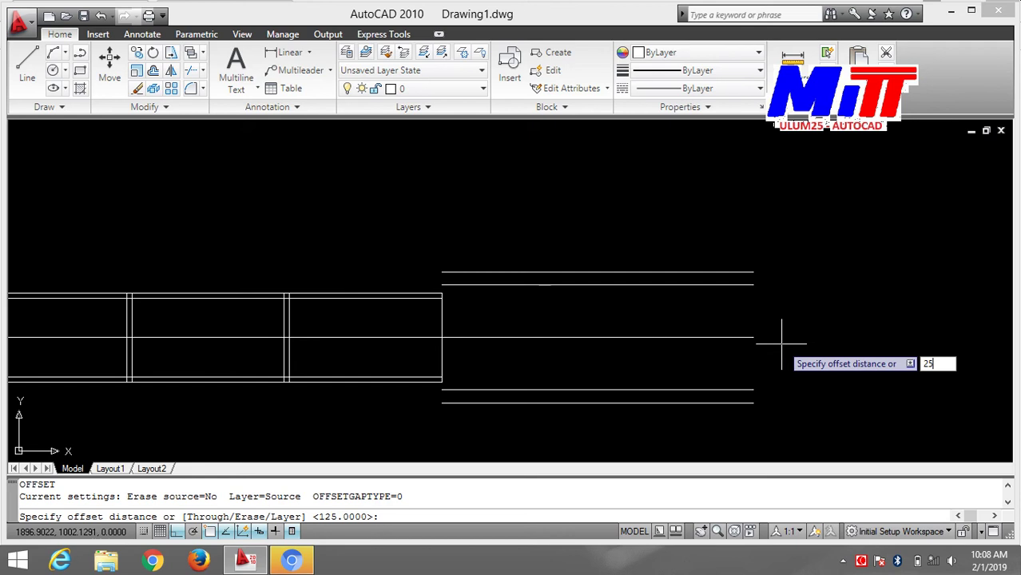
{"action": "type", "text": "0"}
{"action": "key", "text": "Return"}
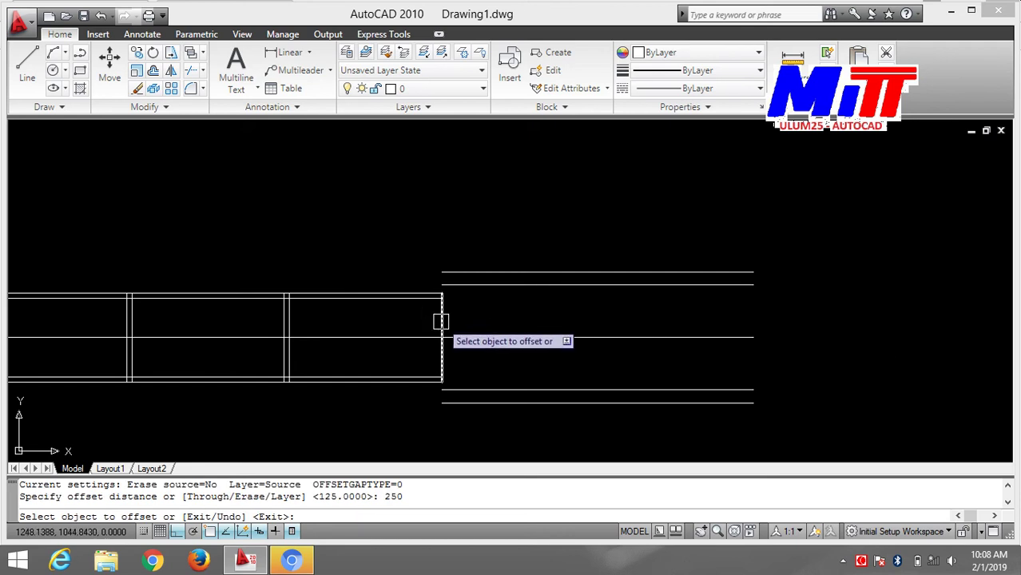
{"action": "left_click", "coordinate": [441, 321]}
{"action": "left_click", "coordinate": [585, 306]}
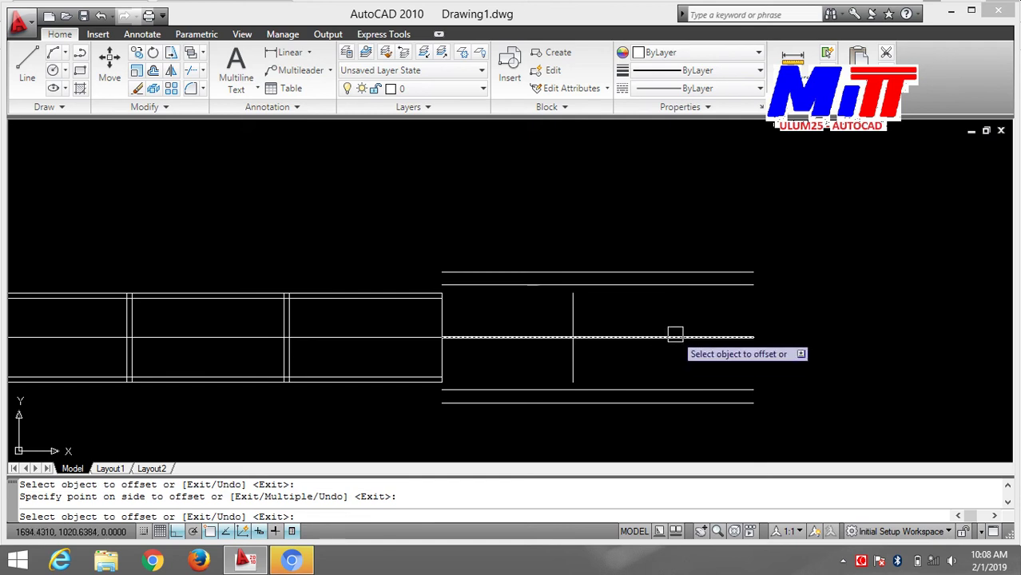
{"action": "key", "text": "ctrl+z"}
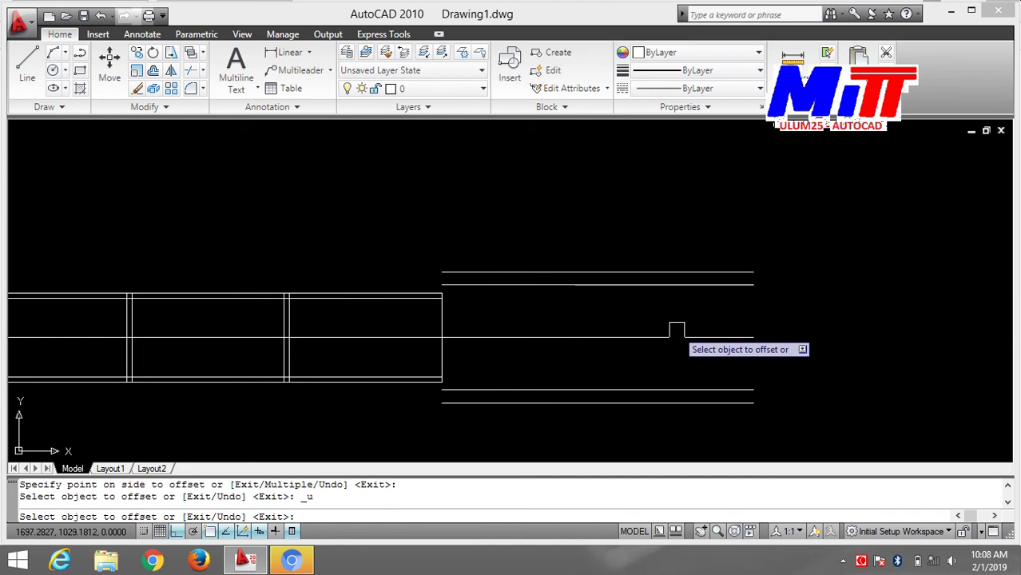
{"action": "key", "text": "Escape"}
{"action": "key", "text": "Return"}
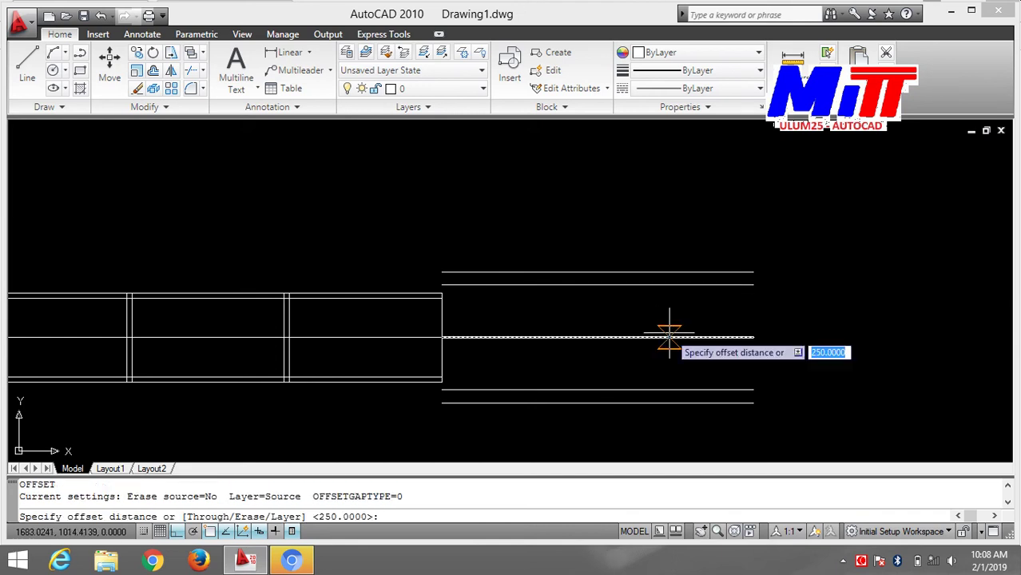
{"action": "type", "text": "3"}
{"action": "key", "text": "Return"}
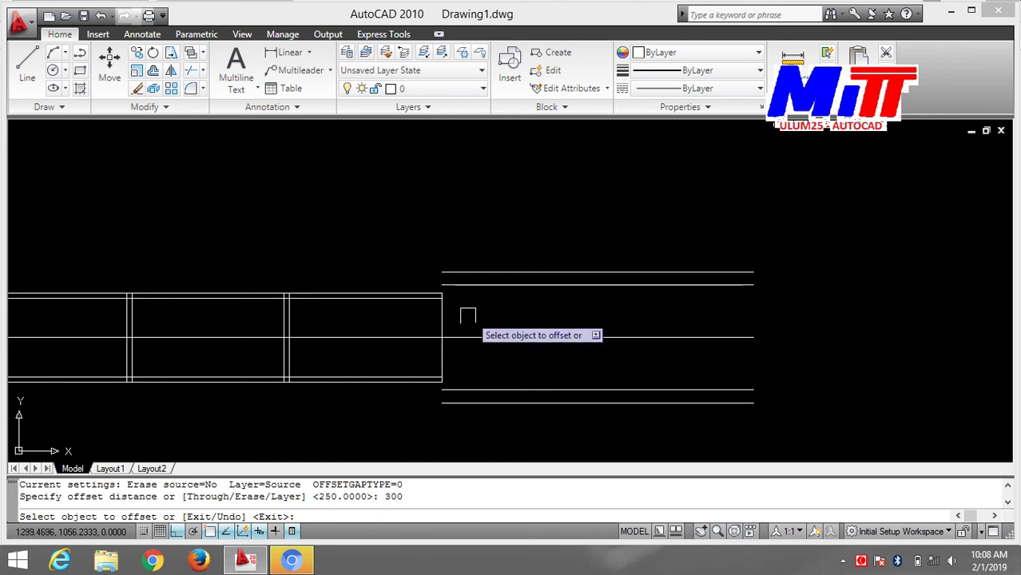
{"action": "left_click", "coordinate": [441, 318]}
{"action": "left_click", "coordinate": [597, 336]}
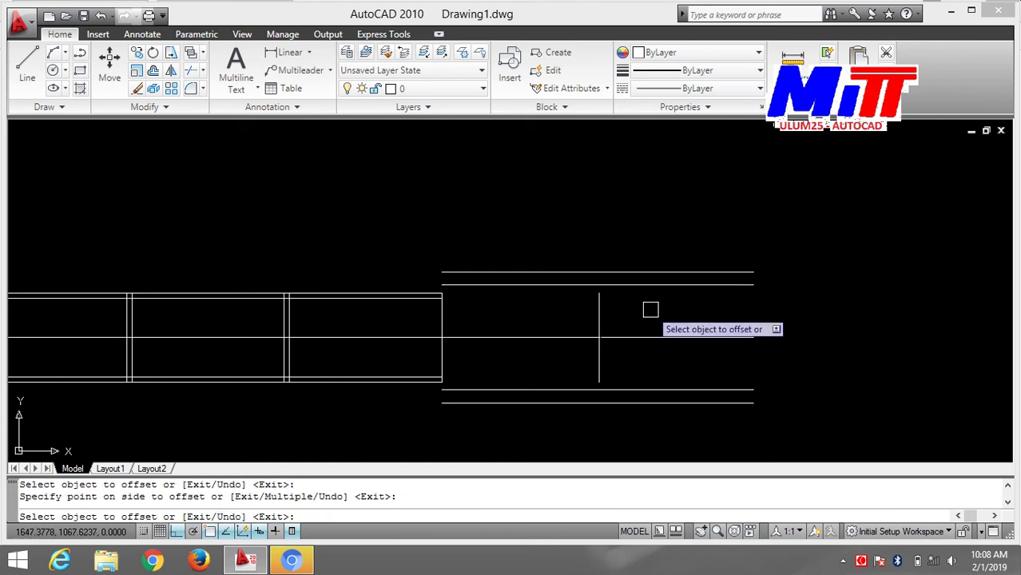
{"action": "key", "text": "Escape"}
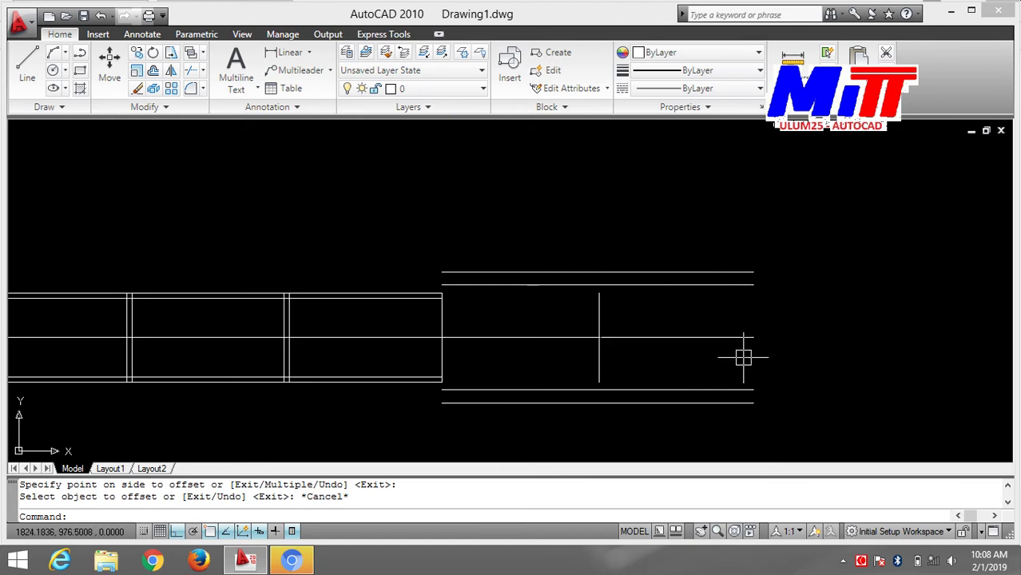
- Offset the 300 line 25 to its left and the left edge 25 to its right
{"action": "key", "text": "Return"}
{"action": "type", "text": "25"}
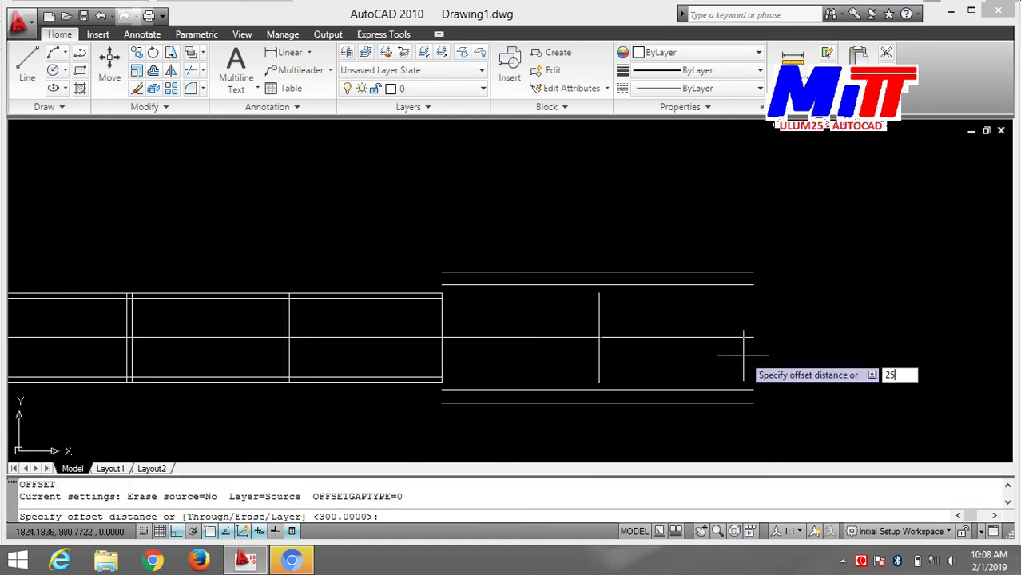
{"action": "key", "text": "Return"}
{"action": "left_click", "coordinate": [599, 339]}
{"action": "left_click", "coordinate": [571, 314]}
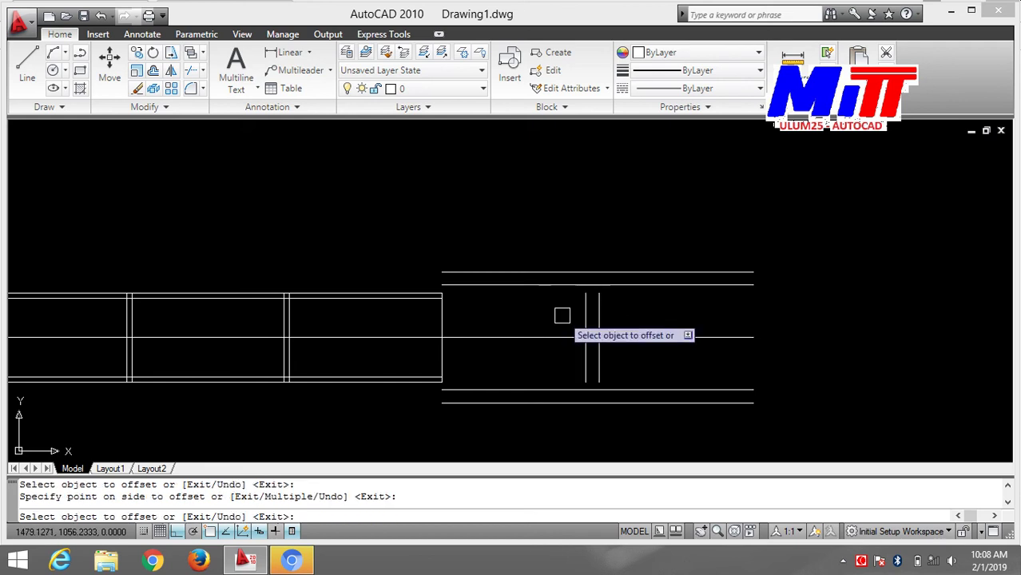
{"action": "left_click", "coordinate": [441, 321]}
{"action": "left_click", "coordinate": [479, 318]}
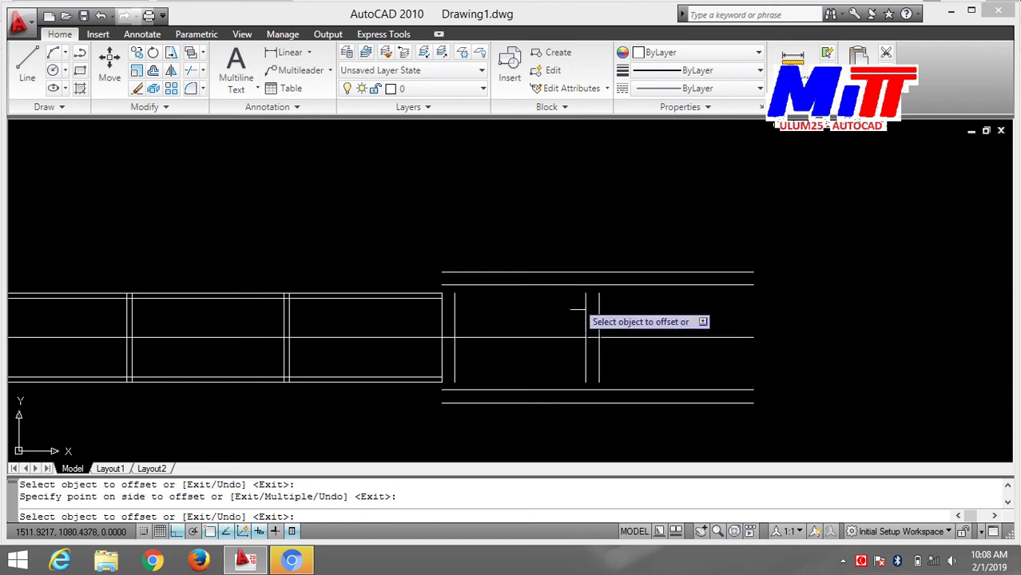
{"action": "key", "text": "Escape"}
- Extend the left vertical lines to the top and bottom edges, and the two horizontal lines to meet them
{"action": "type", "text": "EX"}
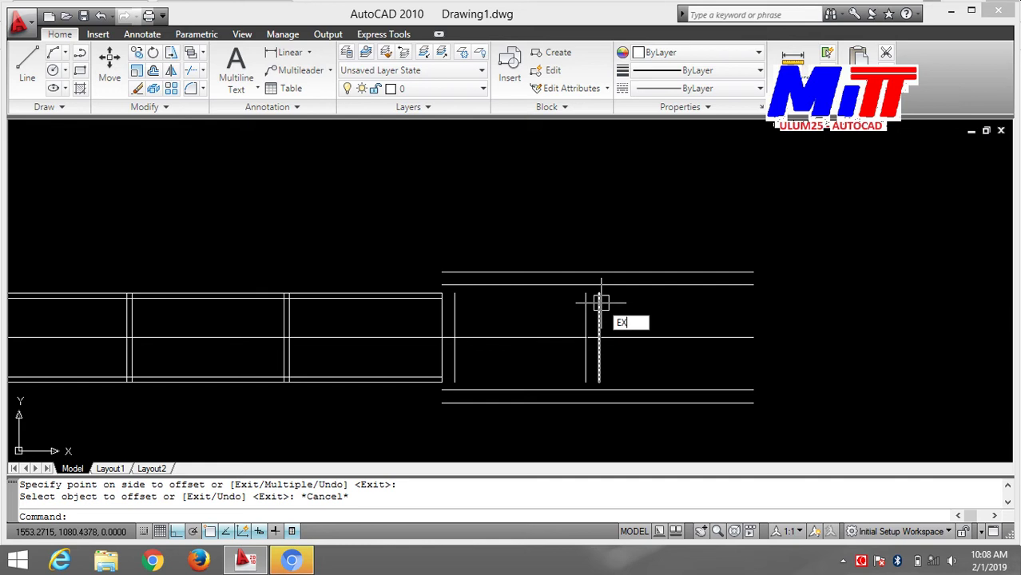
{"action": "key", "text": "Return"}
{"action": "key", "text": "Return"}
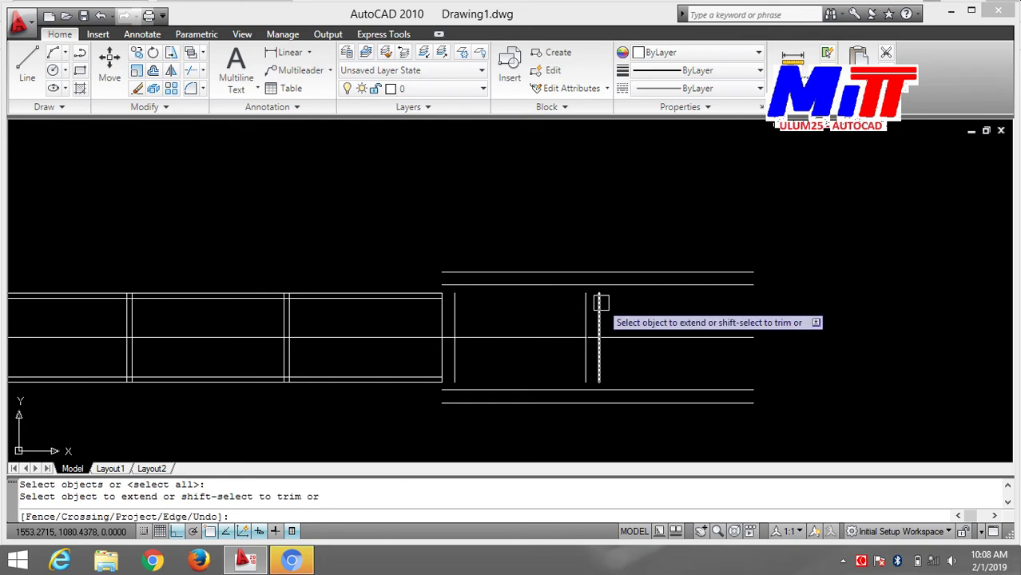
{"action": "scroll", "coordinate": [482, 318], "scroll_direction": "up", "scroll_amount": 1}
{"action": "scroll", "coordinate": [469, 321], "scroll_direction": "up", "scroll_amount": 1}
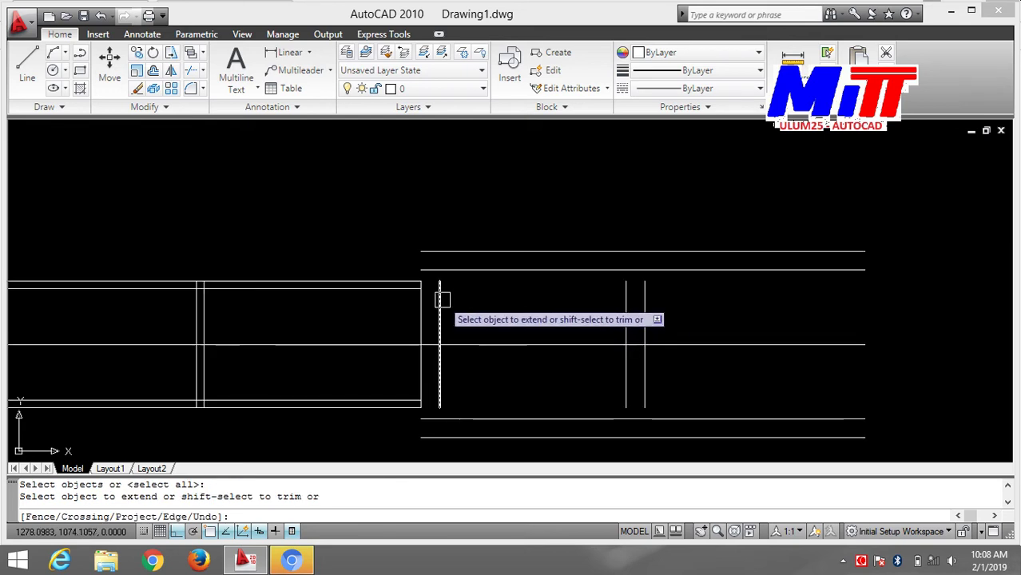
{"action": "left_click", "coordinate": [440, 300]}
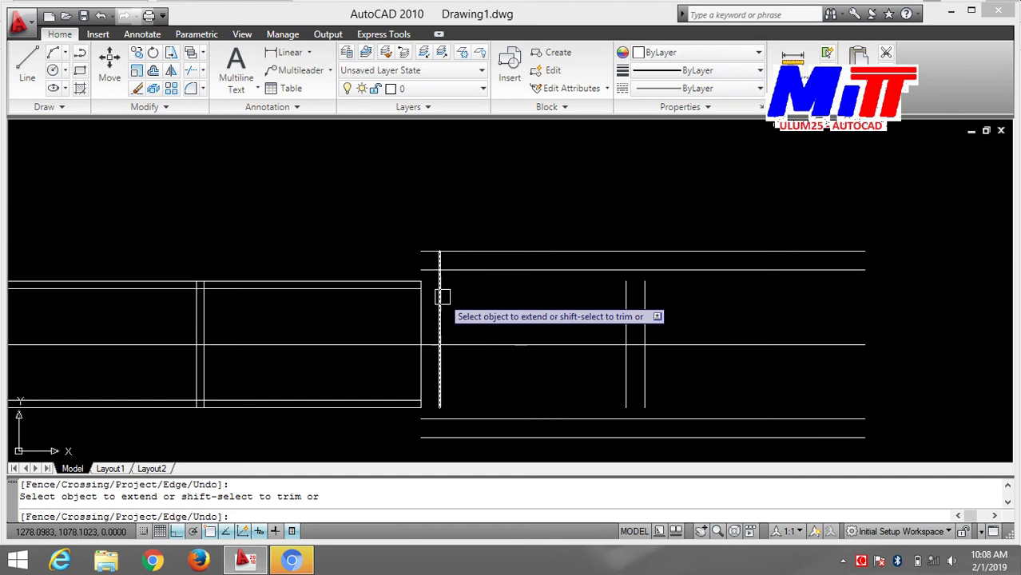
{"action": "left_click", "coordinate": [436, 390]}
{"action": "left_click", "coordinate": [427, 388]}
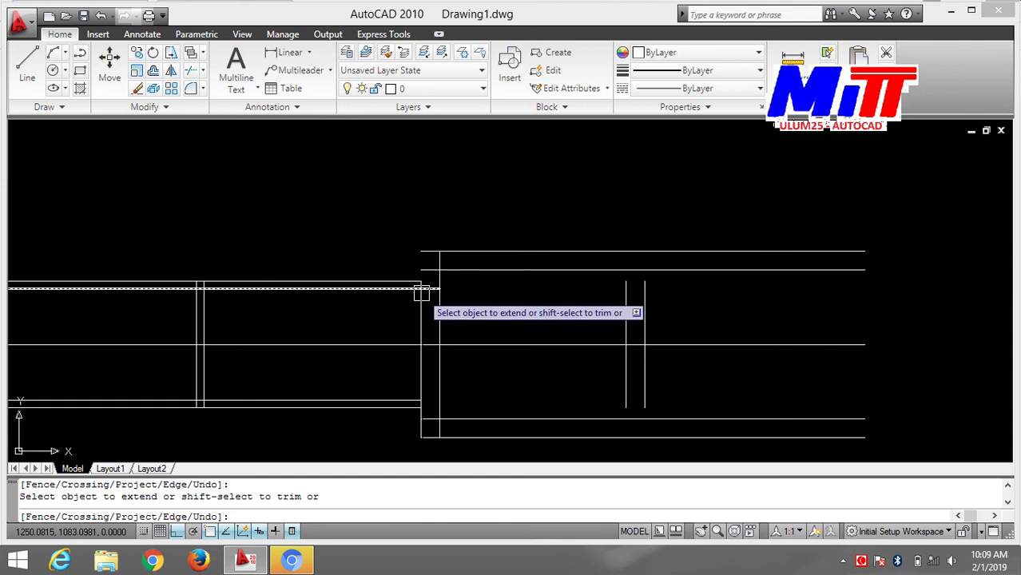
{"action": "left_click", "coordinate": [421, 292]}
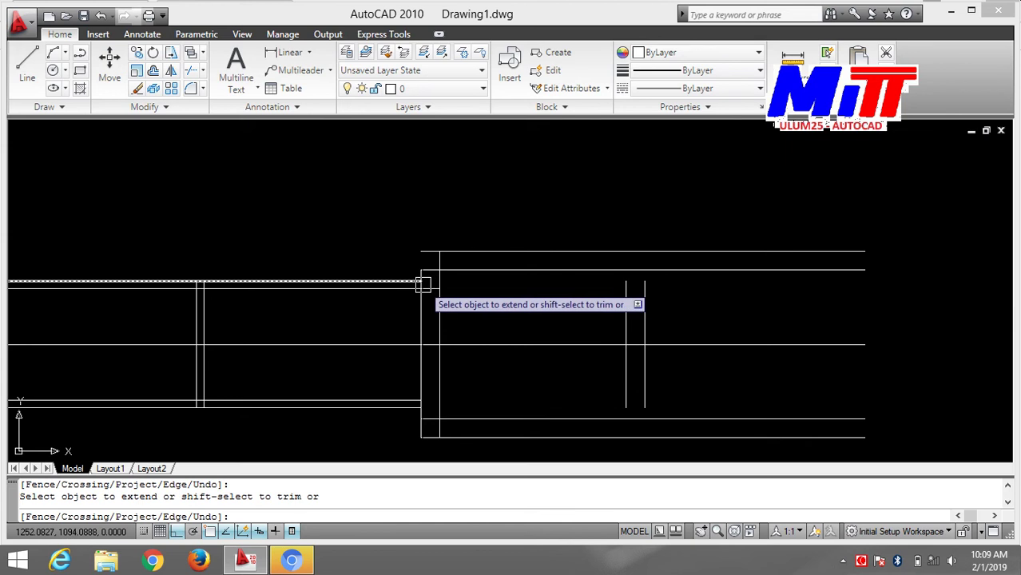
{"action": "left_click", "coordinate": [420, 282]}
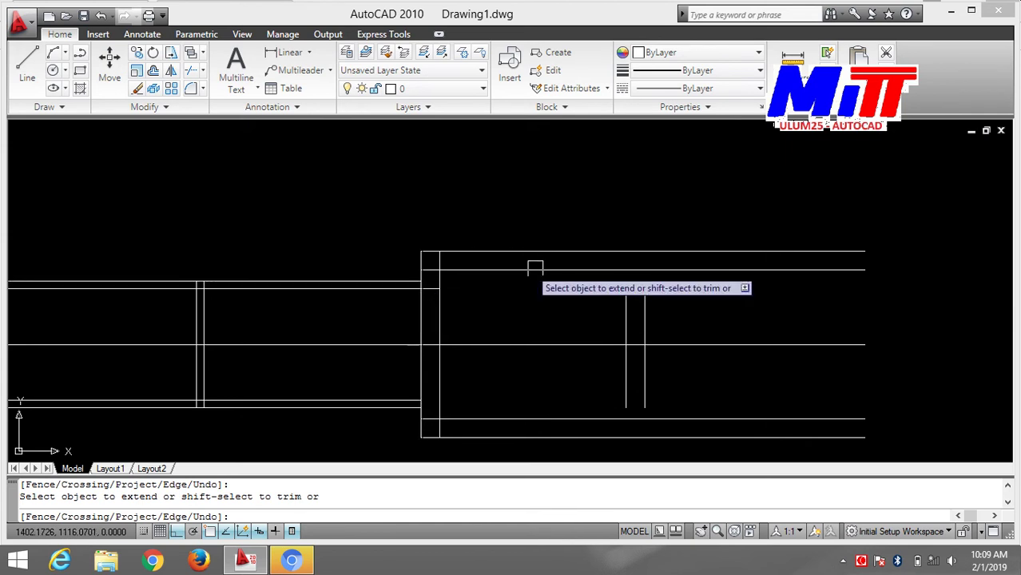
{"action": "scroll", "coordinate": [535, 269], "scroll_direction": "up", "scroll_amount": 3}
{"action": "key", "text": "Escape"}
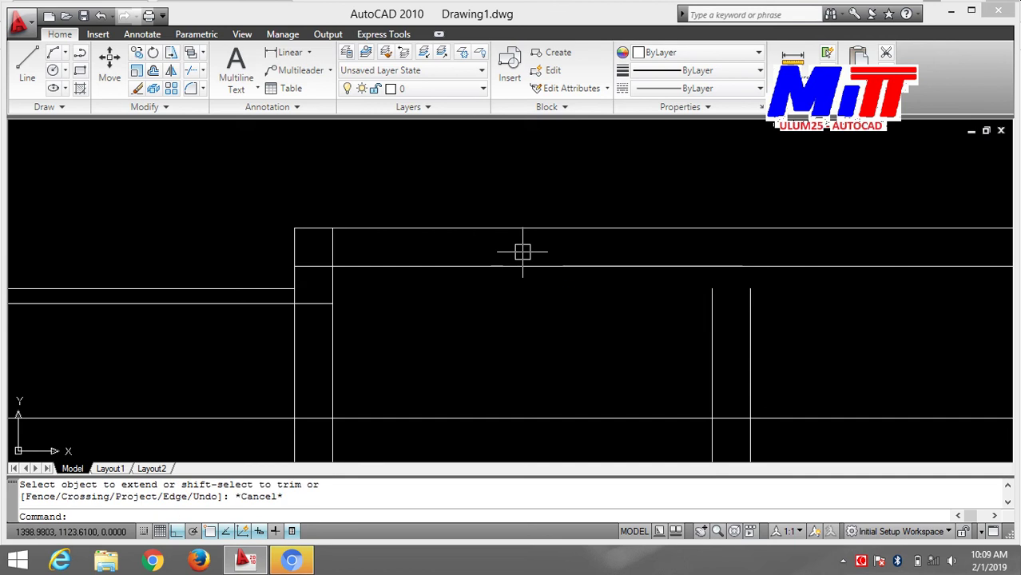
{"action": "scroll", "coordinate": [523, 252], "scroll_direction": "down", "scroll_amount": 3}
{"action": "middle_click_drag", "start_coordinate": [531, 315], "coordinate": [519, 337]}
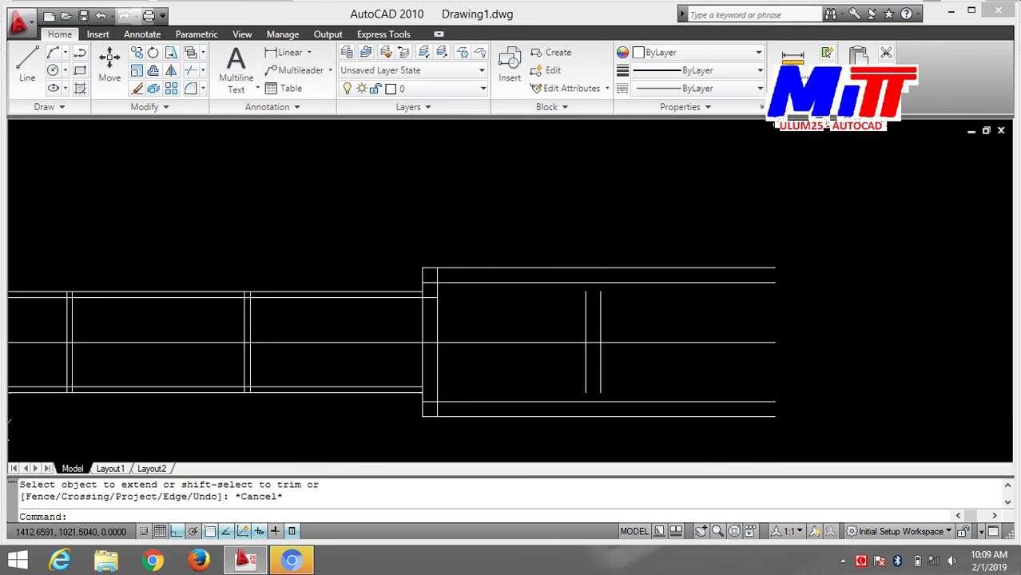
{"action": "scroll", "coordinate": [520, 335], "scroll_direction": "up", "scroll_amount": 2}
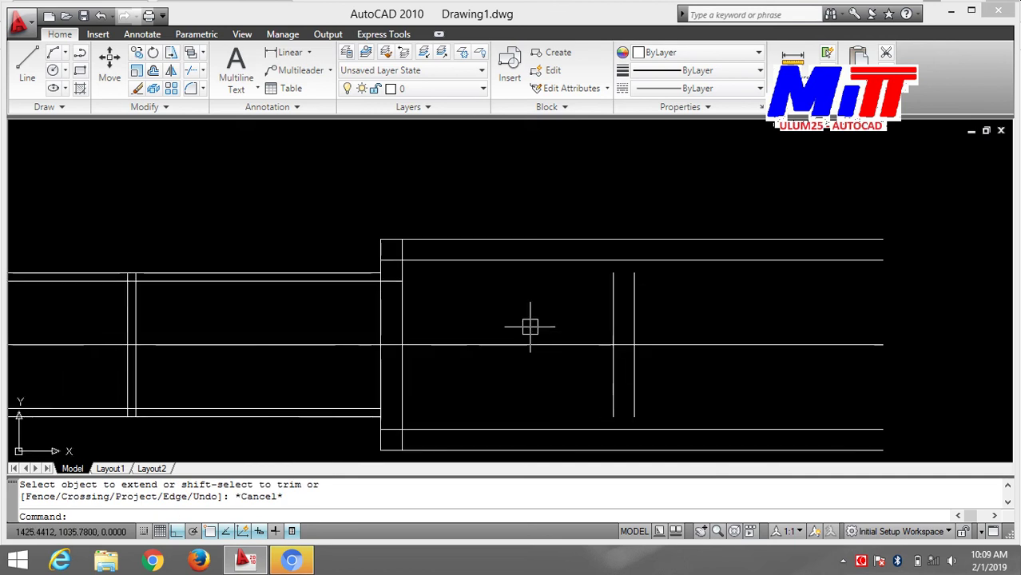
{"action": "middle_click_drag", "start_coordinate": [529, 327], "coordinate": [569, 319]}
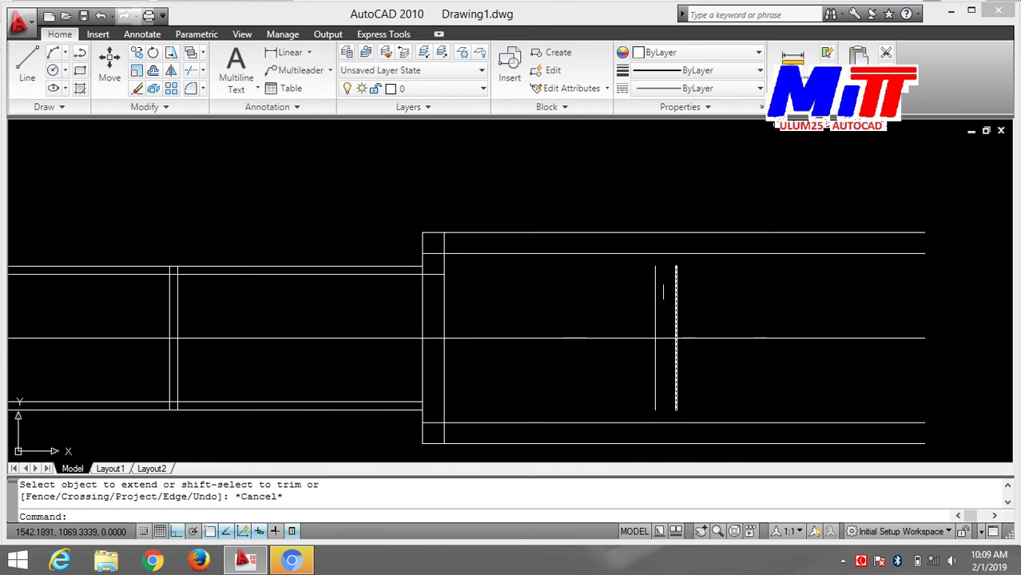
- Extend the right-side vertical lines up to the top edge and down to the bottom edge
{"action": "type", "text": "E"}
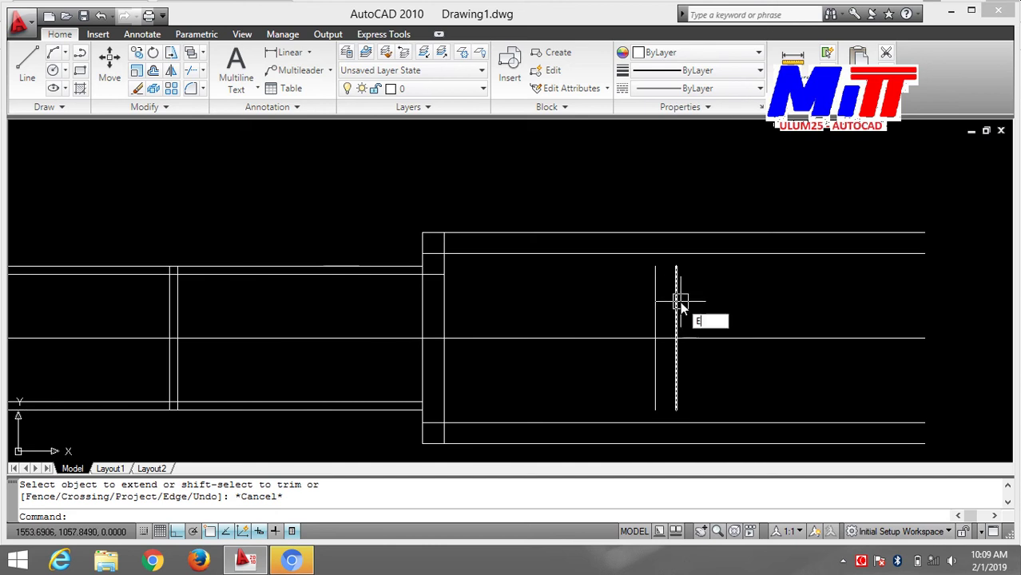
{"action": "key", "text": "Return"}
{"action": "key", "text": "Return"}
{"action": "left_click", "coordinate": [677, 299]}
{"action": "left_click", "coordinate": [676, 299]}
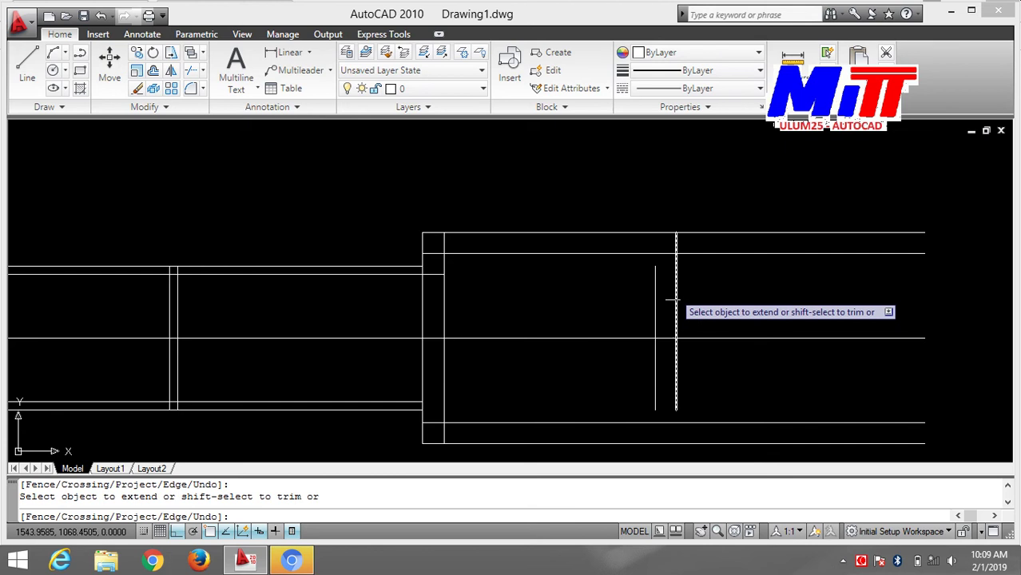
{"action": "left_click", "coordinate": [652, 288]}
{"action": "left_click", "coordinate": [650, 288]}
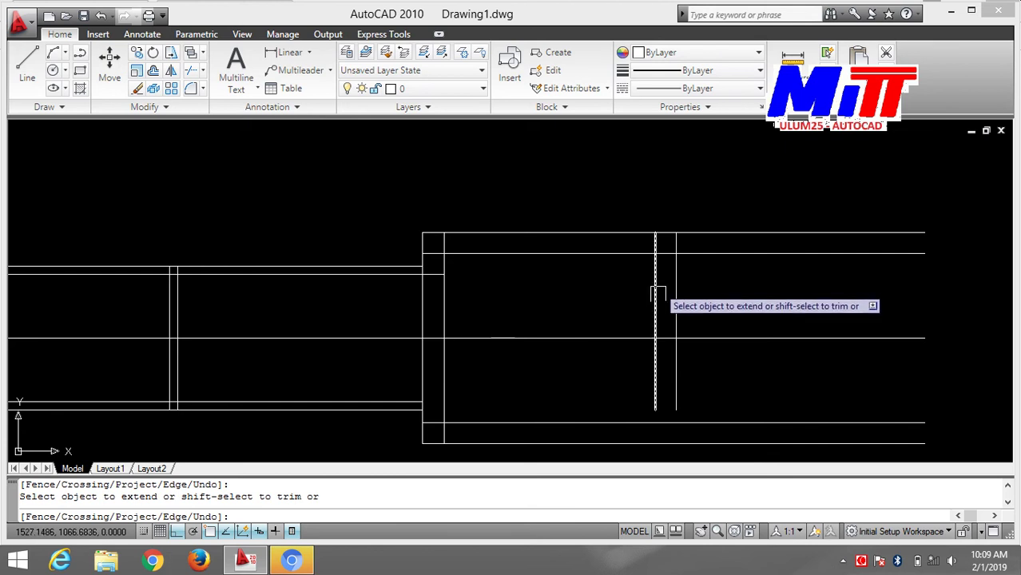
{"action": "left_click", "coordinate": [659, 401]}
{"action": "left_click", "coordinate": [659, 400]}
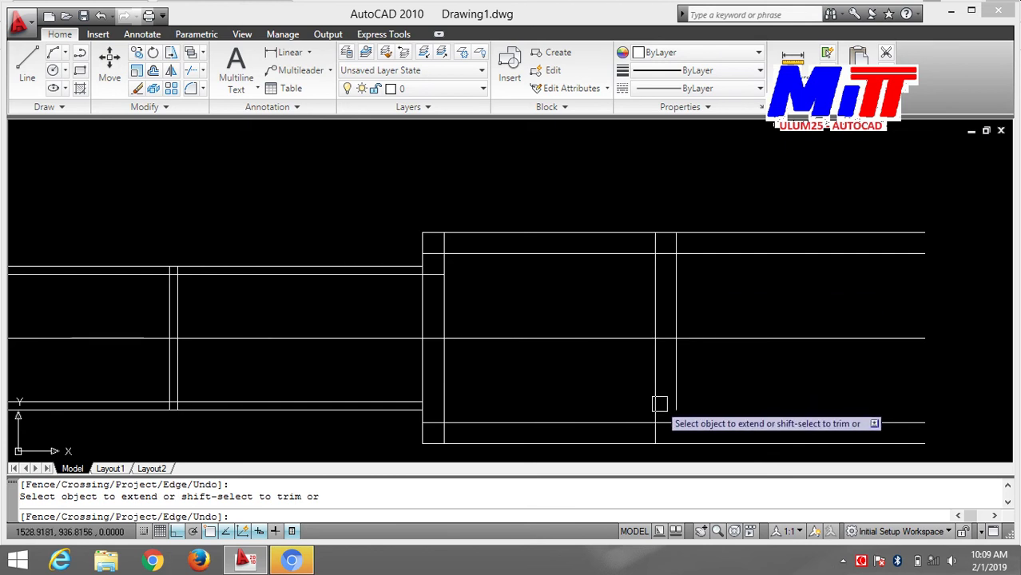
{"action": "scroll", "coordinate": [724, 372], "scroll_direction": "down", "scroll_amount": 4}
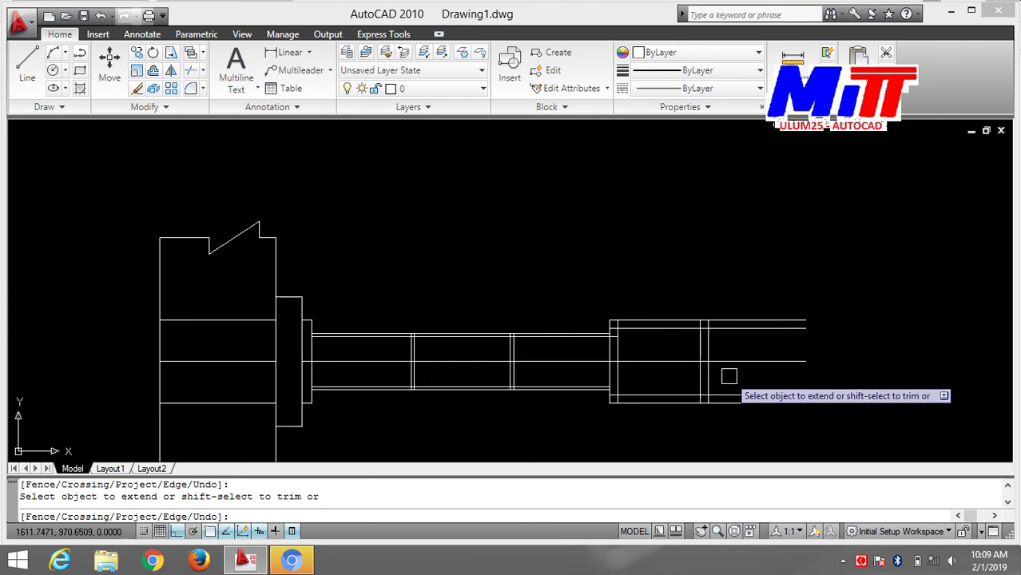
{"action": "middle_click_drag", "start_coordinate": [747, 371], "coordinate": [705, 385]}
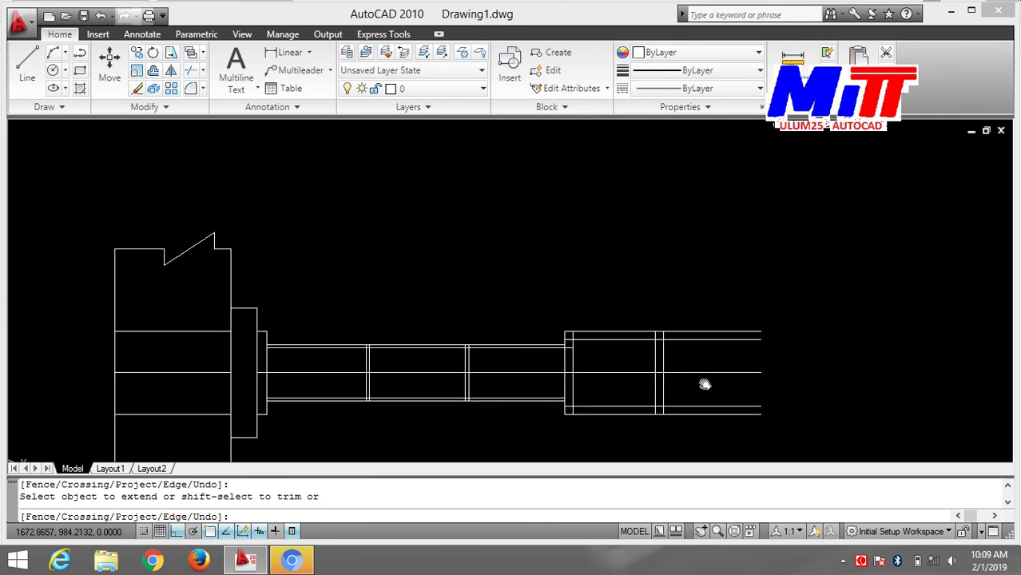
{"action": "scroll", "coordinate": [703, 383], "scroll_direction": "up", "scroll_amount": 2}
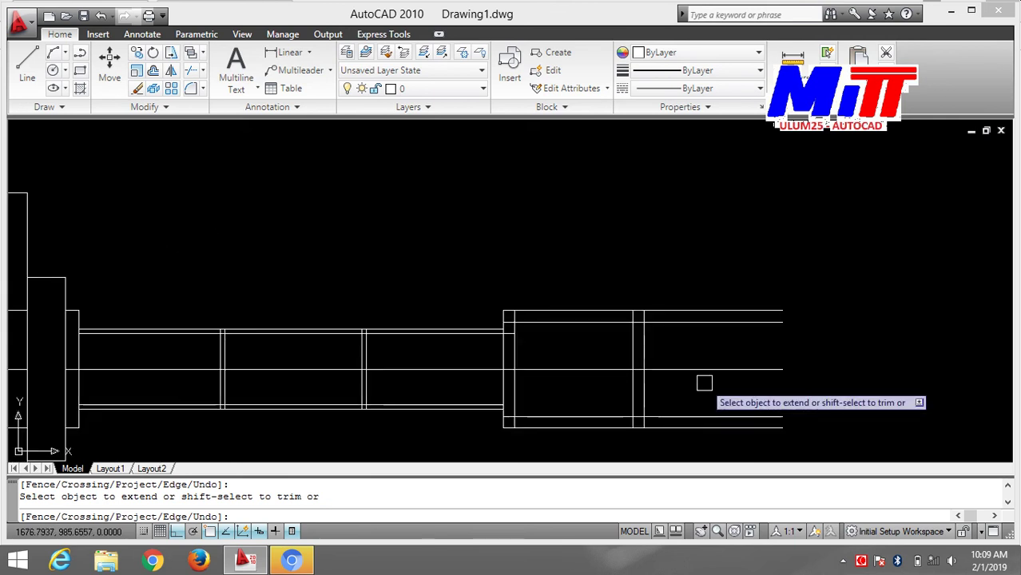
{"action": "key", "text": "Escape"}
{"action": "scroll", "coordinate": [752, 372], "scroll_direction": "up", "scroll_amount": 2}
- Trim the four line ends overhanging the right side of the large end
{"action": "type", "text": "tr"}
{"action": "key", "text": "Return"}
{"action": "key", "text": "Return"}
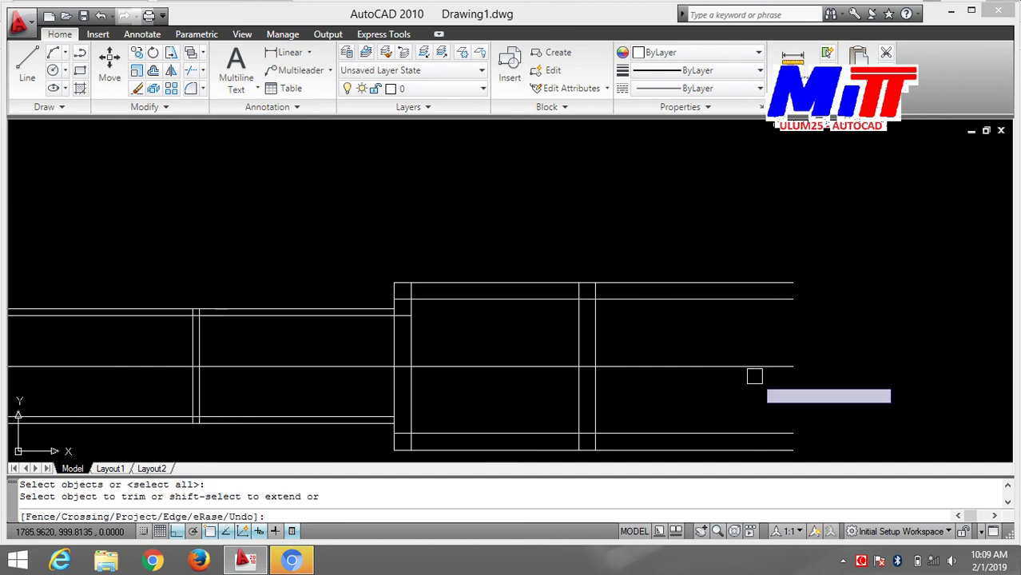
{"action": "left_click", "coordinate": [691, 284]}
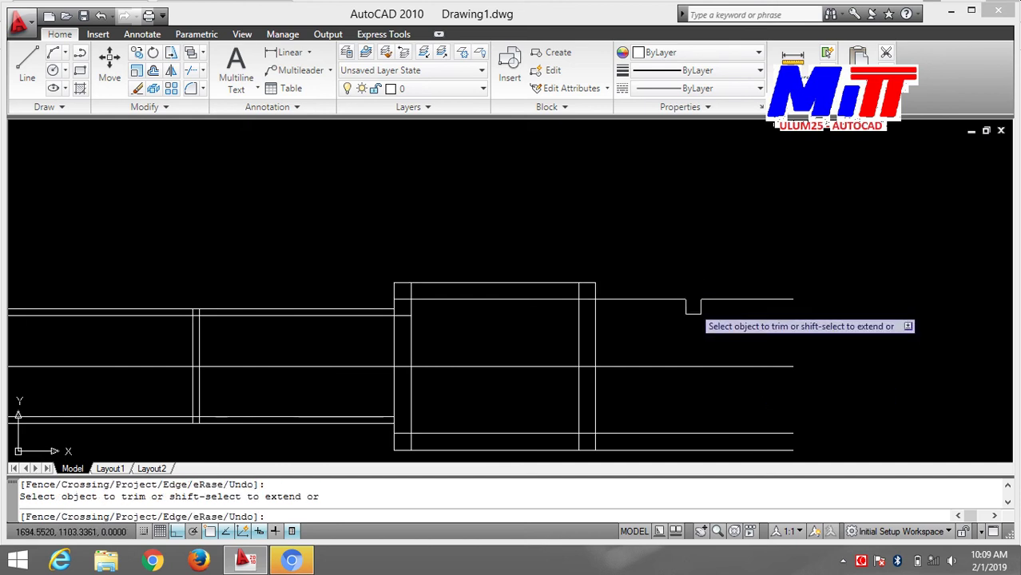
{"action": "left_click", "coordinate": [692, 300]}
{"action": "left_click", "coordinate": [691, 366]}
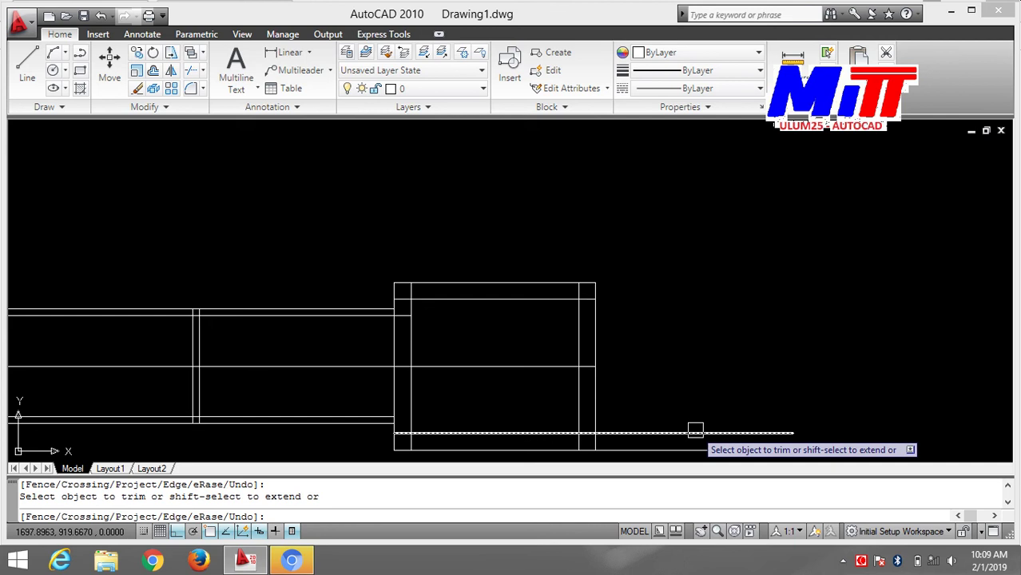
{"action": "left_click", "coordinate": [695, 432]}
- Trim the leftover stubs at the large end's lower-right and lower-left corners
{"action": "scroll", "coordinate": [598, 400], "scroll_direction": "up", "scroll_amount": 2}
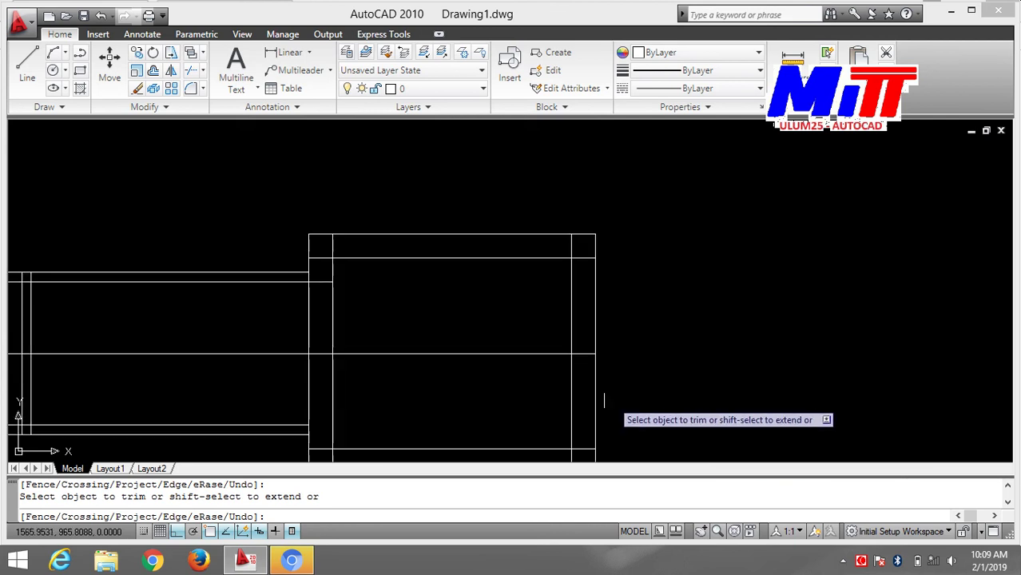
{"action": "middle_click_drag", "start_coordinate": [679, 412], "coordinate": [654, 275]}
{"action": "scroll", "coordinate": [650, 274], "scroll_direction": "up", "scroll_amount": 2}
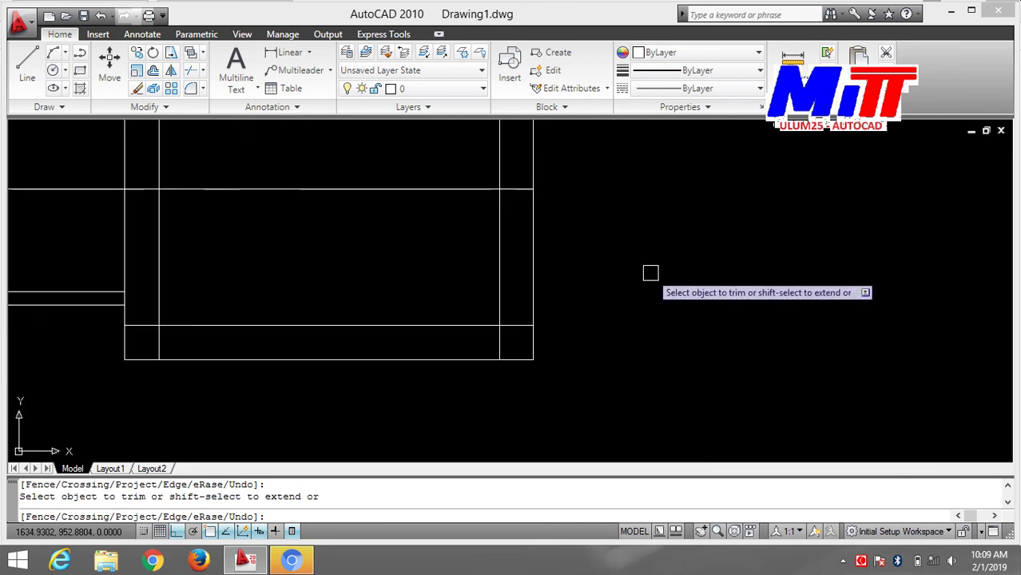
{"action": "left_click", "coordinate": [515, 326]}
{"action": "left_click", "coordinate": [502, 347]}
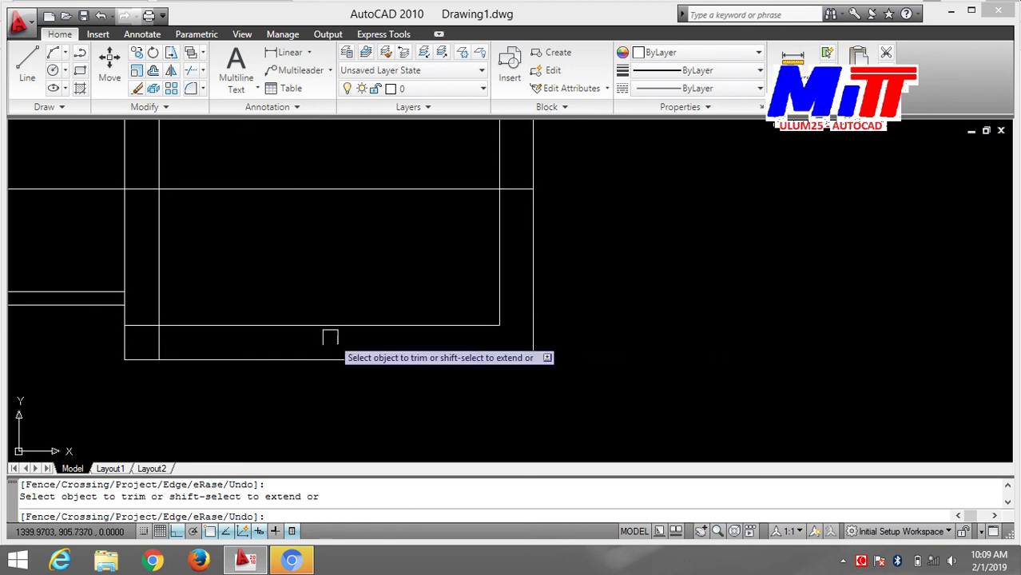
{"action": "left_click", "coordinate": [159, 345]}
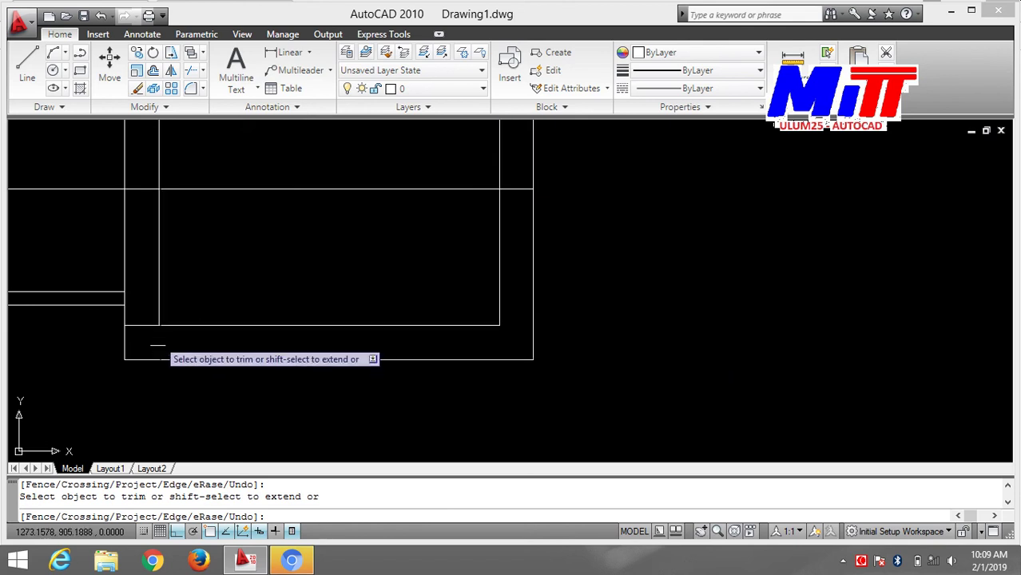
{"action": "left_click", "coordinate": [146, 326]}
- Trim the overhangs at the inner box corner and recentre the view on the large end
{"action": "scroll", "coordinate": [188, 304], "scroll_direction": "down", "scroll_amount": 2}
{"action": "scroll", "coordinate": [433, 414], "scroll_direction": "up", "scroll_amount": 2}
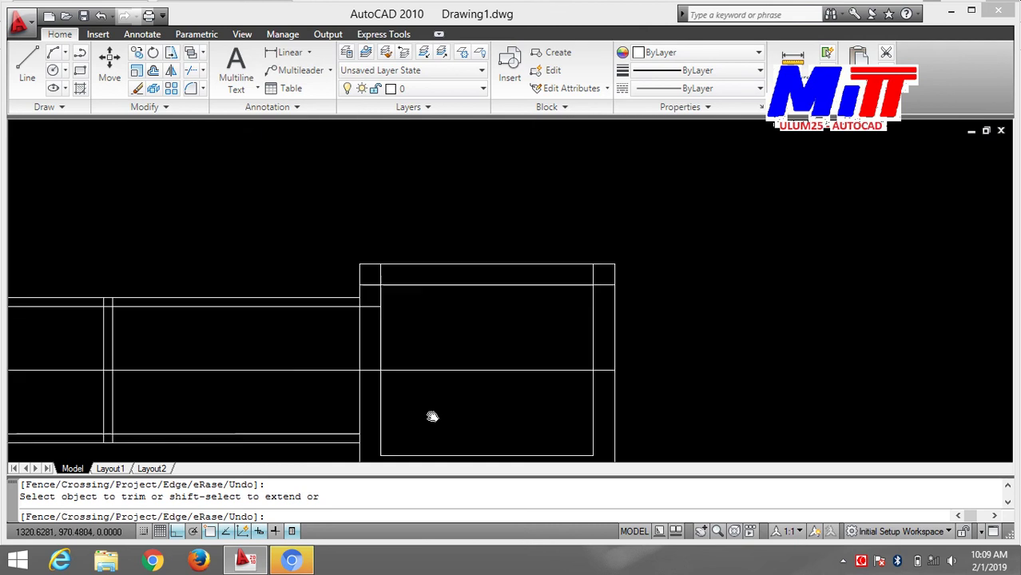
{"action": "scroll", "coordinate": [445, 392], "scroll_direction": "up", "scroll_amount": 1}
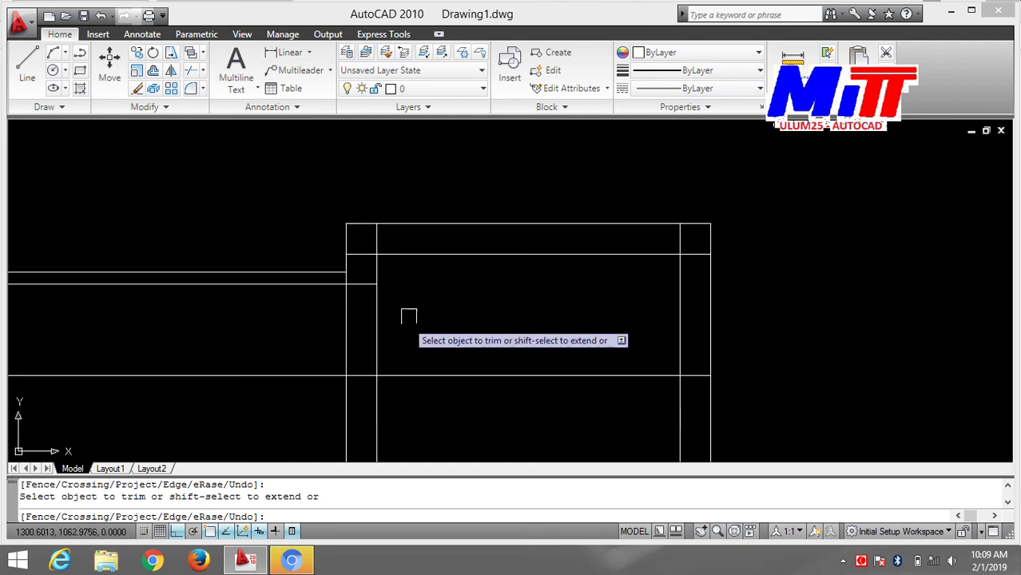
{"action": "left_click", "coordinate": [364, 281]}
{"action": "left_click", "coordinate": [364, 255]}
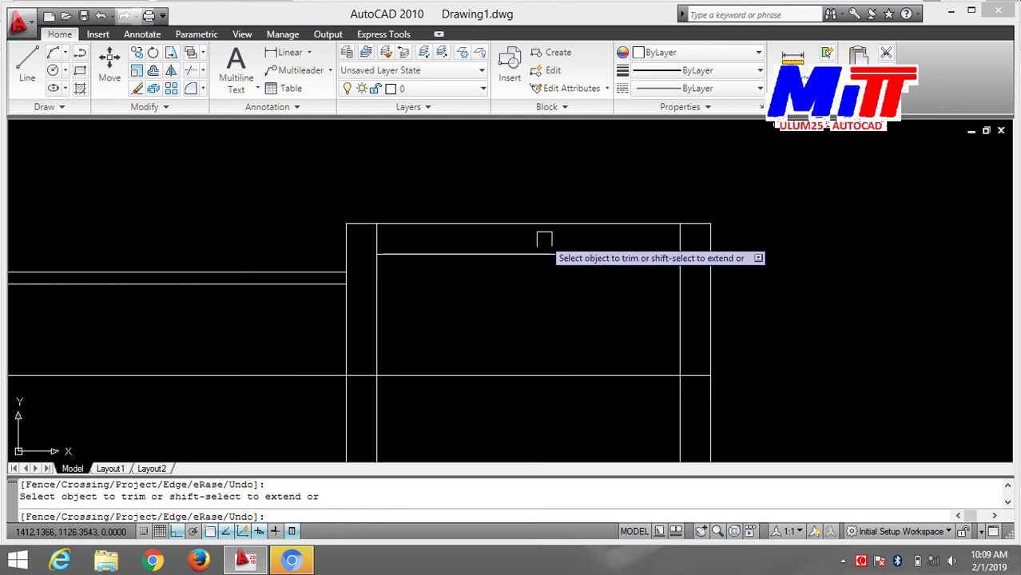
{"action": "scroll", "coordinate": [730, 253], "scroll_direction": "down", "scroll_amount": 2}
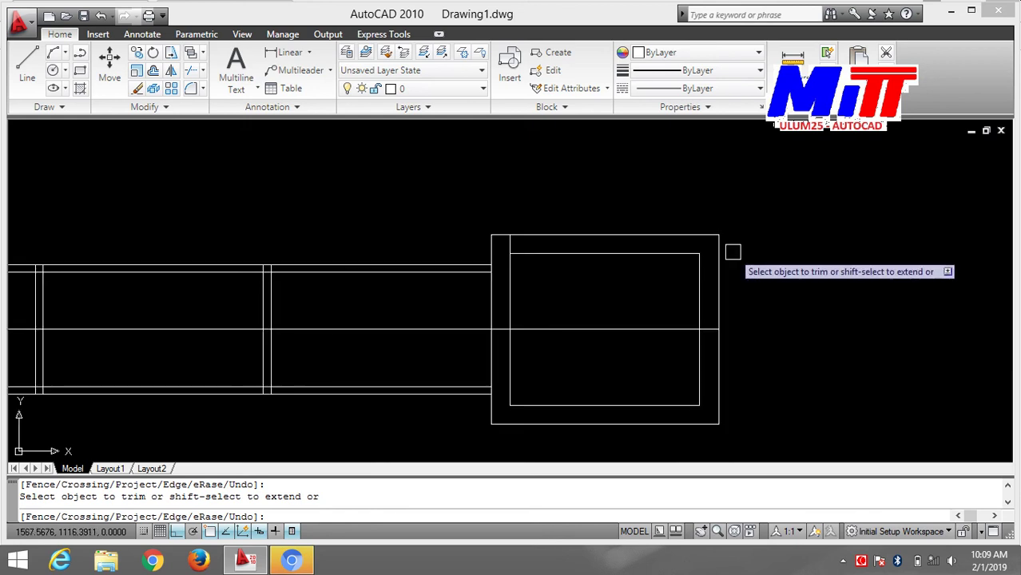
{"action": "middle_click_drag", "start_coordinate": [795, 336], "coordinate": [854, 335]}
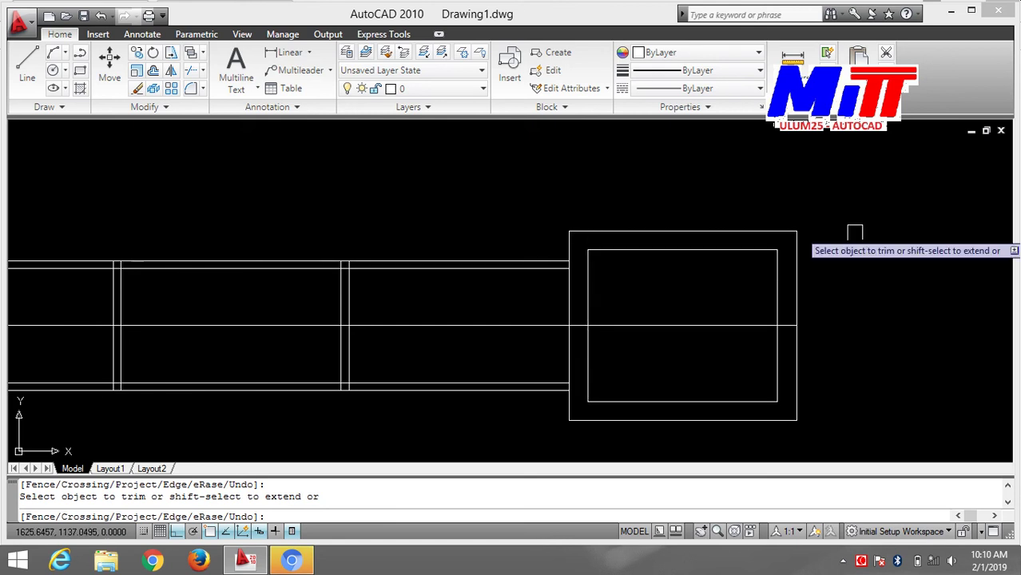
{"action": "scroll", "coordinate": [846, 241], "scroll_direction": "up", "scroll_amount": 2}
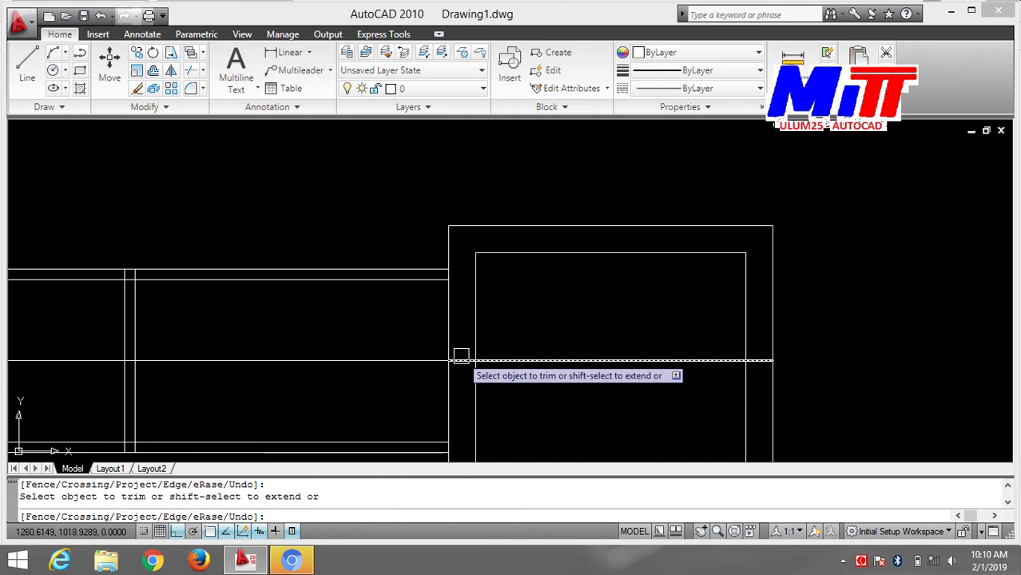
{"action": "scroll", "coordinate": [744, 335], "scroll_direction": "down", "scroll_amount": 3}
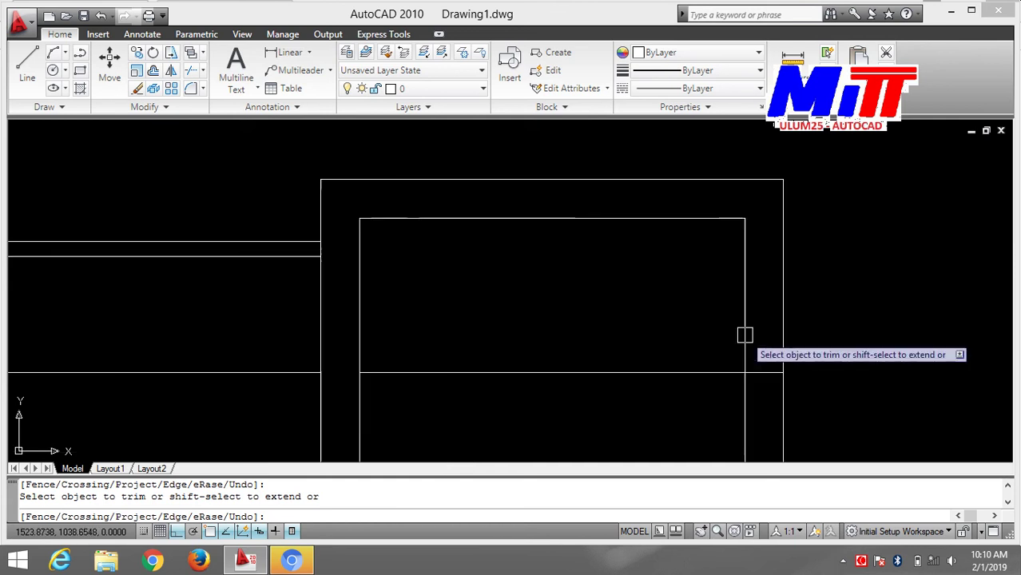
{"action": "scroll", "coordinate": [744, 335], "scroll_direction": "down", "scroll_amount": 3}
{"action": "mouse_move", "coordinate": [797, 337]}
{"action": "middle_mouse_down"}
{"action": "mouse_move", "coordinate": [593, 296]}
{"action": "mouse_move", "coordinate": [724, 297]}
{"action": "middle_mouse_up"}
{"action": "scroll", "coordinate": [587, 299], "scroll_direction": "up", "scroll_amount": 2}
{"action": "scroll", "coordinate": [589, 302], "scroll_direction": "up", "scroll_amount": 4}
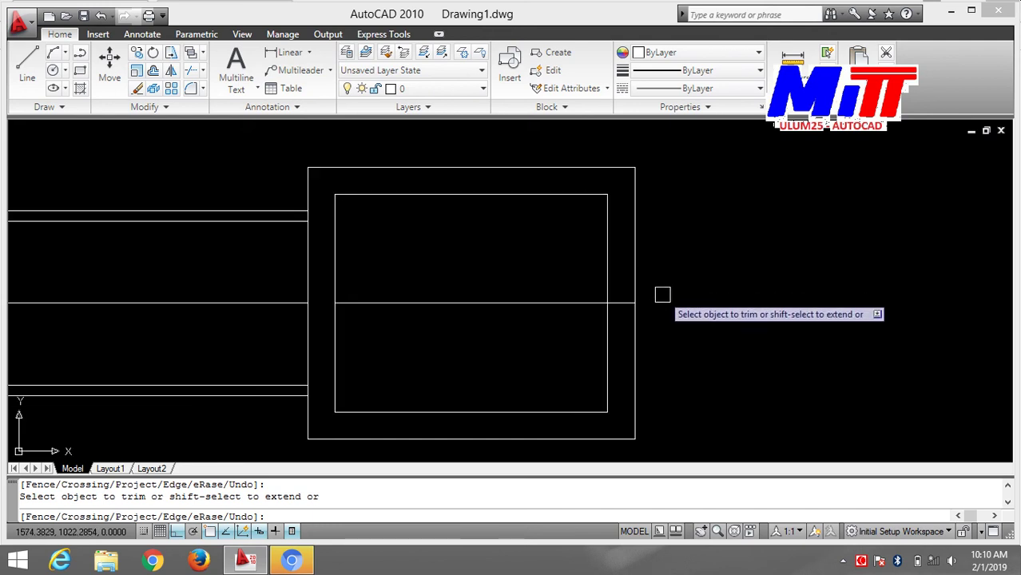
{"action": "middle_click_drag", "start_coordinate": [677, 296], "coordinate": [664, 319]}
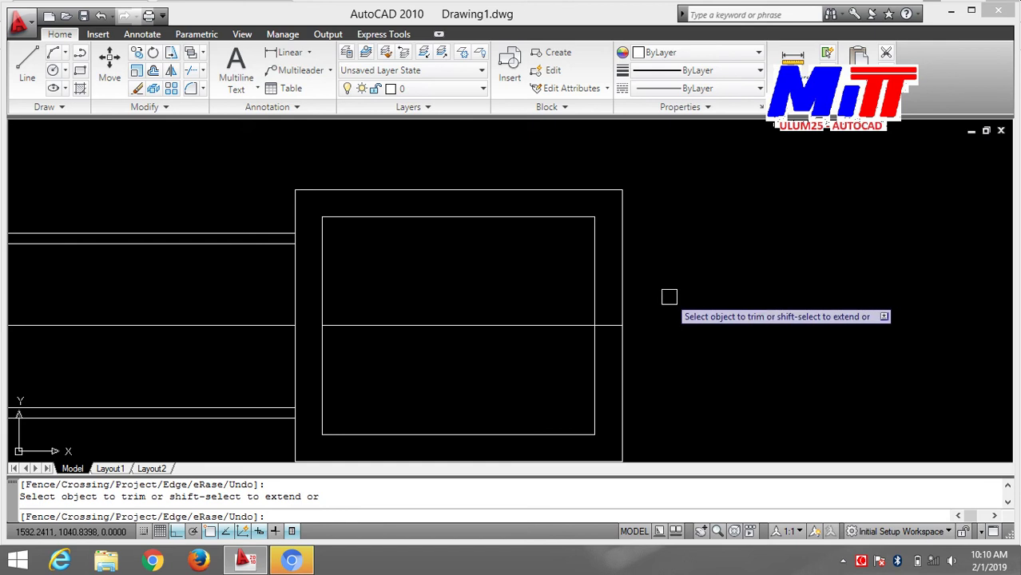
- Offset the centre line 25 (50/2) both above and below
{"action": "key", "text": "Escape"}
{"action": "type", "text": "o"}
{"action": "key", "text": "Return"}
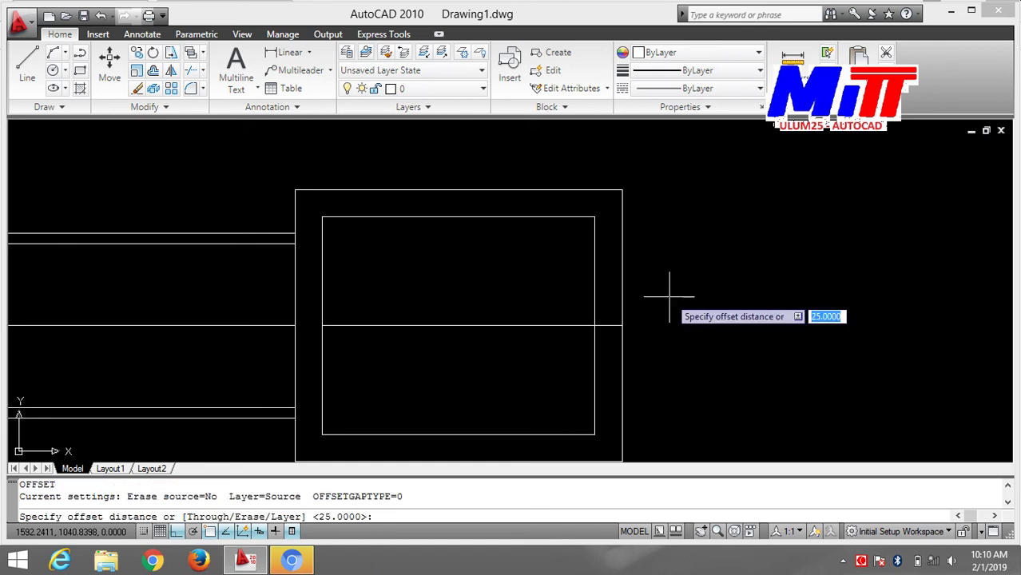
{"action": "type", "text": "50/2"}
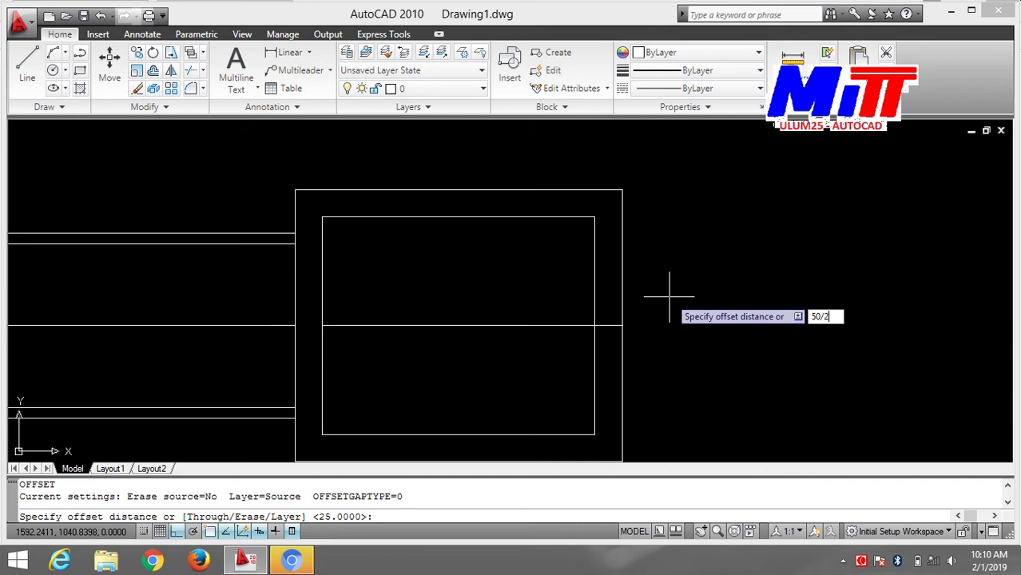
{"action": "key", "text": "Return"}
{"action": "left_click", "coordinate": [563, 325]}
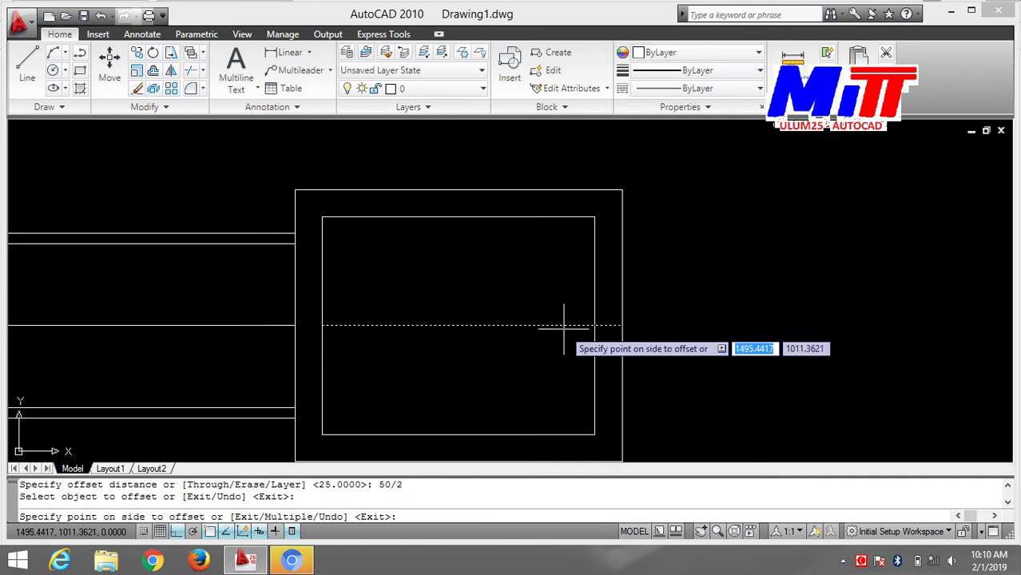
{"action": "left_click", "coordinate": [561, 319]}
{"action": "left_click", "coordinate": [564, 326]}
{"action": "left_click", "coordinate": [700, 335]}
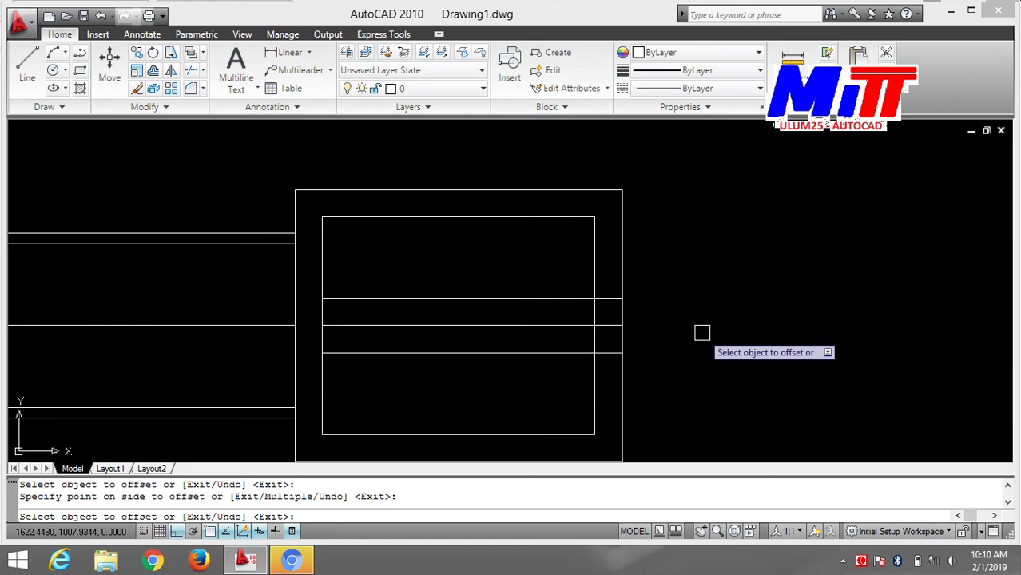
{"action": "key", "text": "Escape"}
- Offset the centre line 35 (70/2) both above and below
{"action": "type", "text": "o"}
{"action": "key", "text": "Return"}
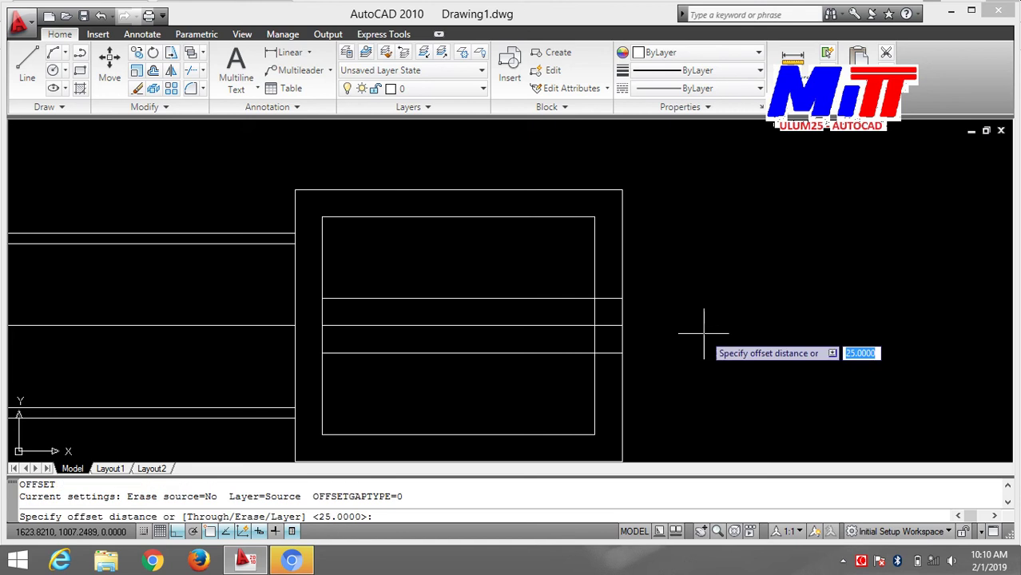
{"action": "type", "text": "70/2"}
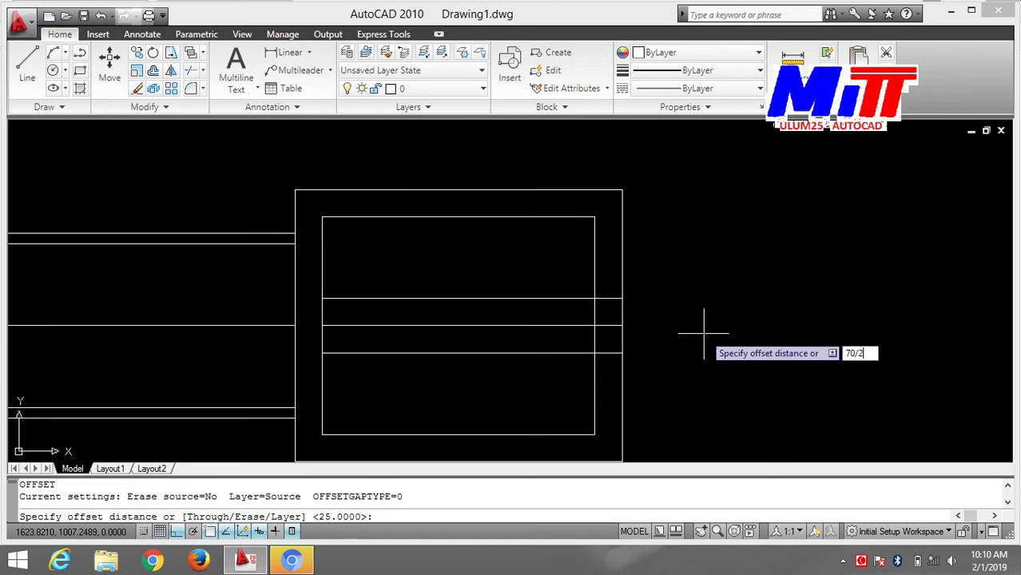
{"action": "key", "text": "Return"}
{"action": "left_click", "coordinate": [591, 326]}
{"action": "left_click", "coordinate": [558, 275]}
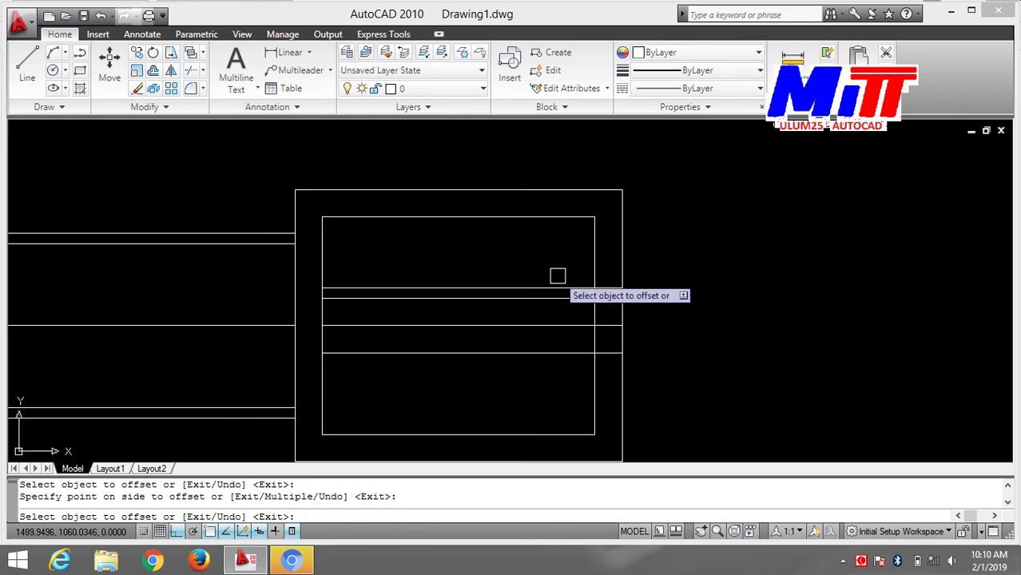
{"action": "left_click", "coordinate": [565, 325]}
{"action": "left_click", "coordinate": [556, 360]}
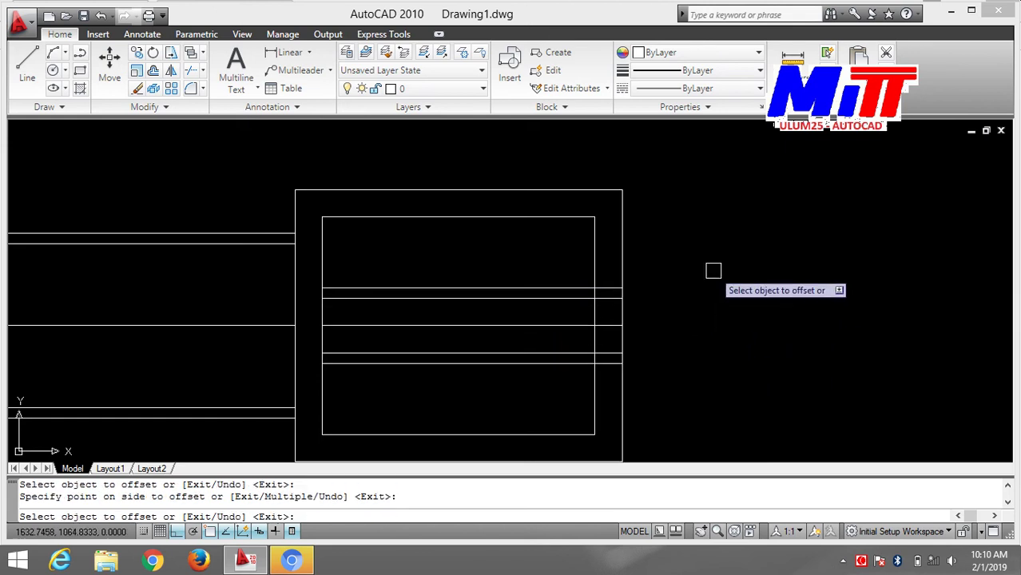
{"action": "key", "text": "Escape"}
- Offset the inner rectangle's right edge 3 units inward
{"action": "type", "text": "o"}
{"action": "key", "text": "Return"}
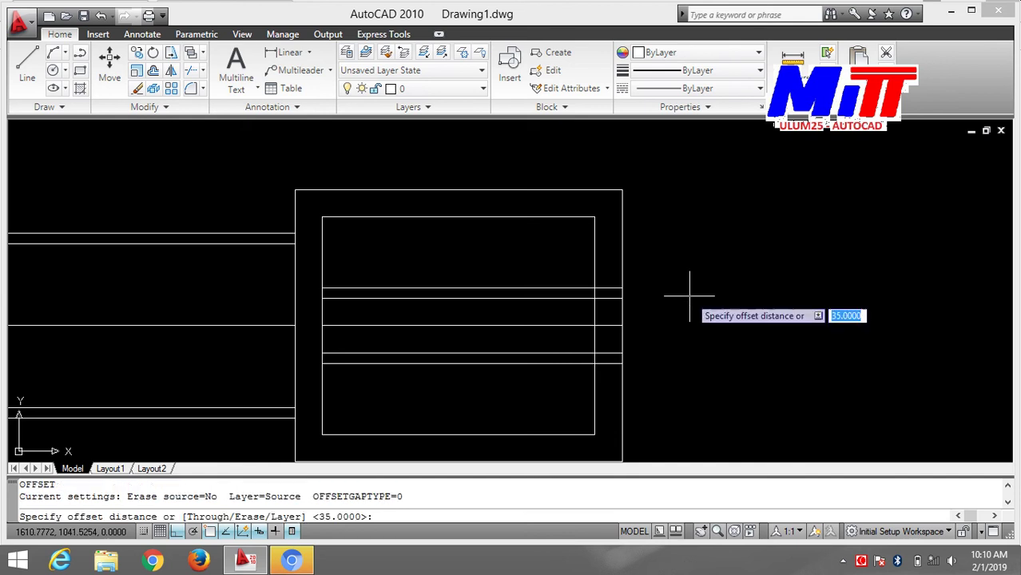
{"action": "type", "text": "3"}
{"action": "key", "text": "Return"}
{"action": "left_click", "coordinate": [594, 280]}
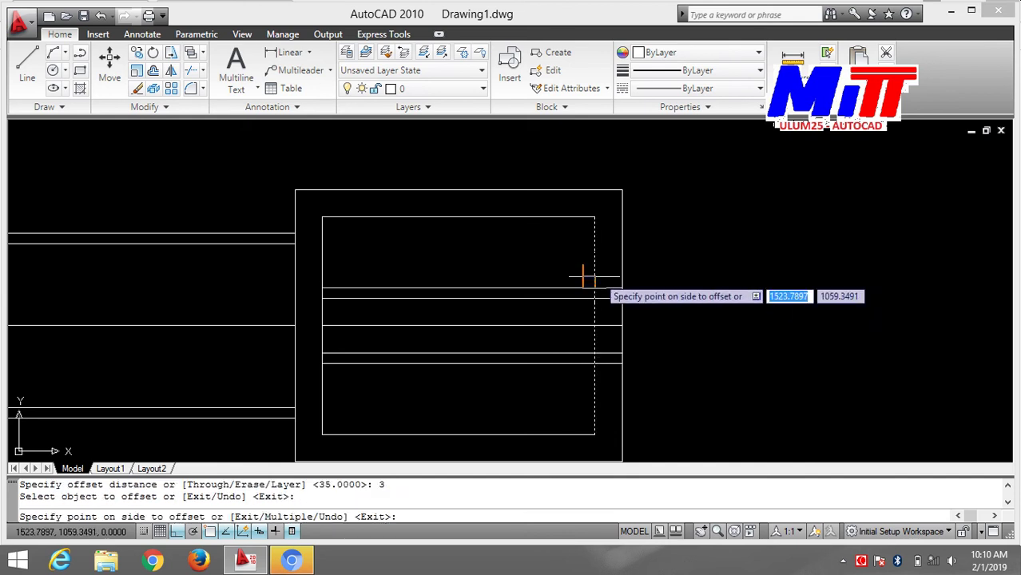
{"action": "left_click", "coordinate": [583, 273]}
- Offset the vertical line 30 units to its left
{"action": "key", "text": "Escape"}
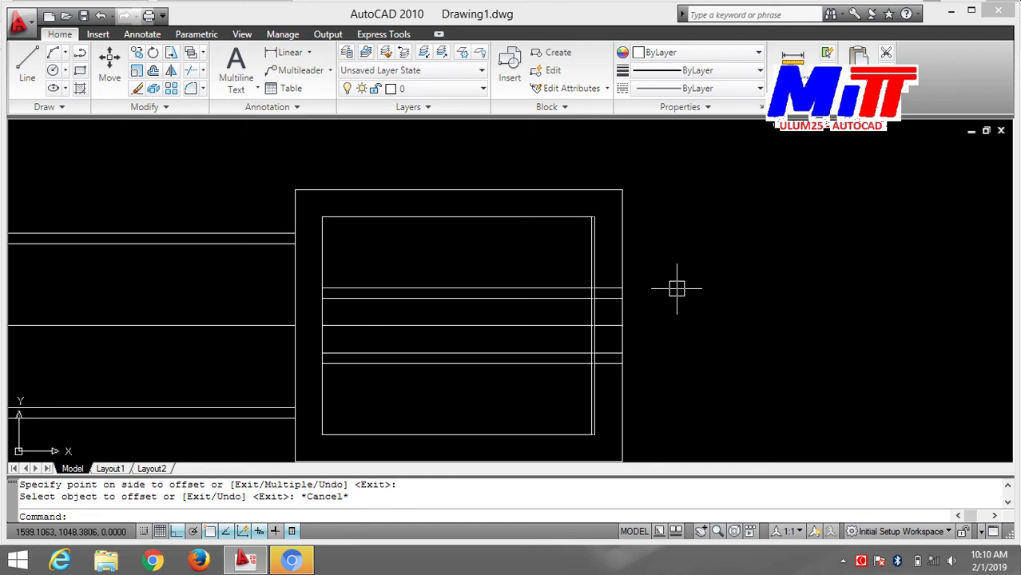
{"action": "type", "text": "o"}
{"action": "key", "text": "Return"}
{"action": "type", "text": "30"}
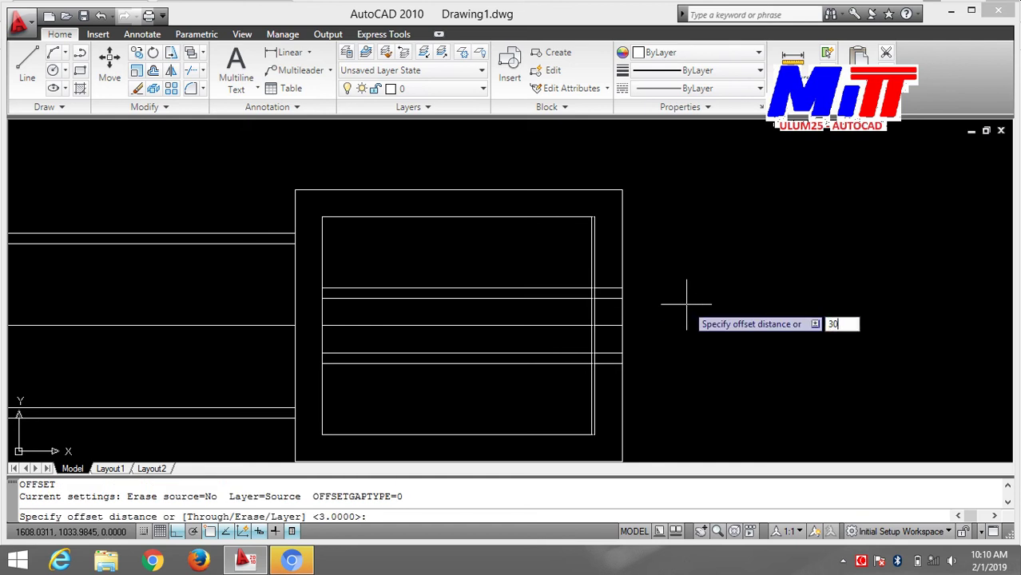
{"action": "key", "text": "Return"}
{"action": "scroll", "coordinate": [636, 284], "scroll_direction": "up", "scroll_amount": 2}
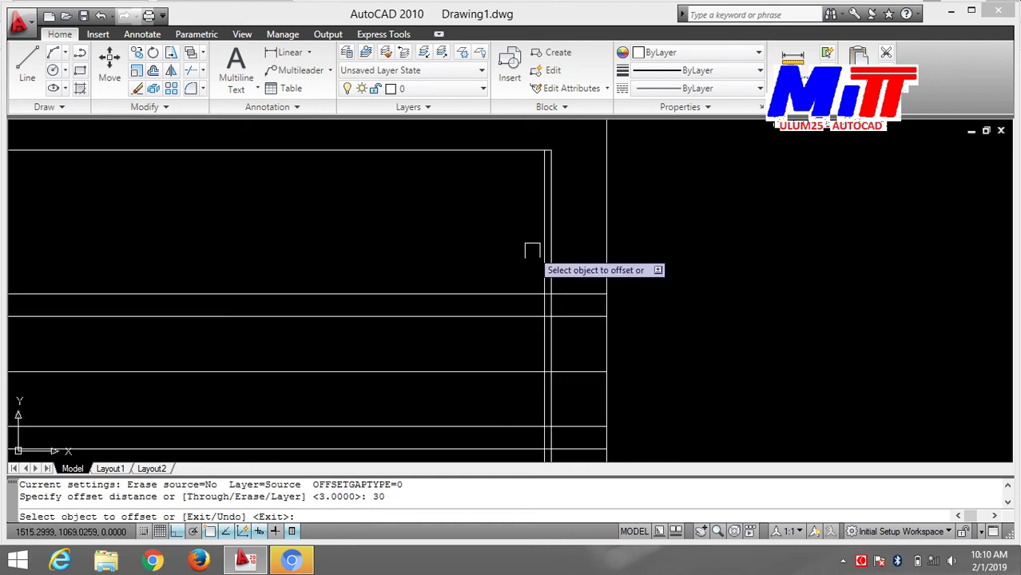
{"action": "left_click", "coordinate": [540, 255]}
{"action": "left_click", "coordinate": [527, 257]}
{"action": "scroll", "coordinate": [592, 264], "scroll_direction": "down", "scroll_amount": 2}
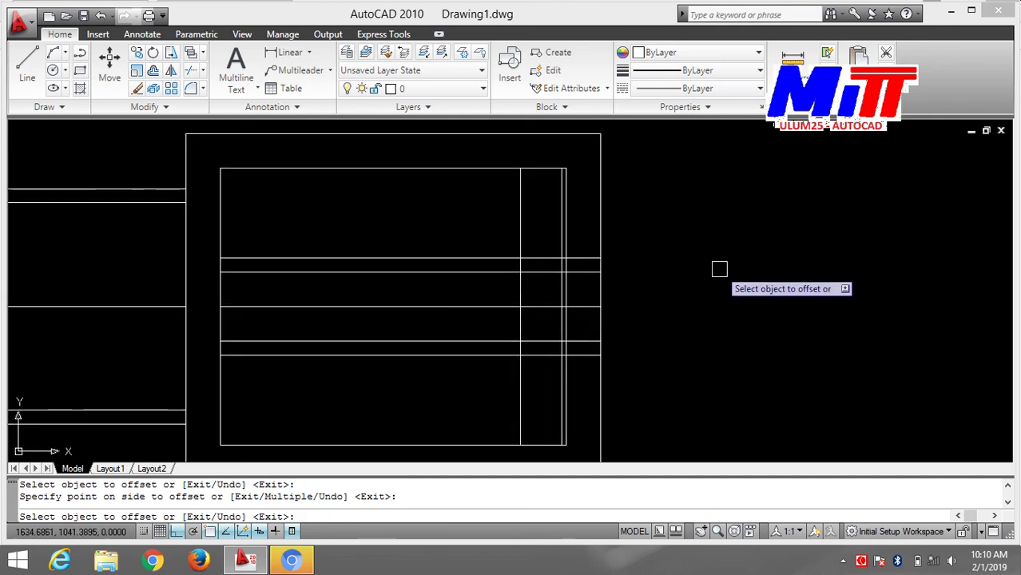
{"action": "scroll", "coordinate": [719, 268], "scroll_direction": "up", "scroll_amount": 2}
{"action": "scroll", "coordinate": [719, 268], "scroll_direction": "down", "scroll_amount": 3}
{"action": "mouse_move", "coordinate": [720, 269]}
{"action": "middle_mouse_down"}
{"action": "mouse_move", "coordinate": [902, 254]}
{"action": "mouse_move", "coordinate": [895, 303]}
{"action": "middle_mouse_up"}
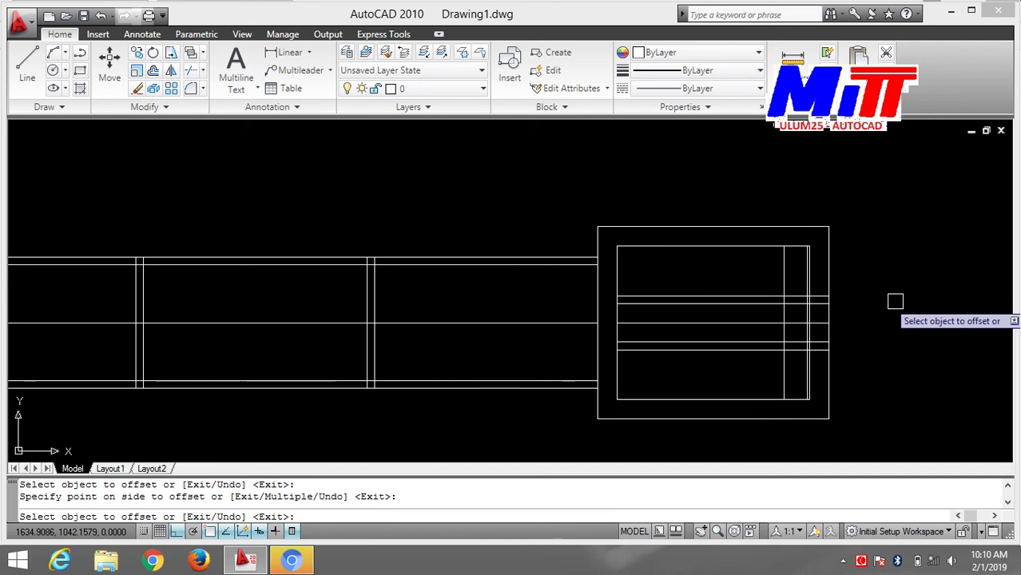
{"action": "scroll", "coordinate": [565, 285], "scroll_direction": "up", "scroll_amount": 3}
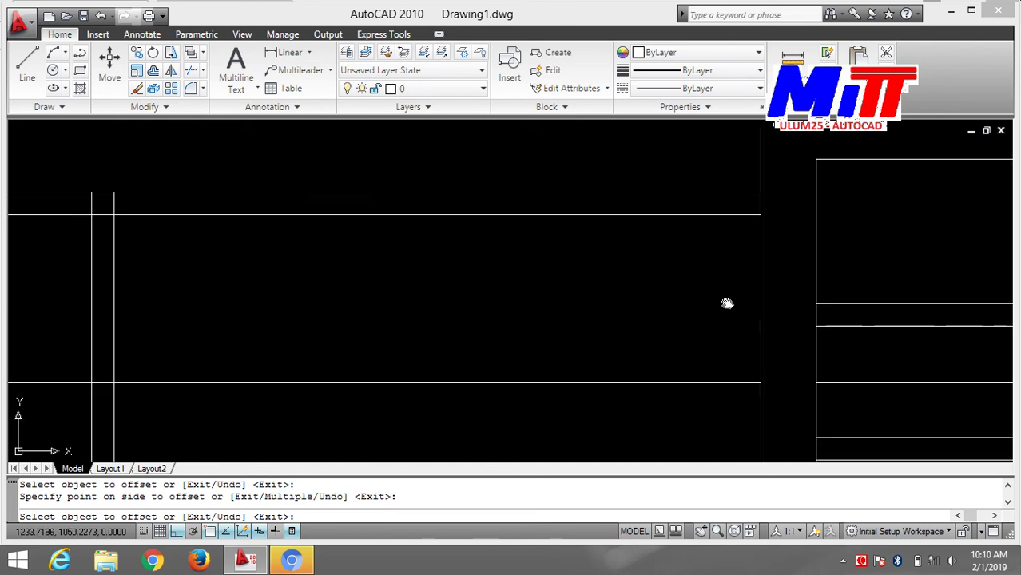
{"action": "mouse_move", "coordinate": [727, 303]}
{"action": "middle_mouse_down"}
{"action": "mouse_move", "coordinate": [640, 285]}
{"action": "mouse_move", "coordinate": [364, 278]}
{"action": "middle_mouse_up"}
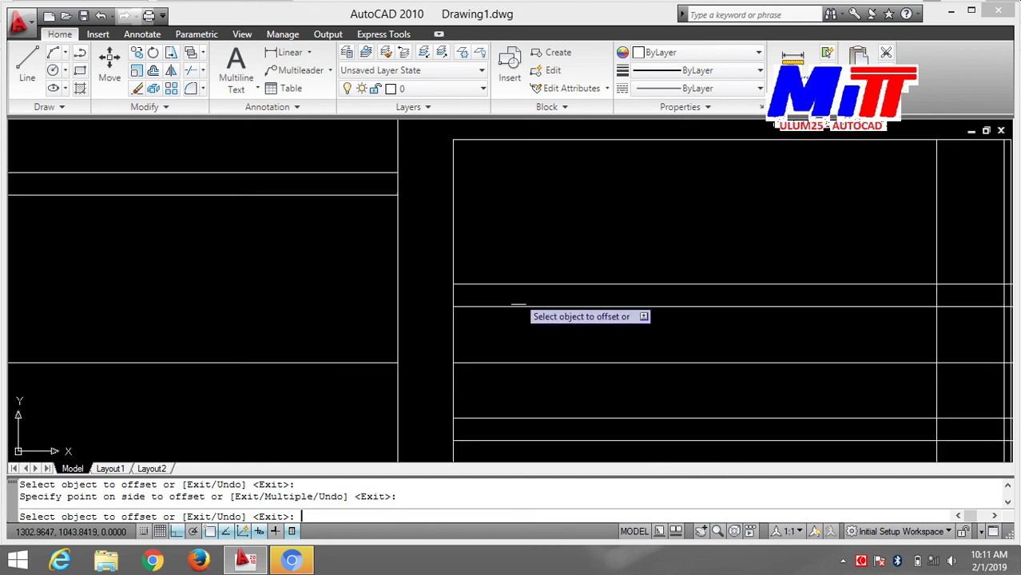
- Offset the large end's left vertical line 20 units inward
{"action": "key", "text": "Escape"}
{"action": "type", "text": "o"}
{"action": "key", "text": "Return"}
{"action": "type", "text": "20"}
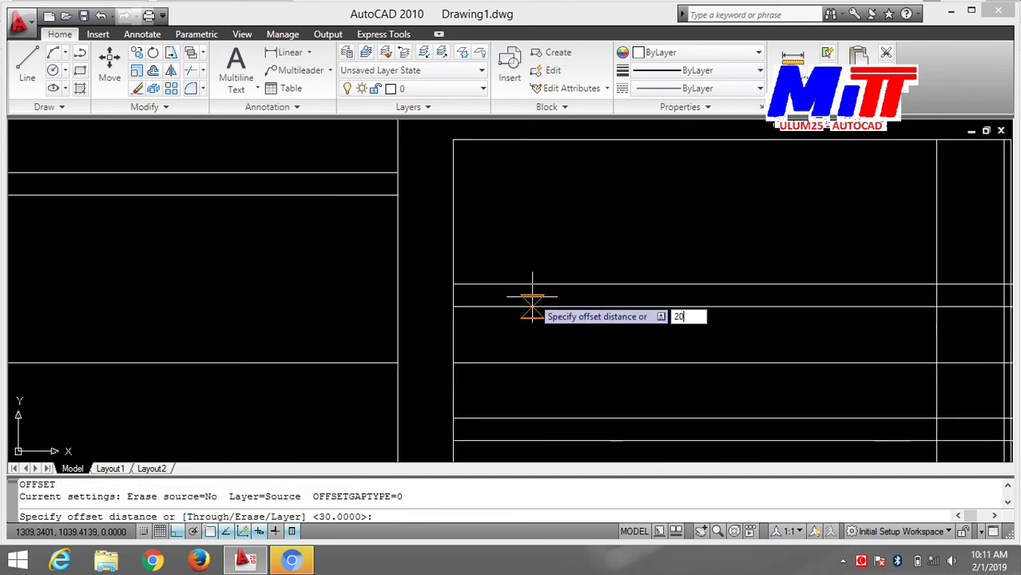
{"action": "key", "text": "Return"}
{"action": "left_click", "coordinate": [455, 254]}
{"action": "left_click", "coordinate": [497, 250]}
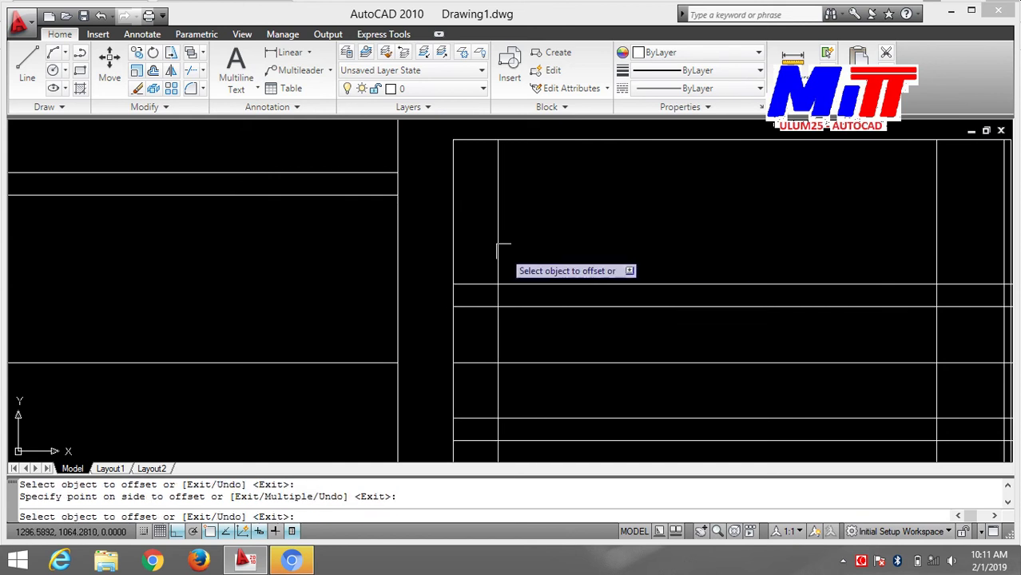
{"action": "scroll", "coordinate": [497, 250], "scroll_direction": "down", "scroll_amount": 3}
{"action": "scroll", "coordinate": [619, 280], "scroll_direction": "up", "scroll_amount": 1}
{"action": "scroll", "coordinate": [613, 278], "scroll_direction": "up", "scroll_amount": 2}
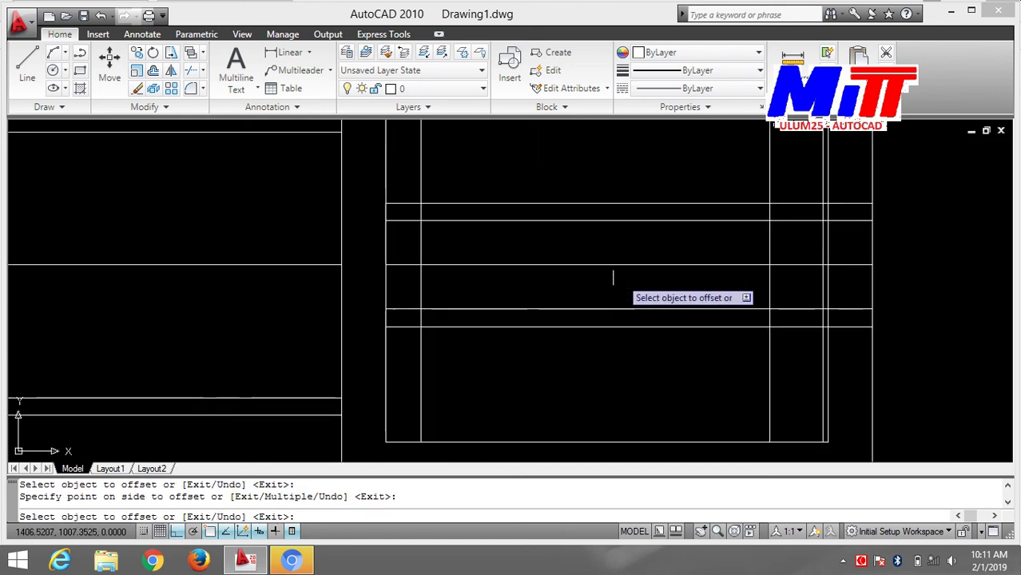
{"action": "scroll", "coordinate": [614, 278], "scroll_direction": "up", "scroll_amount": 1}
{"action": "scroll", "coordinate": [534, 300], "scroll_direction": "down", "scroll_amount": 1}
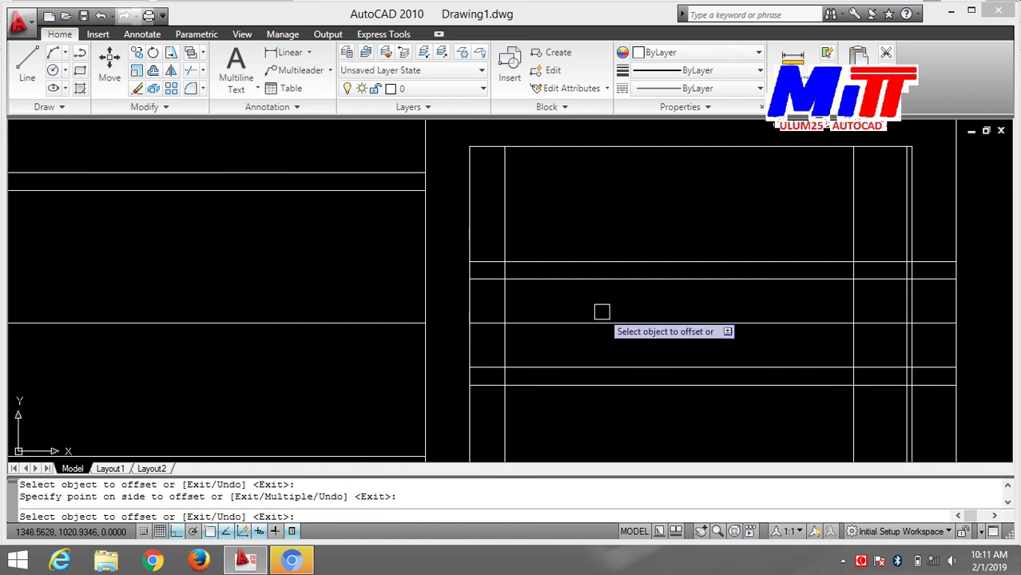
- Draw circles of radius 9 and 12 centred on the construction-line intersection
{"action": "key", "text": "Escape"}
{"action": "type", "text": "c"}
{"action": "key", "text": "Return"}
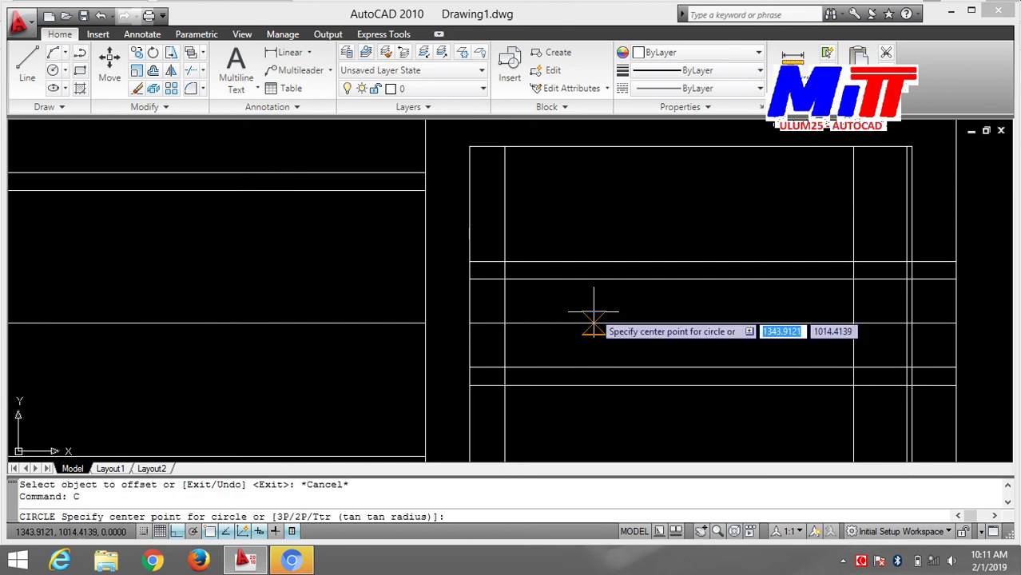
{"action": "left_click", "coordinate": [504, 324]}
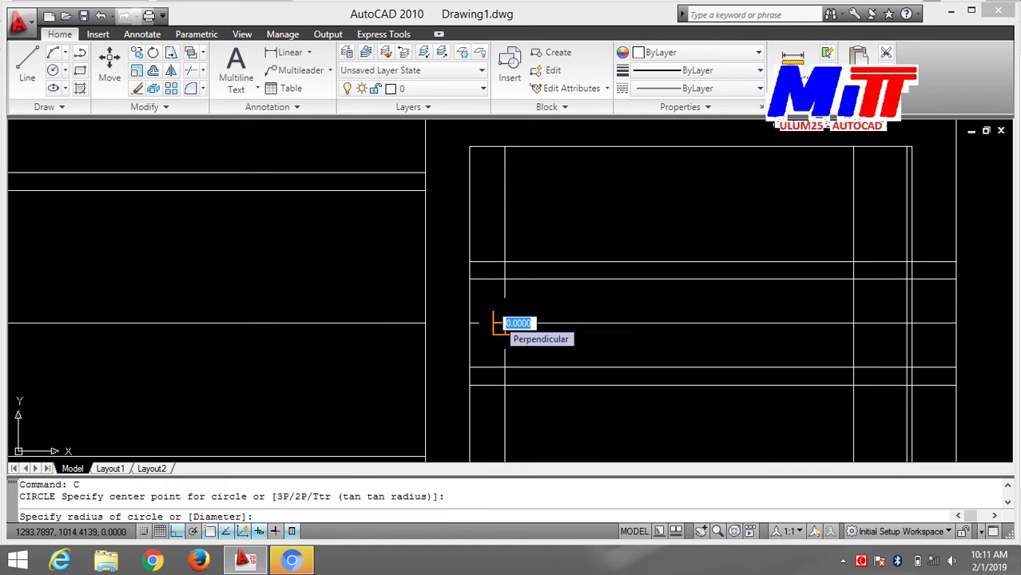
{"action": "type", "text": "9"}
{"action": "key", "text": "Return"}
{"action": "key", "text": "Return"}
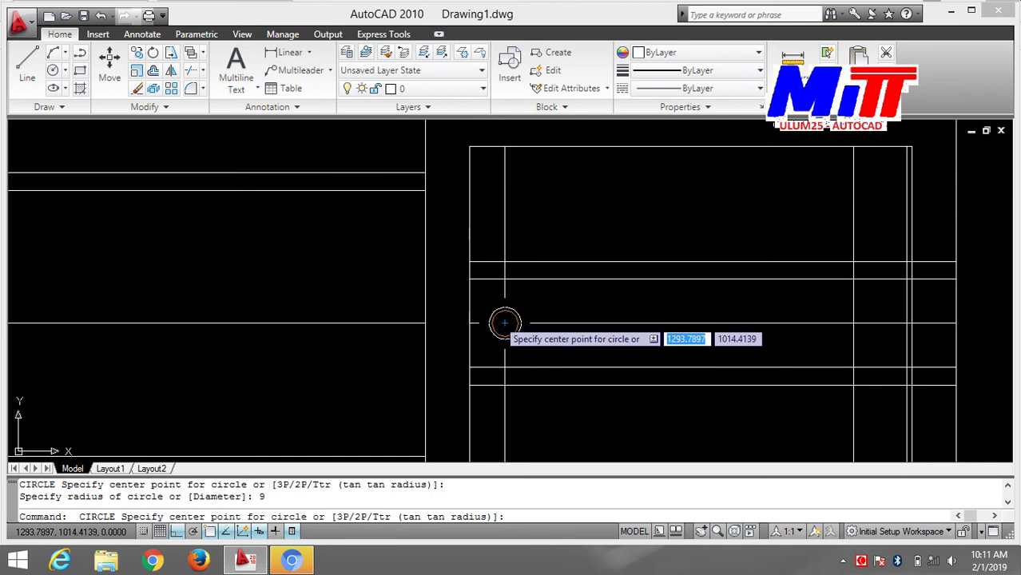
{"action": "left_click", "coordinate": [504, 323]}
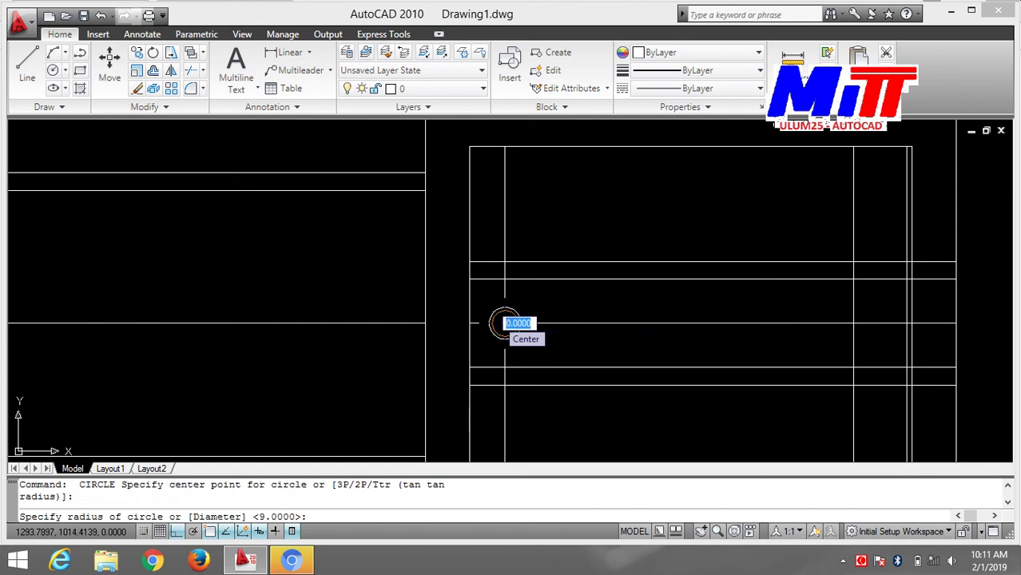
{"action": "type", "text": "12"}
{"action": "key", "text": "Return"}
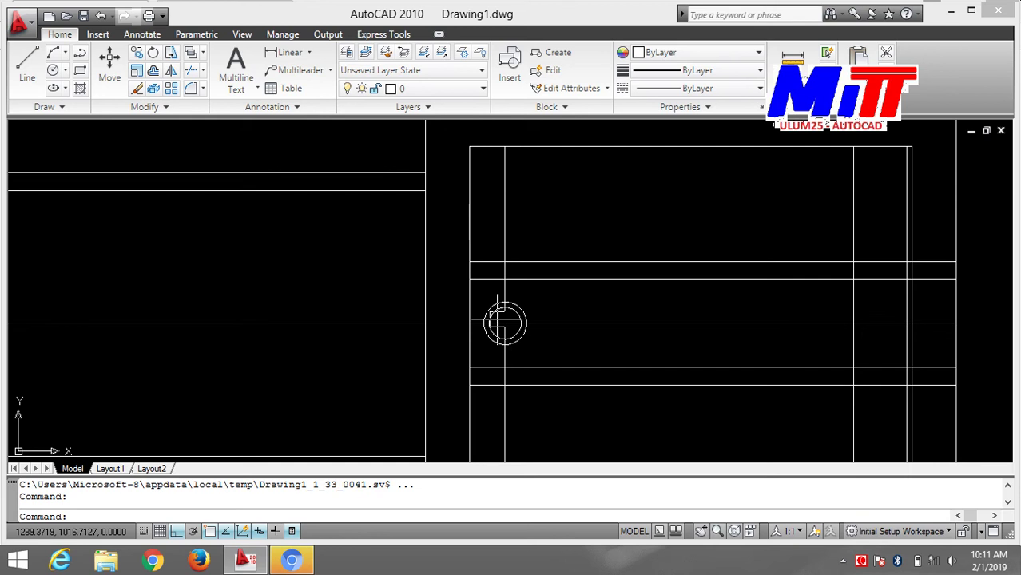
- Add concentric circles of radius 24 and 29 at the same centre
{"action": "key", "text": "Return"}
{"action": "left_click", "coordinate": [504, 322]}
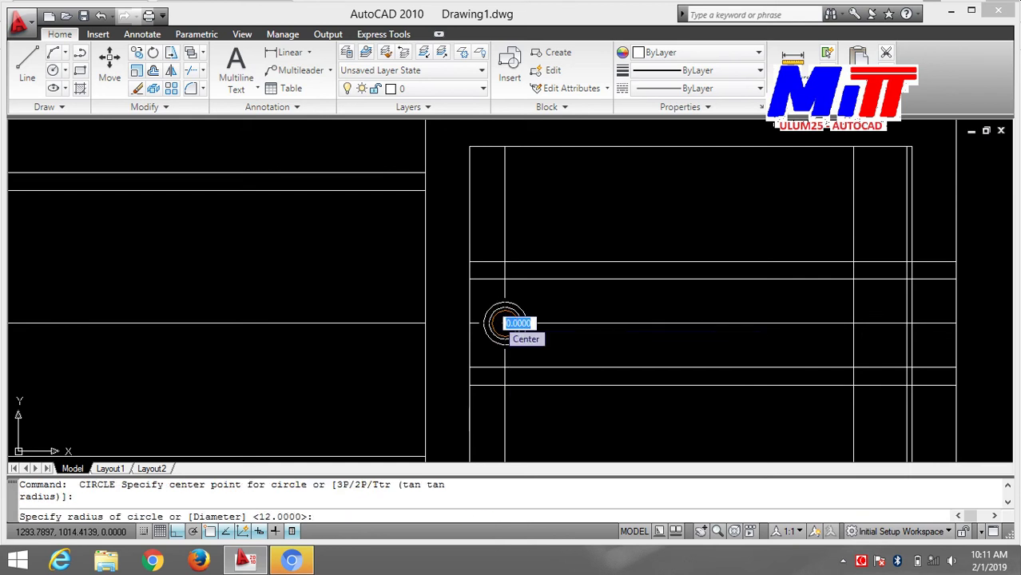
{"action": "type", "text": "24"}
{"action": "key", "text": "Return"}
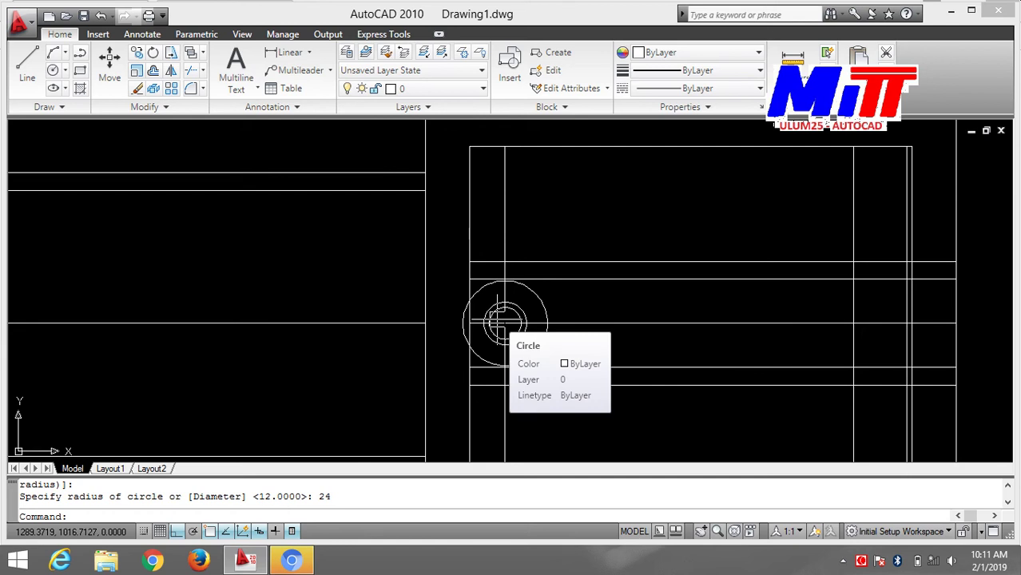
{"action": "key", "text": "Return"}
{"action": "left_click", "coordinate": [504, 323]}
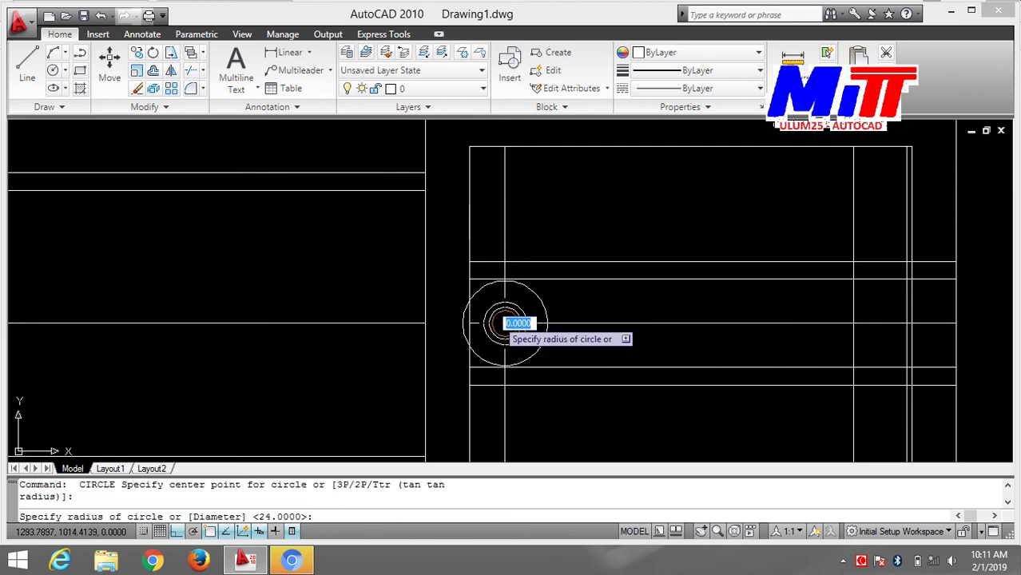
{"action": "type", "text": "2"}
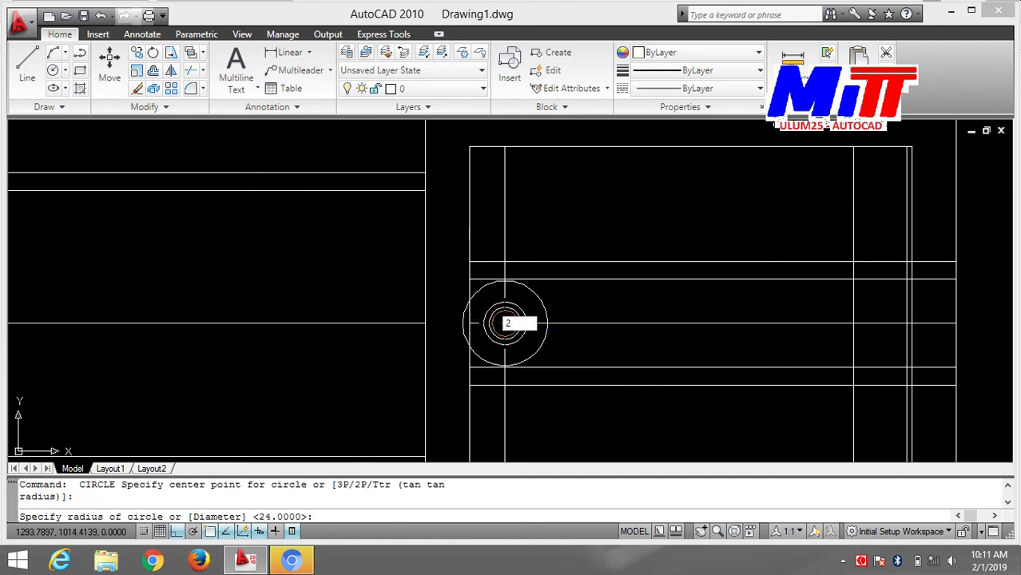
{"action": "type", "text": "9"}
{"action": "key", "text": "Return"}
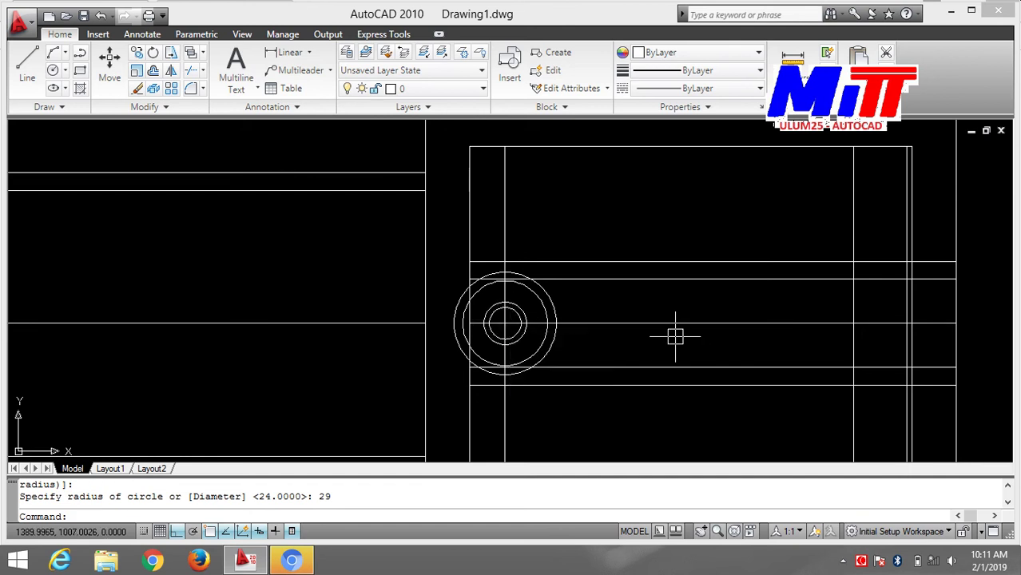
- Start a line from the edge of the circles
{"action": "scroll", "coordinate": [674, 336], "scroll_direction": "up", "scroll_amount": 2}
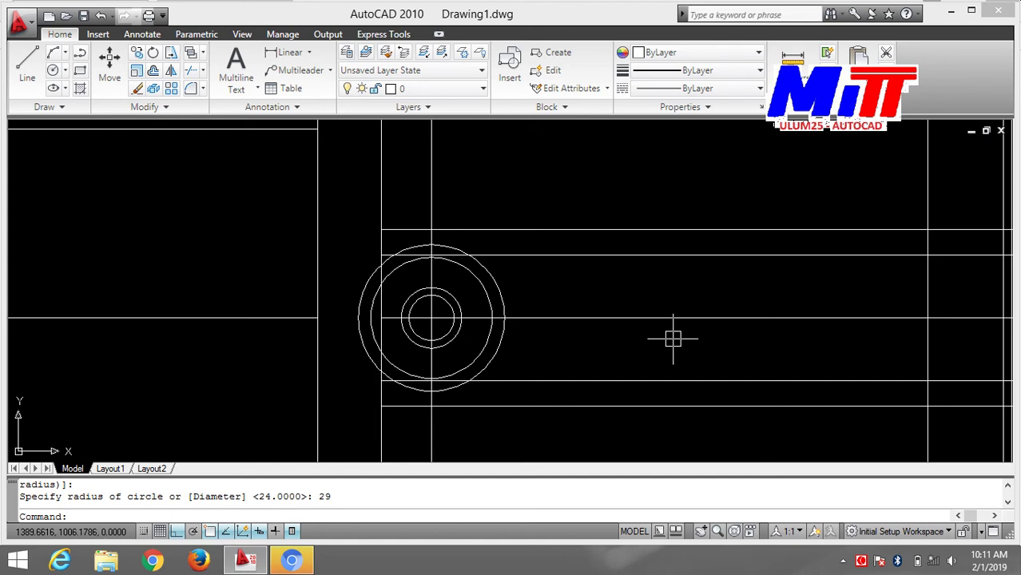
{"action": "middle_click_drag", "start_coordinate": [692, 324], "coordinate": [611, 321]}
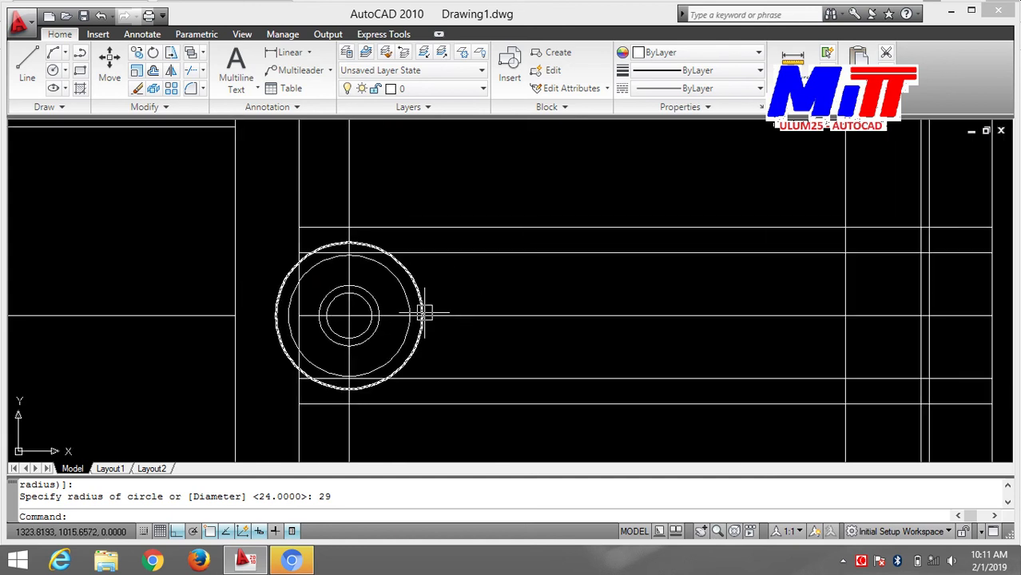
{"action": "key", "text": "Escape"}
{"action": "type", "text": "L"}
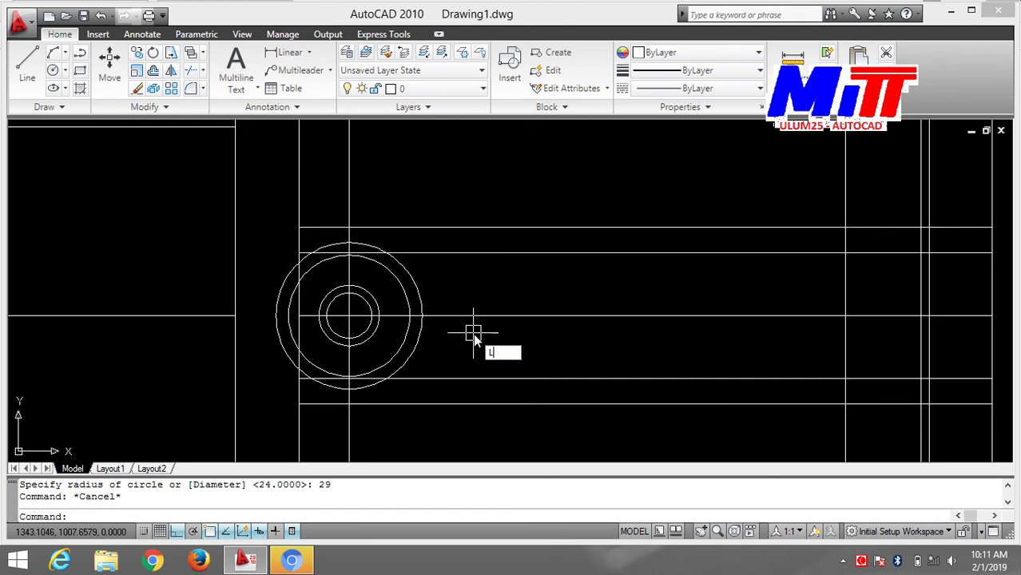
{"action": "key", "text": "Return"}
{"action": "left_click", "coordinate": [422, 316]}
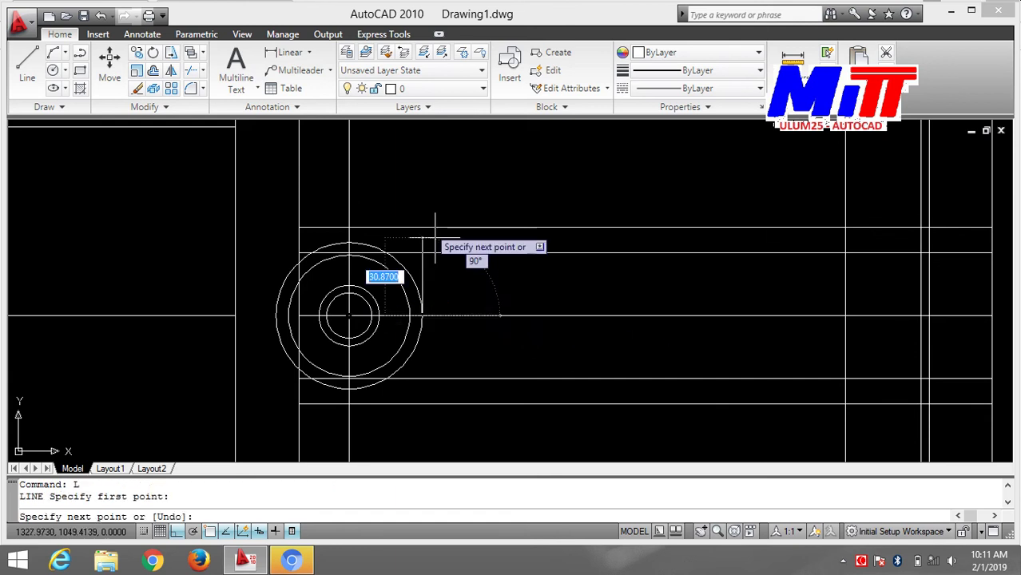
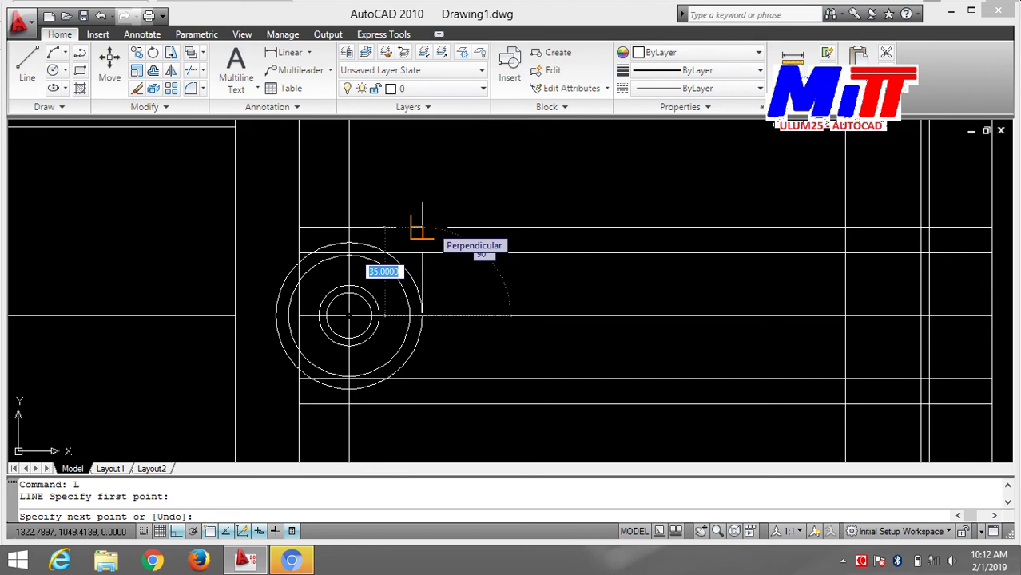
- Draw vertical lines from the outer circle's edge, perpendicular to the upper and lower edges
{"action": "left_click", "coordinate": [422, 230]}
{"action": "key", "text": "Escape"}
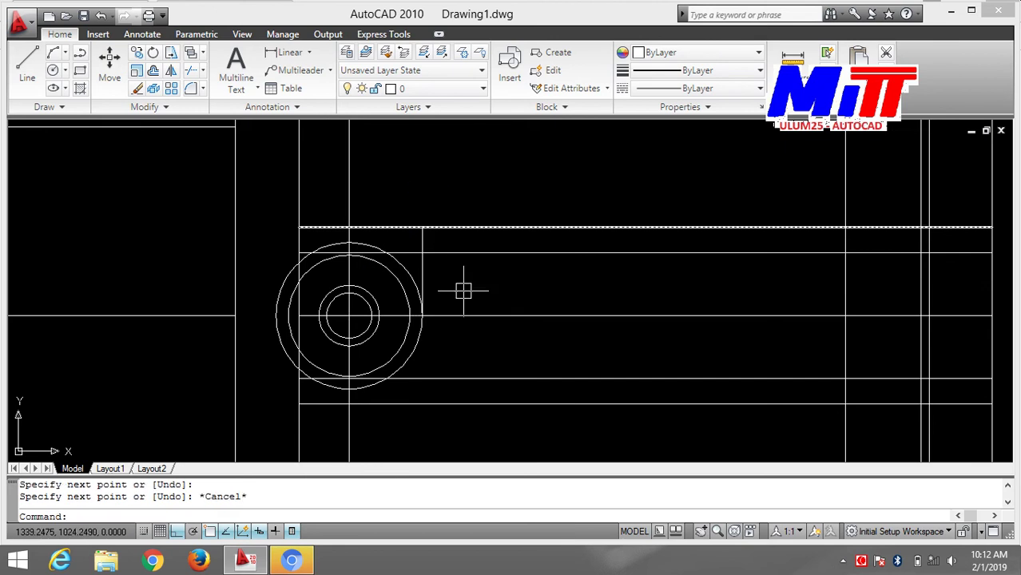
{"action": "key", "text": "Return"}
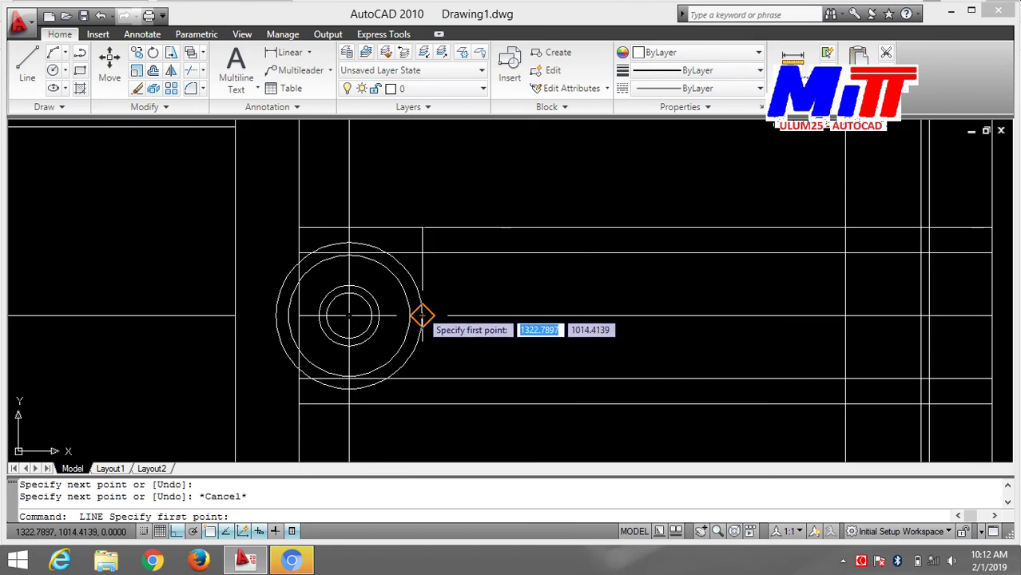
{"action": "left_click", "coordinate": [421, 315]}
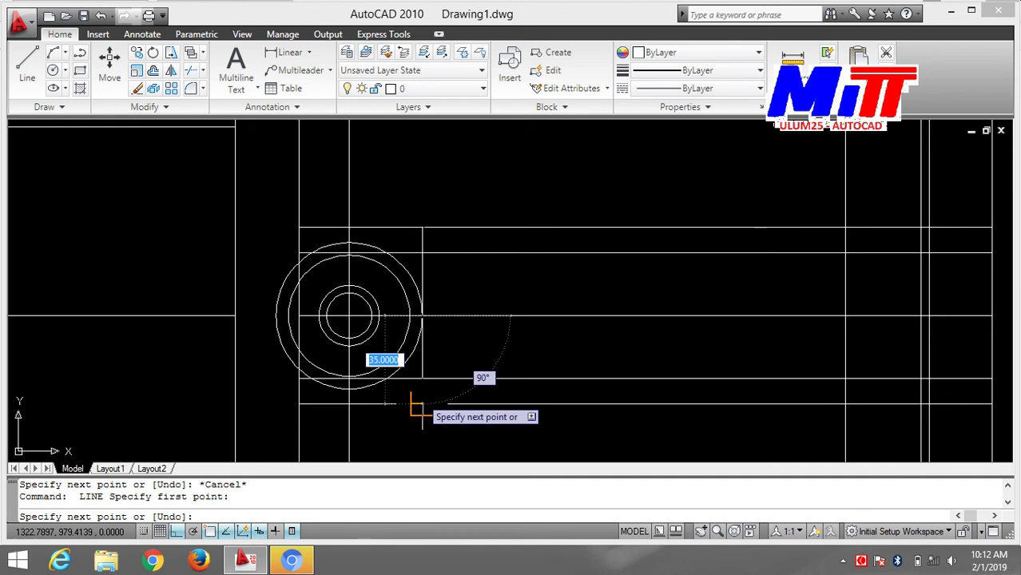
{"action": "left_click", "coordinate": [422, 403]}
{"action": "key", "text": "Escape"}
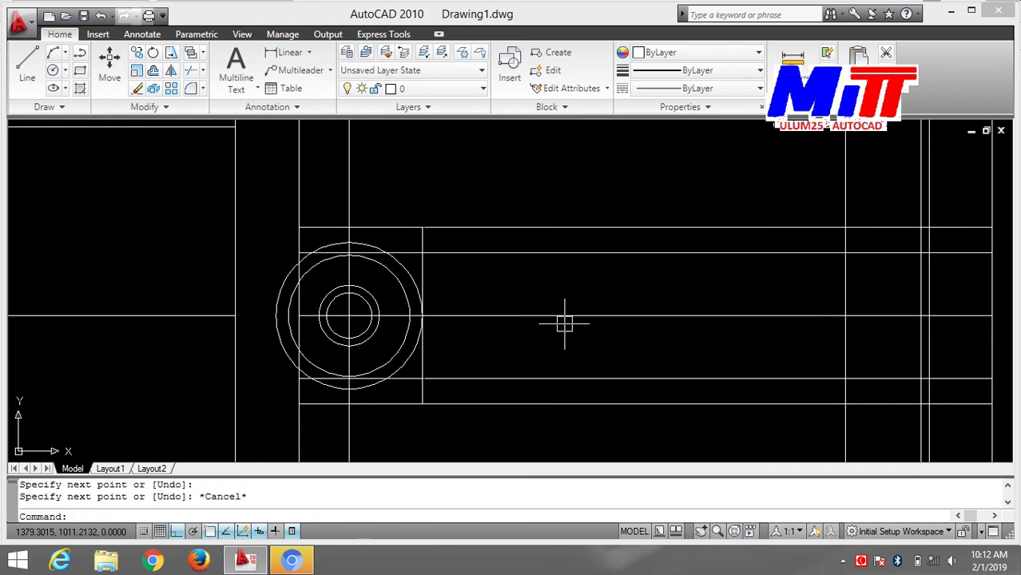
- Offset both vertical lines 30 units to the right
{"action": "type", "text": "O"}
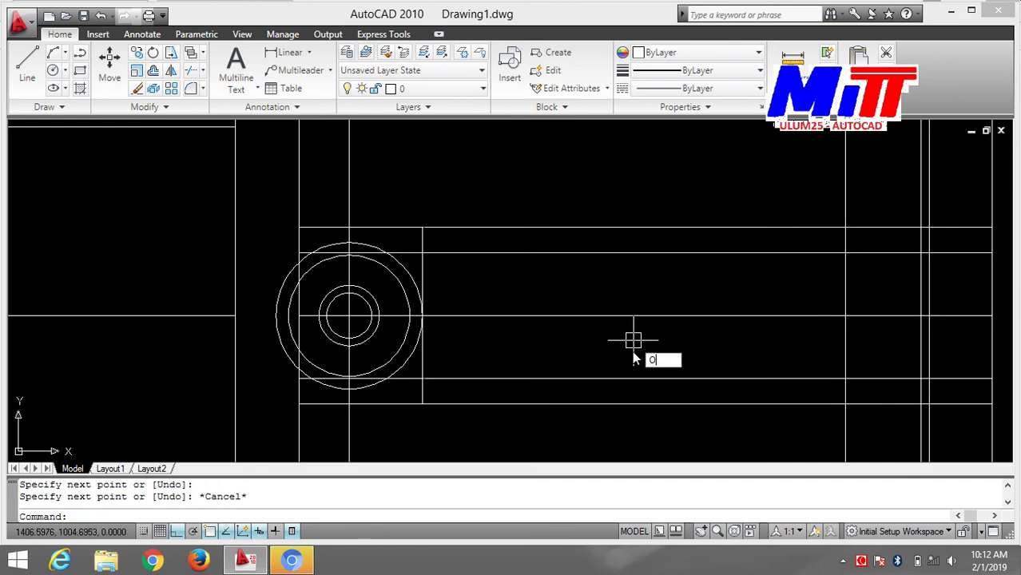
{"action": "key", "text": "Return"}
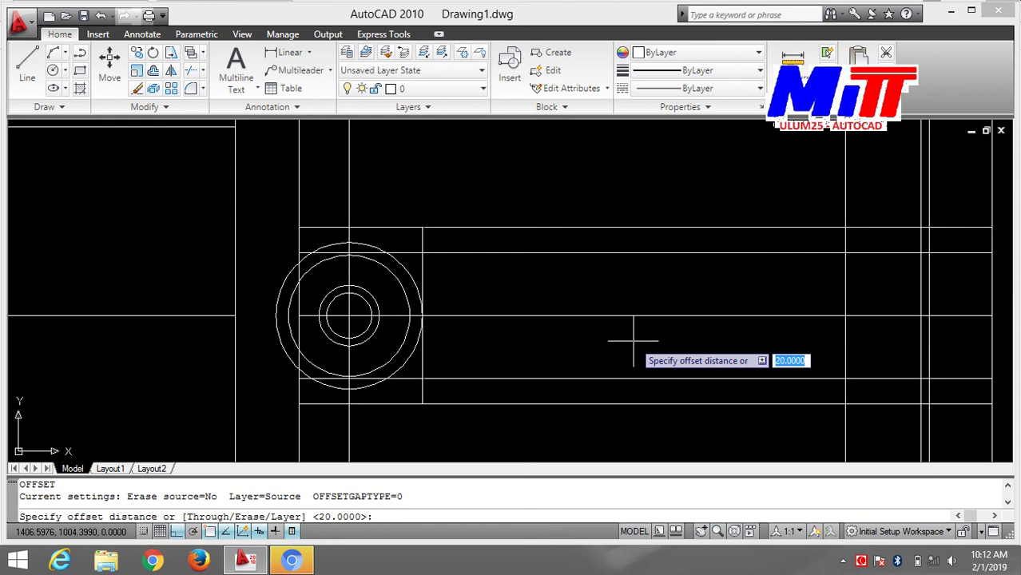
{"action": "type", "text": "30"}
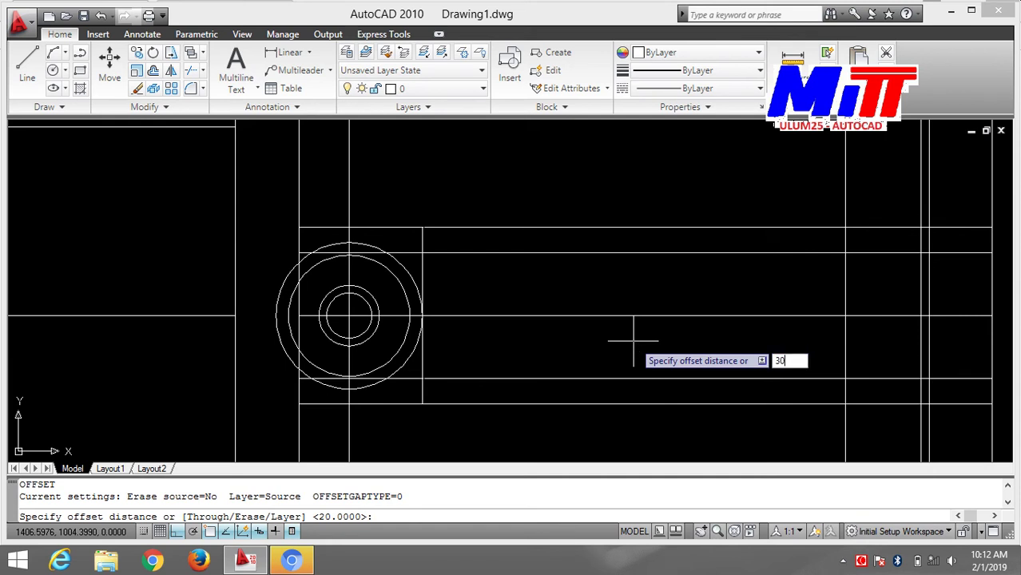
{"action": "key", "text": "Return"}
{"action": "left_click", "coordinate": [422, 264]}
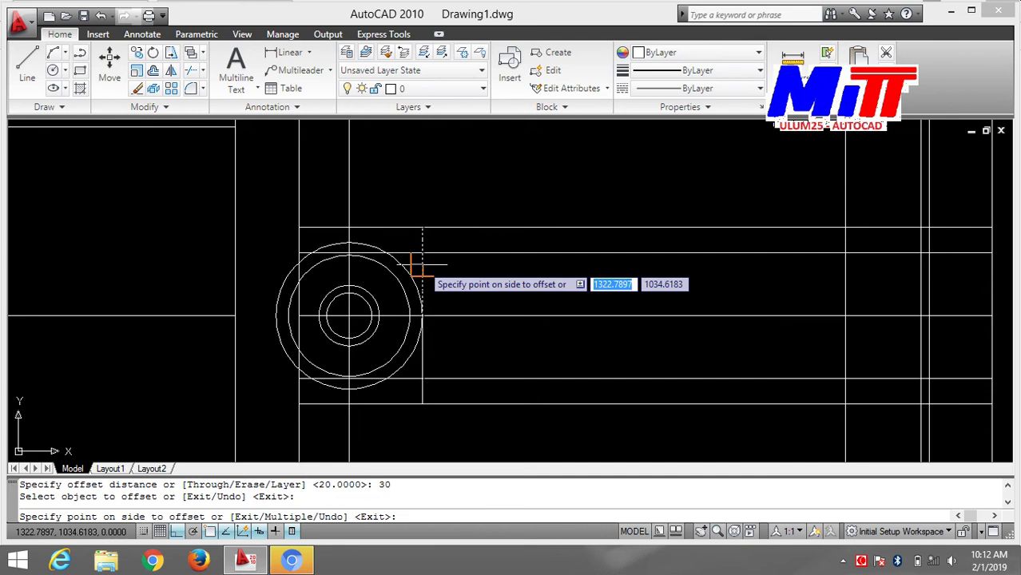
{"action": "left_click", "coordinate": [474, 276]}
{"action": "left_click", "coordinate": [424, 352]}
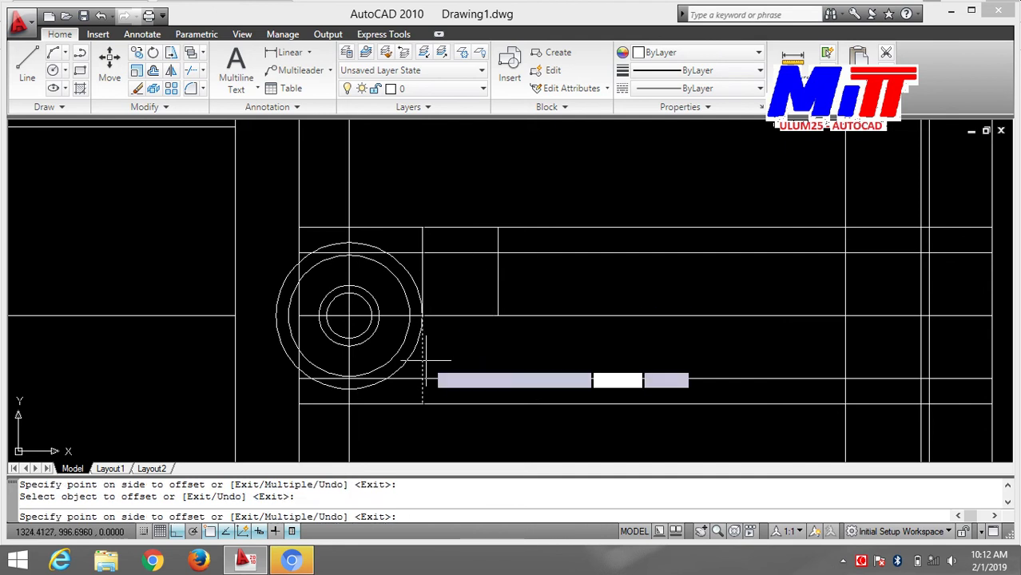
{"action": "left_click", "coordinate": [518, 356]}
{"action": "scroll", "coordinate": [518, 356], "scroll_direction": "down", "scroll_amount": 3}
{"action": "scroll", "coordinate": [773, 346], "scroll_direction": "down", "scroll_amount": 2}
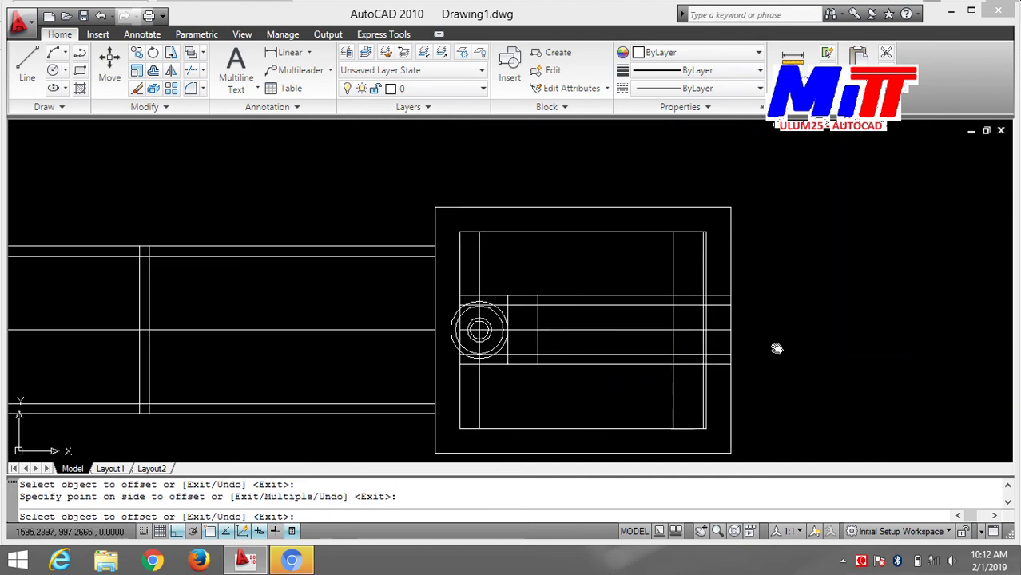
{"action": "scroll", "coordinate": [773, 346], "scroll_direction": "up", "scroll_amount": 1}
{"action": "scroll", "coordinate": [693, 364], "scroll_direction": "up", "scroll_amount": 1}
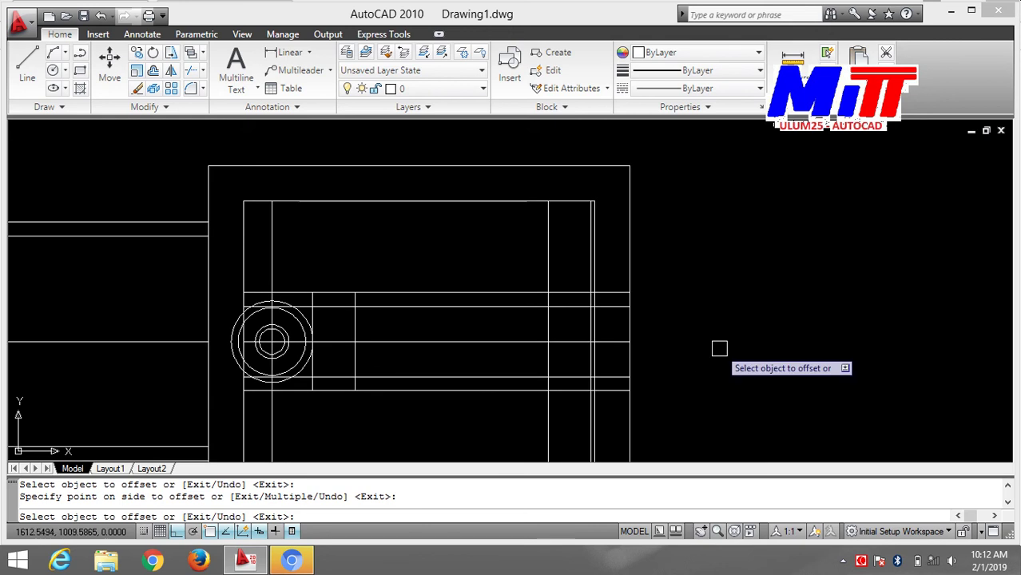
{"action": "scroll", "coordinate": [719, 351], "scroll_direction": "up", "scroll_amount": 2}
- Trim the excess right ends of two horizontal lines, undoing one wrong trim
{"action": "key", "text": "Escape"}
{"action": "type", "text": "tr"}
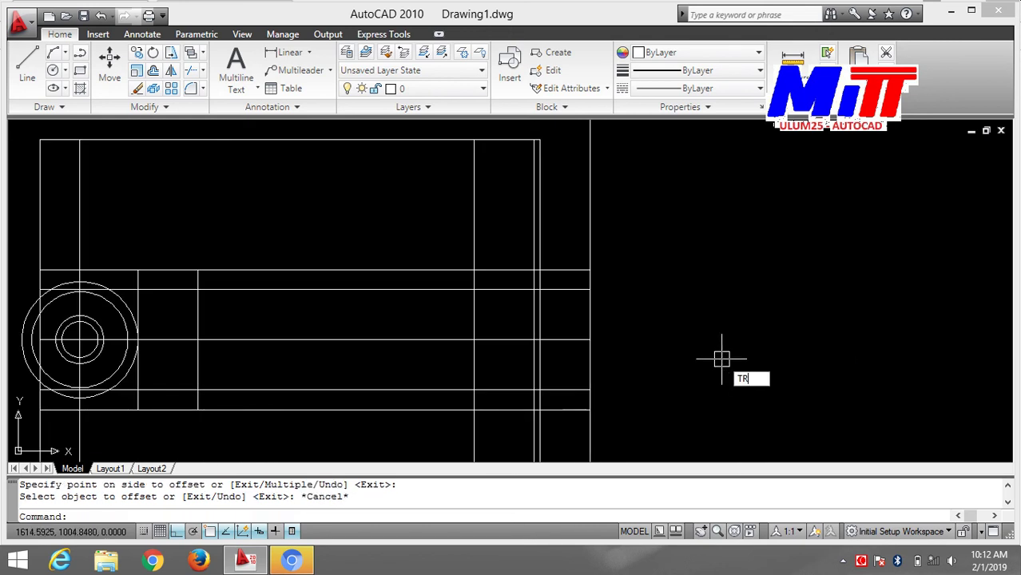
{"action": "key", "text": "Return"}
{"action": "key", "text": "Return"}
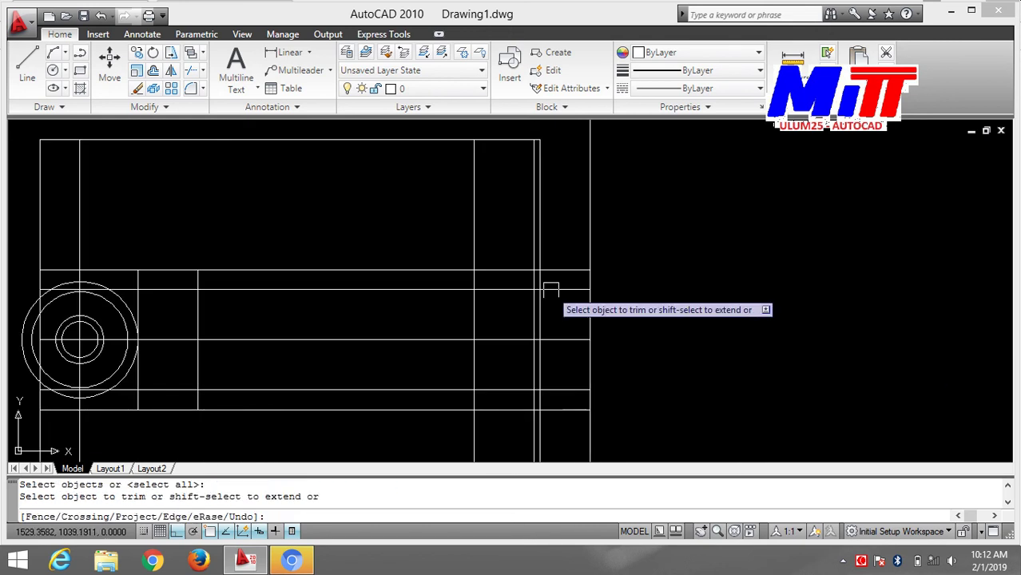
{"action": "scroll", "coordinate": [548, 299], "scroll_direction": "up", "scroll_amount": 1}
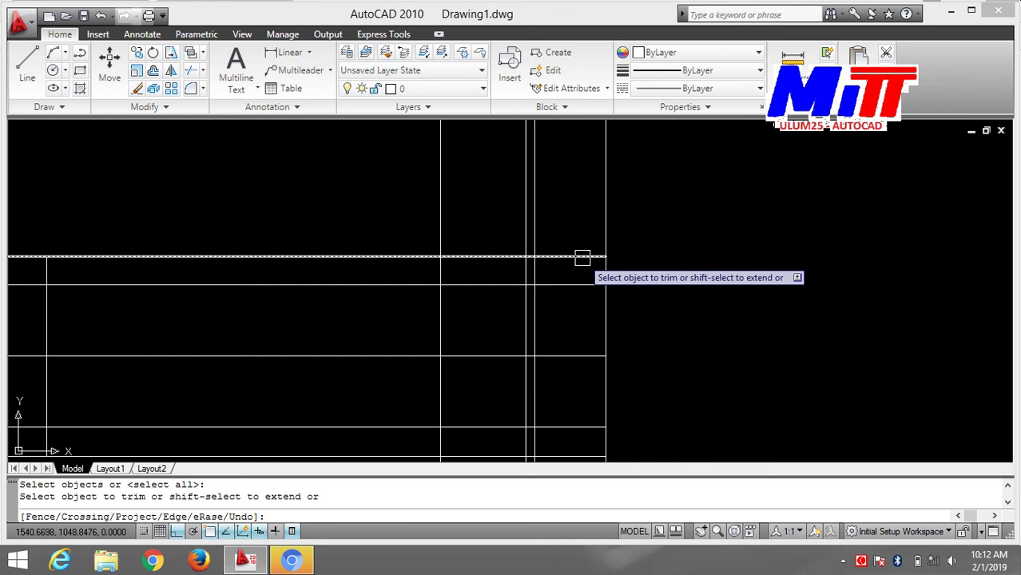
{"action": "left_click", "coordinate": [582, 257]}
{"action": "middle_click_drag", "start_coordinate": [696, 384], "coordinate": [693, 303]}
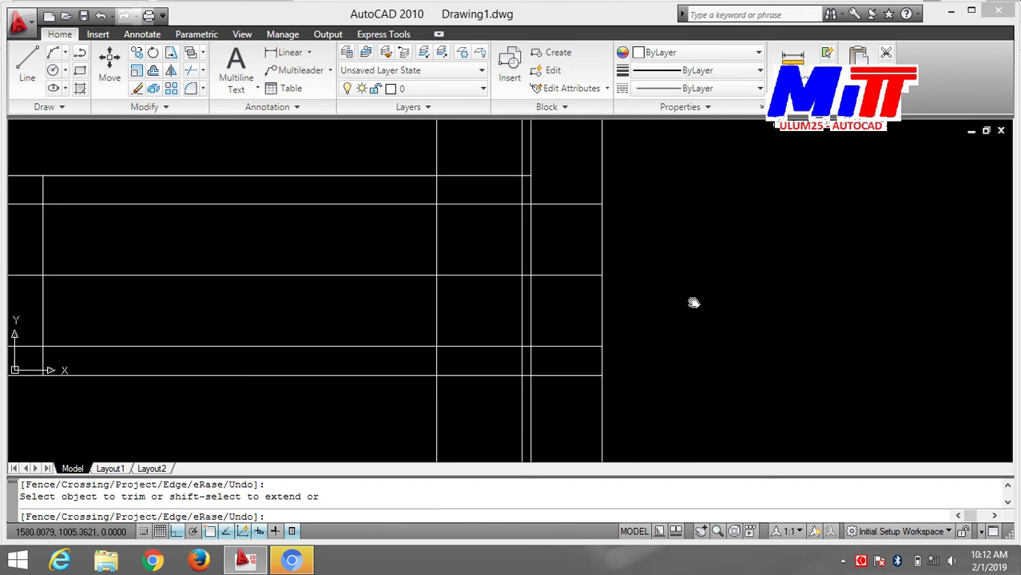
{"action": "left_click", "coordinate": [570, 375]}
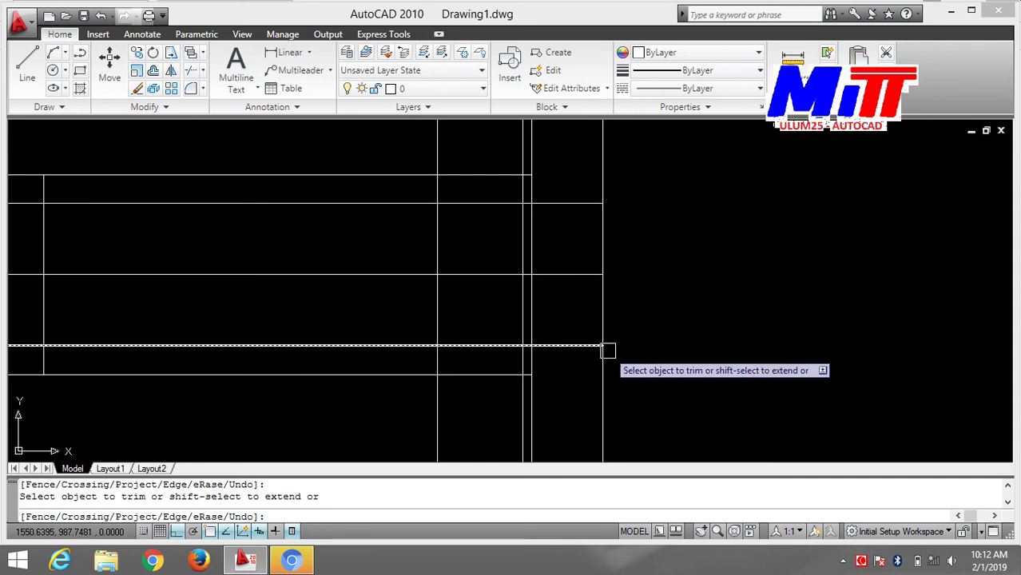
{"action": "key", "text": "ctrl+z"}
{"action": "key", "text": "ctrl+z"}
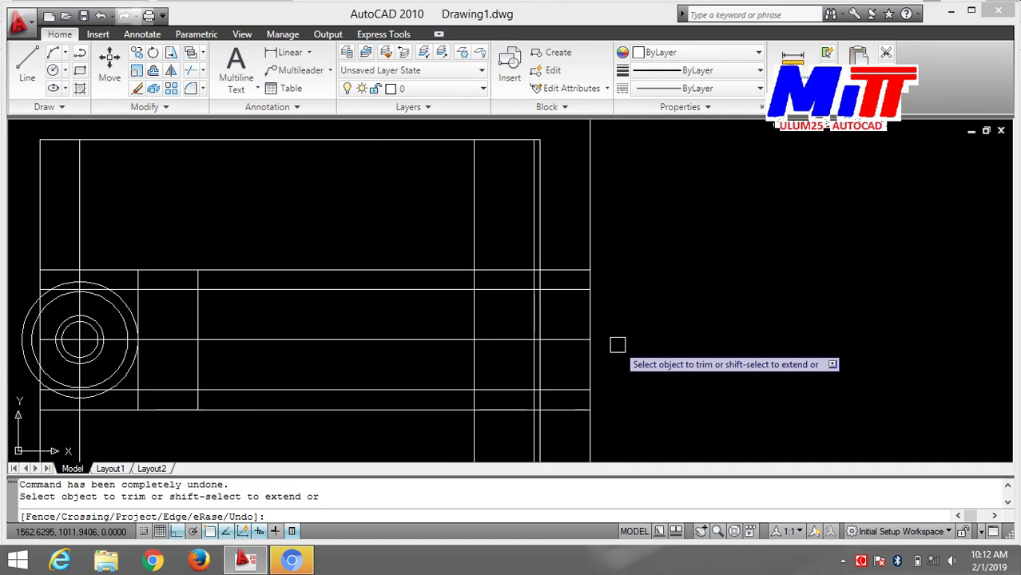
{"action": "scroll", "coordinate": [615, 350], "scroll_direction": "up", "scroll_amount": 1}
{"action": "scroll", "coordinate": [620, 350], "scroll_direction": "up", "scroll_amount": 1}
- Trim the right pieces of the next horizontal line, redoing one trim after an undo
{"action": "middle_click_drag", "start_coordinate": [620, 350], "coordinate": [665, 297]}
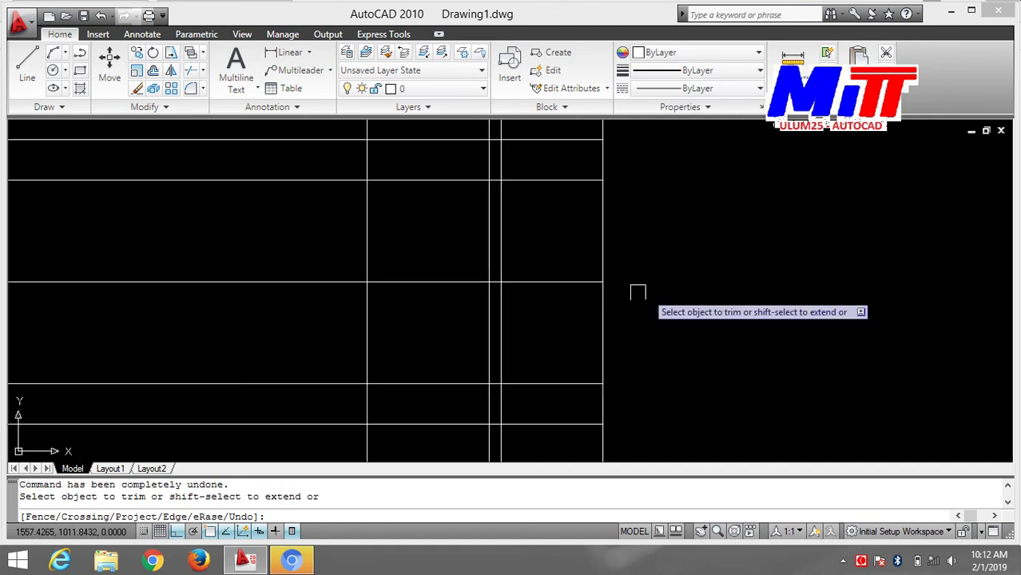
{"action": "left_click", "coordinate": [576, 284]}
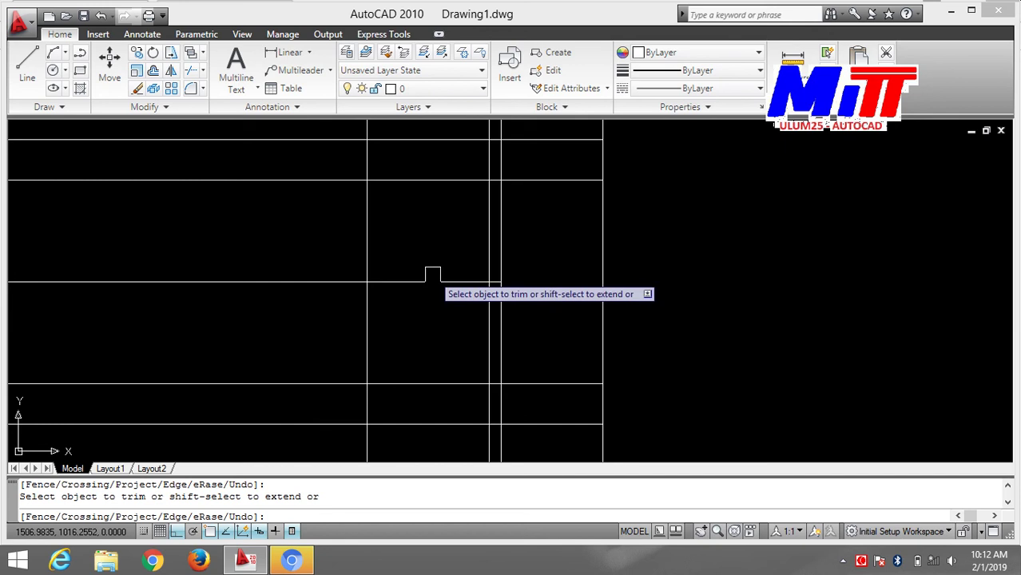
{"action": "left_click", "coordinate": [433, 280]}
{"action": "scroll", "coordinate": [496, 281], "scroll_direction": "up", "scroll_amount": 1}
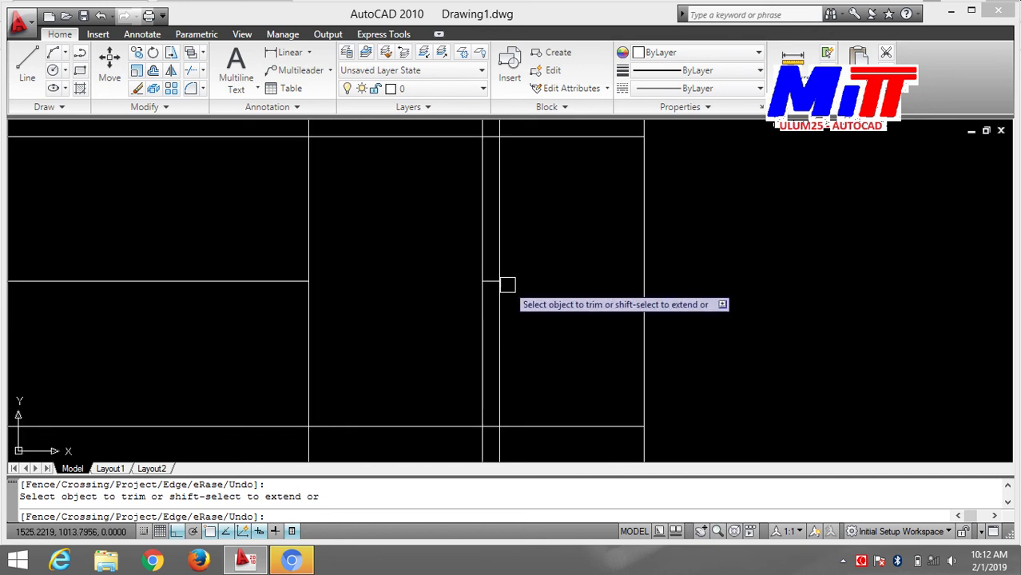
{"action": "key", "text": "ctrl+z"}
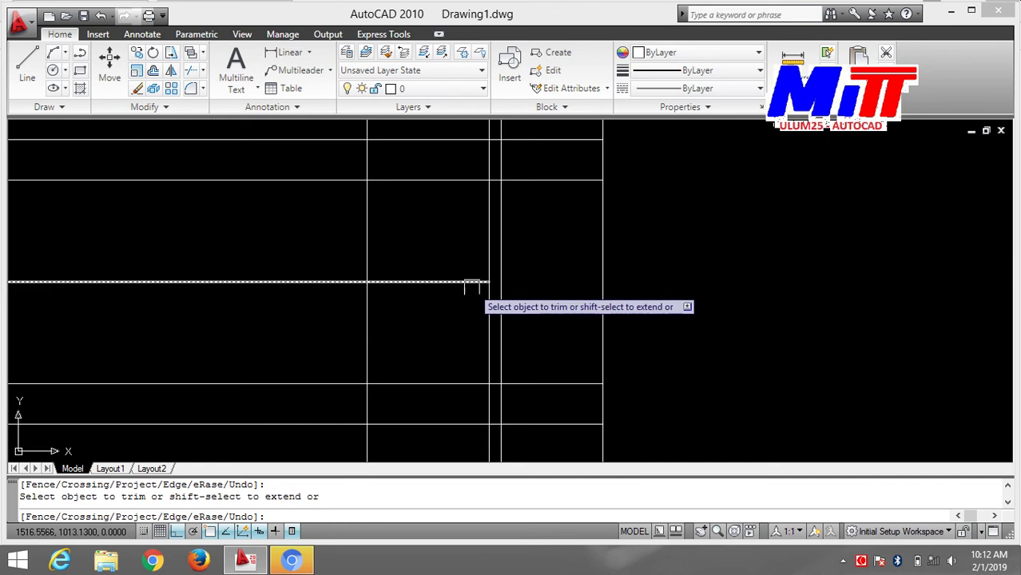
{"action": "left_click", "coordinate": [470, 282]}
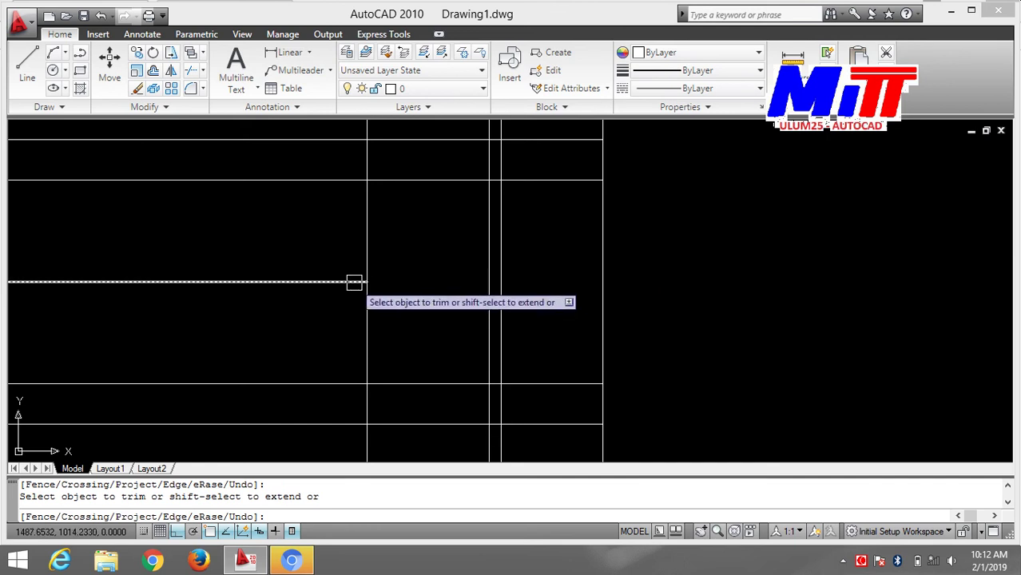
- Trim the line pieces beside the outer and inner circles
{"action": "scroll", "coordinate": [372, 280], "scroll_direction": "down", "scroll_amount": 2}
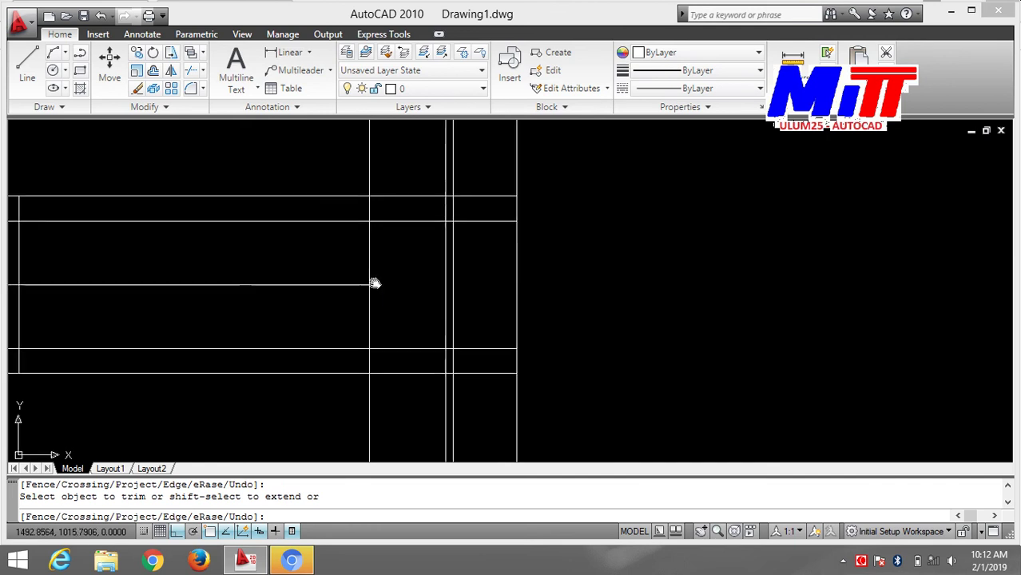
{"action": "mouse_move", "coordinate": [371, 282]}
{"action": "middle_mouse_down"}
{"action": "mouse_move", "coordinate": [629, 288]}
{"action": "mouse_move", "coordinate": [818, 244]}
{"action": "middle_mouse_up"}
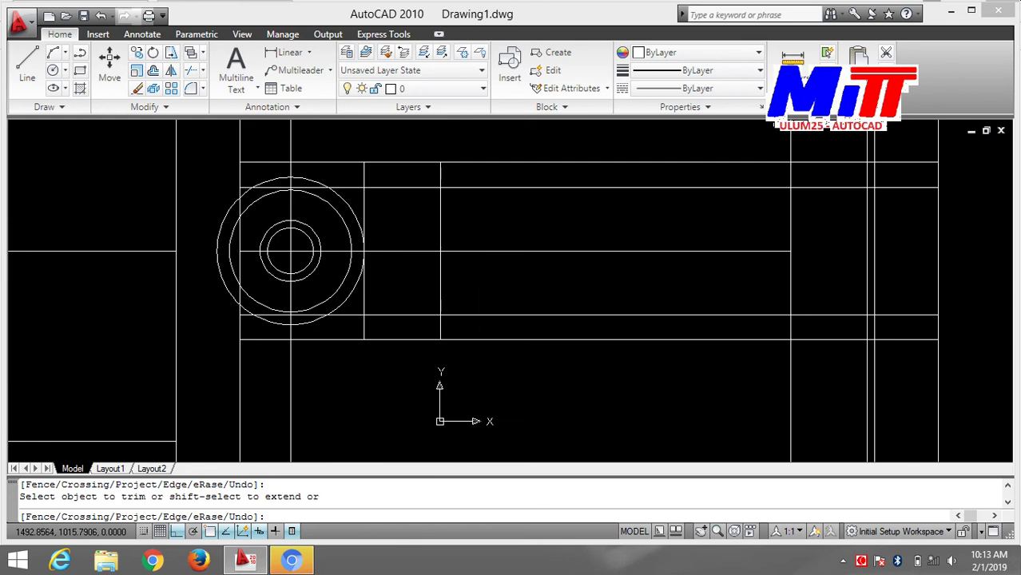
{"action": "left_click", "coordinate": [408, 249]}
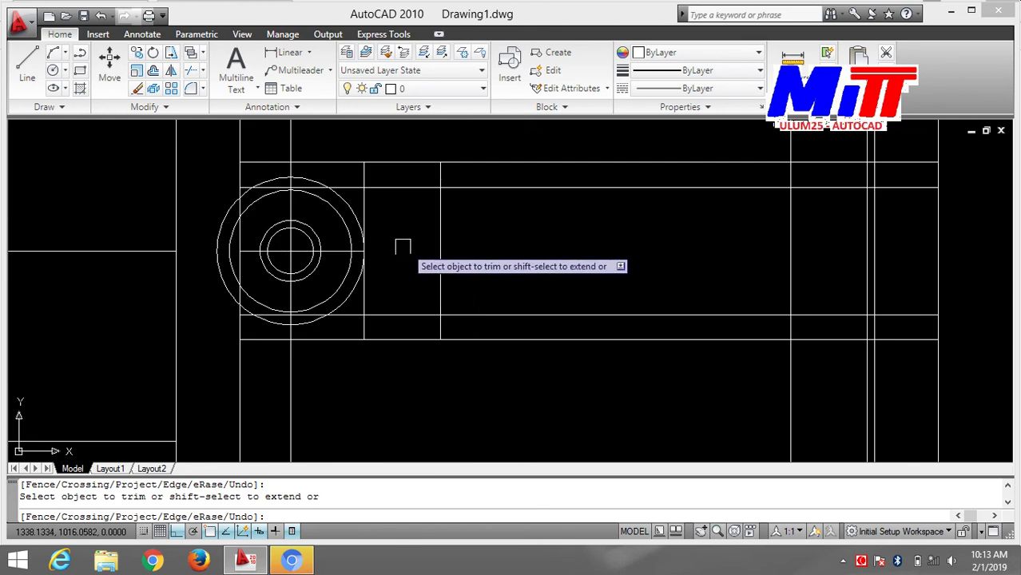
{"action": "scroll", "coordinate": [364, 255], "scroll_direction": "up", "scroll_amount": 2}
{"action": "scroll", "coordinate": [356, 253], "scroll_direction": "up", "scroll_amount": 2}
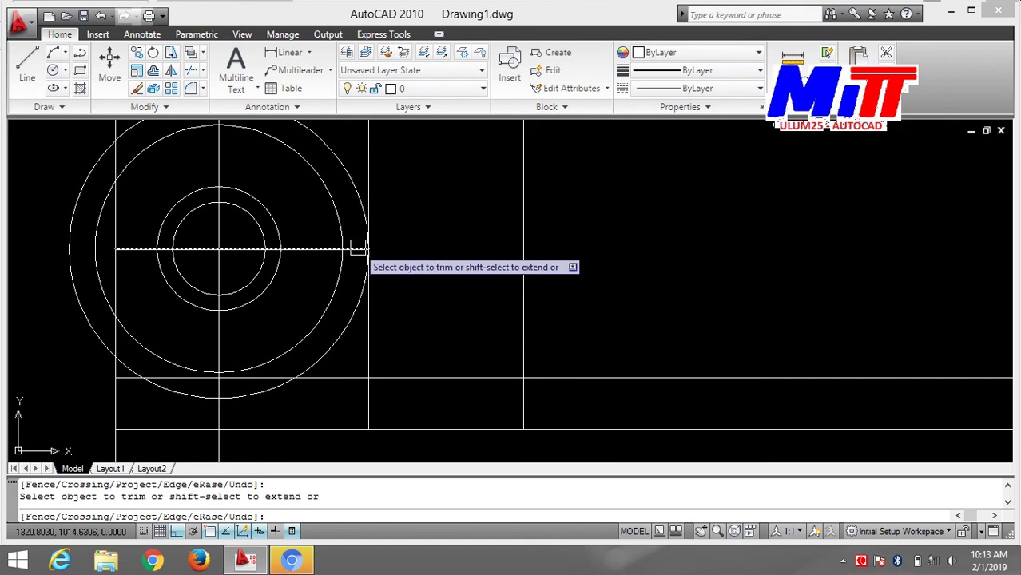
{"action": "left_click", "coordinate": [336, 250]}
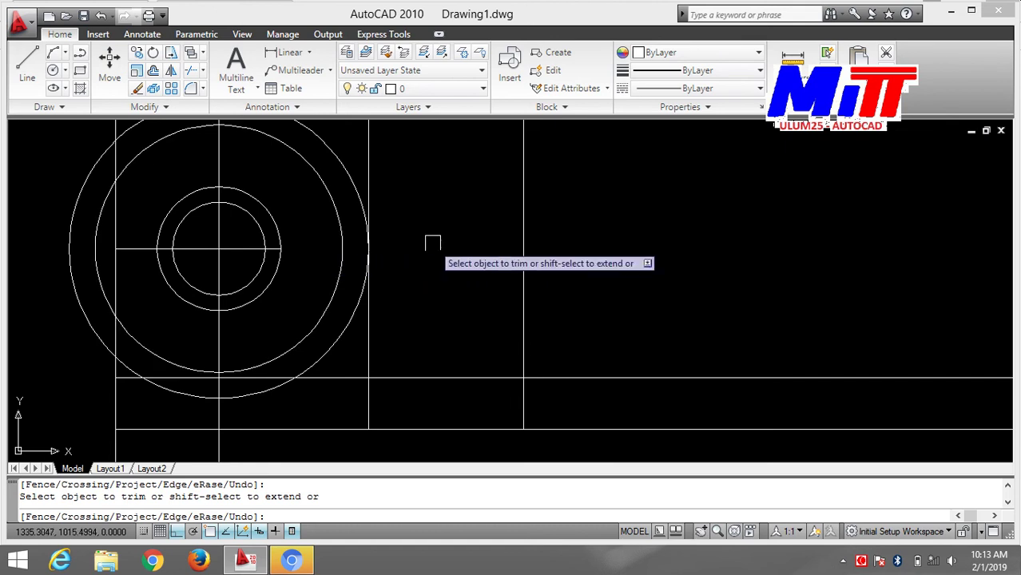
{"action": "key", "text": "Escape"}
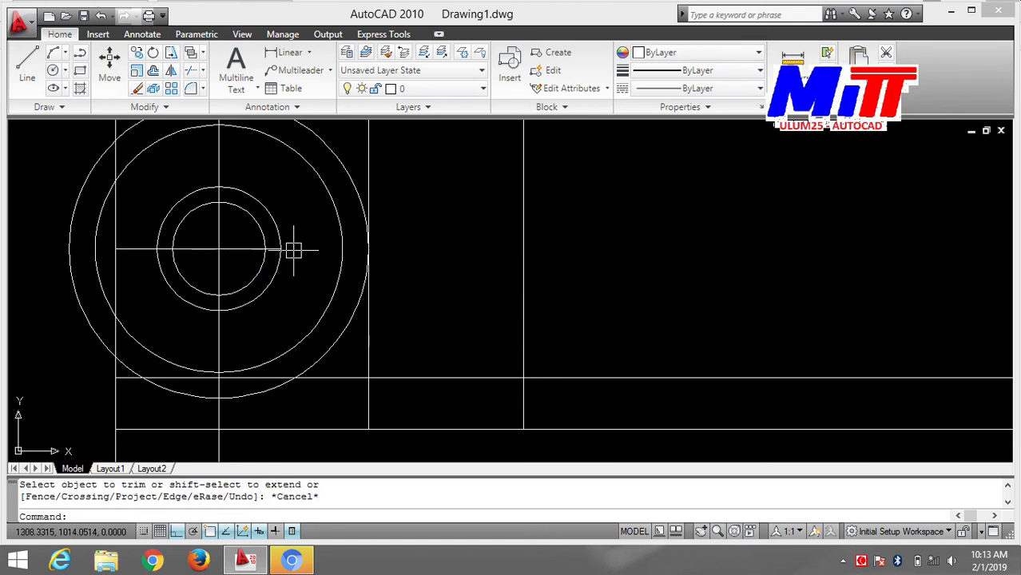
- Erase the leftover line inside the circles
{"action": "left_click", "coordinate": [180, 249]}
{"action": "type", "text": "E"}
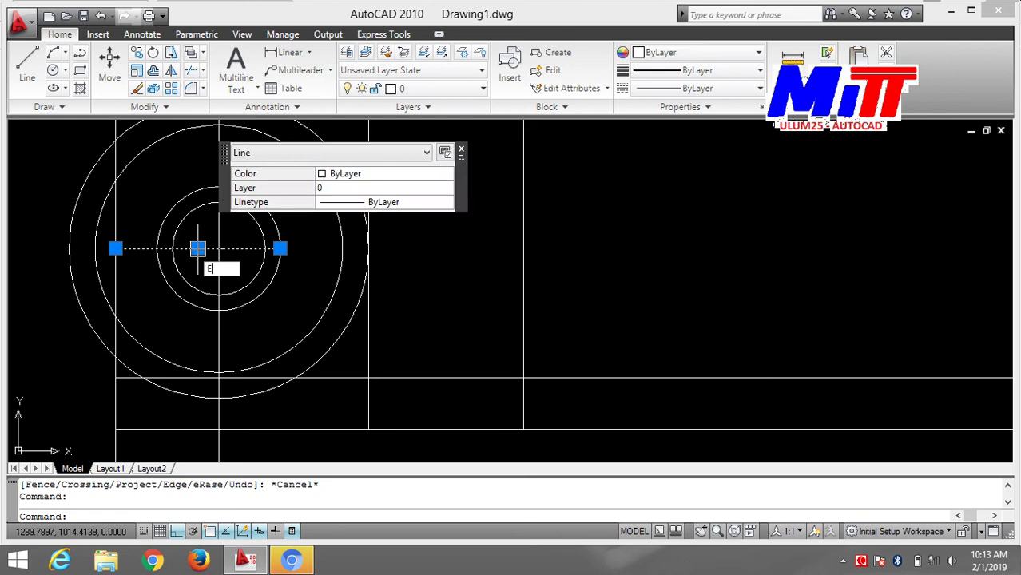
{"action": "type", "text": "e"}
{"action": "key", "text": "Return"}
{"action": "scroll", "coordinate": [316, 242], "scroll_direction": "down", "scroll_amount": 4}
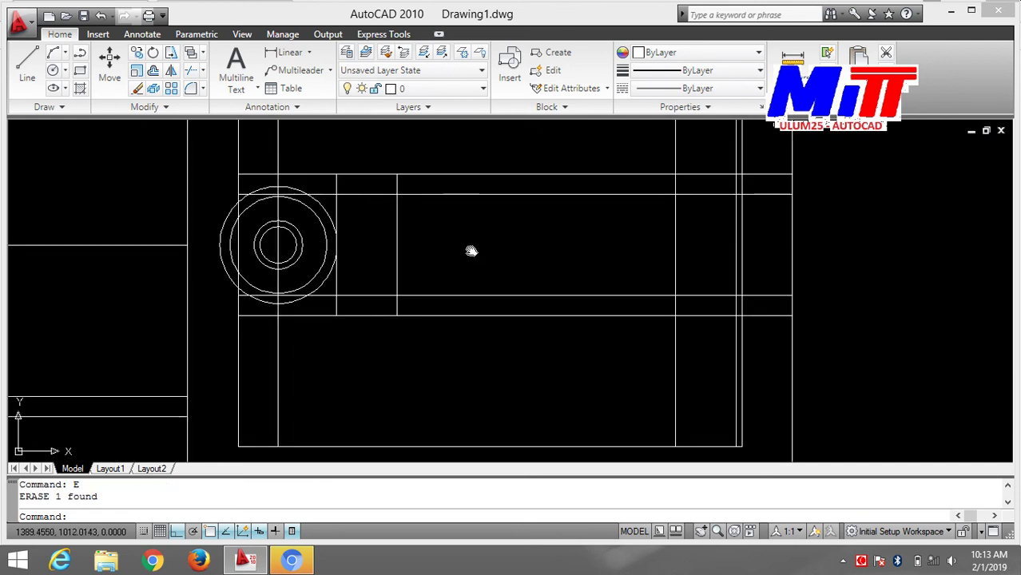
{"action": "middle_click_drag", "start_coordinate": [472, 250], "coordinate": [395, 289]}
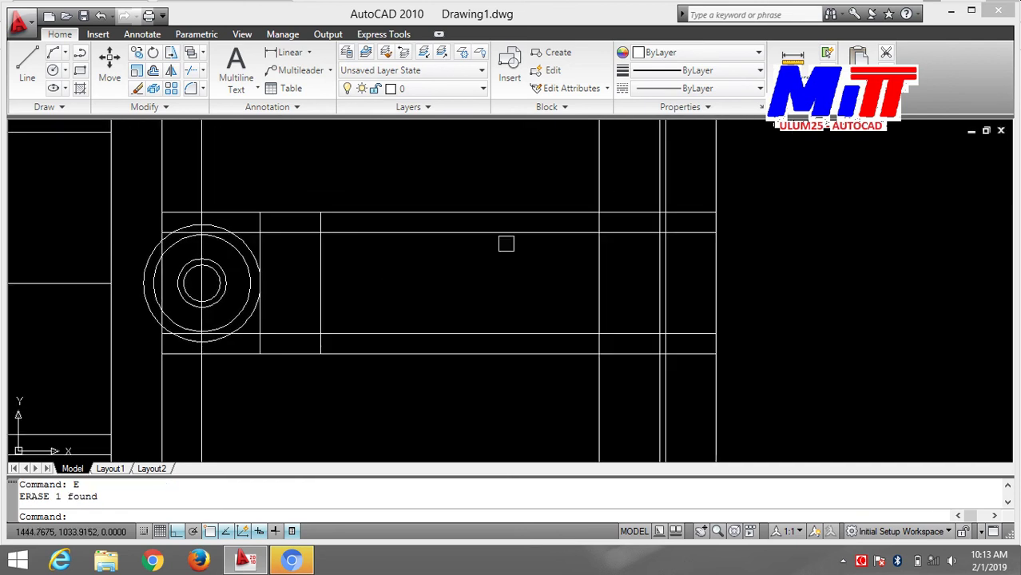
- Trim away the middle sections of the four horizontal lines
{"action": "type", "text": "tr"}
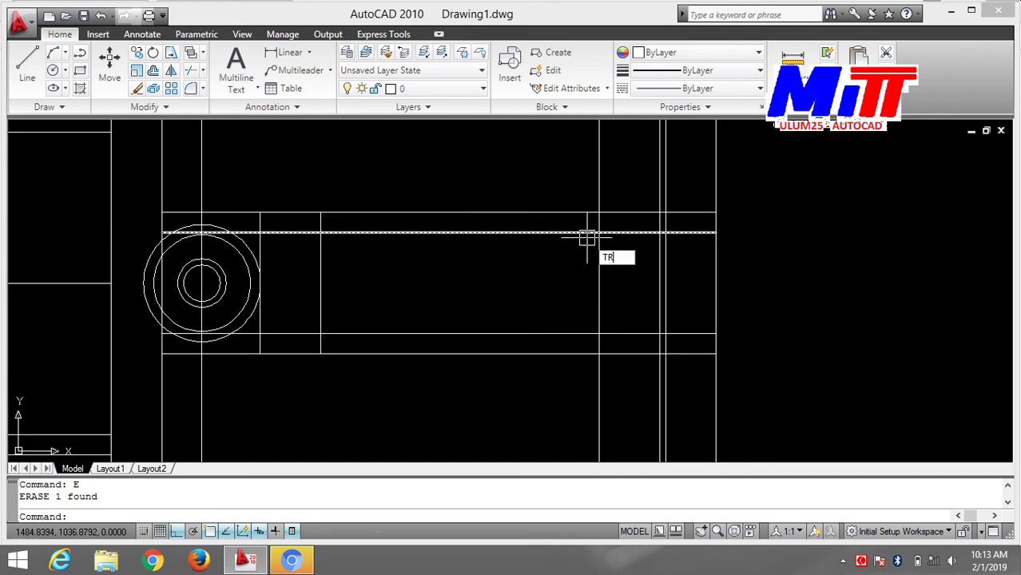
{"action": "key", "text": "Return"}
{"action": "key", "text": "Return"}
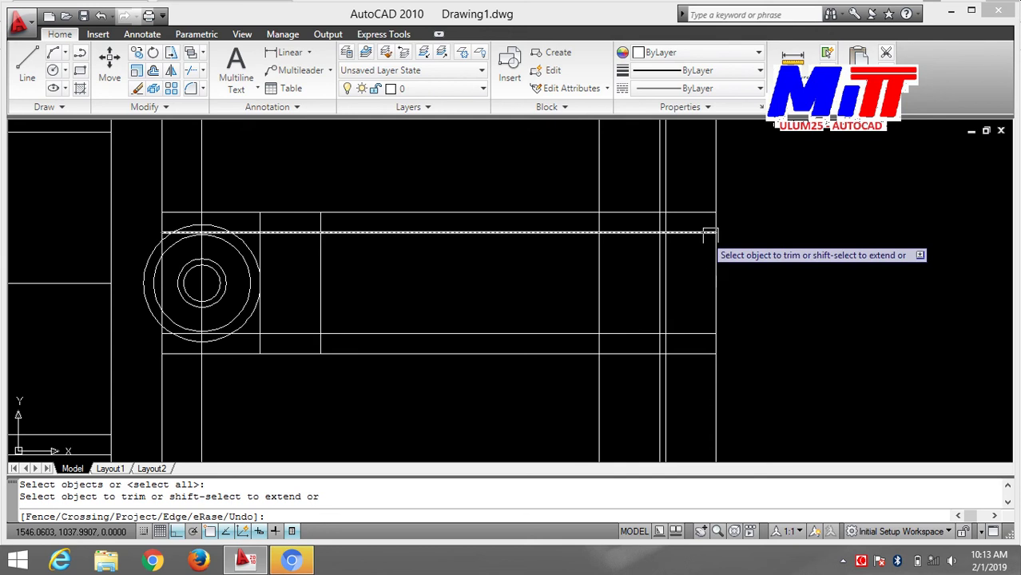
{"action": "scroll", "coordinate": [733, 242], "scroll_direction": "up", "scroll_amount": 1}
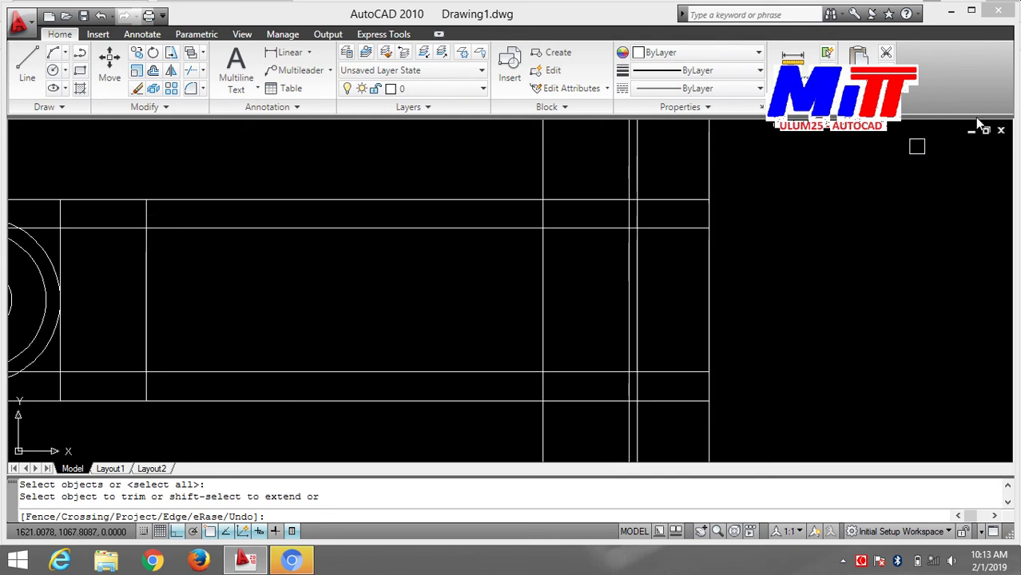
{"action": "left_click", "coordinate": [426, 198]}
{"action": "left_click", "coordinate": [428, 227]}
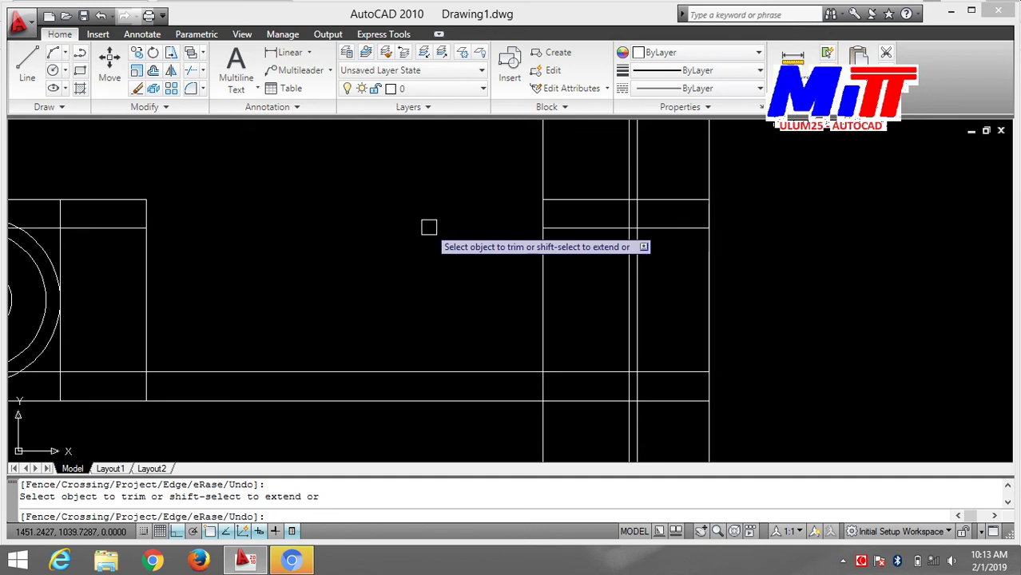
{"action": "left_click", "coordinate": [382, 371]}
{"action": "left_click", "coordinate": [387, 400]}
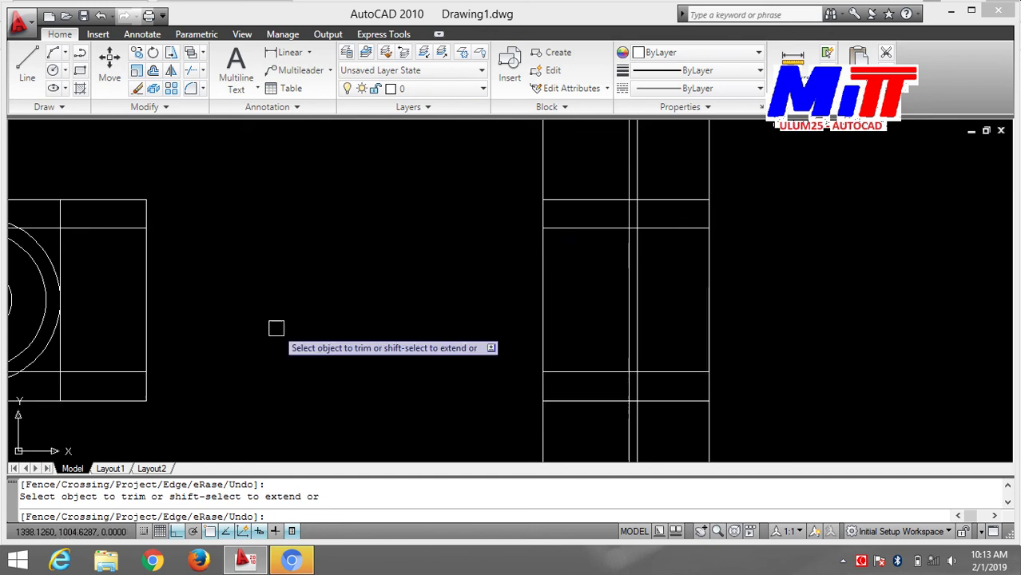
- Trim the right ends of the upper and lower lines beside the circles and the top line's middle
{"action": "middle_click_drag", "start_coordinate": [275, 328], "coordinate": [712, 337]}
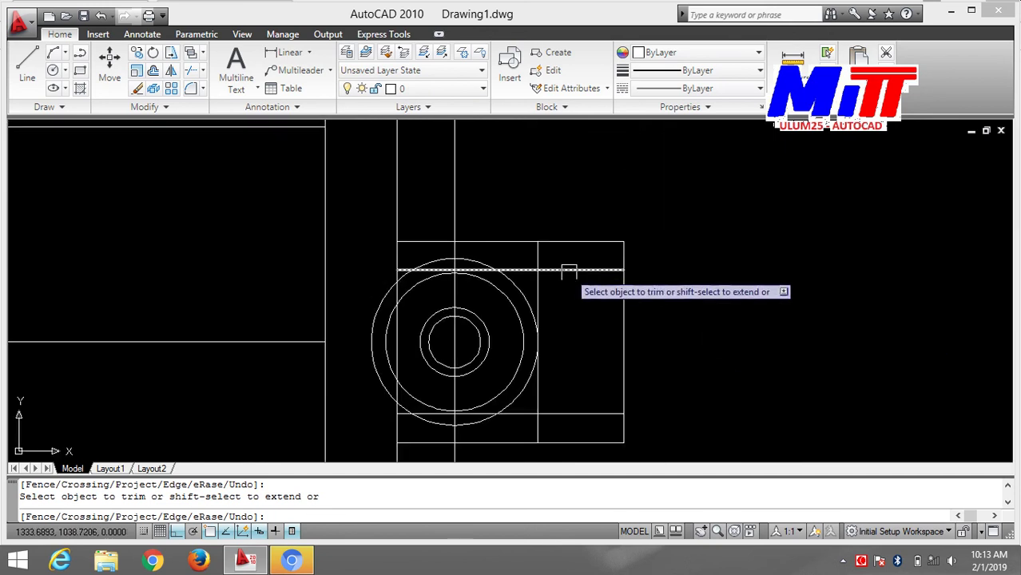
{"action": "left_click", "coordinate": [593, 269]}
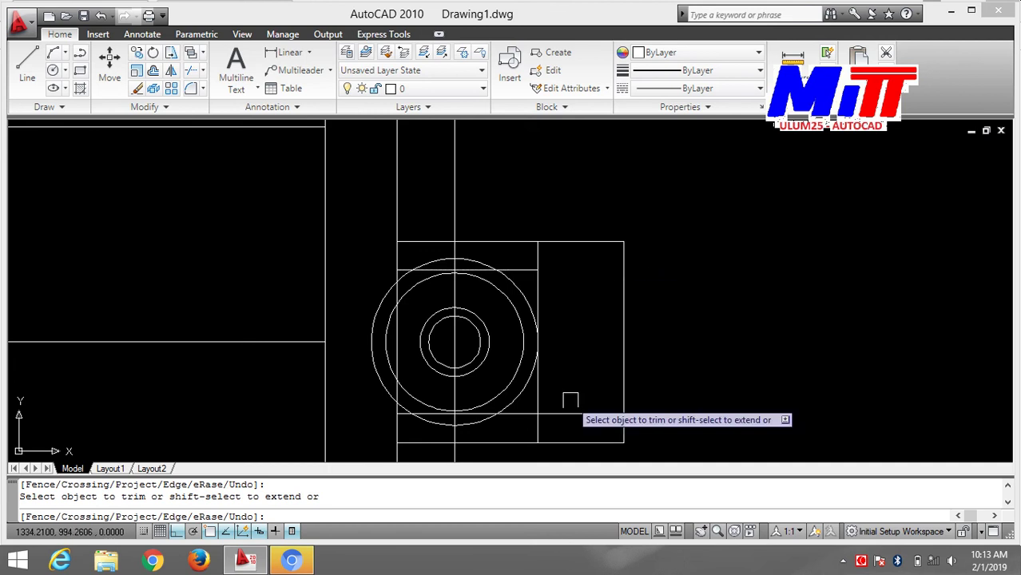
{"action": "left_click", "coordinate": [570, 412]}
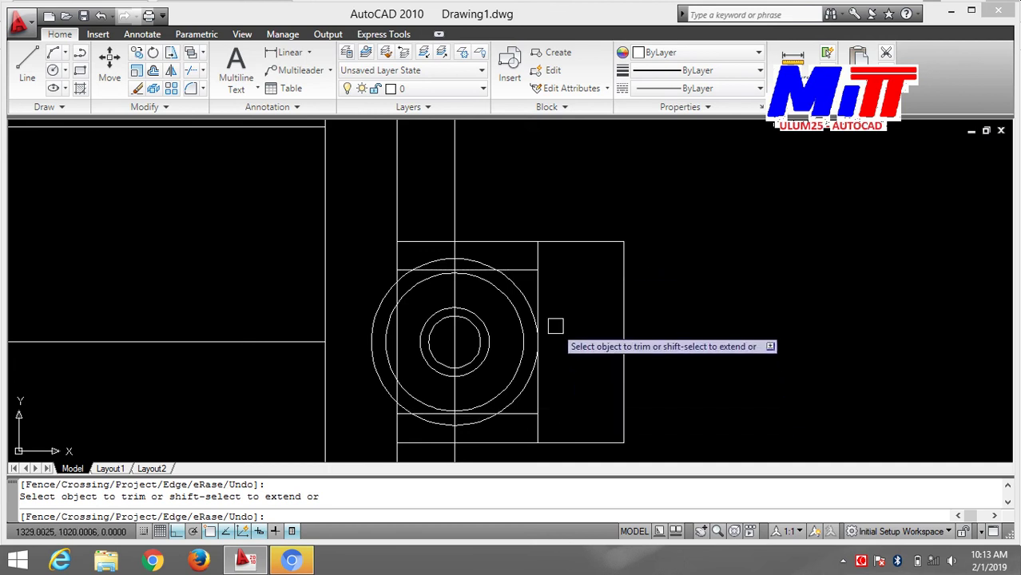
{"action": "scroll", "coordinate": [554, 322], "scroll_direction": "up", "scroll_amount": 3}
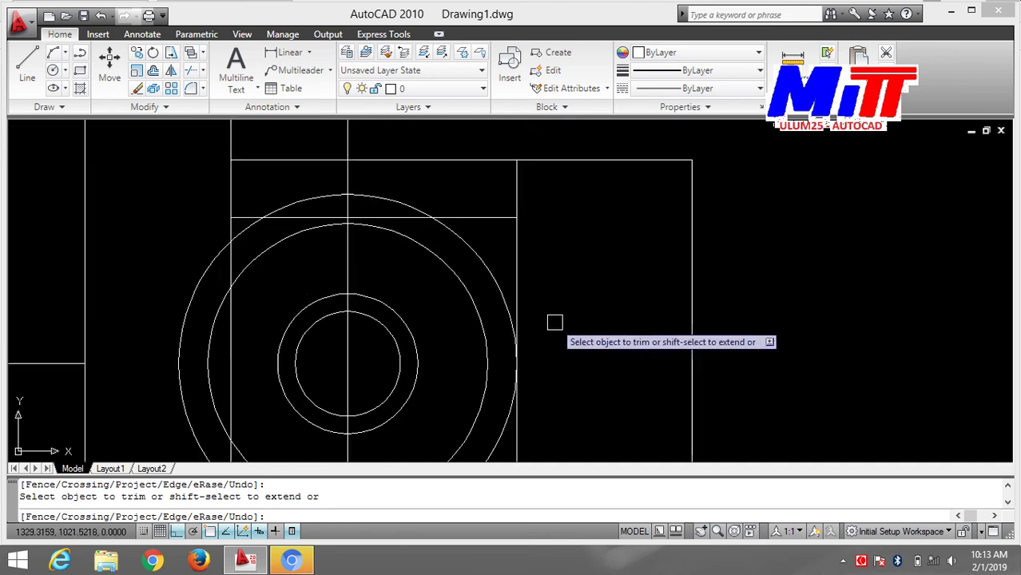
{"action": "left_click", "coordinate": [450, 160]}
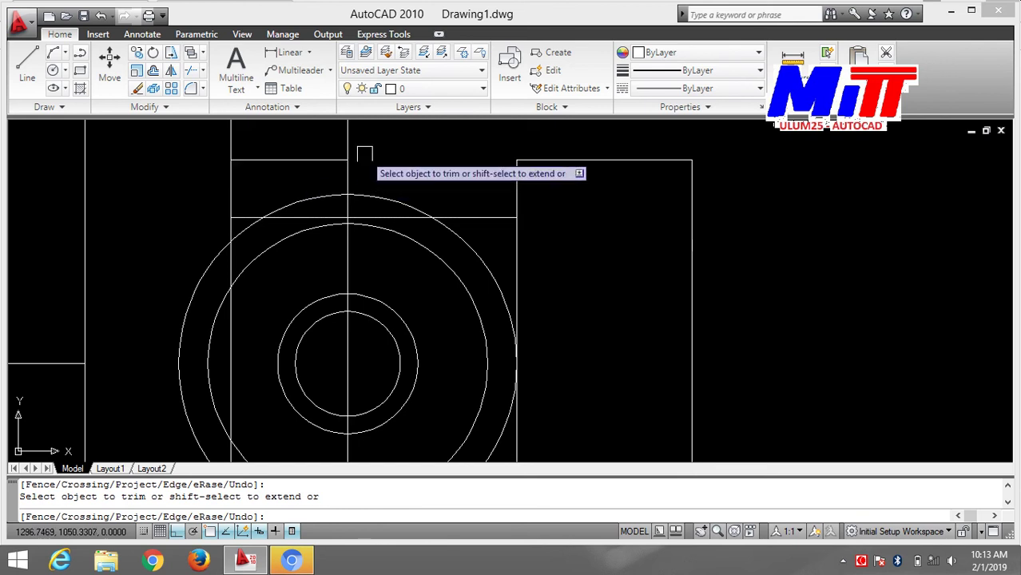
{"action": "key", "text": "Escape"}
- Erase the three stray horizontal lines around the circles
{"action": "type", "text": "E"}
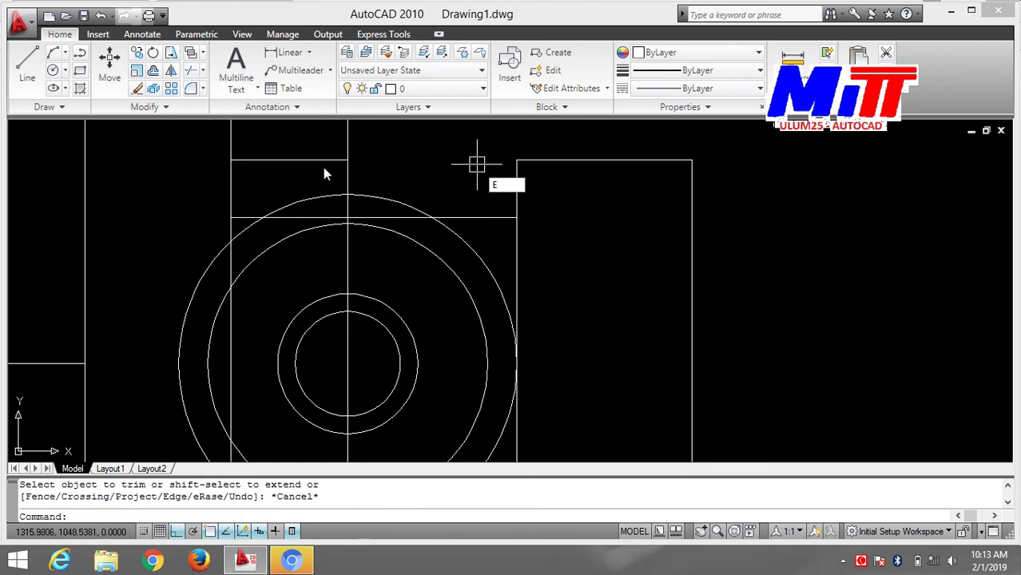
{"action": "key", "text": "BackSpace"}
{"action": "left_click", "coordinate": [289, 160]}
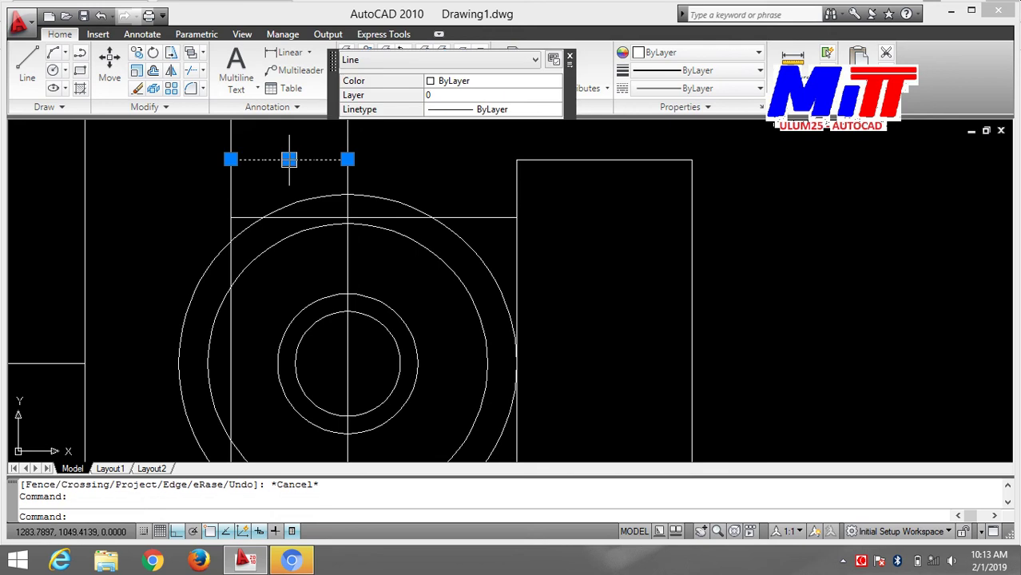
{"action": "left_click", "coordinate": [322, 217]}
{"action": "middle_click_drag", "start_coordinate": [479, 447], "coordinate": [507, 226]}
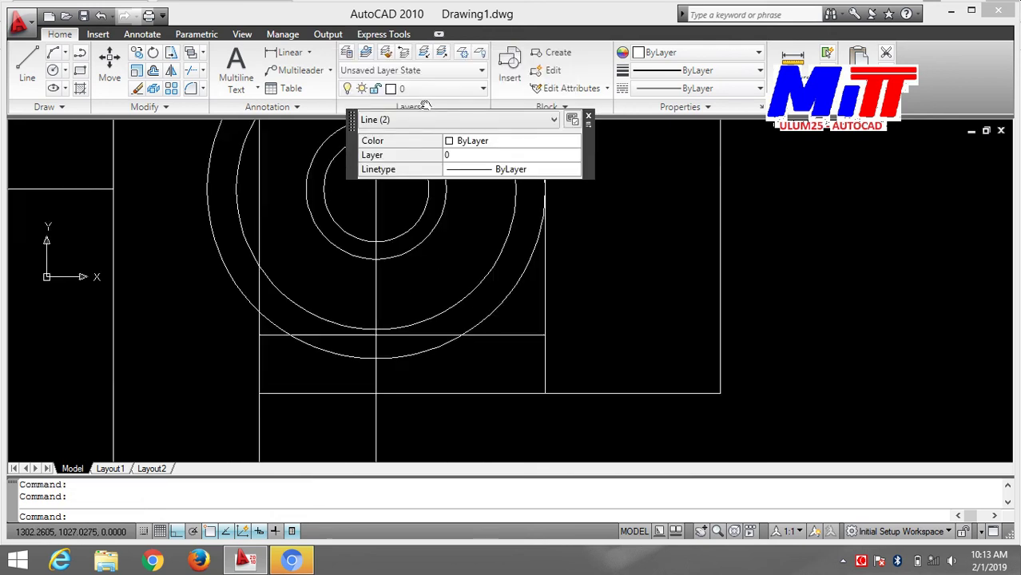
{"action": "left_click", "coordinate": [501, 288]}
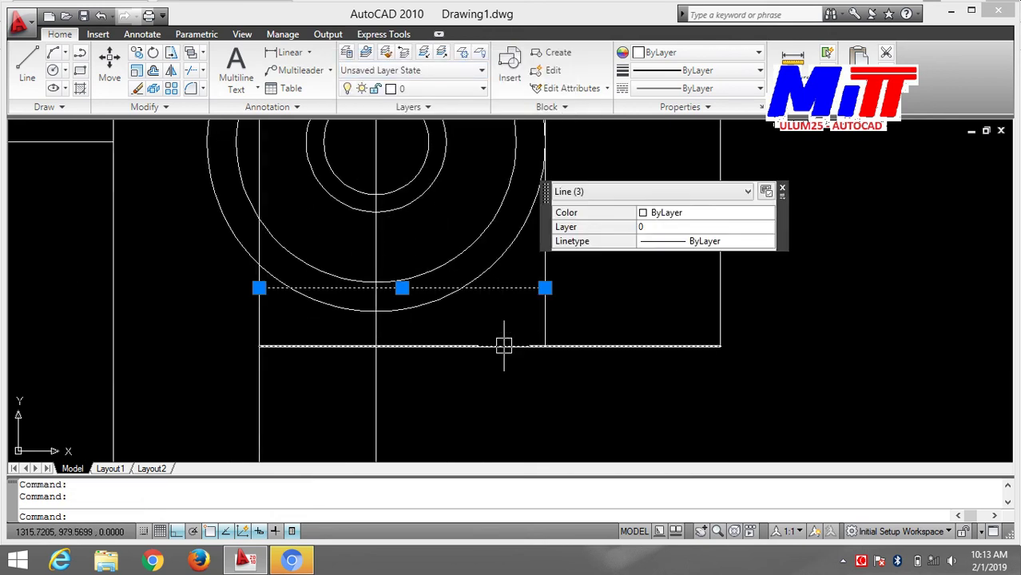
{"action": "type", "text": "e"}
{"action": "key", "text": "Return"}
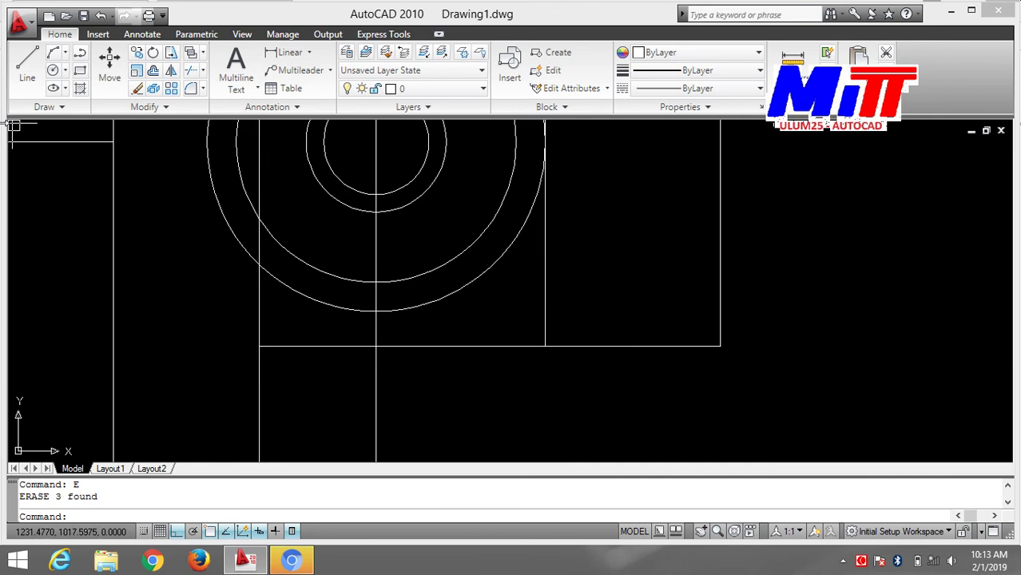
- Erase the remaining stray horizontal line below the circles
{"action": "type", "text": "tr"}
{"action": "key", "text": "Return"}
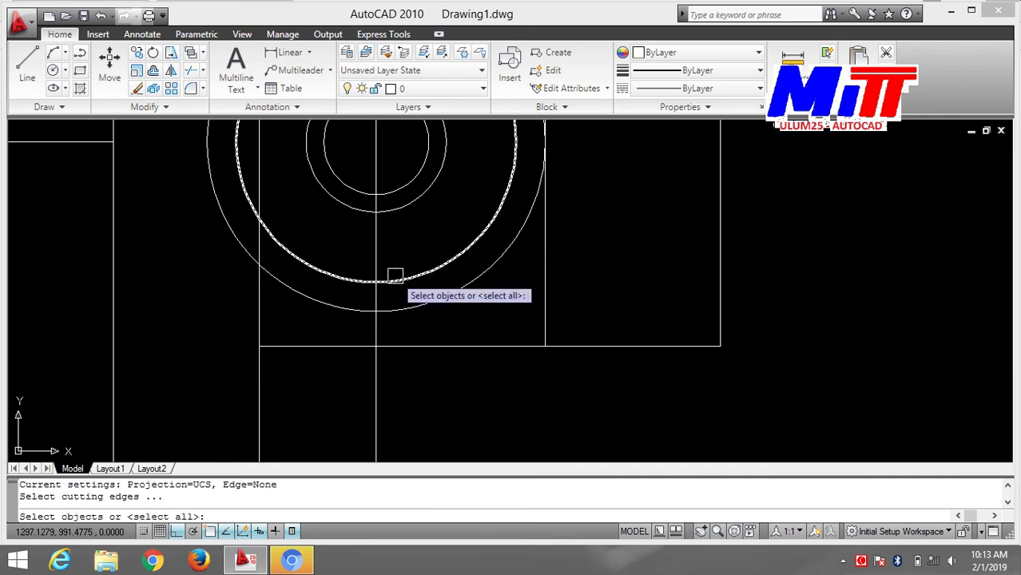
{"action": "key", "text": "Return"}
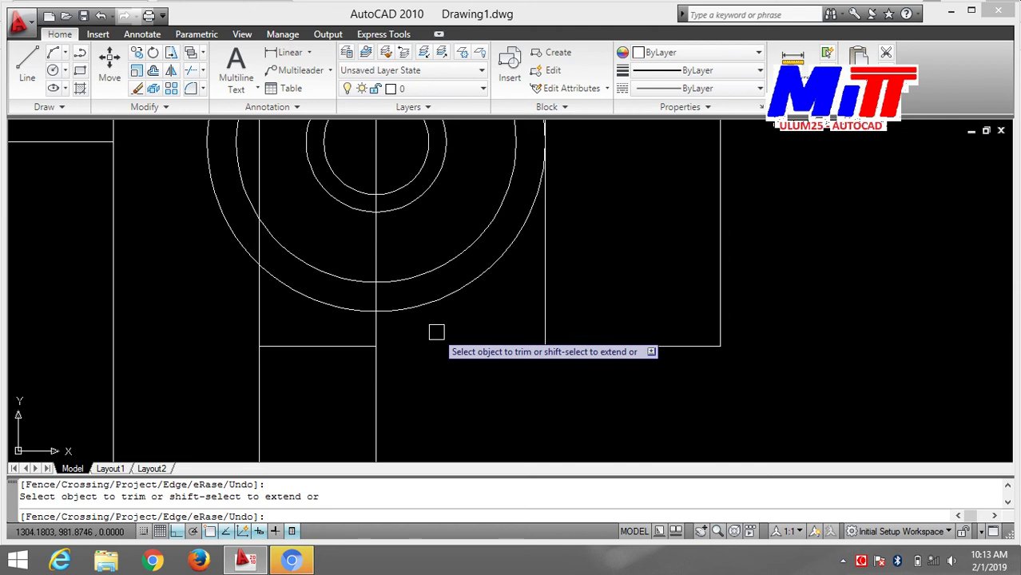
{"action": "key", "text": "Escape"}
{"action": "left_click", "coordinate": [334, 346]}
{"action": "type", "text": "e"}
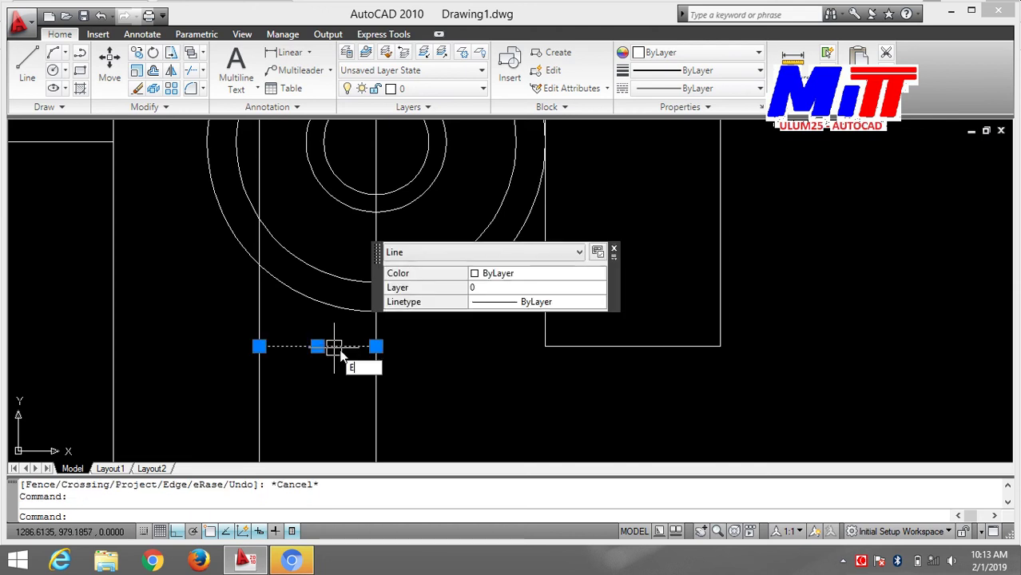
{"action": "key", "text": "Return"}
- Erase the vertical centre line through the small circle
{"action": "scroll", "coordinate": [428, 333], "scroll_direction": "down", "scroll_amount": 2}
{"action": "scroll", "coordinate": [428, 333], "scroll_direction": "down", "scroll_amount": 4}
{"action": "middle_click_drag", "start_coordinate": [647, 324], "coordinate": [553, 364]}
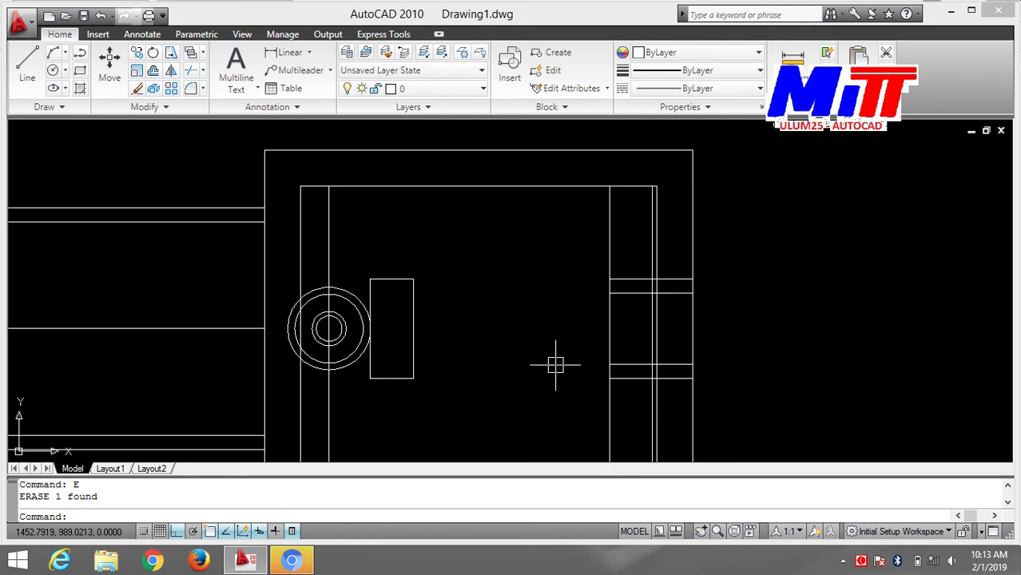
{"action": "scroll", "coordinate": [553, 365], "scroll_direction": "down", "scroll_amount": 2}
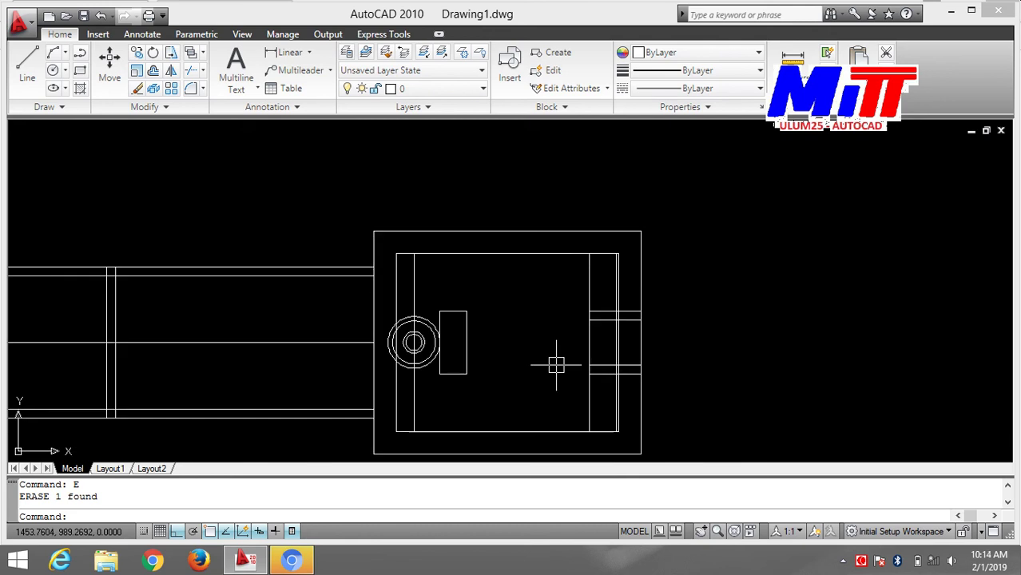
{"action": "middle_click_drag", "start_coordinate": [557, 367], "coordinate": [573, 345]}
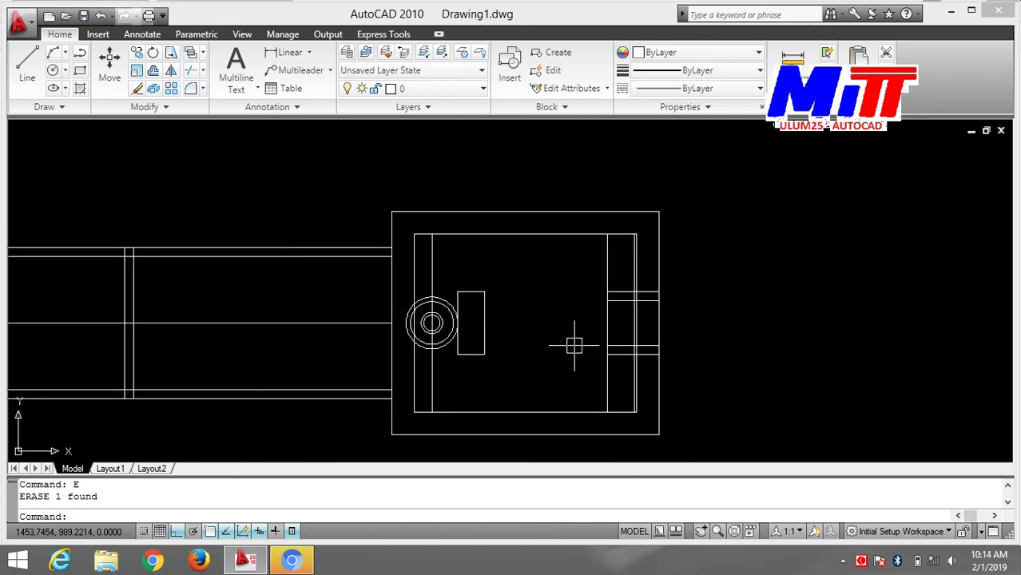
{"action": "scroll", "coordinate": [573, 345], "scroll_direction": "up", "scroll_amount": 3}
{"action": "left_click", "coordinate": [283, 171]}
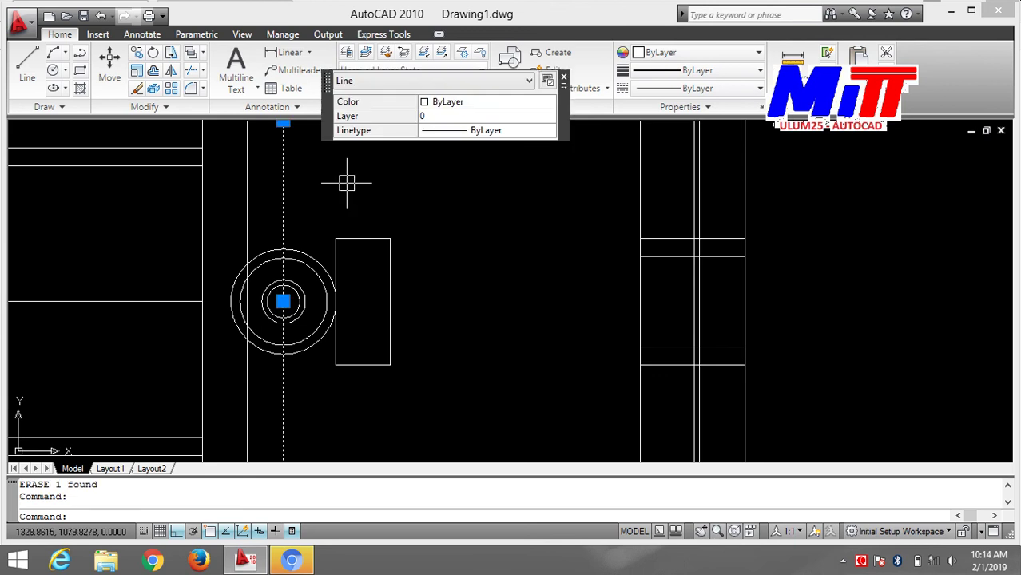
{"action": "type", "text": "E"}
{"action": "key", "text": "Return"}
{"action": "scroll", "coordinate": [358, 187], "scroll_direction": "down", "scroll_amount": 3}
{"action": "scroll", "coordinate": [440, 210], "scroll_direction": "up", "scroll_amount": 2}
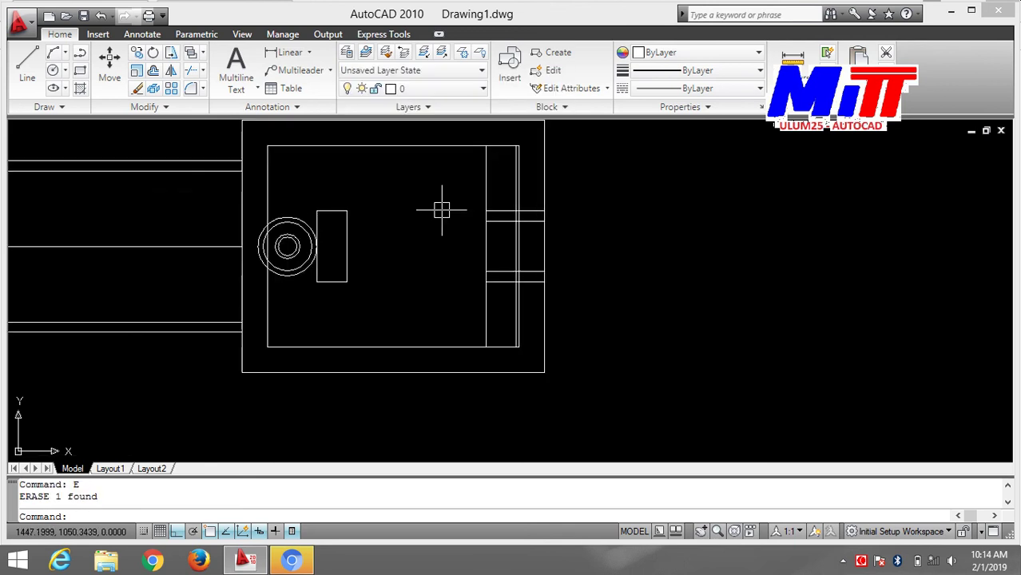
{"action": "scroll", "coordinate": [442, 210], "scroll_direction": "up", "scroll_amount": 1}
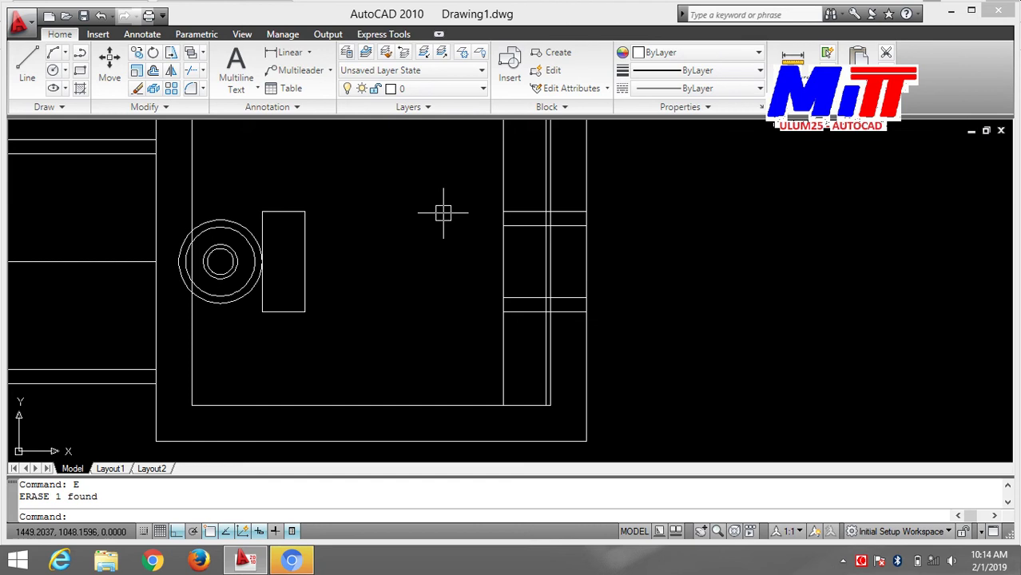
{"action": "middle_click_drag", "start_coordinate": [441, 217], "coordinate": [413, 254]}
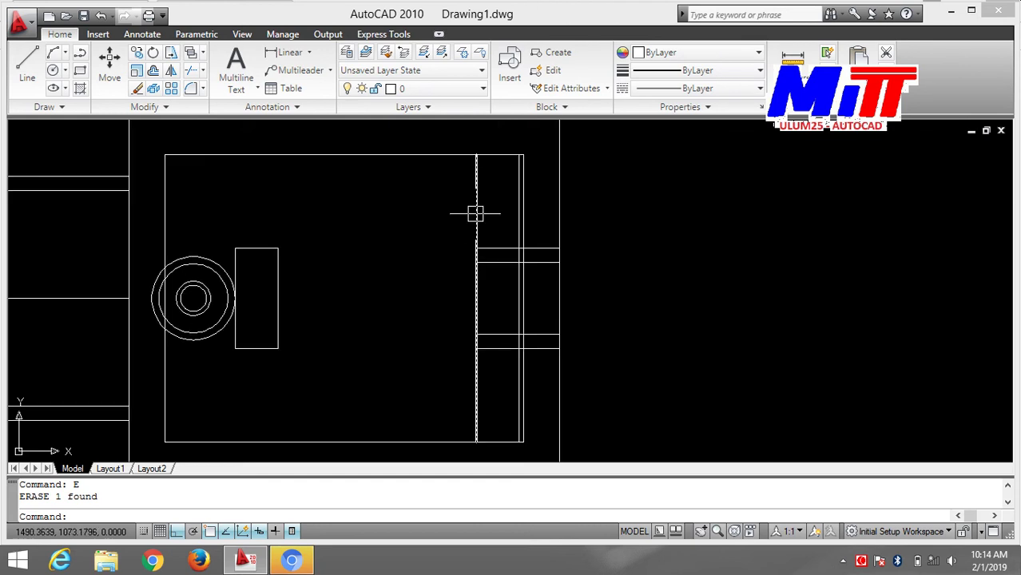
- Trim the vertical line's upper and lower parts and the left ends of two horizontal lines
{"action": "key", "text": "Escape"}
{"action": "type", "text": "TR"}
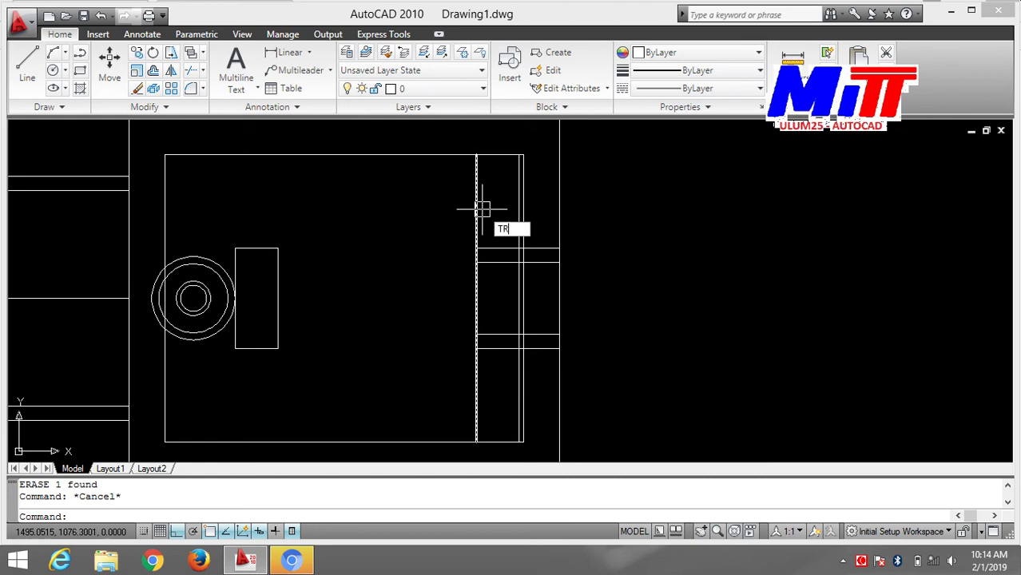
{"action": "key", "text": "Return"}
{"action": "key", "text": "Return"}
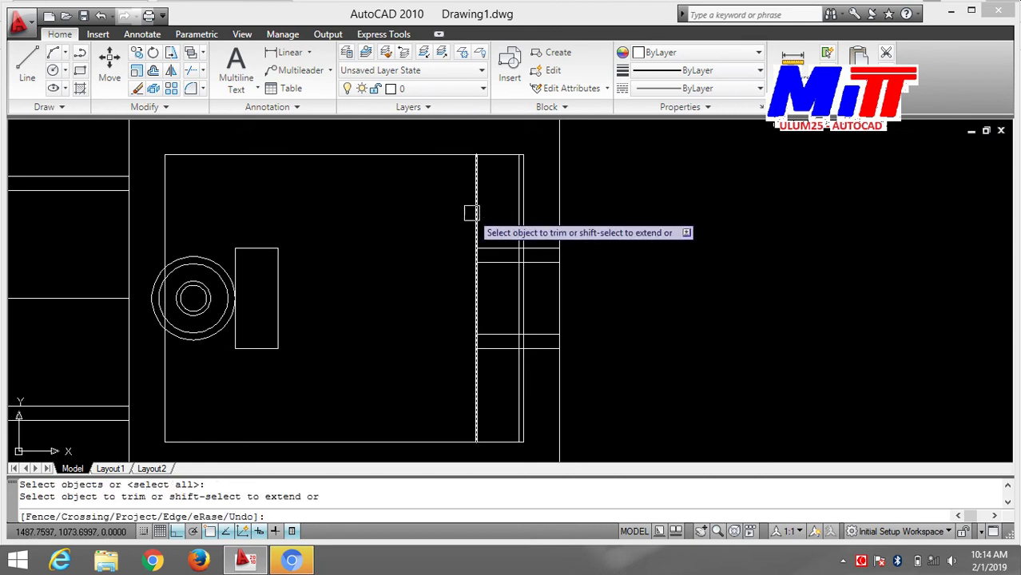
{"action": "left_click", "coordinate": [471, 213]}
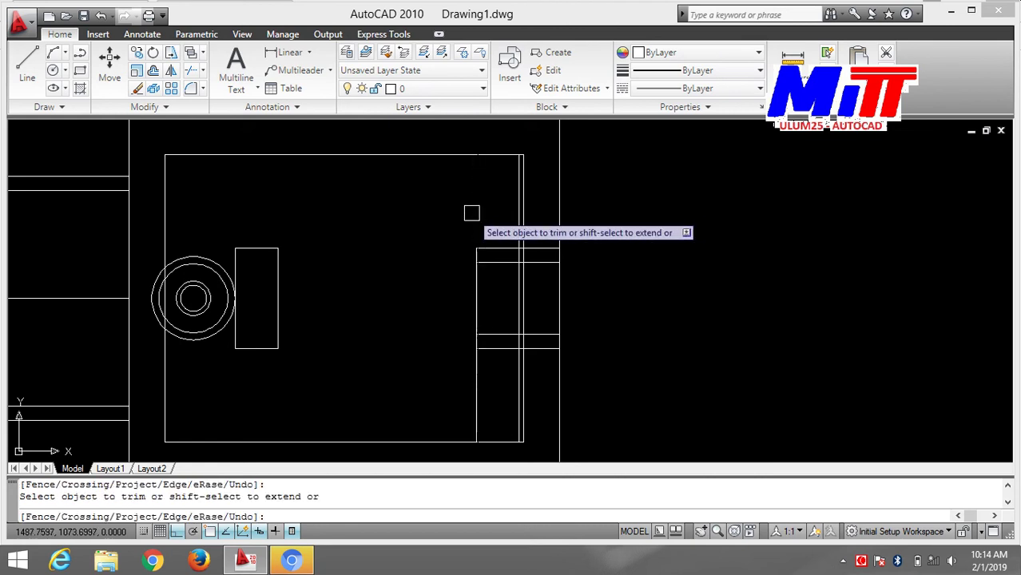
{"action": "left_click", "coordinate": [474, 386]}
{"action": "scroll", "coordinate": [489, 372], "scroll_direction": "up", "scroll_amount": 3}
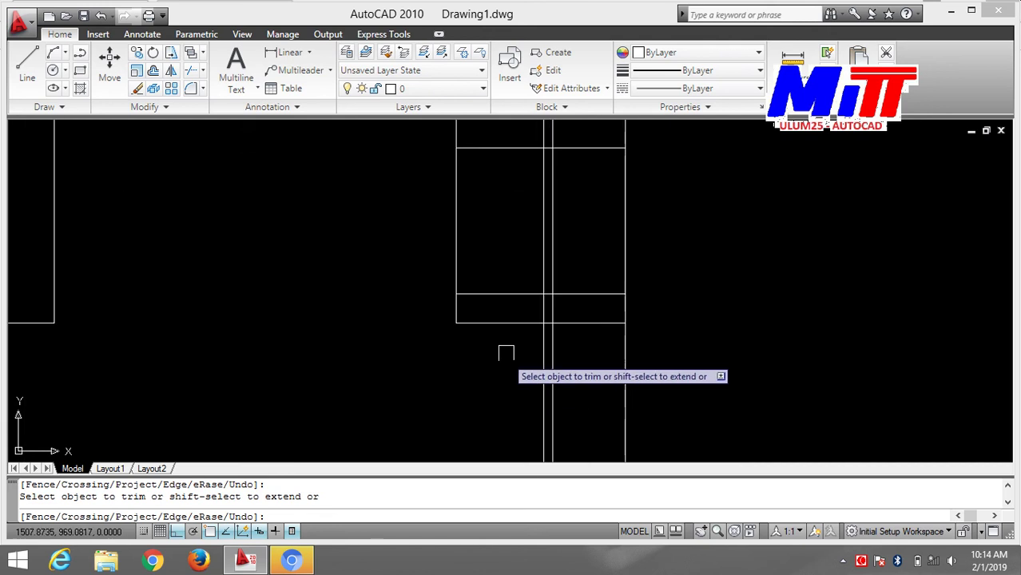
{"action": "left_click", "coordinate": [503, 294]}
{"action": "left_click", "coordinate": [490, 151]}
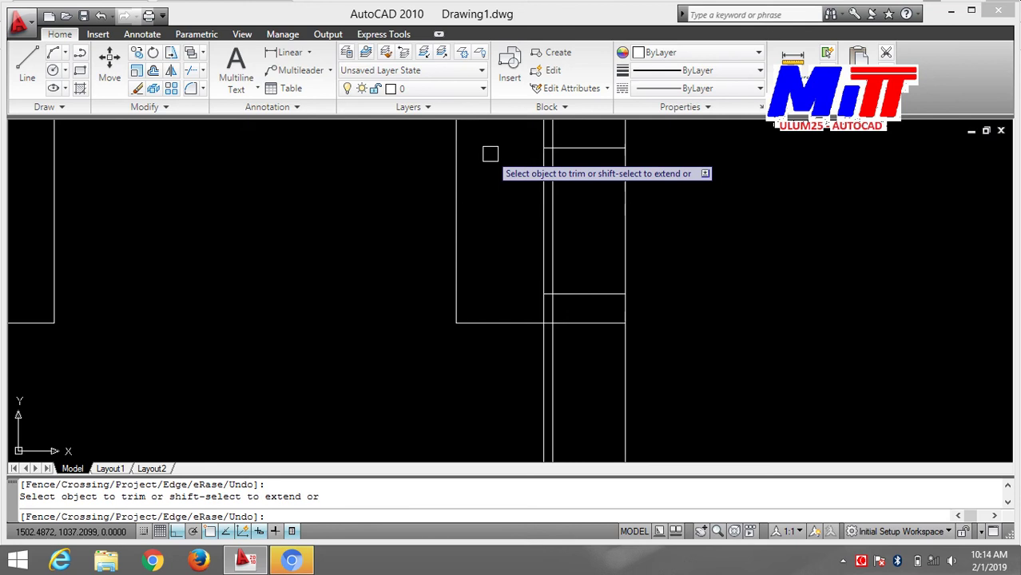
- Trim off the upper part of the vertical line crossing the slot rectangle
{"action": "middle_click_drag", "start_coordinate": [506, 212], "coordinate": [389, 278]}
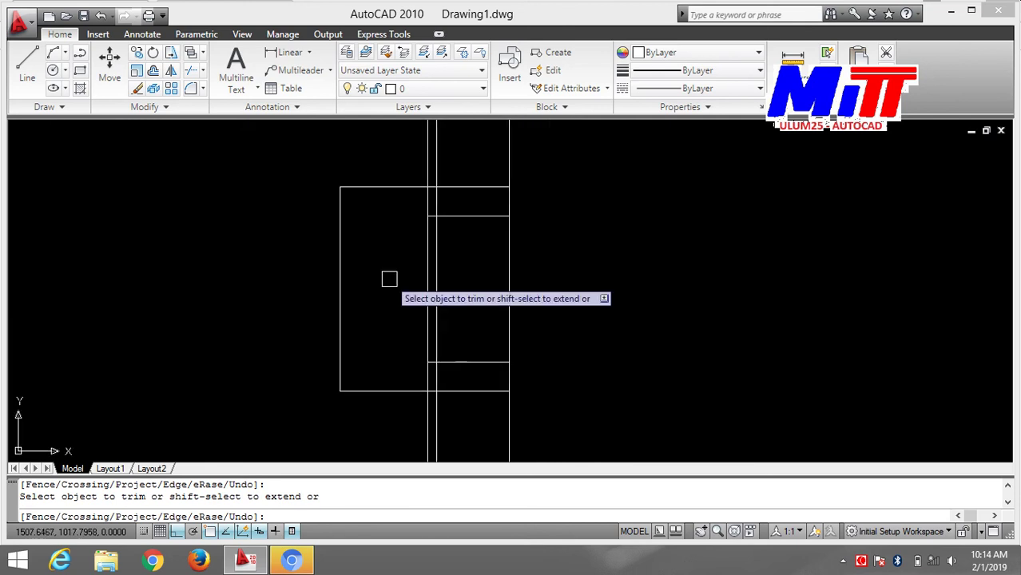
{"action": "scroll", "coordinate": [389, 278], "scroll_direction": "down", "scroll_amount": 3}
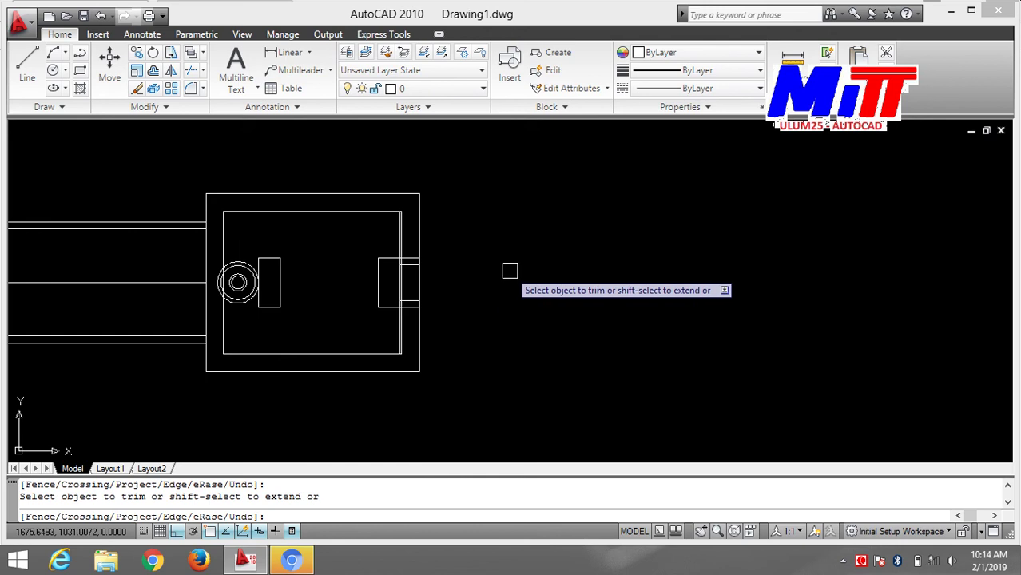
{"action": "scroll", "coordinate": [509, 271], "scroll_direction": "up", "scroll_amount": 4}
{"action": "scroll", "coordinate": [509, 270], "scroll_direction": "up", "scroll_amount": 2}
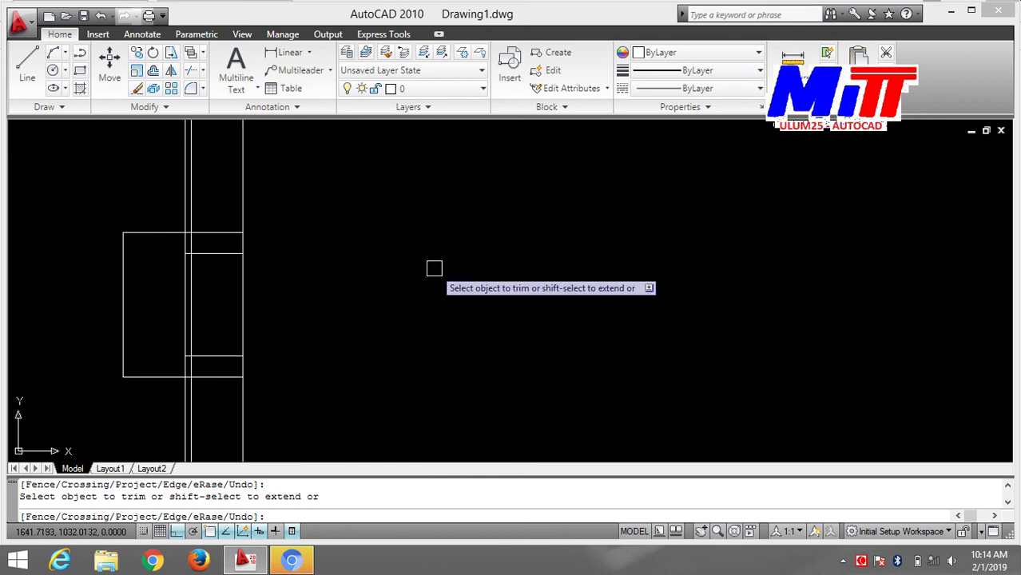
{"action": "middle_click_drag", "start_coordinate": [433, 269], "coordinate": [567, 306]}
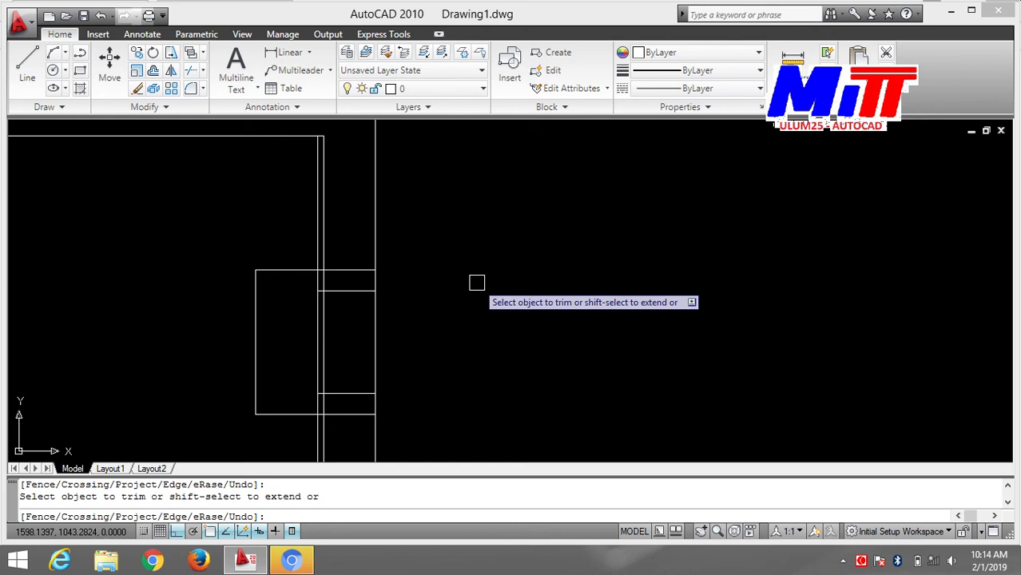
{"action": "left_click", "coordinate": [314, 206]}
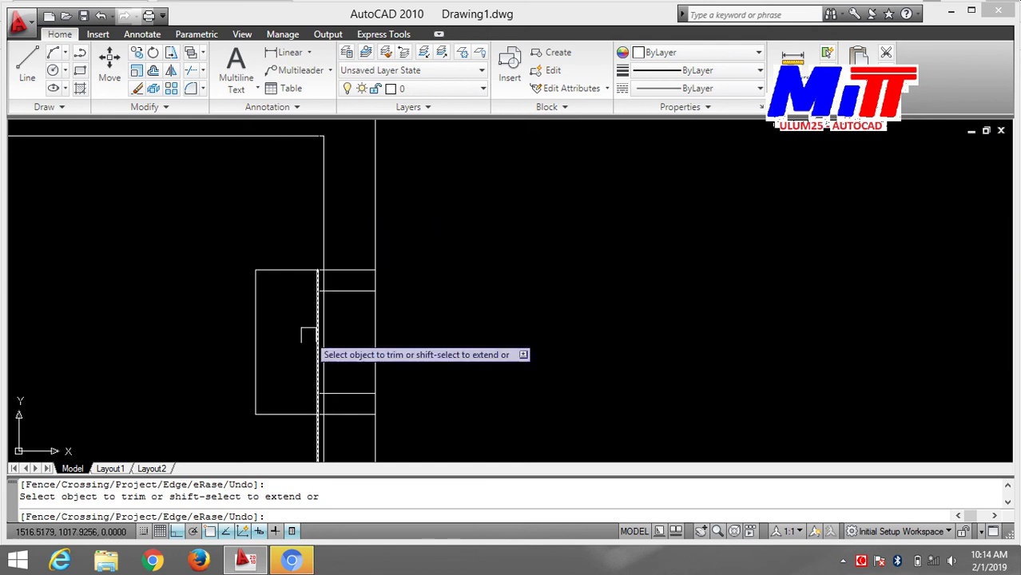
- Pan and zoom around the shaft's end housing to check the trimmed lines
{"action": "scroll", "coordinate": [420, 375], "scroll_direction": "down", "scroll_amount": 4}
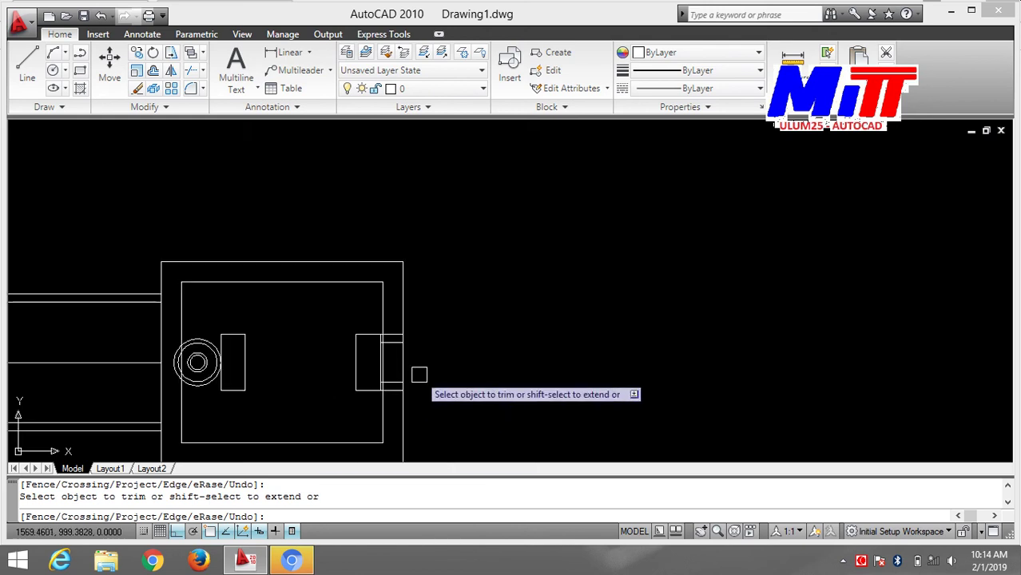
{"action": "middle_click_drag", "start_coordinate": [435, 369], "coordinate": [469, 382]}
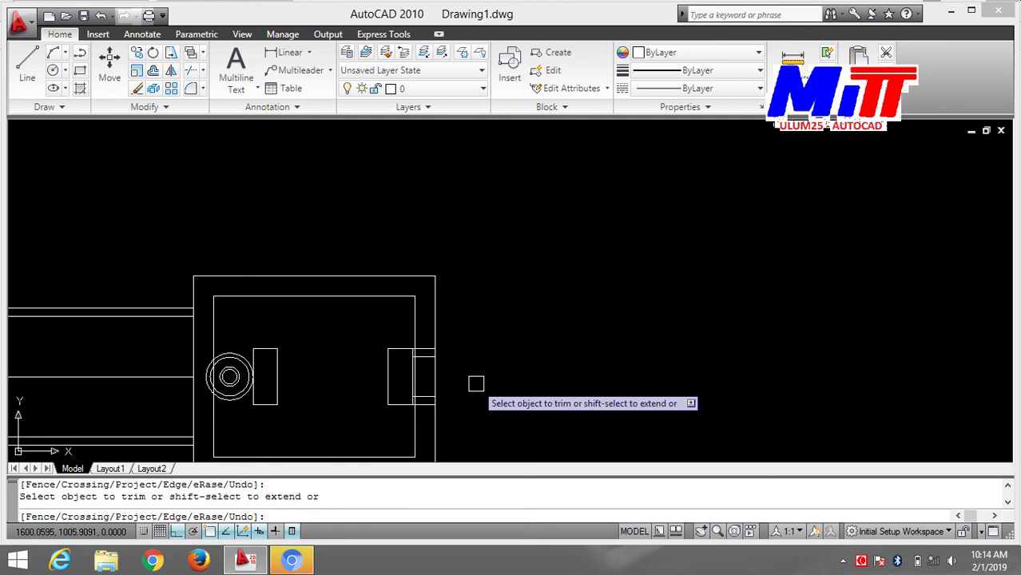
{"action": "scroll", "coordinate": [476, 384], "scroll_direction": "up", "scroll_amount": 3}
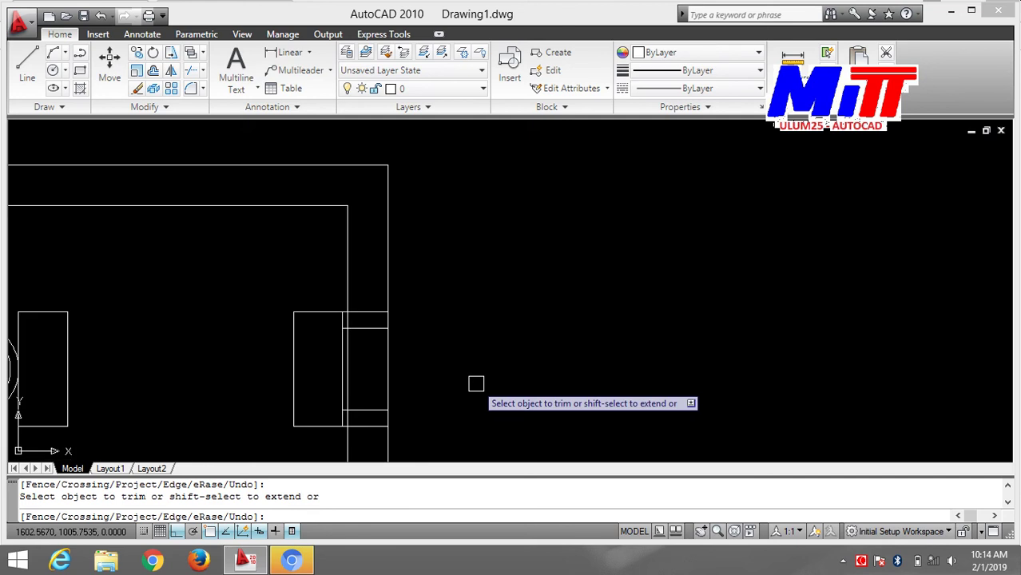
{"action": "scroll", "coordinate": [476, 384], "scroll_direction": "up", "scroll_amount": 2}
{"action": "mouse_move", "coordinate": [476, 383]}
{"action": "middle_mouse_down"}
{"action": "mouse_move", "coordinate": [656, 349]}
{"action": "mouse_move", "coordinate": [813, 301]}
{"action": "middle_mouse_up"}
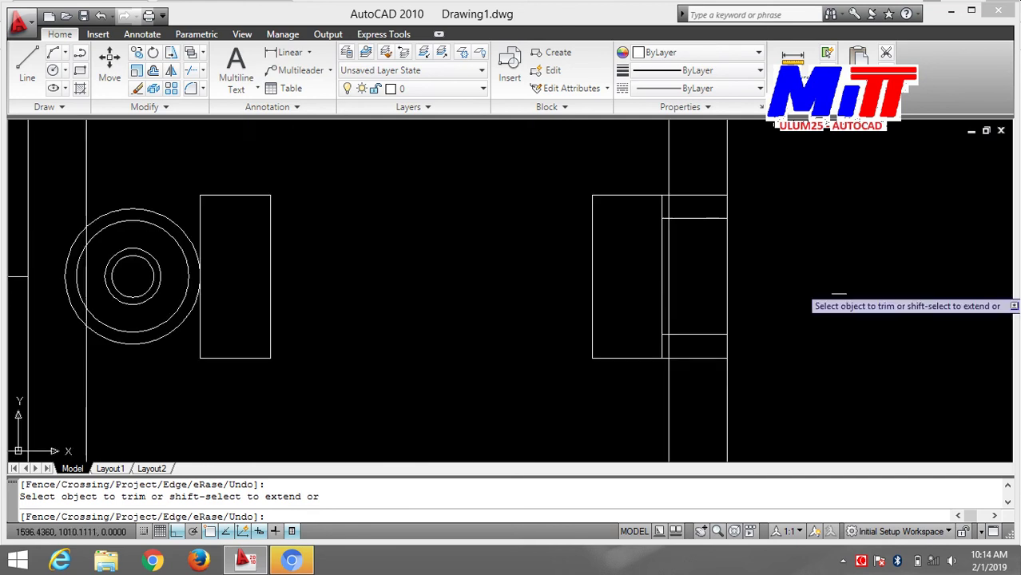
{"action": "scroll", "coordinate": [815, 297], "scroll_direction": "down", "scroll_amount": 6}
{"action": "scroll", "coordinate": [818, 292], "scroll_direction": "down", "scroll_amount": 3}
{"action": "scroll", "coordinate": [797, 289], "scroll_direction": "up", "scroll_amount": 2}
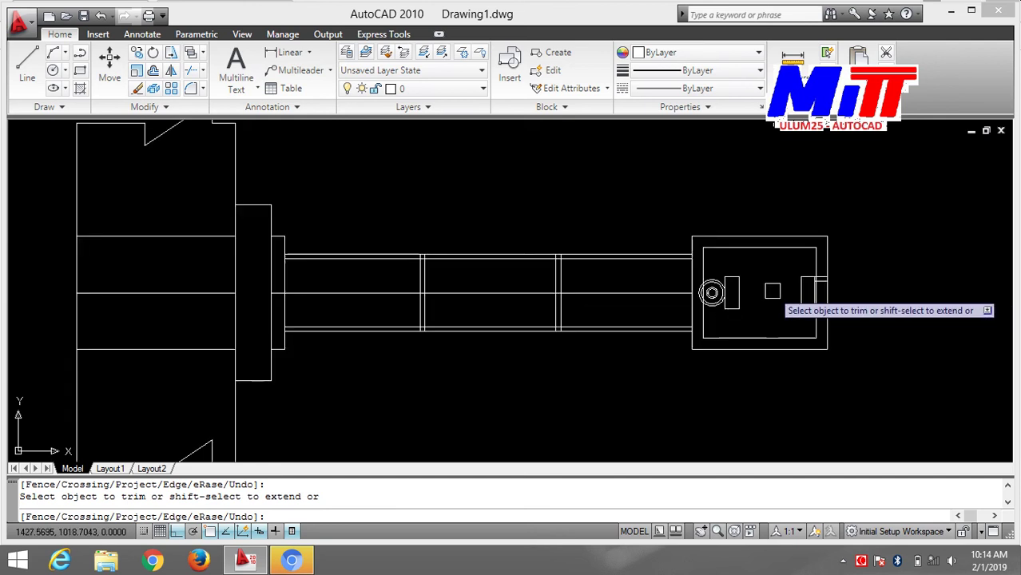
{"action": "scroll", "coordinate": [778, 281], "scroll_direction": "up", "scroll_amount": 2}
{"action": "scroll", "coordinate": [452, 261], "scroll_direction": "up", "scroll_amount": 2}
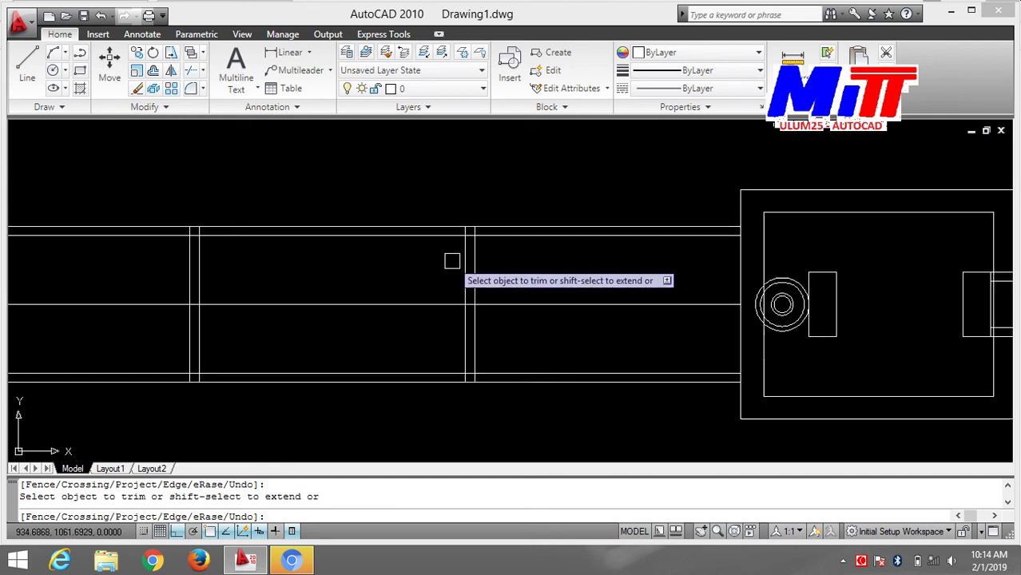
{"action": "scroll", "coordinate": [452, 262], "scroll_direction": "up", "scroll_amount": 2}
{"action": "scroll", "coordinate": [452, 261], "scroll_direction": "down", "scroll_amount": 3}
{"action": "scroll", "coordinate": [452, 261], "scroll_direction": "down", "scroll_amount": 1}
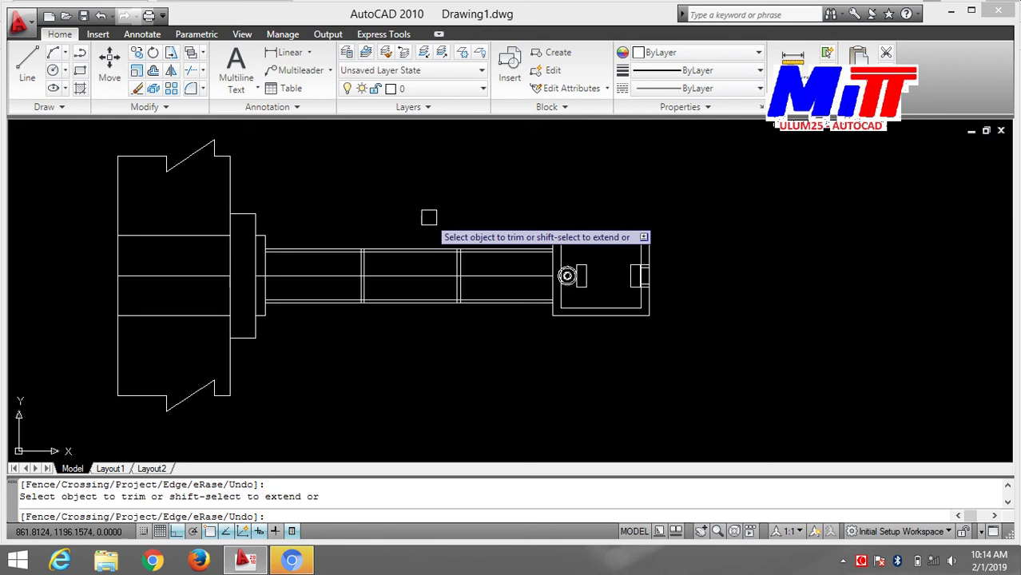
{"action": "scroll", "coordinate": [429, 216], "scroll_direction": "up", "scroll_amount": 2}
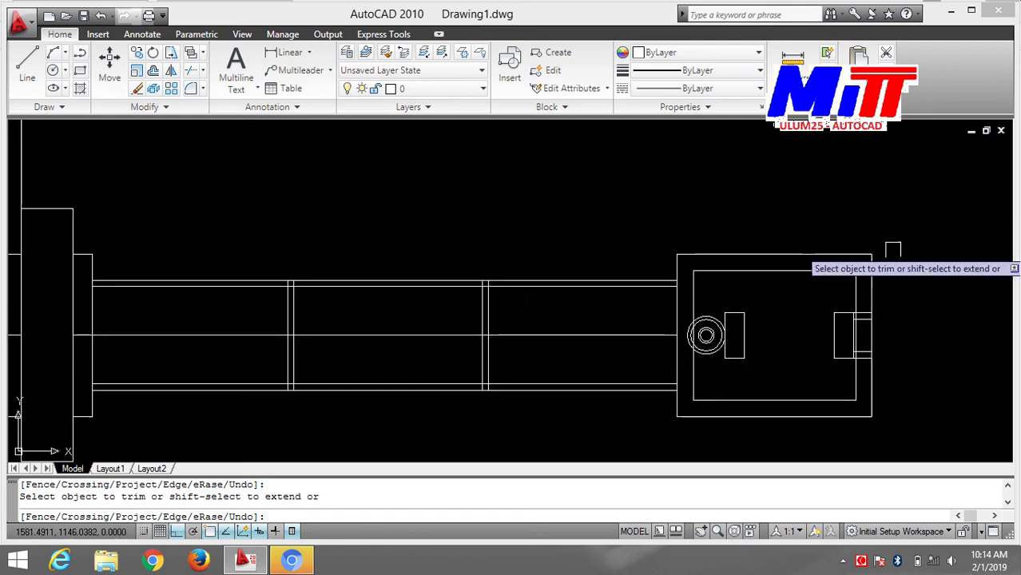
{"action": "key", "text": "Escape"}
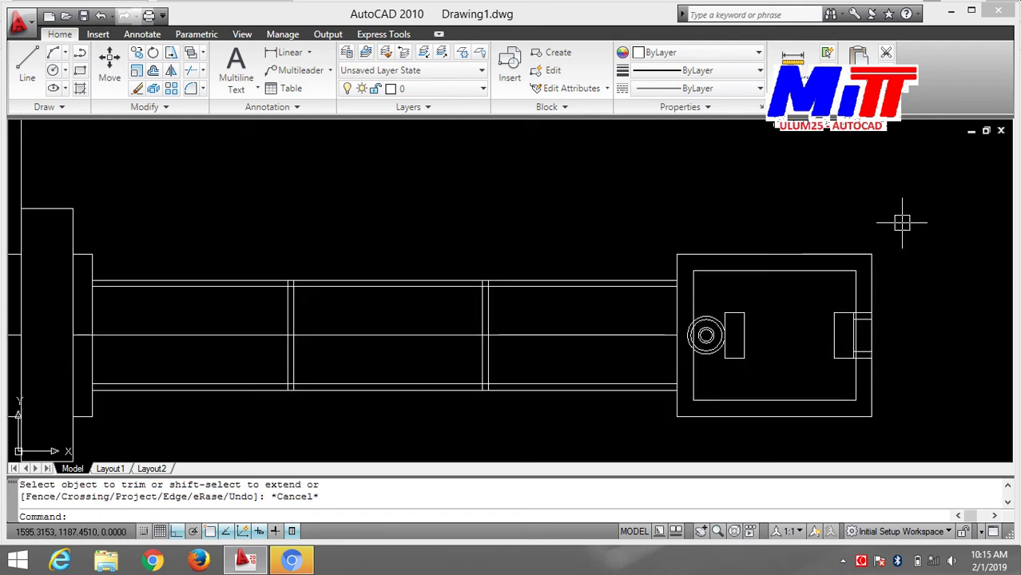
{"action": "middle_click_drag", "start_coordinate": [904, 221], "coordinate": [615, 227]}
{"action": "scroll", "coordinate": [623, 256], "scroll_direction": "up", "scroll_amount": 1}
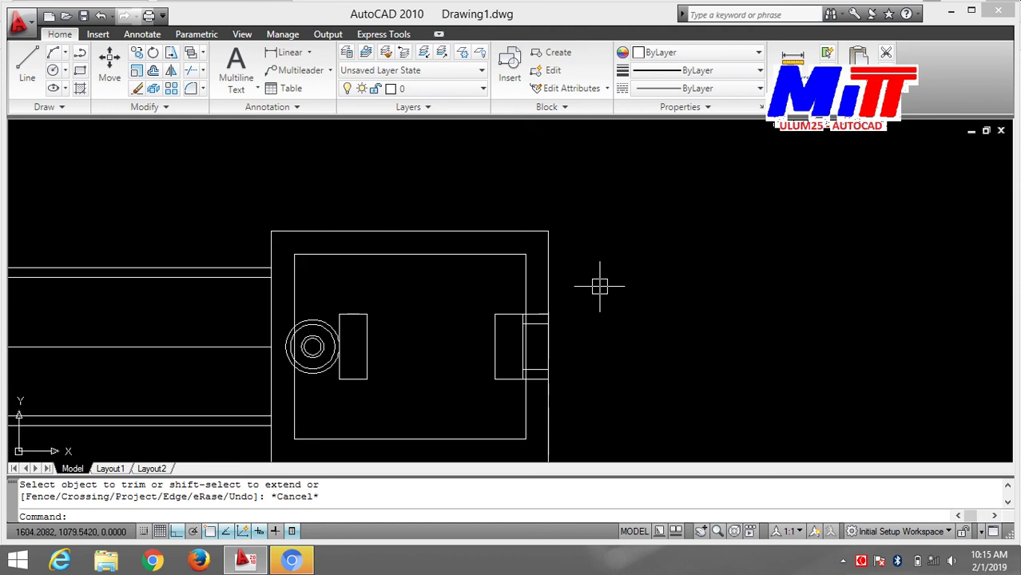
{"action": "middle_click_drag", "start_coordinate": [600, 288], "coordinate": [626, 205]}
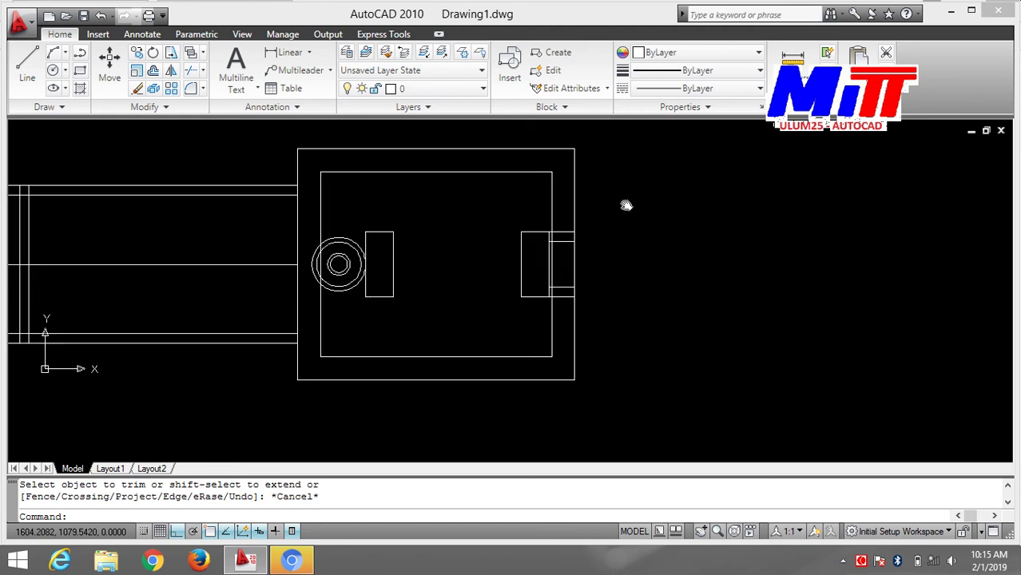
{"action": "mouse_move", "coordinate": [626, 205]}
{"action": "middle_mouse_down"}
{"action": "mouse_move", "coordinate": [868, 248]}
{"action": "mouse_move", "coordinate": [998, 242]}
{"action": "middle_mouse_up"}
{"action": "mouse_move", "coordinate": [508, 240]}
{"action": "middle_mouse_down"}
{"action": "mouse_move", "coordinate": [890, 243]}
{"action": "mouse_move", "coordinate": [724, 257]}
{"action": "mouse_move", "coordinate": [650, 278]}
{"action": "mouse_move", "coordinate": [944, 278]}
{"action": "middle_mouse_up"}
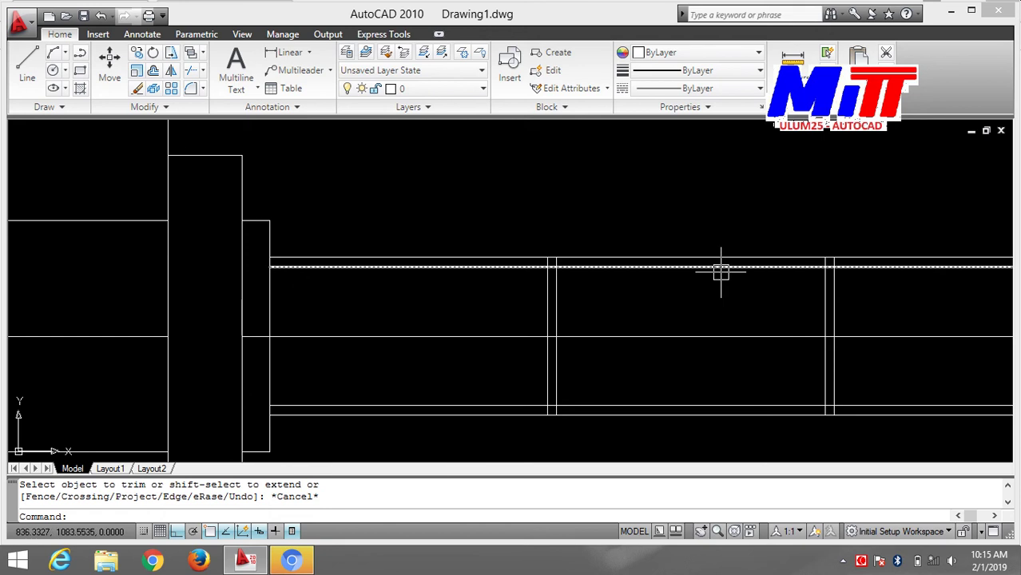
{"action": "middle_click_drag", "start_coordinate": [507, 213], "coordinate": [456, 191]}
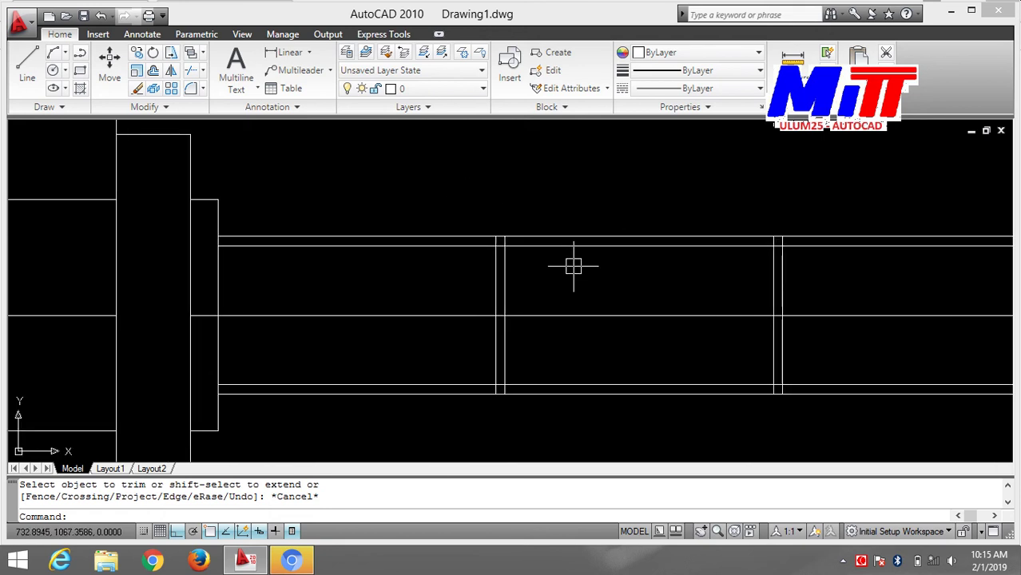
{"action": "type", "text": "O"}
- Offset the left and right vertical keyway lines 10 units outward
{"action": "key", "text": "Return"}
{"action": "type", "text": "10"}
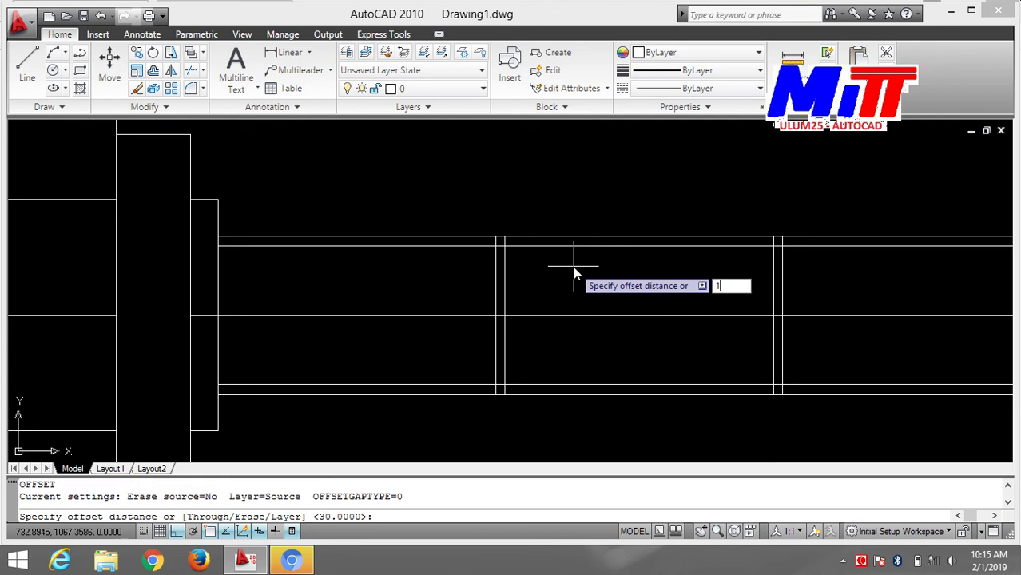
{"action": "key", "text": "Return"}
{"action": "left_click", "coordinate": [495, 278]}
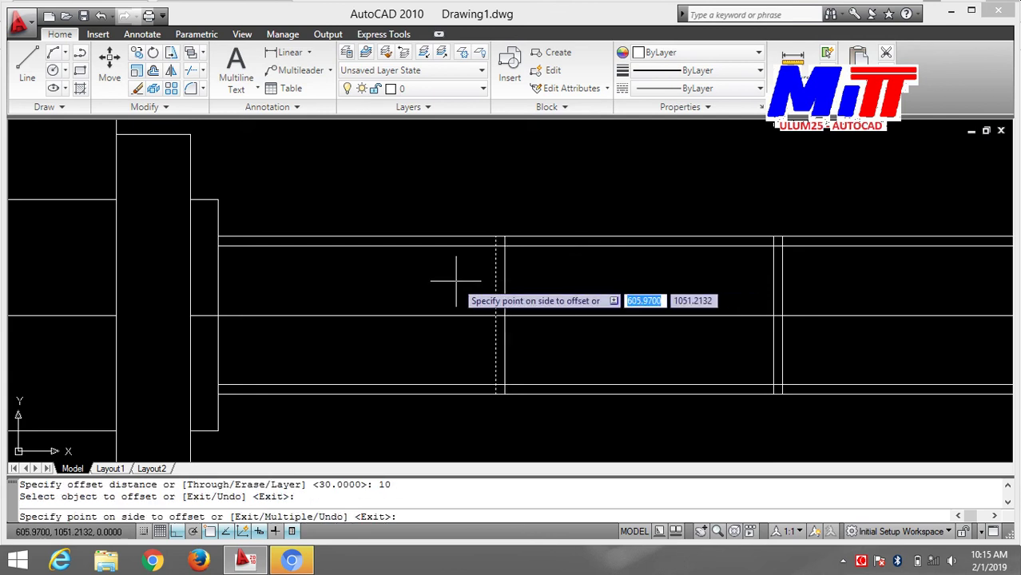
{"action": "left_click", "coordinate": [462, 278]}
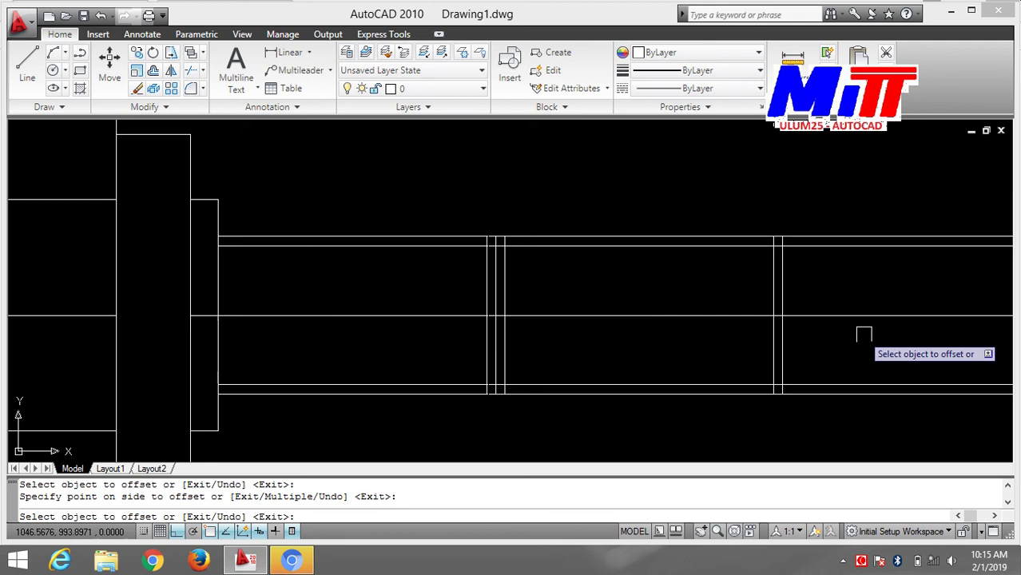
{"action": "left_click", "coordinate": [783, 301]}
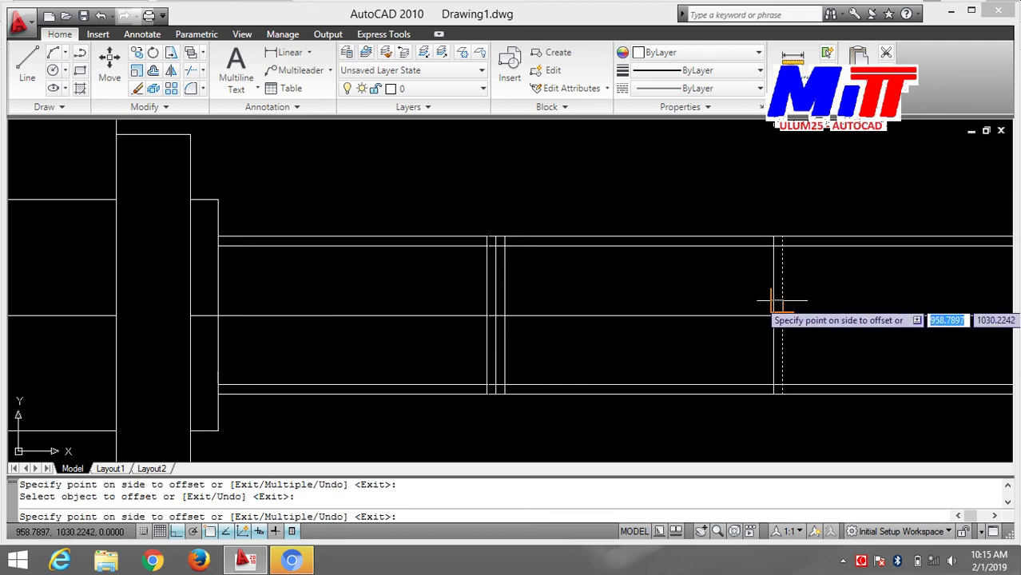
{"action": "left_click", "coordinate": [828, 302]}
{"action": "middle_click_drag", "start_coordinate": [827, 303], "coordinate": [631, 308]}
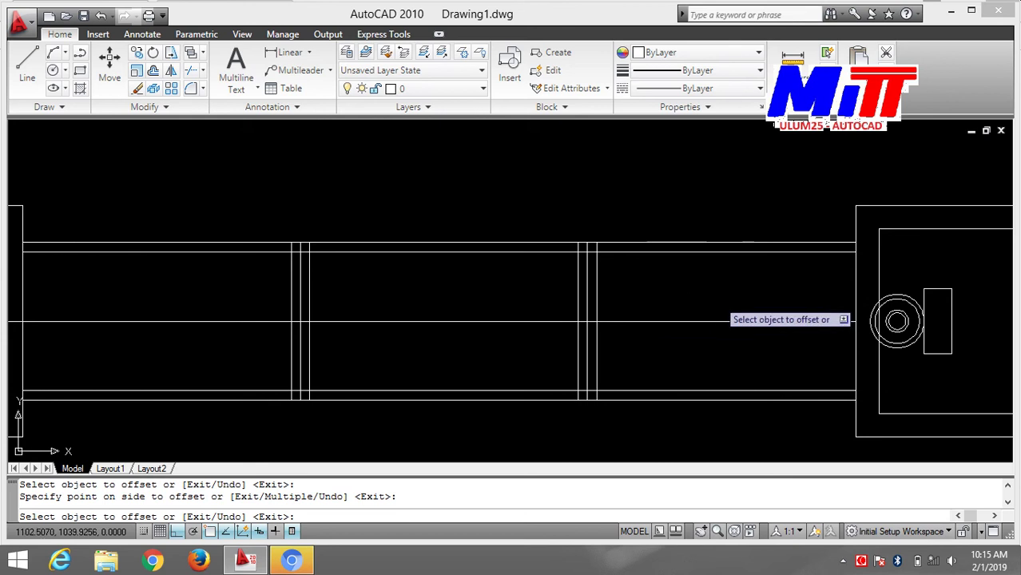
{"action": "key", "text": "Escape"}
- Offset two vertical lines 20 units, one to the right and one to the left
{"action": "type", "text": "o"}
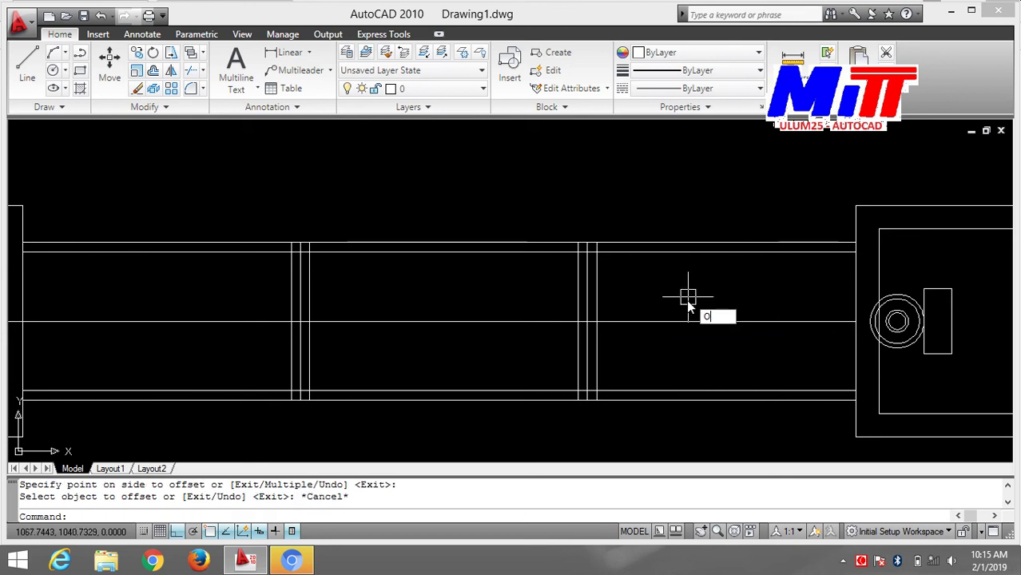
{"action": "key", "text": "Return"}
{"action": "type", "text": "20"}
{"action": "key", "text": "Return"}
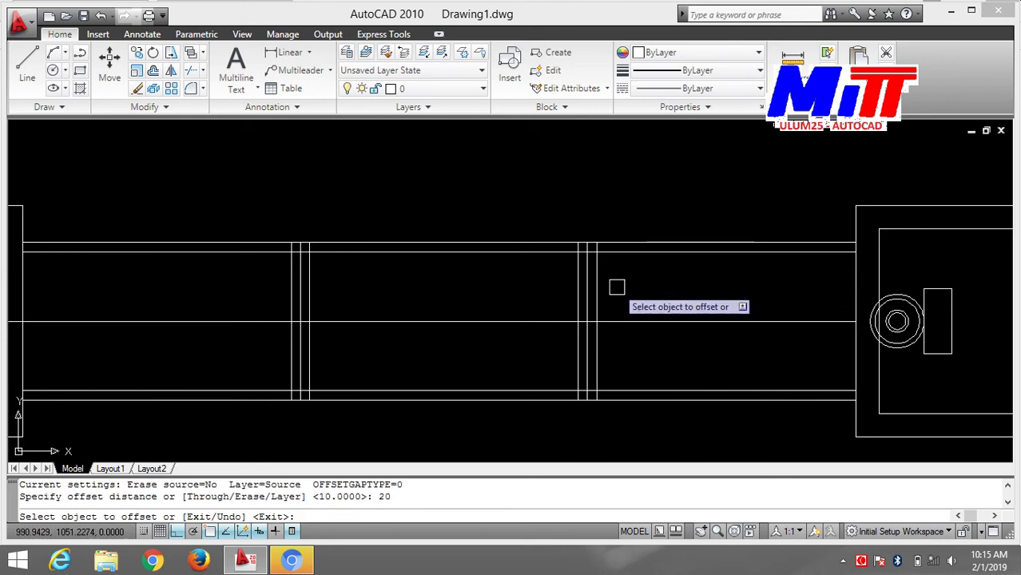
{"action": "left_click", "coordinate": [595, 287]}
{"action": "left_click", "coordinate": [626, 286]}
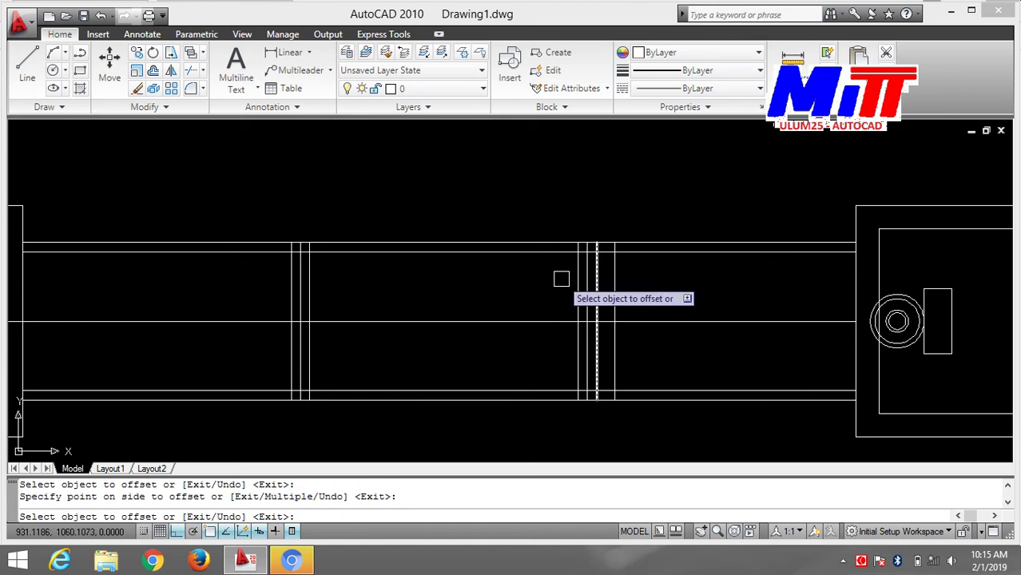
{"action": "left_click", "coordinate": [293, 286]}
{"action": "left_click", "coordinate": [262, 294]}
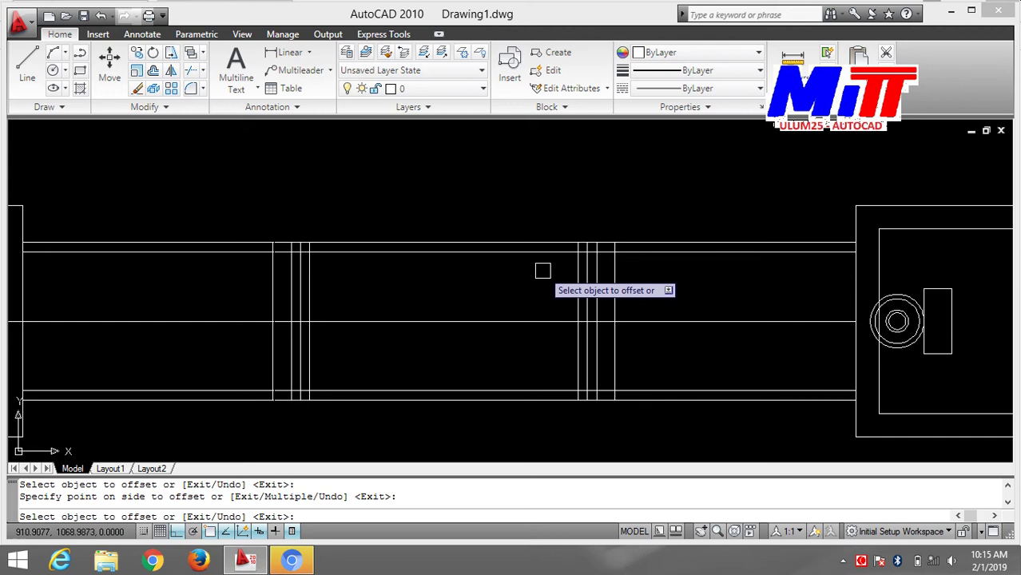
{"action": "key", "text": "Escape"}
- Offset the shaft's horizontal line 50 units, then undo the misplaced copy
{"action": "key", "text": "Return"}
{"action": "type", "text": "50"}
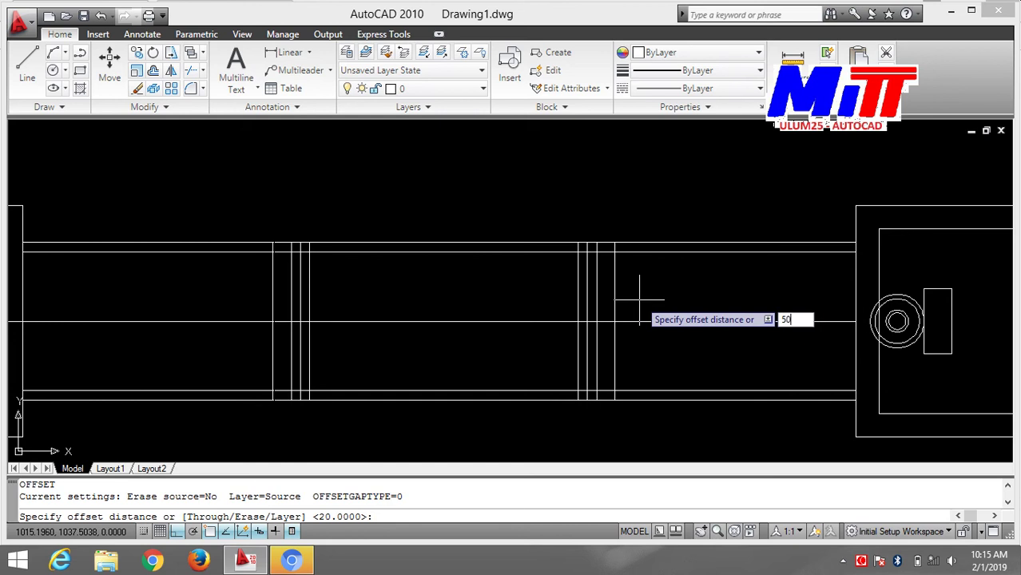
{"action": "key", "text": "Return"}
{"action": "left_click", "coordinate": [629, 322]}
{"action": "left_click", "coordinate": [639, 285]}
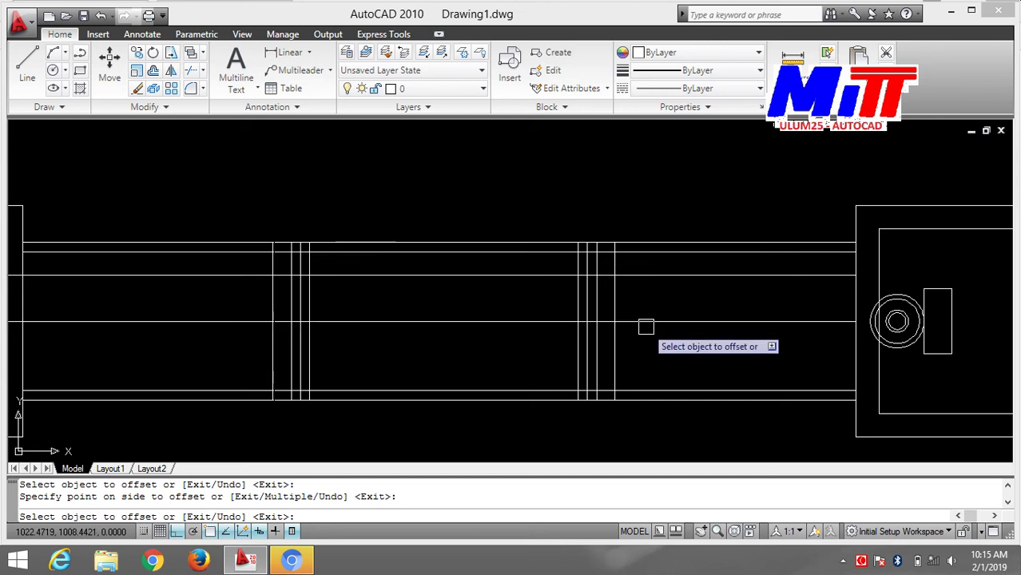
{"action": "key", "text": "Down"}
{"action": "key", "text": "Down"}
{"action": "key", "text": "Return"}
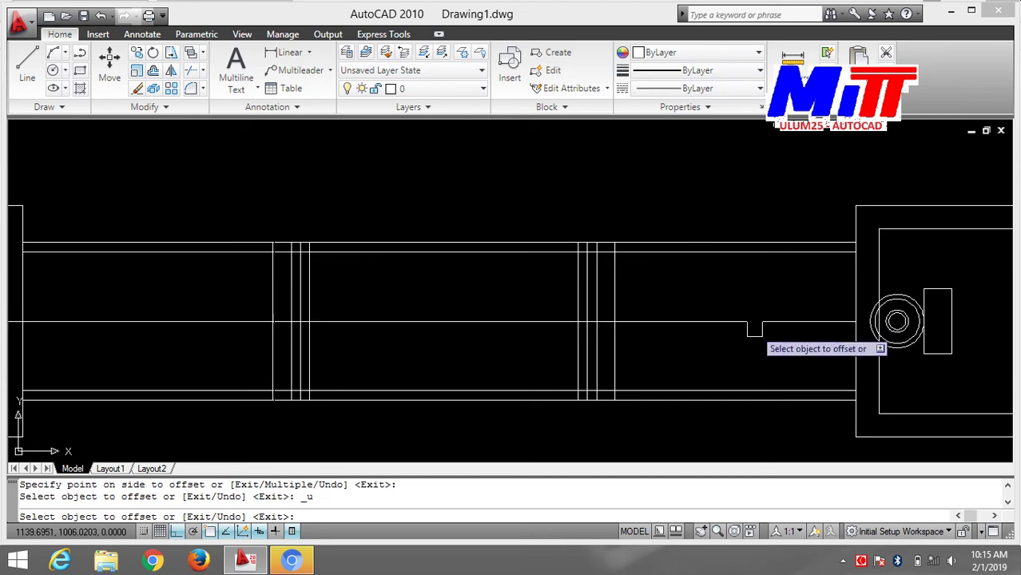
{"action": "key", "text": "Escape"}
- Offset the centre line 25 units (50/2) both above and below
{"action": "type", "text": "o"}
{"action": "key", "text": "Return"}
{"action": "type", "text": "50/2"}
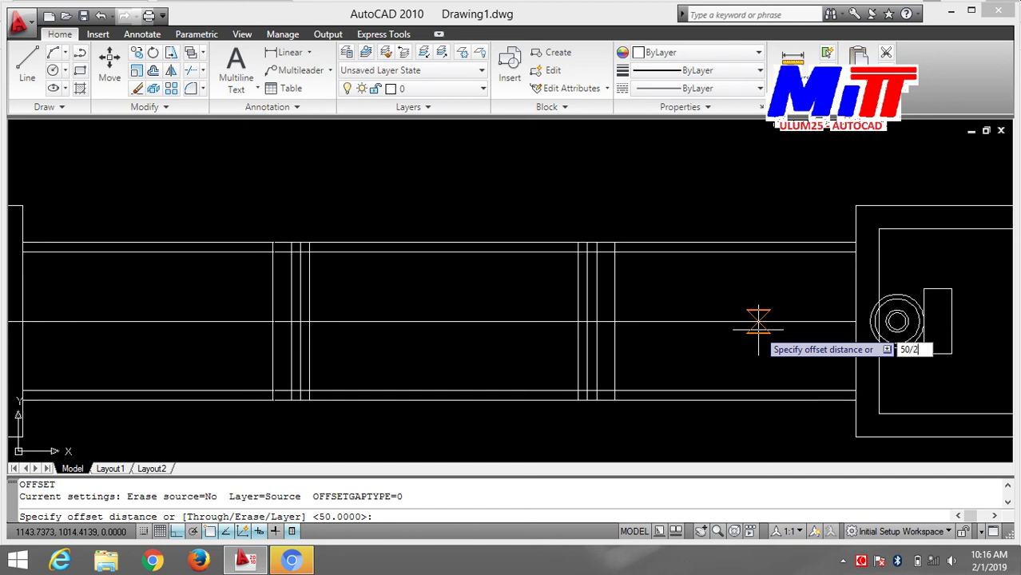
{"action": "key", "text": "Return"}
{"action": "left_click", "coordinate": [662, 321]}
{"action": "left_click", "coordinate": [671, 291]}
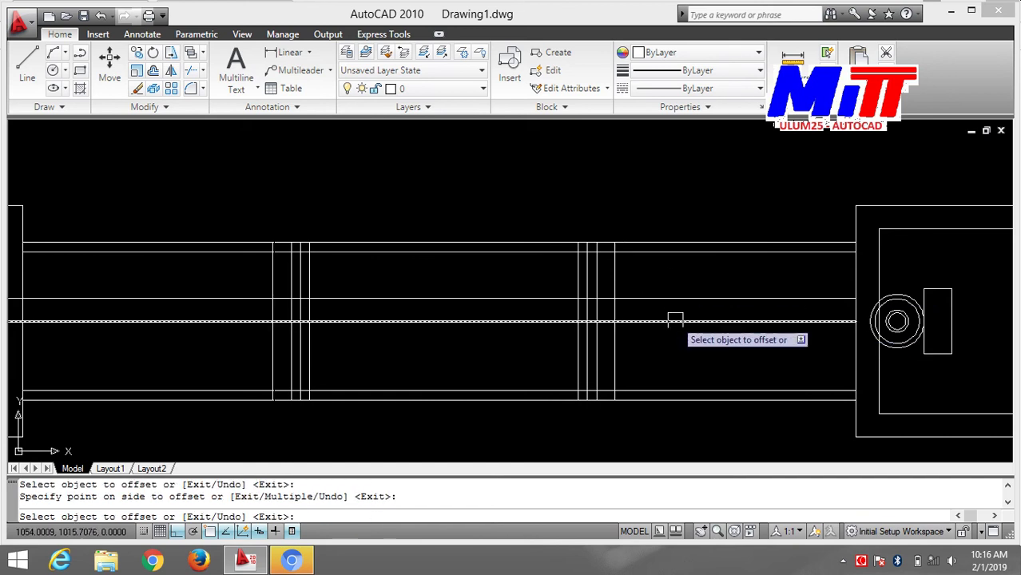
{"action": "left_click", "coordinate": [675, 321]}
{"action": "left_click", "coordinate": [661, 341]}
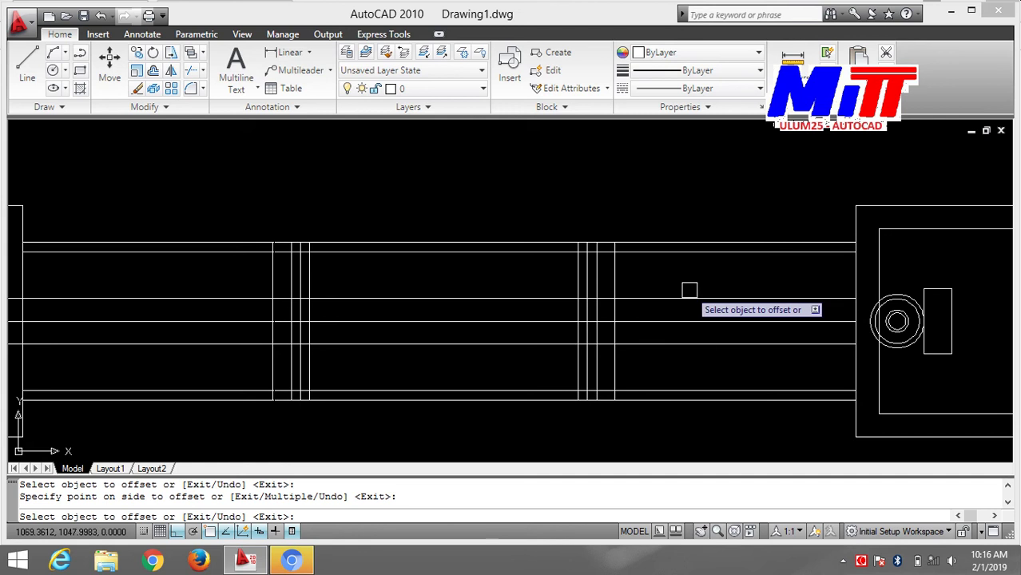
{"action": "key", "text": "Escape"}
{"action": "scroll", "coordinate": [645, 285], "scroll_direction": "up", "scroll_amount": 2}
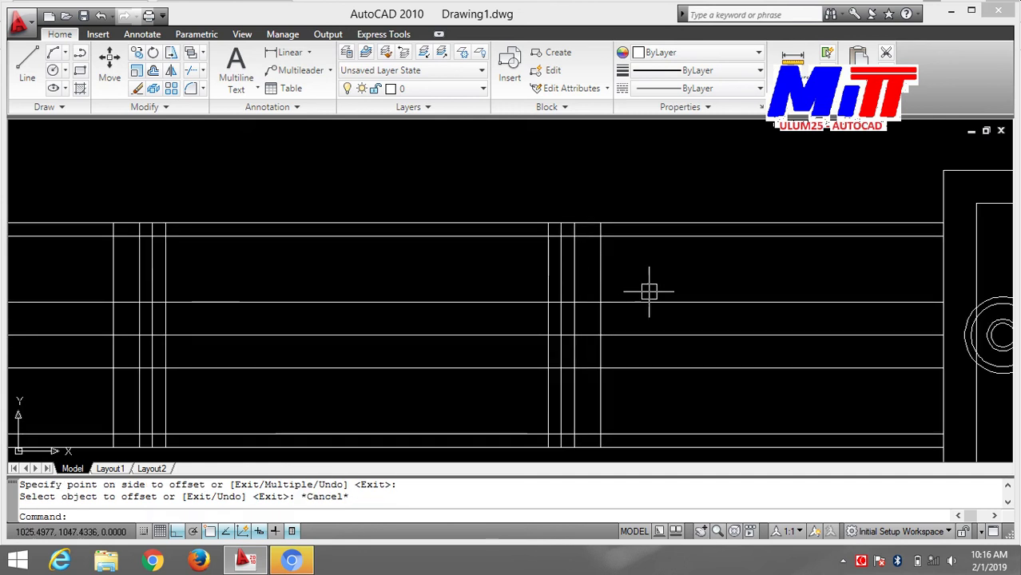
- Trim three horizontal lines past the vertical, undoing one mistaken vertical trim
{"action": "type", "text": "tr"}
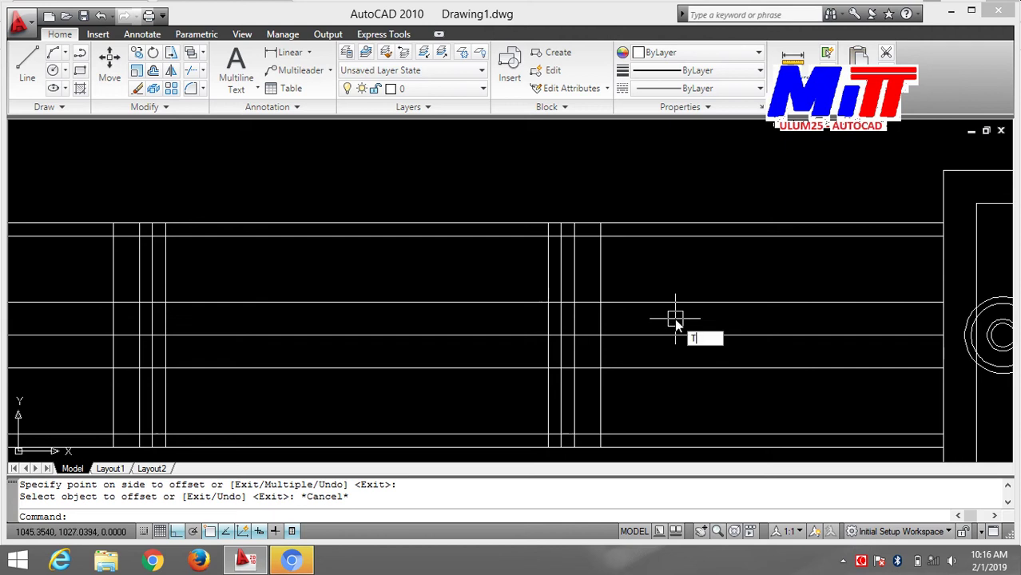
{"action": "key", "text": "Return"}
{"action": "key", "text": "Return"}
{"action": "left_click", "coordinate": [676, 307]}
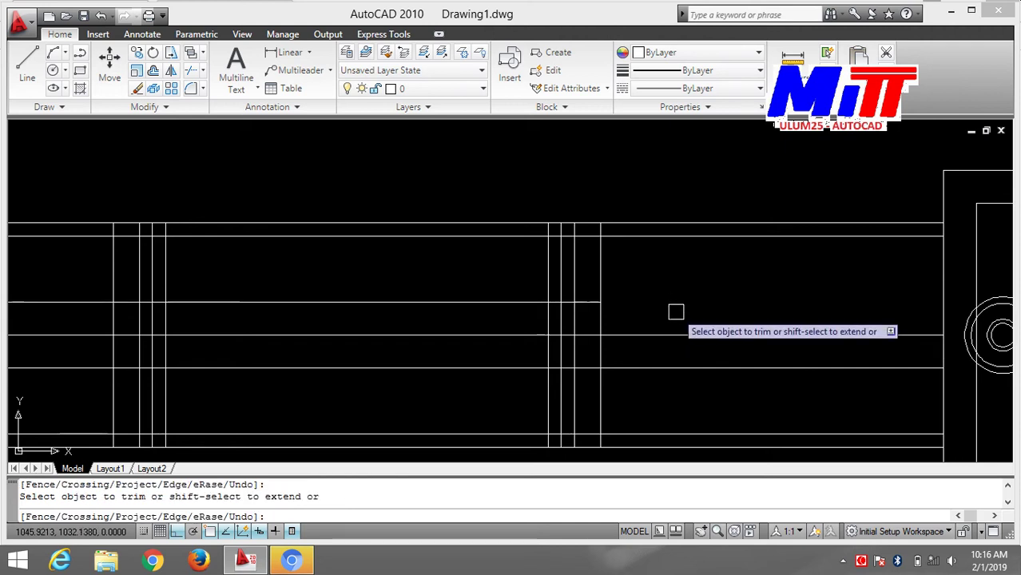
{"action": "left_click", "coordinate": [675, 336]}
{"action": "left_click", "coordinate": [684, 371]}
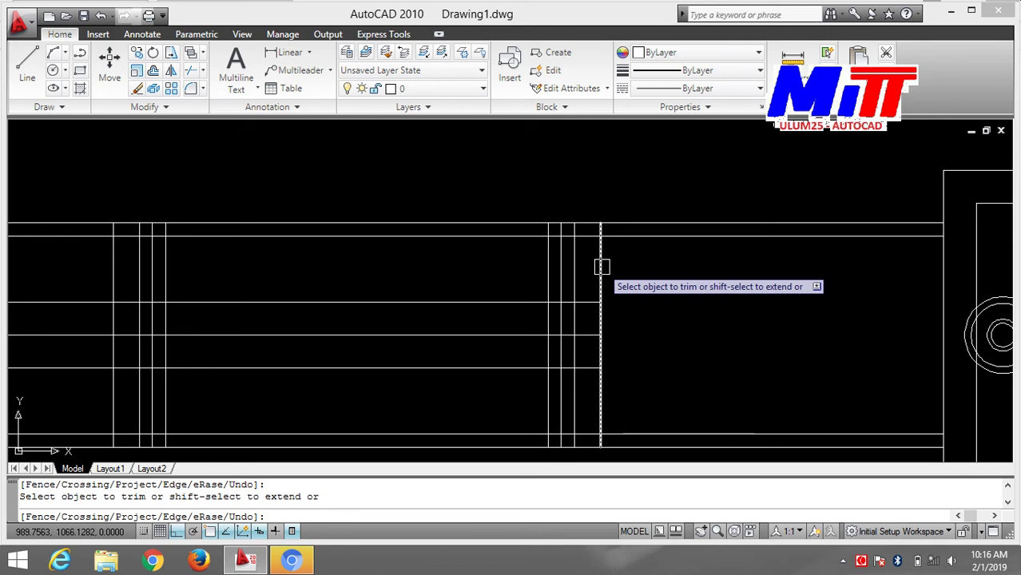
{"action": "left_click", "coordinate": [601, 266]}
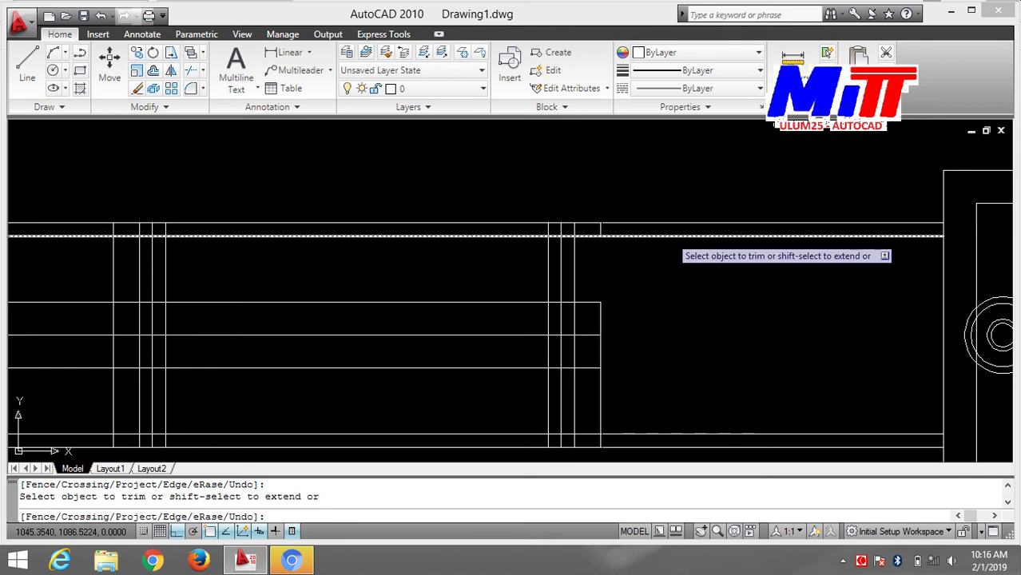
{"action": "key", "text": "ctrl+z"}
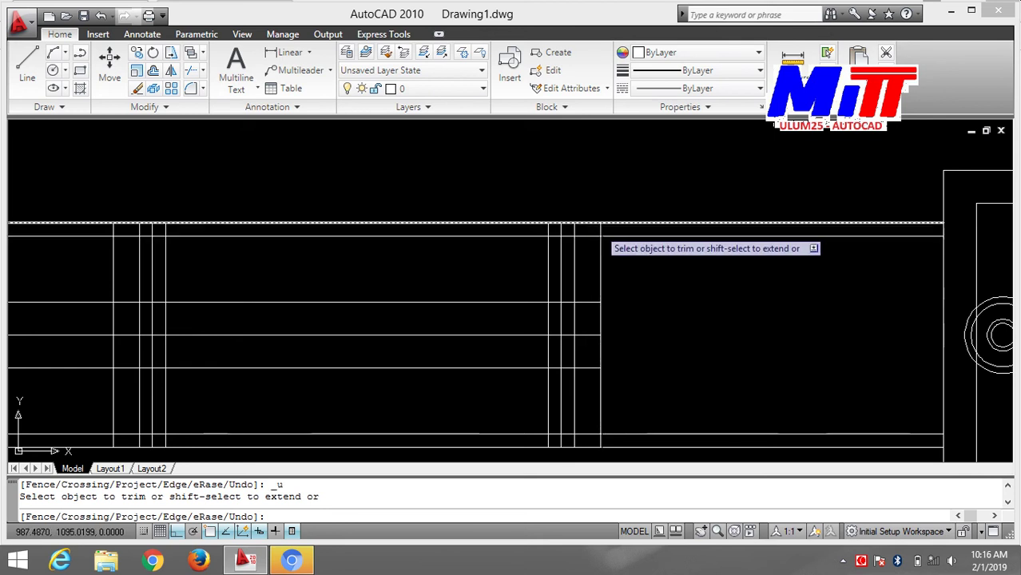
{"action": "scroll", "coordinate": [599, 235], "scroll_direction": "up", "scroll_amount": 3}
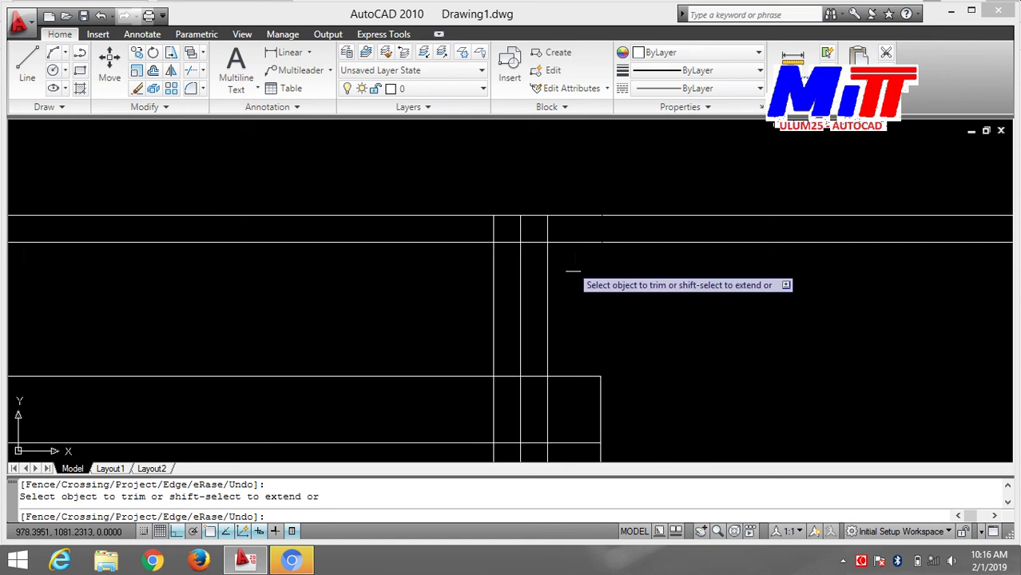
{"action": "scroll", "coordinate": [575, 270], "scroll_direction": "down", "scroll_amount": 2}
{"action": "mouse_move", "coordinate": [626, 303]}
{"action": "middle_mouse_down"}
{"action": "mouse_move", "coordinate": [609, 281]}
{"action": "mouse_move", "coordinate": [537, 283]}
{"action": "middle_mouse_up"}
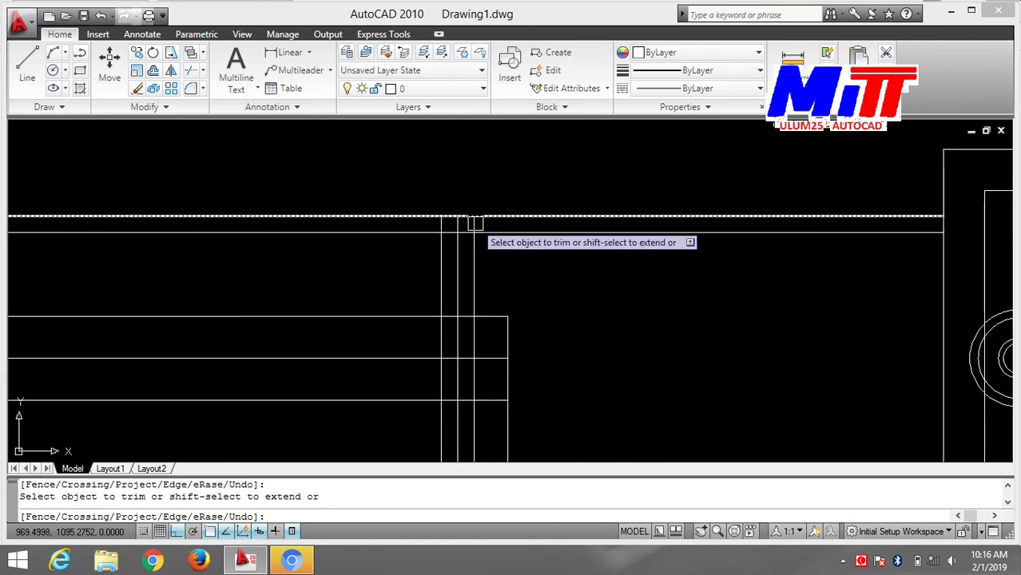
{"action": "scroll", "coordinate": [473, 226], "scroll_direction": "up", "scroll_amount": 2}
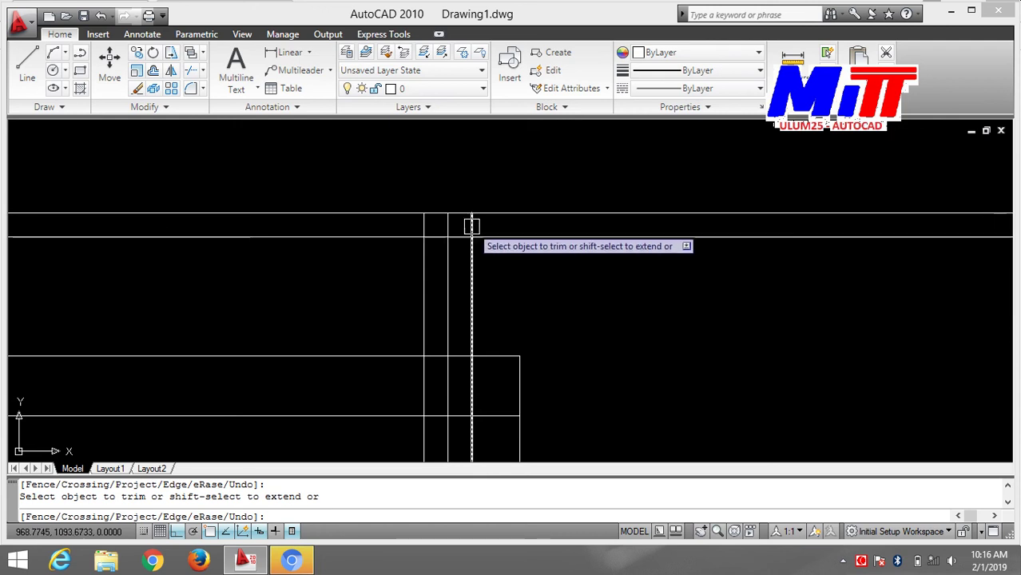
- Trim the vertical's upper part and the leftover pieces around the rectangle below the slot
{"action": "left_click", "coordinate": [472, 260]}
{"action": "middle_click_drag", "start_coordinate": [538, 308], "coordinate": [603, 188]}
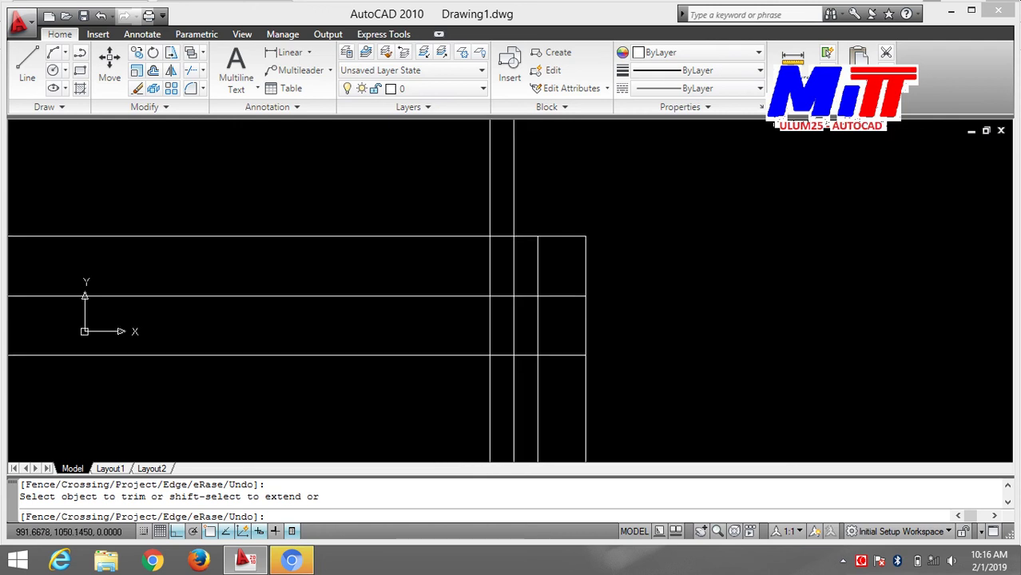
{"action": "left_click", "coordinate": [558, 296]}
{"action": "left_click", "coordinate": [528, 296]}
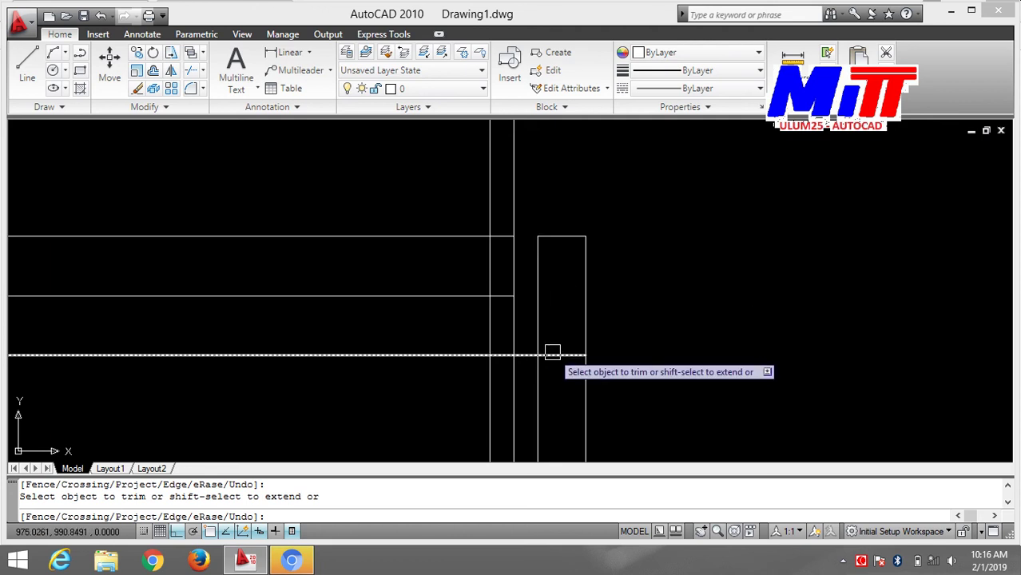
{"action": "left_click", "coordinate": [589, 388]}
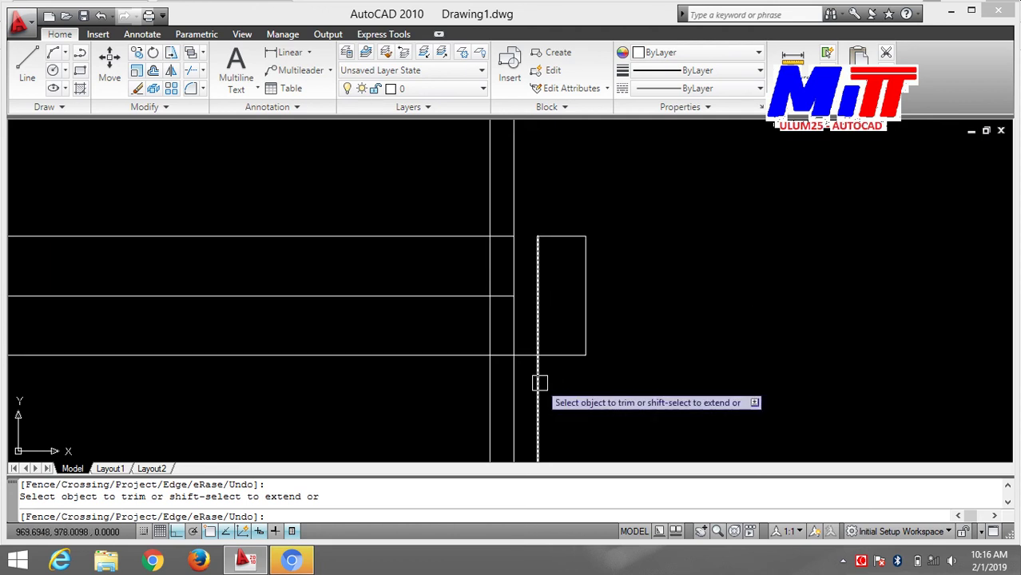
{"action": "left_click", "coordinate": [540, 384]}
{"action": "left_click", "coordinate": [527, 356]}
{"action": "scroll", "coordinate": [599, 375], "scroll_direction": "down", "scroll_amount": 4}
{"action": "mouse_move", "coordinate": [644, 411]}
{"action": "middle_mouse_down"}
{"action": "mouse_move", "coordinate": [642, 399]}
{"action": "mouse_move", "coordinate": [759, 388]}
{"action": "middle_mouse_up"}
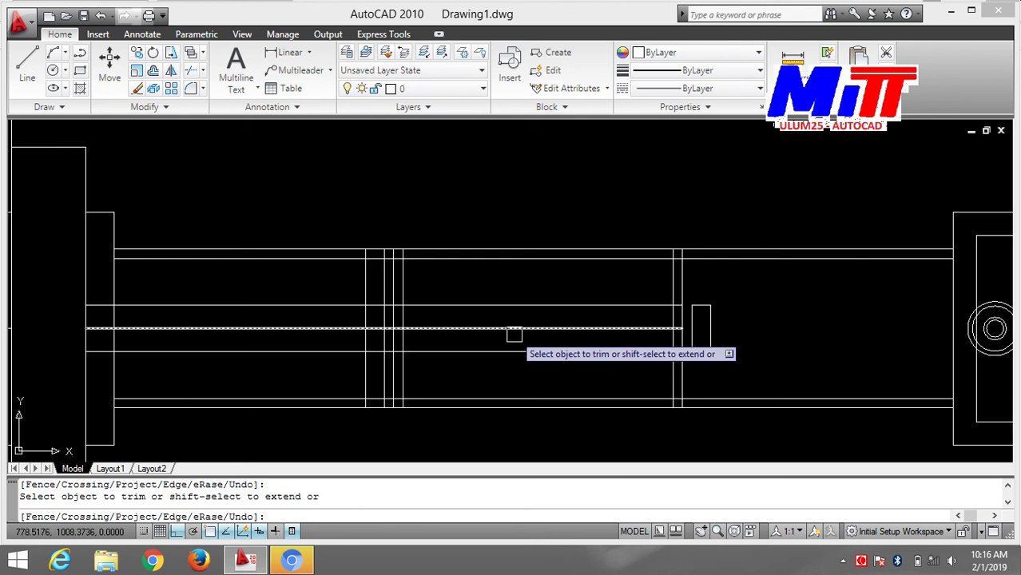
- Trim the three horizontal lines running across the shaft
{"action": "scroll", "coordinate": [514, 334], "scroll_direction": "up", "scroll_amount": 2}
{"action": "scroll", "coordinate": [664, 358], "scroll_direction": "down", "scroll_amount": 3}
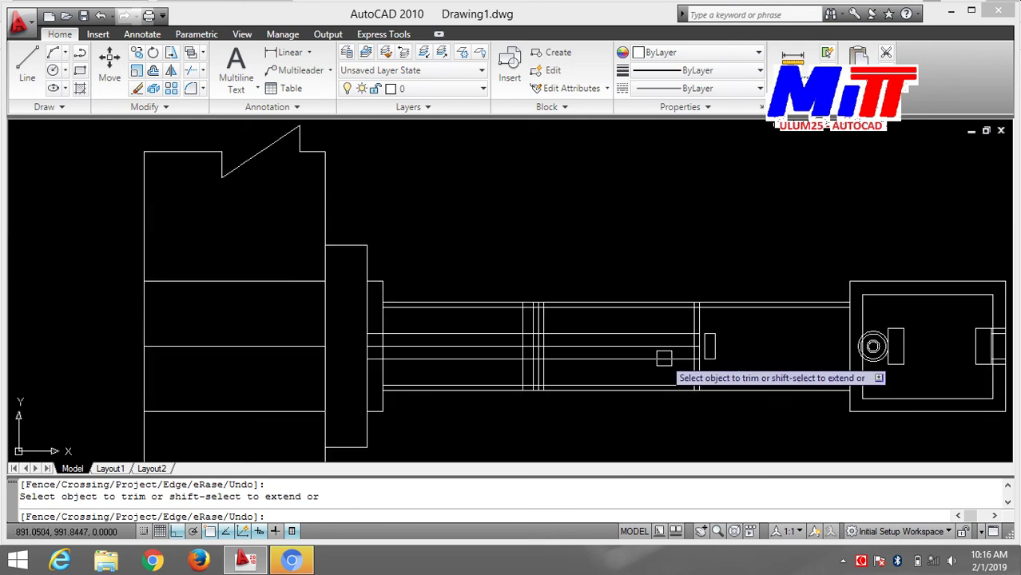
{"action": "scroll", "coordinate": [663, 357], "scroll_direction": "up", "scroll_amount": 3}
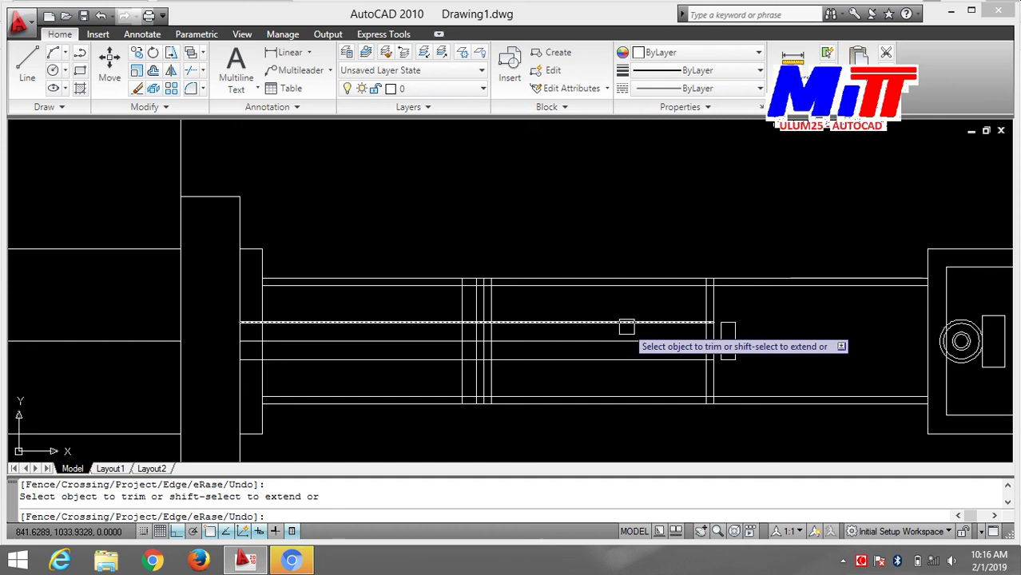
{"action": "scroll", "coordinate": [677, 336], "scroll_direction": "up", "scroll_amount": 2}
{"action": "scroll", "coordinate": [677, 336], "scroll_direction": "up", "scroll_amount": 2}
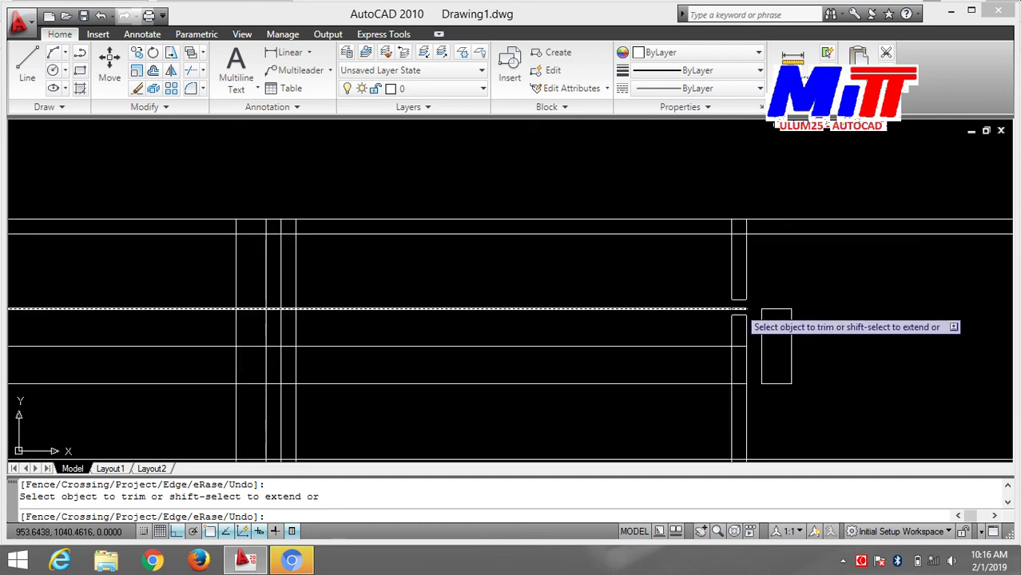
{"action": "left_click", "coordinate": [703, 308]}
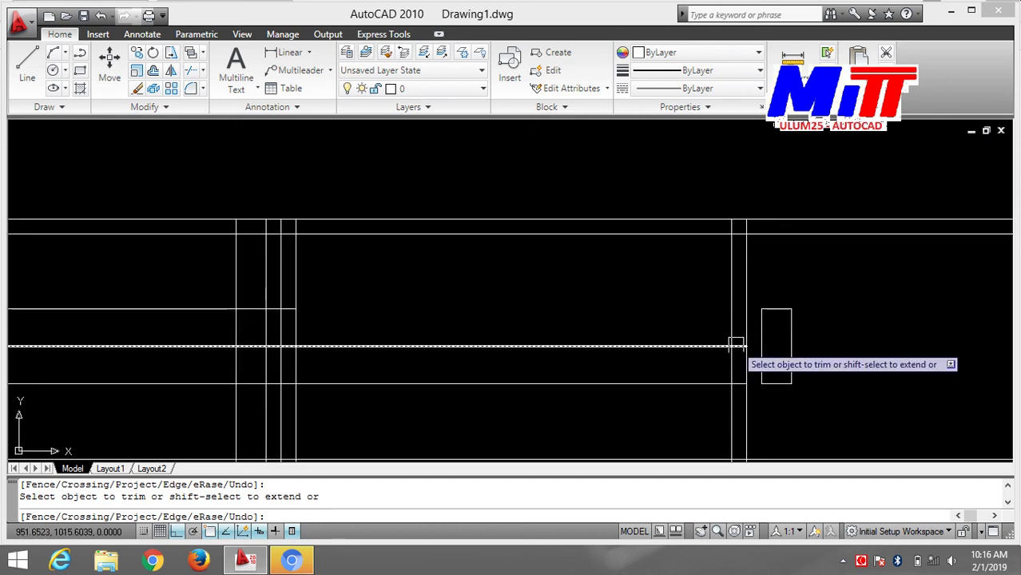
{"action": "left_click", "coordinate": [729, 345]}
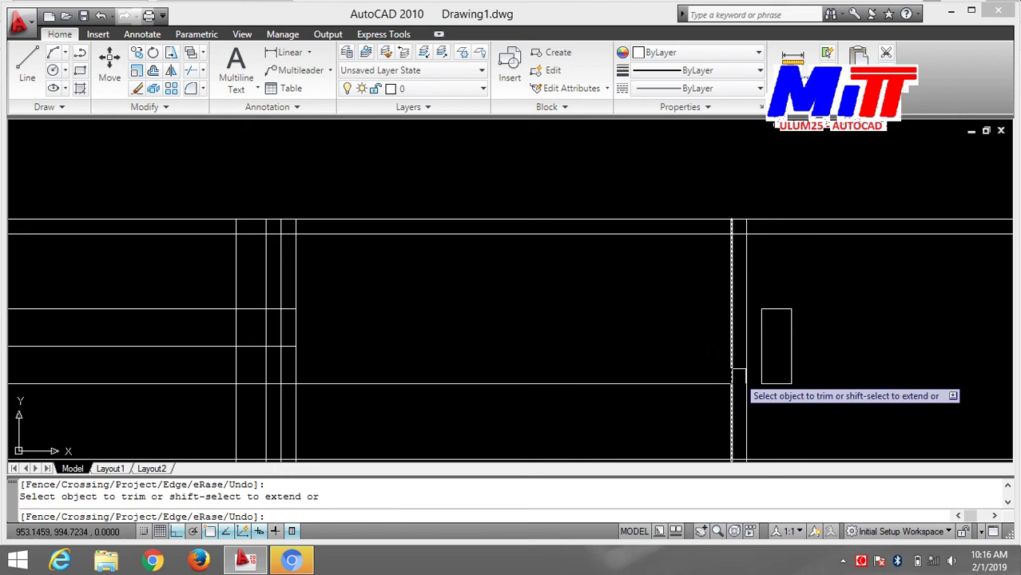
{"action": "left_click", "coordinate": [691, 384]}
- Trim the paired vertical stubs above, between and below the shaft lines
{"action": "middle_click_drag", "start_coordinate": [373, 289], "coordinate": [644, 273]}
{"action": "scroll", "coordinate": [644, 273], "scroll_direction": "up", "scroll_amount": 2}
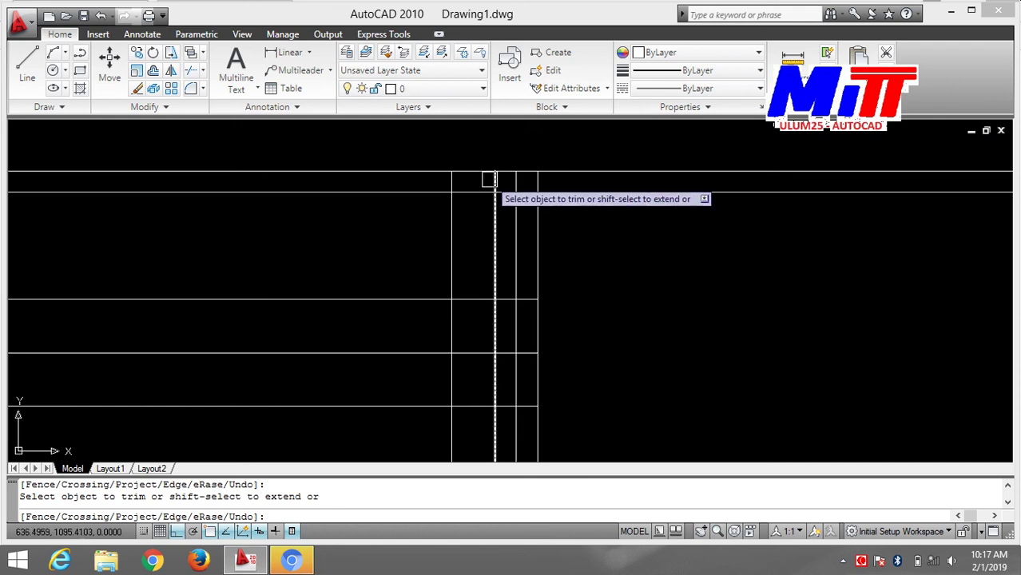
{"action": "left_click", "coordinate": [493, 180]}
{"action": "left_click", "coordinate": [449, 179]}
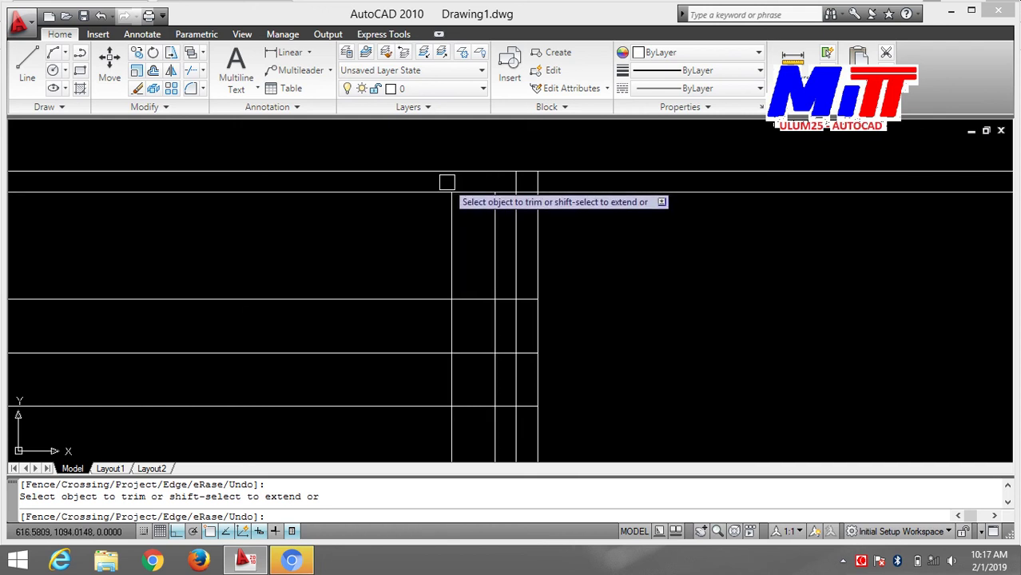
{"action": "left_click", "coordinate": [494, 209]}
{"action": "left_click", "coordinate": [451, 221]}
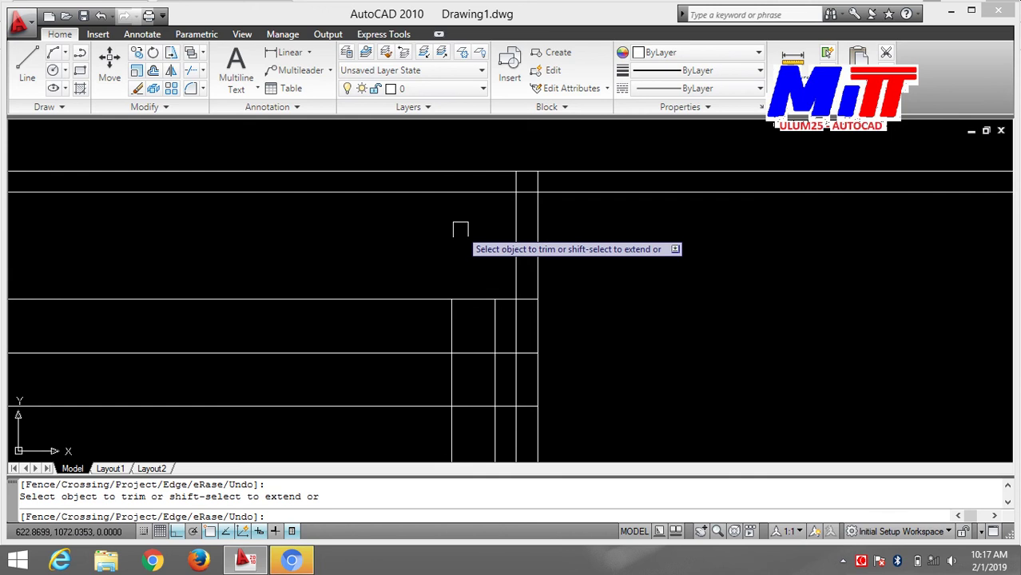
{"action": "left_click", "coordinate": [494, 426]}
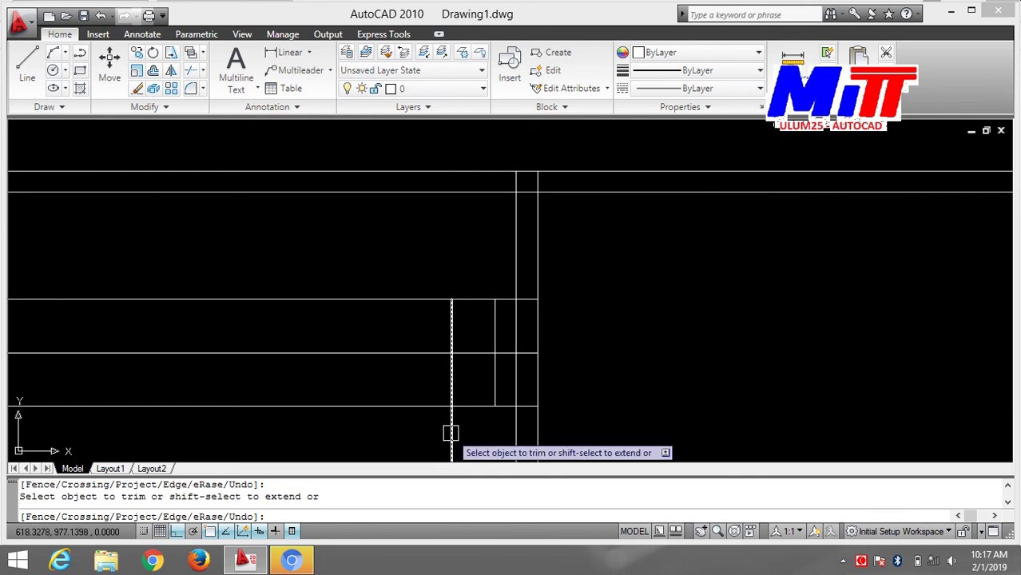
{"action": "left_click", "coordinate": [452, 432]}
- Trim the top and bottom line segments between the slot's verticals
{"action": "scroll", "coordinate": [617, 237], "scroll_direction": "down", "scroll_amount": 2}
{"action": "scroll", "coordinate": [627, 264], "scroll_direction": "up", "scroll_amount": 1}
{"action": "scroll", "coordinate": [649, 363], "scroll_direction": "up", "scroll_amount": 2}
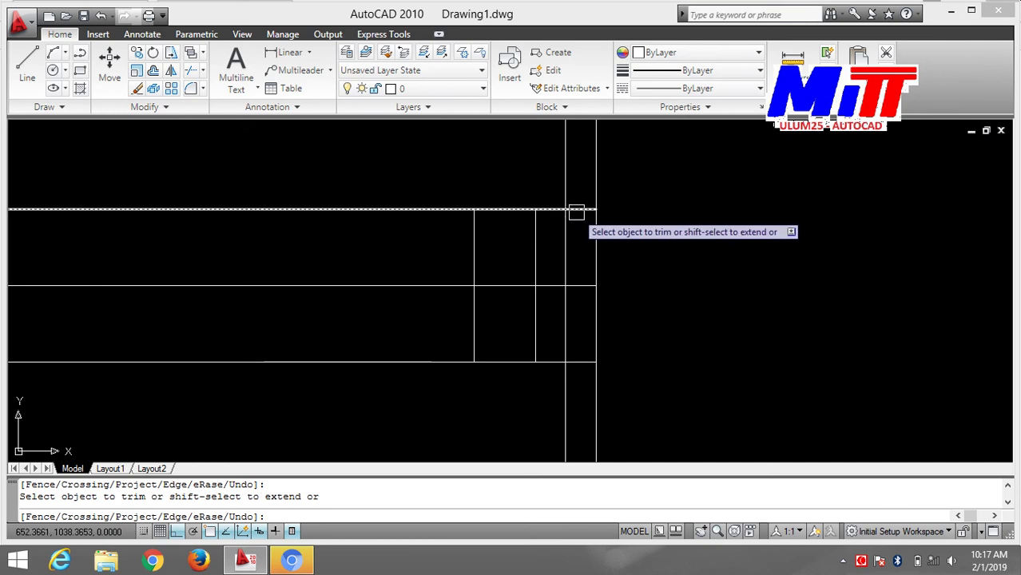
{"action": "left_click", "coordinate": [575, 211]}
{"action": "left_click", "coordinate": [554, 211]}
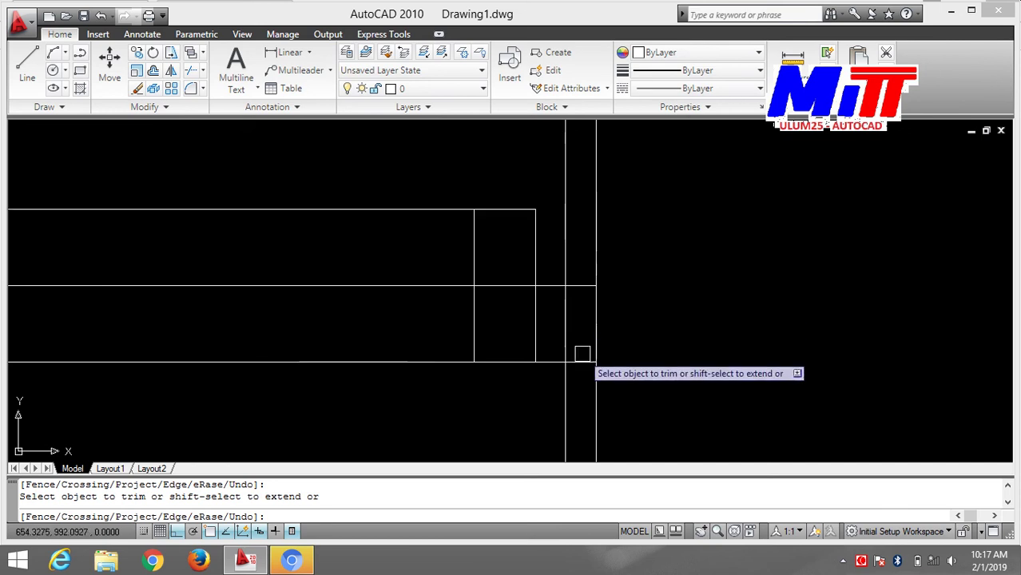
{"action": "left_click", "coordinate": [553, 360]}
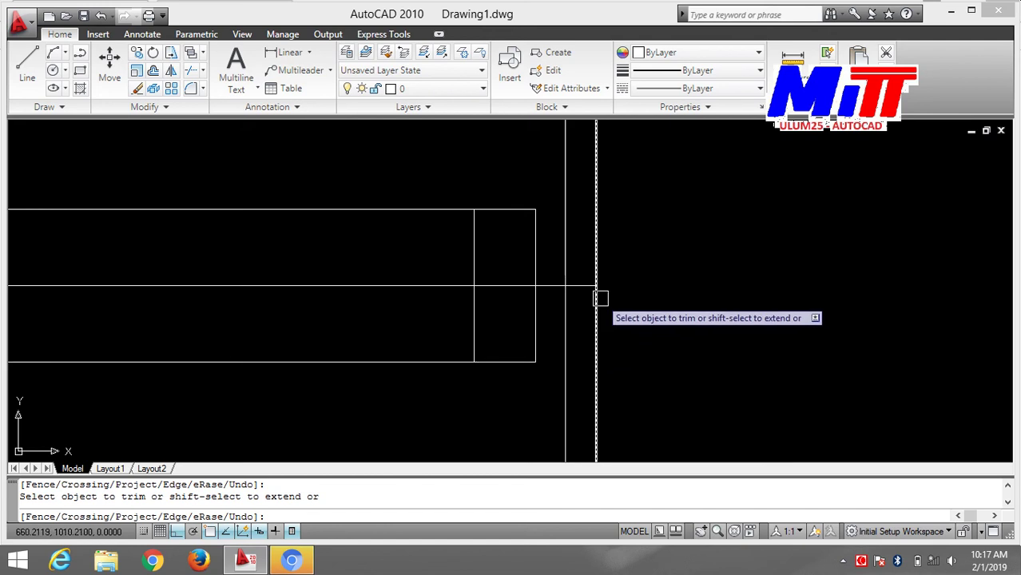
- Trim the three horizontal lines in the shaft's left section
{"action": "scroll", "coordinate": [607, 272], "scroll_direction": "down", "scroll_amount": 1}
{"action": "scroll", "coordinate": [608, 272], "scroll_direction": "down", "scroll_amount": 3}
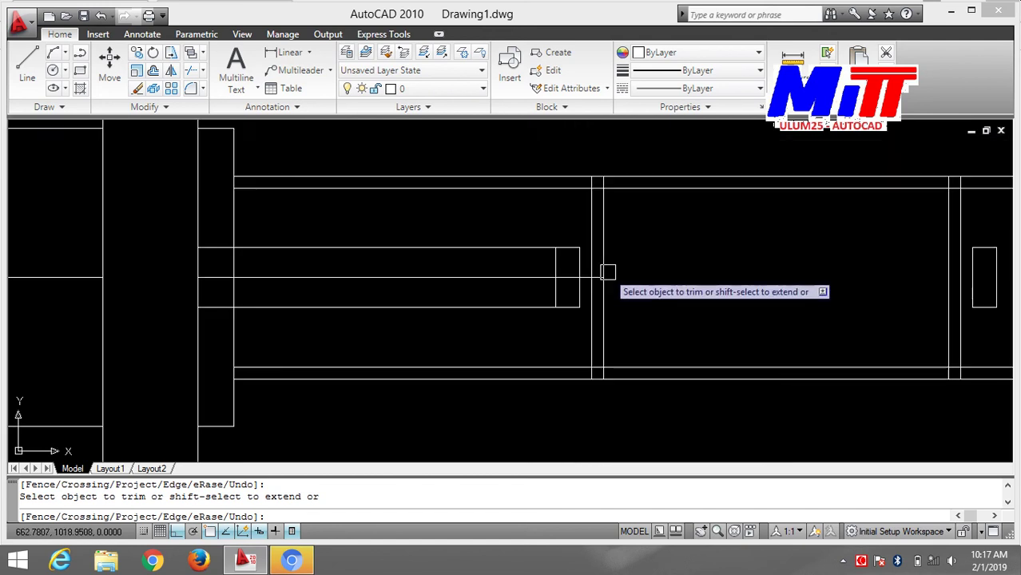
{"action": "middle_click_drag", "start_coordinate": [660, 274], "coordinate": [661, 275]}
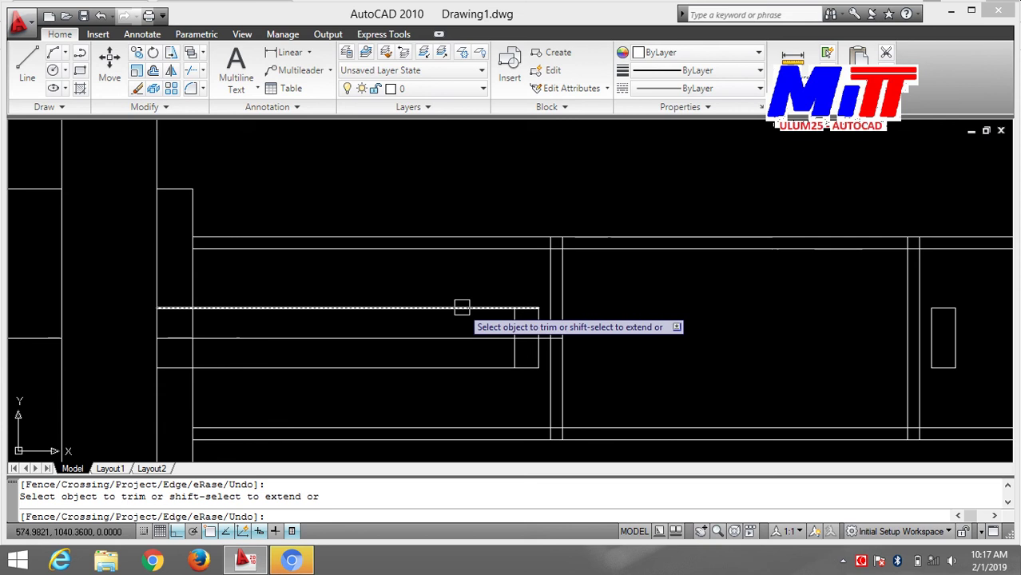
{"action": "left_click", "coordinate": [459, 307]}
{"action": "left_click", "coordinate": [460, 341]}
{"action": "left_click", "coordinate": [461, 367]}
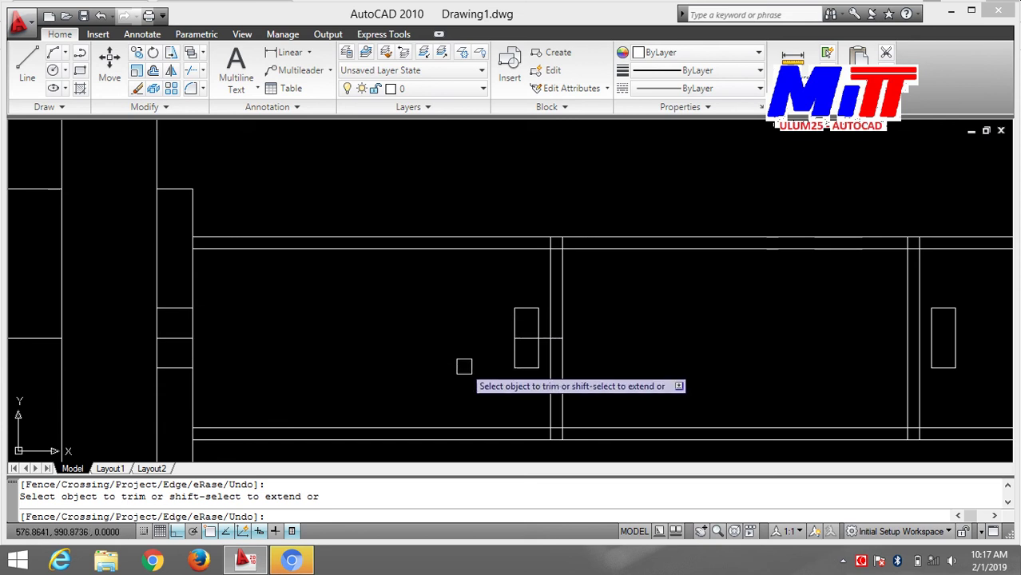
- Erase the three short leftover horizontal lines near the shaft's stepped left end
{"action": "key", "text": "Escape"}
{"action": "left_click", "coordinate": [172, 309]}
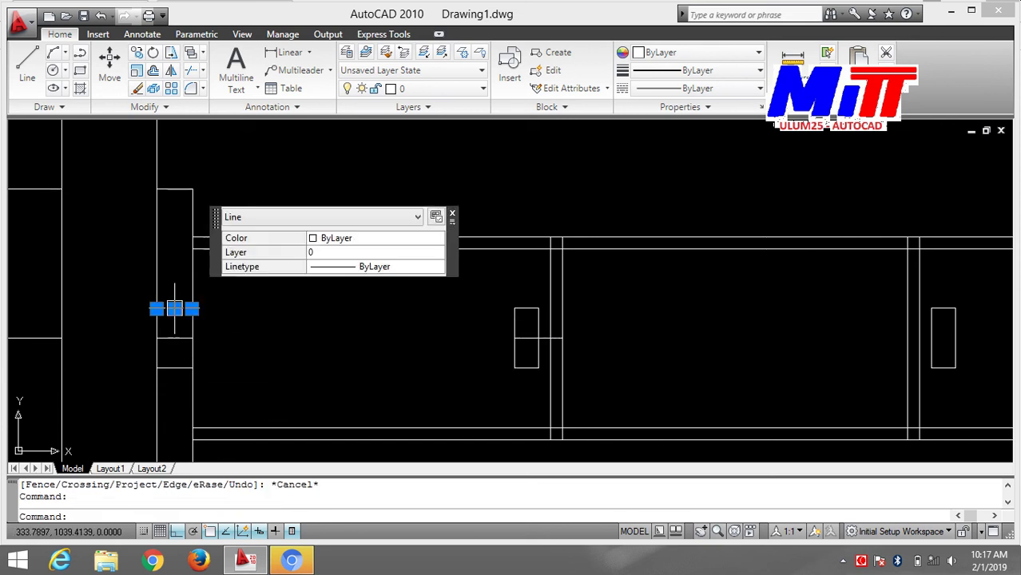
{"action": "left_click", "coordinate": [189, 338]}
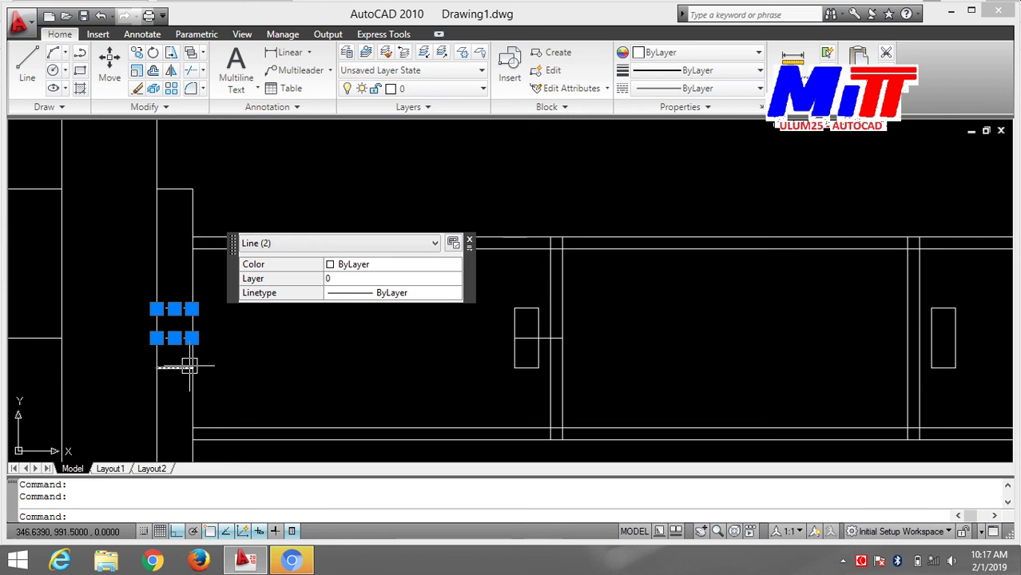
{"action": "left_click", "coordinate": [187, 367]}
{"action": "type", "text": "E"}
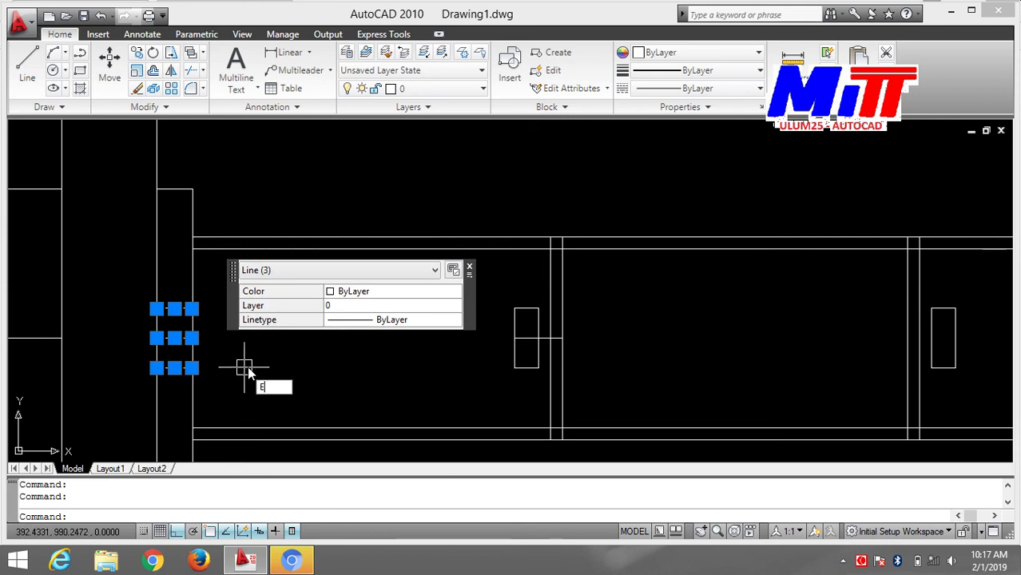
{"action": "key", "text": "Return"}
{"action": "scroll", "coordinate": [307, 348], "scroll_direction": "down", "scroll_amount": 2}
{"action": "middle_click_drag", "start_coordinate": [339, 349], "coordinate": [223, 348]}
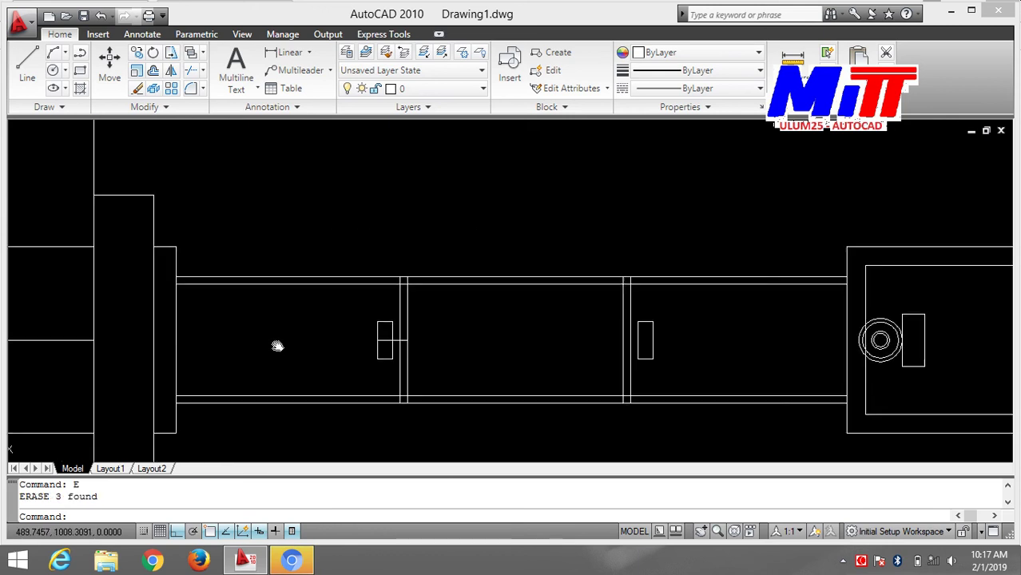
{"action": "scroll", "coordinate": [226, 352], "scroll_direction": "up", "scroll_amount": 2}
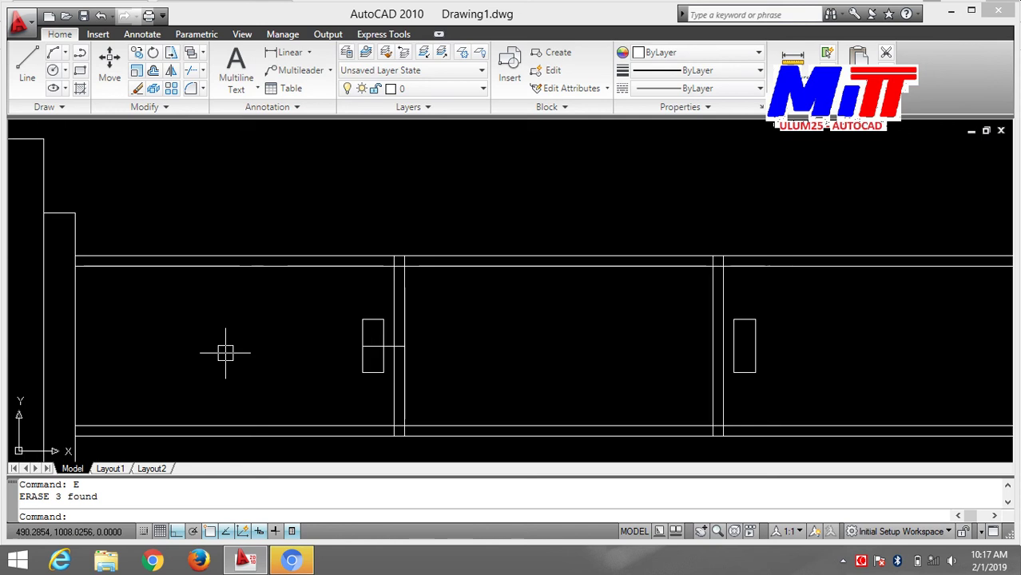
{"action": "scroll", "coordinate": [225, 352], "scroll_direction": "up", "scroll_amount": 2}
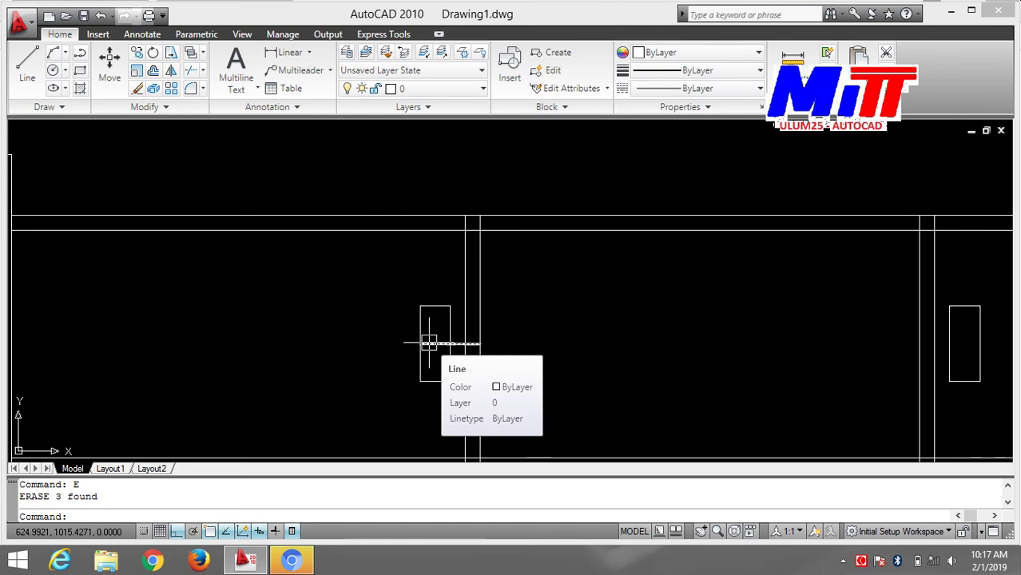
{"action": "scroll", "coordinate": [513, 342], "scroll_direction": "down", "scroll_amount": 2}
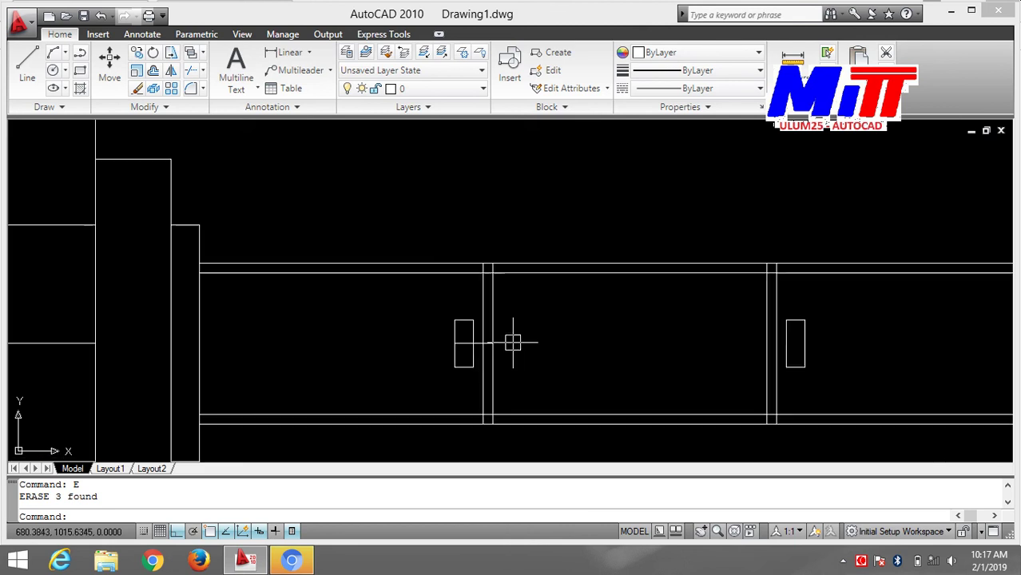
{"action": "scroll", "coordinate": [504, 348], "scroll_direction": "up", "scroll_amount": 3}
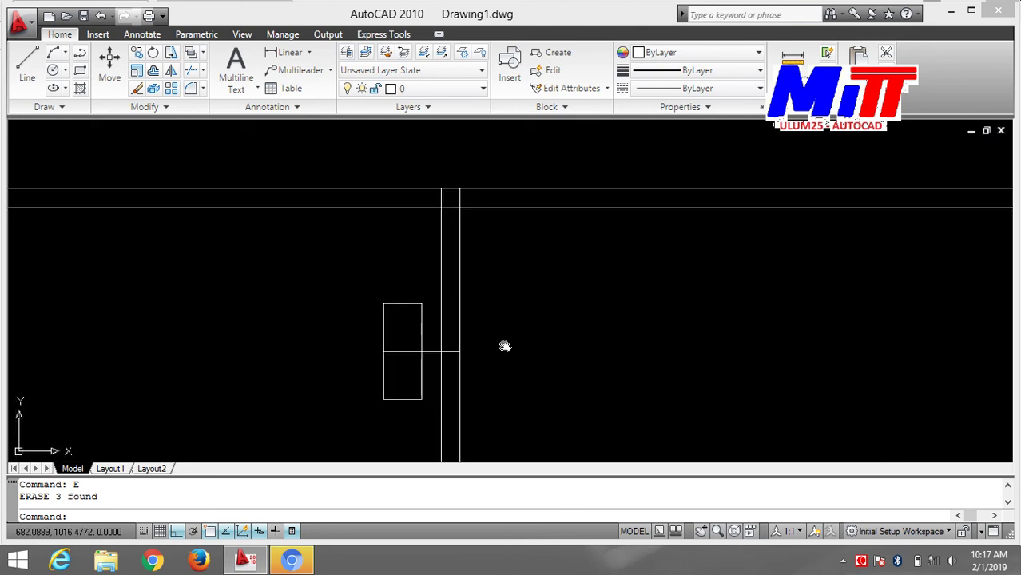
{"action": "middle_click_drag", "start_coordinate": [505, 345], "coordinate": [519, 310]}
- Offset a side edge of each slot rectangle 10 units inward
{"action": "key", "text": "Escape"}
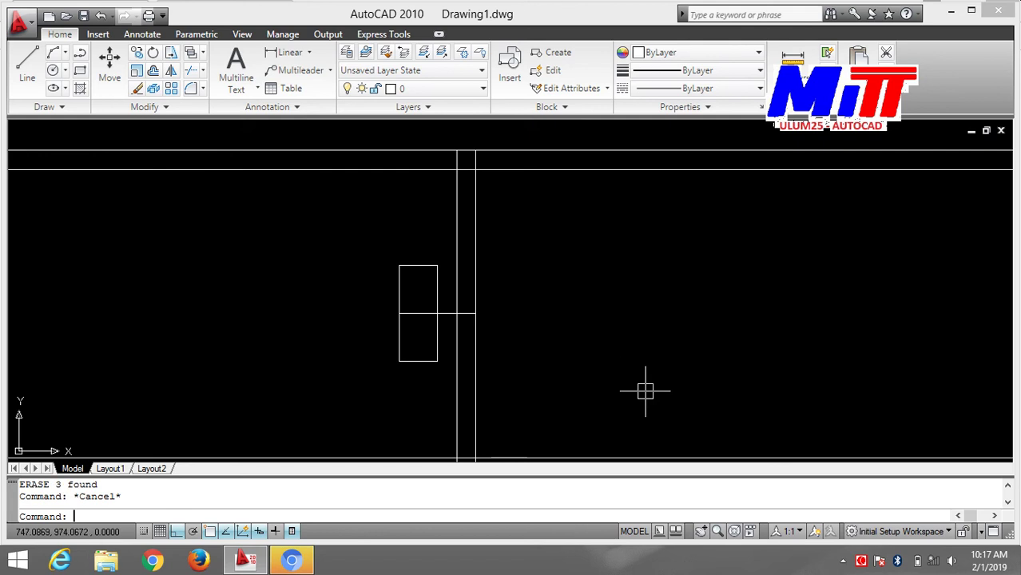
{"action": "type", "text": "o"}
{"action": "key", "text": "Return"}
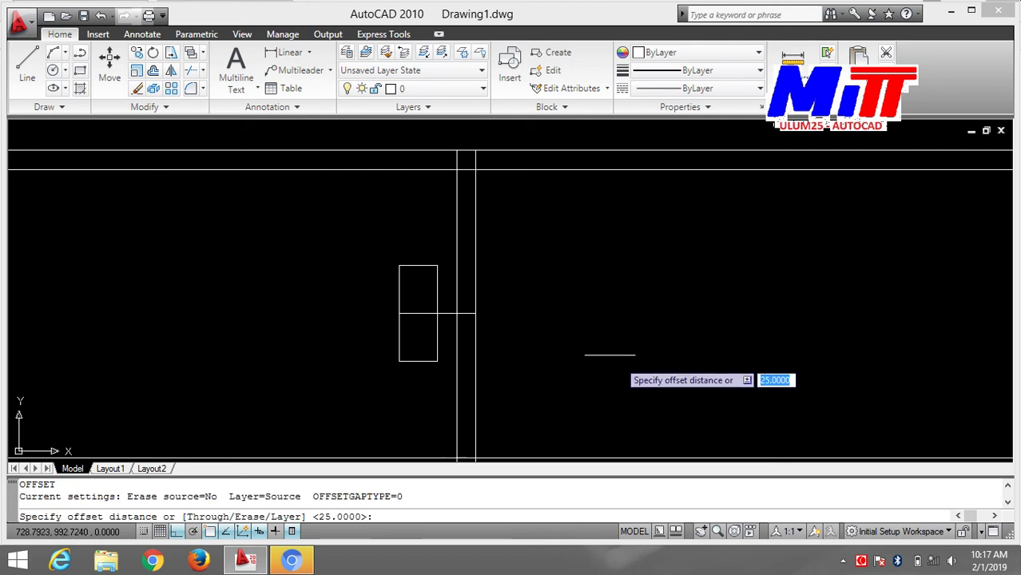
{"action": "type", "text": "0"}
{"action": "key", "text": "Return"}
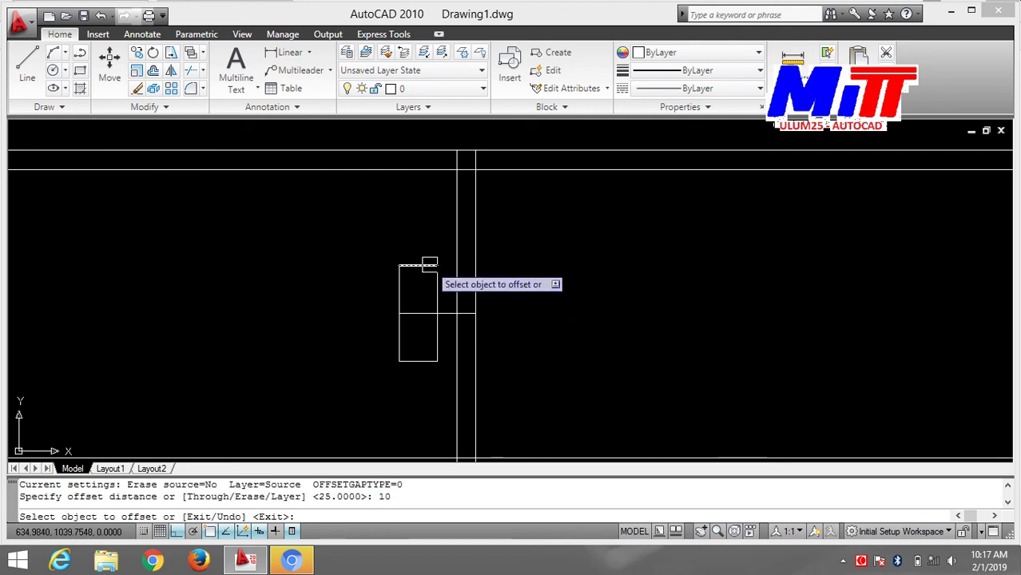
{"action": "left_click", "coordinate": [436, 268]}
{"action": "left_click", "coordinate": [416, 289]}
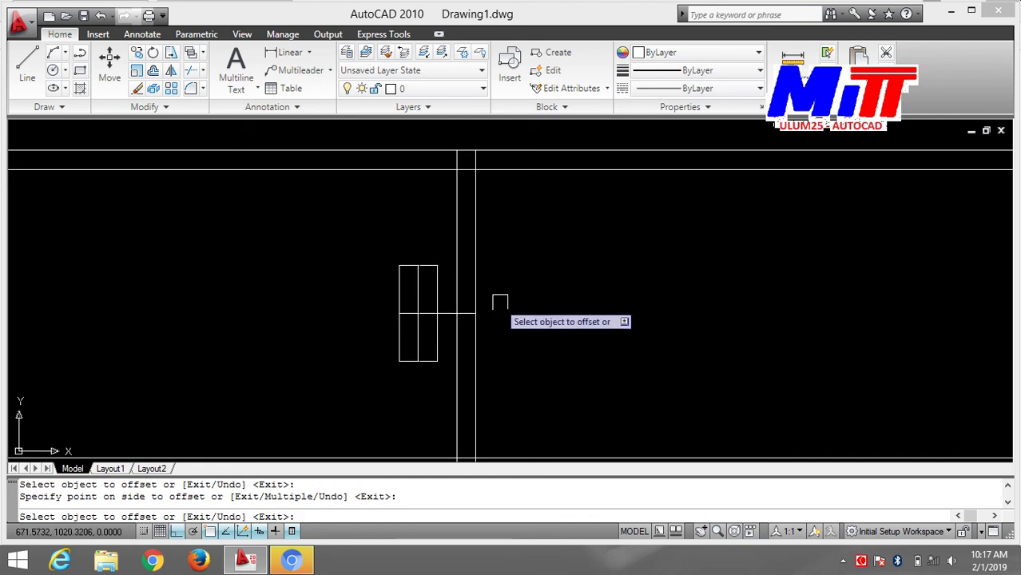
{"action": "middle_click_drag", "start_coordinate": [597, 303], "coordinate": [127, 302]}
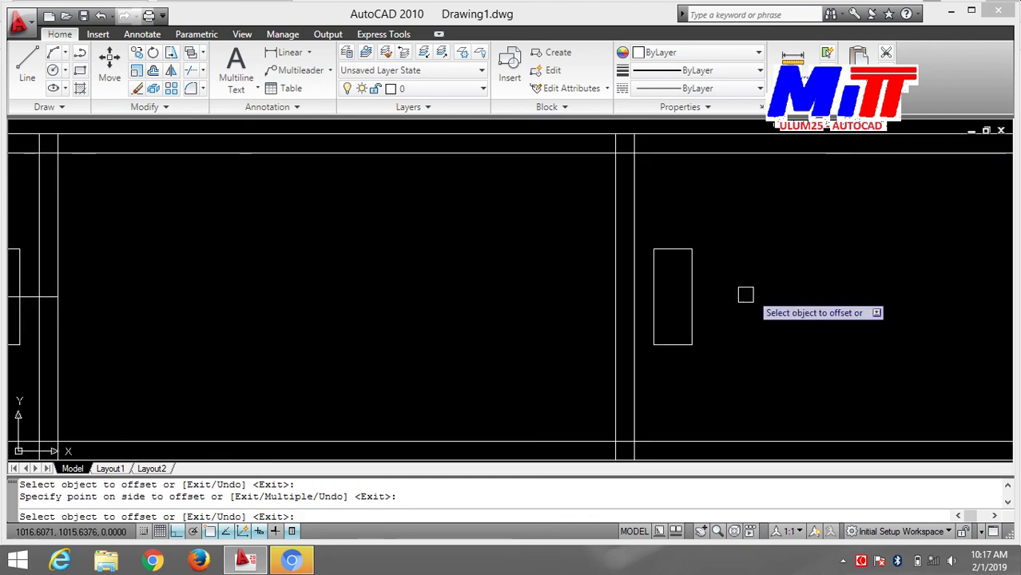
{"action": "left_click", "coordinate": [653, 296]}
{"action": "left_click", "coordinate": [675, 296]}
{"action": "scroll", "coordinate": [731, 291], "scroll_direction": "down", "scroll_amount": 2}
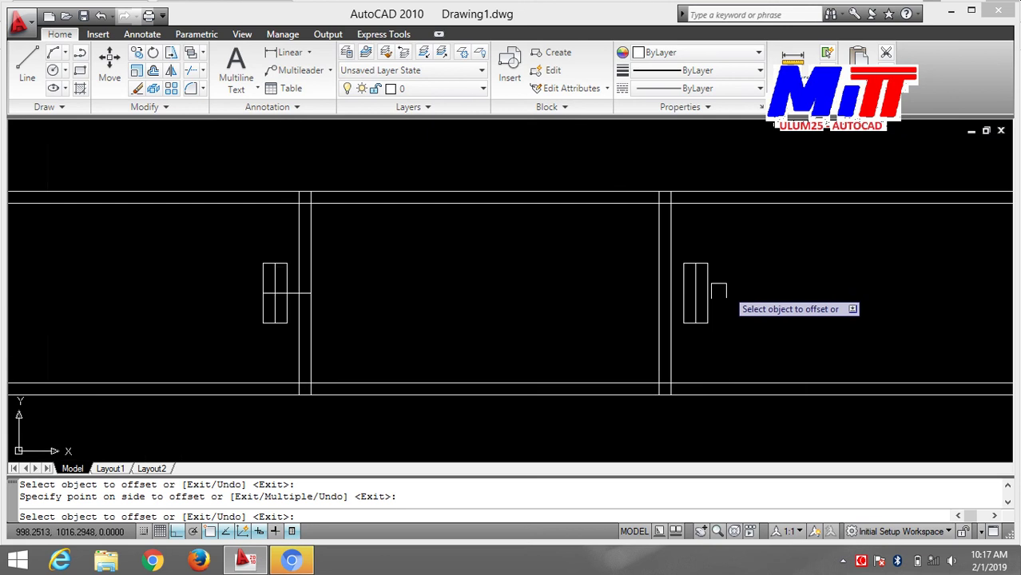
{"action": "middle_click_drag", "start_coordinate": [519, 302], "coordinate": [760, 361]}
{"action": "key", "text": "Escape"}
- In the first rectangle, offset the middle horizontal line 25/2 above and below
{"action": "scroll", "coordinate": [595, 359], "scroll_direction": "up", "scroll_amount": 2}
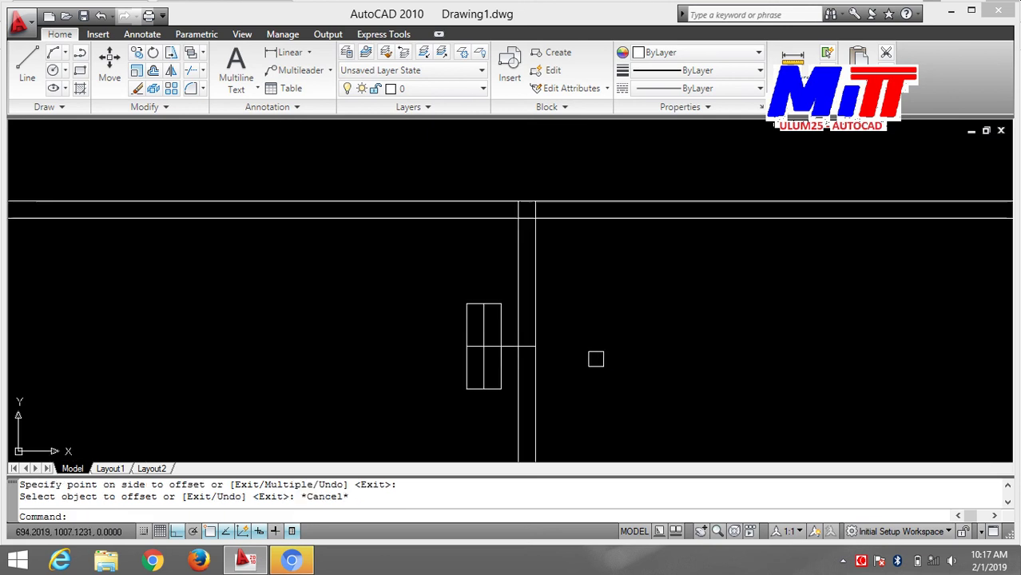
{"action": "scroll", "coordinate": [593, 359], "scroll_direction": "up", "scroll_amount": 1}
{"action": "middle_click_drag", "start_coordinate": [592, 358], "coordinate": [622, 264]}
{"action": "type", "text": "25/2"}
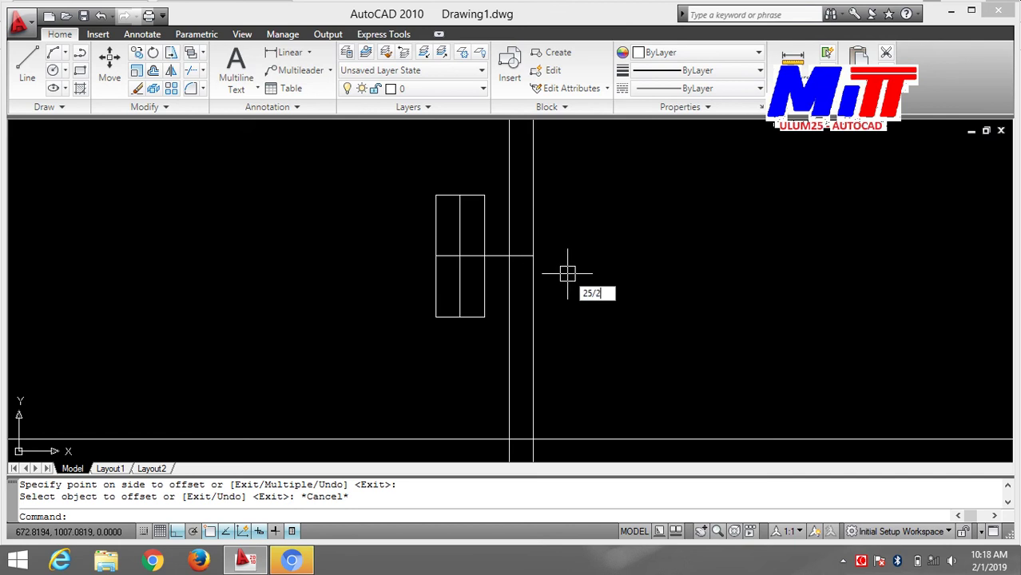
{"action": "key", "text": "Return"}
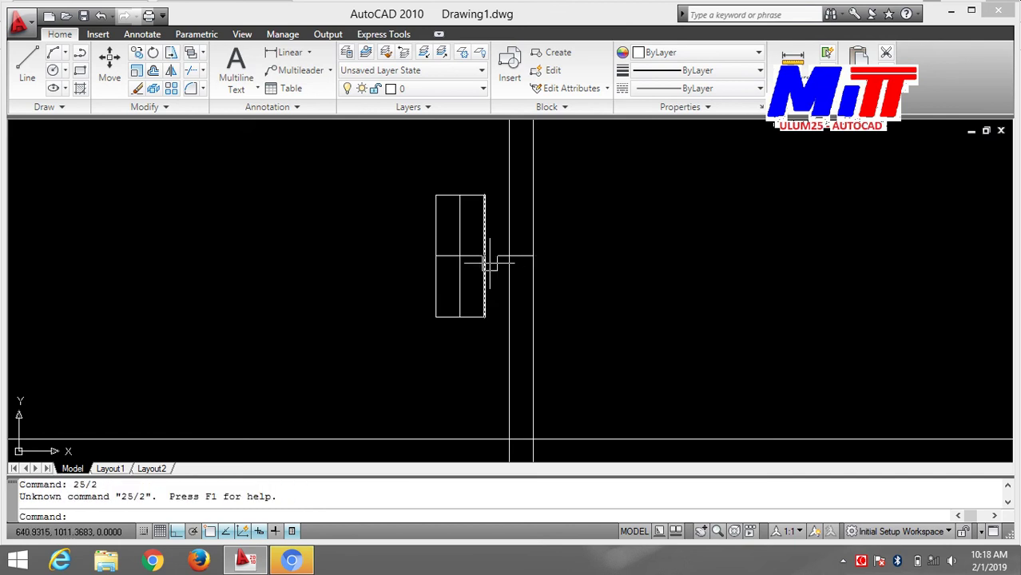
{"action": "left_click", "coordinate": [472, 256]}
{"action": "left_click", "coordinate": [461, 234]}
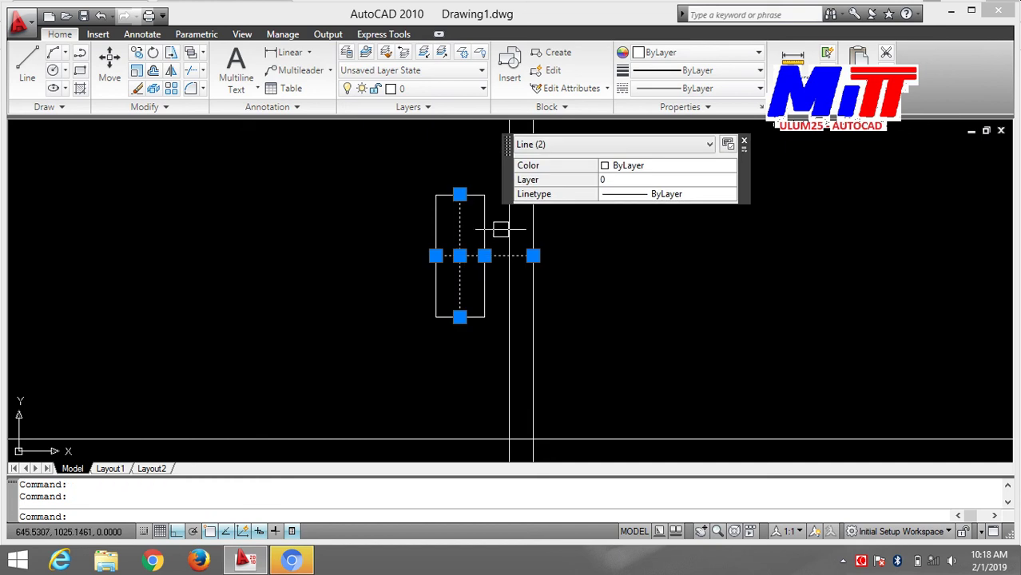
{"action": "key", "text": "Escape"}
{"action": "type", "text": "o"}
{"action": "key", "text": "Return"}
{"action": "type", "text": "25/2"}
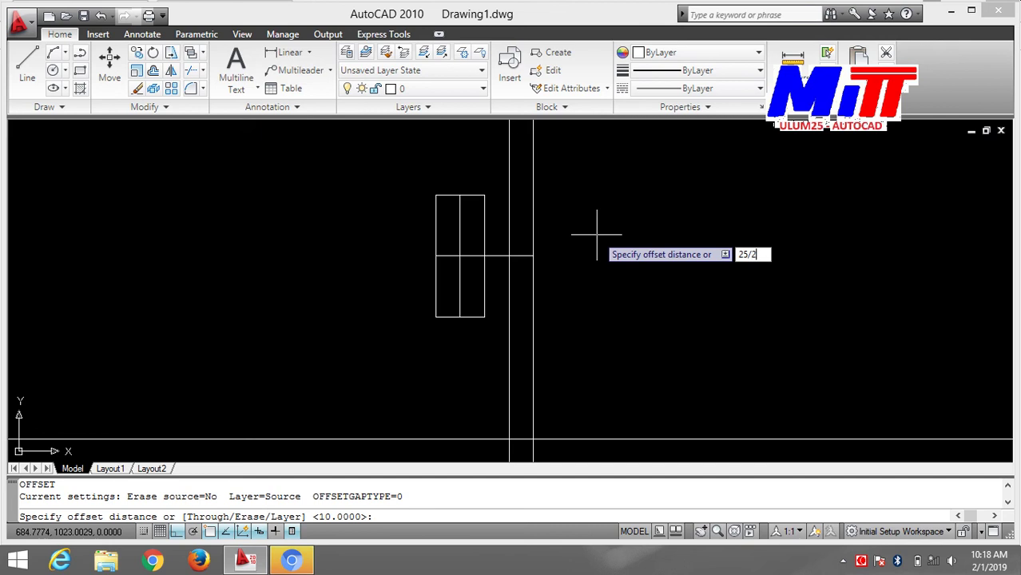
{"action": "key", "text": "Return"}
{"action": "left_click", "coordinate": [470, 255]}
{"action": "left_click", "coordinate": [469, 217]}
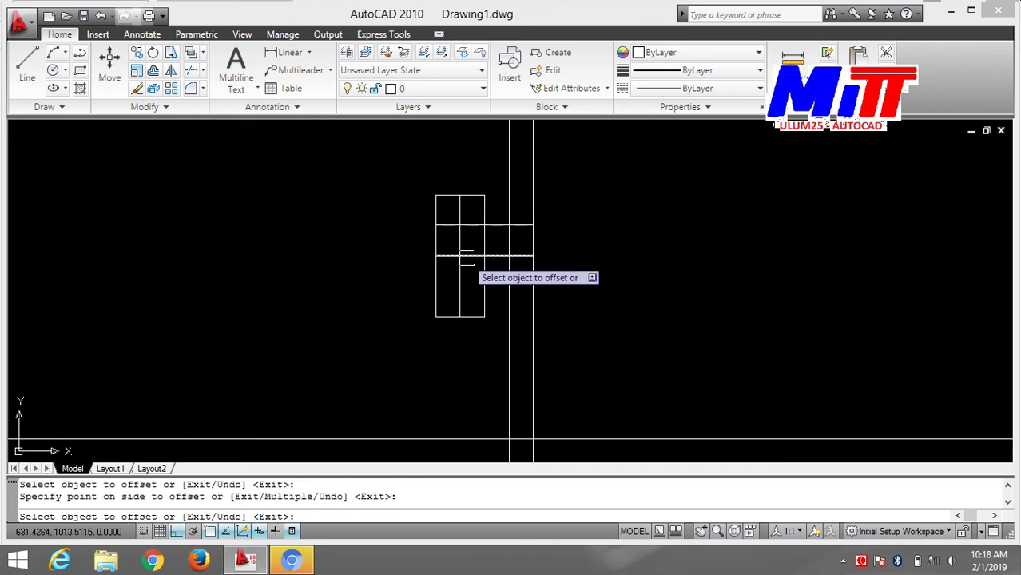
{"action": "left_click", "coordinate": [470, 256]}
{"action": "left_click", "coordinate": [463, 285]}
{"action": "middle_click_drag", "start_coordinate": [847, 273], "coordinate": [252, 292]}
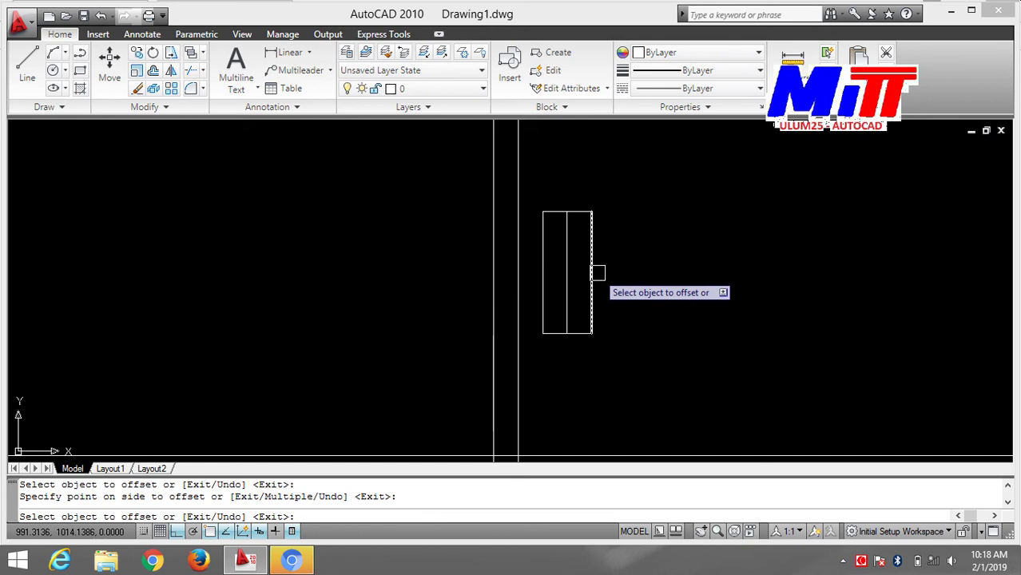
{"action": "key", "text": "Escape"}
- Draw a horizontal middle line across the second slot rectangle
{"action": "type", "text": "l"}
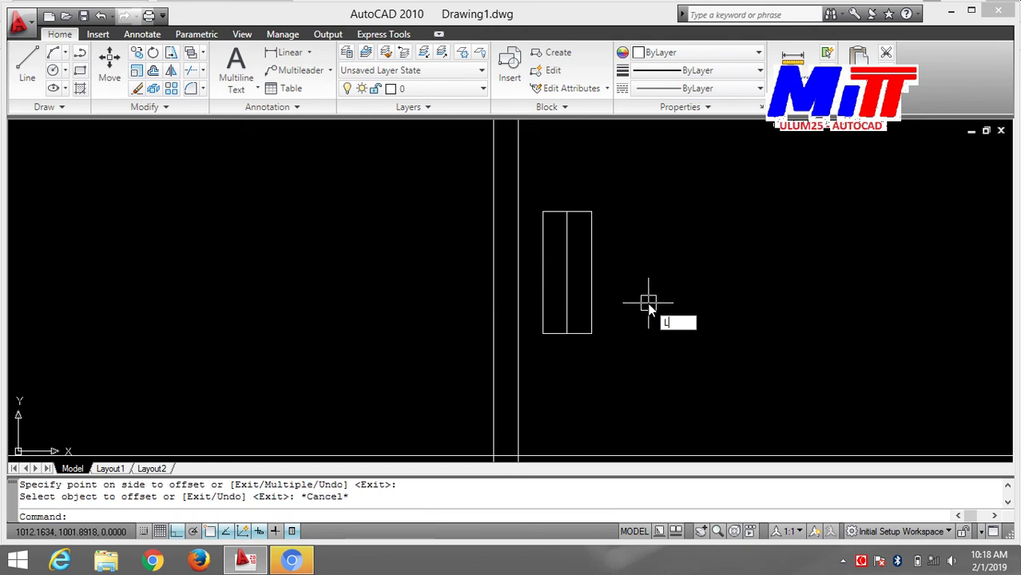
{"action": "key", "text": "Return"}
{"action": "left_click", "coordinate": [542, 272]}
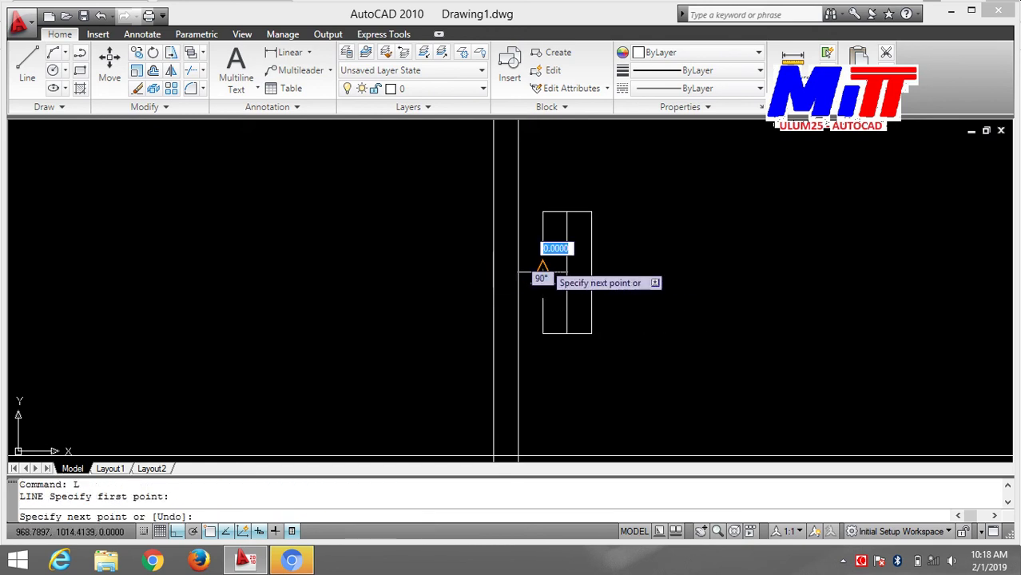
{"action": "left_click", "coordinate": [592, 273]}
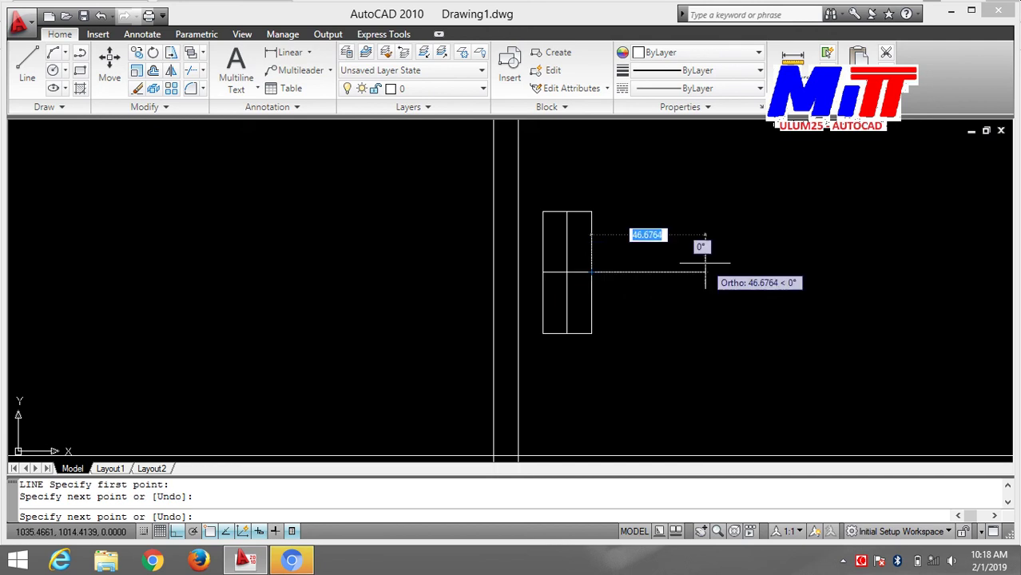
{"action": "key", "text": "Escape"}
{"action": "type", "text": "O"}
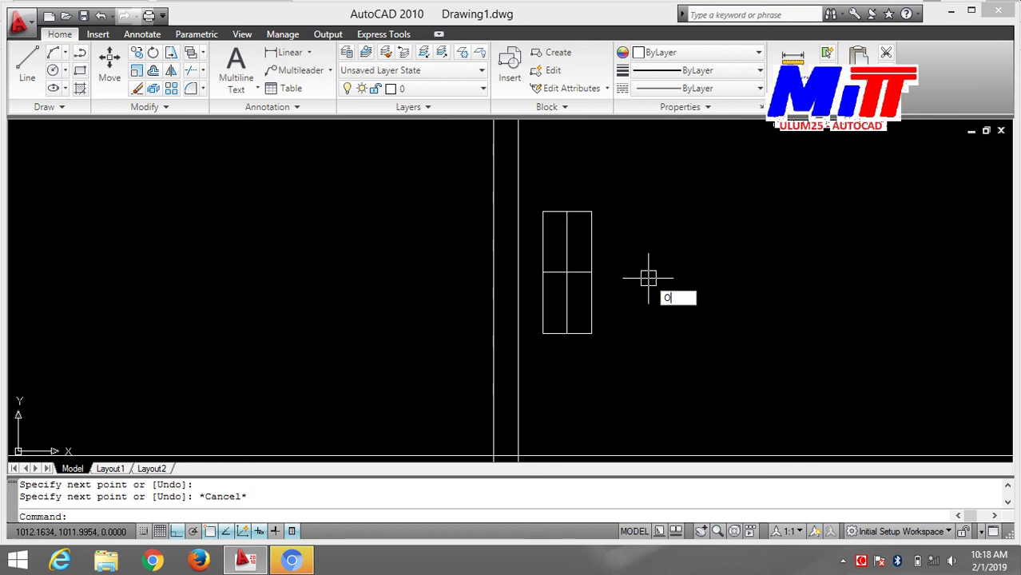
- Offset the second rectangle's middle line 25/2 upward
{"action": "key", "text": "Return"}
{"action": "type", "text": "25/2"}
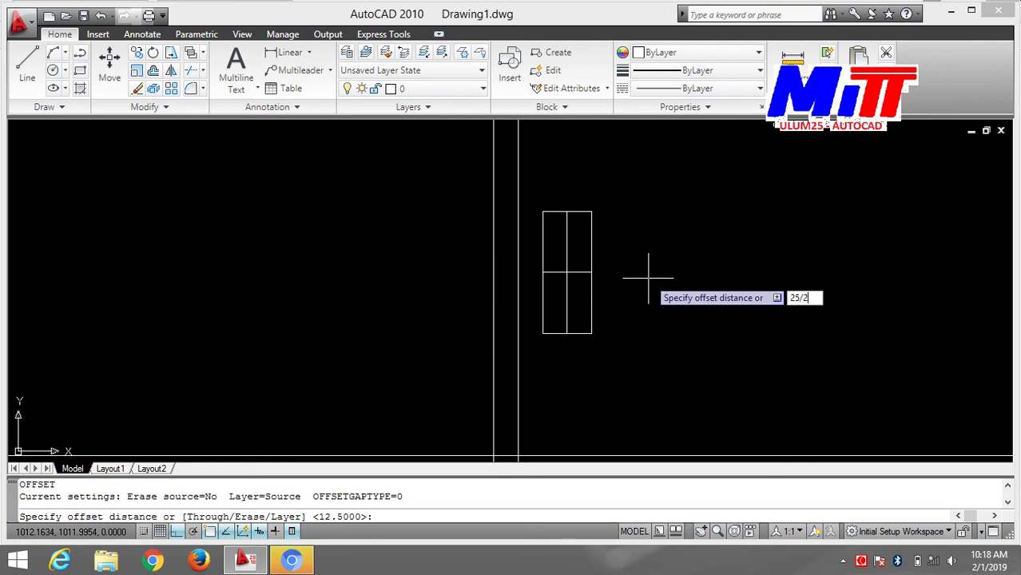
{"action": "key", "text": "Return"}
{"action": "left_click", "coordinate": [573, 272]}
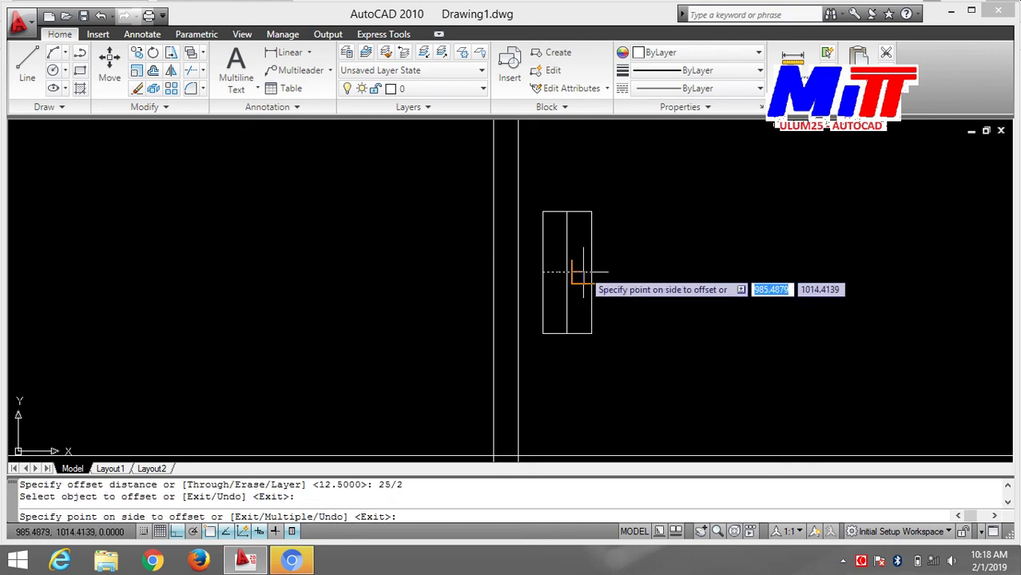
{"action": "left_click", "coordinate": [579, 264]}
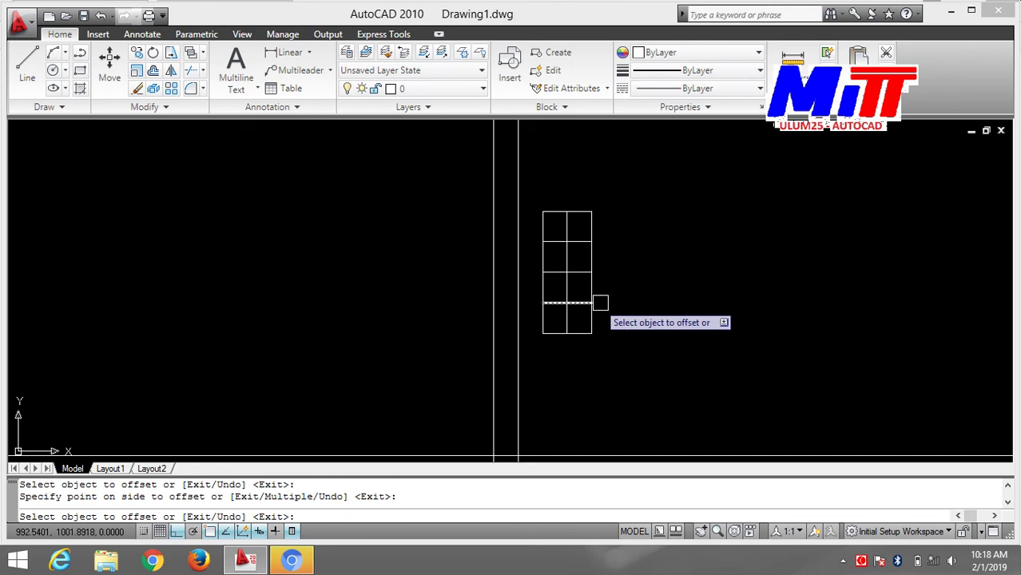
{"action": "scroll", "coordinate": [616, 297], "scroll_direction": "down", "scroll_amount": 2}
{"action": "scroll", "coordinate": [616, 298], "scroll_direction": "up", "scroll_amount": 2}
{"action": "scroll", "coordinate": [618, 299], "scroll_direction": "up", "scroll_amount": 1}
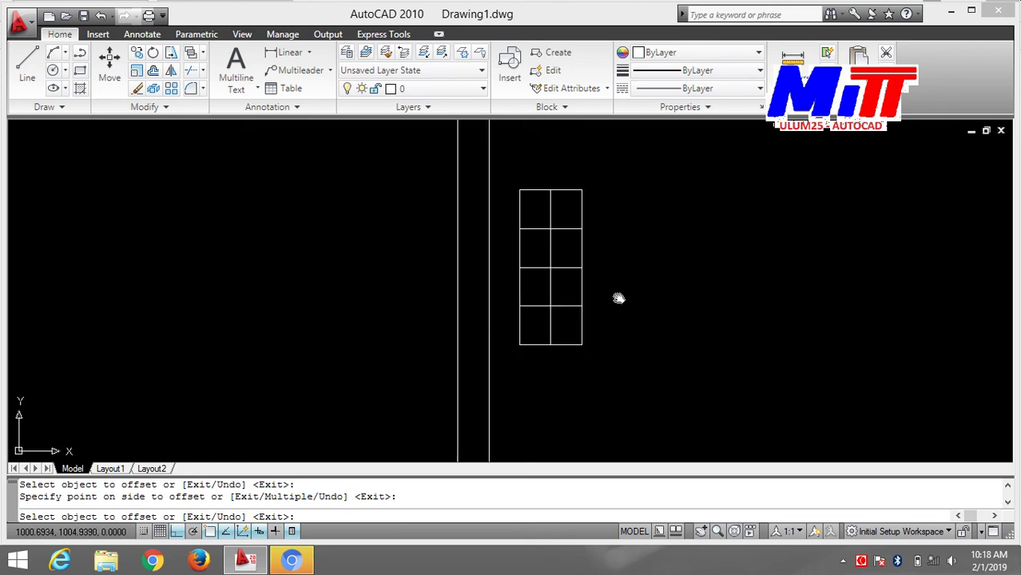
{"action": "middle_click_drag", "start_coordinate": [618, 299], "coordinate": [537, 344]}
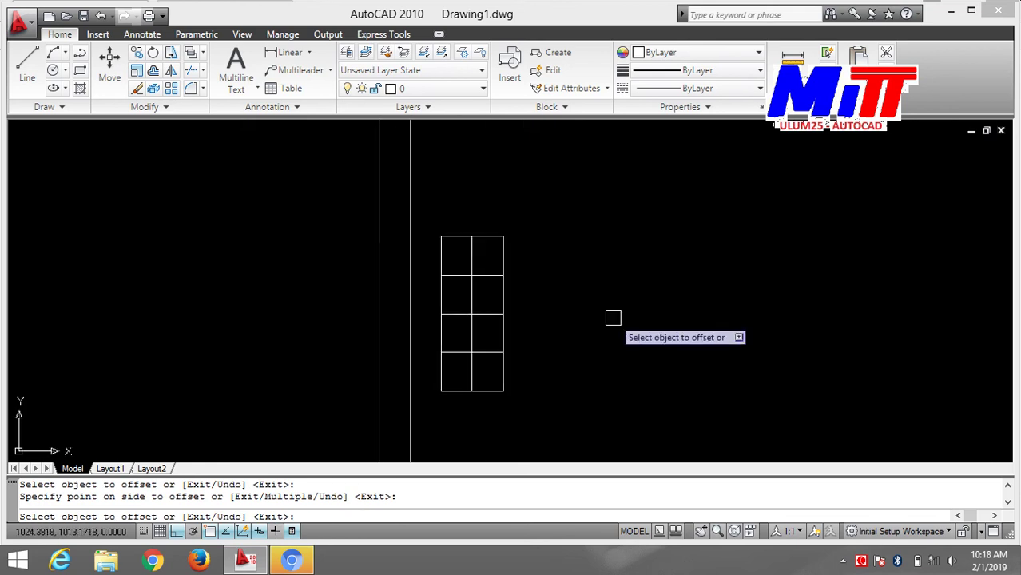
{"action": "key", "text": "Escape"}
- Draw two radius-5 circles on the grid crossings in the upper and lower halves of the first block
{"action": "key", "text": "Return"}
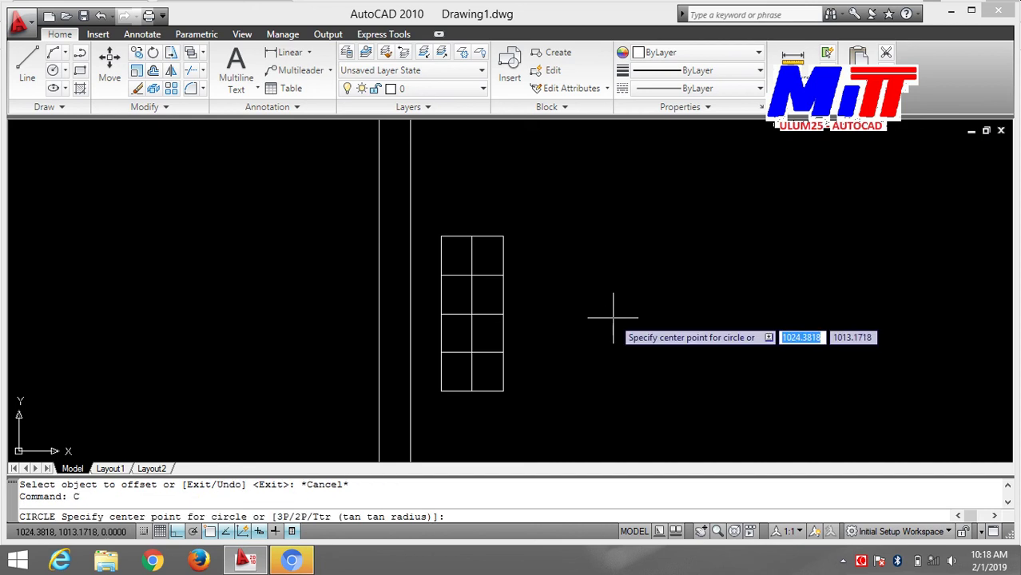
{"action": "left_click", "coordinate": [471, 275]}
{"action": "type", "text": "5"}
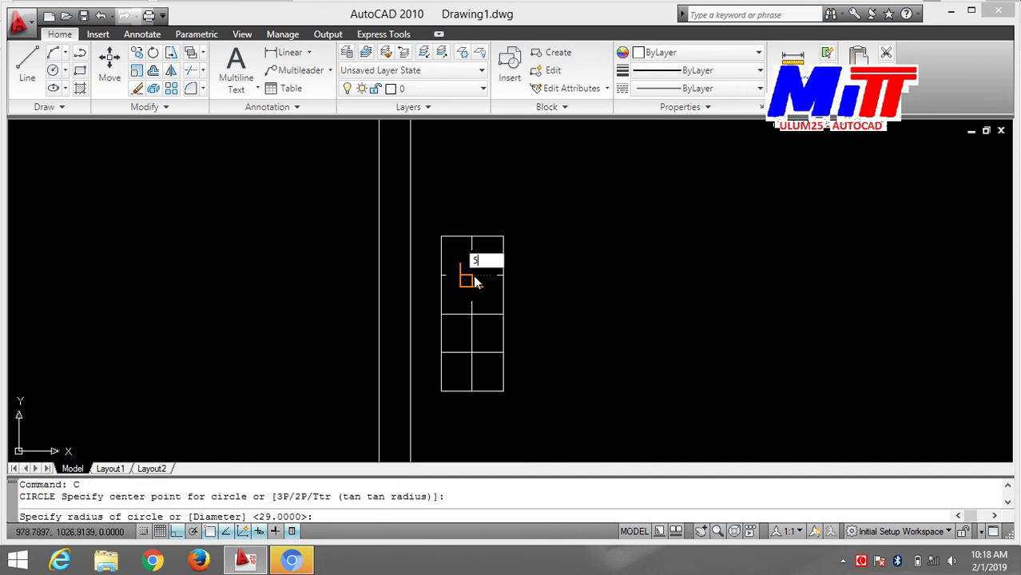
{"action": "key", "text": "Return"}
{"action": "key", "text": "Return"}
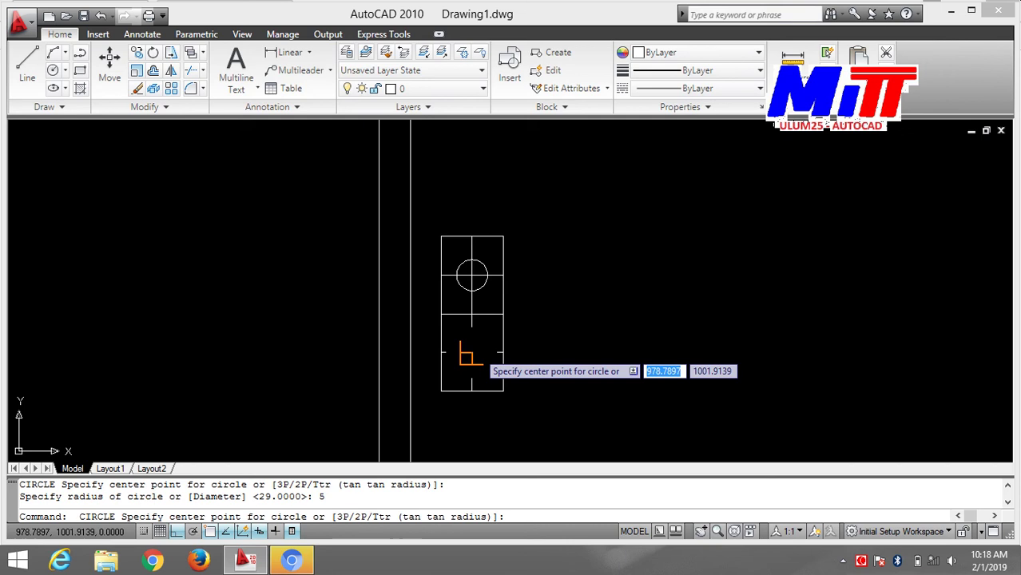
{"action": "left_click", "coordinate": [471, 352]}
{"action": "type", "text": "5"}
- Add the upper and lower radius-5 holes in the second rectangular block
{"action": "key", "text": "Return"}
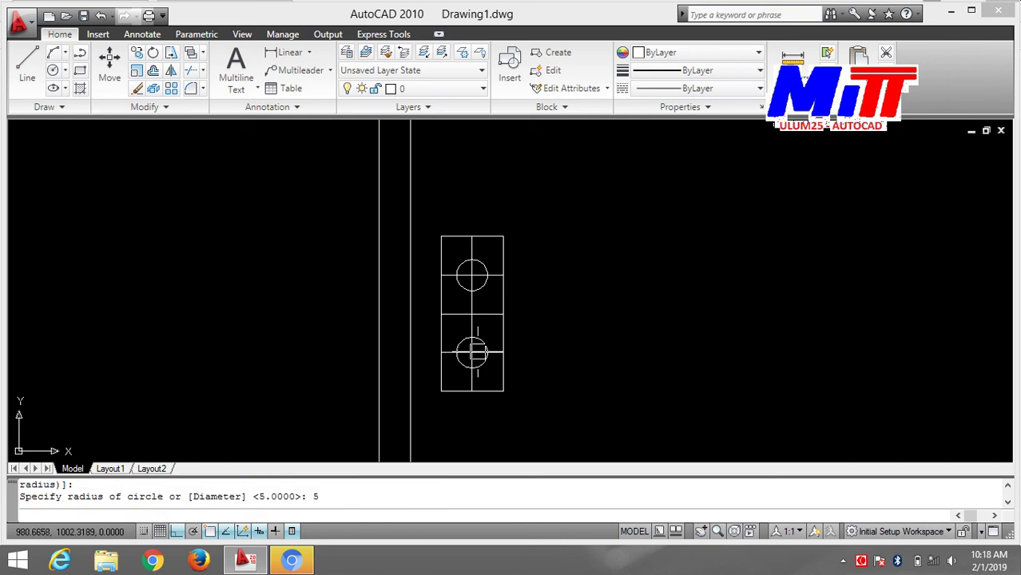
{"action": "mouse_move", "coordinate": [273, 261]}
{"action": "middle_mouse_down"}
{"action": "mouse_move", "coordinate": [847, 242]}
{"action": "mouse_move", "coordinate": [463, 160]}
{"action": "middle_mouse_up"}
{"action": "key", "text": "Return"}
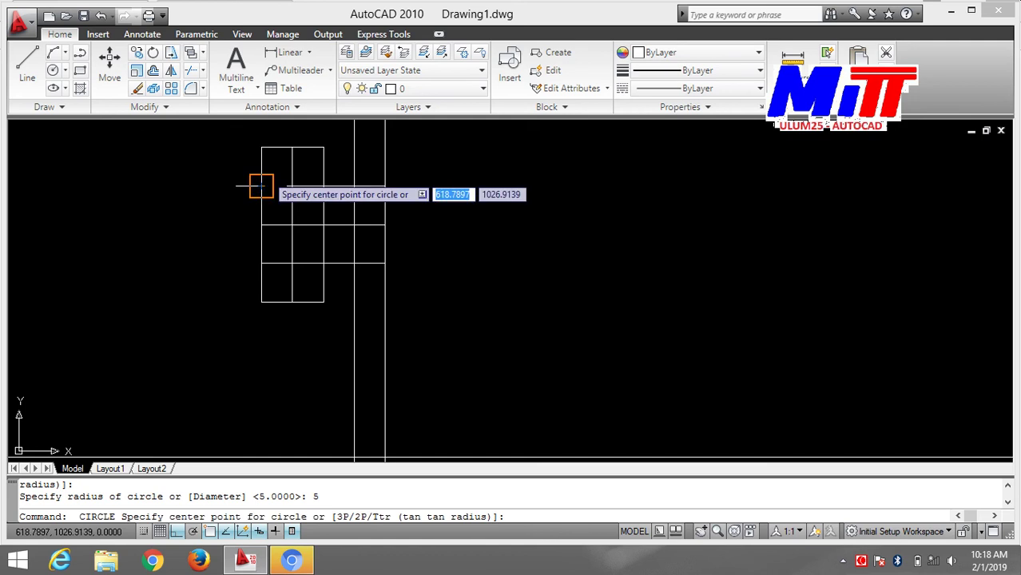
{"action": "left_click", "coordinate": [281, 185]}
{"action": "type", "text": "5"}
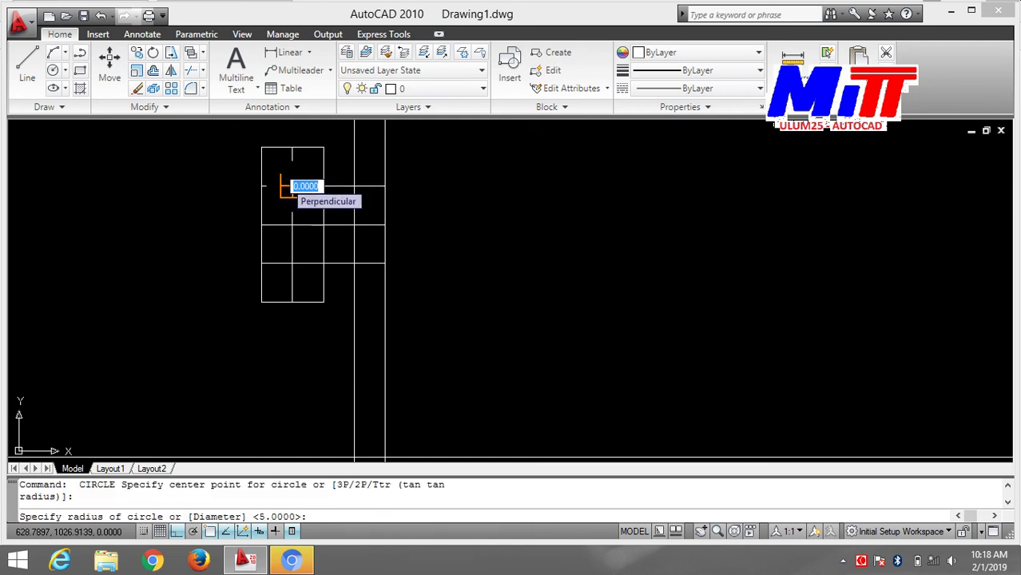
{"action": "key", "text": "Return"}
{"action": "key", "text": "Return"}
{"action": "left_click", "coordinate": [285, 265]}
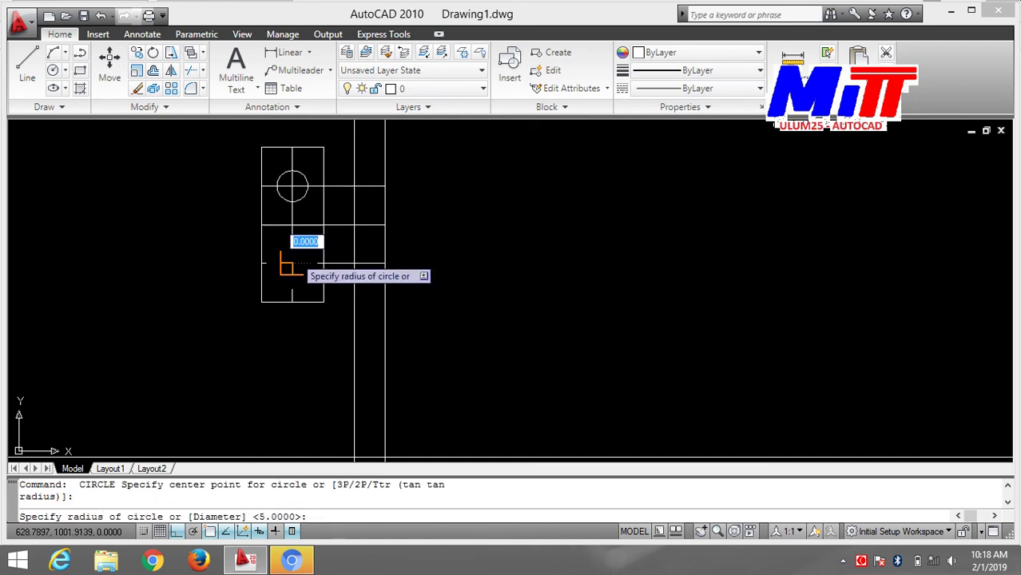
{"action": "key", "text": "Return"}
{"action": "scroll", "coordinate": [421, 240], "scroll_direction": "down", "scroll_amount": 3}
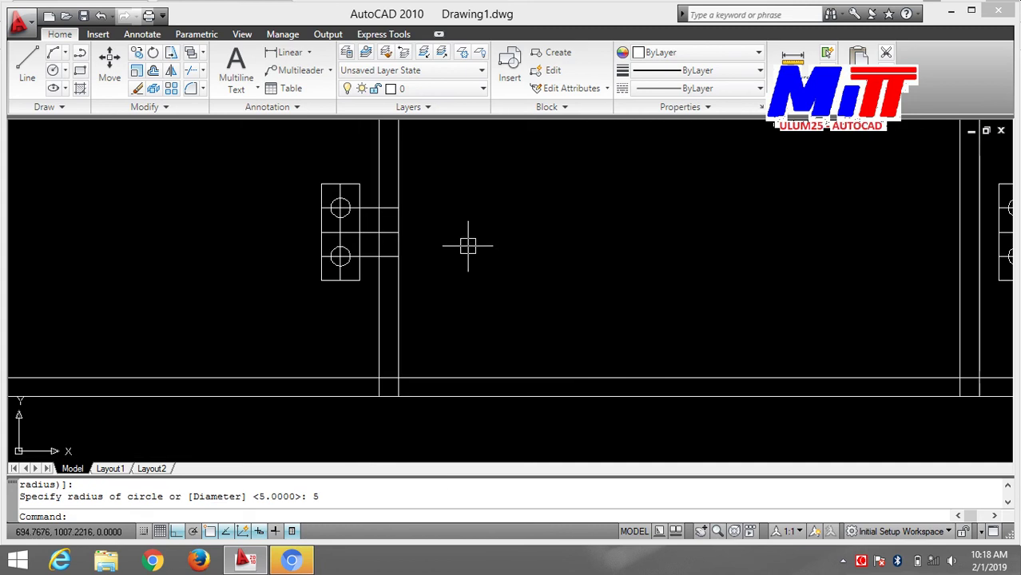
{"action": "scroll", "coordinate": [400, 288], "scroll_direction": "up", "scroll_amount": 2}
{"action": "scroll", "coordinate": [400, 287], "scroll_direction": "up", "scroll_amount": 1}
{"action": "middle_click_drag", "start_coordinate": [359, 271], "coordinate": [369, 262]}
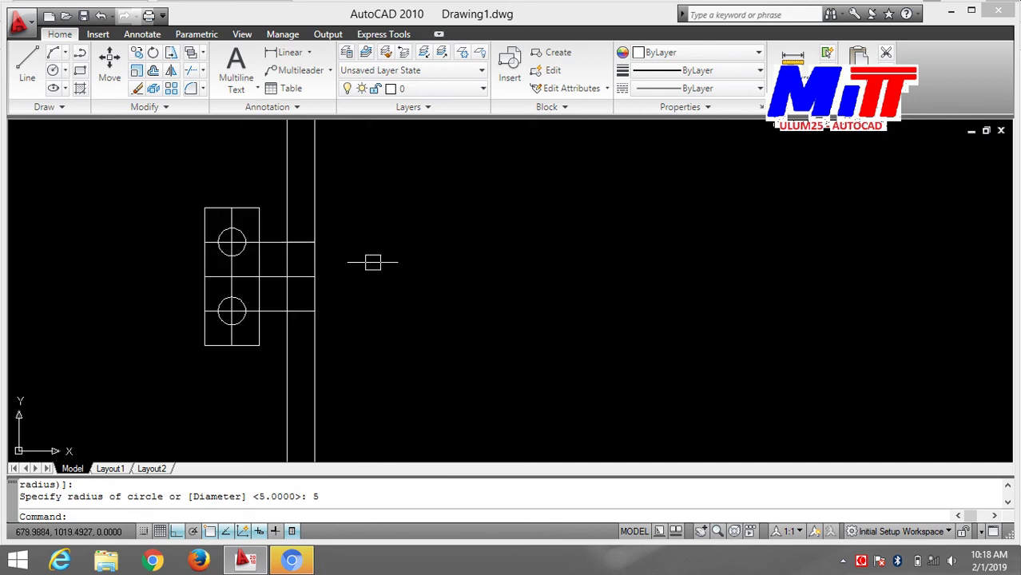
- Pick the first block's horizontal and vertical centre lines, then clear that selection
{"action": "left_click", "coordinate": [274, 243]}
{"action": "left_click", "coordinate": [274, 311]}
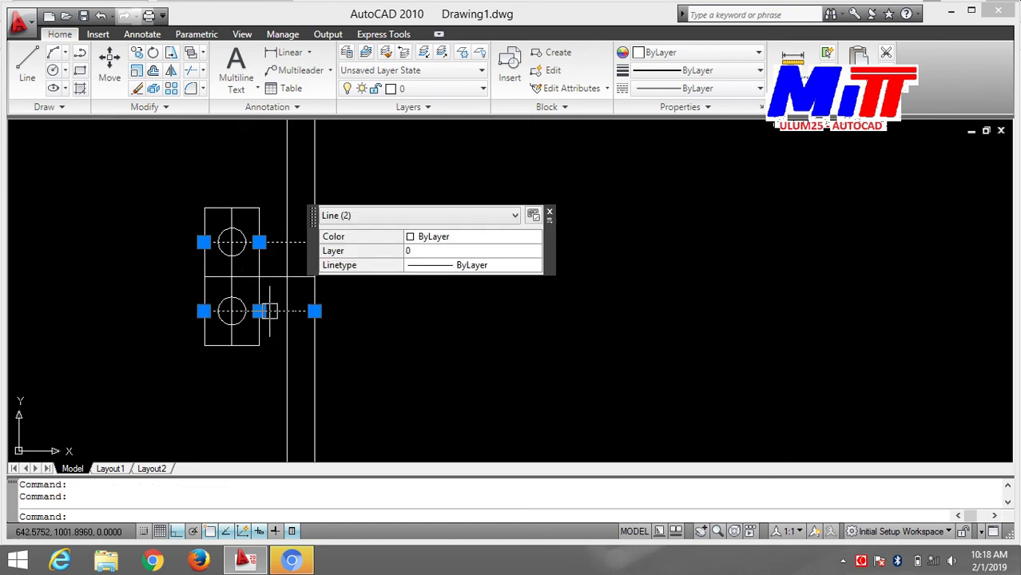
{"action": "left_click", "coordinate": [274, 273]}
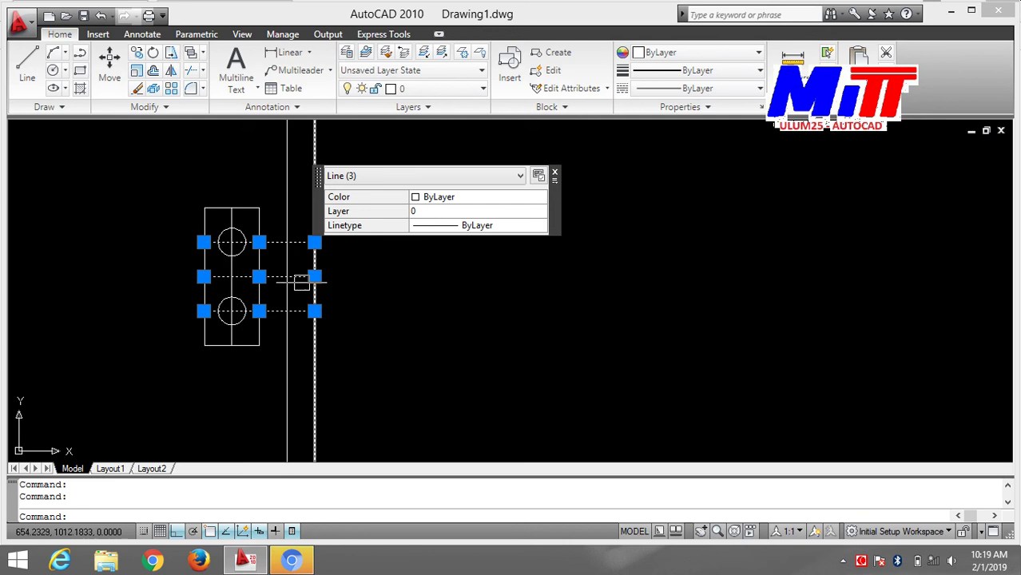
{"action": "left_click", "coordinate": [232, 220]}
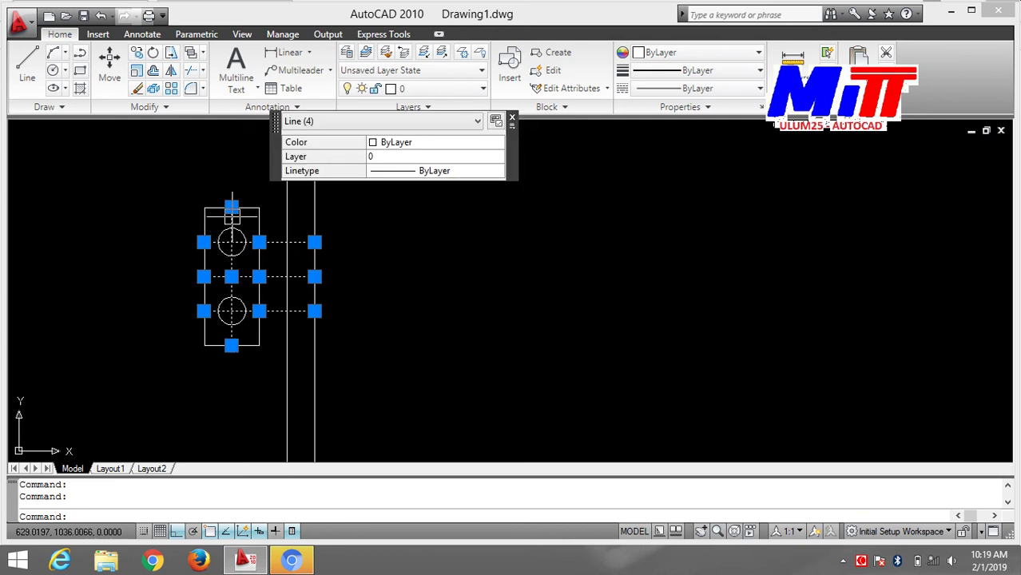
{"action": "key", "text": "Escape"}
- Select the other block's vertical and three horizontal centre lines and erase the construction lines
{"action": "middle_click_drag", "start_coordinate": [824, 257], "coordinate": [912, 246]}
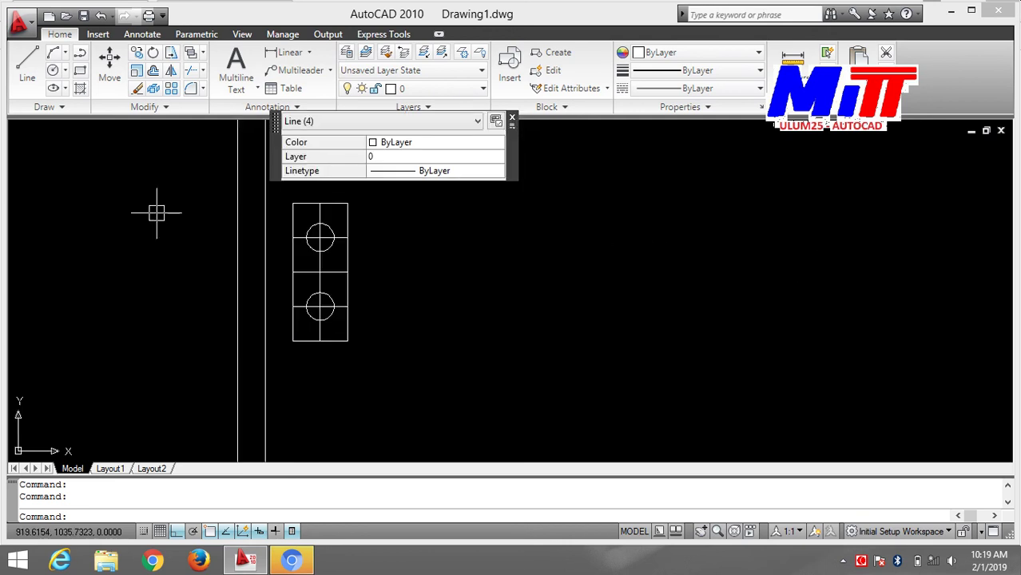
{"action": "scroll", "coordinate": [195, 200], "scroll_direction": "up", "scroll_amount": 3}
{"action": "left_click", "coordinate": [445, 210]}
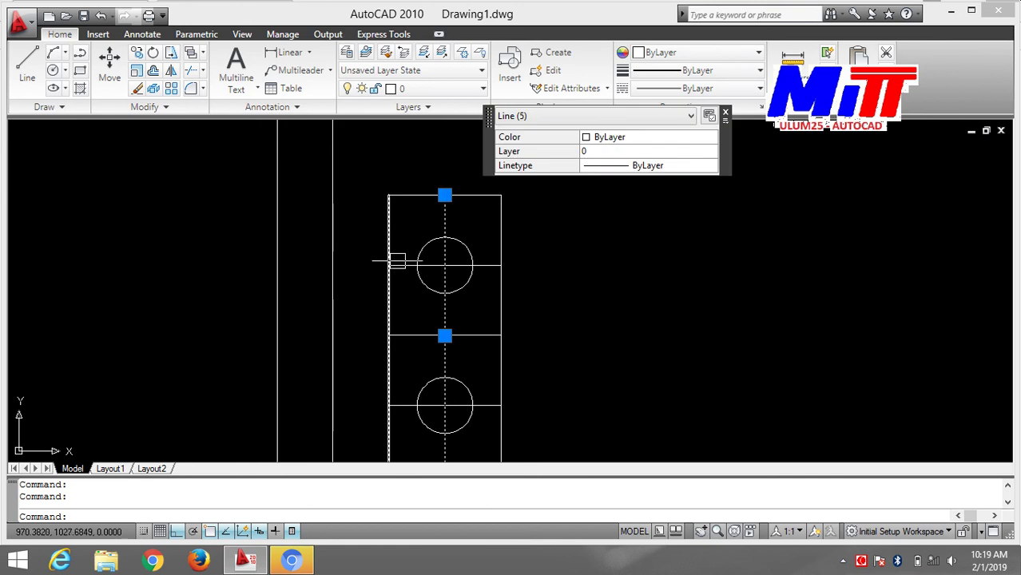
{"action": "left_click", "coordinate": [393, 264]}
{"action": "left_click", "coordinate": [407, 335]}
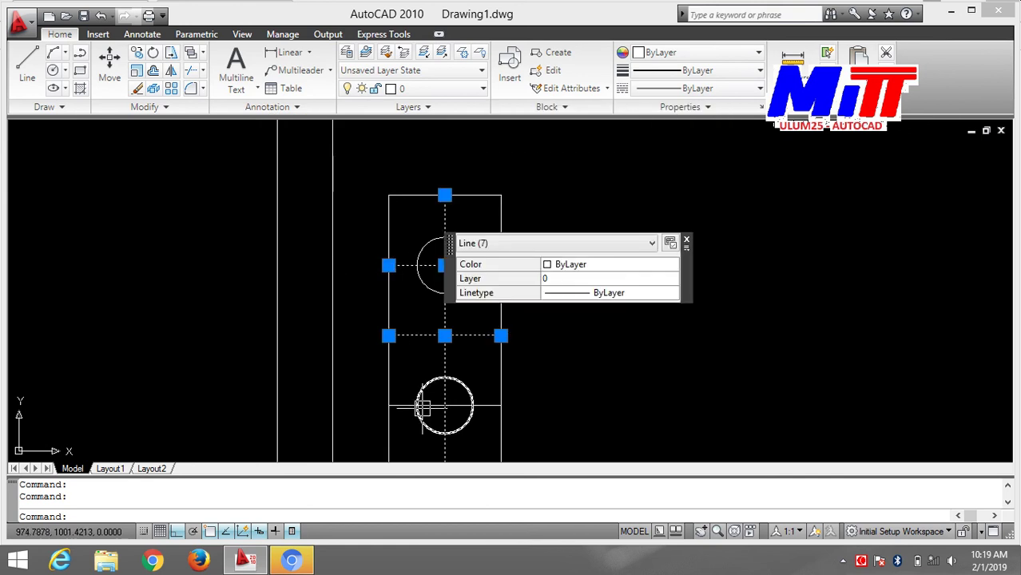
{"action": "left_click", "coordinate": [423, 406]}
{"action": "type", "text": "E"}
{"action": "key", "text": "Return"}
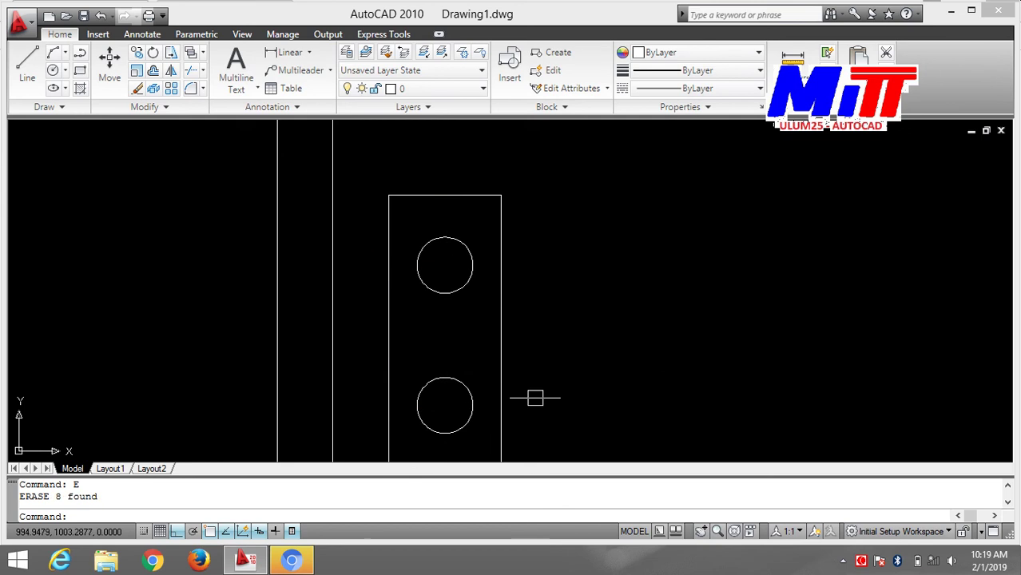
{"action": "scroll", "coordinate": [532, 399], "scroll_direction": "down", "scroll_amount": 4}
{"action": "scroll", "coordinate": [586, 349], "scroll_direction": "down", "scroll_amount": 2}
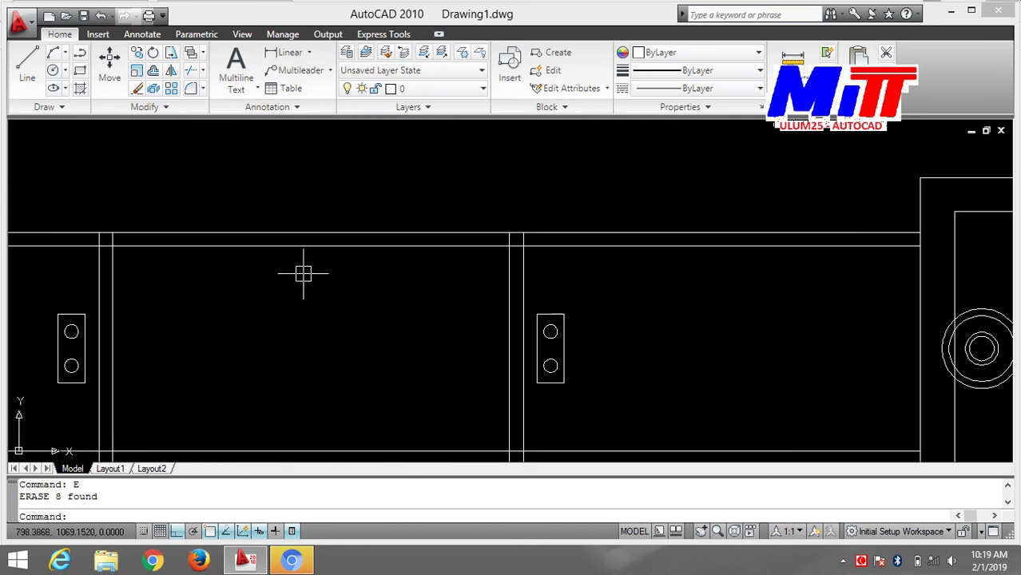
{"action": "middle_click_drag", "start_coordinate": [280, 319], "coordinate": [831, 339]}
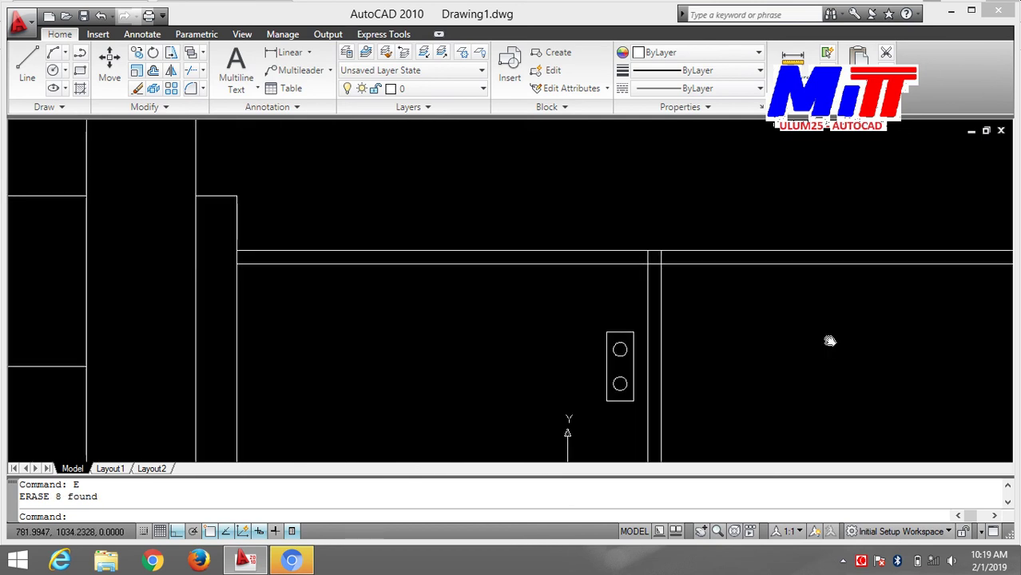
{"action": "scroll", "coordinate": [471, 257], "scroll_direction": "down", "scroll_amount": 4}
{"action": "scroll", "coordinate": [479, 273], "scroll_direction": "up", "scroll_amount": 2}
{"action": "scroll", "coordinate": [477, 278], "scroll_direction": "down", "scroll_amount": 1}
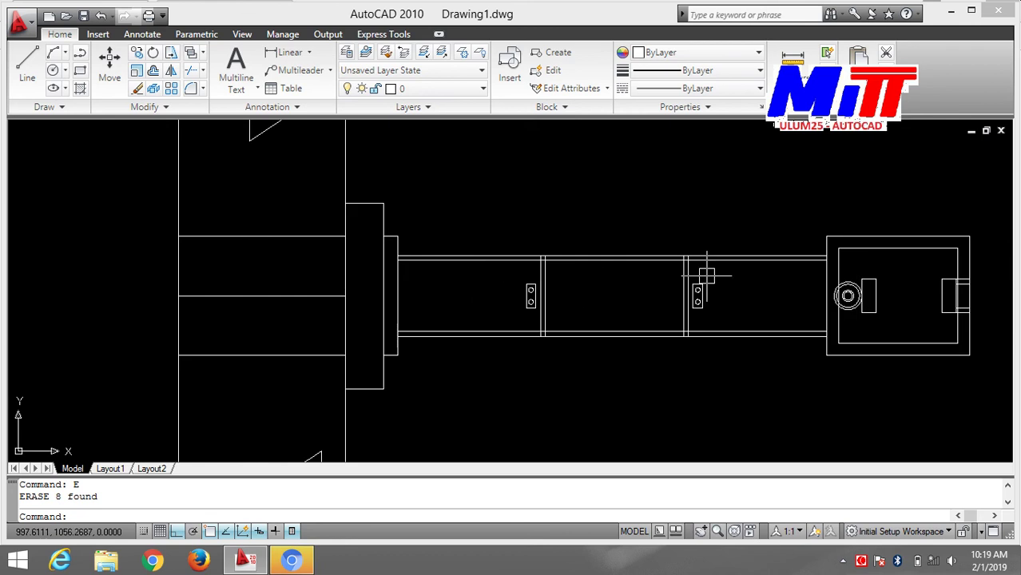
{"action": "mouse_move", "coordinate": [708, 277]}
{"action": "middle_mouse_down"}
{"action": "mouse_move", "coordinate": [434, 221]}
{"action": "mouse_move", "coordinate": [945, 206]}
{"action": "mouse_move", "coordinate": [947, 254]}
{"action": "middle_mouse_up"}
{"action": "scroll", "coordinate": [948, 258], "scroll_direction": "down", "scroll_amount": 2}
{"action": "scroll", "coordinate": [985, 277], "scroll_direction": "up", "scroll_amount": 2}
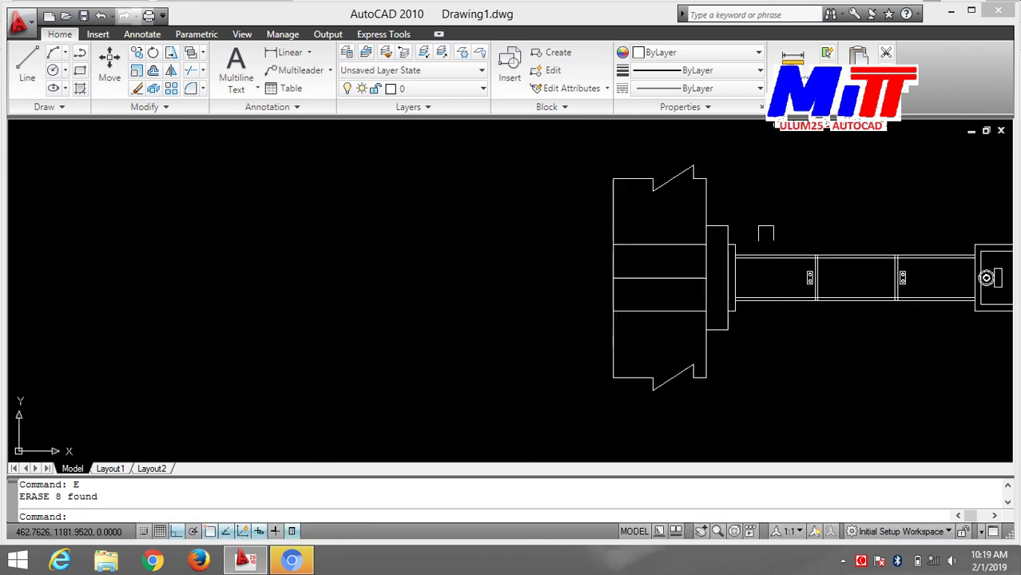
{"action": "scroll", "coordinate": [766, 232], "scroll_direction": "up", "scroll_amount": 2}
{"action": "mouse_move", "coordinate": [759, 219]}
{"action": "middle_mouse_down"}
{"action": "mouse_move", "coordinate": [561, 219]}
{"action": "mouse_move", "coordinate": [554, 152]}
{"action": "mouse_move", "coordinate": [576, 203]}
{"action": "middle_mouse_up"}
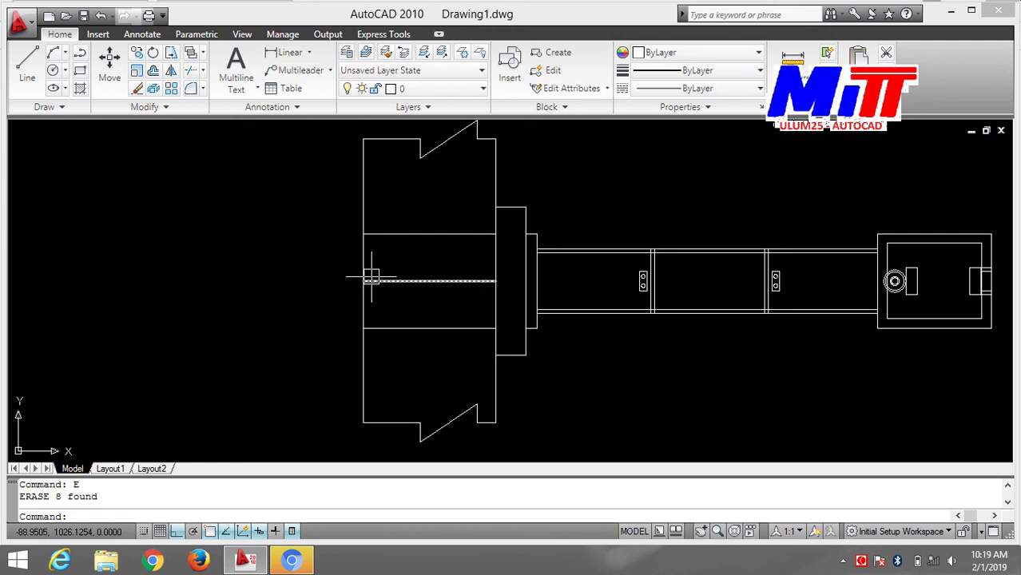
- Draw a 350-unit horizontal line leftward from the flange along the shaft axis
{"action": "type", "text": "L"}
{"action": "key", "text": "Return"}
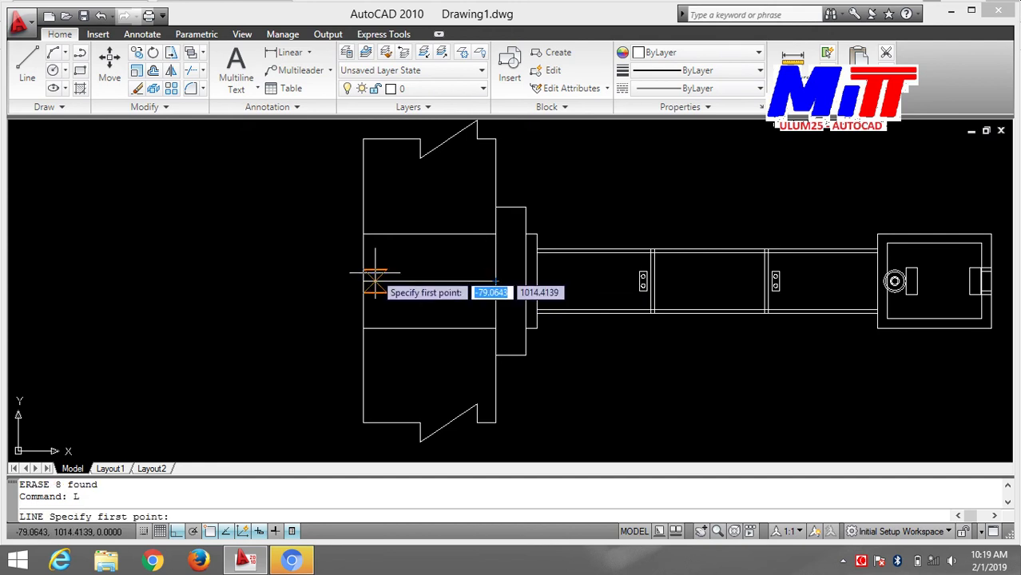
{"action": "left_click", "coordinate": [362, 282]}
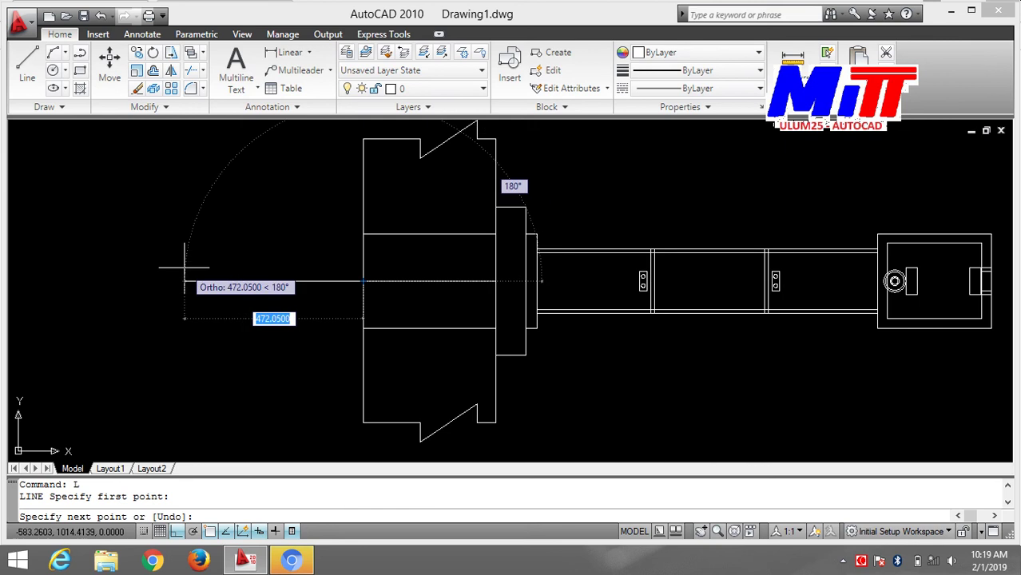
{"action": "type", "text": "350"}
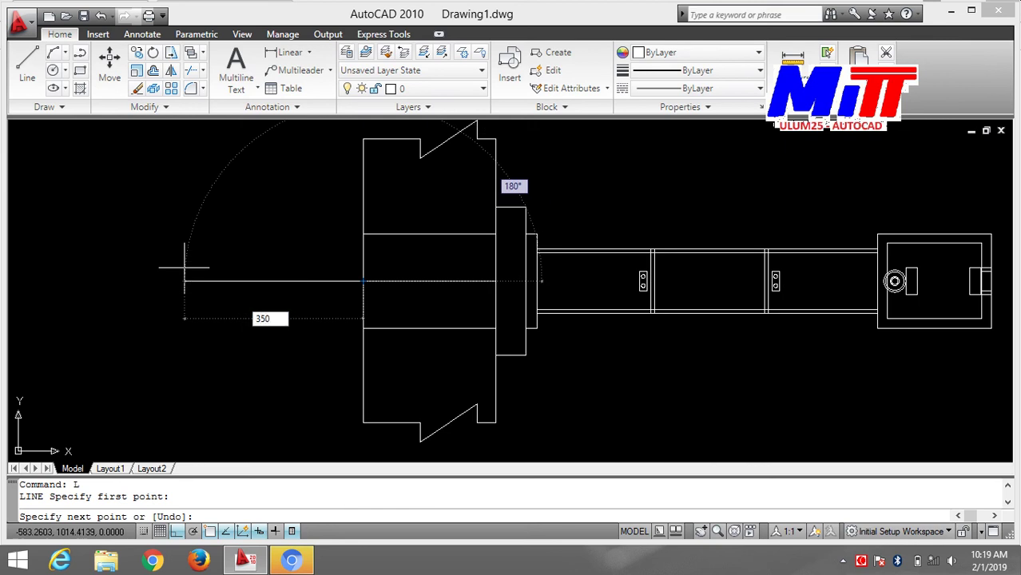
{"action": "key", "text": "Return"}
{"action": "key", "text": "Escape"}
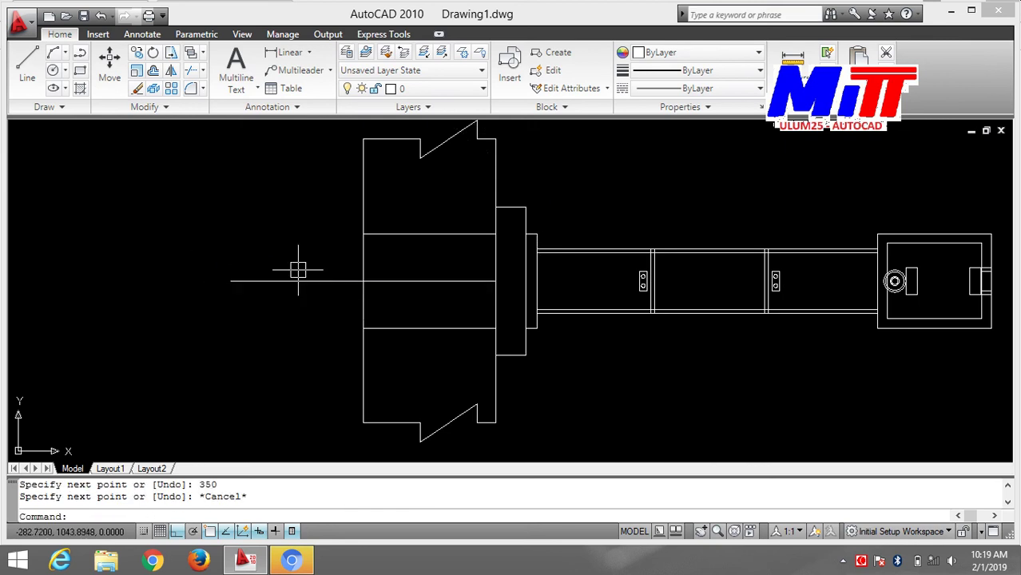
- Select the two adjoining axis line segments, then undo the last action
{"action": "scroll", "coordinate": [446, 272], "scroll_direction": "up", "scroll_amount": 2}
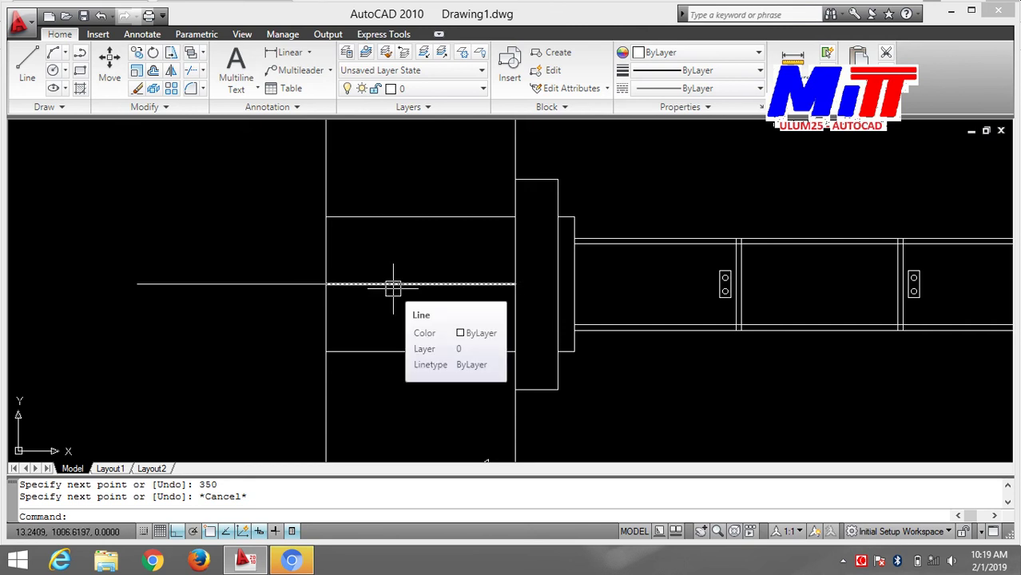
{"action": "left_click", "coordinate": [350, 283]}
{"action": "left_click", "coordinate": [287, 284]}
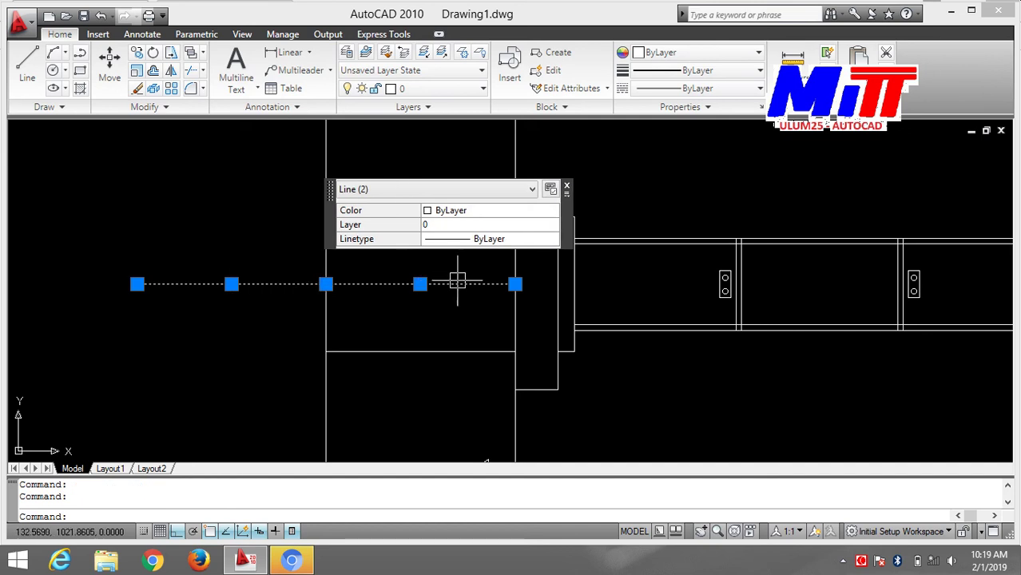
{"action": "key", "text": "ctrl+z"}
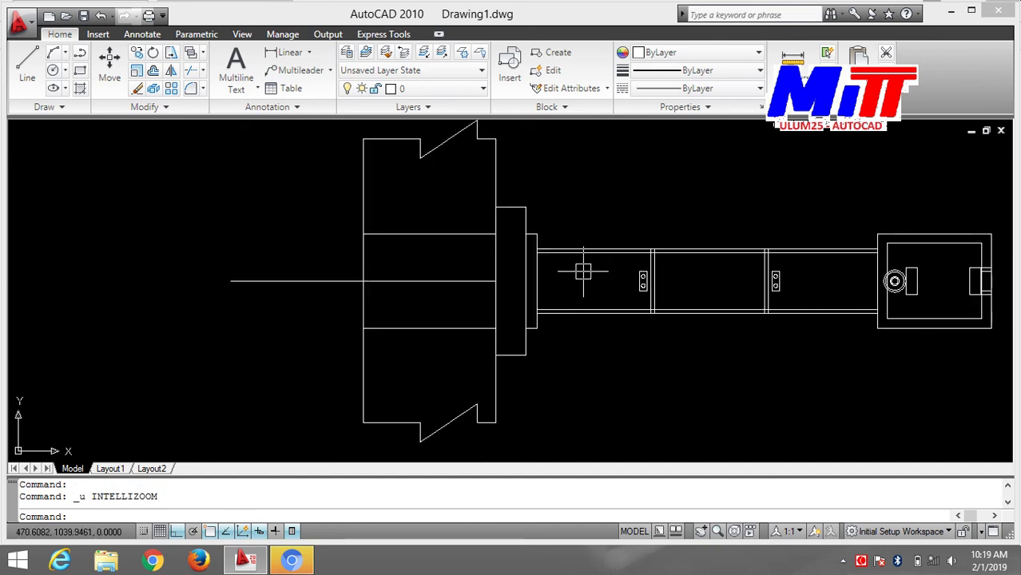
{"action": "scroll", "coordinate": [586, 275], "scroll_direction": "up", "scroll_amount": 2}
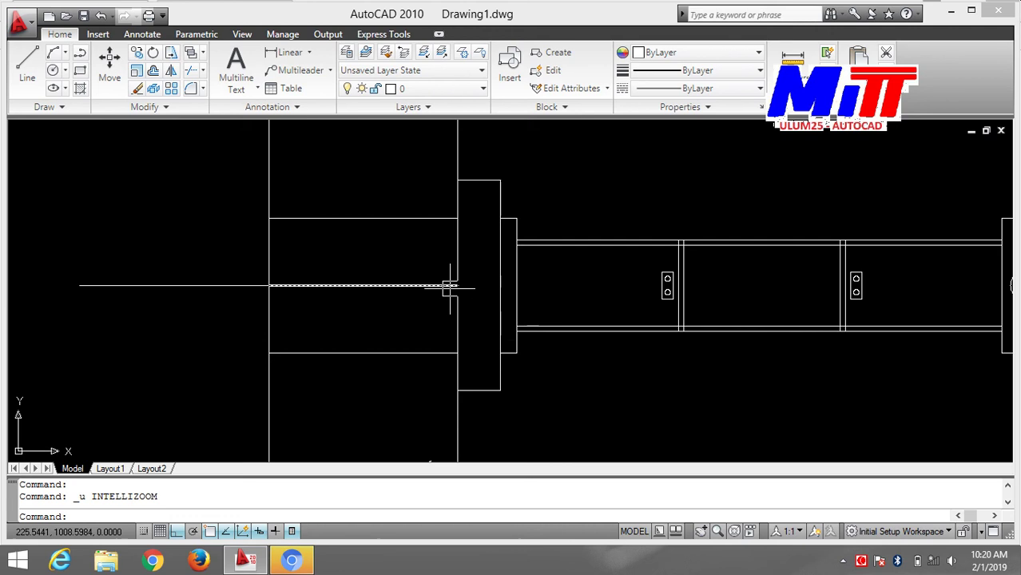
- Draw an 80-unit line segment along the shaft axis from the flange edge's midpoint
{"action": "type", "text": "L"}
{"action": "key", "text": "Return"}
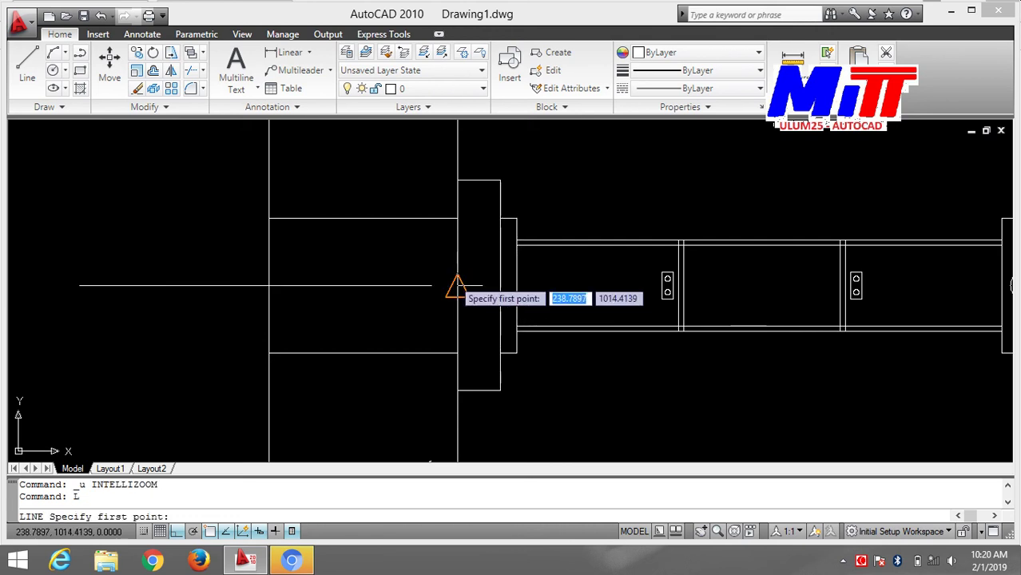
{"action": "left_click", "coordinate": [457, 285]}
{"action": "left_click", "coordinate": [517, 286]}
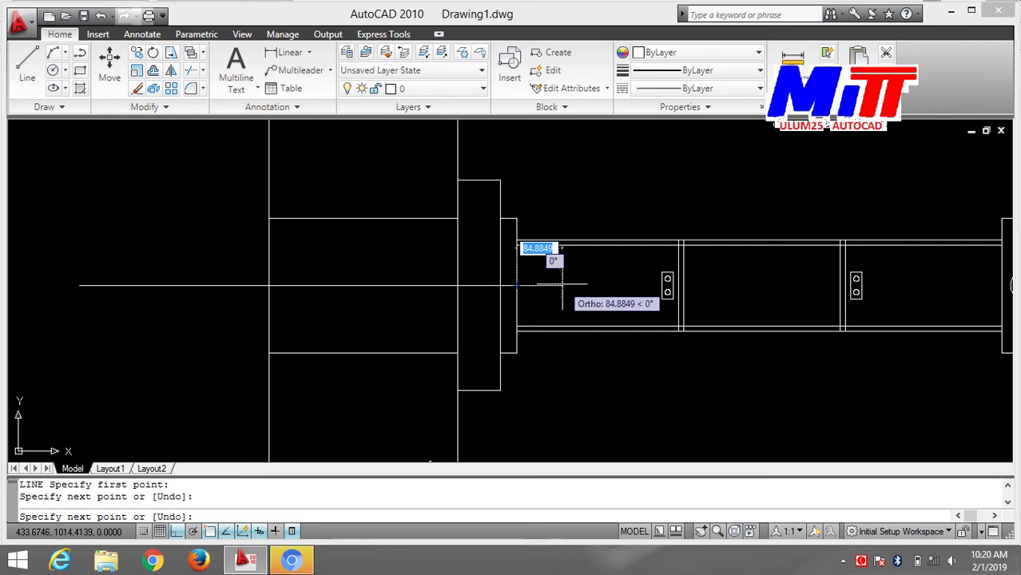
{"action": "type", "text": "80"}
{"action": "key", "text": "Return"}
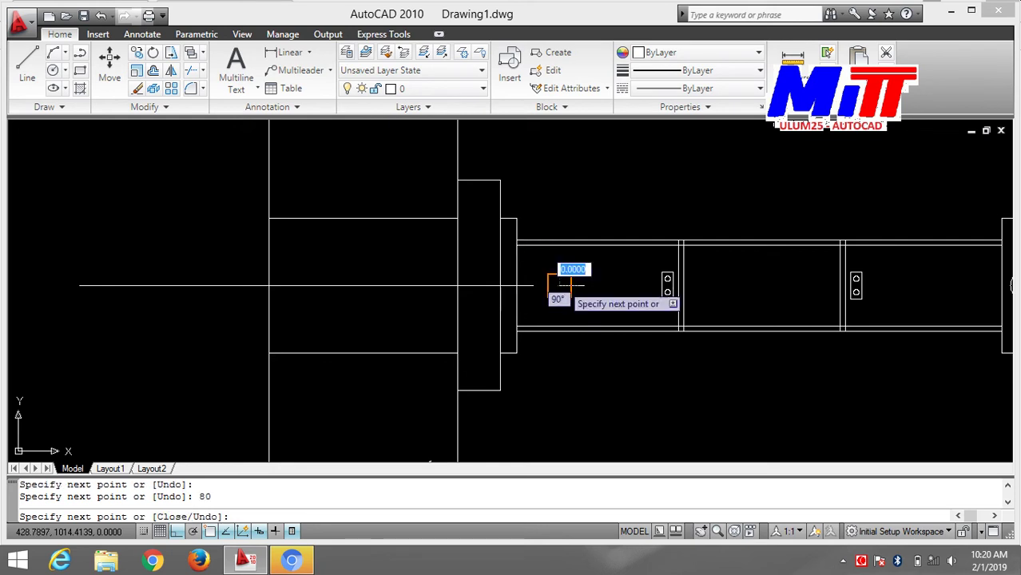
{"action": "key", "text": "Escape"}
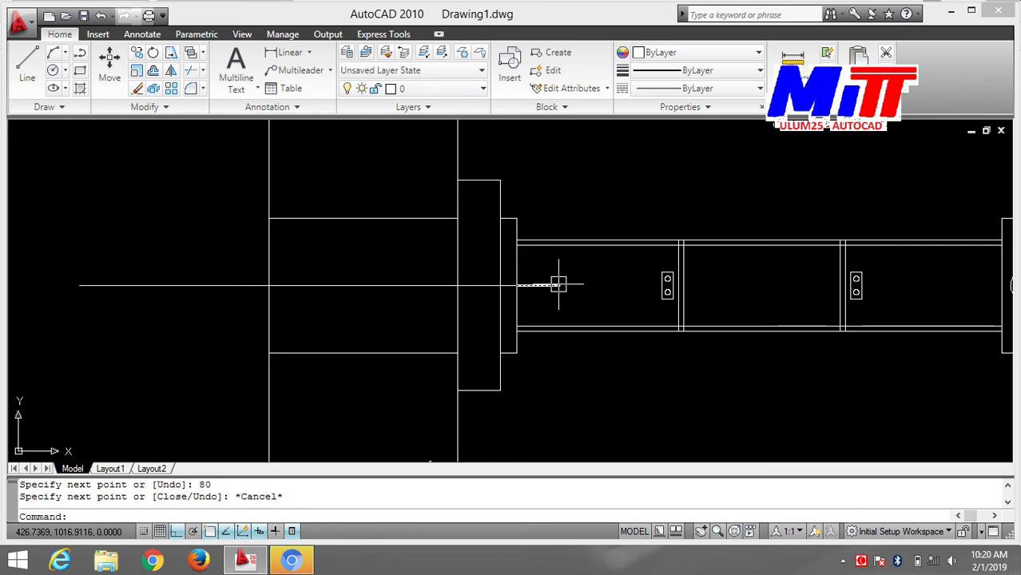
{"action": "type", "text": "o"}
- Offset the centre-line segments 25 units (50/2) to the upper side
{"action": "key", "text": "Return"}
{"action": "type", "text": "5"}
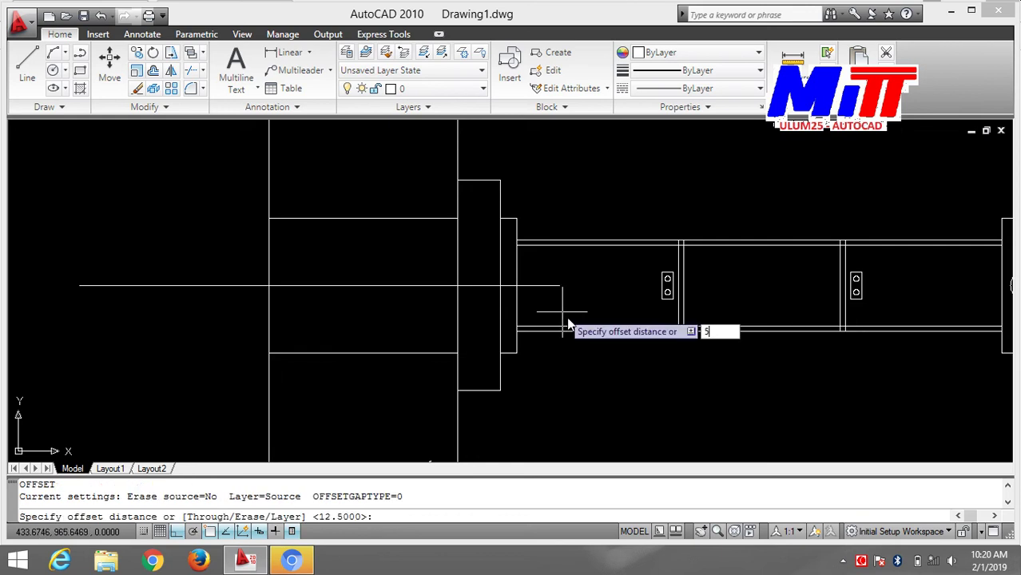
{"action": "type", "text": "0/2"}
{"action": "key", "text": "Return"}
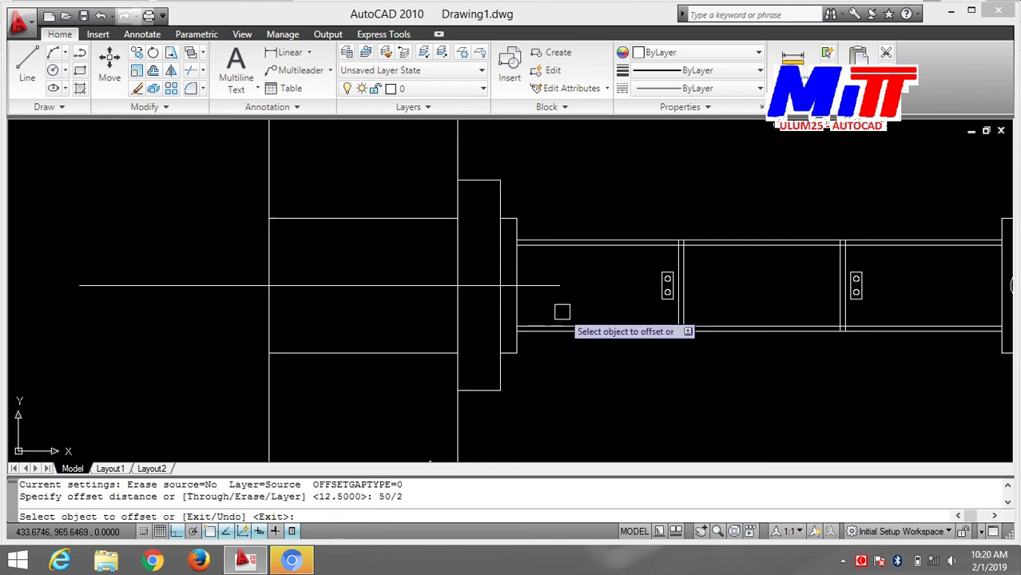
{"action": "left_click", "coordinate": [467, 285]}
{"action": "left_click", "coordinate": [483, 268]}
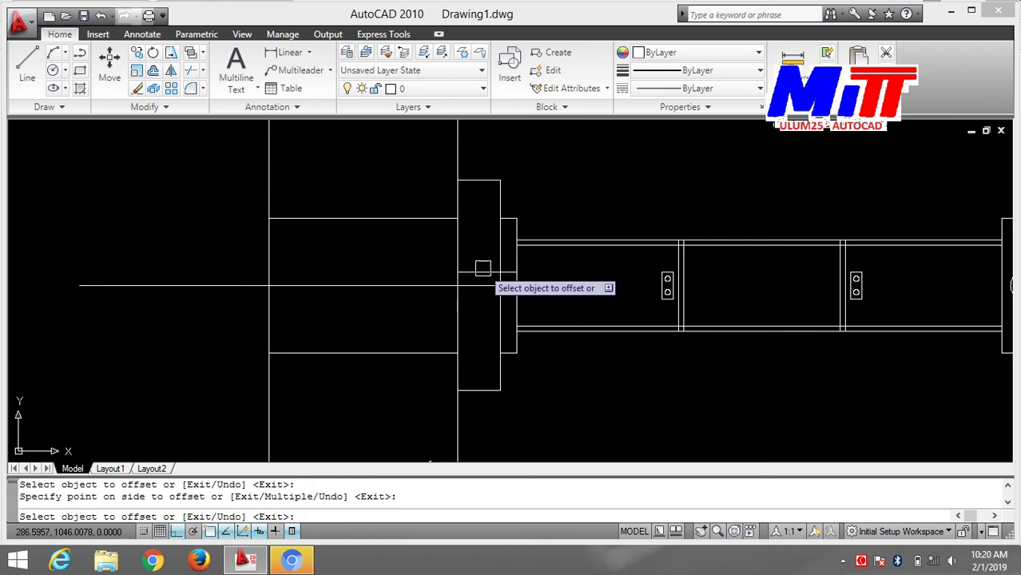
{"action": "left_click", "coordinate": [524, 283]}
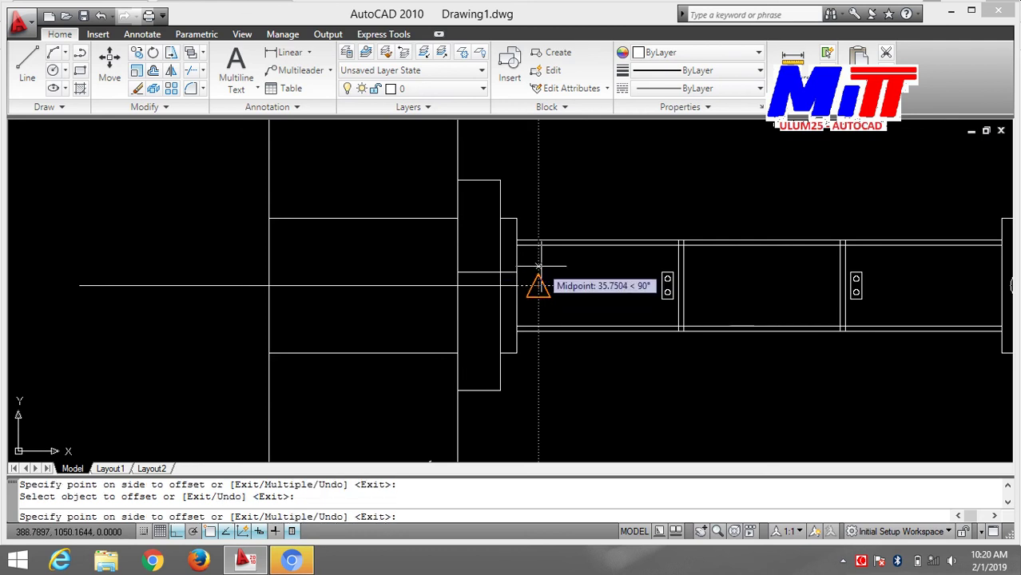
{"action": "left_click", "coordinate": [539, 273]}
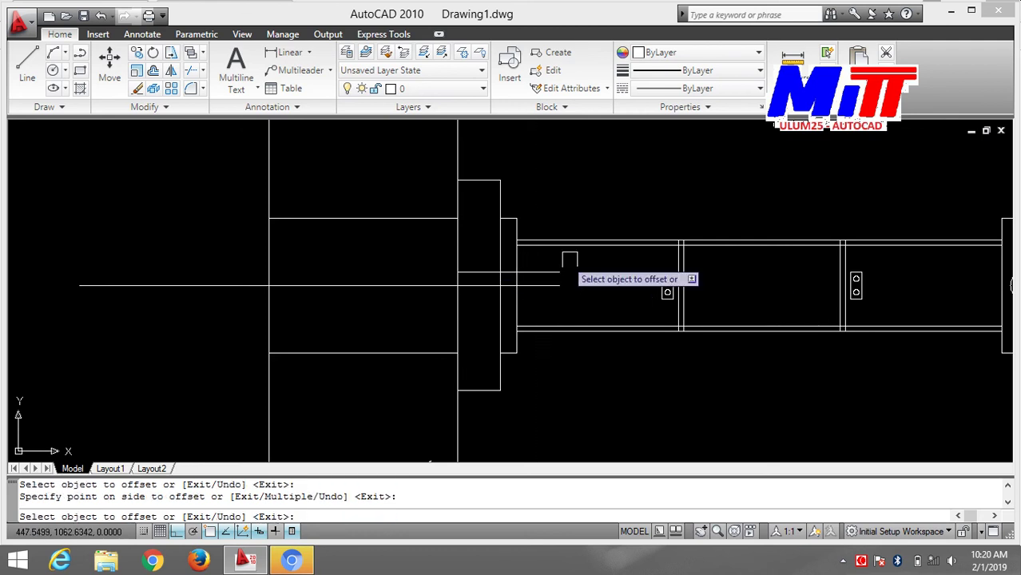
{"action": "left_click", "coordinate": [416, 273]}
{"action": "left_click", "coordinate": [416, 270]}
{"action": "left_click", "coordinate": [225, 283]}
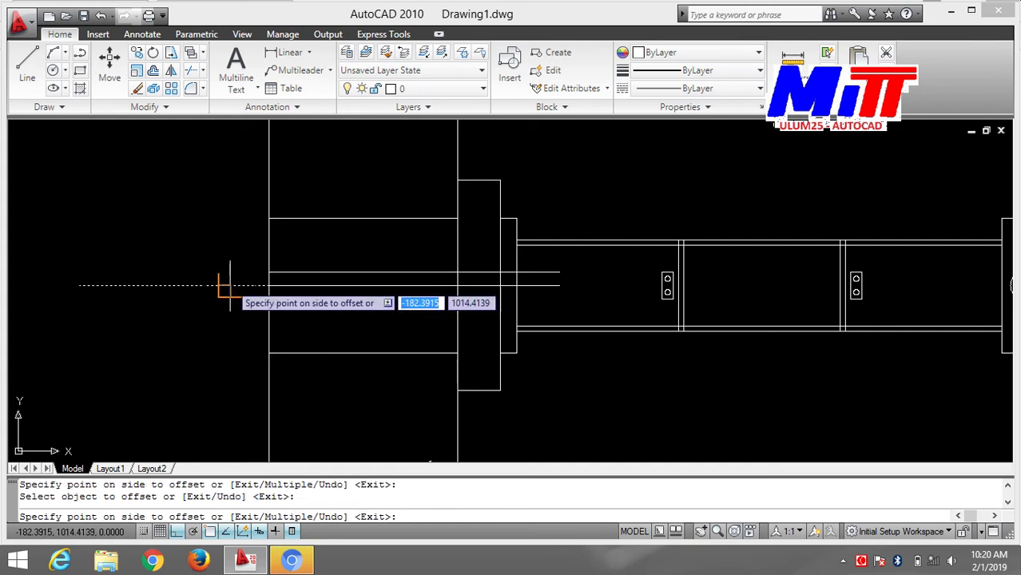
{"action": "left_click", "coordinate": [230, 266]}
- Offset the centre-line segments 25 units to the lower side
{"action": "left_click", "coordinate": [242, 278]}
{"action": "left_click", "coordinate": [235, 291]}
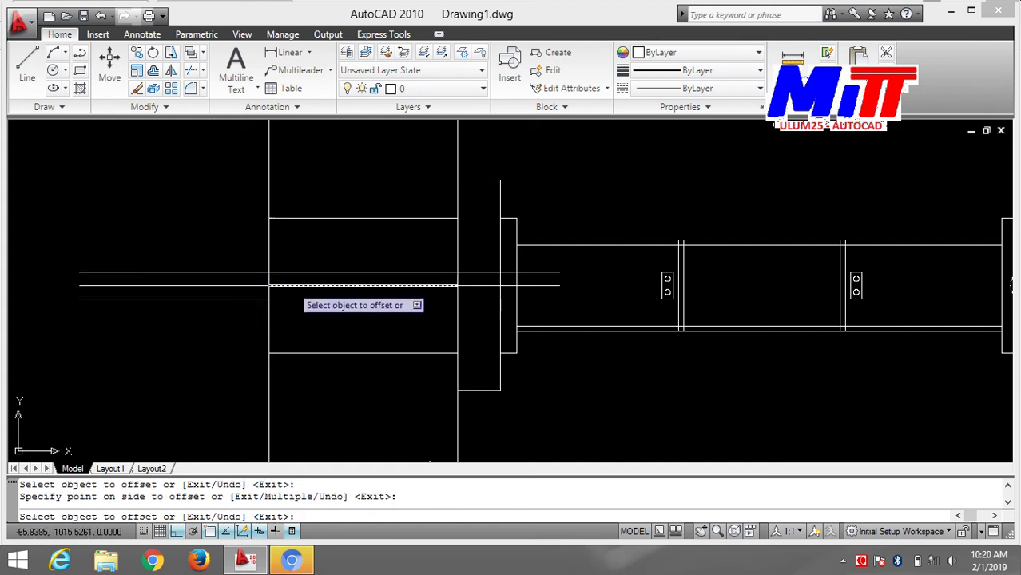
{"action": "left_click", "coordinate": [289, 285]}
{"action": "left_click", "coordinate": [315, 304]}
{"action": "left_click", "coordinate": [466, 286]}
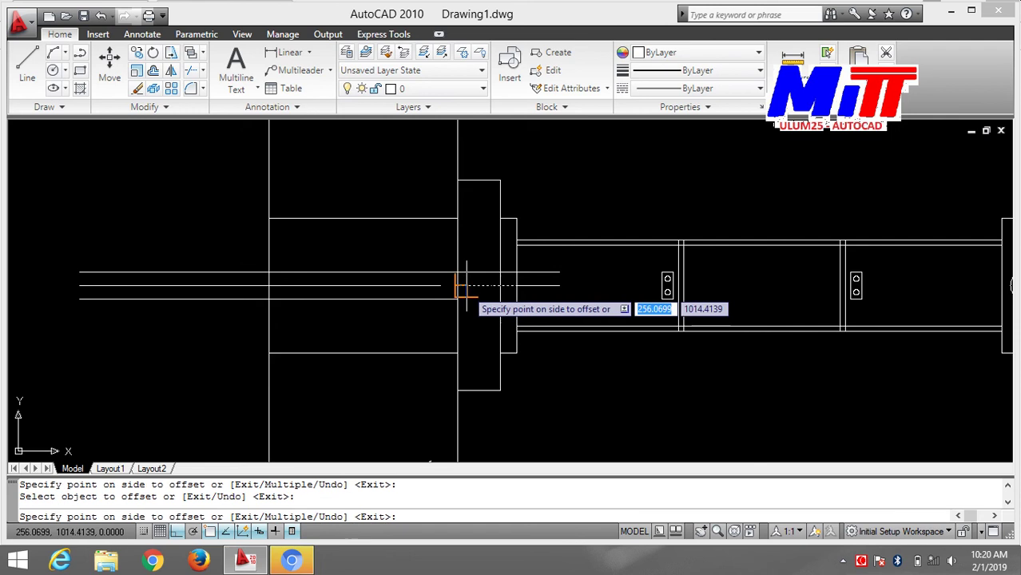
{"action": "left_click", "coordinate": [472, 302]}
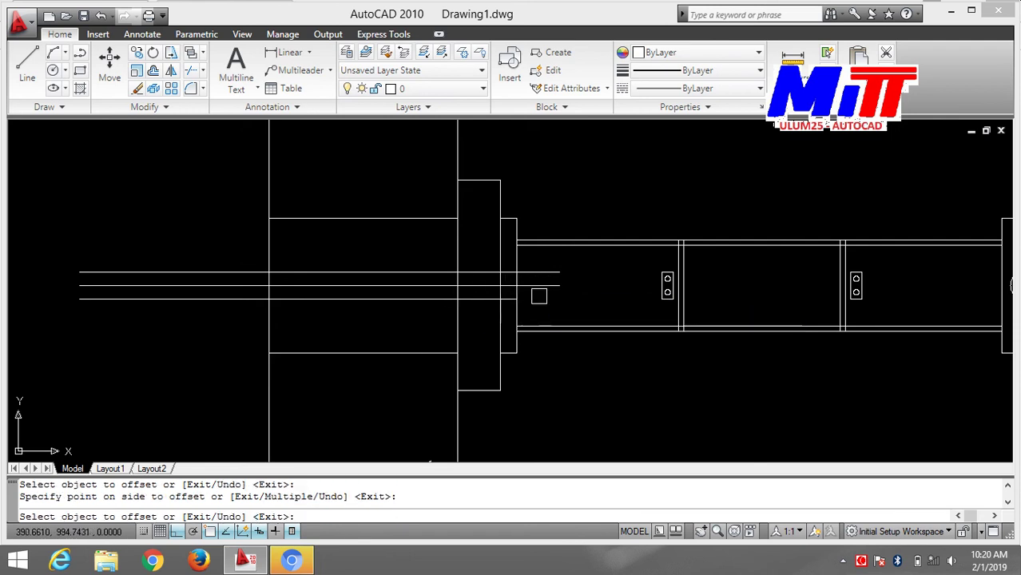
{"action": "left_click", "coordinate": [536, 281]}
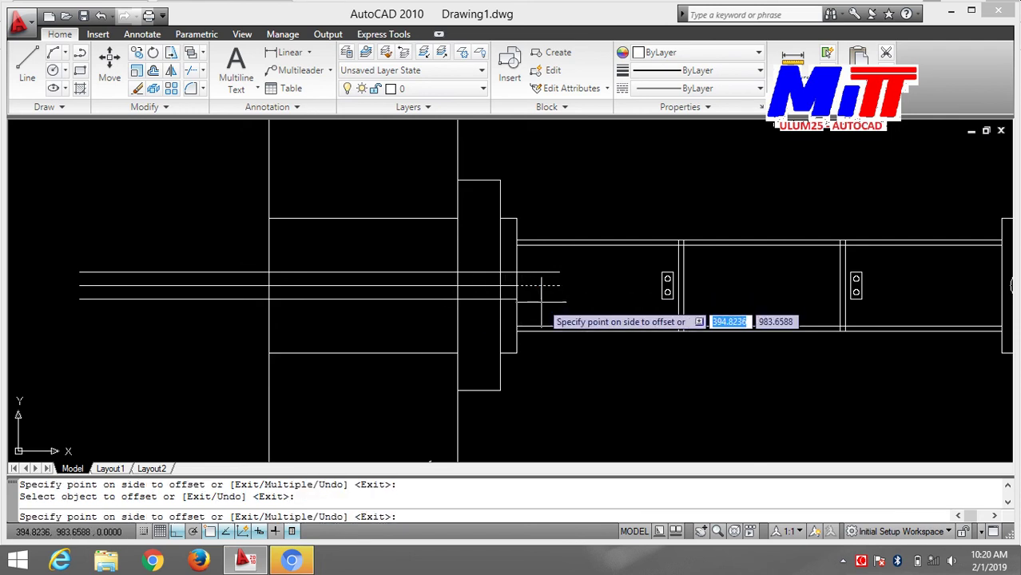
{"action": "left_click", "coordinate": [543, 302]}
{"action": "left_click", "coordinate": [537, 285]}
{"action": "left_click", "coordinate": [489, 288]}
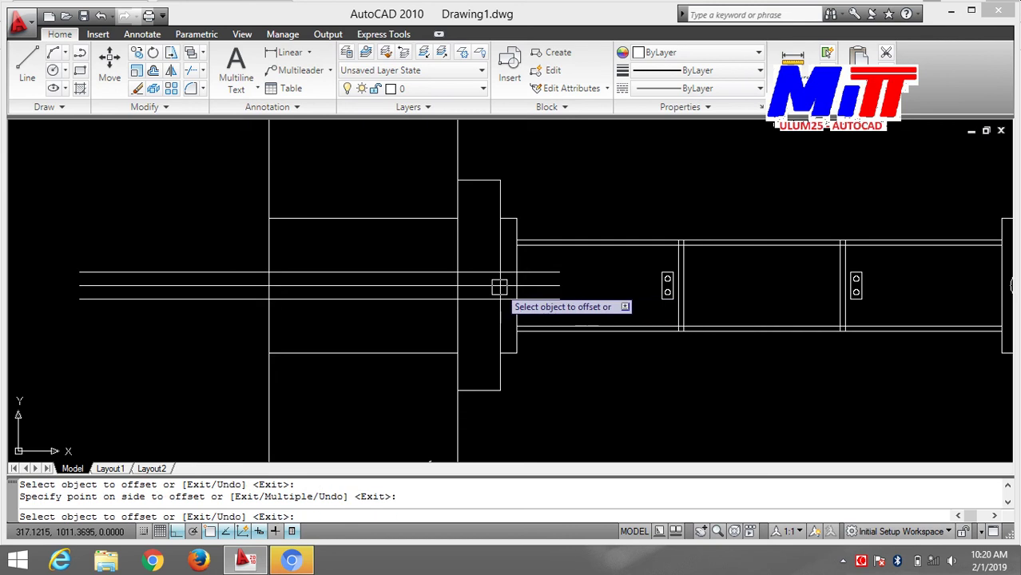
{"action": "key", "text": "Escape"}
- Select the four original centre-line segments for removal
{"action": "left_click", "coordinate": [532, 285]}
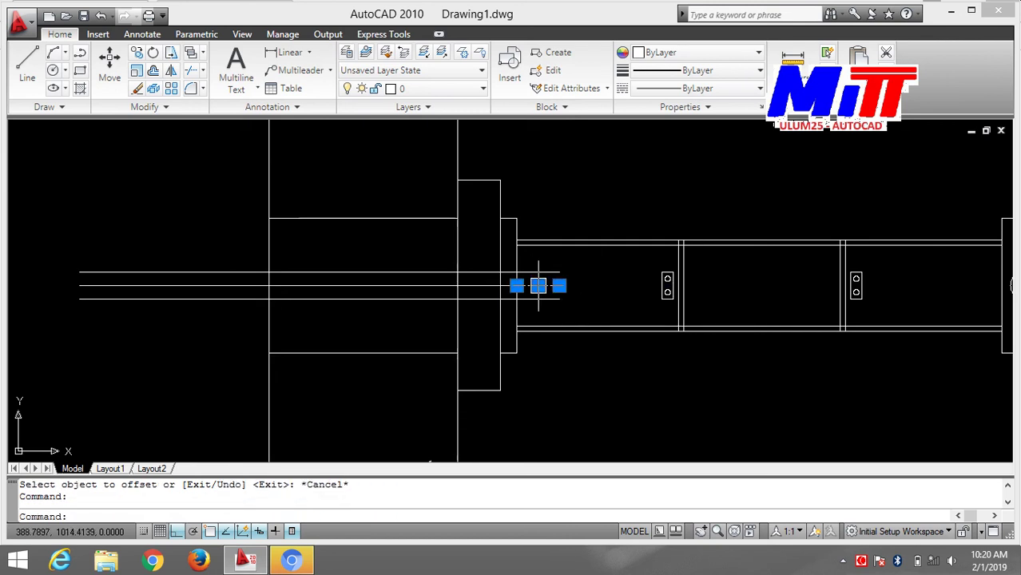
{"action": "left_click", "coordinate": [479, 285]}
{"action": "left_click", "coordinate": [437, 285]}
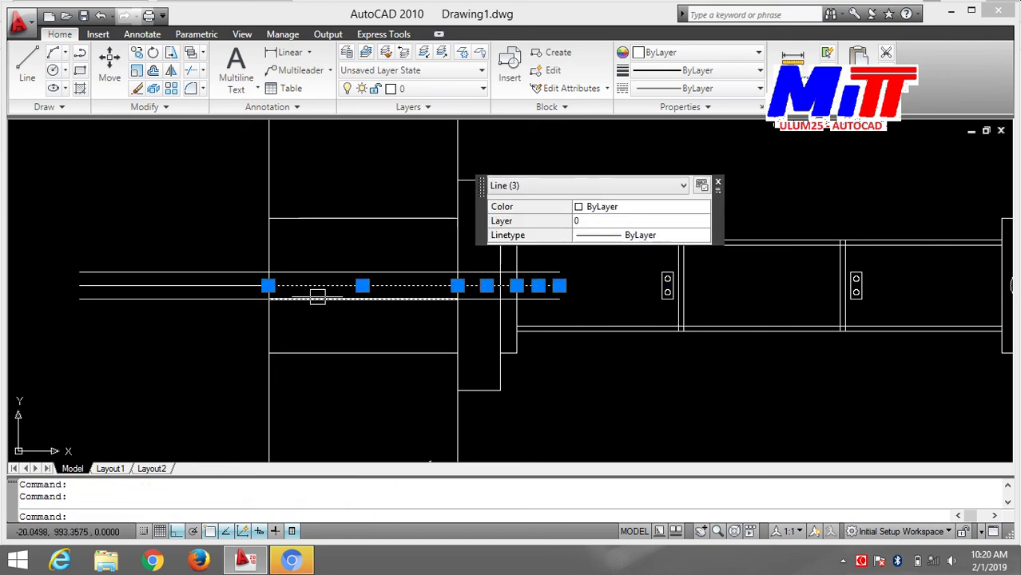
{"action": "left_click", "coordinate": [239, 287]}
- Erase the four selected centre-line segments
{"action": "type", "text": "E"}
{"action": "key", "text": "Return"}
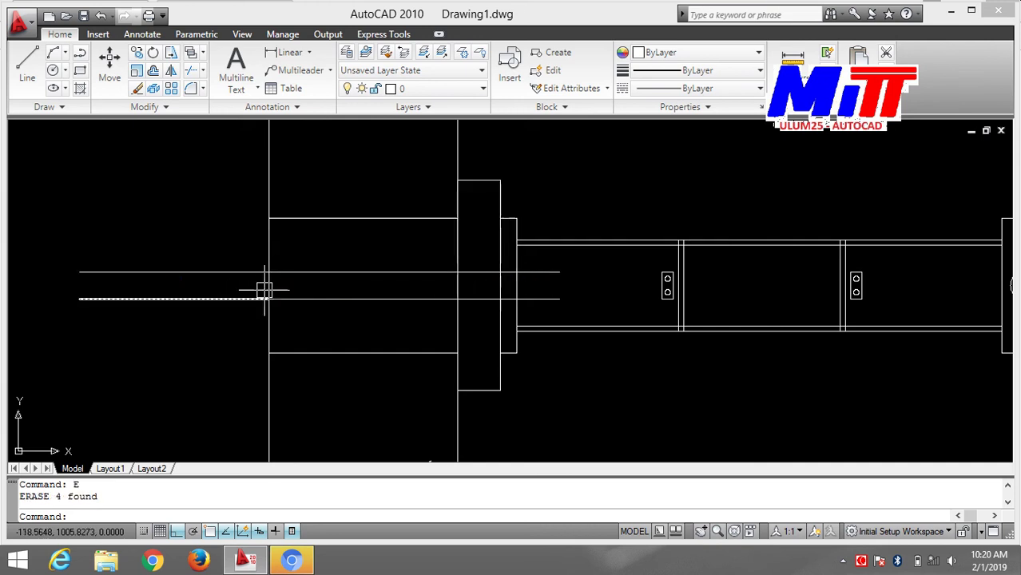
{"action": "scroll", "coordinate": [275, 292], "scroll_direction": "down", "scroll_amount": 2}
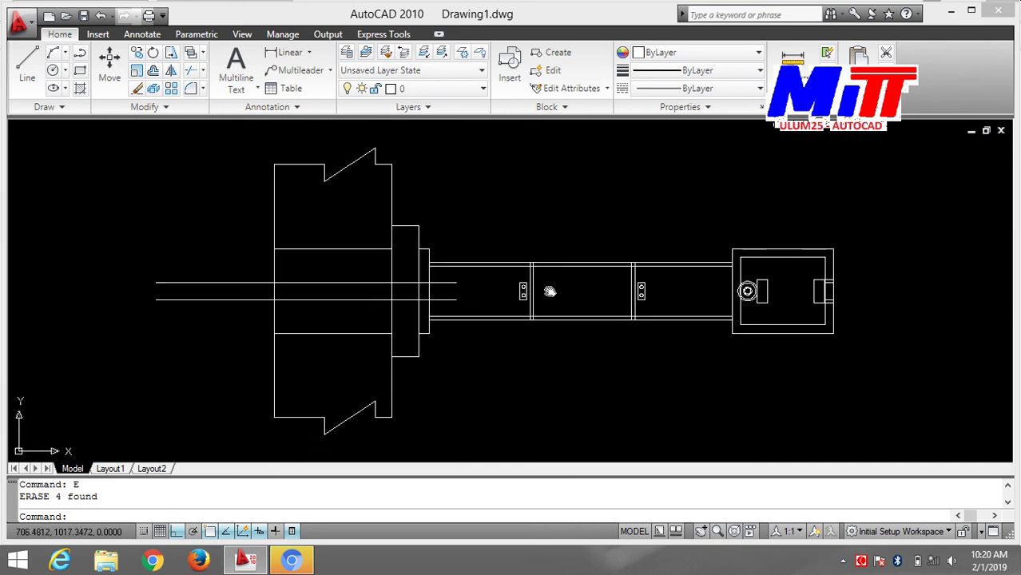
{"action": "mouse_move", "coordinate": [549, 291]}
{"action": "middle_mouse_down"}
{"action": "mouse_move", "coordinate": [379, 318]}
{"action": "mouse_move", "coordinate": [531, 266]}
{"action": "middle_mouse_up"}
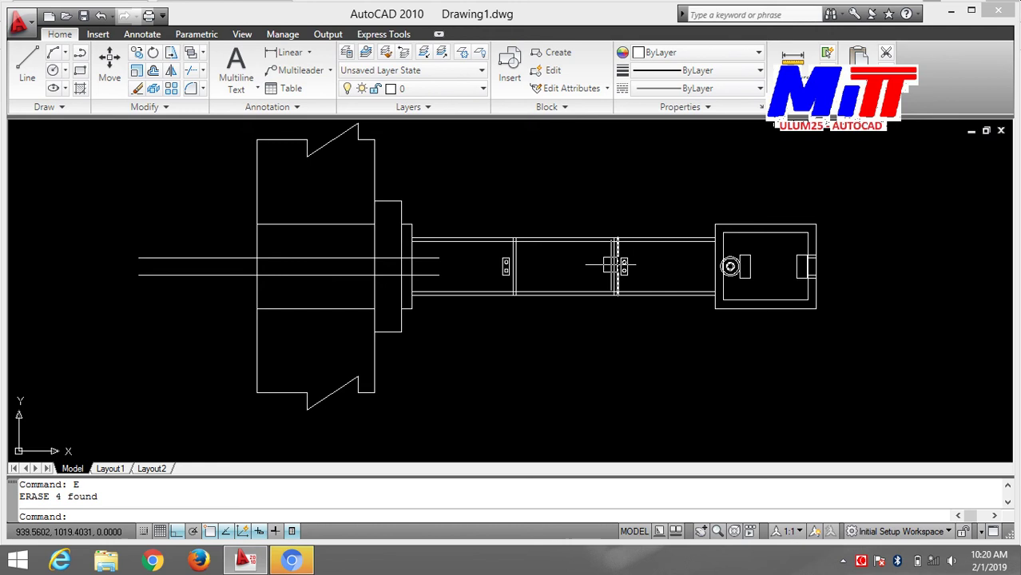
- Close the band's right end with a vertical line and add a short horizontal stub from its midpoint
{"action": "type", "text": "L"}
{"action": "key", "text": "Return"}
{"action": "scroll", "coordinate": [620, 270], "scroll_direction": "up", "scroll_amount": 1}
{"action": "scroll", "coordinate": [383, 248], "scroll_direction": "up", "scroll_amount": 5}
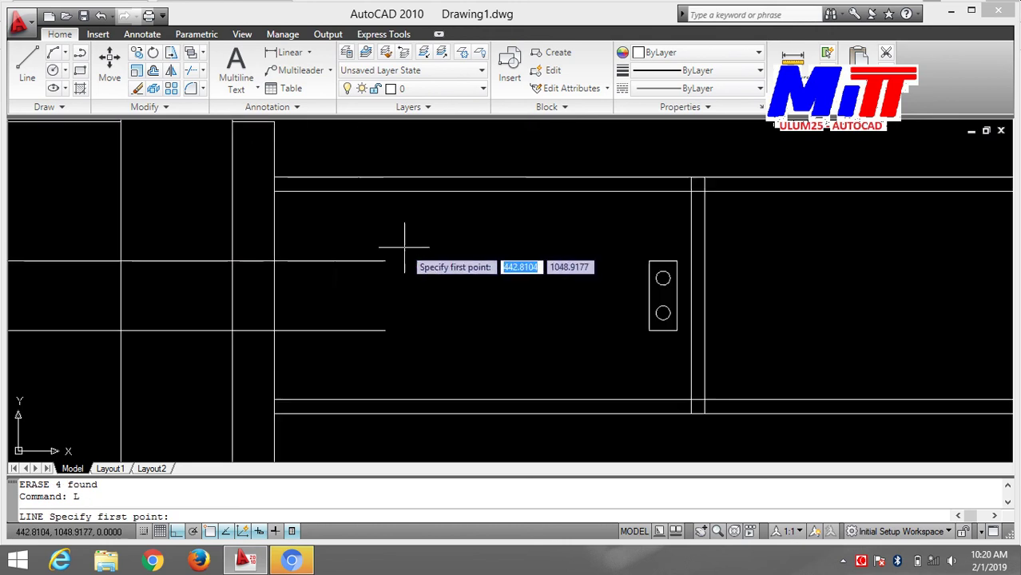
{"action": "left_click", "coordinate": [386, 258]}
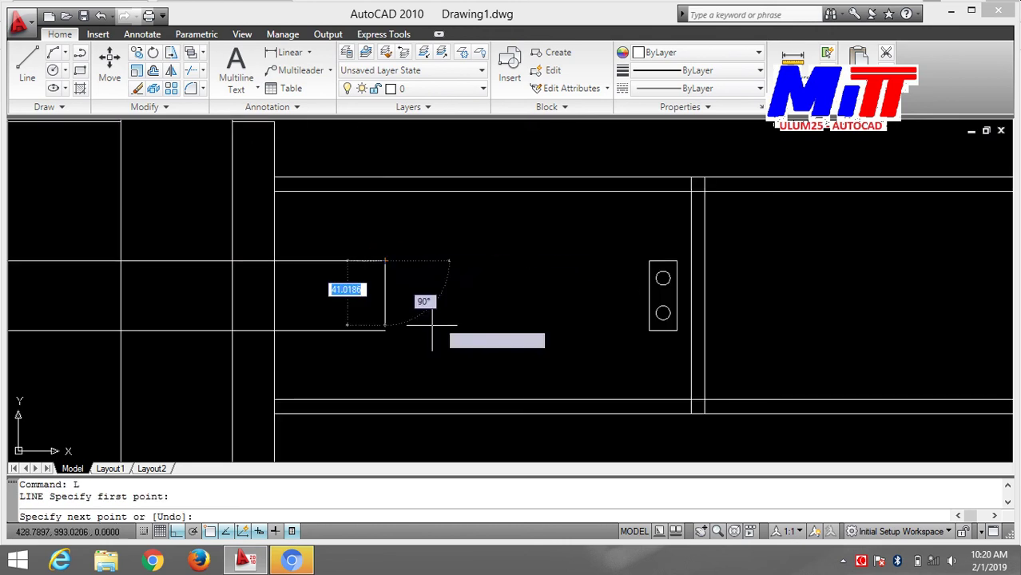
{"action": "left_click", "coordinate": [385, 330]}
{"action": "key", "text": "Escape"}
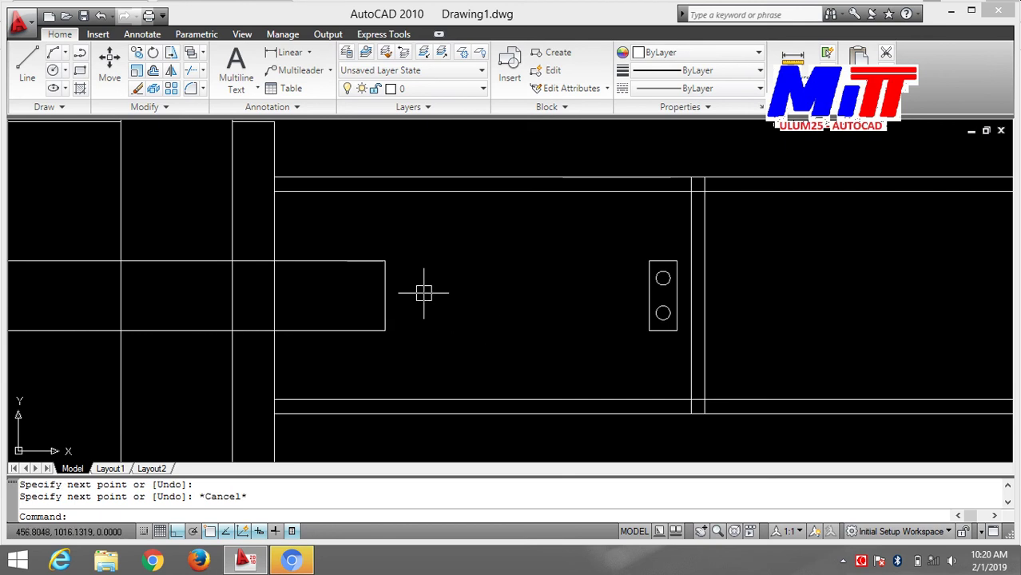
{"action": "type", "text": "L"}
{"action": "key", "text": "Return"}
{"action": "left_click", "coordinate": [385, 295]}
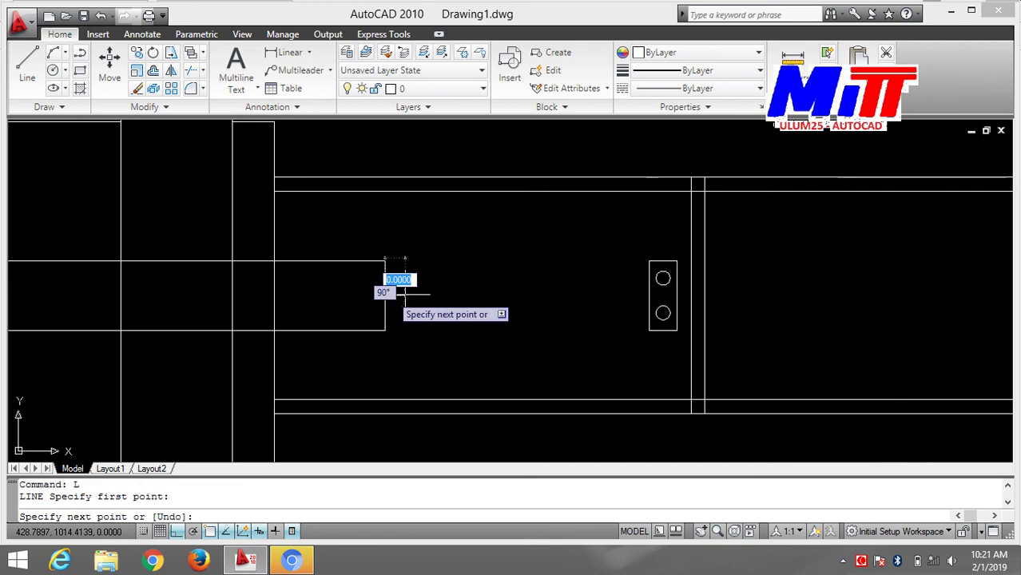
{"action": "left_click", "coordinate": [412, 295]}
{"action": "key", "text": "Escape"}
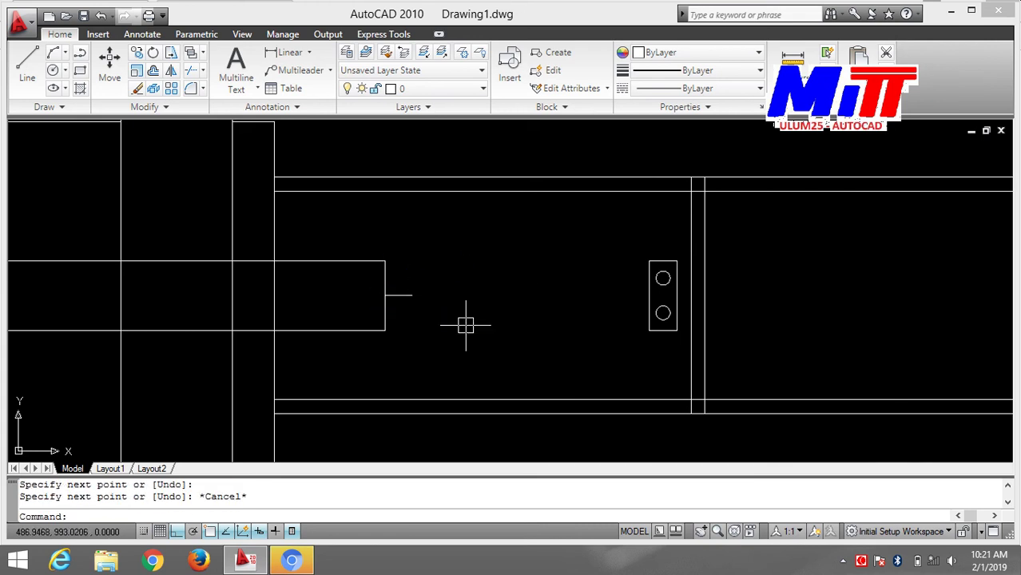
- Close the band's left end with a vertical line and draw a short inward stub from its midpoint
{"action": "mouse_move", "coordinate": [141, 244]}
{"action": "middle_mouse_down"}
{"action": "mouse_move", "coordinate": [766, 199]}
{"action": "mouse_move", "coordinate": [91, 200]}
{"action": "middle_mouse_up"}
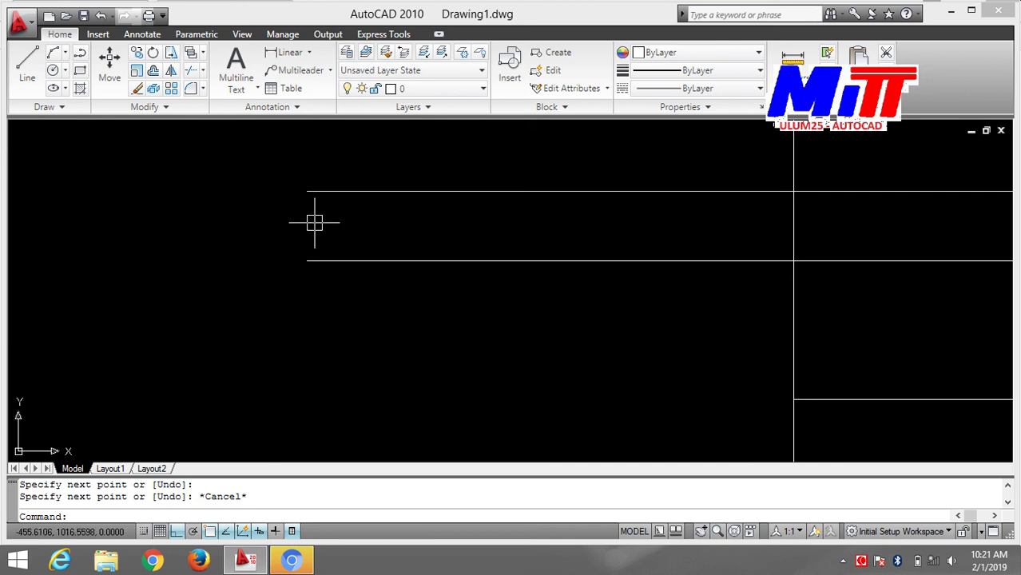
{"action": "key", "text": "Return"}
{"action": "left_click", "coordinate": [306, 191]}
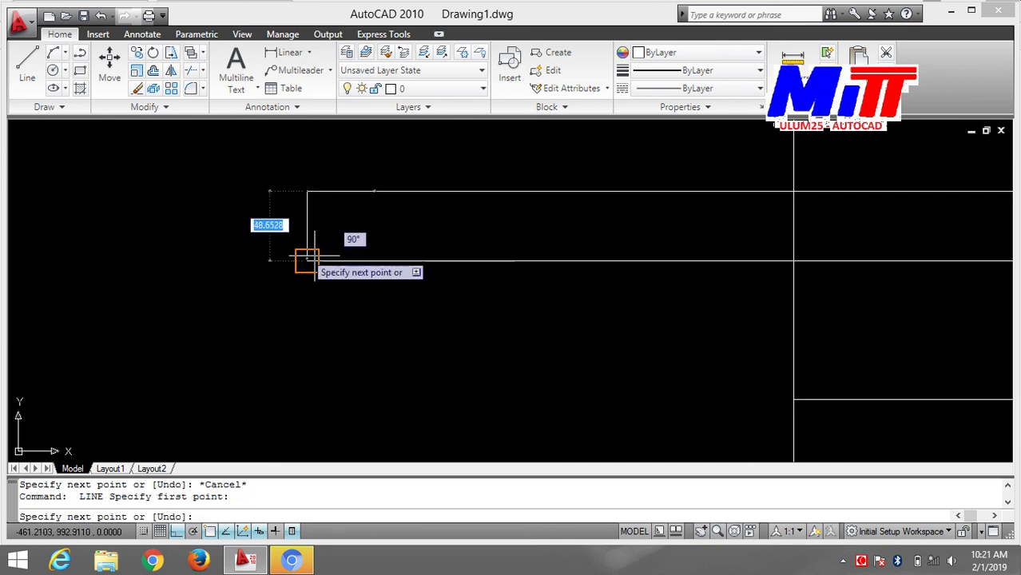
{"action": "left_click", "coordinate": [307, 261]}
{"action": "key", "text": "Return"}
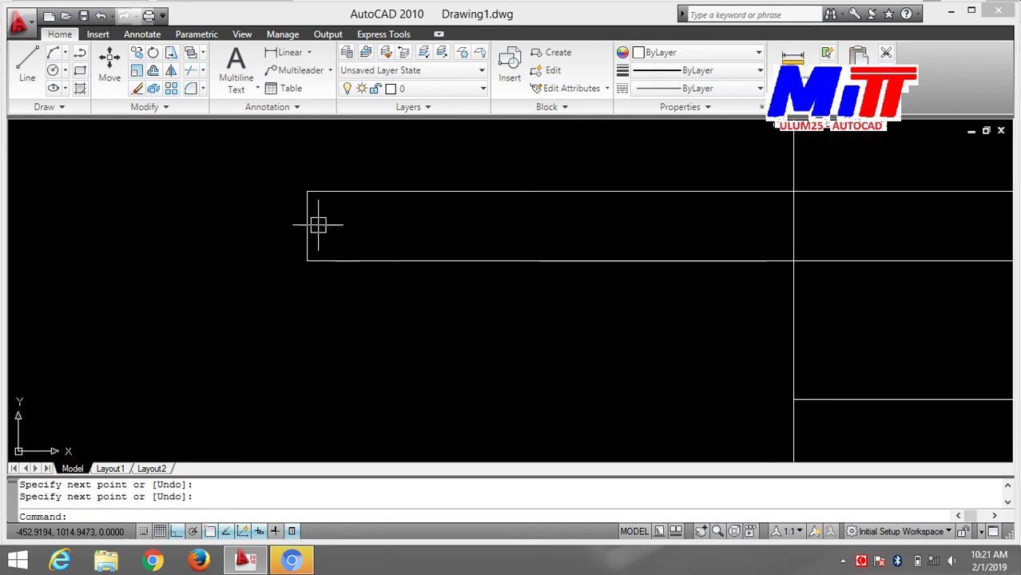
{"action": "key", "text": "Return"}
{"action": "left_click", "coordinate": [307, 226]}
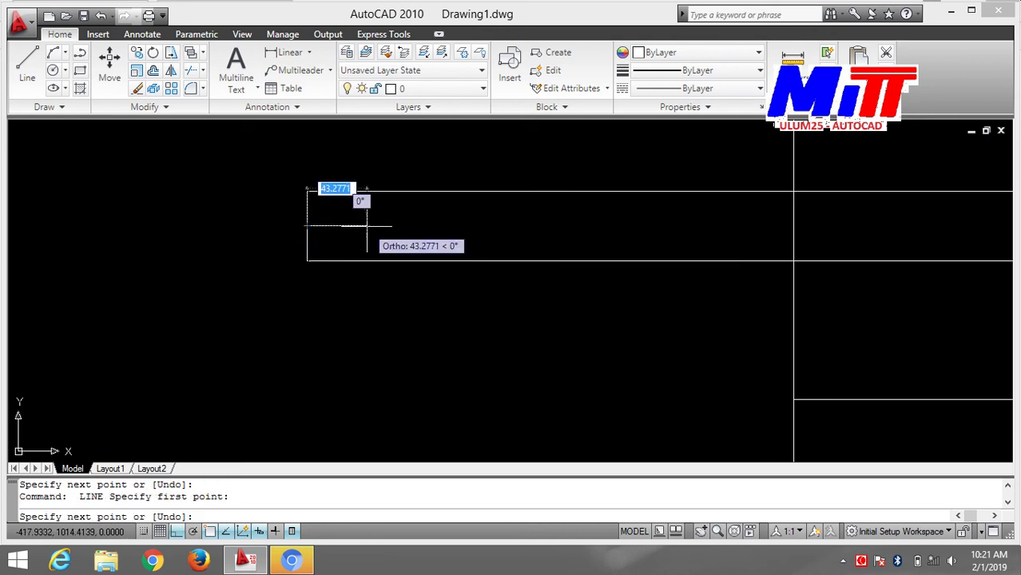
{"action": "left_click", "coordinate": [367, 225]}
{"action": "key", "text": "Escape"}
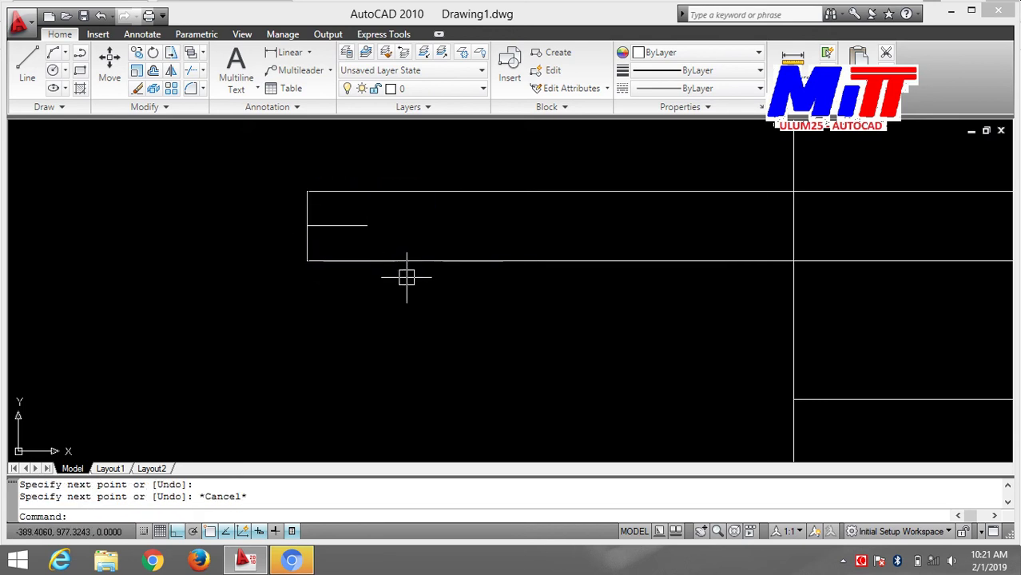
{"action": "middle_click_drag", "start_coordinate": [406, 274], "coordinate": [410, 326]}
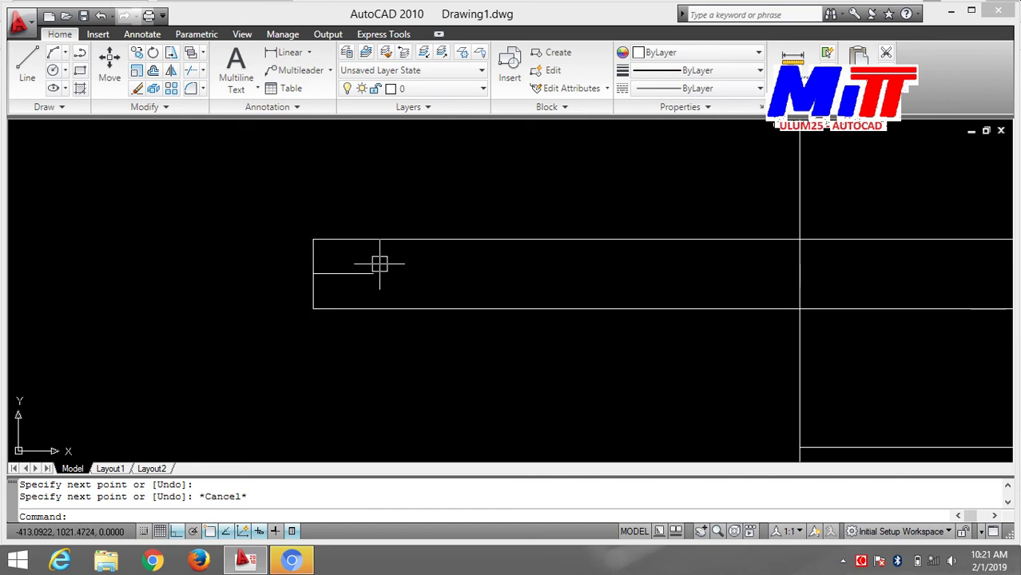
- Draw radius-25 circles centred on the left edge's midpoint and on the shaft line's right end
{"action": "type", "text": "c"}
{"action": "key", "text": "Return"}
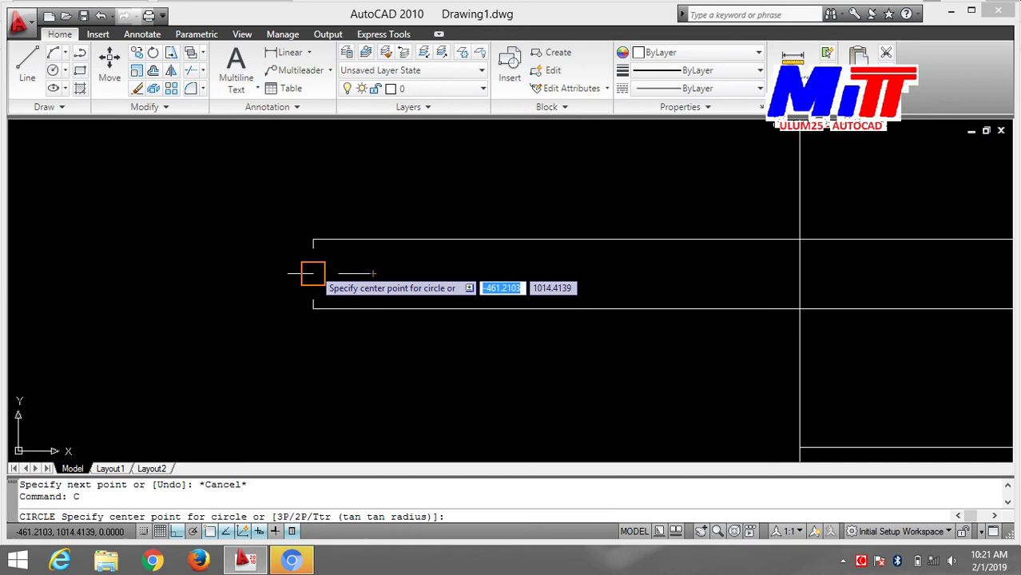
{"action": "left_click", "coordinate": [312, 273]}
{"action": "type", "text": "25"}
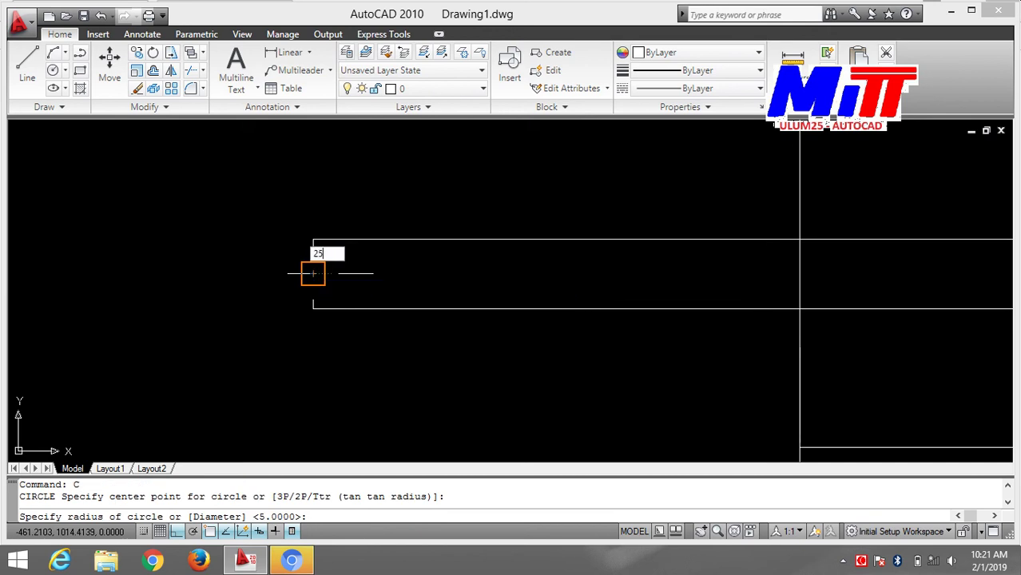
{"action": "key", "text": "Return"}
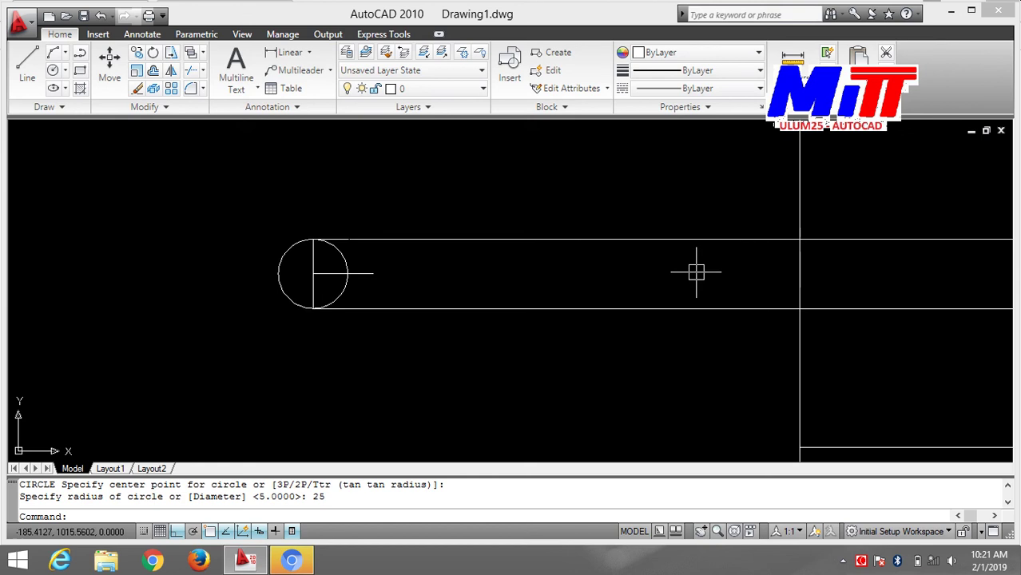
{"action": "middle_click_drag", "start_coordinate": [716, 274], "coordinate": [946, 222]}
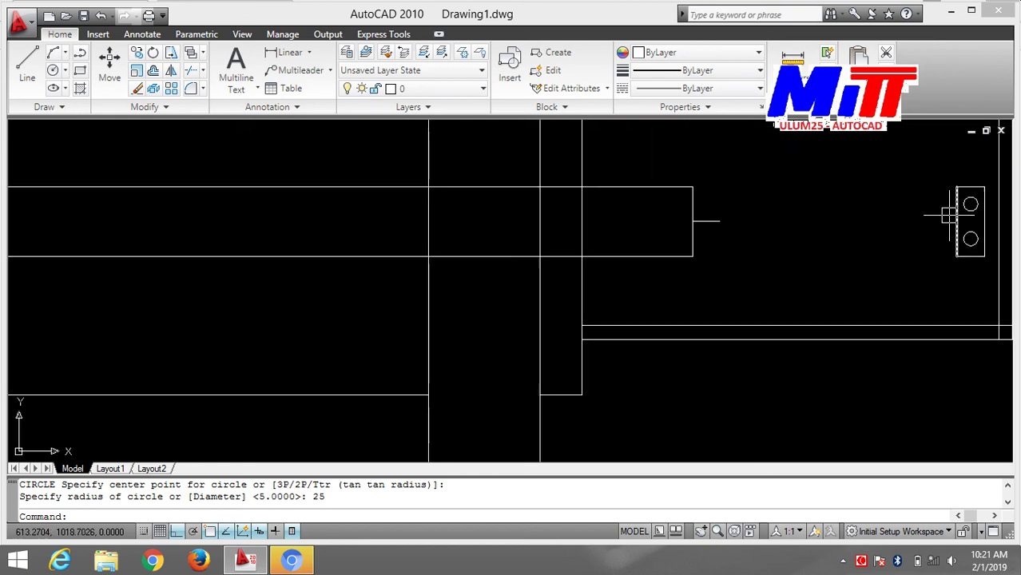
{"action": "key", "text": "Return"}
{"action": "left_click", "coordinate": [692, 222]}
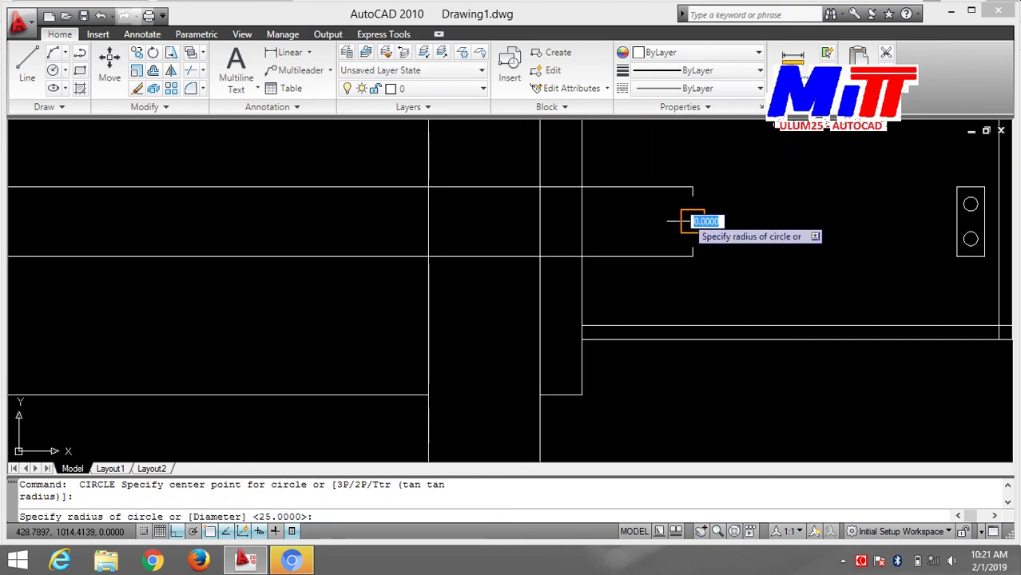
{"action": "key", "text": "Return"}
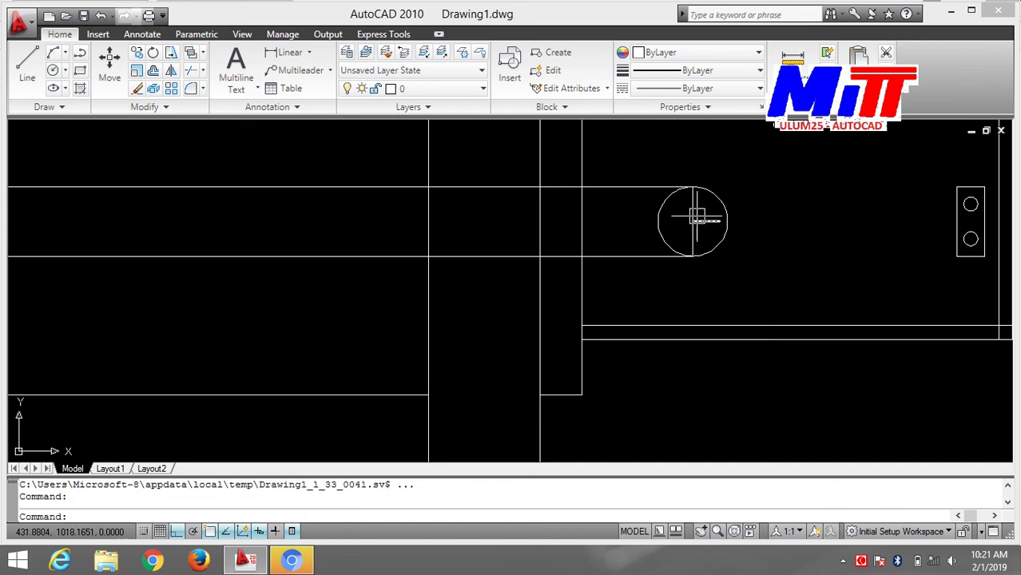
{"action": "scroll", "coordinate": [695, 218], "scroll_direction": "down", "scroll_amount": 2}
{"action": "scroll", "coordinate": [695, 217], "scroll_direction": "up", "scroll_amount": 2}
{"action": "middle_click_drag", "start_coordinate": [802, 225], "coordinate": [692, 276]}
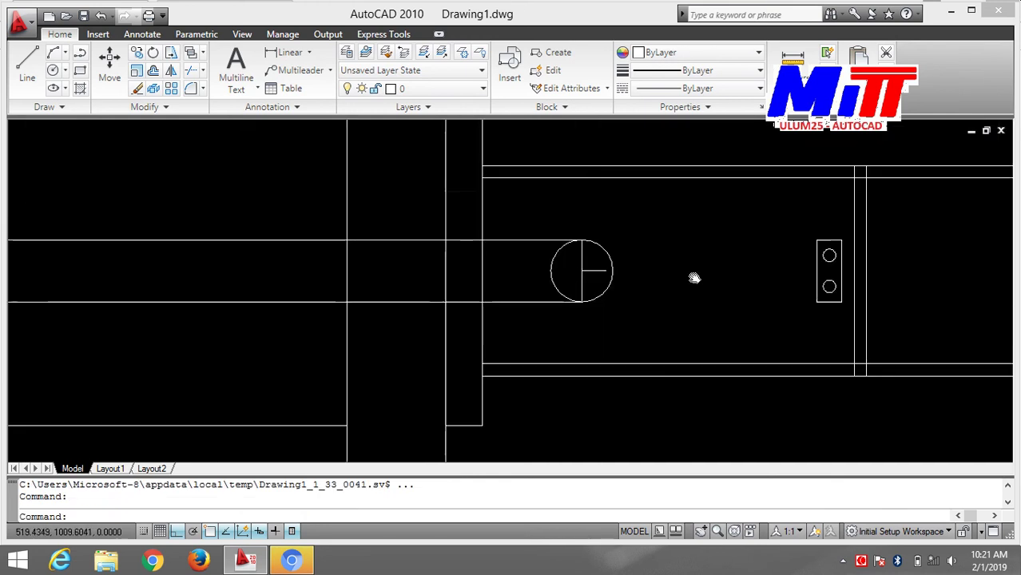
- Trim the circles' inner halves and the line pieces inside them to form rounded ends
{"action": "key", "text": "Escape"}
{"action": "type", "text": "TR"}
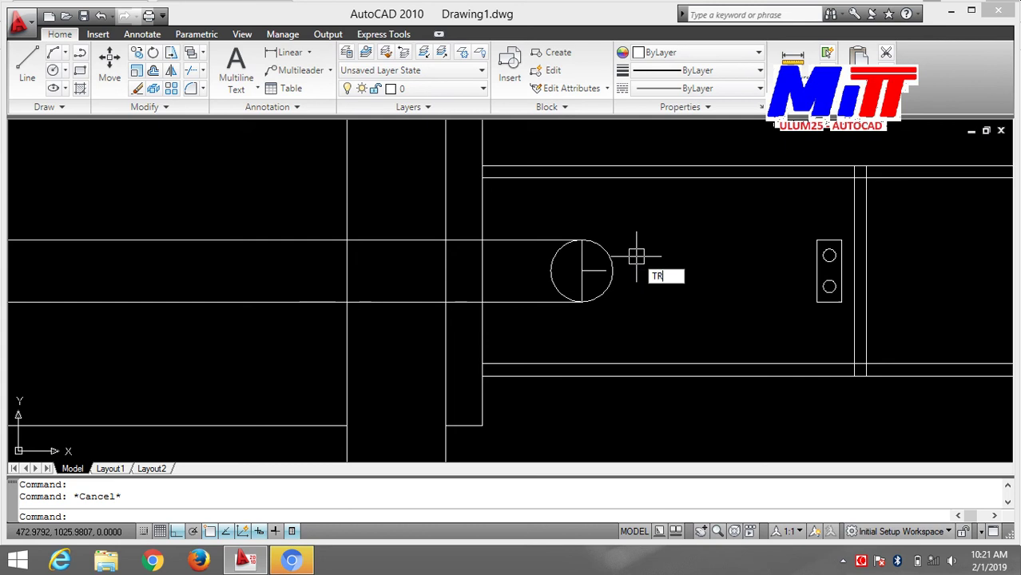
{"action": "key", "text": "Return"}
{"action": "key", "text": "Return"}
{"action": "scroll", "coordinate": [621, 255], "scroll_direction": "up", "scroll_amount": 1}
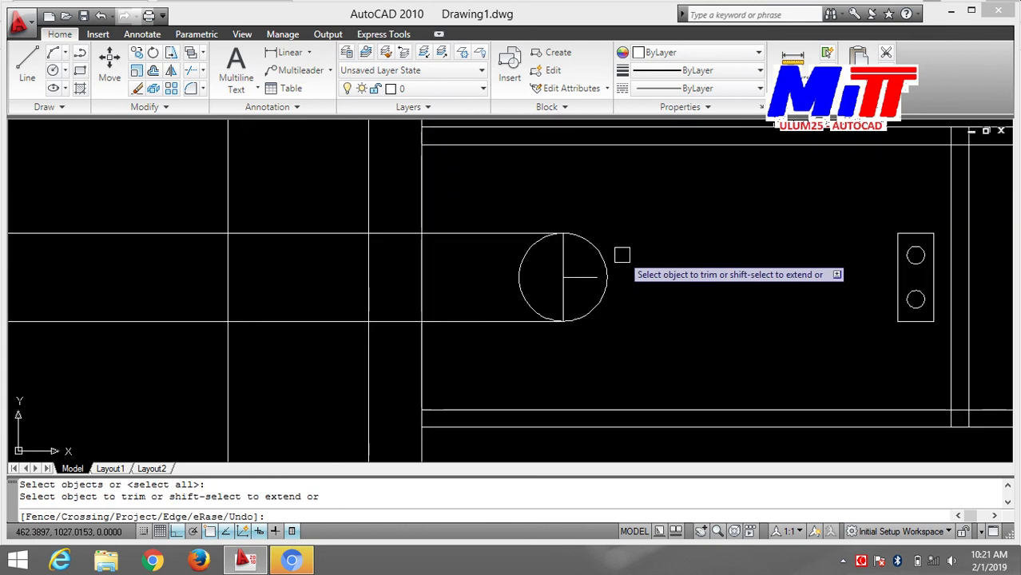
{"action": "left_click", "coordinate": [576, 277]}
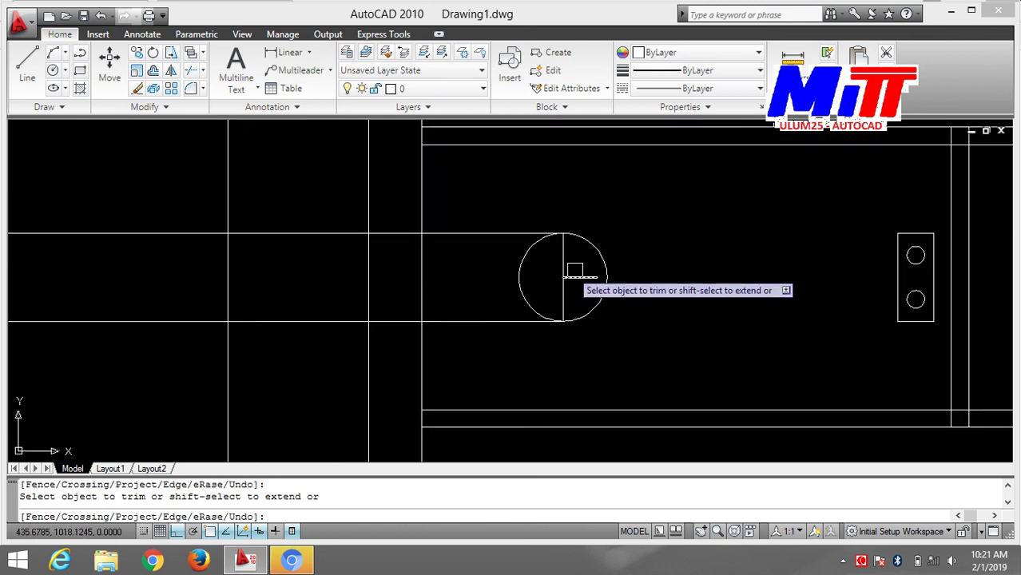
{"action": "left_click", "coordinate": [524, 256]}
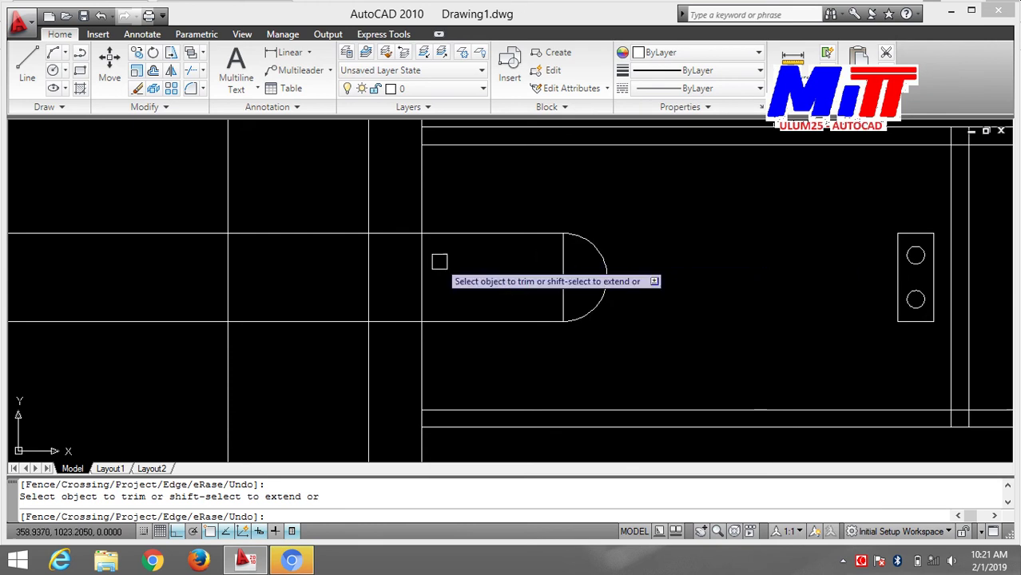
{"action": "middle_click_drag", "start_coordinate": [440, 260], "coordinate": [497, 223]}
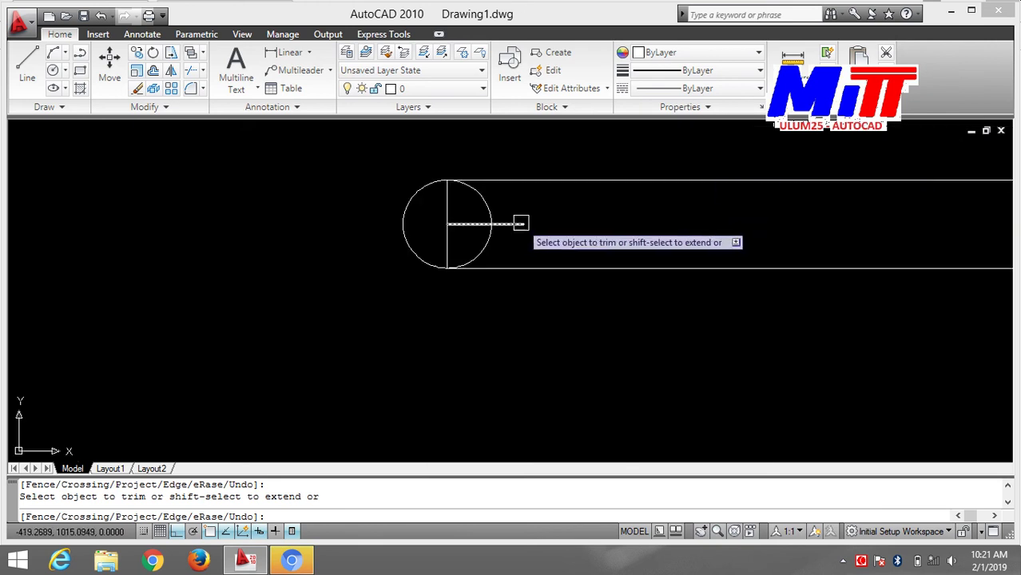
{"action": "left_click", "coordinate": [515, 225]}
{"action": "left_click", "coordinate": [464, 227]}
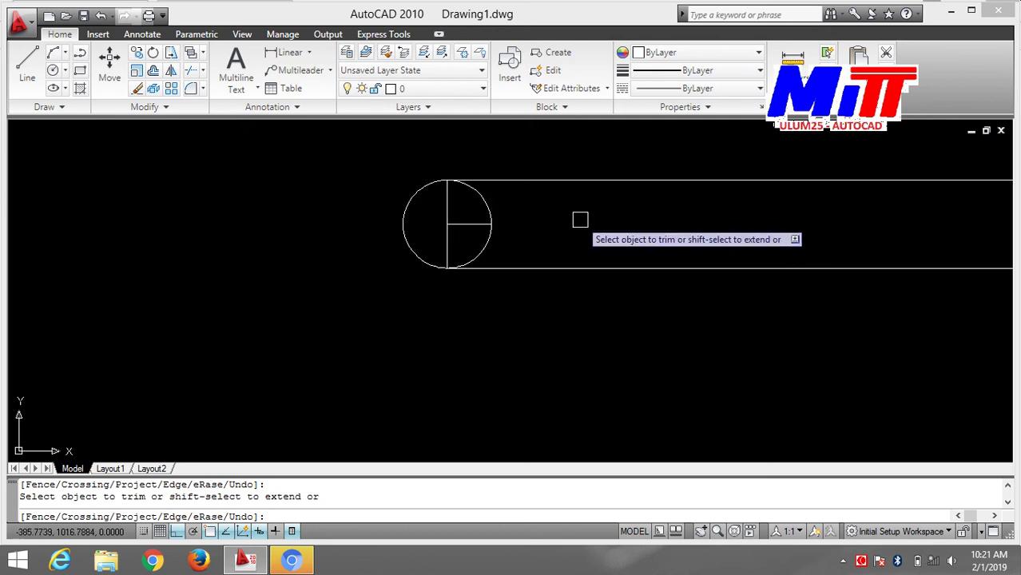
{"action": "key", "text": "Escape"}
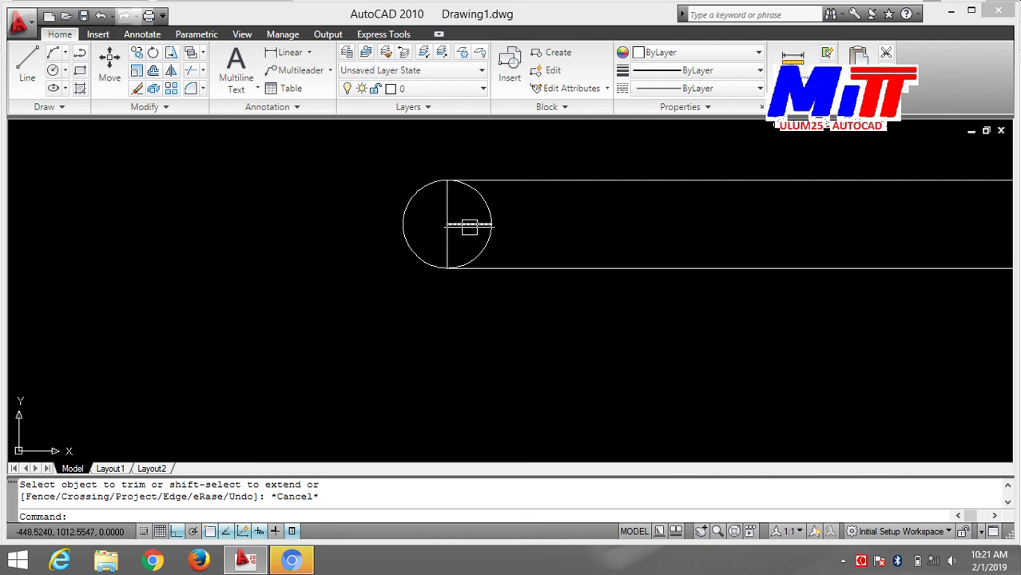
- Erase the two leftover short lines inside the rounded ends
{"action": "left_click", "coordinate": [468, 224]}
{"action": "mouse_move", "coordinate": [666, 219]}
{"action": "middle_mouse_down"}
{"action": "mouse_move", "coordinate": [262, 226]}
{"action": "mouse_move", "coordinate": [802, 228]}
{"action": "mouse_move", "coordinate": [730, 251]}
{"action": "mouse_move", "coordinate": [225, 196]}
{"action": "middle_mouse_up"}
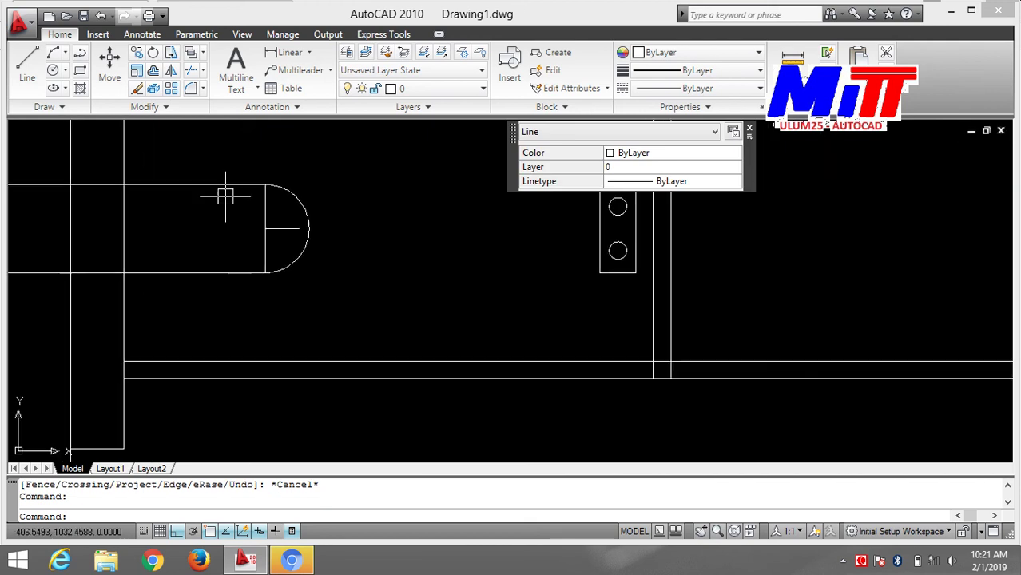
{"action": "left_click", "coordinate": [289, 228]}
{"action": "key", "text": "Return"}
{"action": "scroll", "coordinate": [355, 230], "scroll_direction": "down", "scroll_amount": 3}
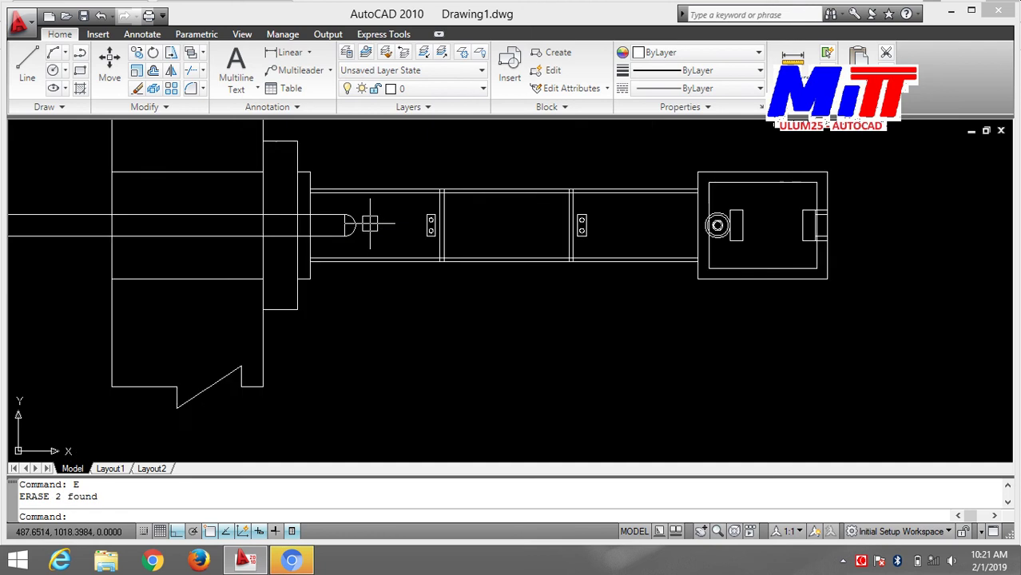
{"action": "scroll", "coordinate": [319, 230], "scroll_direction": "down", "scroll_amount": 2}
{"action": "mouse_move", "coordinate": [312, 230]}
{"action": "middle_mouse_down"}
{"action": "mouse_move", "coordinate": [458, 281]}
{"action": "mouse_move", "coordinate": [444, 302]}
{"action": "mouse_move", "coordinate": [360, 328]}
{"action": "mouse_move", "coordinate": [335, 292]}
{"action": "middle_mouse_up"}
{"action": "scroll", "coordinate": [352, 289], "scroll_direction": "up", "scroll_amount": 2}
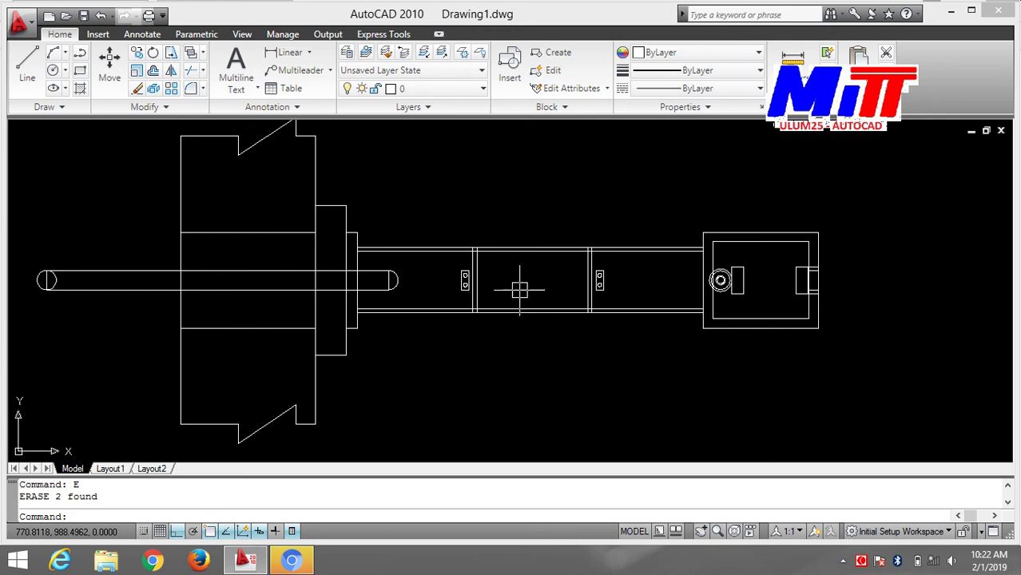
{"action": "scroll", "coordinate": [563, 290], "scroll_direction": "up", "scroll_amount": 4}
{"action": "middle_click_drag", "start_coordinate": [559, 291], "coordinate": [473, 298]}
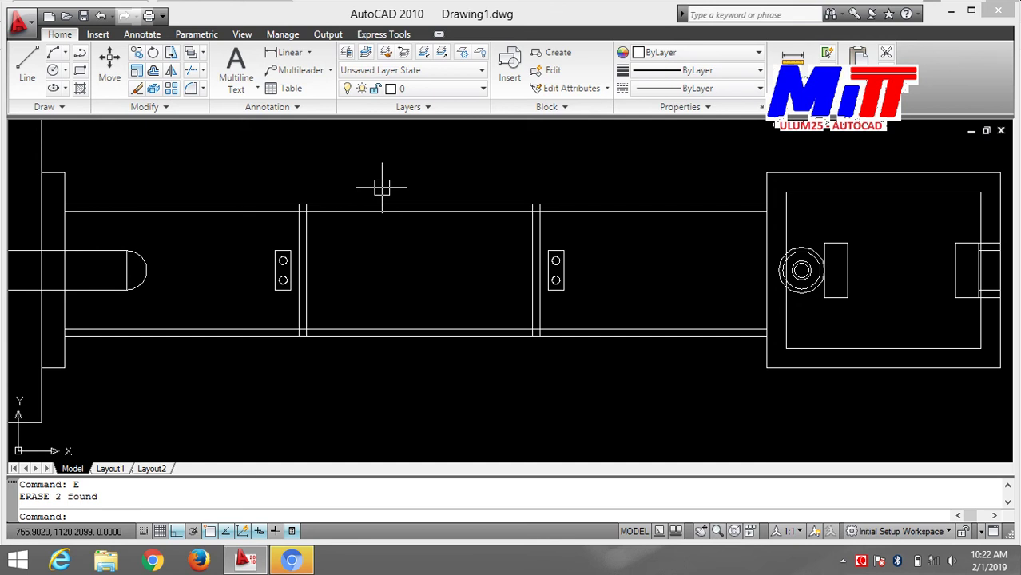
{"action": "scroll", "coordinate": [382, 187], "scroll_direction": "up", "scroll_amount": 1}
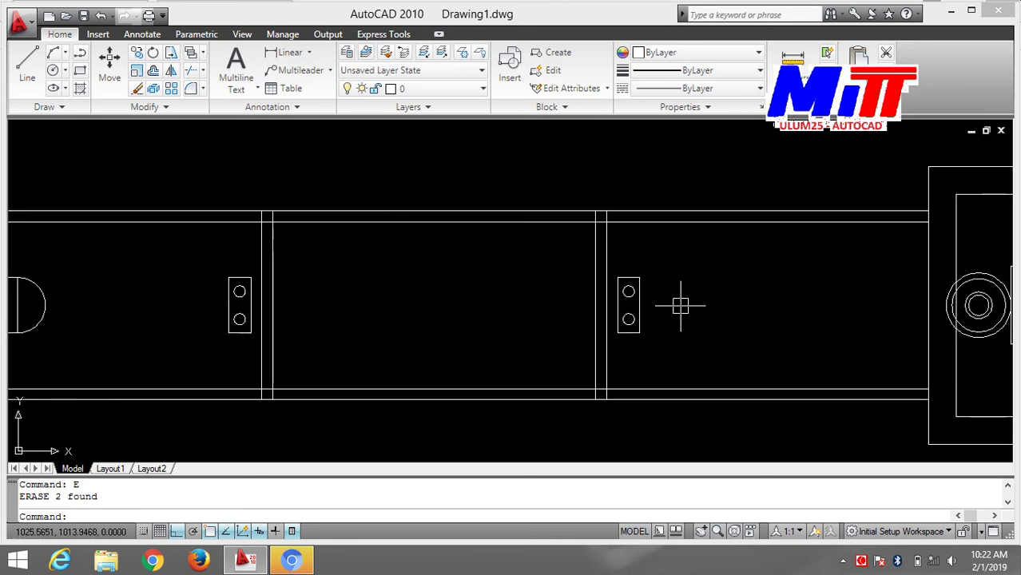
- Draw a horizontal axis line from the rounded left cap to the right-hand circles' centre
{"action": "type", "text": "L"}
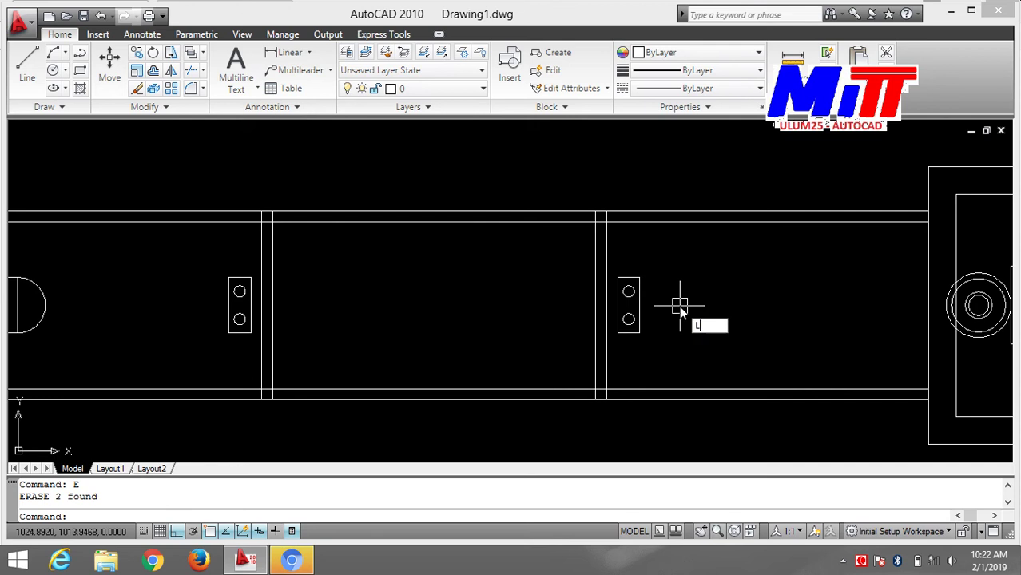
{"action": "key", "text": "Return"}
{"action": "left_click", "coordinate": [45, 305]}
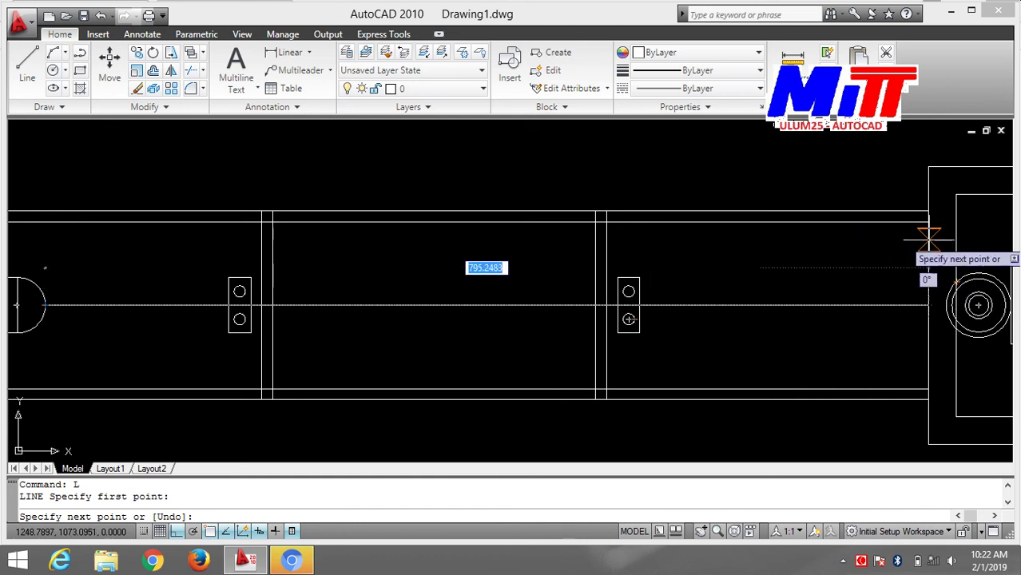
{"action": "left_click", "coordinate": [929, 304]}
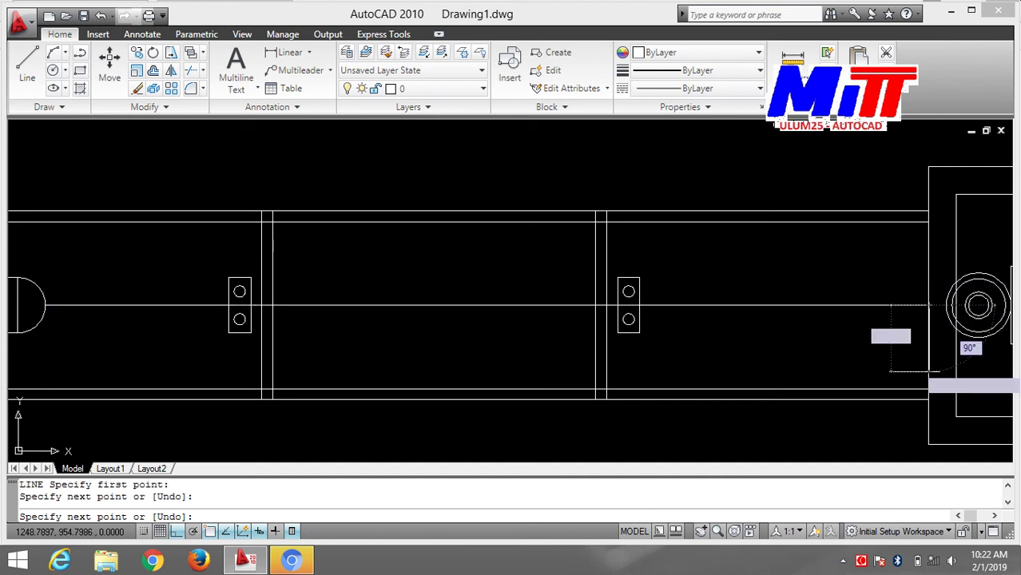
{"action": "key", "text": "Escape"}
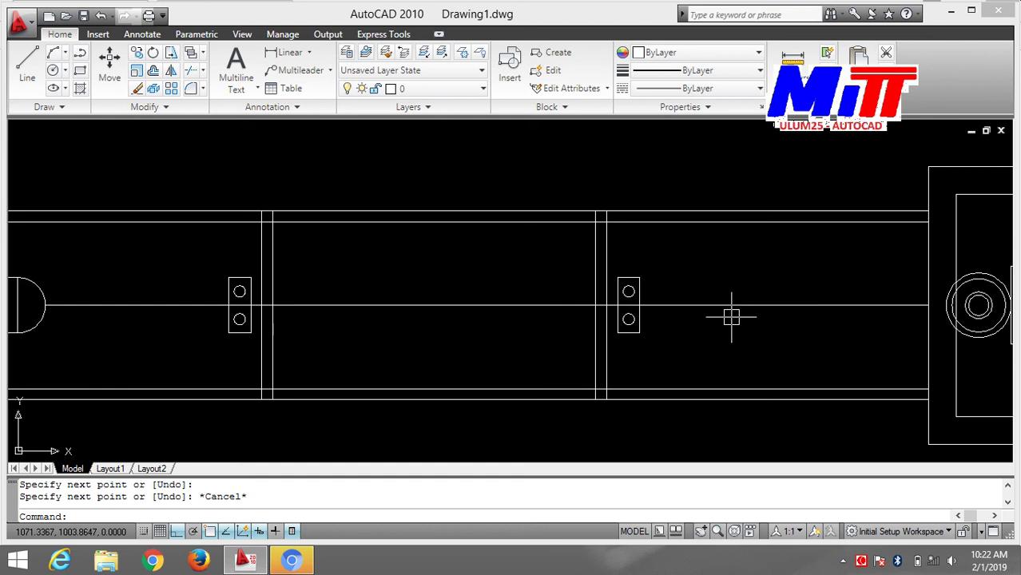
- Offset the centre line 5/2 to place a parallel copy above it
{"action": "type", "text": "o"}
{"action": "key", "text": "Return"}
{"action": "type", "text": "5/2"}
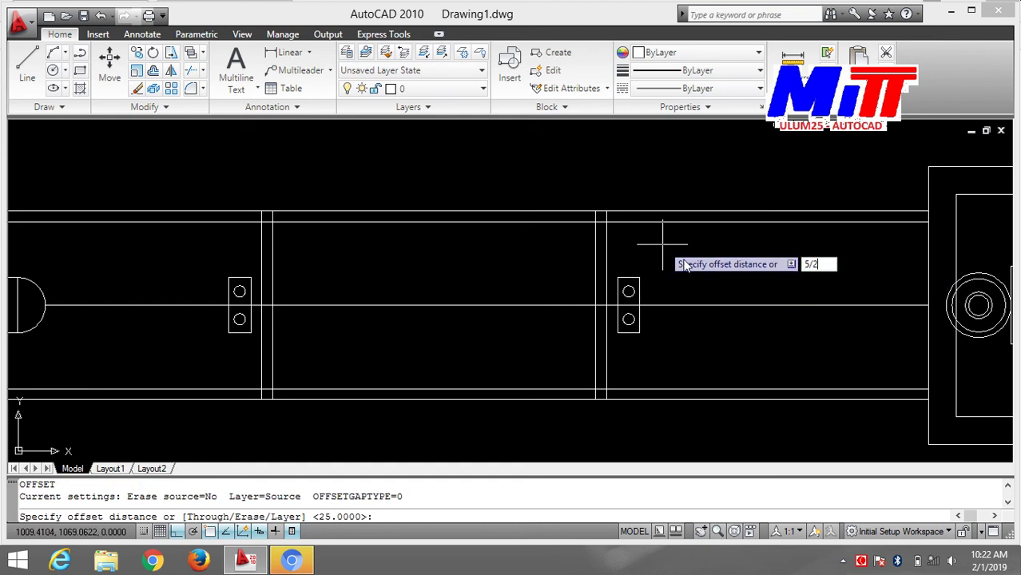
{"action": "key", "text": "Return"}
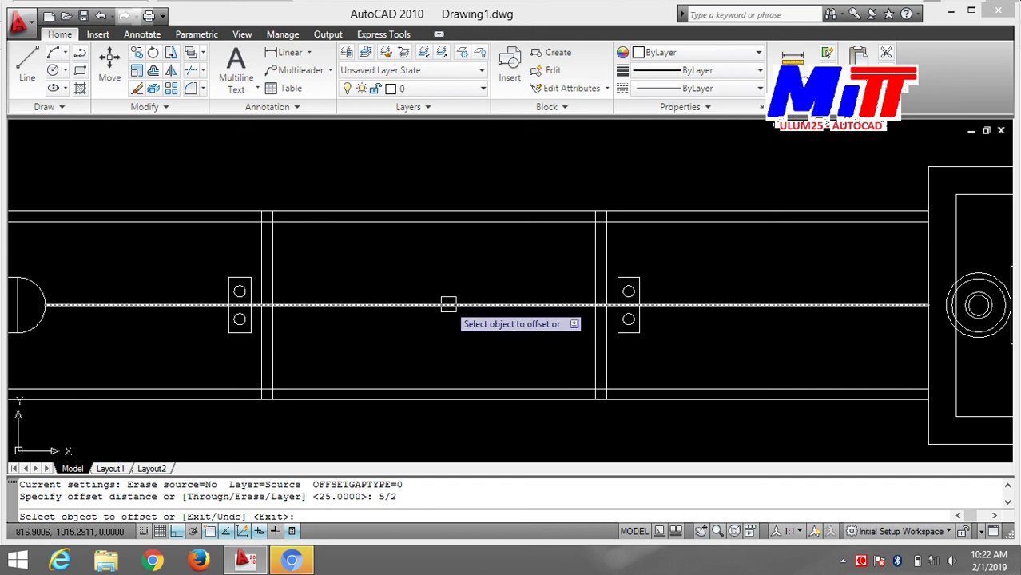
{"action": "left_click", "coordinate": [450, 304]}
{"action": "left_click", "coordinate": [456, 281]}
{"action": "scroll", "coordinate": [456, 301], "scroll_direction": "up", "scroll_amount": 3}
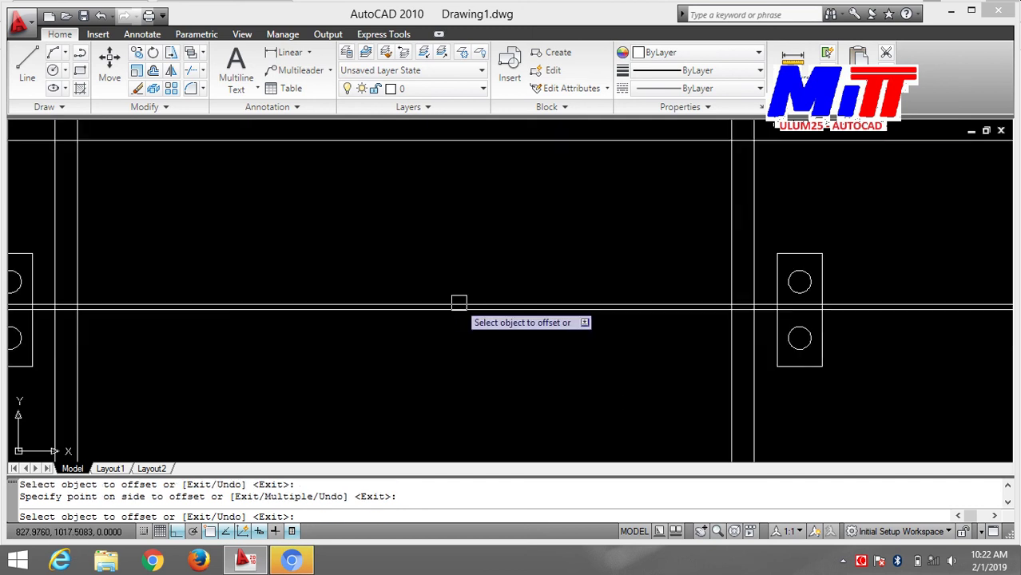
{"action": "scroll", "coordinate": [460, 307], "scroll_direction": "up", "scroll_amount": 2}
- Offset the centre line 5/2 again to place a second copy below it
{"action": "left_click", "coordinate": [460, 313]}
{"action": "left_click", "coordinate": [456, 341]}
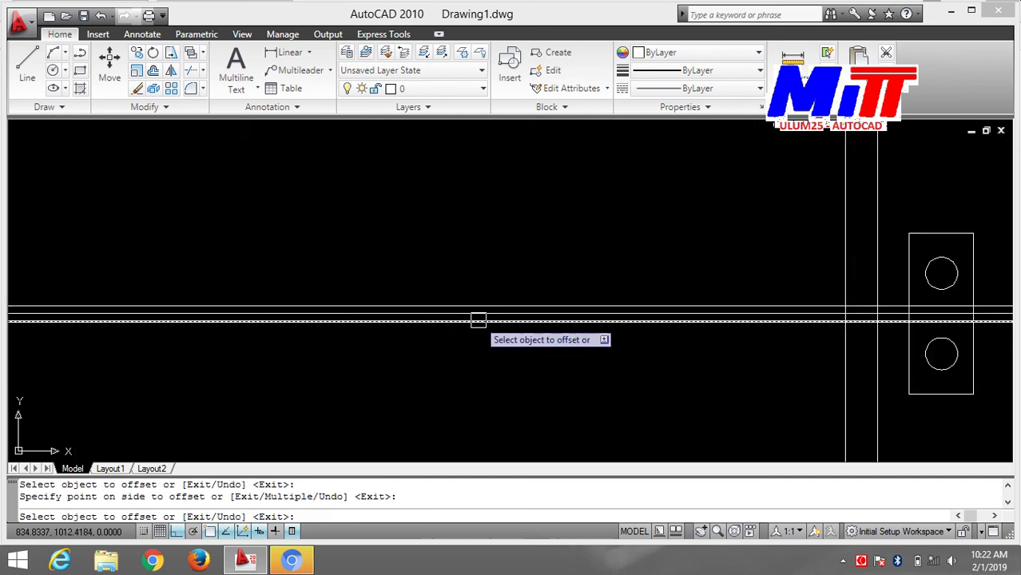
{"action": "scroll", "coordinate": [495, 313], "scroll_direction": "up", "scroll_amount": 2}
{"action": "scroll", "coordinate": [495, 312], "scroll_direction": "down", "scroll_amount": 3}
{"action": "scroll", "coordinate": [495, 312], "scroll_direction": "down", "scroll_amount": 3}
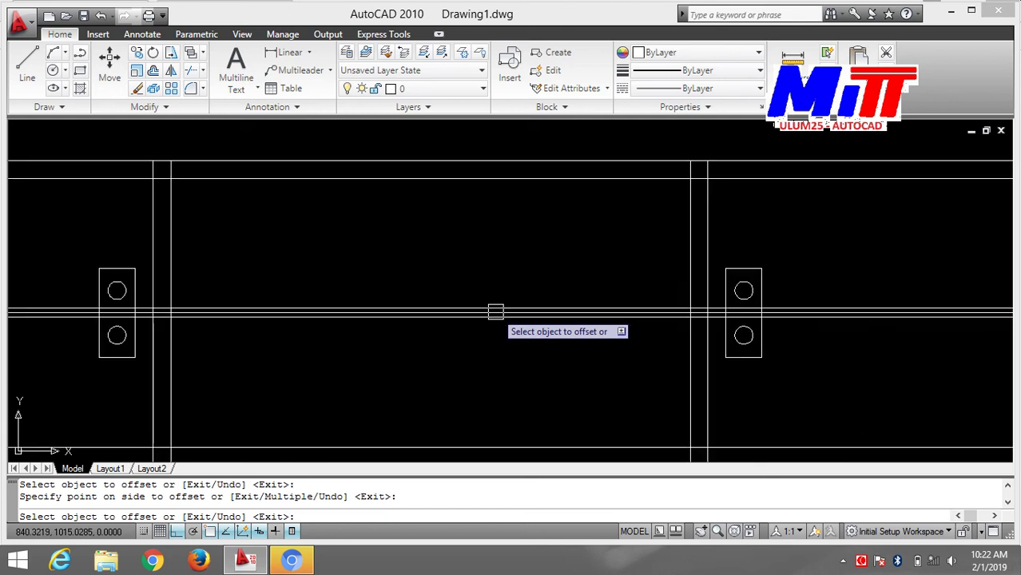
{"action": "scroll", "coordinate": [495, 311], "scroll_direction": "up", "scroll_amount": 4}
{"action": "scroll", "coordinate": [496, 312], "scroll_direction": "up", "scroll_amount": 2}
{"action": "left_click", "coordinate": [487, 313]}
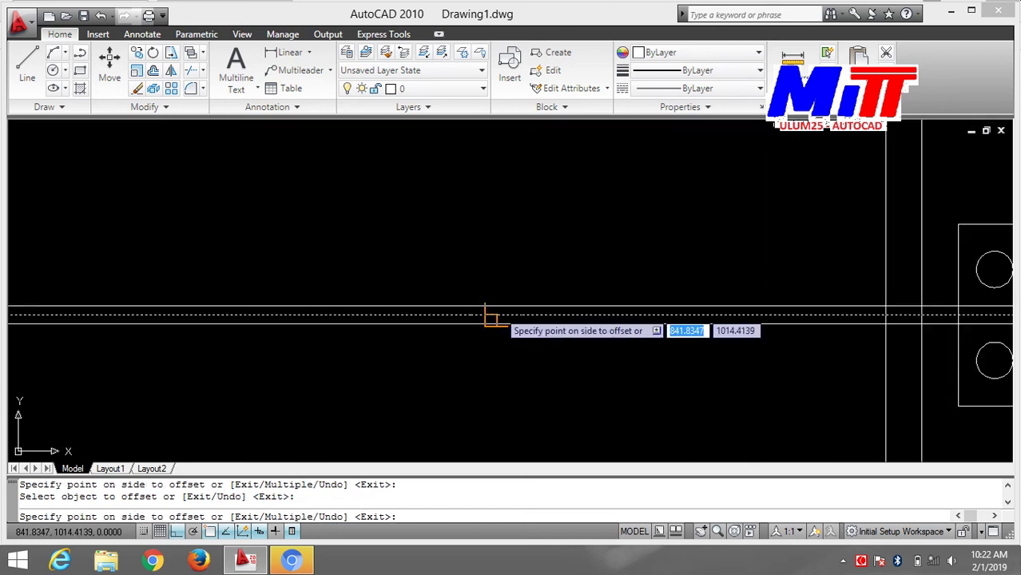
{"action": "key", "text": "Escape"}
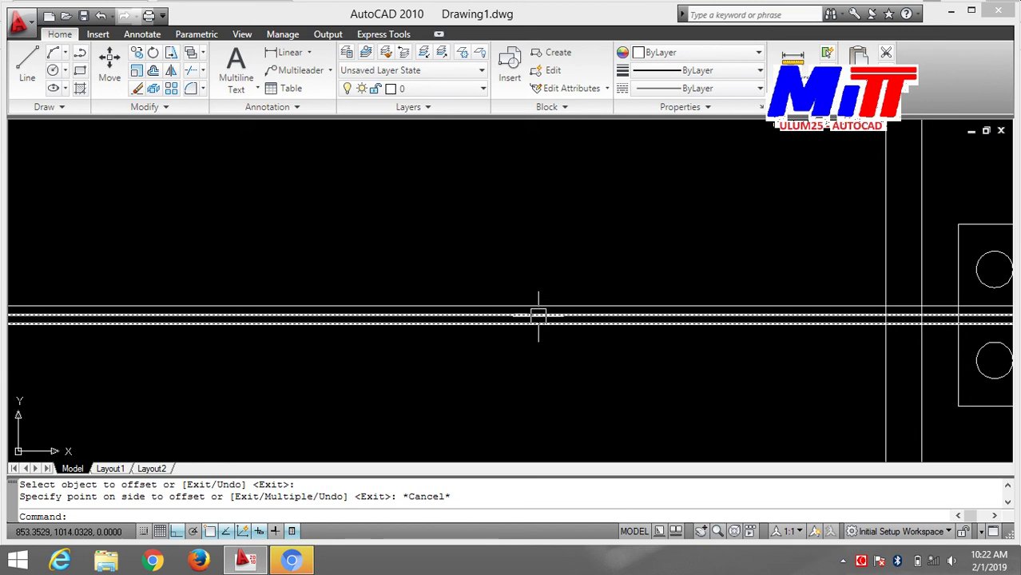
- Erase the original middle axis line between the two offset copies
{"action": "left_click", "coordinate": [538, 314]}
{"action": "type", "text": "E"}
{"action": "key", "text": "Return"}
{"action": "scroll", "coordinate": [632, 335], "scroll_direction": "down", "scroll_amount": 2}
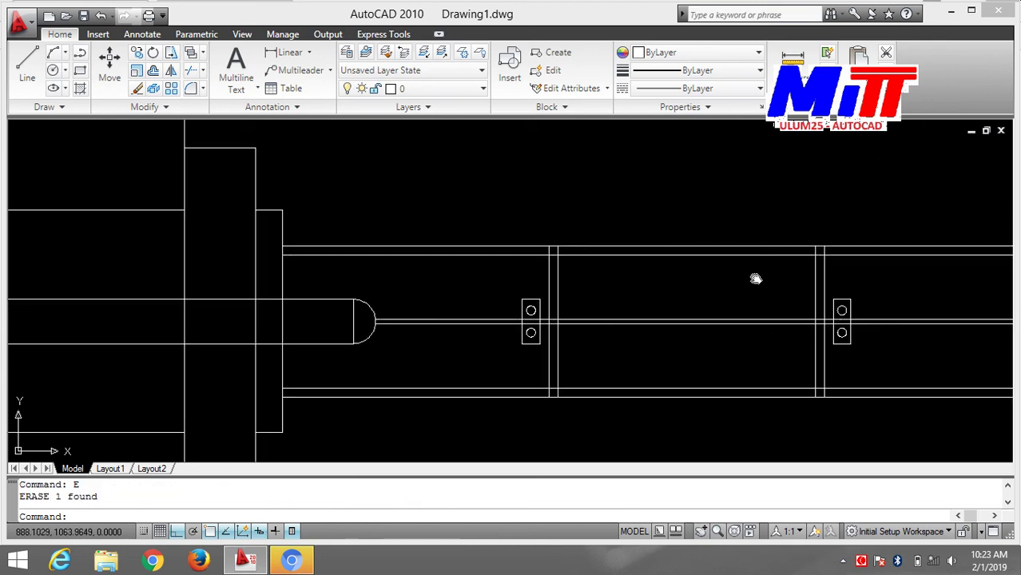
{"action": "mouse_move", "coordinate": [752, 278]}
{"action": "middle_mouse_down"}
{"action": "mouse_move", "coordinate": [447, 230]}
{"action": "mouse_move", "coordinate": [606, 198]}
{"action": "mouse_move", "coordinate": [593, 246]}
{"action": "mouse_move", "coordinate": [606, 186]}
{"action": "mouse_move", "coordinate": [529, 127]}
{"action": "mouse_move", "coordinate": [645, 132]}
{"action": "mouse_move", "coordinate": [644, 162]}
{"action": "mouse_move", "coordinate": [485, 216]}
{"action": "middle_mouse_up"}
{"action": "scroll", "coordinate": [607, 199], "scroll_direction": "down", "scroll_amount": 2}
{"action": "scroll", "coordinate": [593, 227], "scroll_direction": "up", "scroll_amount": 3}
{"action": "scroll", "coordinate": [645, 159], "scroll_direction": "down", "scroll_amount": 2}
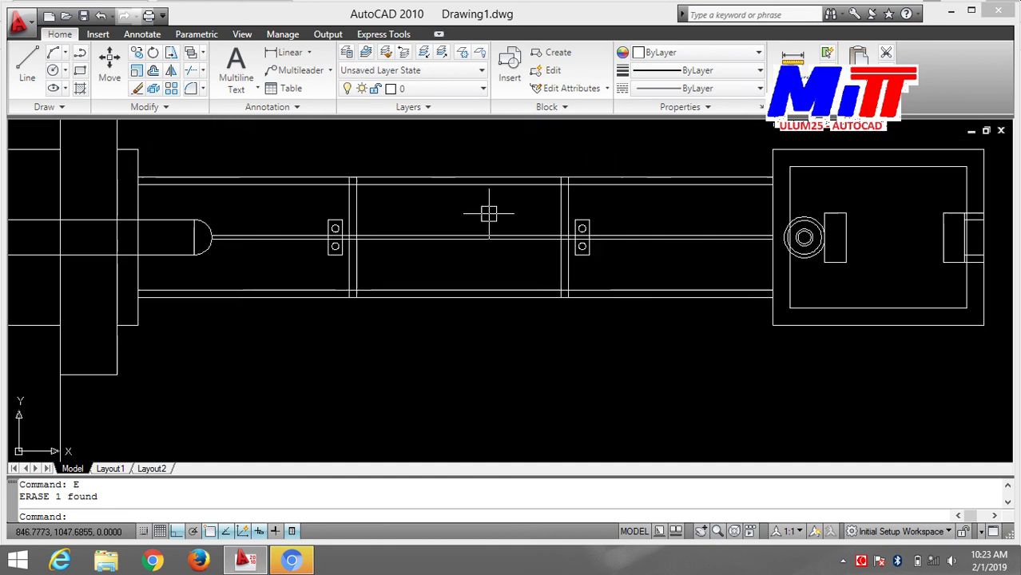
{"action": "scroll", "coordinate": [724, 194], "scroll_direction": "down", "scroll_amount": 2}
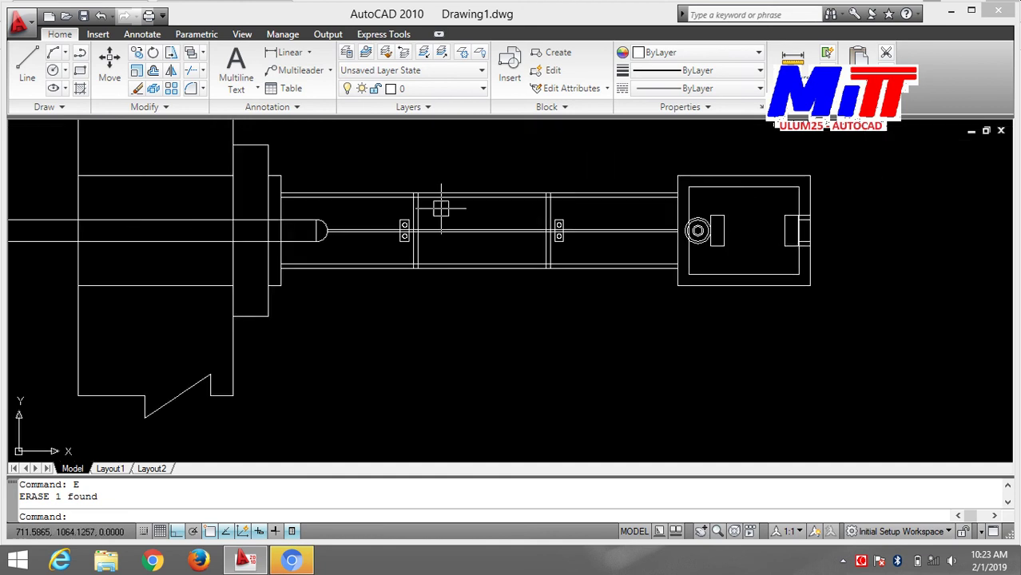
{"action": "middle_click_drag", "start_coordinate": [684, 162], "coordinate": [586, 188]}
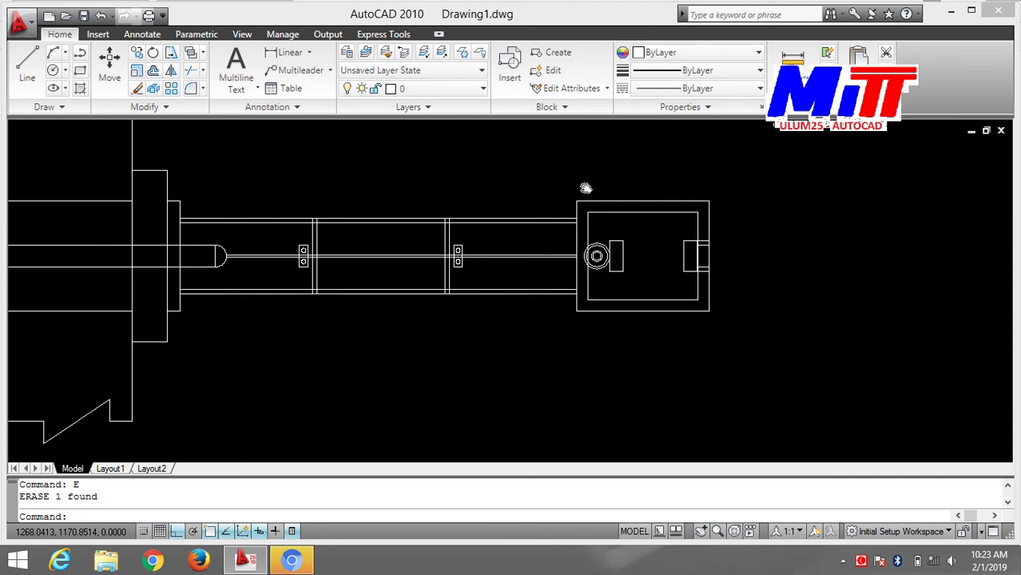
{"action": "scroll", "coordinate": [586, 187], "scroll_direction": "up", "scroll_amount": 2}
{"action": "mouse_move", "coordinate": [428, 187]}
{"action": "middle_mouse_down"}
{"action": "mouse_move", "coordinate": [718, 159]}
{"action": "mouse_move", "coordinate": [595, 151]}
{"action": "middle_mouse_up"}
{"action": "type", "text": "SPL"}
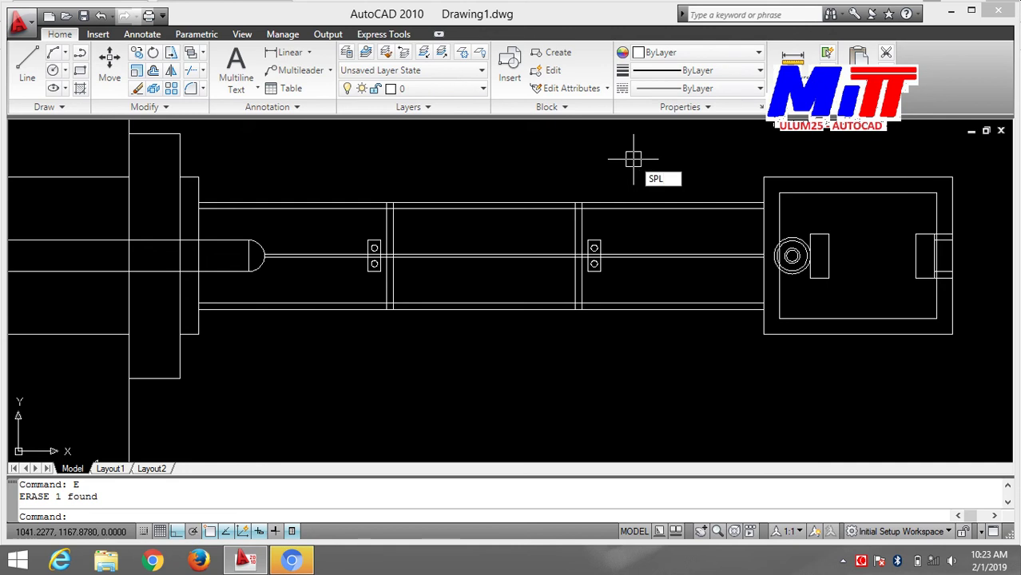
{"action": "key", "text": "Return"}
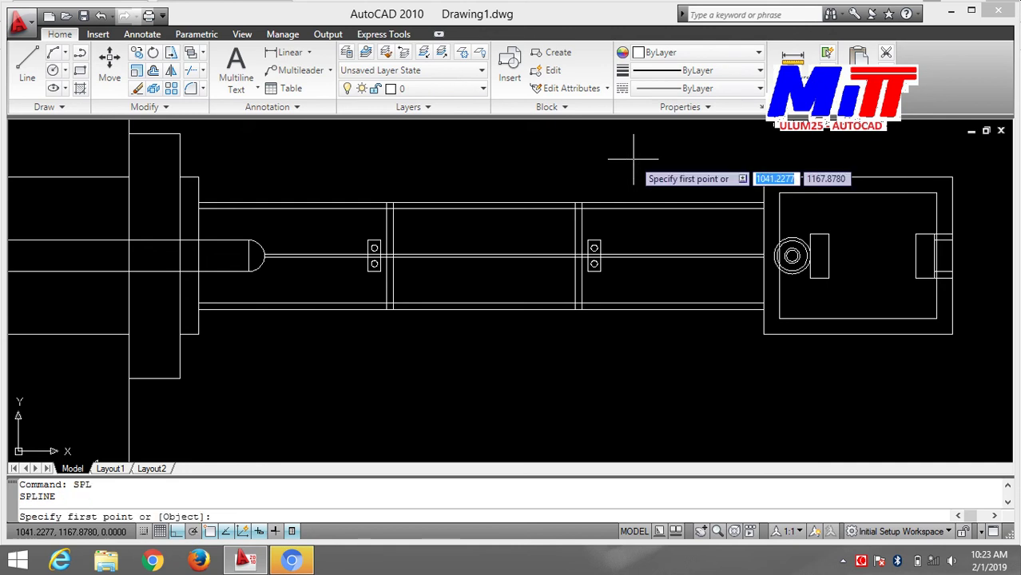
{"action": "scroll", "coordinate": [369, 240], "scroll_direction": "up", "scroll_amount": 2}
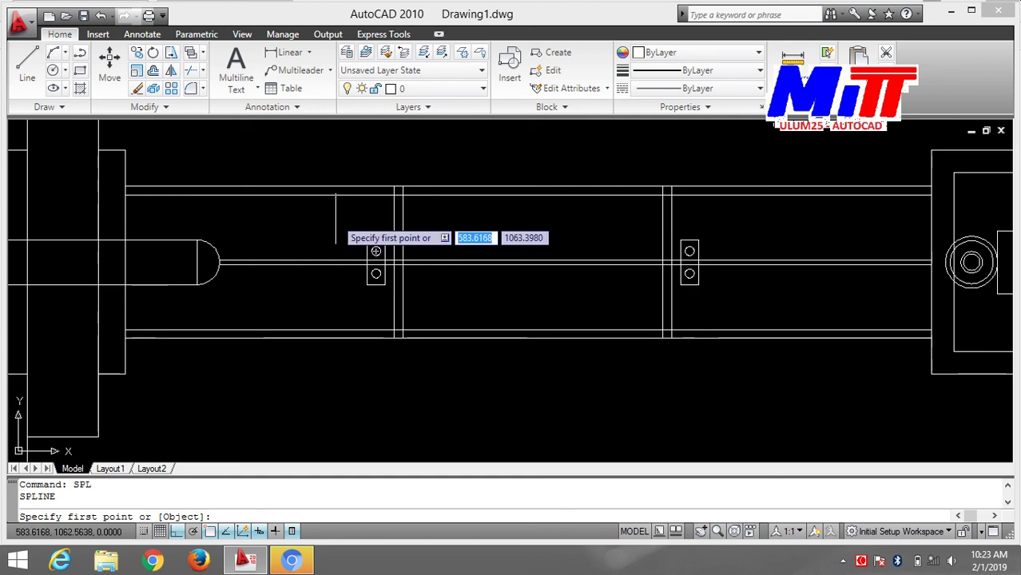
{"action": "scroll", "coordinate": [292, 258], "scroll_direction": "up", "scroll_amount": 2}
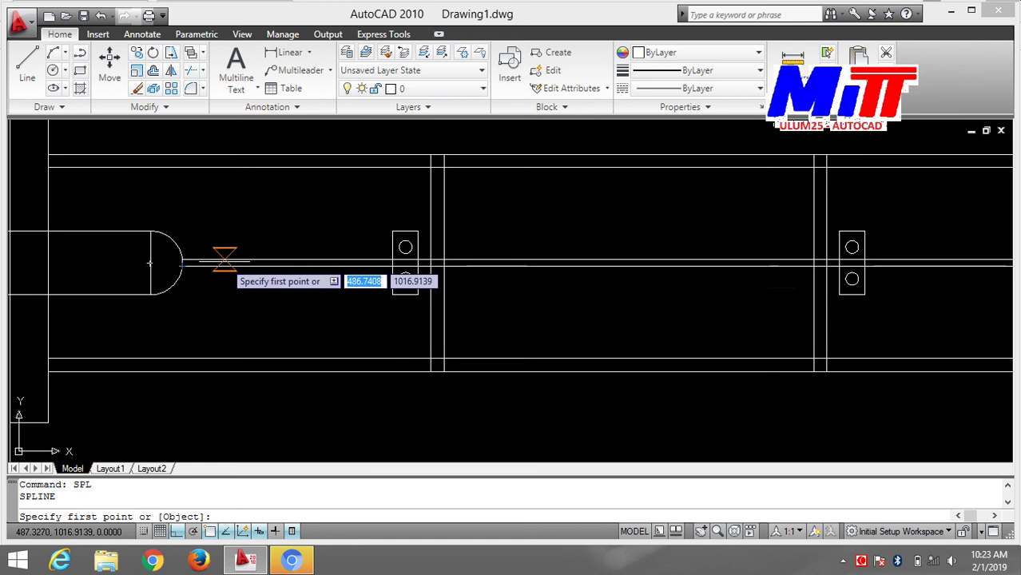
{"action": "scroll", "coordinate": [205, 258], "scroll_direction": "up", "scroll_amount": 2}
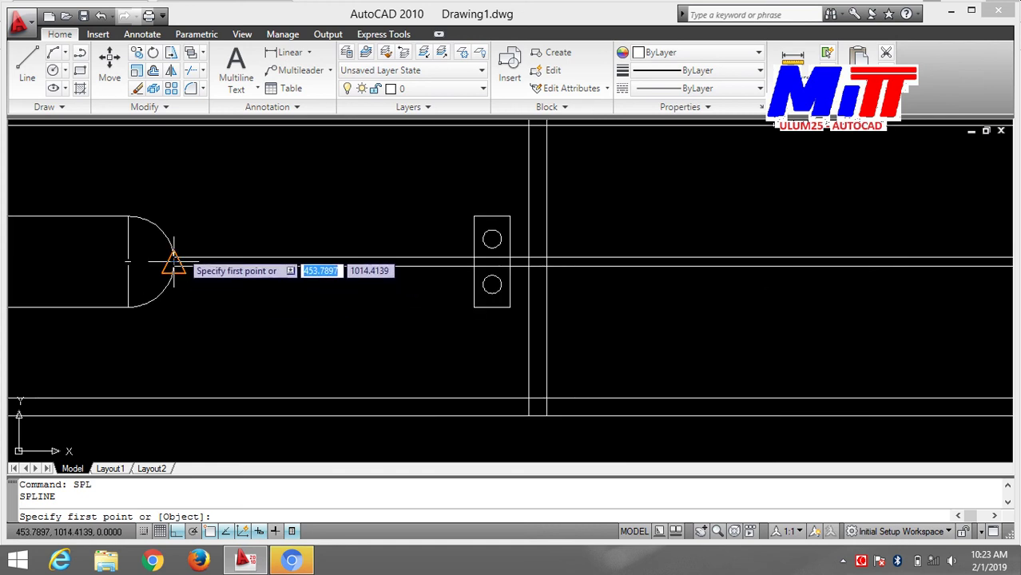
{"action": "left_click", "coordinate": [173, 262]}
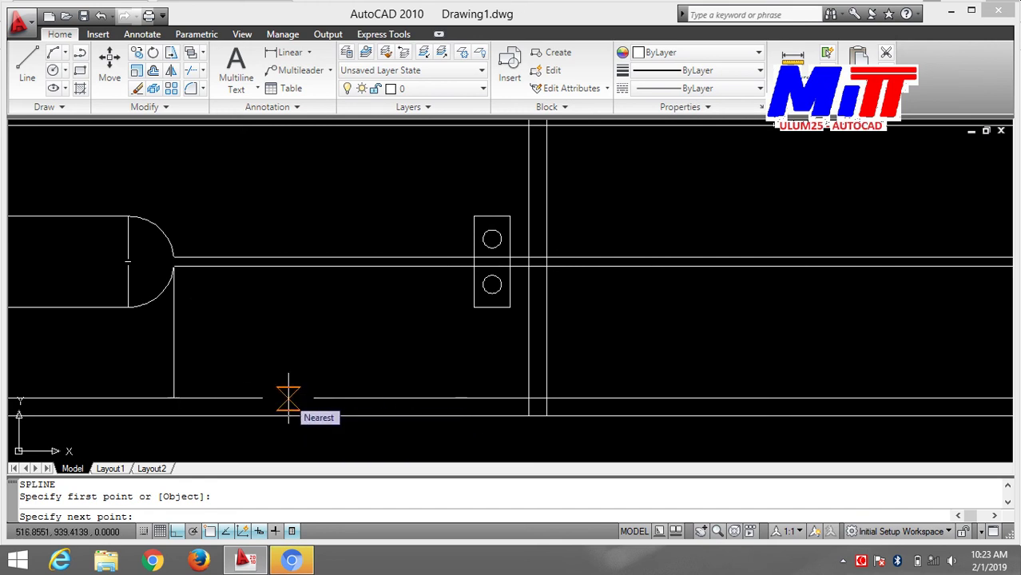
{"action": "left_click", "coordinate": [289, 397]}
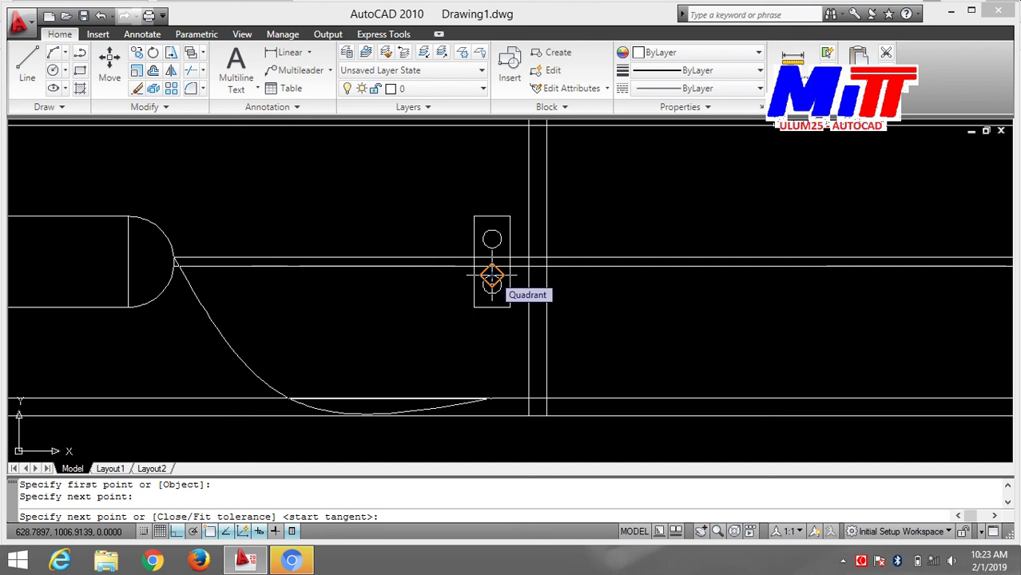
{"action": "left_click", "coordinate": [492, 275]}
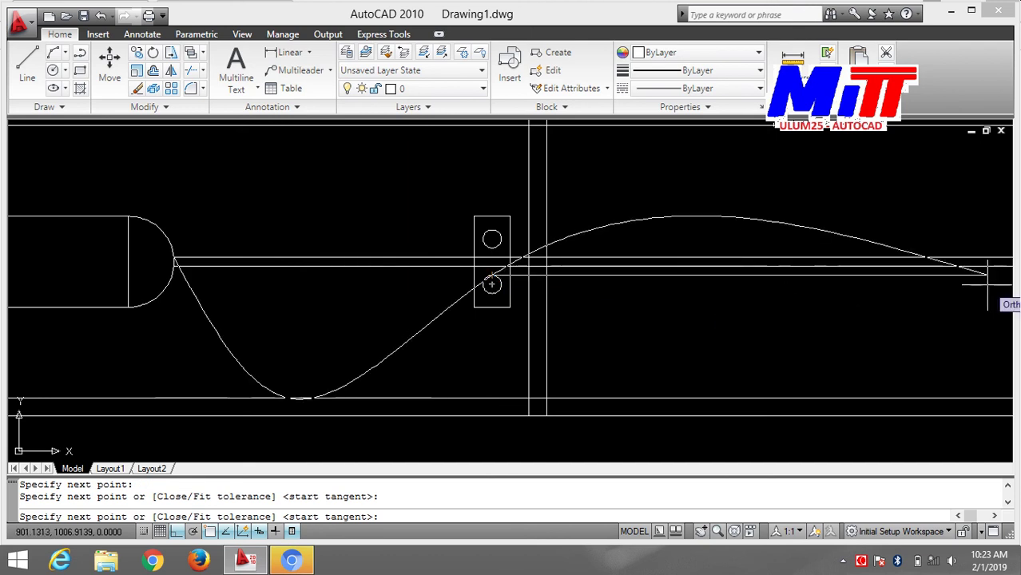
{"action": "middle_click_drag", "start_coordinate": [988, 276], "coordinate": [467, 270]}
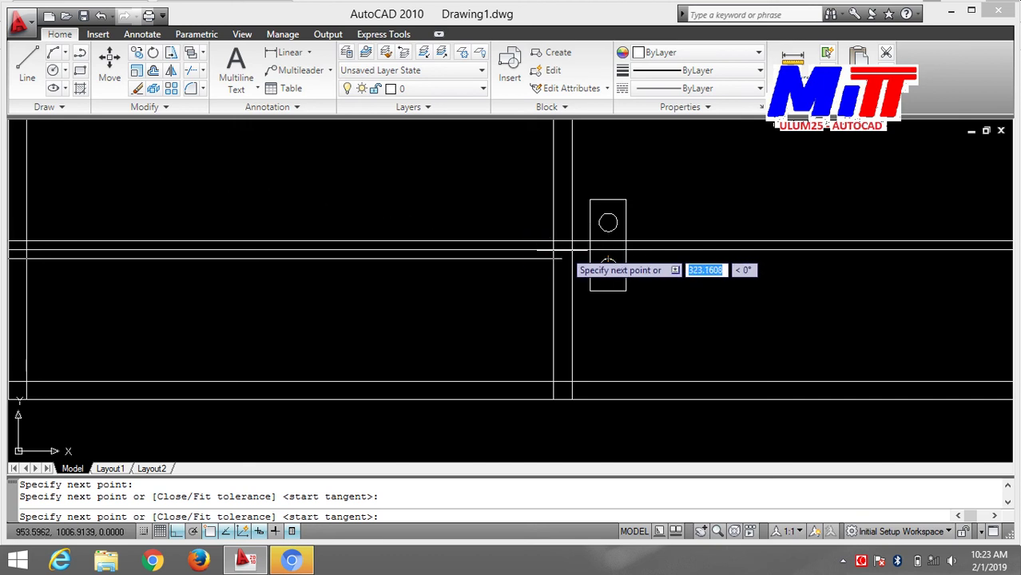
{"action": "left_click", "coordinate": [608, 258]}
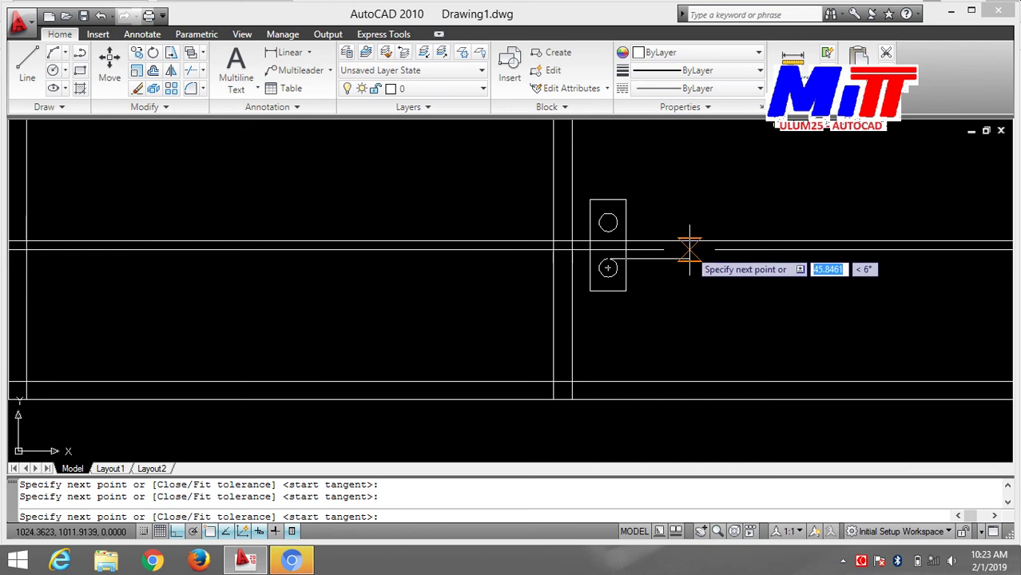
{"action": "key", "text": "ctrl+z"}
{"action": "mouse_move", "coordinate": [196, 209]}
{"action": "middle_mouse_down"}
{"action": "mouse_move", "coordinate": [278, 275]}
{"action": "mouse_move", "coordinate": [666, 266]}
{"action": "middle_mouse_up"}
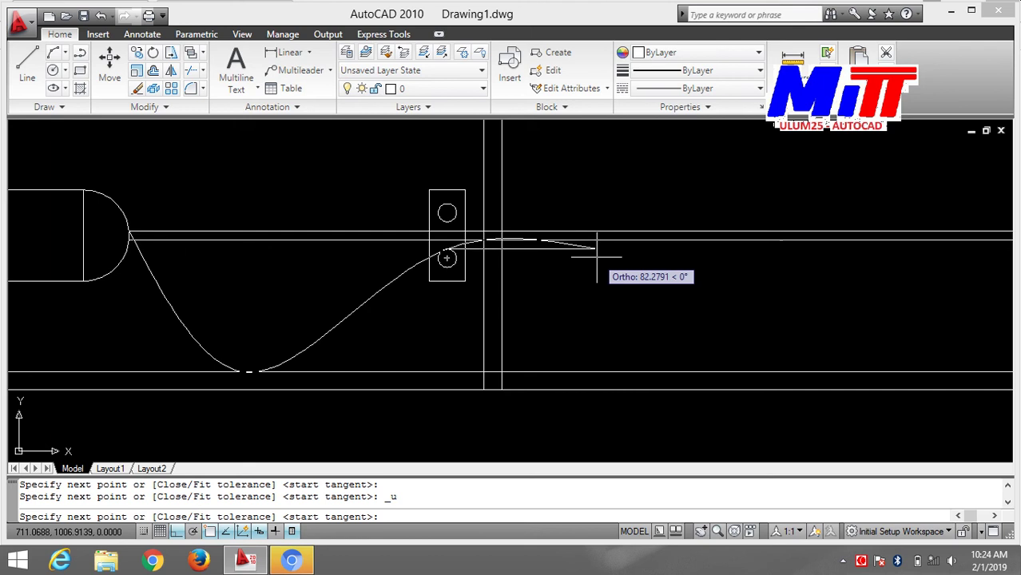
{"action": "middle_click_drag", "start_coordinate": [570, 257], "coordinate": [378, 257]}
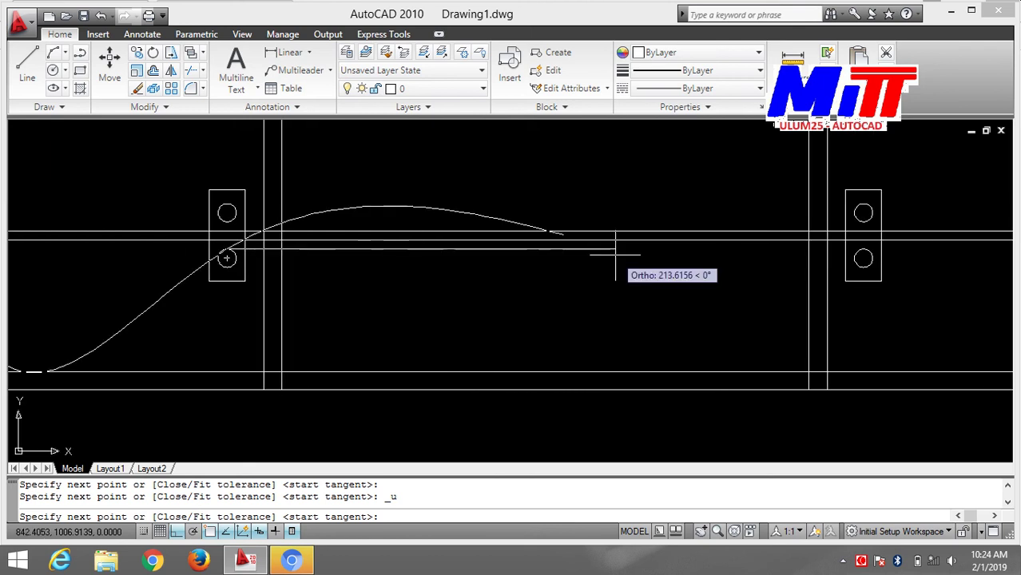
{"action": "key", "text": "Escape"}
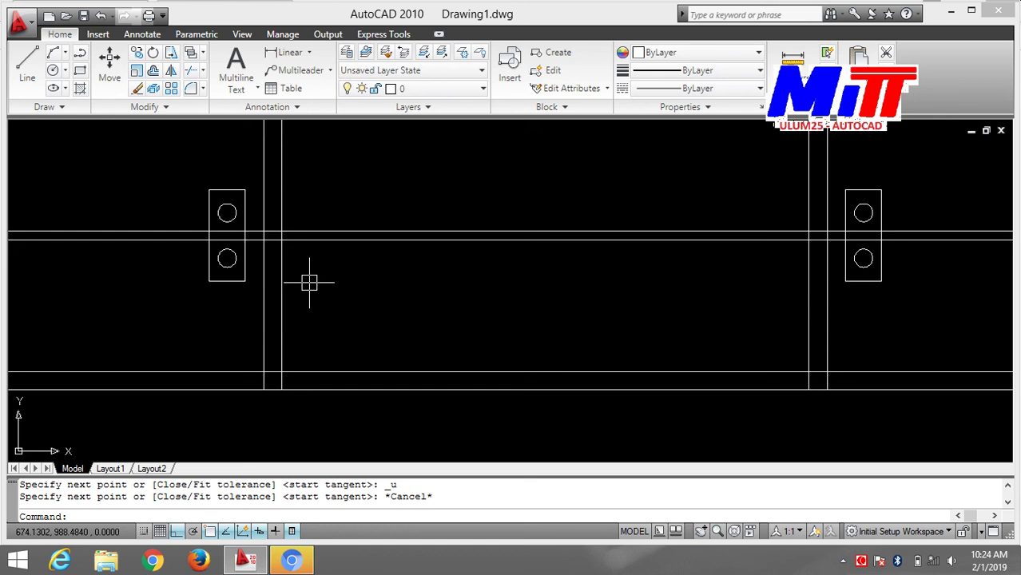
{"action": "middle_click_drag", "start_coordinate": [342, 287], "coordinate": [797, 287]}
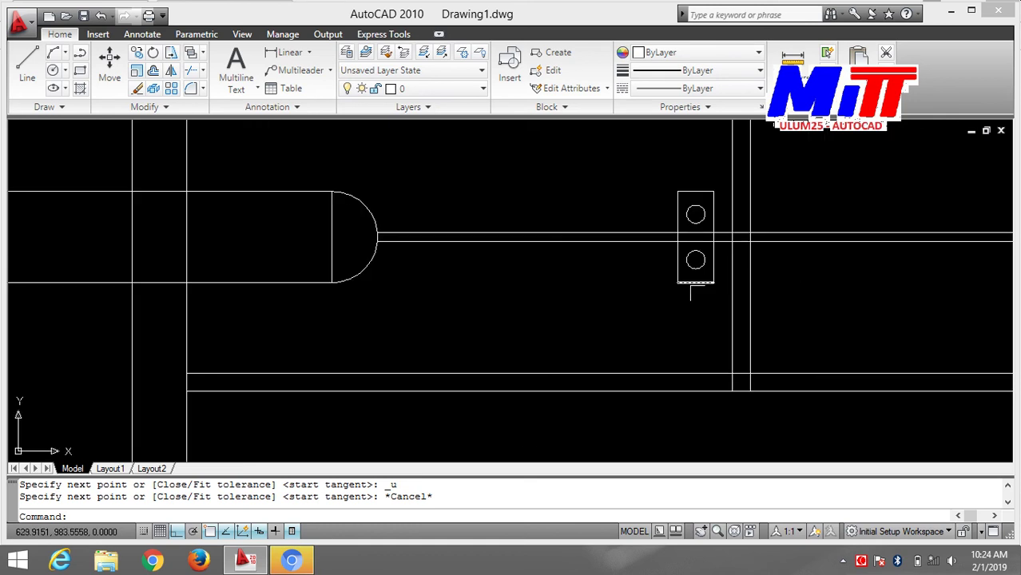
{"action": "type", "text": "s"}
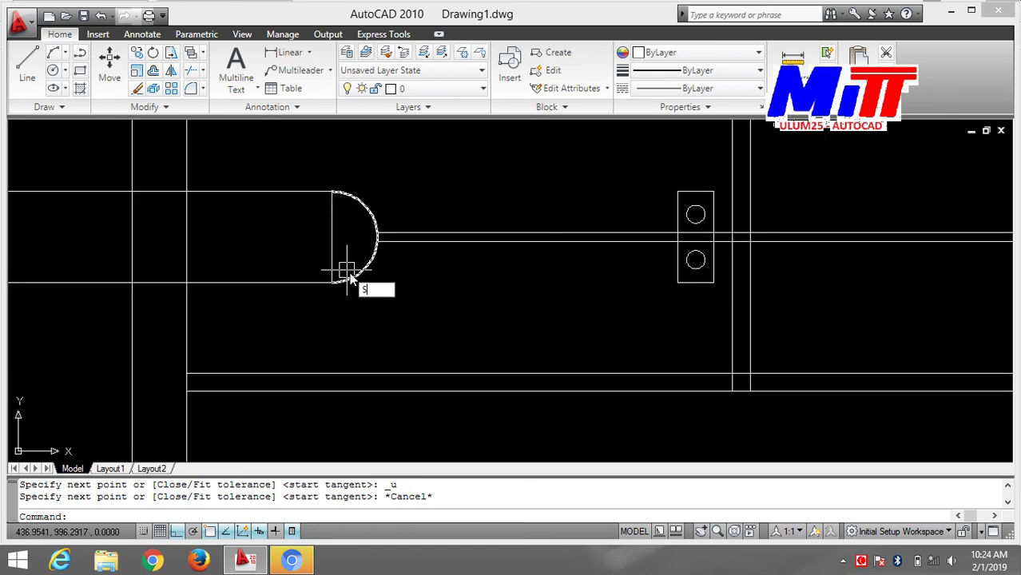
{"action": "key", "text": "Return"}
{"action": "mouse_move", "coordinate": [238, 257]}
{"action": "middle_mouse_down"}
{"action": "mouse_move", "coordinate": [759, 269]}
{"action": "mouse_move", "coordinate": [289, 272]}
{"action": "middle_mouse_up"}
{"action": "scroll", "coordinate": [754, 270], "scroll_direction": "down", "scroll_amount": 3}
{"action": "scroll", "coordinate": [290, 267], "scroll_direction": "up", "scroll_amount": 2}
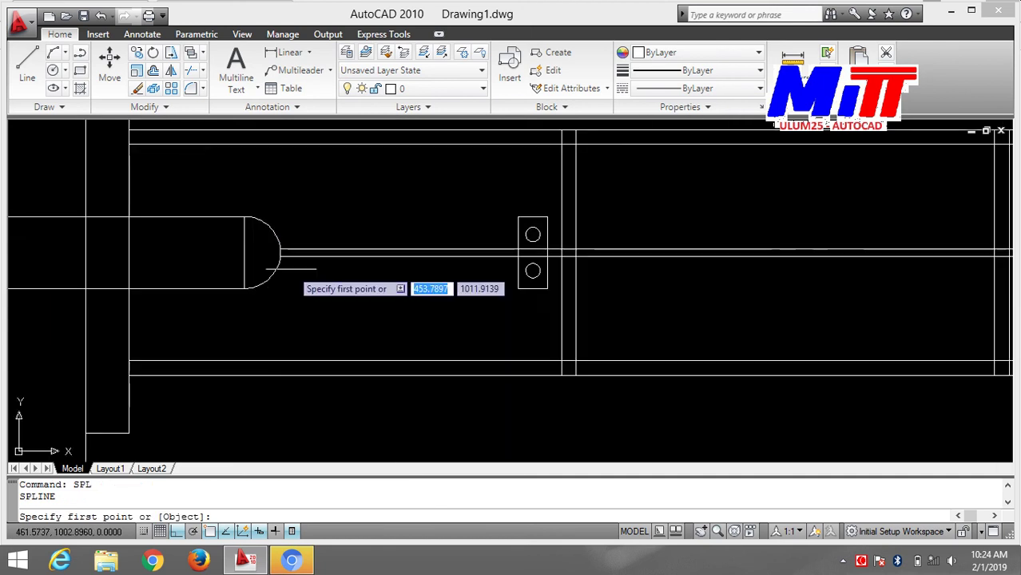
{"action": "scroll", "coordinate": [290, 265], "scroll_direction": "up", "scroll_amount": 3}
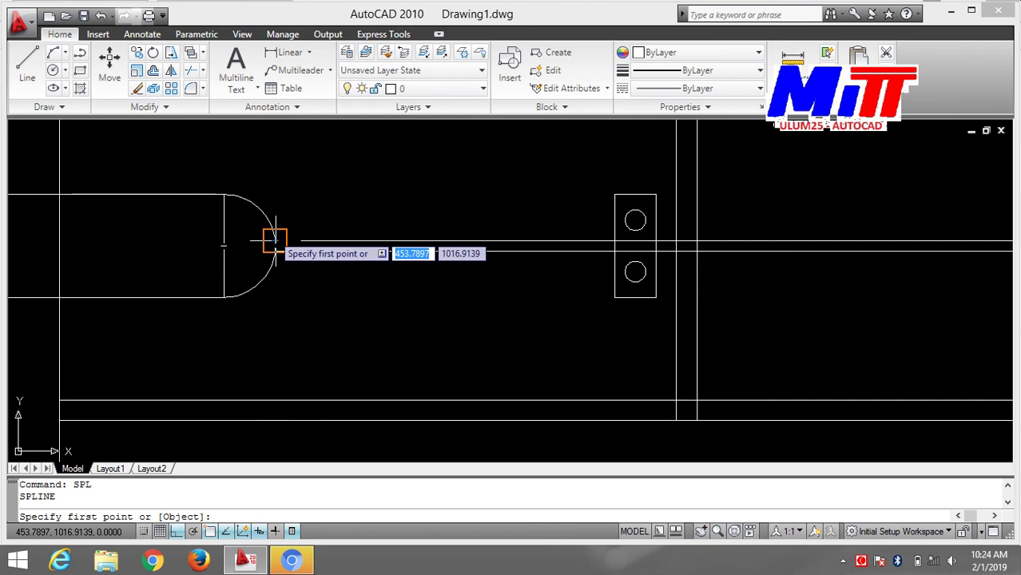
{"action": "left_click", "coordinate": [275, 246]}
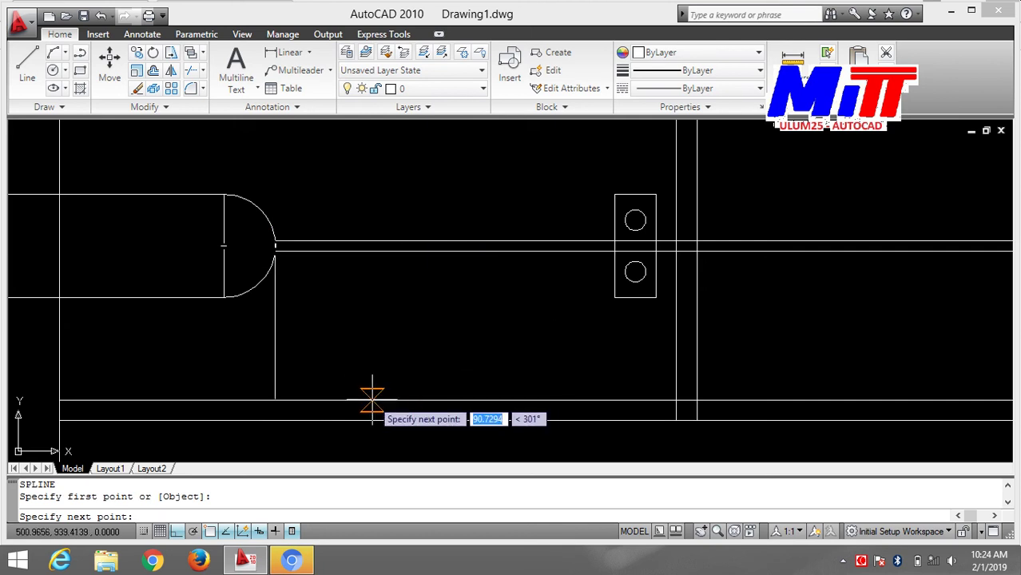
{"action": "left_click", "coordinate": [371, 399]}
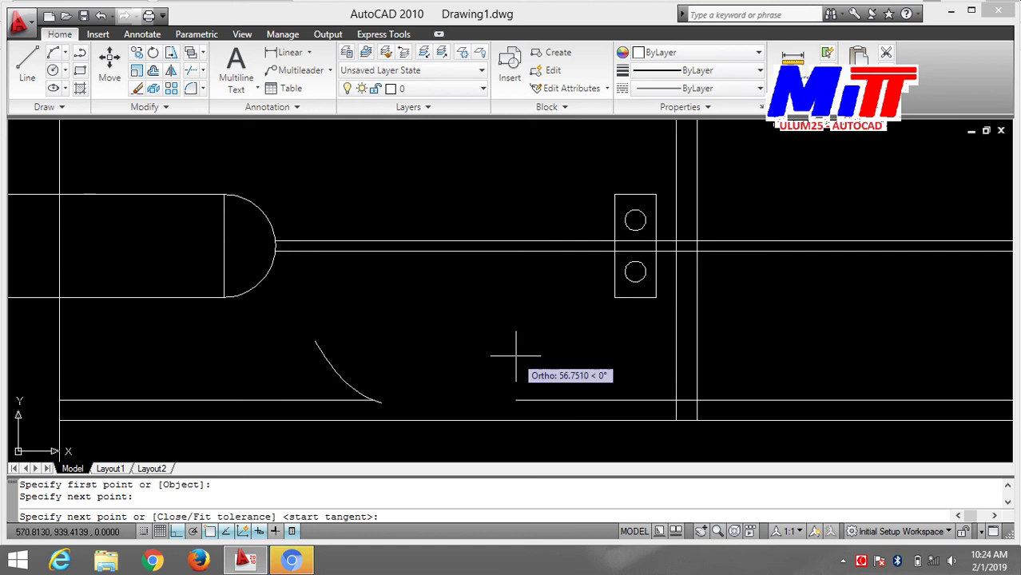
{"action": "left_click", "coordinate": [635, 260]}
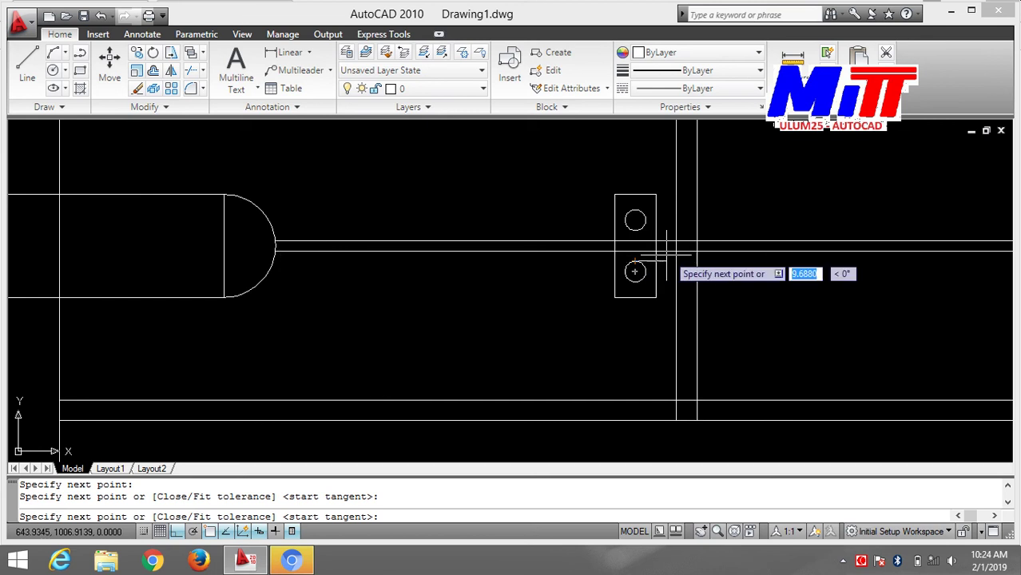
{"action": "key", "text": "Return"}
{"action": "key", "text": "Return"}
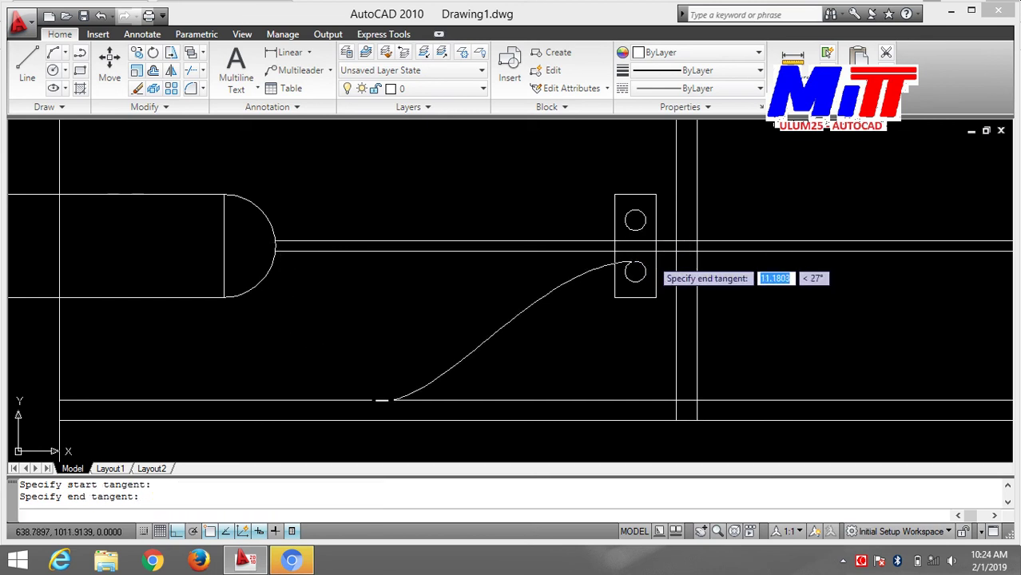
{"action": "key", "text": "Return"}
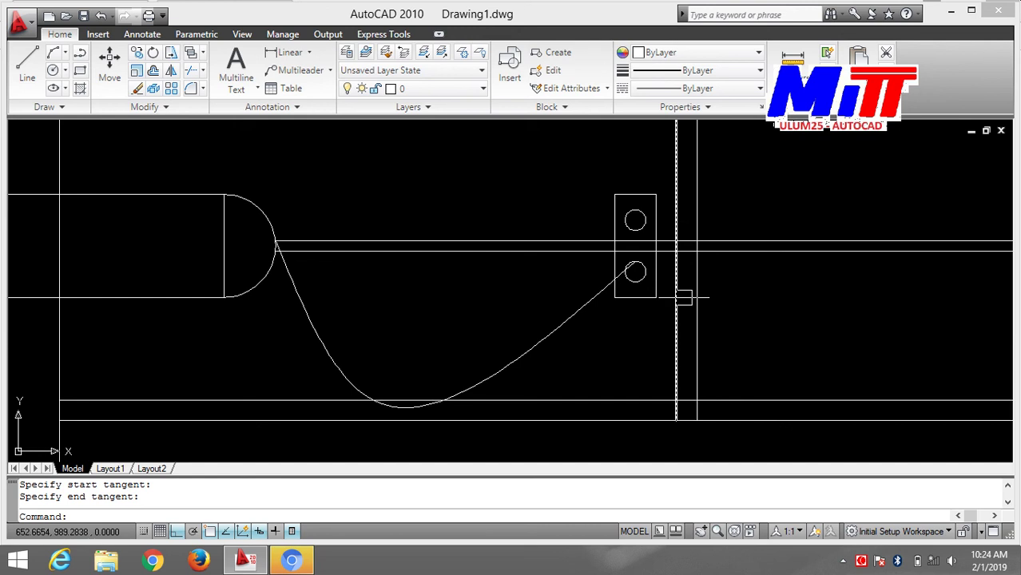
{"action": "middle_click_drag", "start_coordinate": [689, 300], "coordinate": [557, 242]}
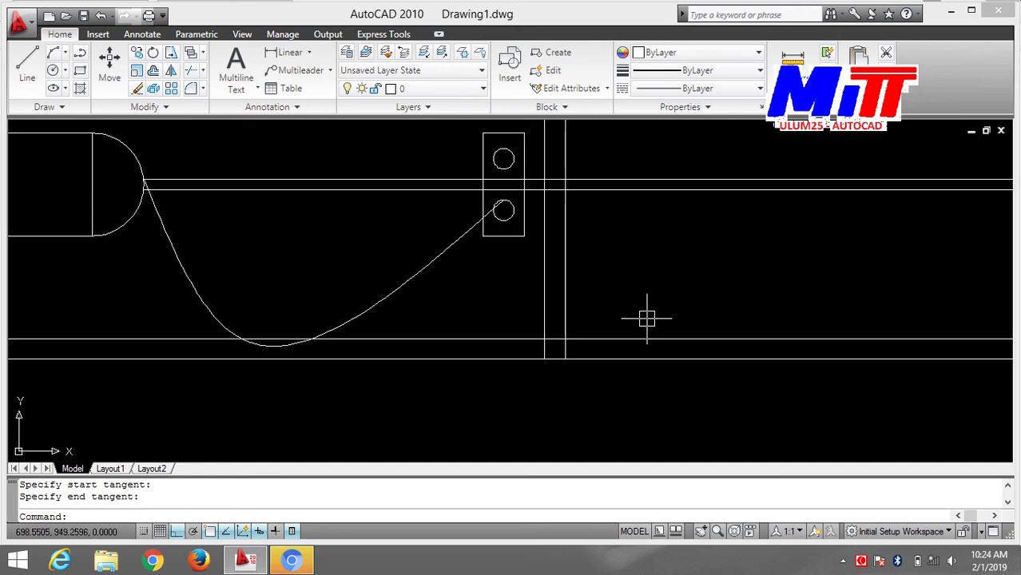
{"action": "left_click", "coordinate": [417, 273]}
{"action": "type", "text": "E"}
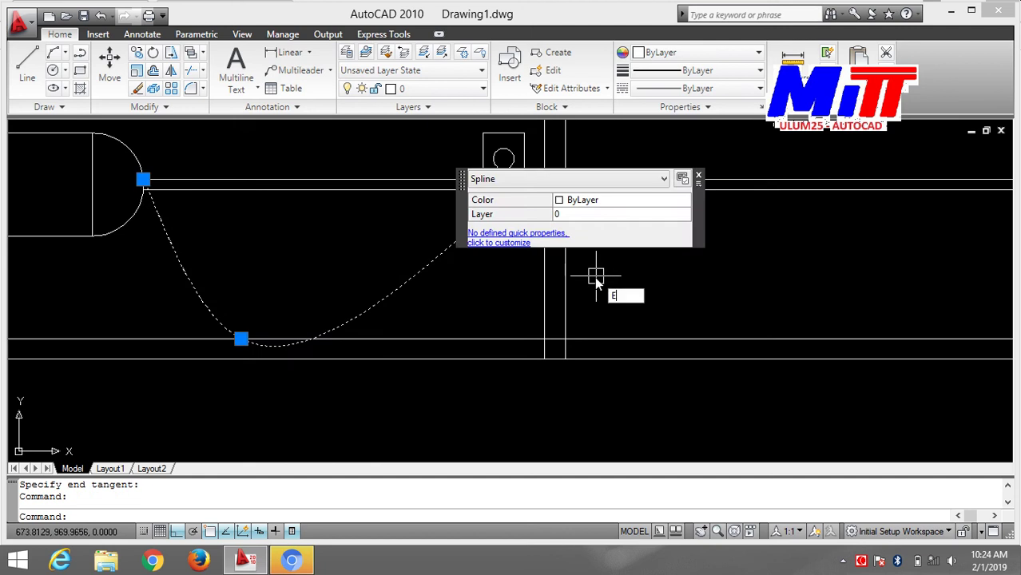
{"action": "key", "text": "Return"}
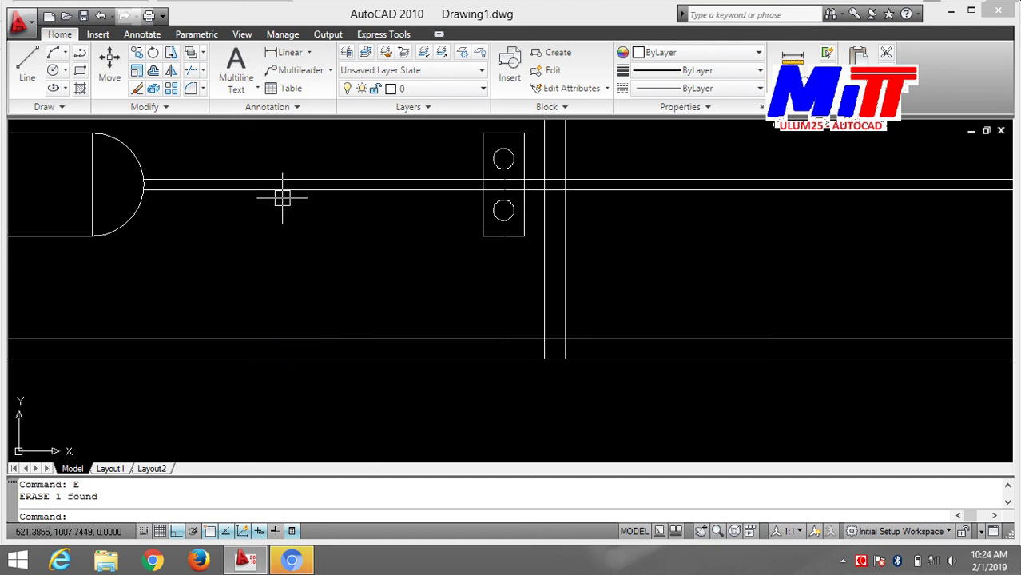
- Draw a spline from the rounded slot end, near the shaft's lower line, to the lower bolt hole's quadrant
{"action": "type", "text": "SPL"}
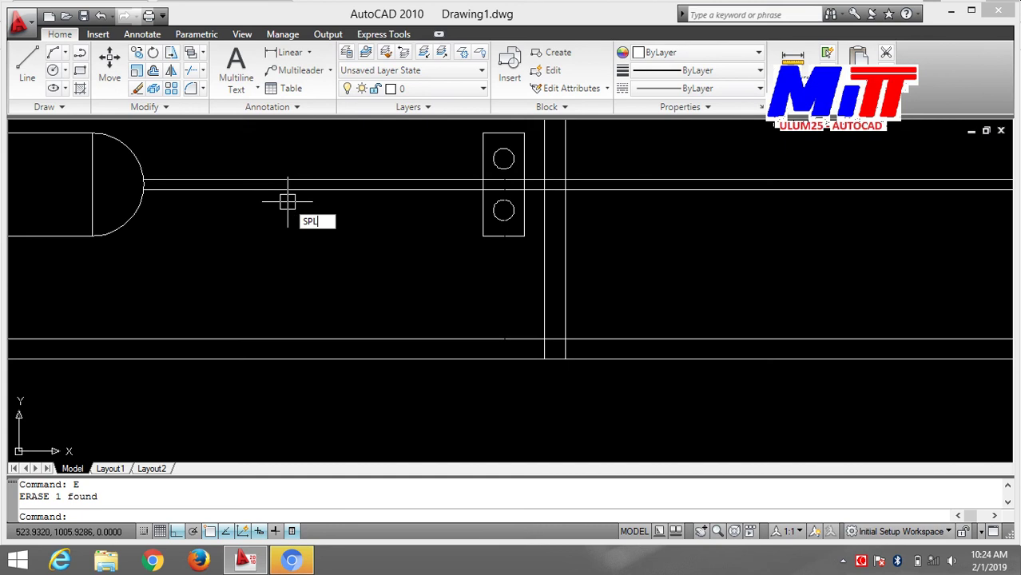
{"action": "key", "text": "Return"}
{"action": "key", "text": "Escape"}
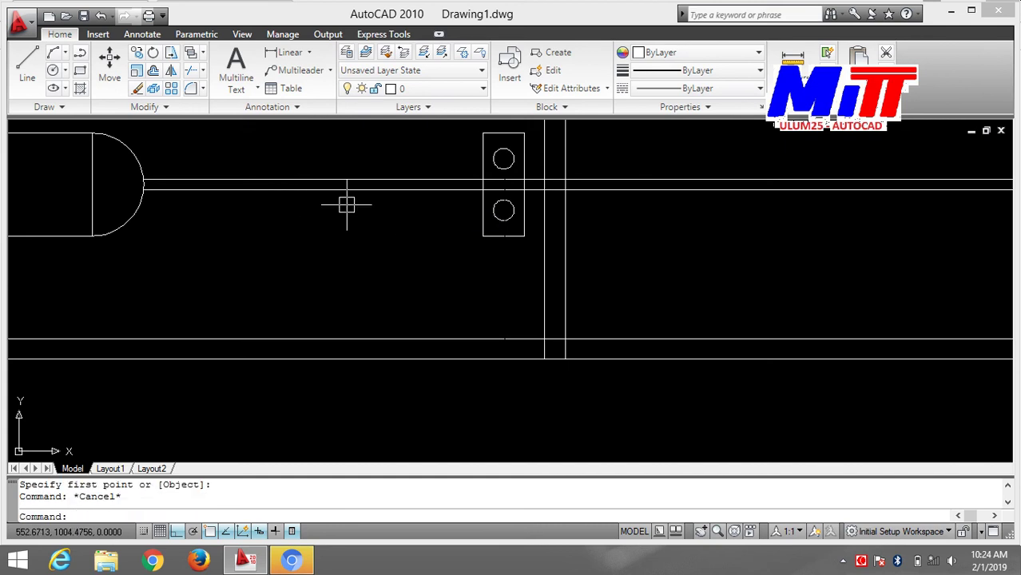
{"action": "type", "text": "SPL"}
{"action": "key", "text": "Return"}
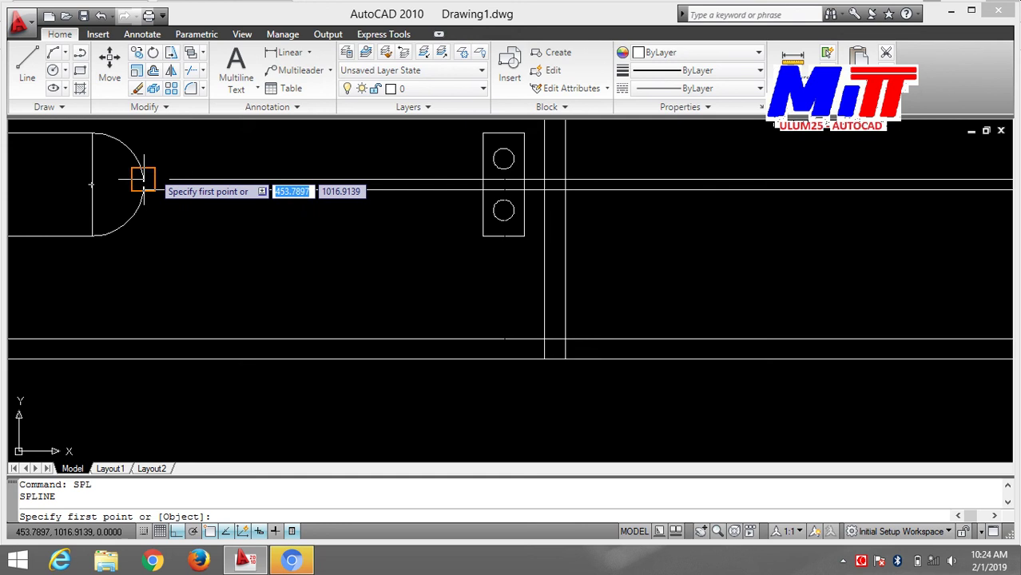
{"action": "left_click", "coordinate": [91, 185]}
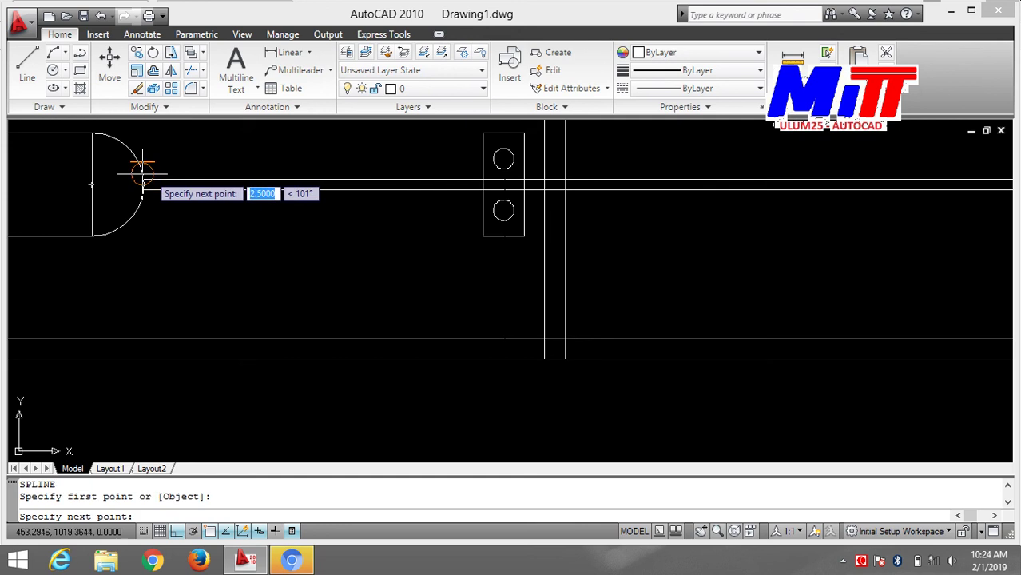
{"action": "left_click", "coordinate": [232, 339]}
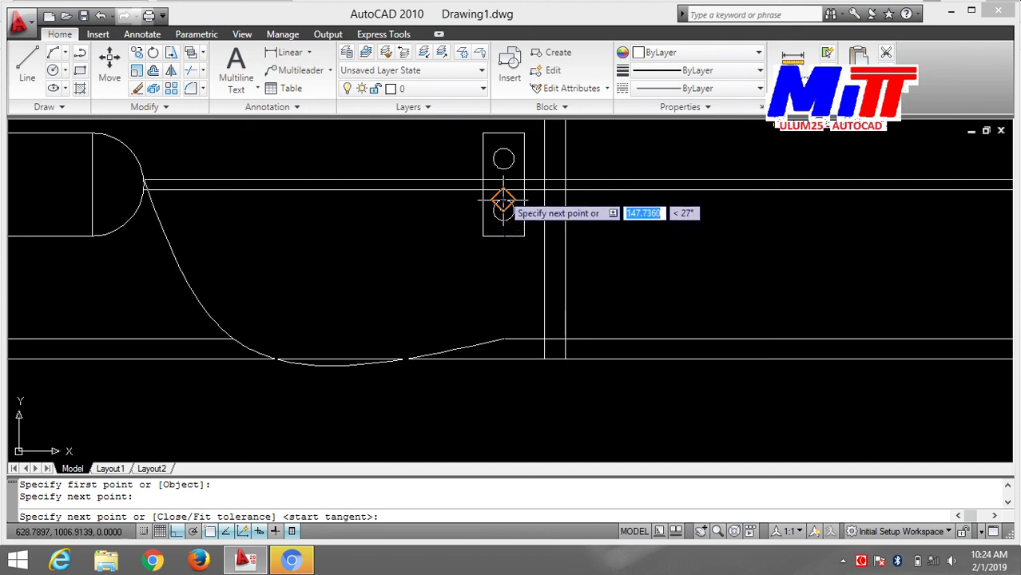
{"action": "left_click", "coordinate": [502, 201]}
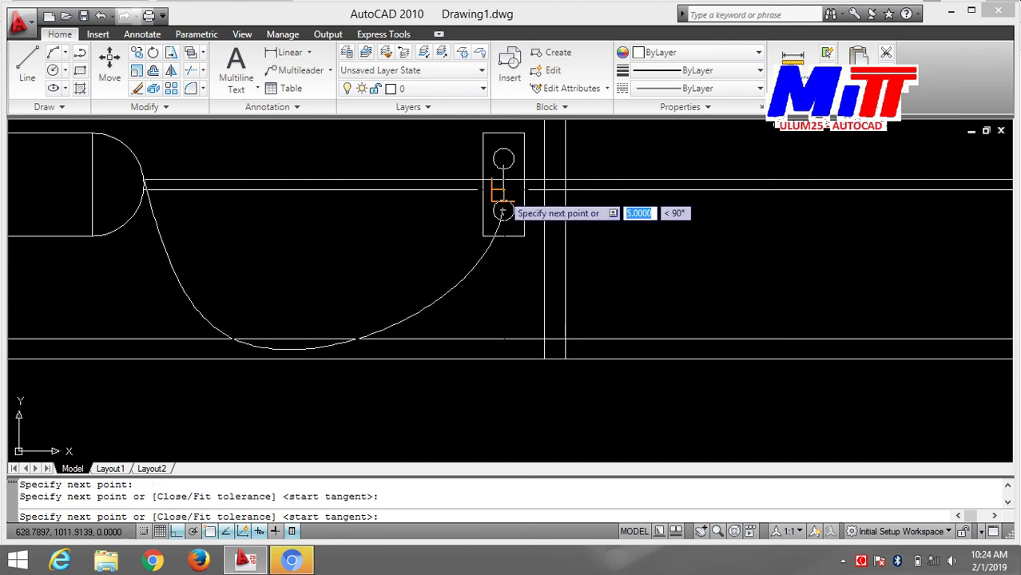
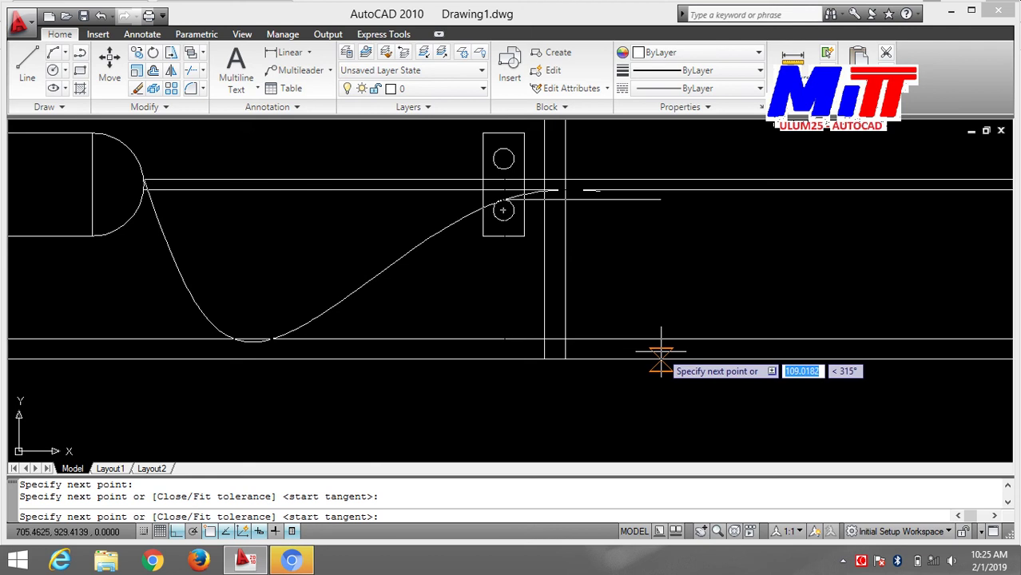
- Finish the second spline down from the lower circle past the bottom line, accepting default tangents
{"action": "key", "text": "shift"}
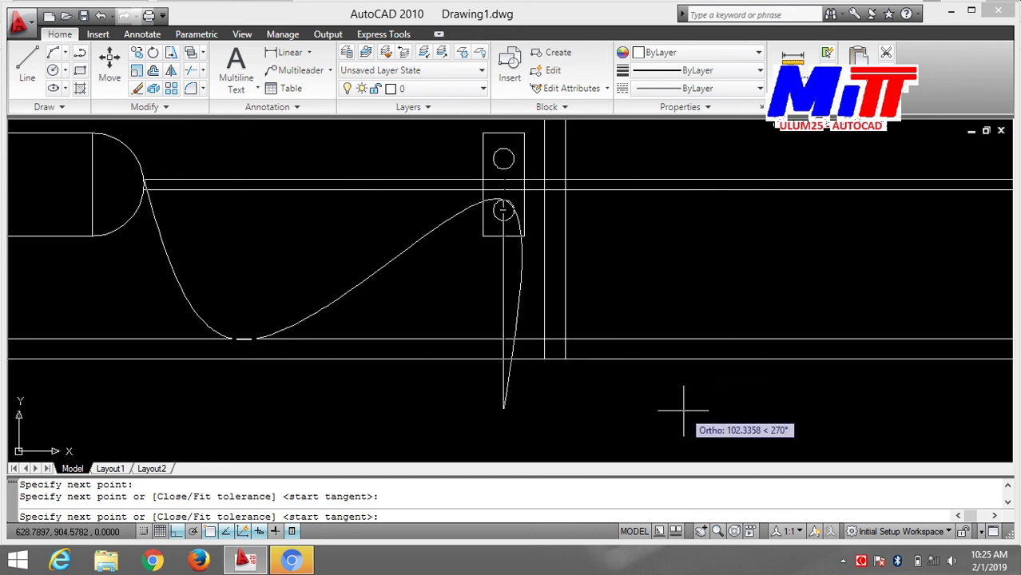
{"action": "left_click", "coordinate": [697, 411]}
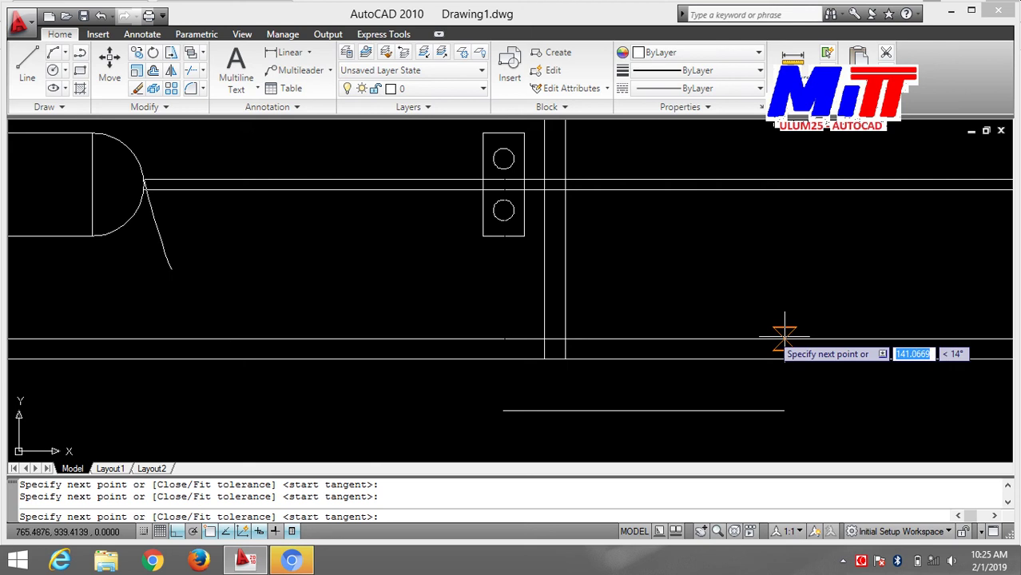
{"action": "key", "text": "Return"}
{"action": "key", "text": "Return"}
{"action": "key", "text": "Return"}
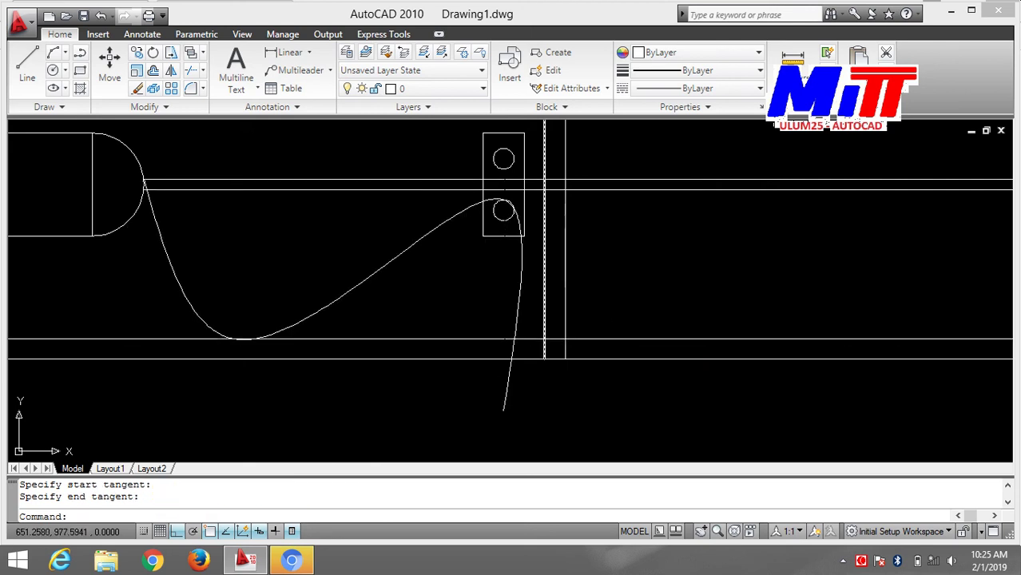
- Trim the downward spline between the housing and lower line, plus its tail below the line
{"action": "type", "text": "TR"}
{"action": "key", "text": "Return"}
{"action": "key", "text": "Return"}
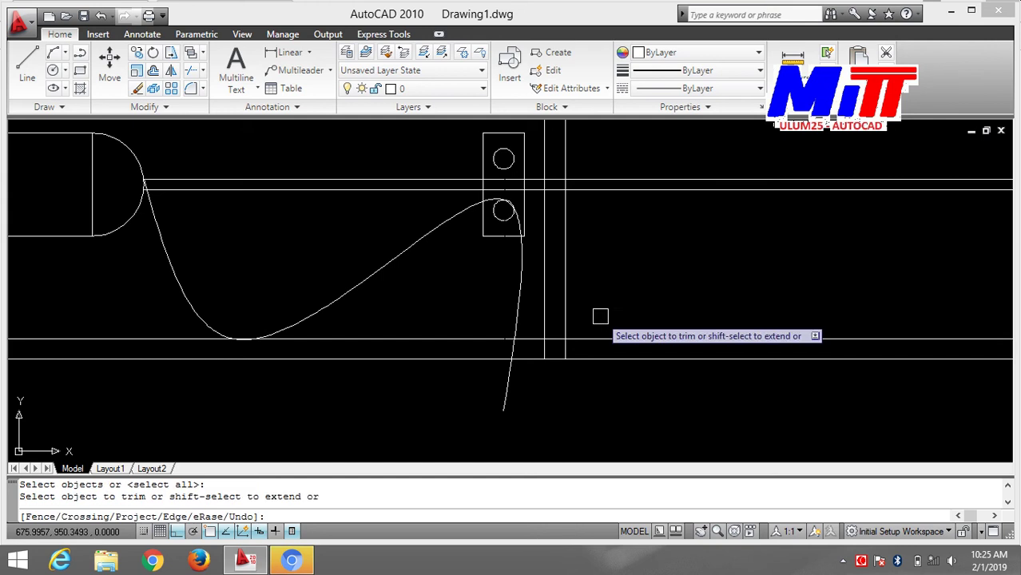
{"action": "left_click", "coordinate": [519, 301]}
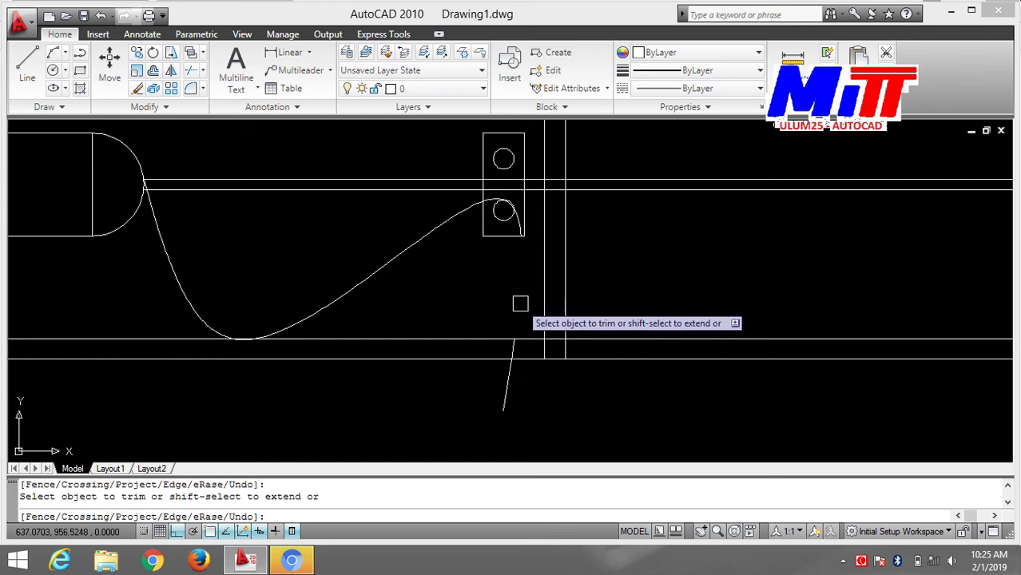
{"action": "left_click", "coordinate": [506, 372]}
{"action": "scroll", "coordinate": [499, 209], "scroll_direction": "up", "scroll_amount": 2}
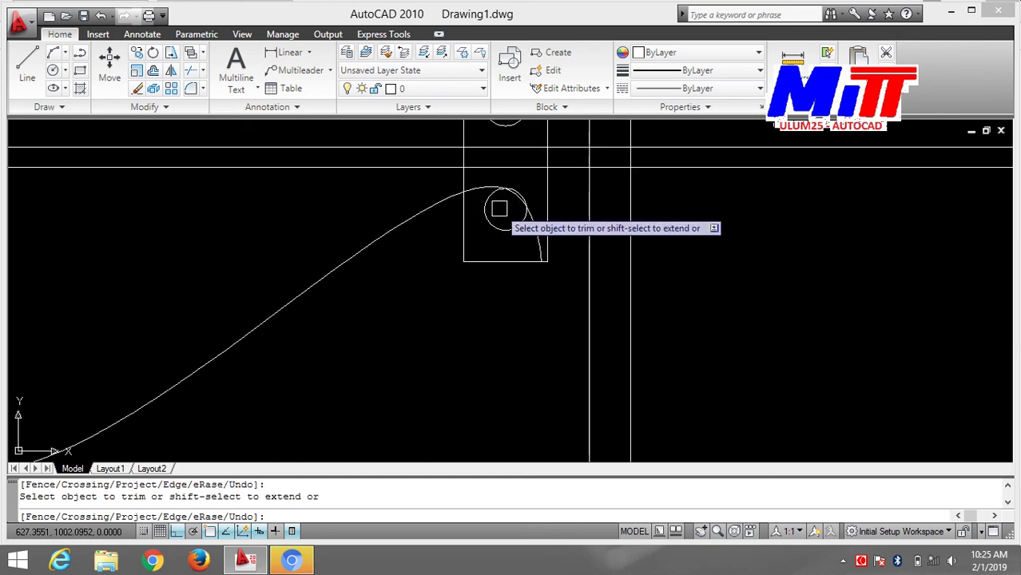
{"action": "scroll", "coordinate": [499, 210], "scroll_direction": "up", "scroll_amount": 2}
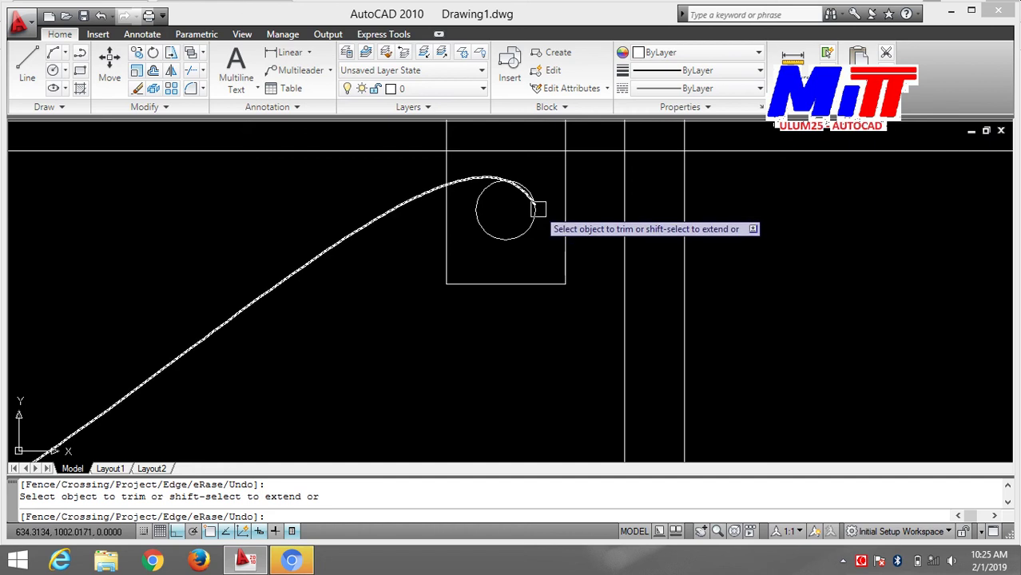
{"action": "scroll", "coordinate": [540, 183], "scroll_direction": "down", "scroll_amount": 2}
{"action": "scroll", "coordinate": [540, 184], "scroll_direction": "down", "scroll_amount": 2}
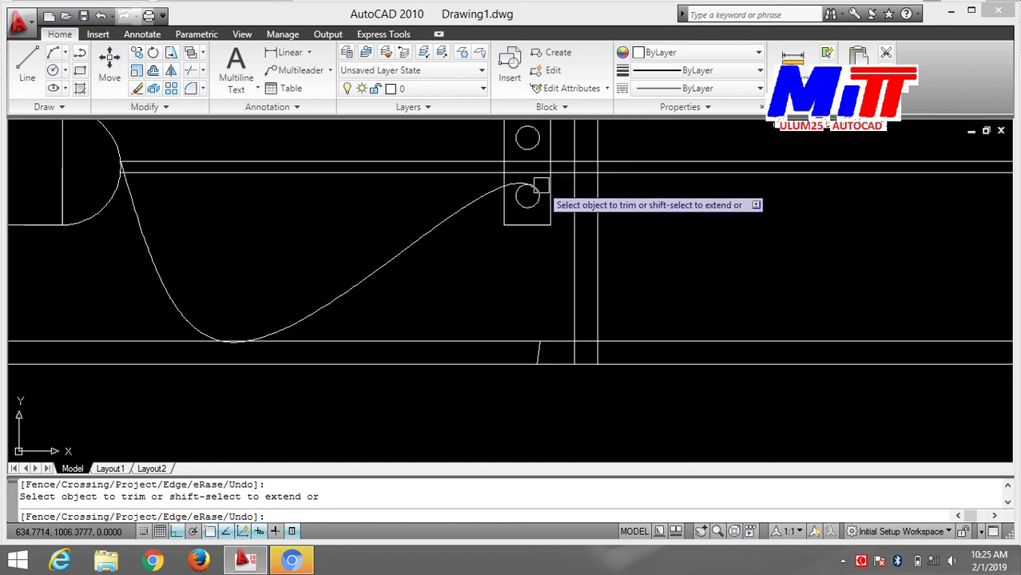
{"action": "key", "text": "Escape"}
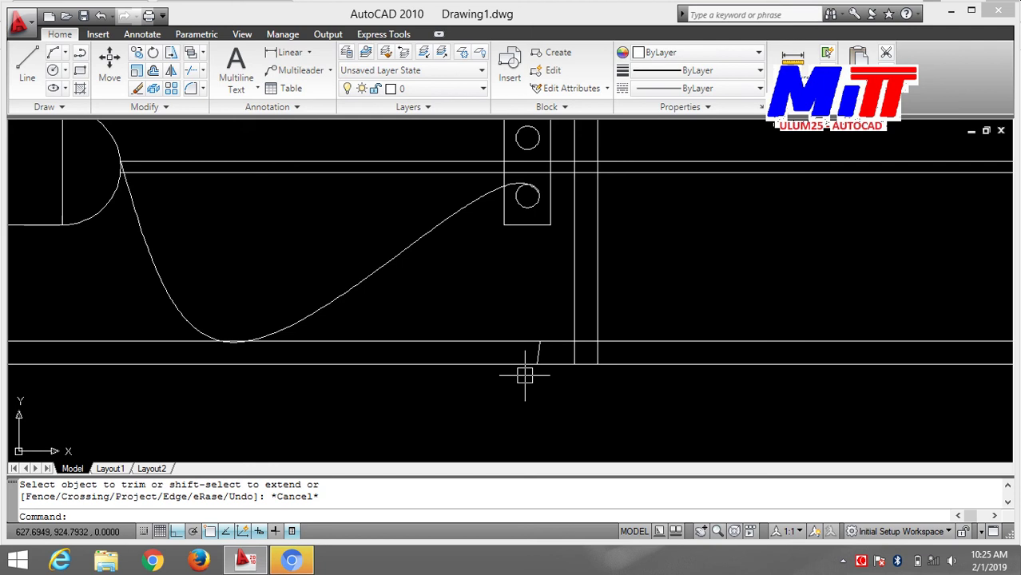
- Erase the leftover short slanted line below the housing
{"action": "left_click", "coordinate": [539, 350]}
{"action": "type", "text": "E"}
{"action": "key", "text": "Return"}
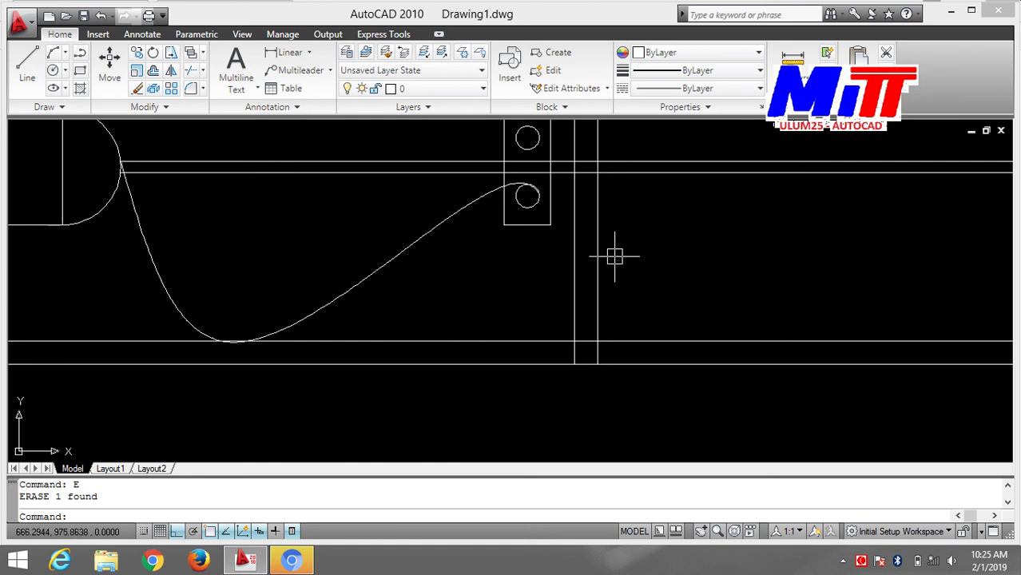
{"action": "type", "text": "o"}
{"action": "key", "text": "Return"}
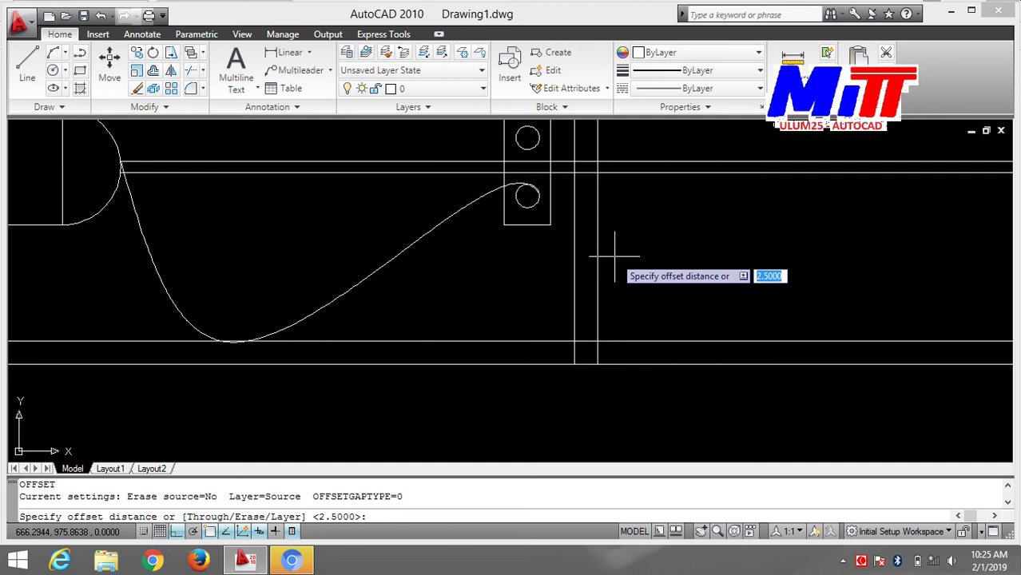
{"action": "type", "text": "5"}
{"action": "key", "text": "Return"}
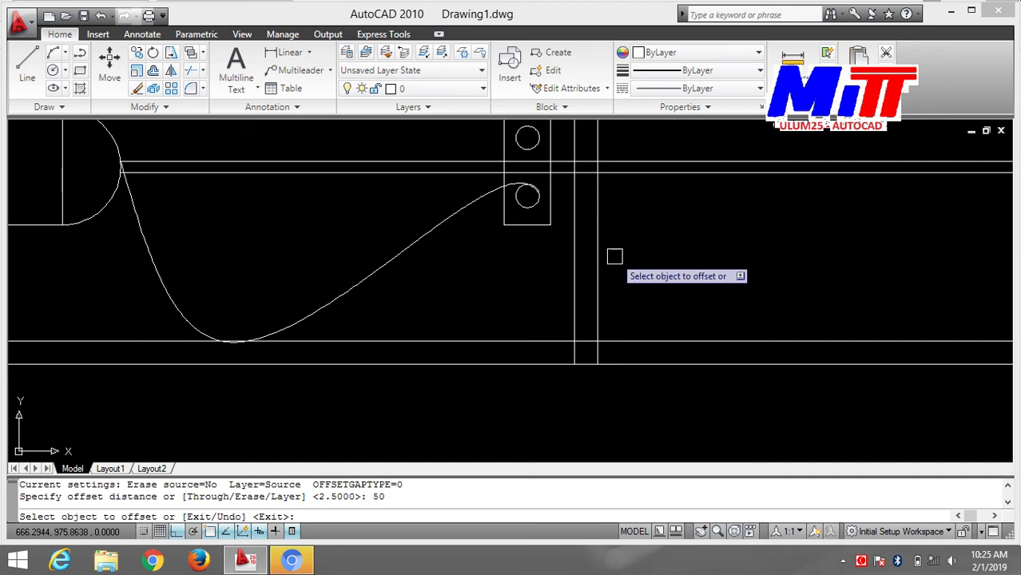
{"action": "left_click", "coordinate": [403, 246]}
{"action": "left_click", "coordinate": [446, 275]}
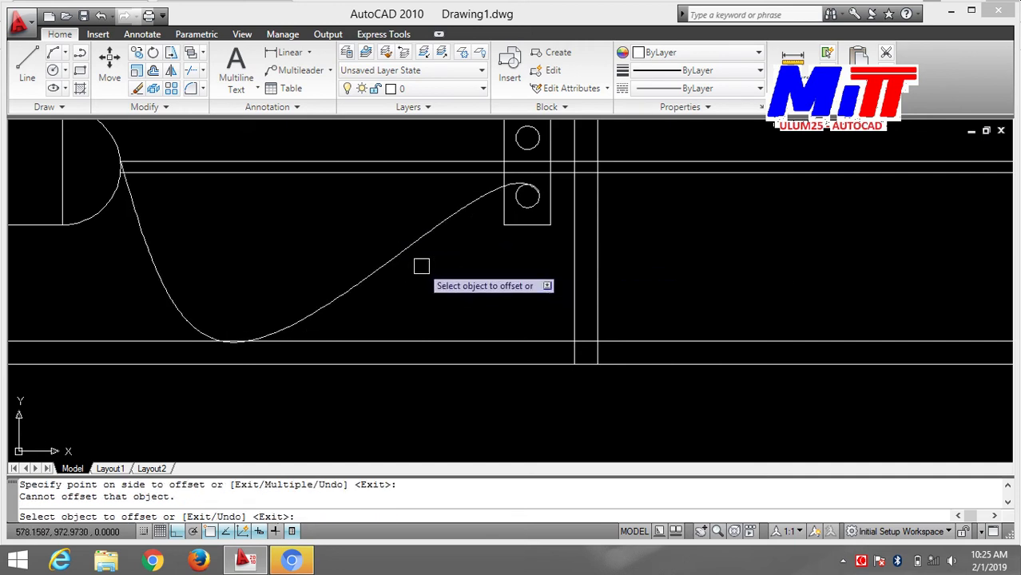
{"action": "left_click", "coordinate": [394, 255]}
{"action": "left_click", "coordinate": [440, 310]}
{"action": "key", "text": "Escape"}
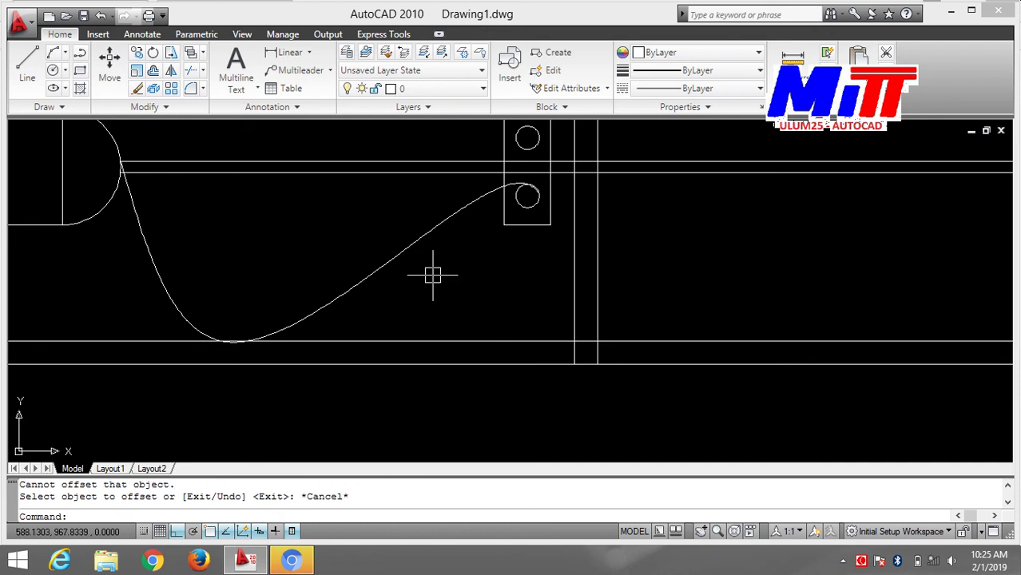
{"action": "type", "text": "o"}
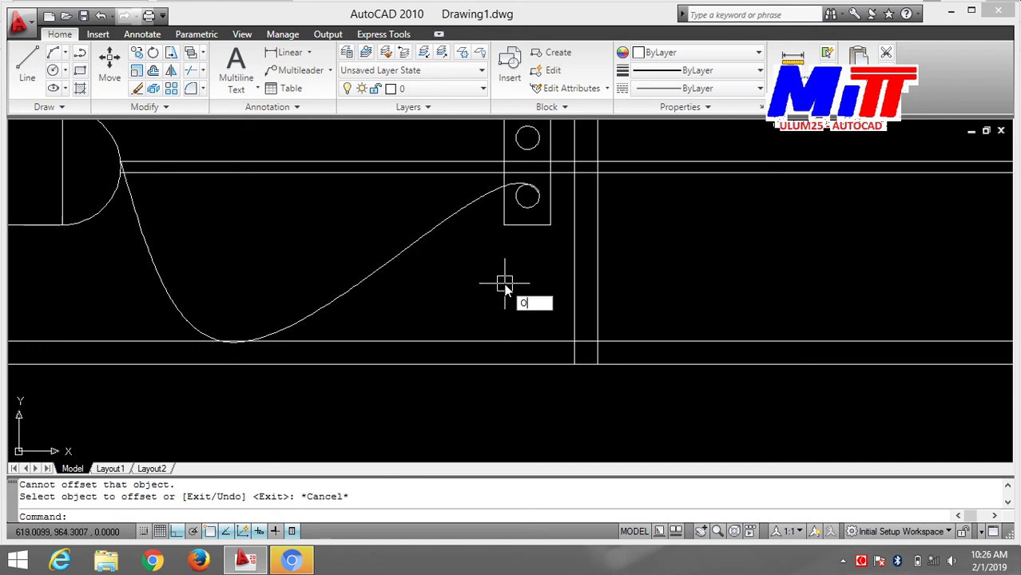
{"action": "key", "text": "Return"}
{"action": "type", "text": "50"}
{"action": "key", "text": "Return"}
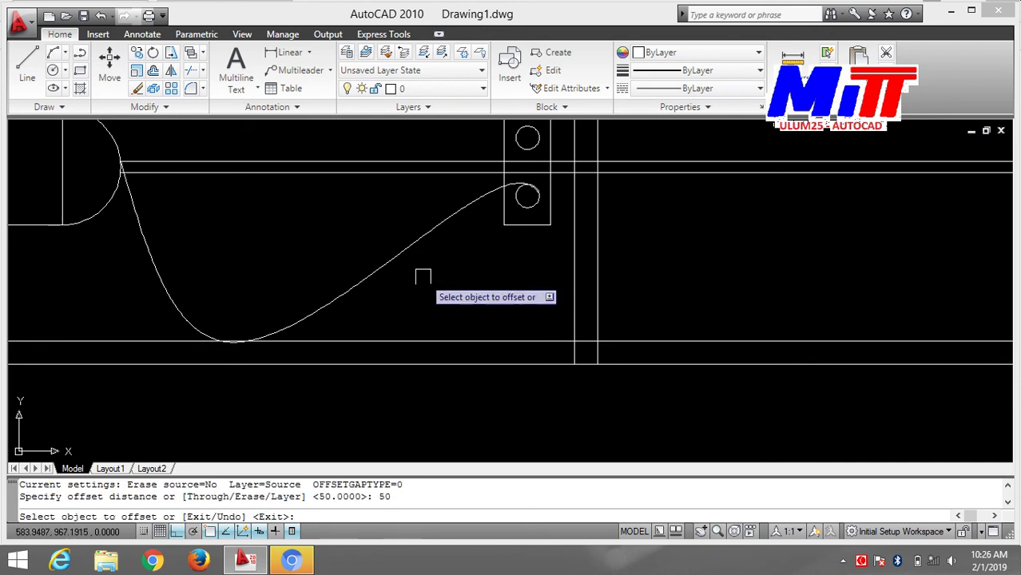
{"action": "left_click", "coordinate": [369, 275]}
{"action": "left_click", "coordinate": [374, 306]}
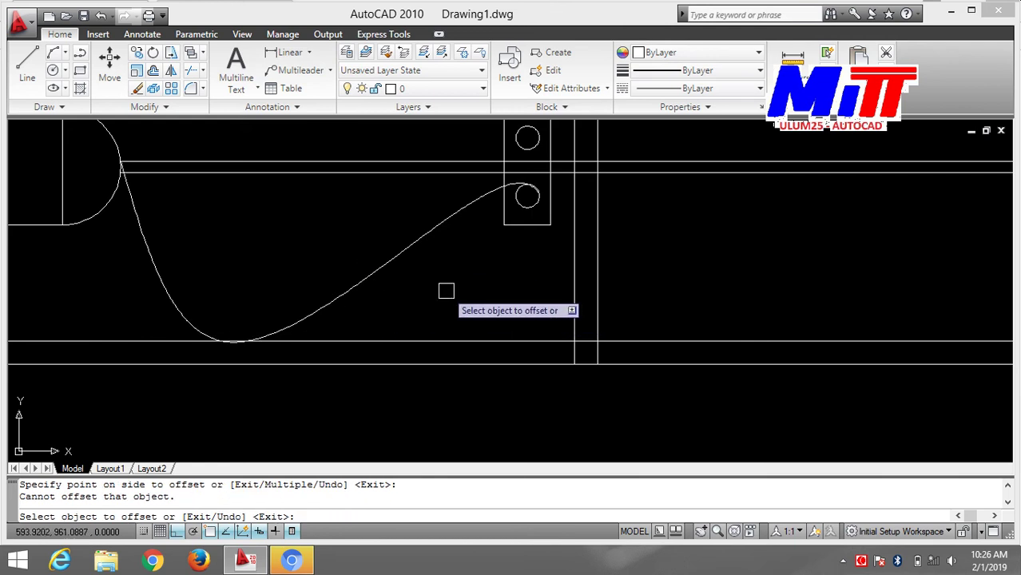
{"action": "scroll", "coordinate": [449, 288], "scroll_direction": "up", "scroll_amount": 2}
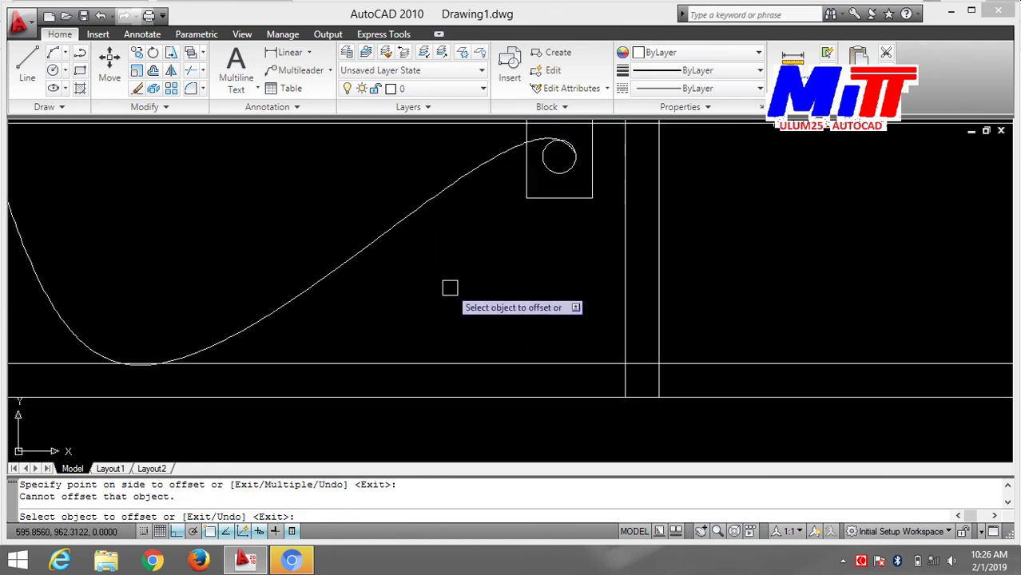
{"action": "scroll", "coordinate": [450, 288], "scroll_direction": "down", "scroll_amount": 2}
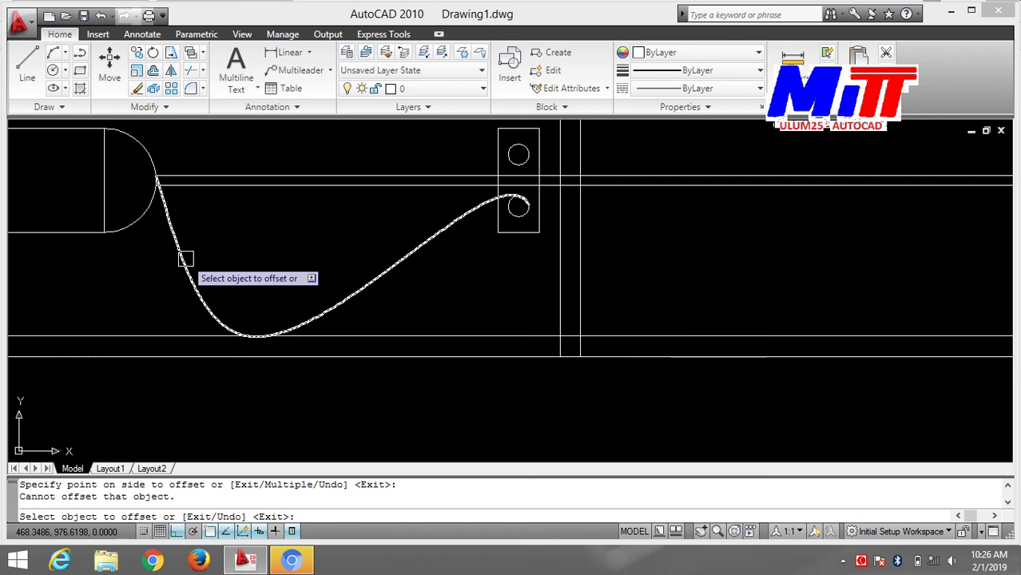
{"action": "left_click", "coordinate": [185, 259]}
{"action": "left_click", "coordinate": [165, 279]}
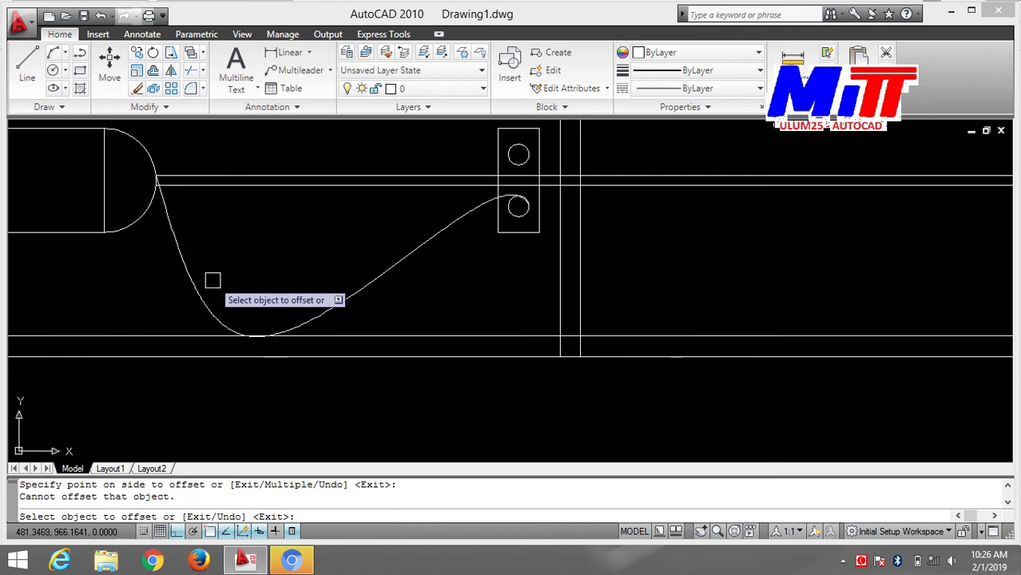
{"action": "scroll", "coordinate": [213, 280], "scroll_direction": "up", "scroll_amount": 3}
{"action": "scroll", "coordinate": [212, 273], "scroll_direction": "down", "scroll_amount": 4}
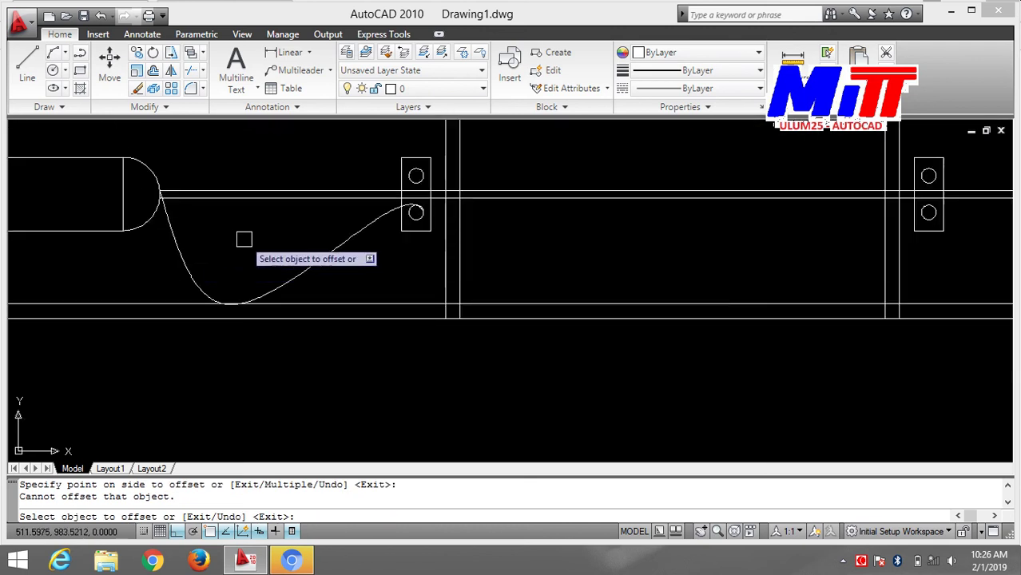
{"action": "middle_click_drag", "start_coordinate": [244, 239], "coordinate": [256, 271]}
{"action": "left_click", "coordinate": [192, 281]}
{"action": "left_click", "coordinate": [234, 259]}
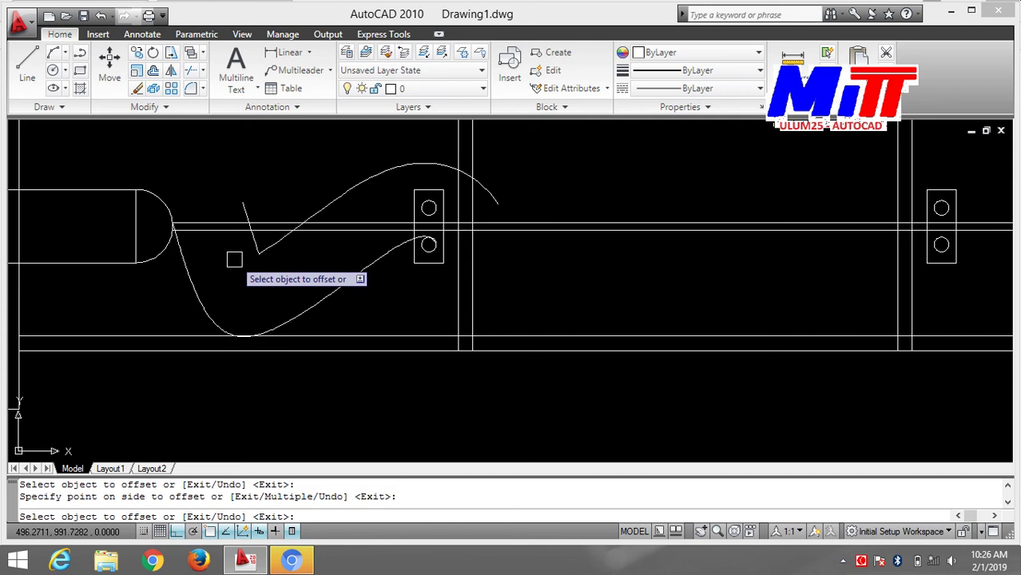
{"action": "type", "text": "u"}
{"action": "key", "text": "Return"}
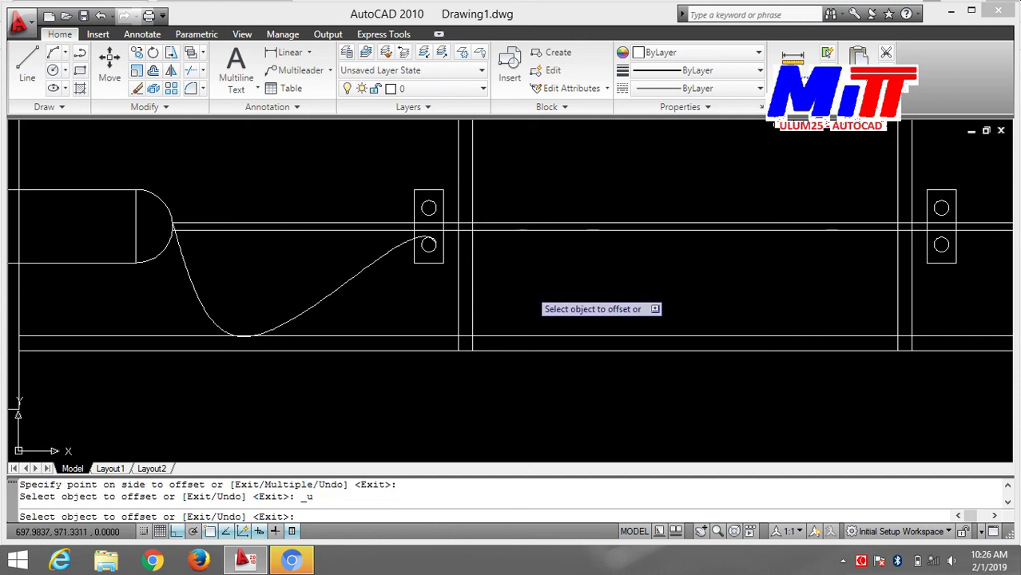
{"action": "scroll", "coordinate": [378, 258], "scroll_direction": "up", "scroll_amount": 2}
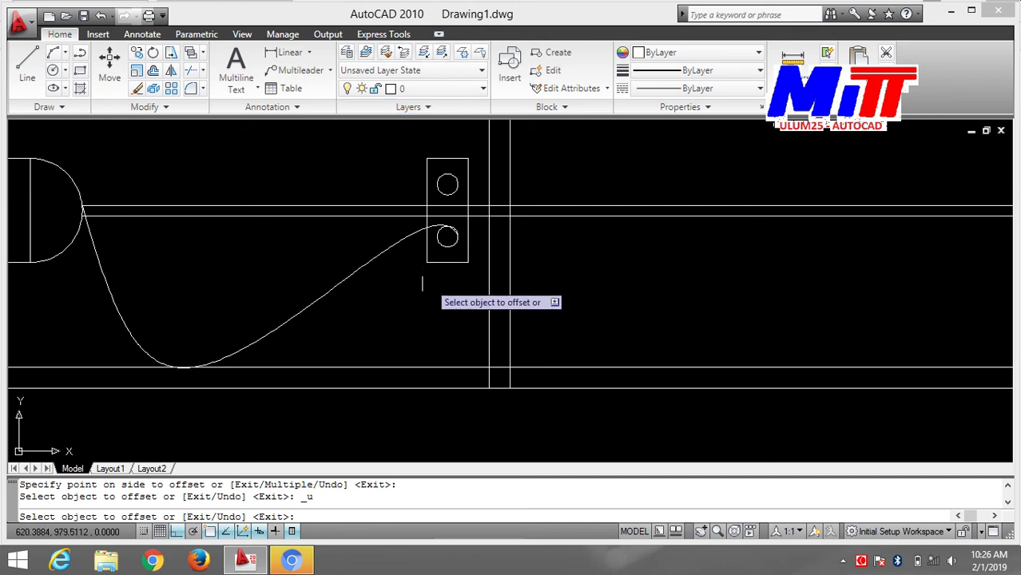
- Try a 5-unit offset copy of the S-curve, then undo it
{"action": "key", "text": "Escape"}
{"action": "key", "text": "Return"}
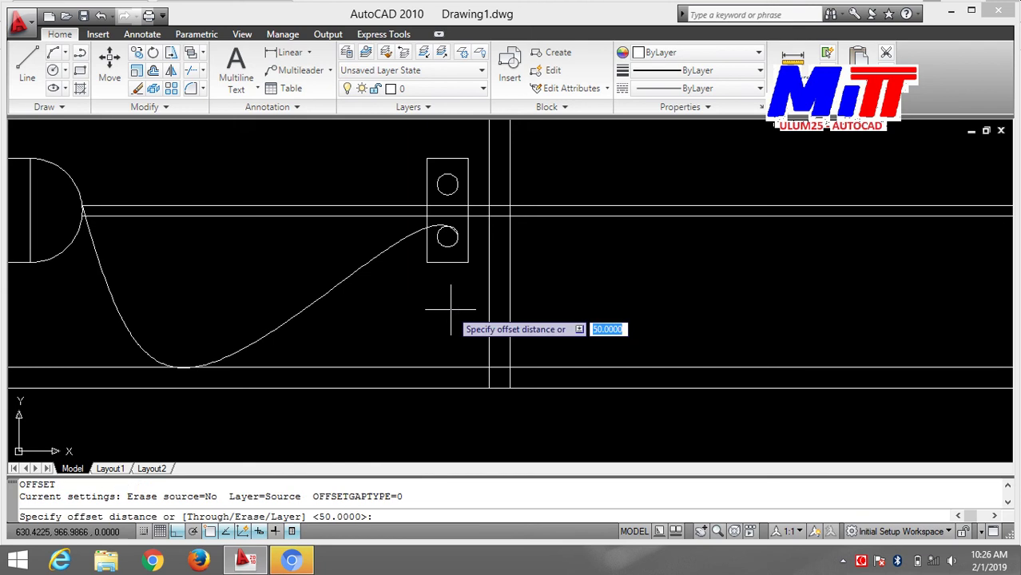
{"action": "key", "text": "BackSpace"}
{"action": "type", "text": "5"}
{"action": "key", "text": "Return"}
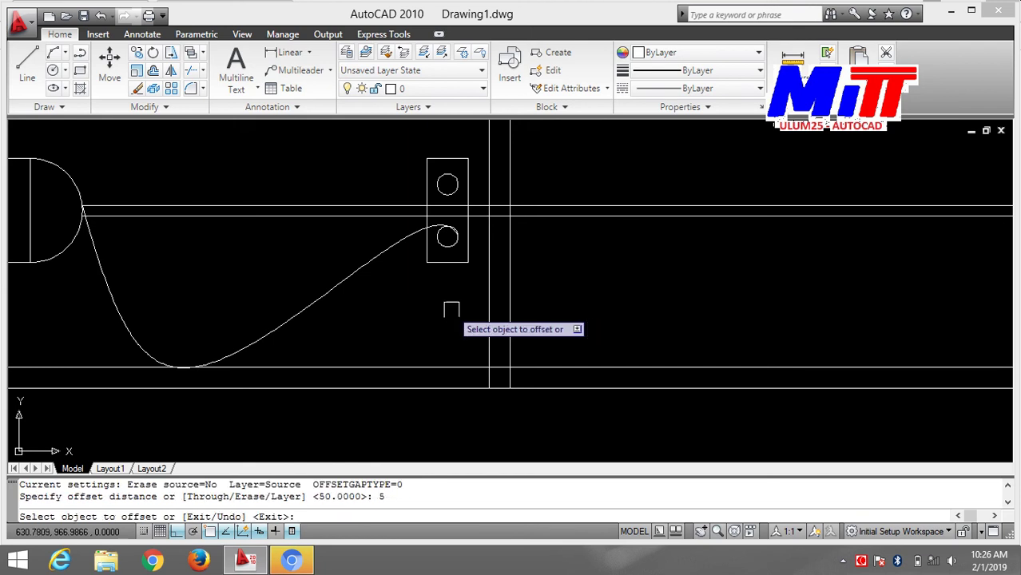
{"action": "left_click", "coordinate": [357, 278]}
{"action": "left_click", "coordinate": [367, 295]}
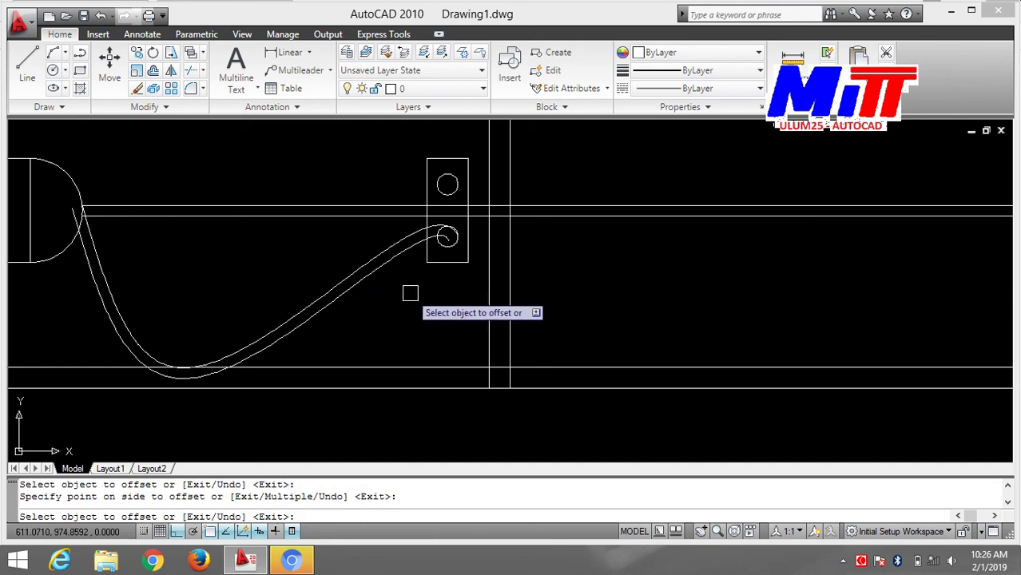
{"action": "key", "text": "ctrl+z"}
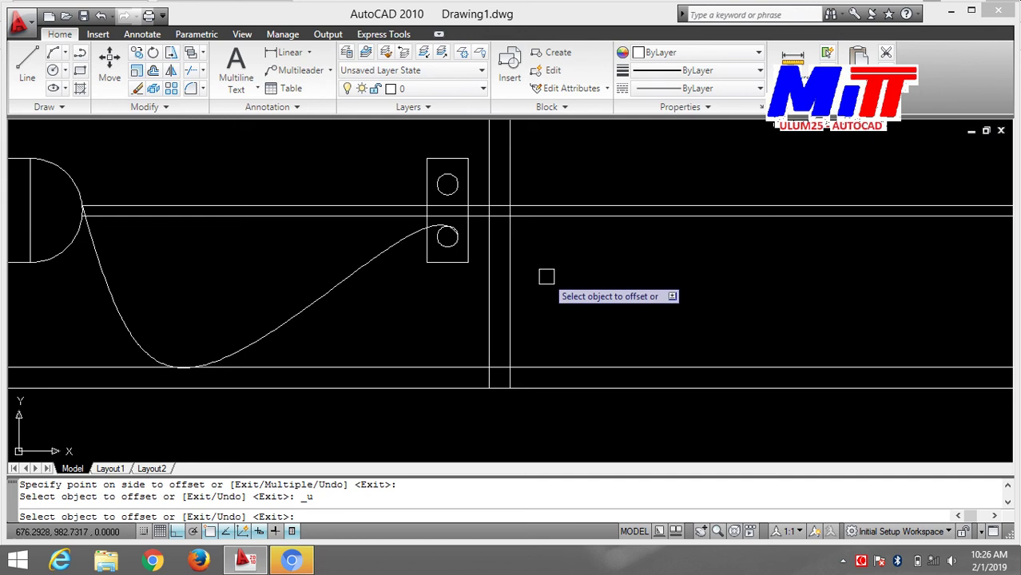
- Offset the S-curve by 10 to give the pipe its second line
{"action": "key", "text": "Escape"}
{"action": "type", "text": "o"}
{"action": "key", "text": "Return"}
{"action": "type", "text": "10"}
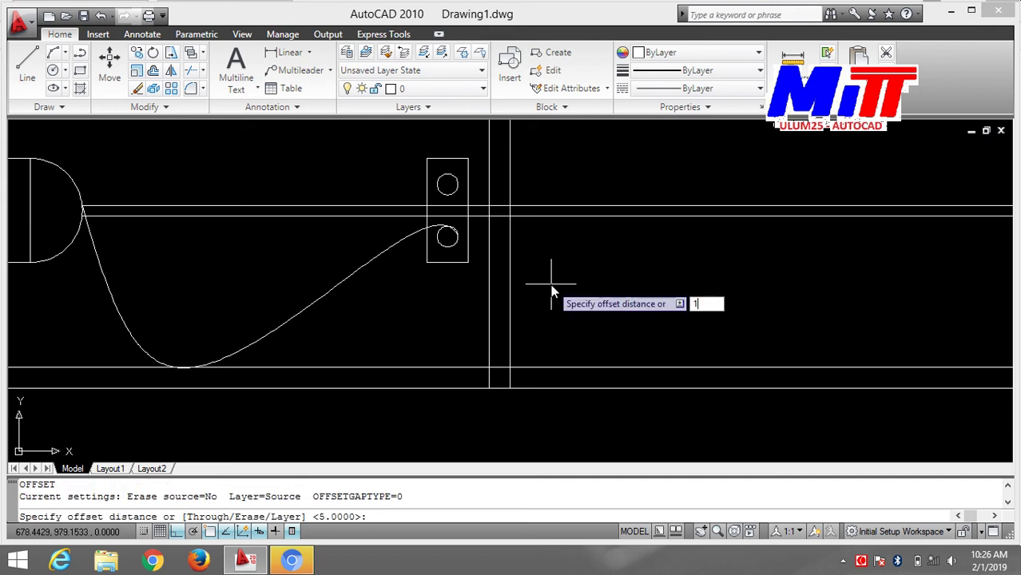
{"action": "key", "text": "Return"}
{"action": "left_click", "coordinate": [342, 281]}
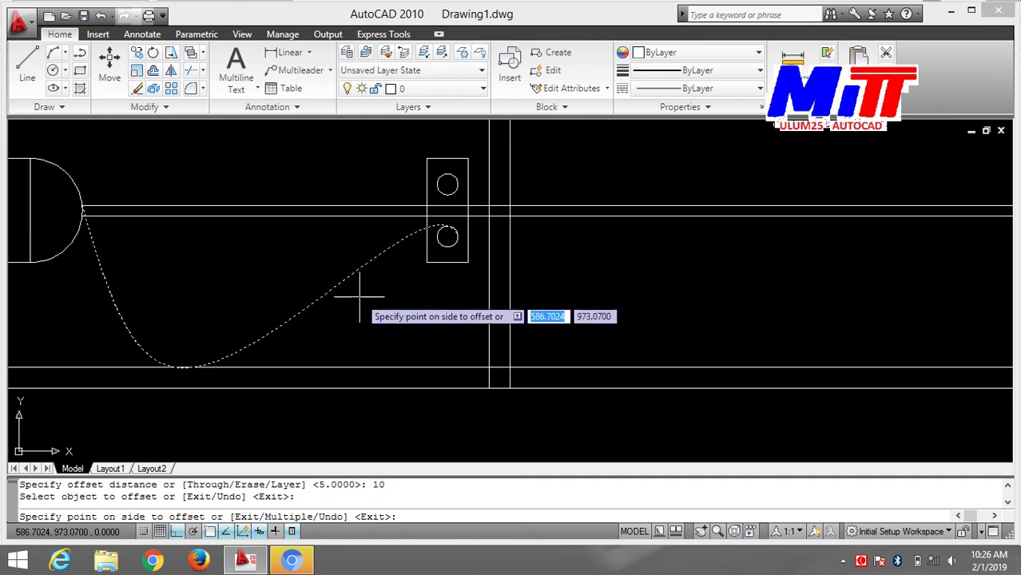
{"action": "left_click", "coordinate": [350, 293]}
{"action": "scroll", "coordinate": [464, 301], "scroll_direction": "down", "scroll_amount": 1}
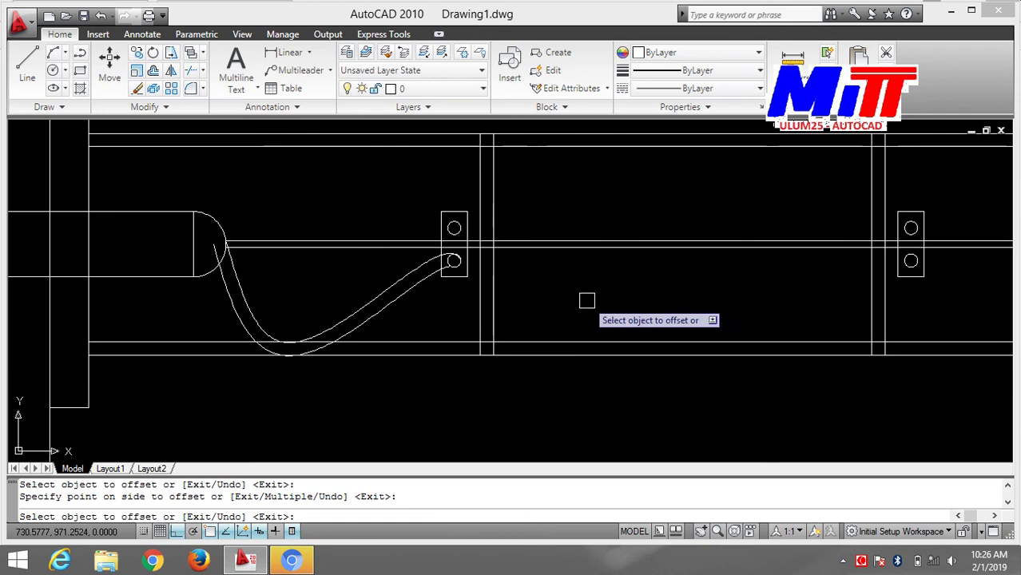
{"action": "middle_click_drag", "start_coordinate": [588, 299], "coordinate": [366, 352]}
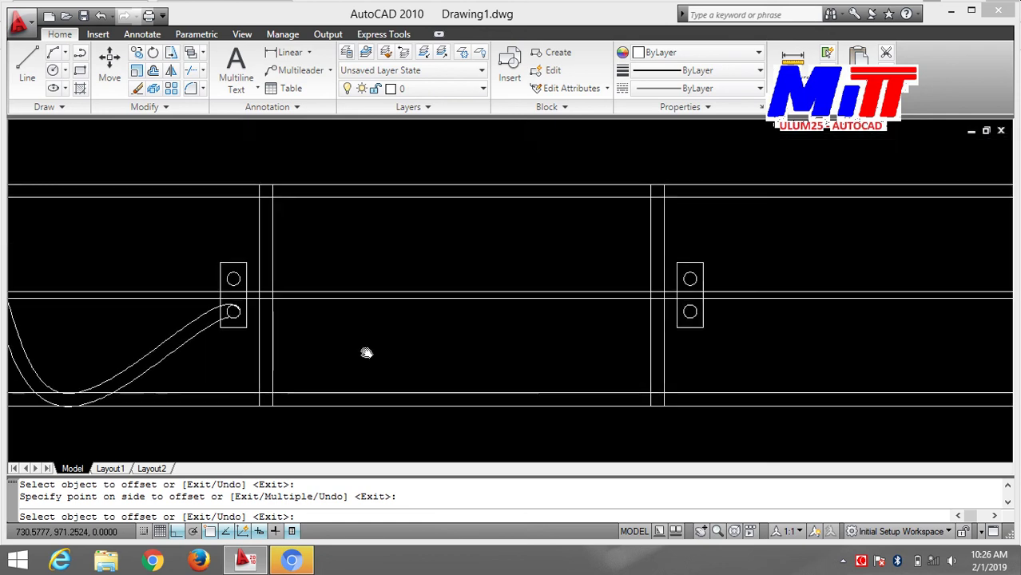
- Draw a 350-unit horizontal line from the left bracket's lower circle to the right bracket
{"action": "key", "text": "Escape"}
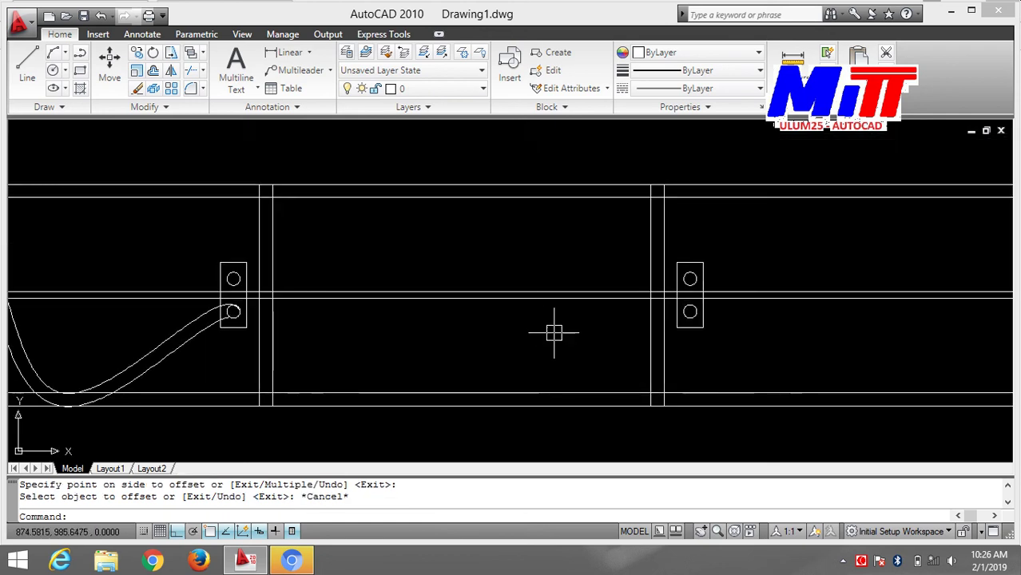
{"action": "type", "text": "l"}
{"action": "key", "text": "Return"}
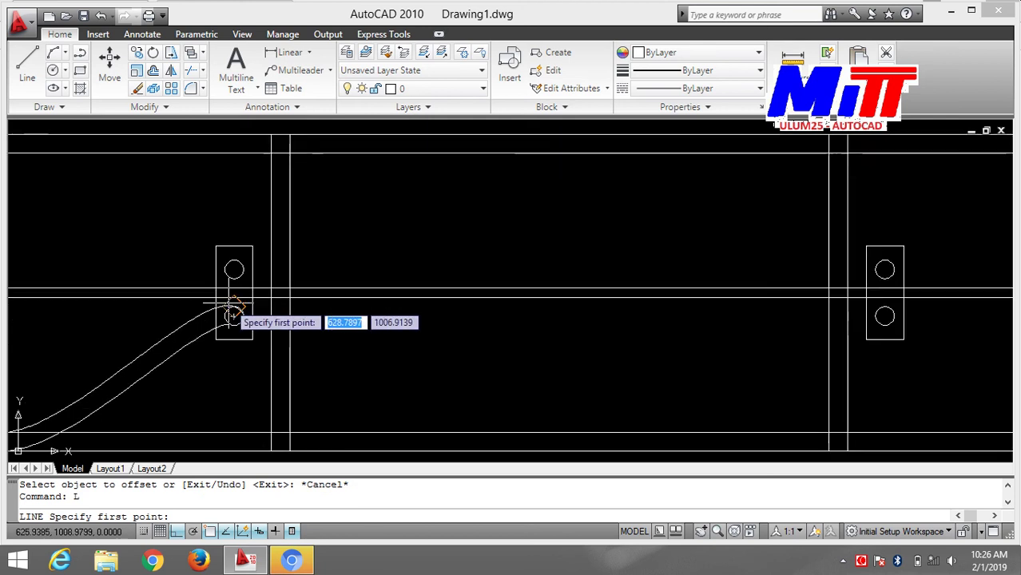
{"action": "scroll", "coordinate": [247, 294], "scroll_direction": "up", "scroll_amount": 2}
{"action": "scroll", "coordinate": [256, 296], "scroll_direction": "up", "scroll_amount": 1}
{"action": "left_click", "coordinate": [234, 308]}
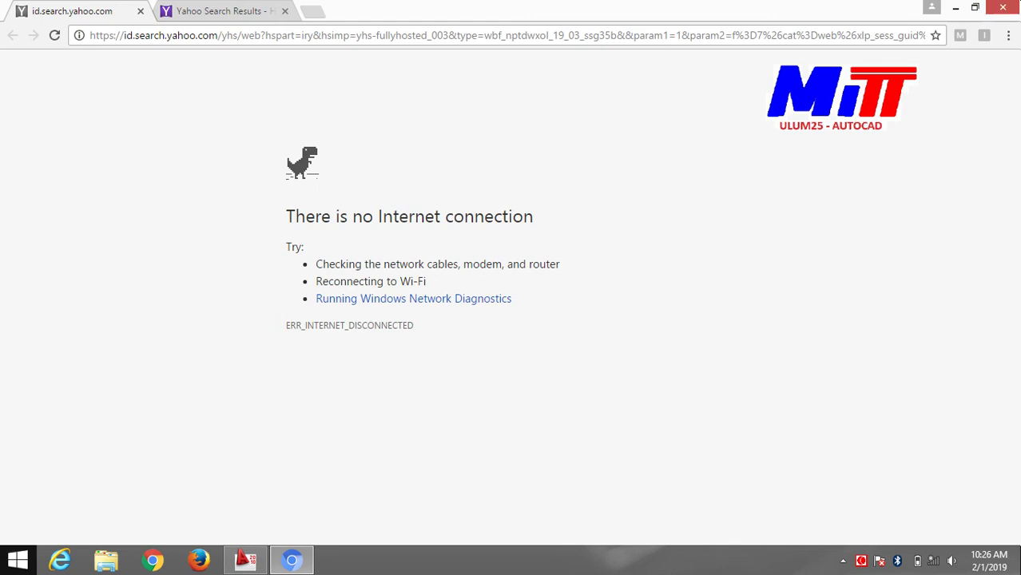
{"action": "left_click", "coordinate": [245, 559]}
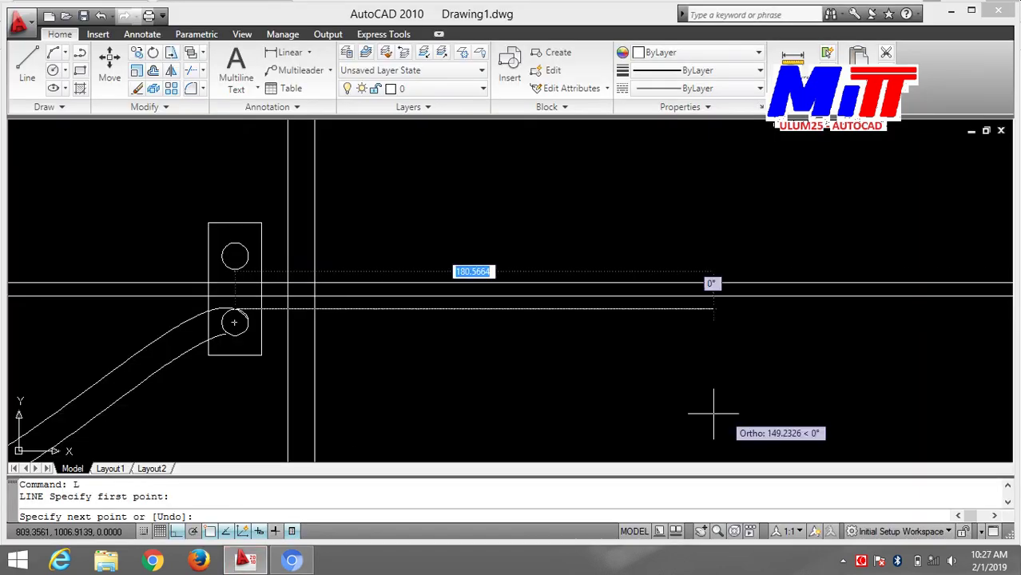
{"action": "middle_click_drag", "start_coordinate": [36, 412], "coordinate": [718, 413]}
{"action": "scroll", "coordinate": [478, 413], "scroll_direction": "down", "scroll_amount": 2}
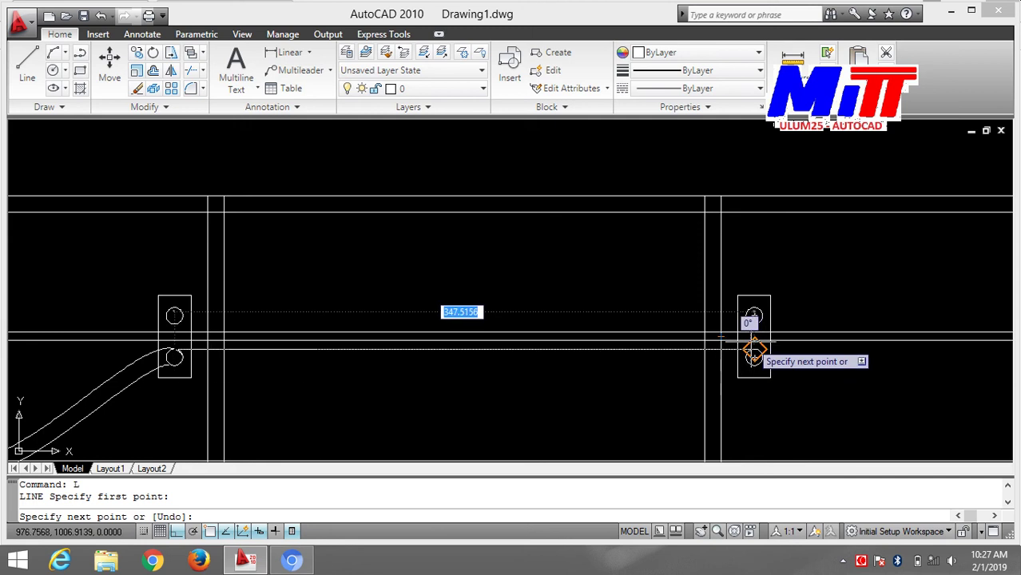
{"action": "left_click", "coordinate": [754, 349]}
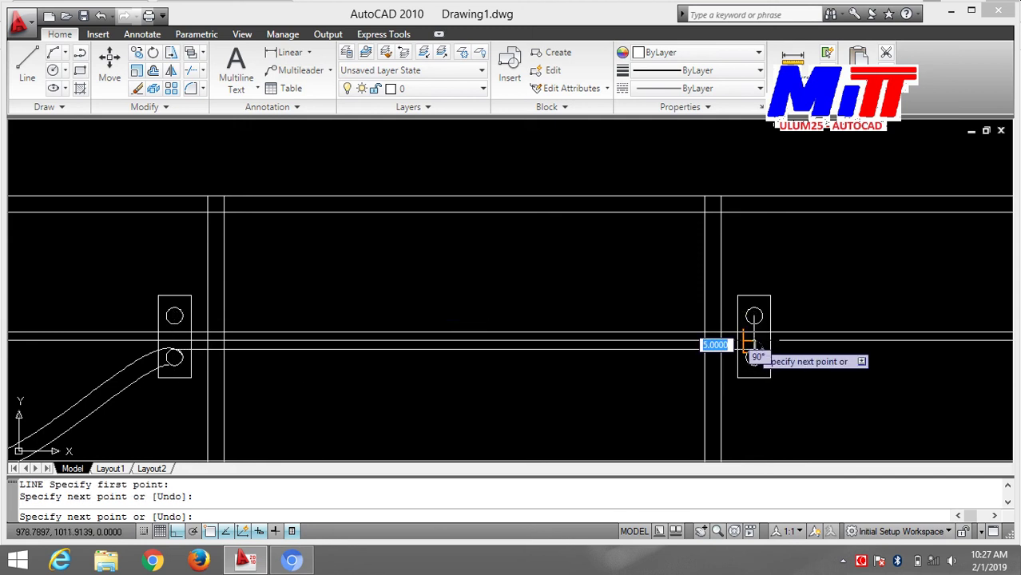
{"action": "key", "text": "Escape"}
{"action": "scroll", "coordinate": [274, 412], "scroll_direction": "up", "scroll_amount": 2}
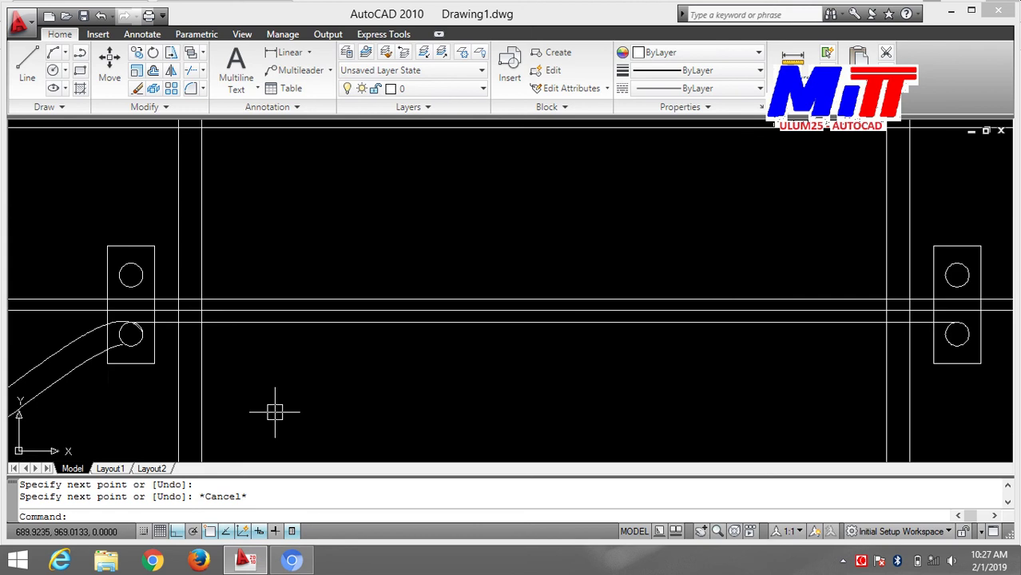
- Draw a second parallel horizontal line from the circle's edge to the right bracket
{"action": "key", "text": "Return"}
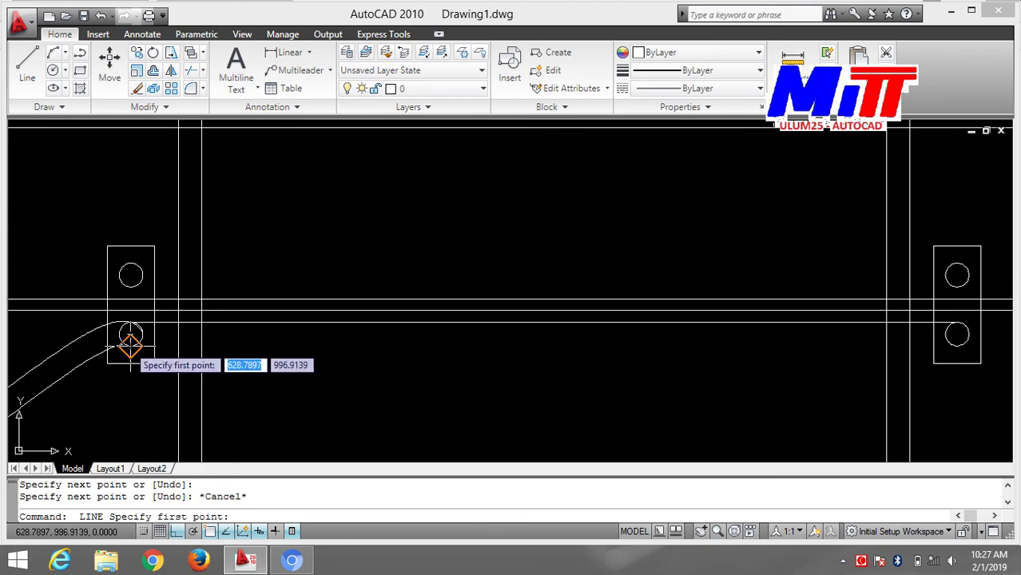
{"action": "left_click", "coordinate": [131, 345]}
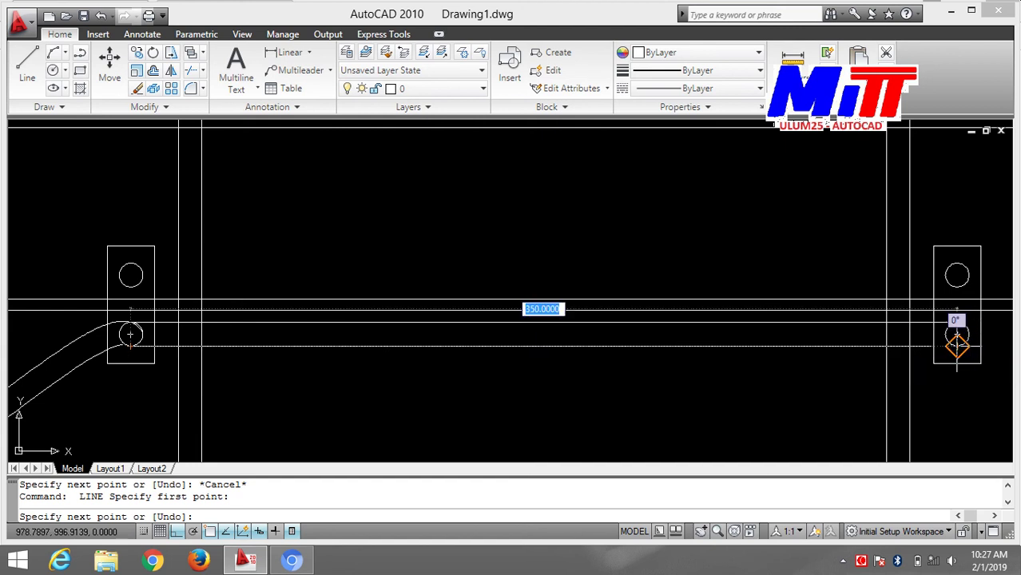
{"action": "left_click", "coordinate": [957, 345]}
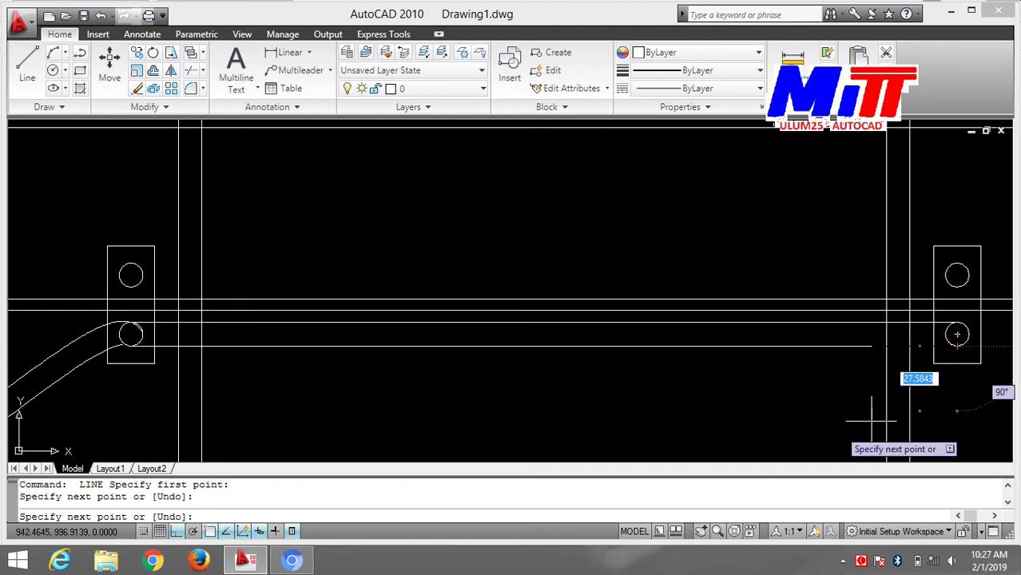
{"action": "key", "text": "Escape"}
{"action": "middle_click_drag", "start_coordinate": [822, 424], "coordinate": [489, 410]}
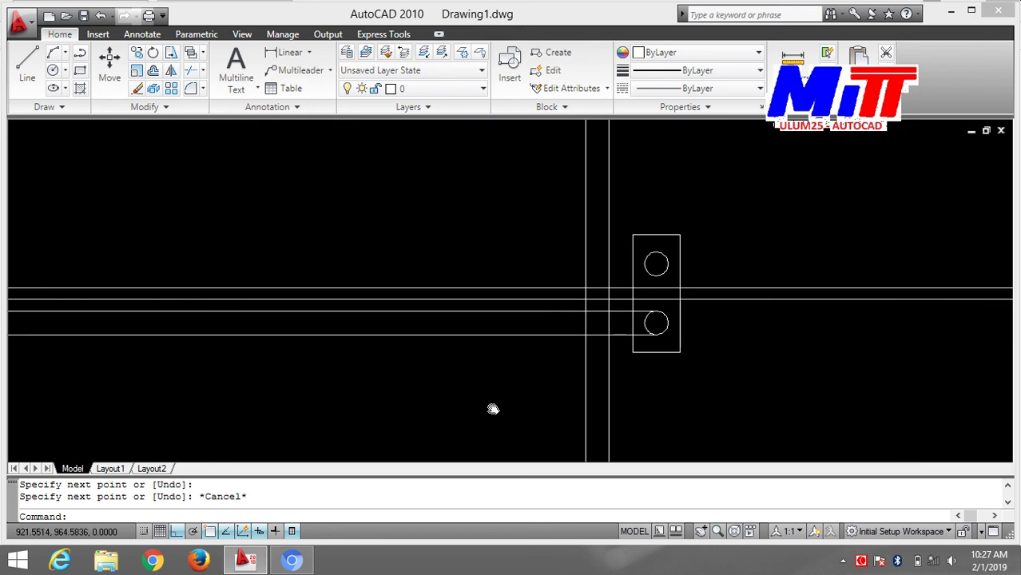
{"action": "scroll", "coordinate": [216, 358], "scroll_direction": "down", "scroll_amount": 3}
{"action": "scroll", "coordinate": [447, 319], "scroll_direction": "down", "scroll_amount": 1}
{"action": "mouse_move", "coordinate": [447, 320]}
{"action": "middle_mouse_down"}
{"action": "mouse_move", "coordinate": [520, 325]}
{"action": "mouse_move", "coordinate": [669, 309]}
{"action": "middle_mouse_up"}
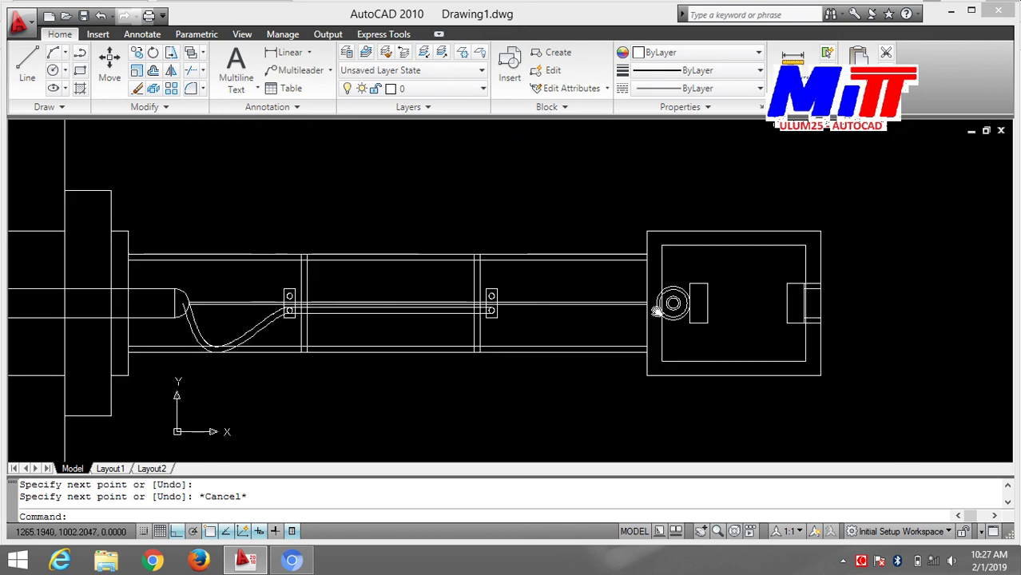
{"action": "scroll", "coordinate": [656, 309], "scroll_direction": "up", "scroll_amount": 3}
{"action": "middle_click_drag", "start_coordinate": [471, 349], "coordinate": [593, 322]}
{"action": "scroll", "coordinate": [593, 322], "scroll_direction": "up", "scroll_amount": 1}
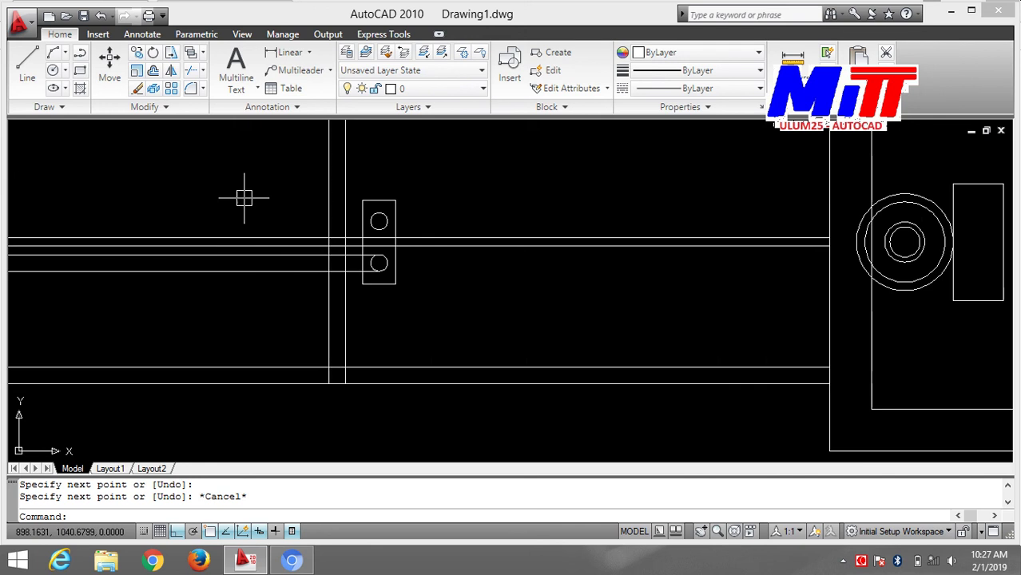
- Start a spline at the lower circle's centre, then cancel the unfinished attempt
{"action": "type", "text": "SP"}
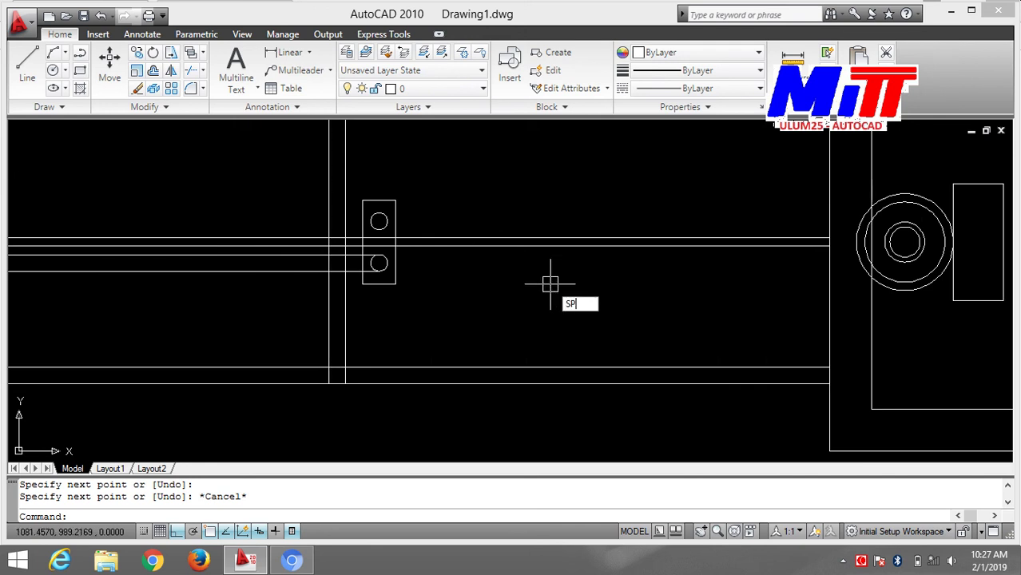
{"action": "type", "text": "L"}
{"action": "key", "text": "Return"}
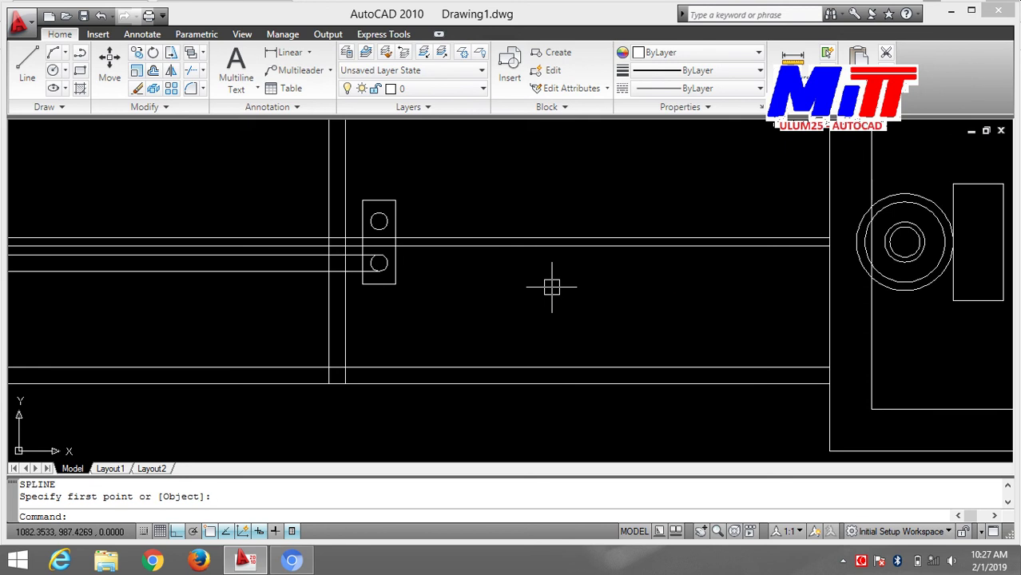
{"action": "key", "text": "Escape"}
{"action": "type", "text": "SPL"}
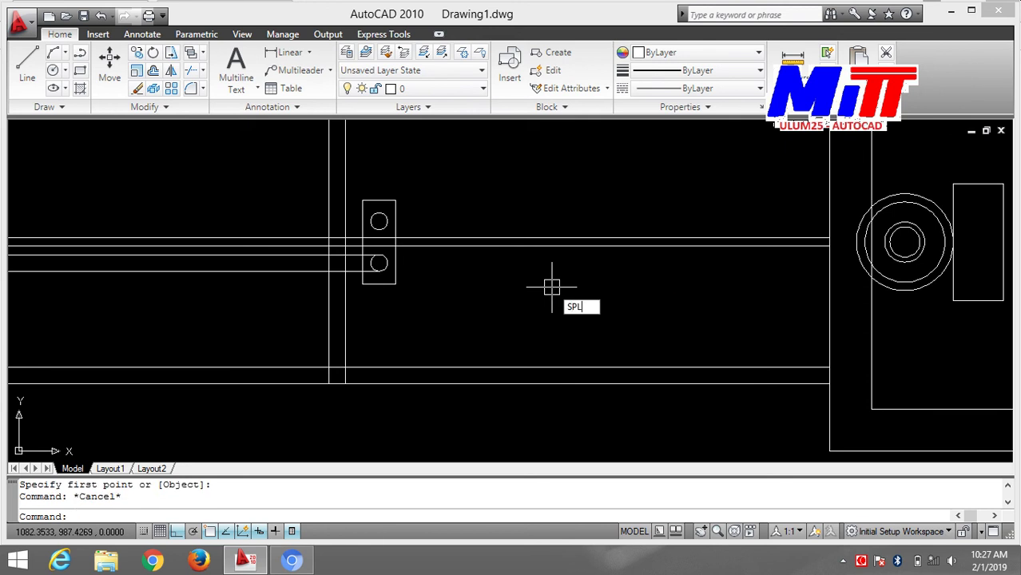
{"action": "key", "text": "Return"}
{"action": "scroll", "coordinate": [551, 286], "scroll_direction": "up", "scroll_amount": 1}
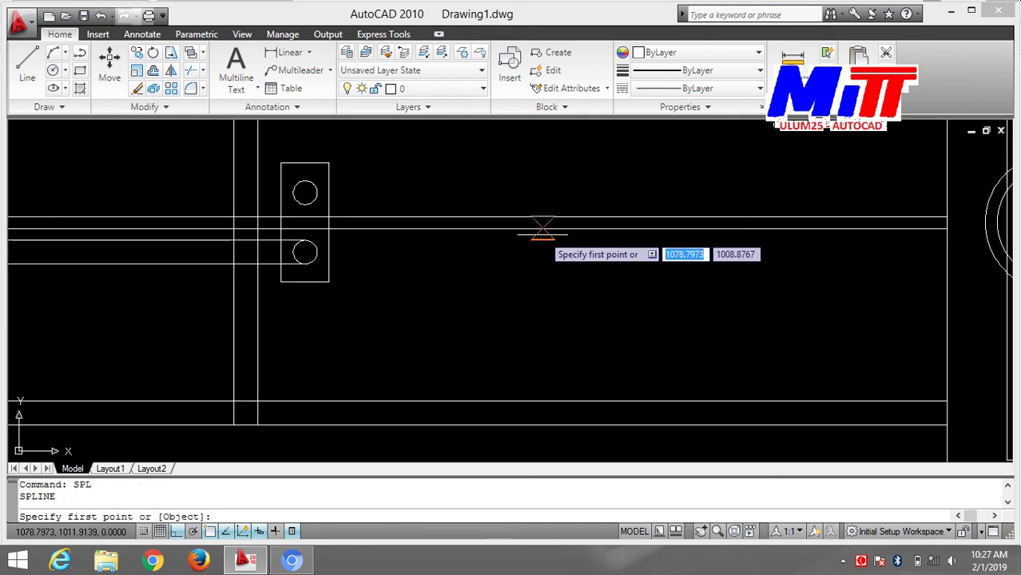
{"action": "left_click", "coordinate": [305, 252]}
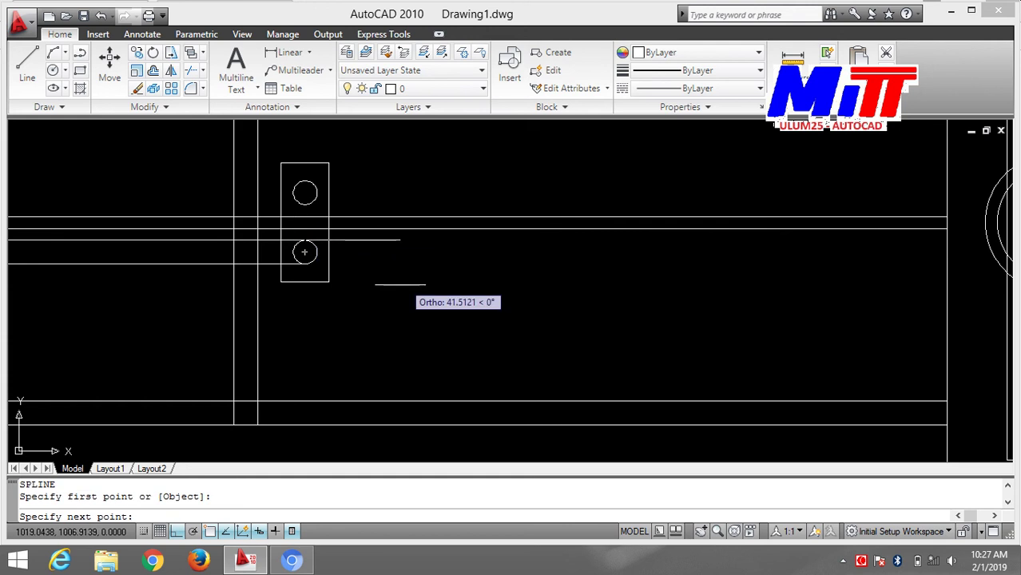
{"action": "left_click", "coordinate": [371, 276]}
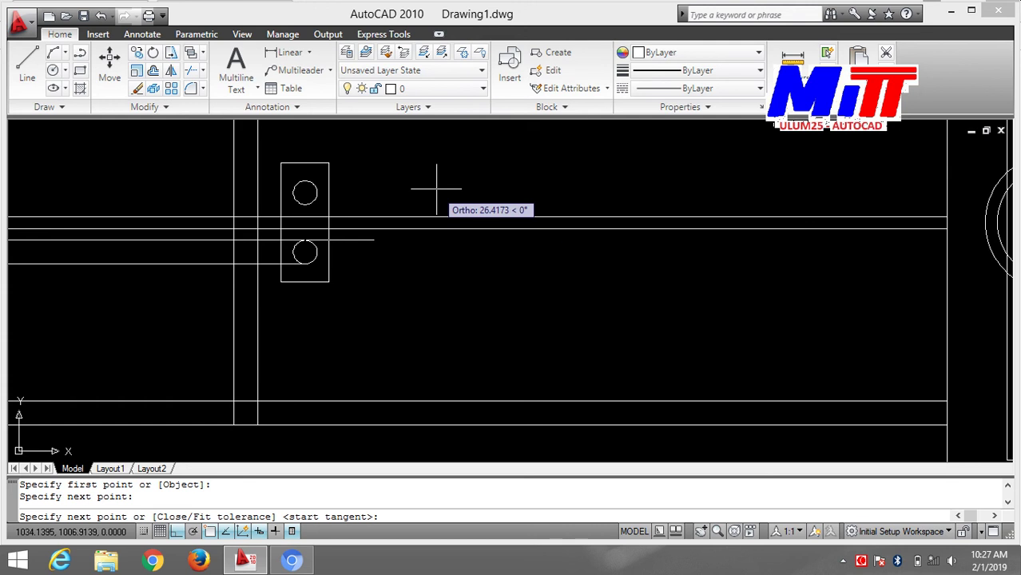
{"action": "key", "text": "Escape"}
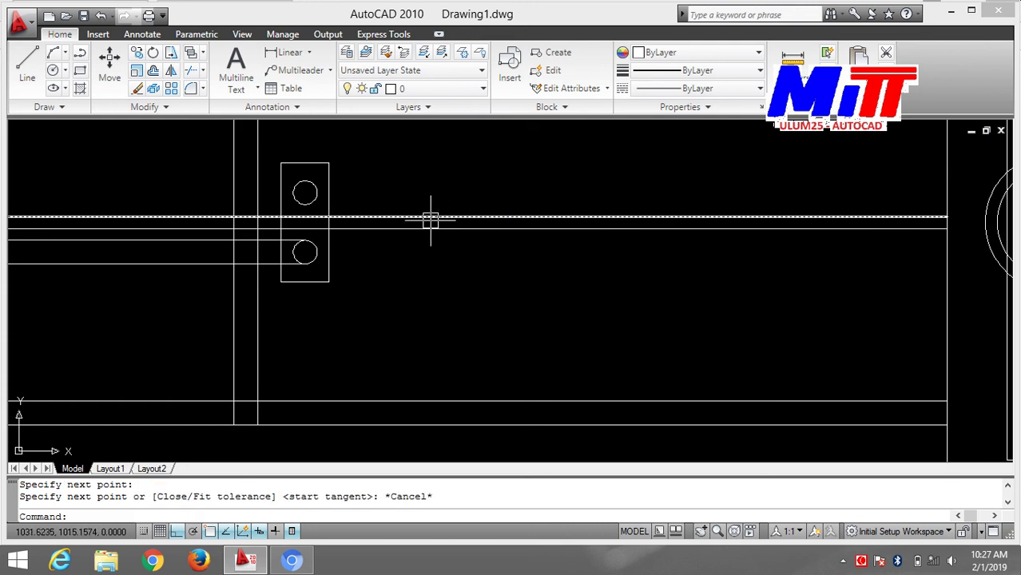
- With Ortho off, draw a spline from the lower circle, dipping, peaking at the top line, ending below the rails
{"action": "type", "text": "SPL"}
{"action": "key", "text": "Return"}
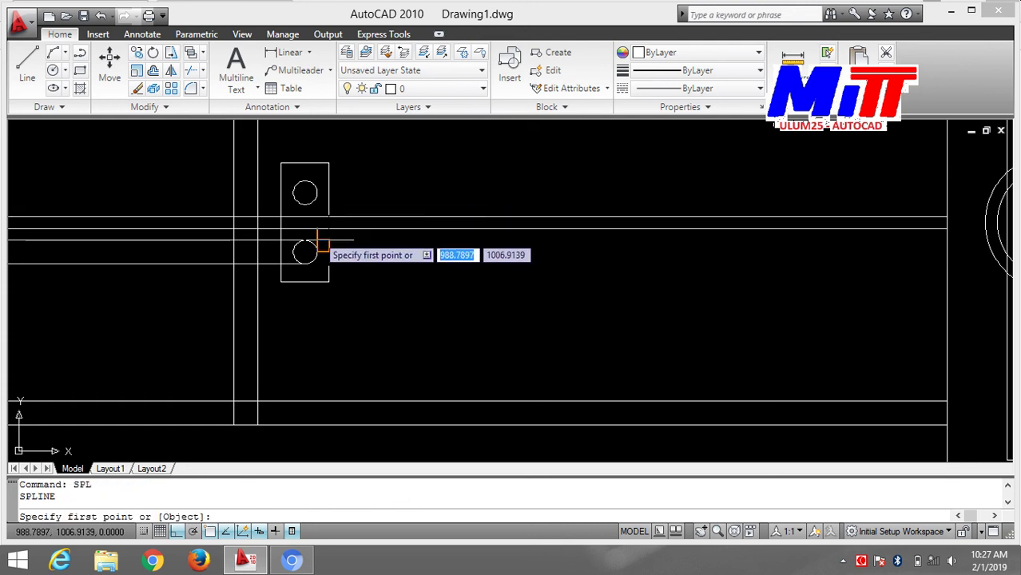
{"action": "left_click", "coordinate": [304, 239]}
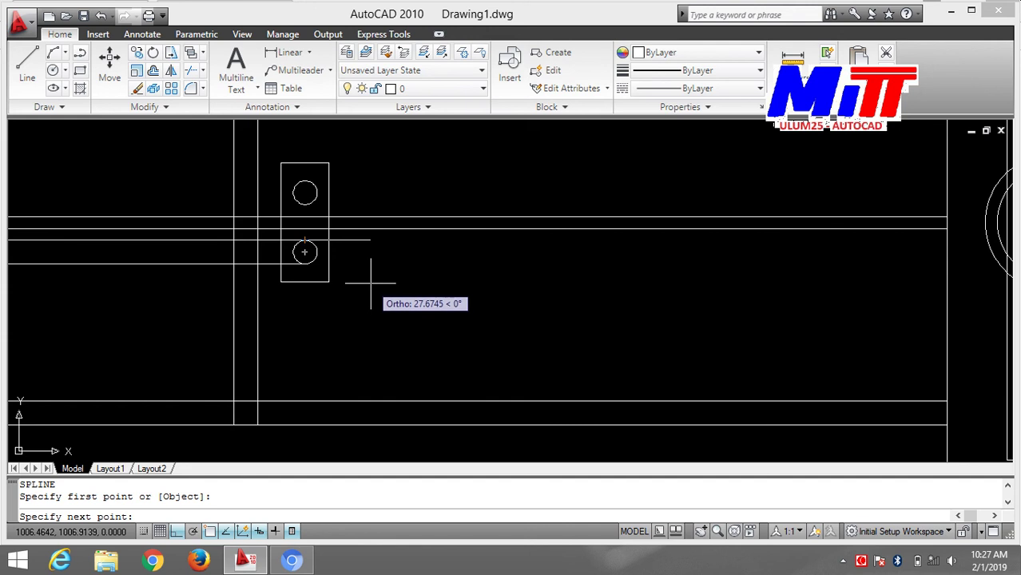
{"action": "key", "text": "F8"}
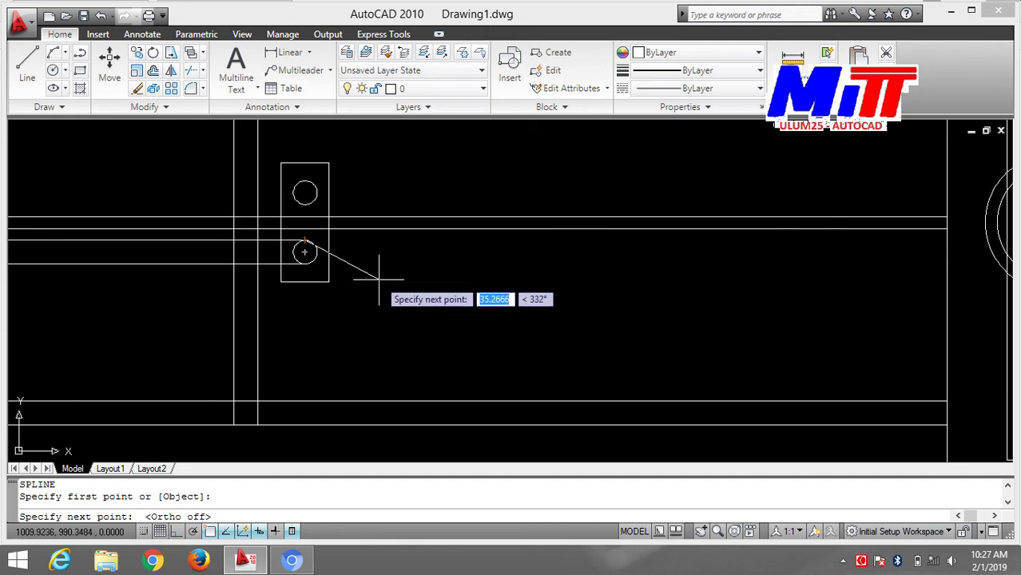
{"action": "left_click", "coordinate": [373, 281]}
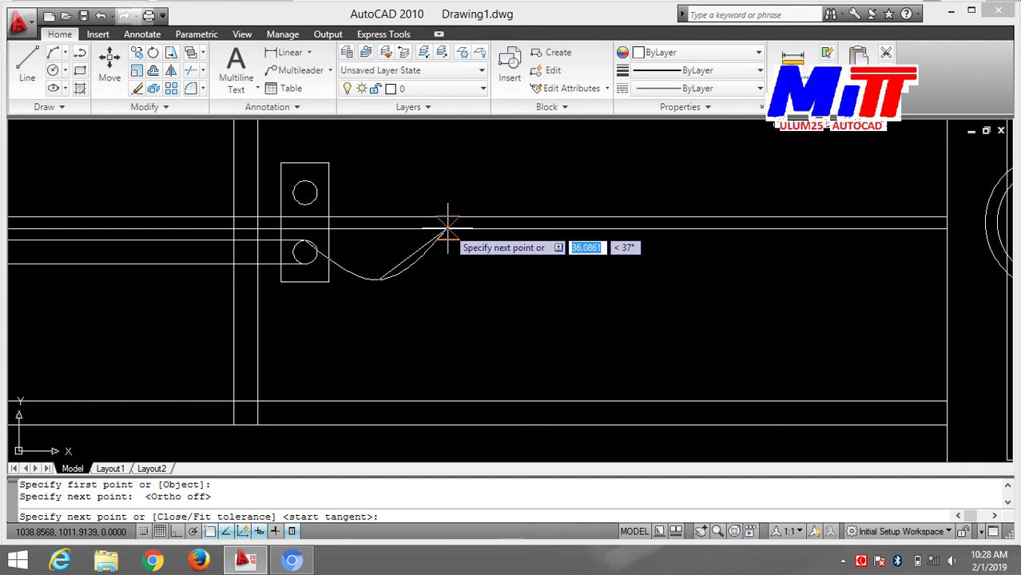
{"action": "left_click", "coordinate": [446, 232]}
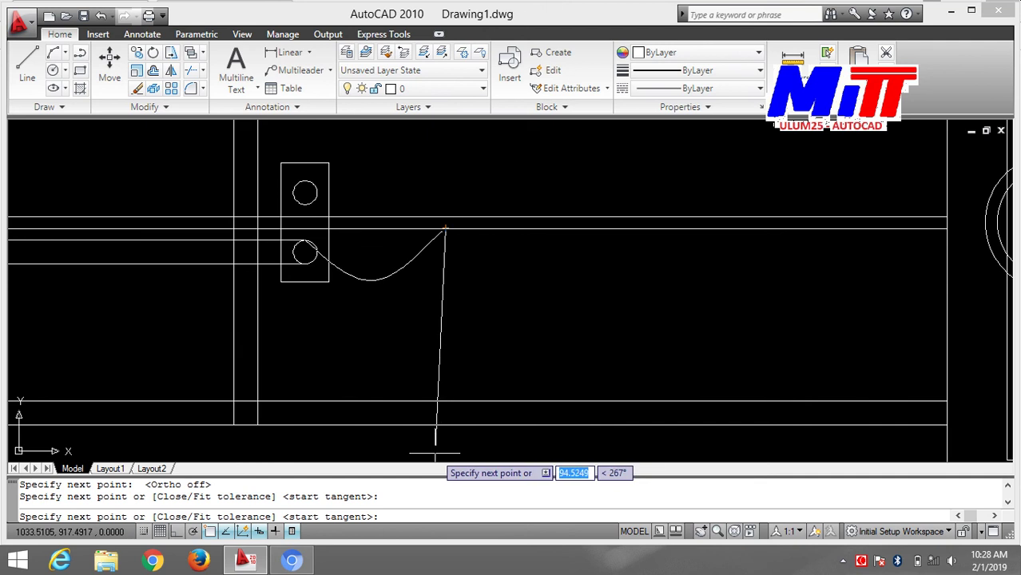
{"action": "middle_click_drag", "start_coordinate": [448, 462], "coordinate": [455, 383]}
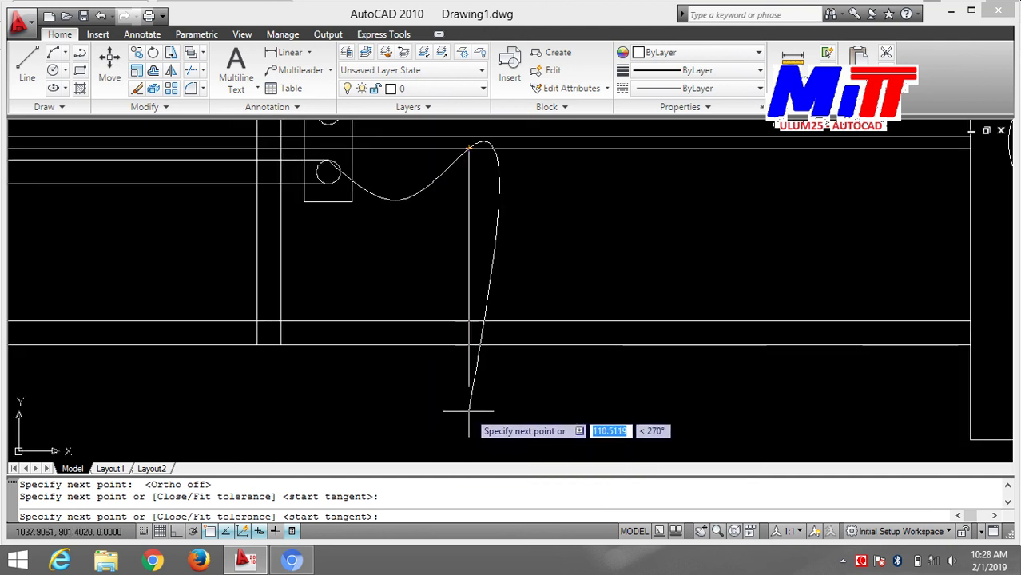
{"action": "left_click", "coordinate": [469, 412]}
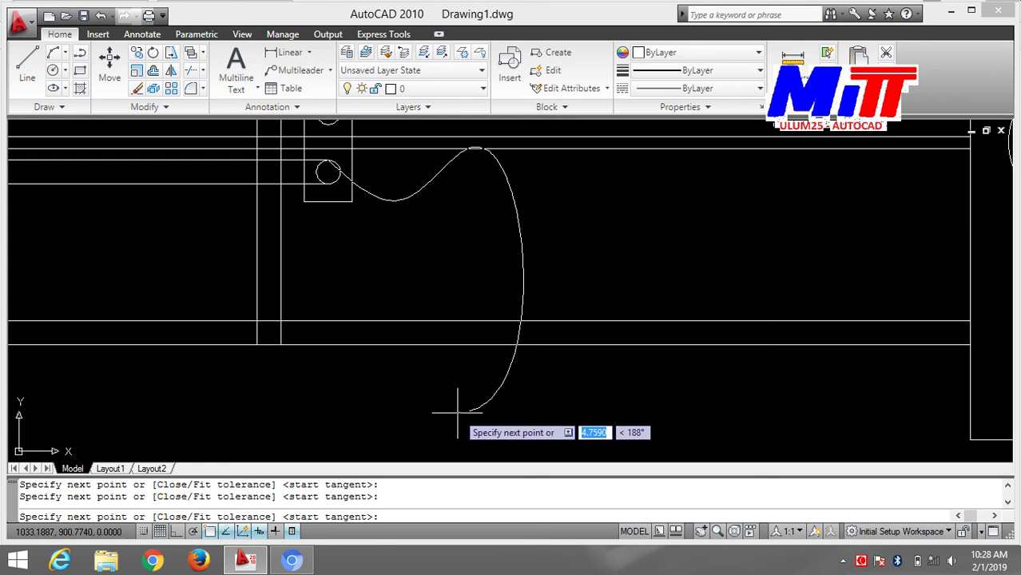
{"action": "key", "text": "Return"}
{"action": "key", "text": "Return"}
{"action": "key", "text": "Return"}
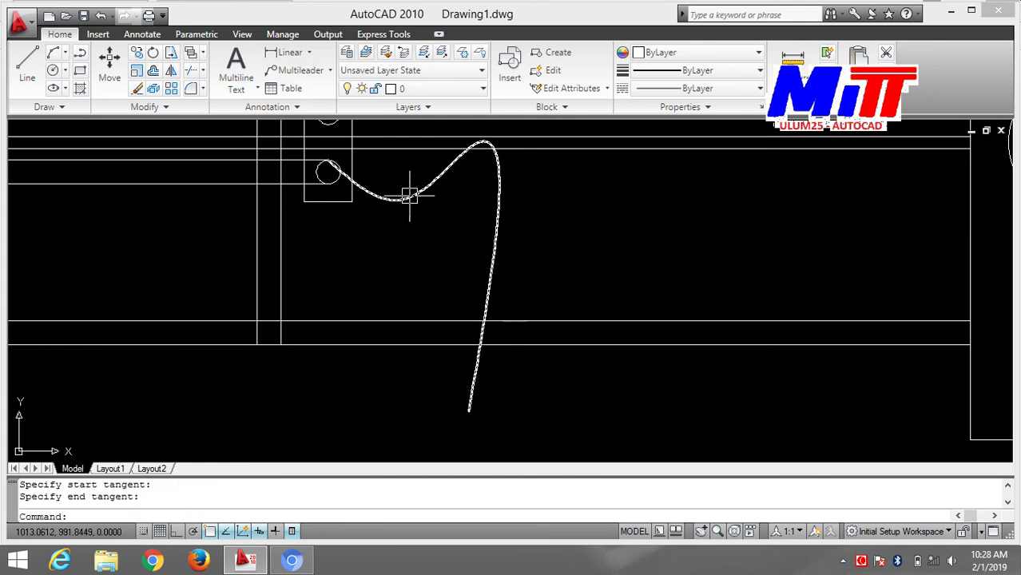
- Offset the new curved pipe spline by 10 to create its parallel copy
{"action": "type", "text": "o"}
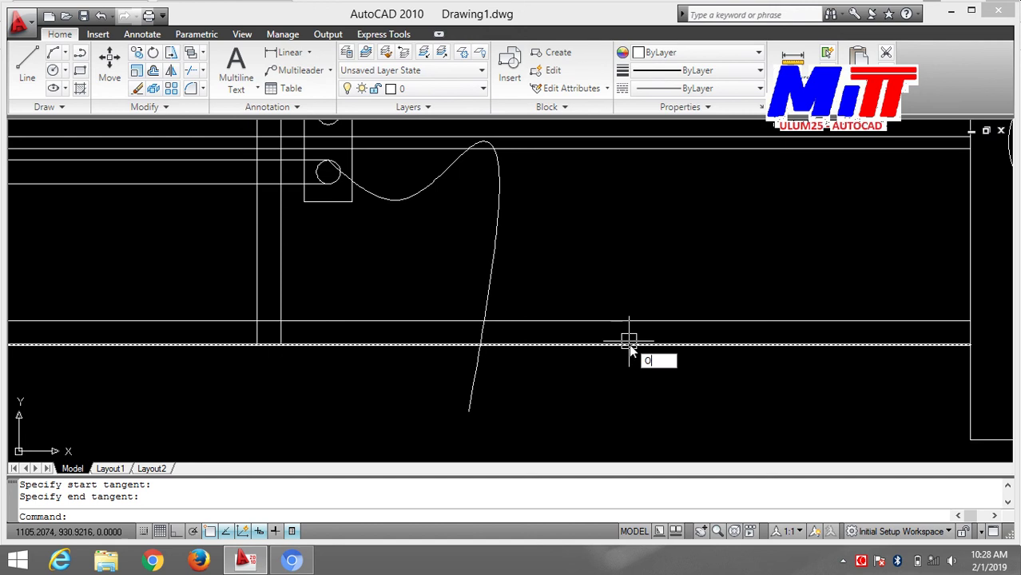
{"action": "key", "text": "Return"}
{"action": "type", "text": "10"}
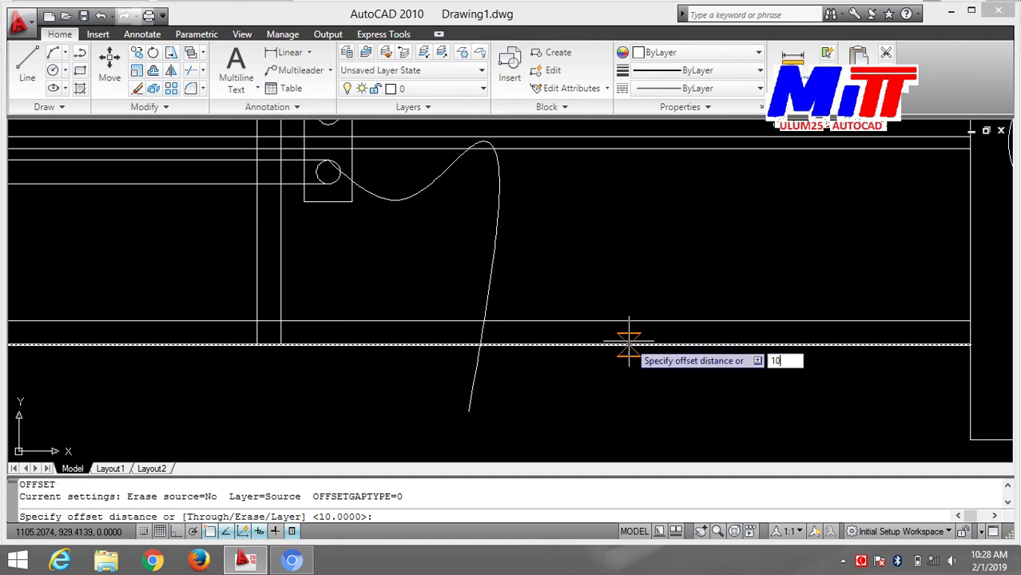
{"action": "key", "text": "Return"}
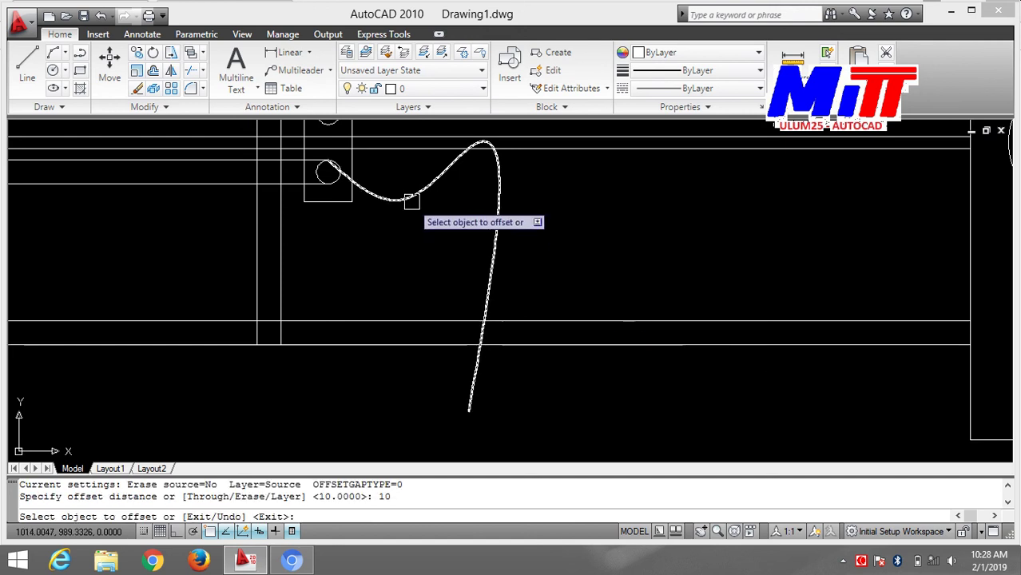
{"action": "left_click", "coordinate": [411, 205]}
{"action": "left_click", "coordinate": [424, 228]}
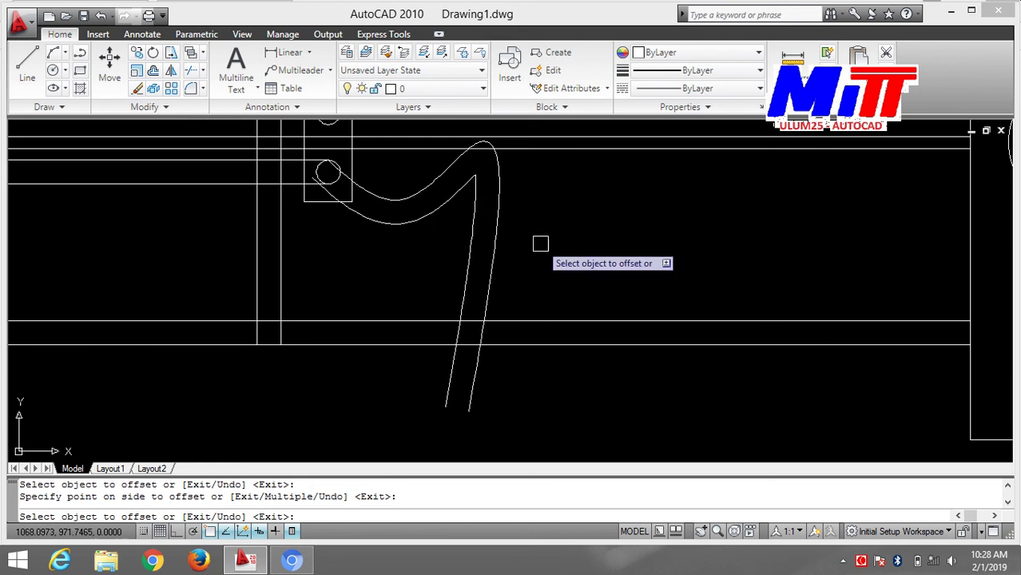
{"action": "middle_click_drag", "start_coordinate": [535, 250], "coordinate": [441, 216]}
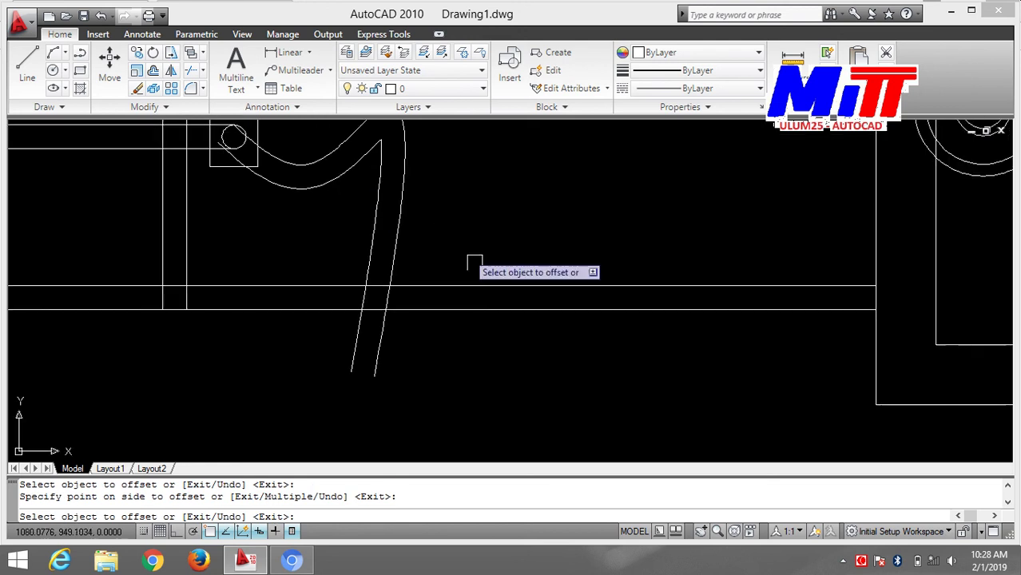
{"action": "key", "text": "Escape"}
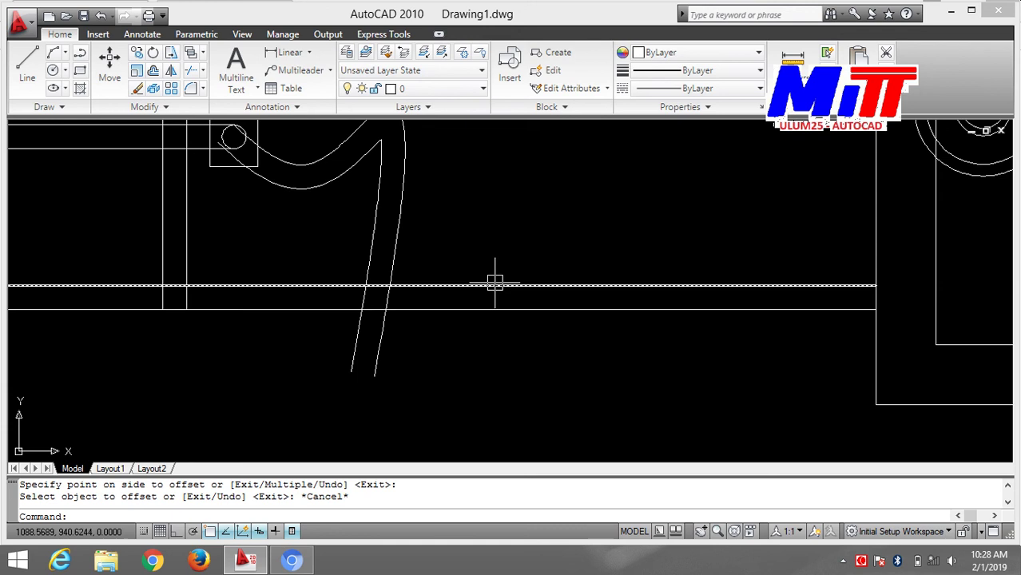
{"action": "type", "text": "SPL"}
- Draw a spline from the first pipe's lower end, through a low dip, up to the housing rectangle's corner
{"action": "key", "text": "Return"}
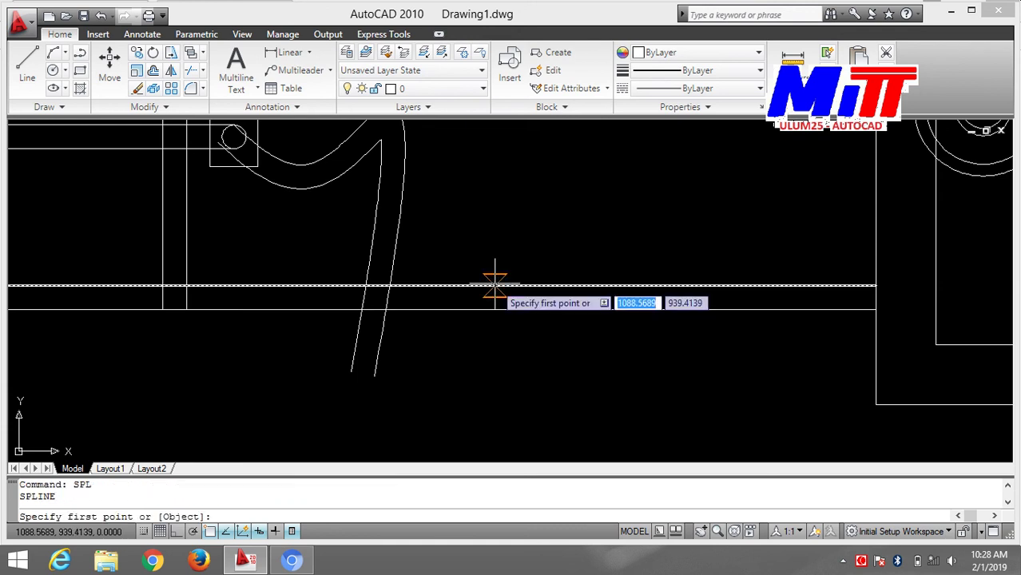
{"action": "left_click", "coordinate": [374, 375]}
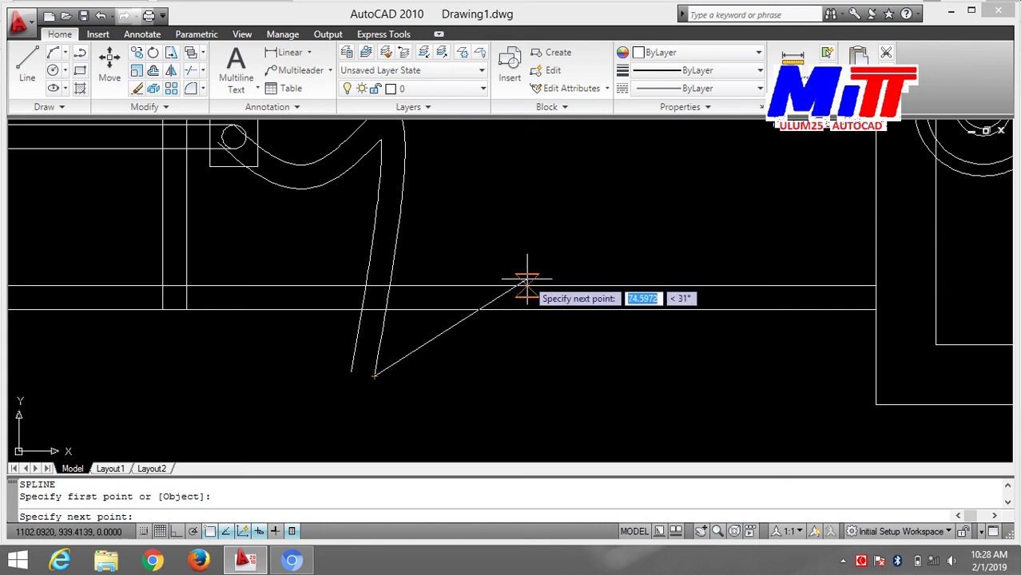
{"action": "left_click", "coordinate": [523, 284]}
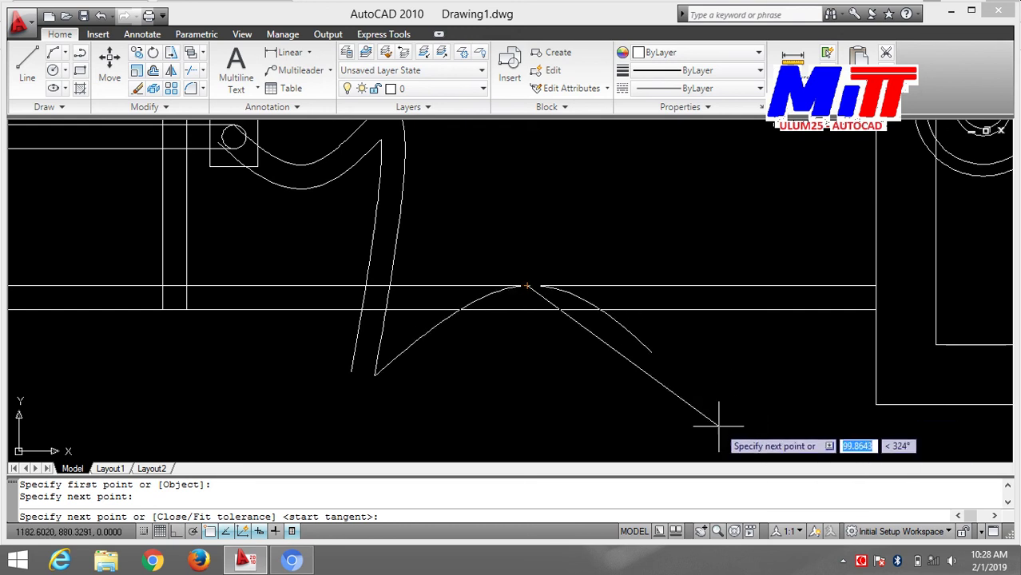
{"action": "middle_click_drag", "start_coordinate": [668, 423], "coordinate": [639, 330]}
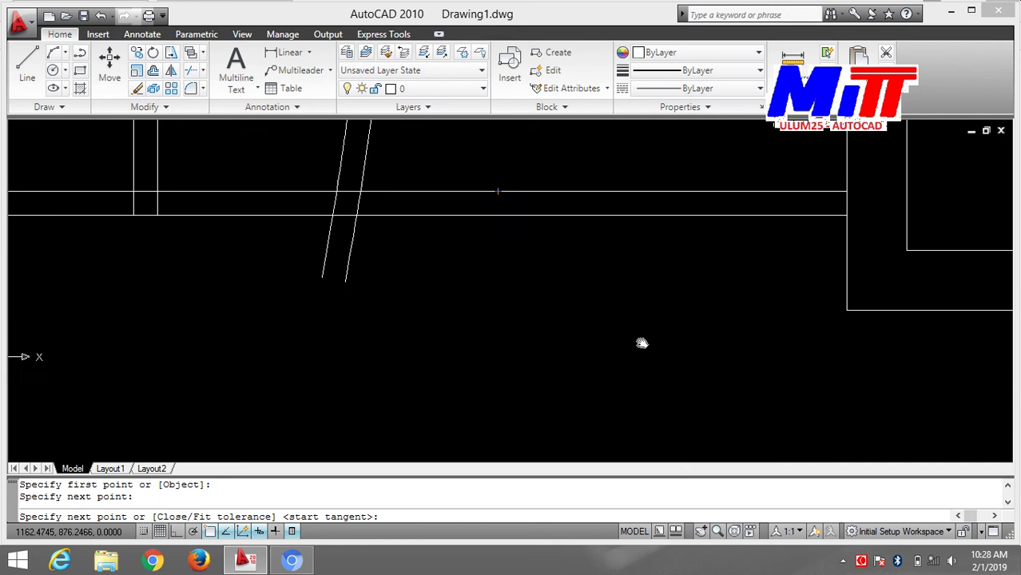
{"action": "left_click", "coordinate": [648, 383]}
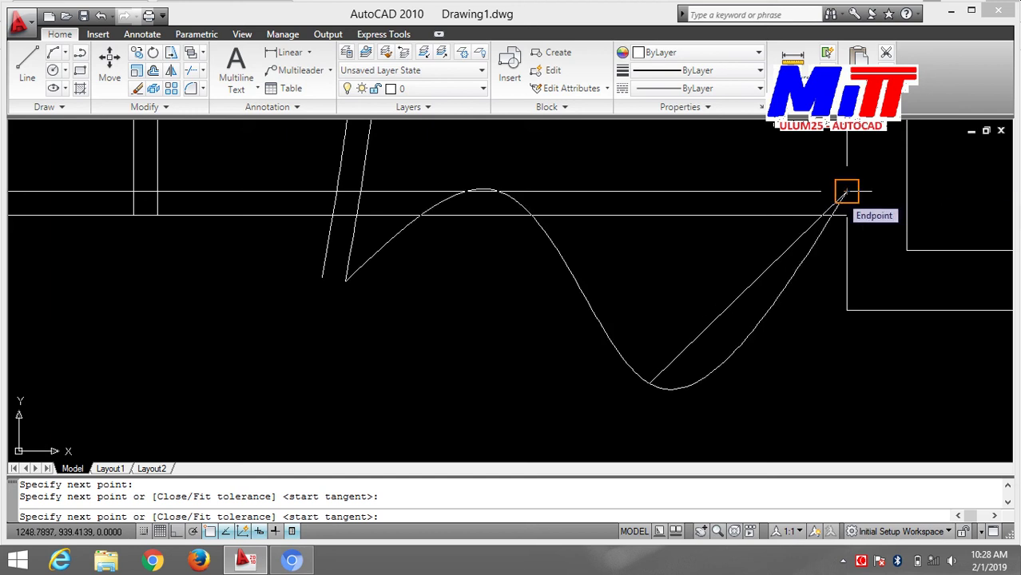
{"action": "left_click", "coordinate": [845, 192]}
{"action": "key", "text": "Return"}
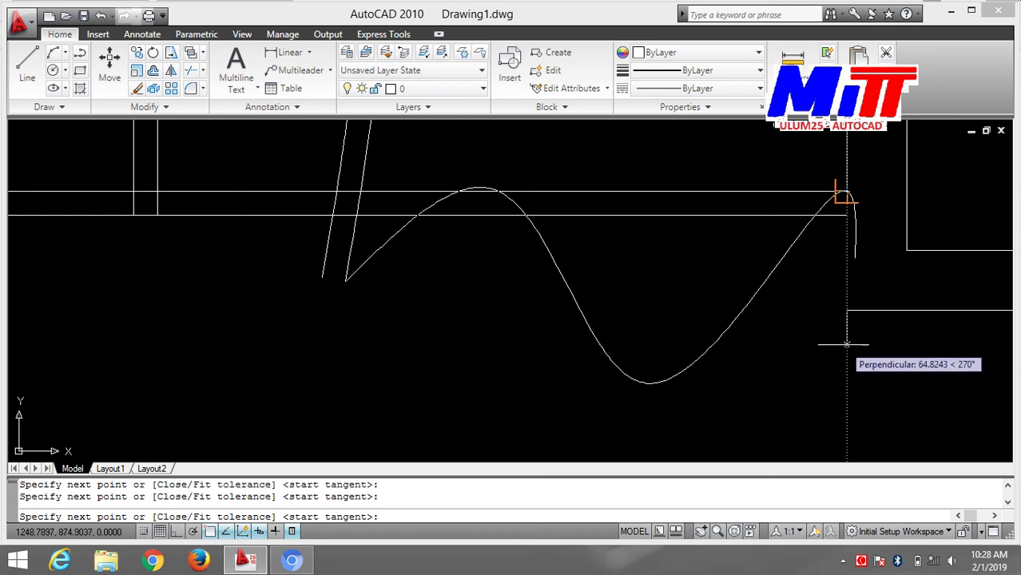
{"action": "key", "text": "Return"}
{"action": "key", "text": "Return"}
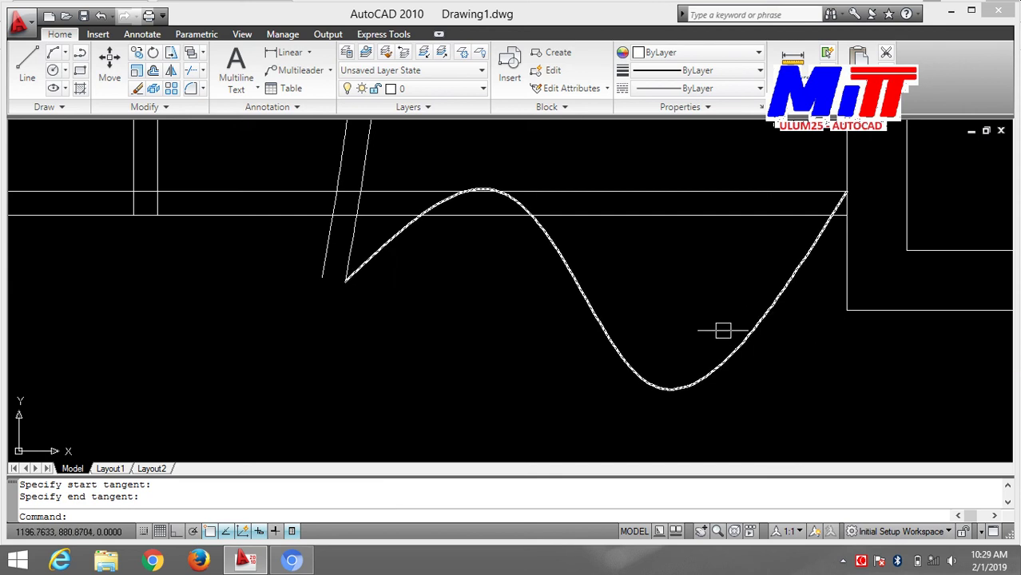
{"action": "type", "text": "o"}
{"action": "key", "text": "Return"}
{"action": "type", "text": "1"}
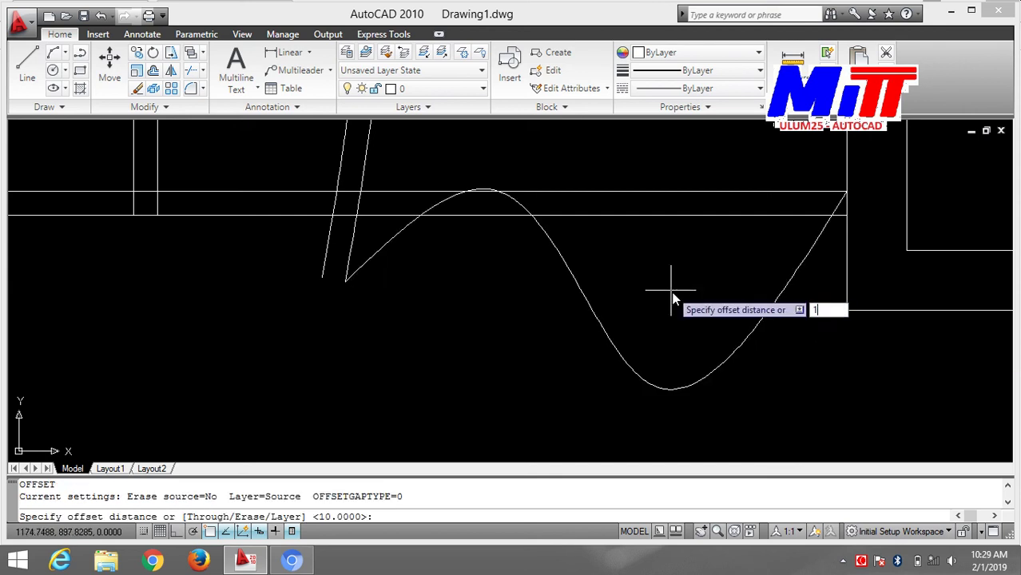
- Offset the new S-shaped spline by 10 to double-line the second pipe
{"action": "type", "text": "0"}
{"action": "key", "text": "Return"}
{"action": "left_click", "coordinate": [558, 262]}
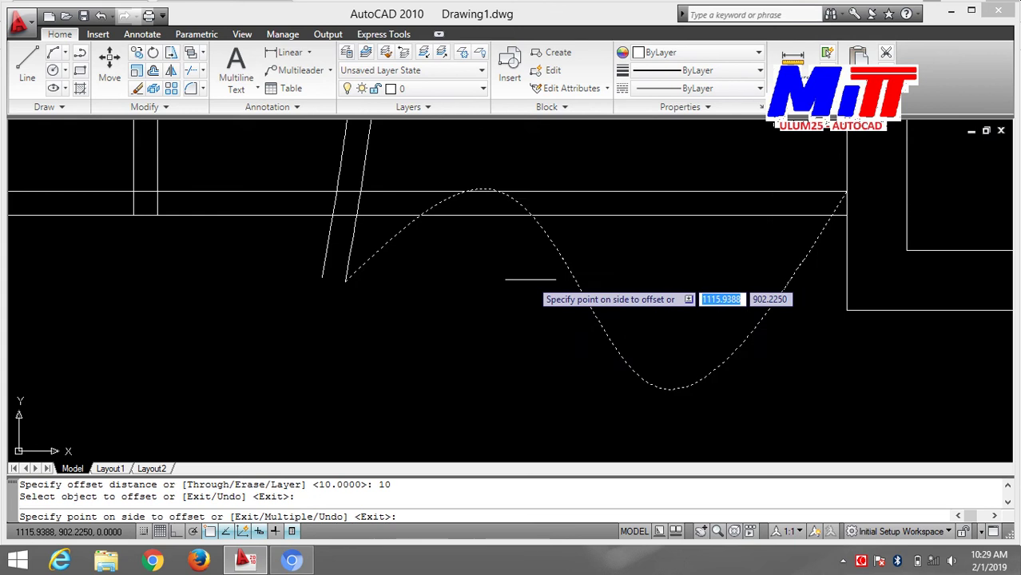
{"action": "left_click", "coordinate": [530, 279]}
{"action": "mouse_move", "coordinate": [439, 316]}
{"action": "middle_mouse_down"}
{"action": "mouse_move", "coordinate": [630, 340]}
{"action": "mouse_move", "coordinate": [768, 342]}
{"action": "middle_mouse_up"}
{"action": "key", "text": "Escape"}
{"action": "type", "text": "SPL"}
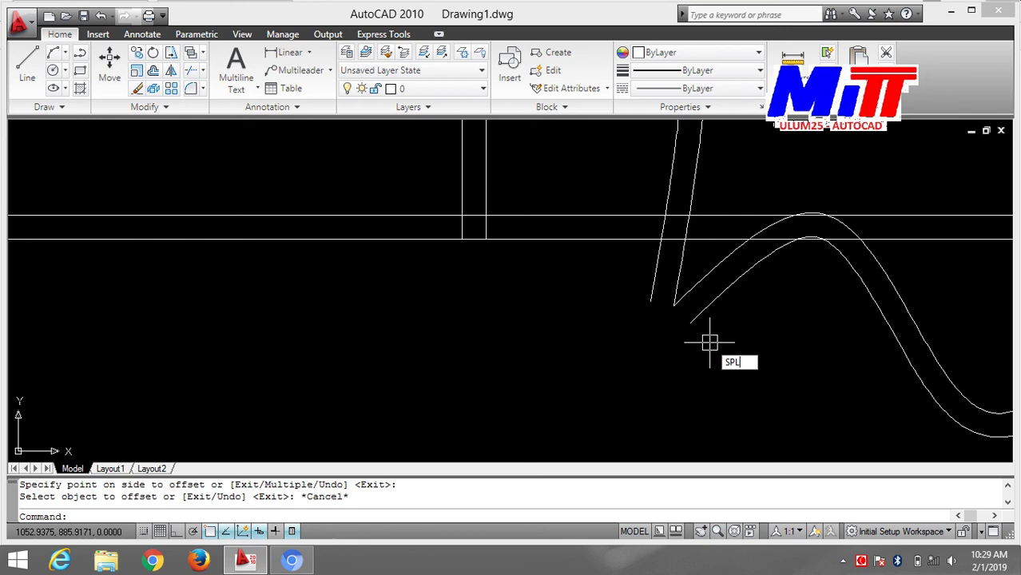
- Draw a short spline joining the first pipe's outer line to the second pipe's inner line, rounding the bend
{"action": "key", "text": "Return"}
{"action": "left_click", "coordinate": [651, 302]}
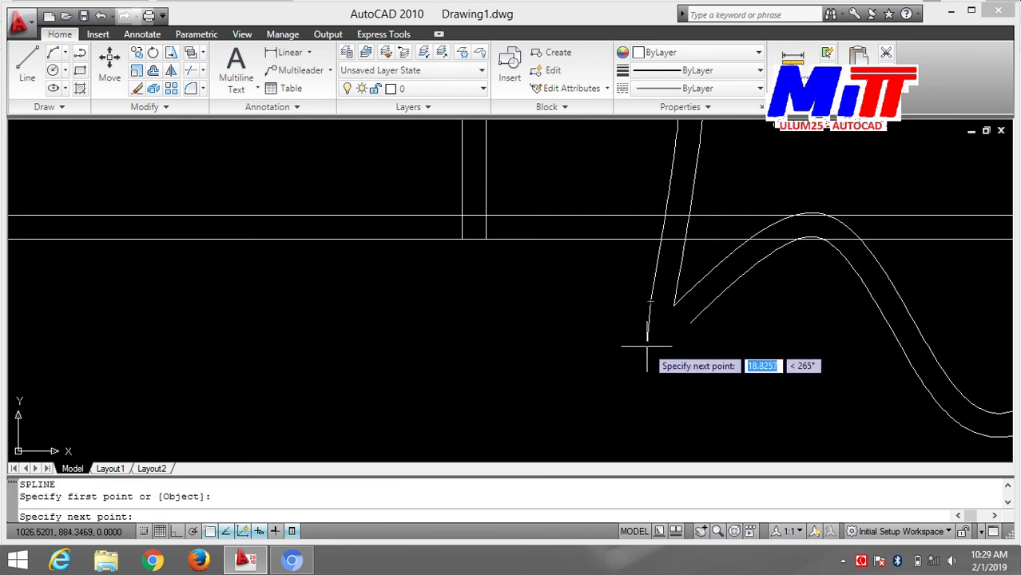
{"action": "left_click", "coordinate": [640, 373]}
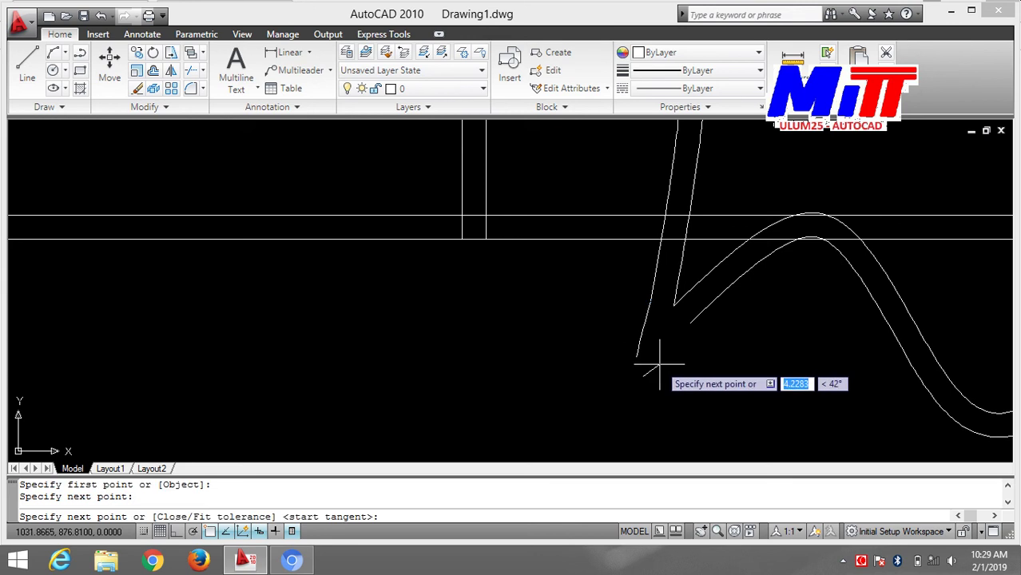
{"action": "left_click", "coordinate": [690, 323]}
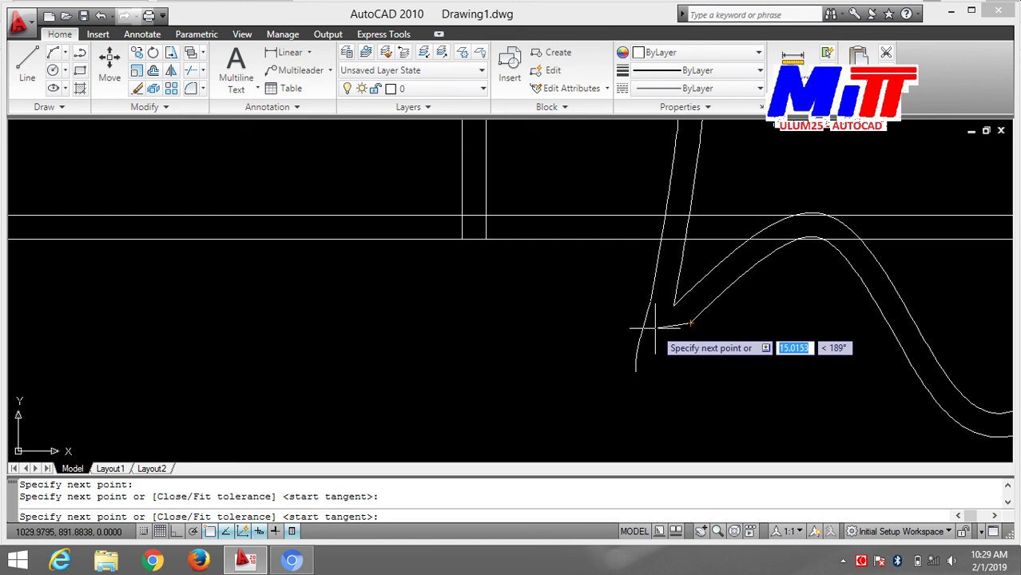
{"action": "left_click", "coordinate": [700, 314]}
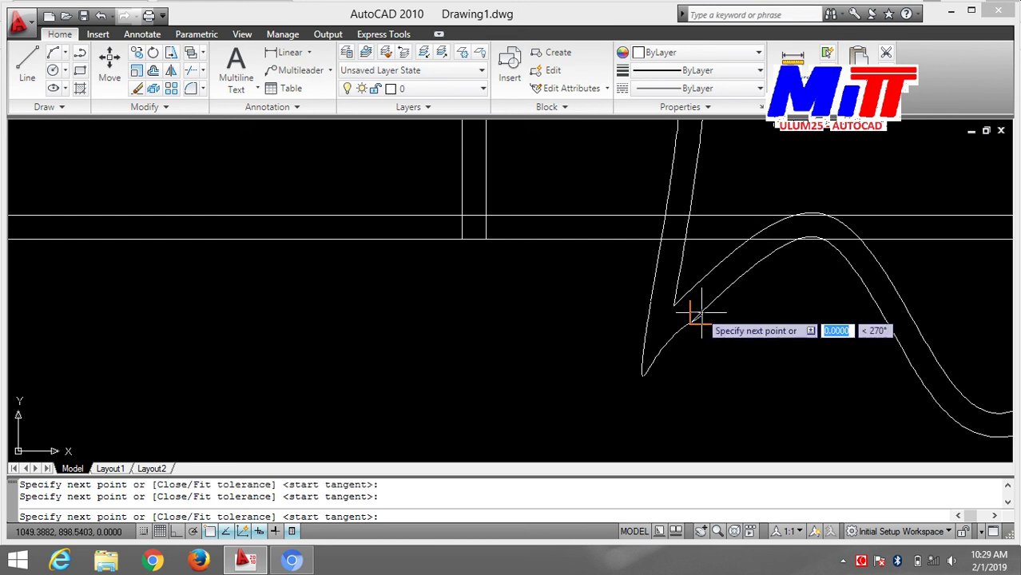
{"action": "key", "text": "Return"}
{"action": "key", "text": "Return"}
{"action": "key", "text": "Return"}
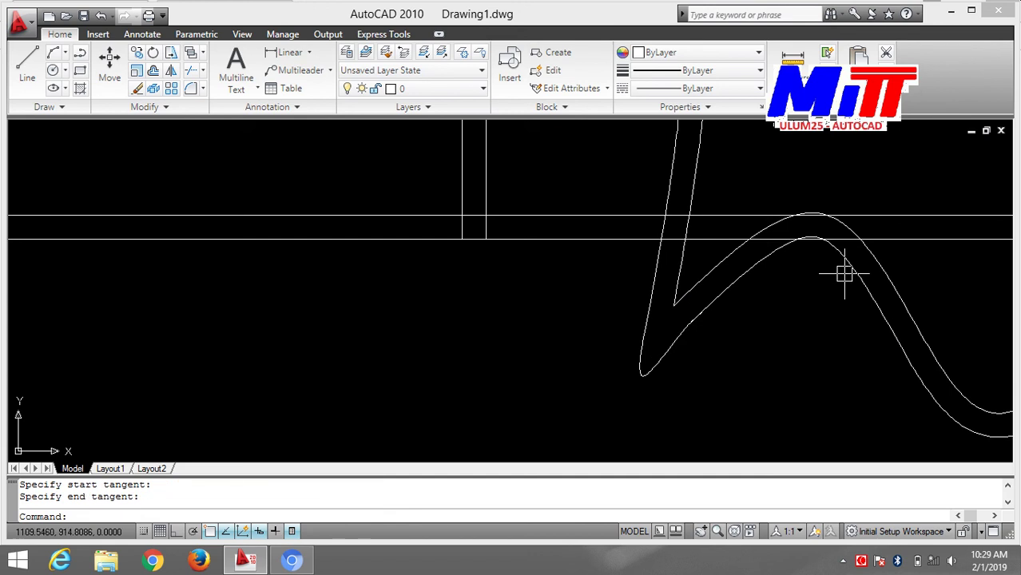
{"action": "scroll", "coordinate": [751, 355], "scroll_direction": "down", "scroll_amount": 3}
{"action": "middle_click_drag", "start_coordinate": [750, 356], "coordinate": [599, 353]}
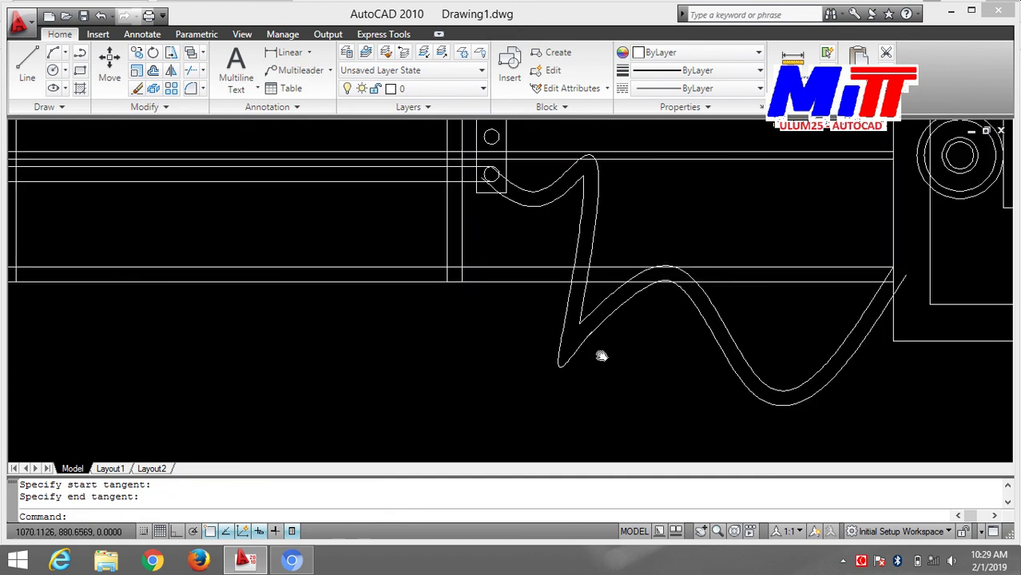
{"action": "scroll", "coordinate": [553, 342], "scroll_direction": "down", "scroll_amount": 1}
{"action": "scroll", "coordinate": [554, 341], "scroll_direction": "up", "scroll_amount": 2}
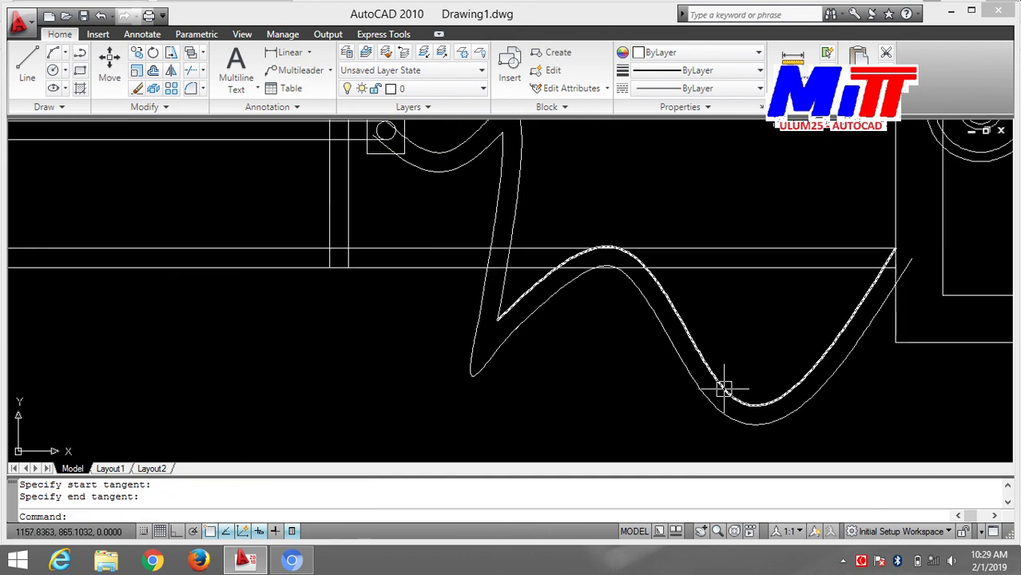
{"action": "type", "text": "TR"}
- Trim the pipe line's overshoot at the housing and two pieces of horizontal line between the pipe edges
{"action": "key", "text": "Return"}
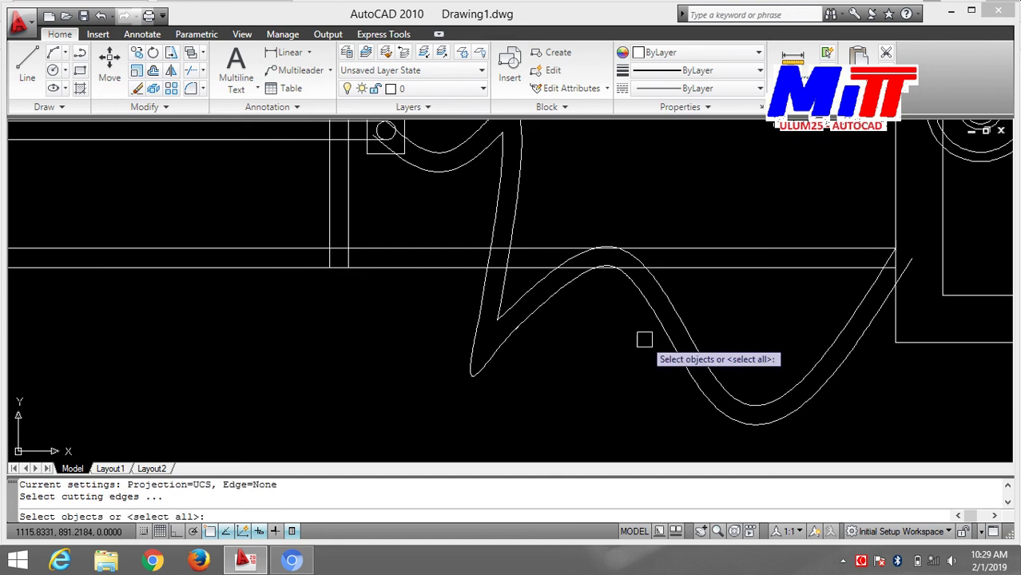
{"action": "key", "text": "Return"}
{"action": "left_click", "coordinate": [911, 264]}
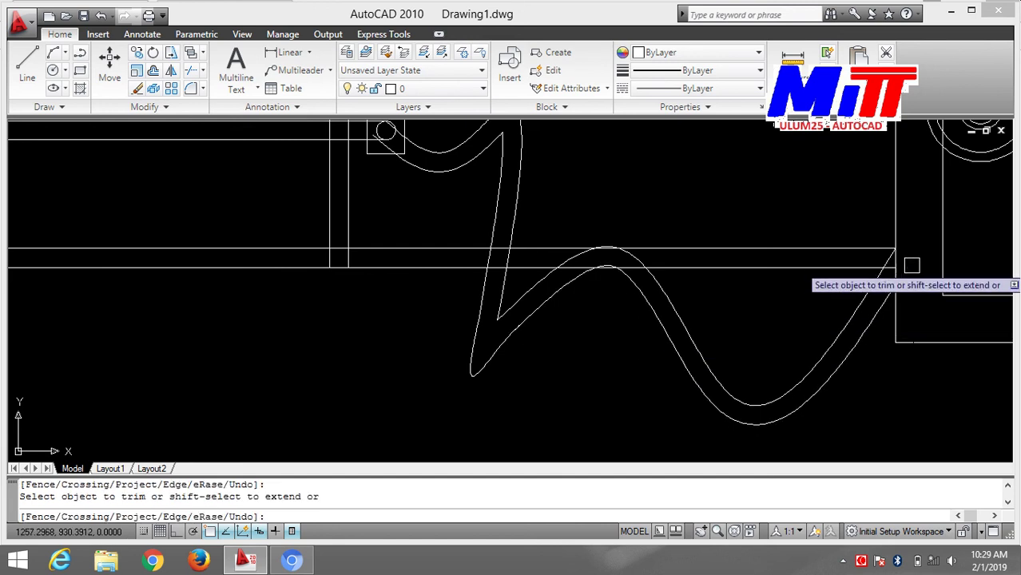
{"action": "scroll", "coordinate": [911, 263], "scroll_direction": "up", "scroll_amount": 4}
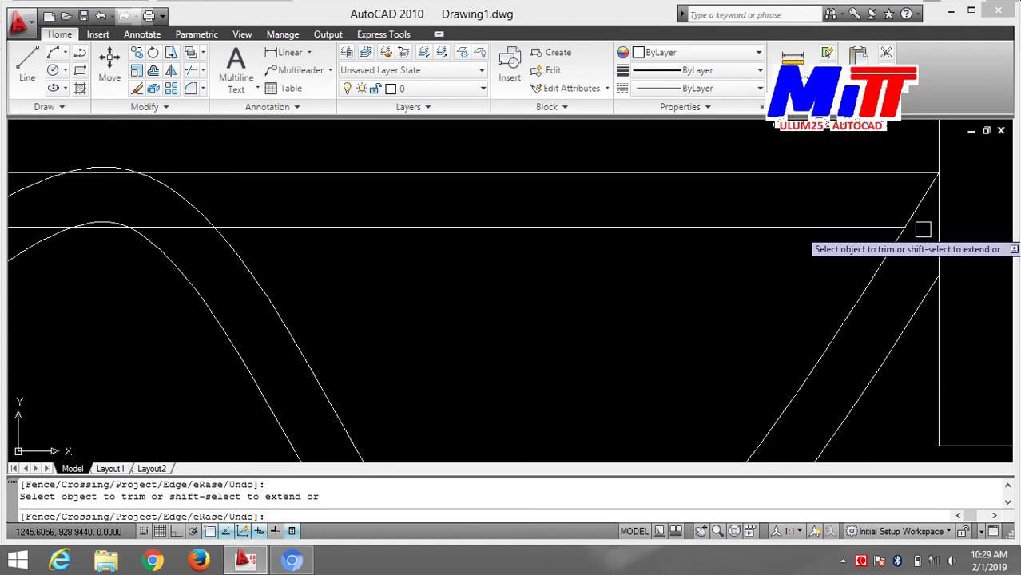
{"action": "scroll", "coordinate": [679, 259], "scroll_direction": "down", "scroll_amount": 5}
{"action": "middle_click_drag", "start_coordinate": [596, 269], "coordinate": [735, 308]}
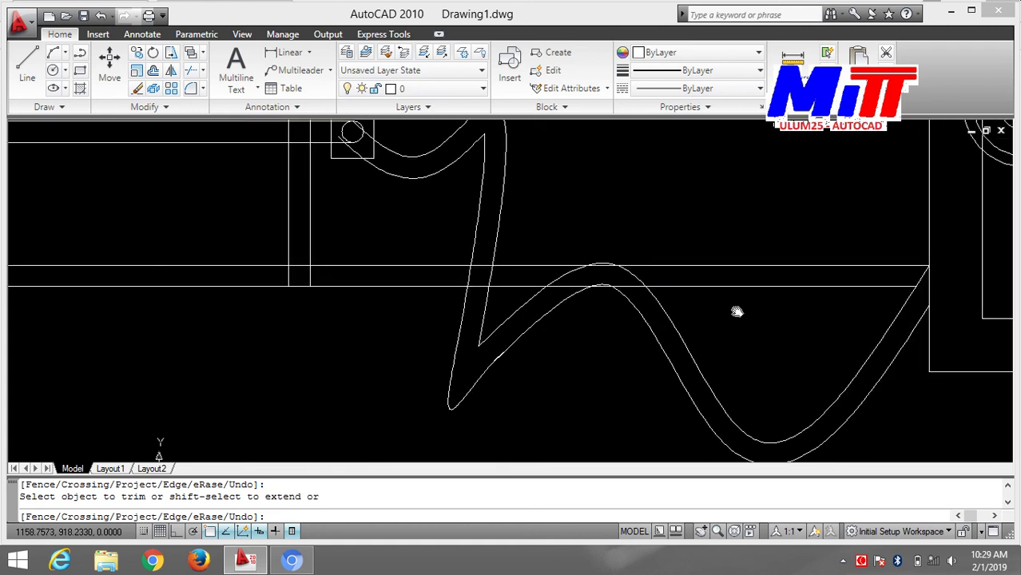
{"action": "scroll", "coordinate": [735, 308], "scroll_direction": "up", "scroll_amount": 4}
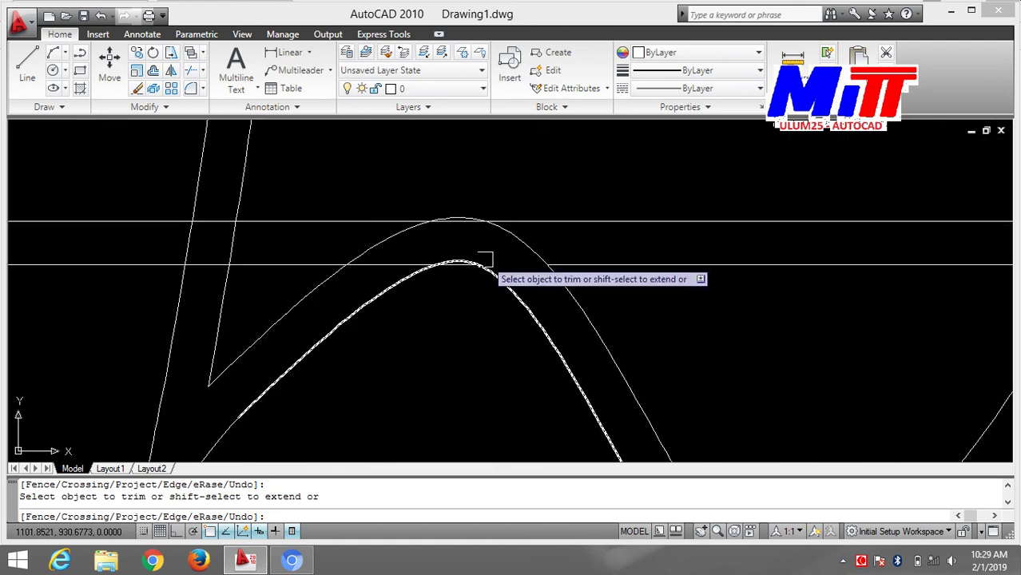
{"action": "scroll", "coordinate": [486, 257], "scroll_direction": "up", "scroll_amount": 3}
{"action": "left_click", "coordinate": [416, 274]}
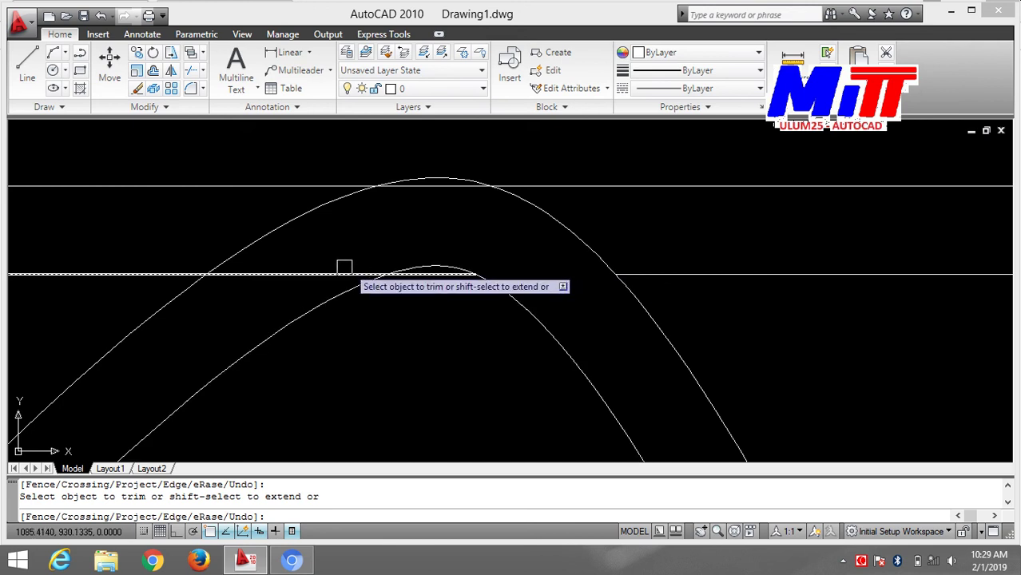
{"action": "left_click", "coordinate": [330, 272]}
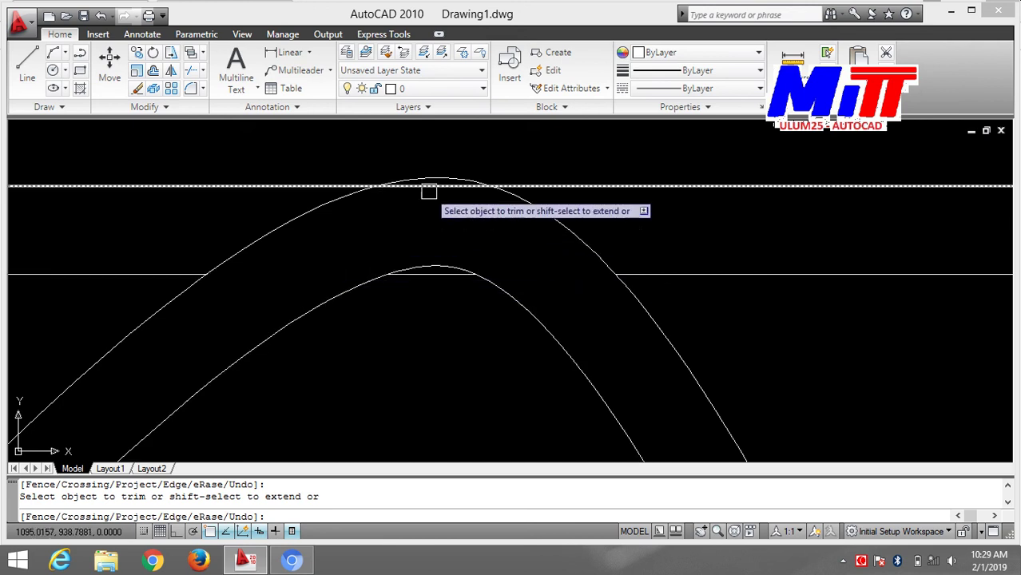
- Pan and zoom along the trimmed pipes to inspect the brackets, rounded cap, lower loop and shaft
{"action": "scroll", "coordinate": [240, 263], "scroll_direction": "down", "scroll_amount": 3}
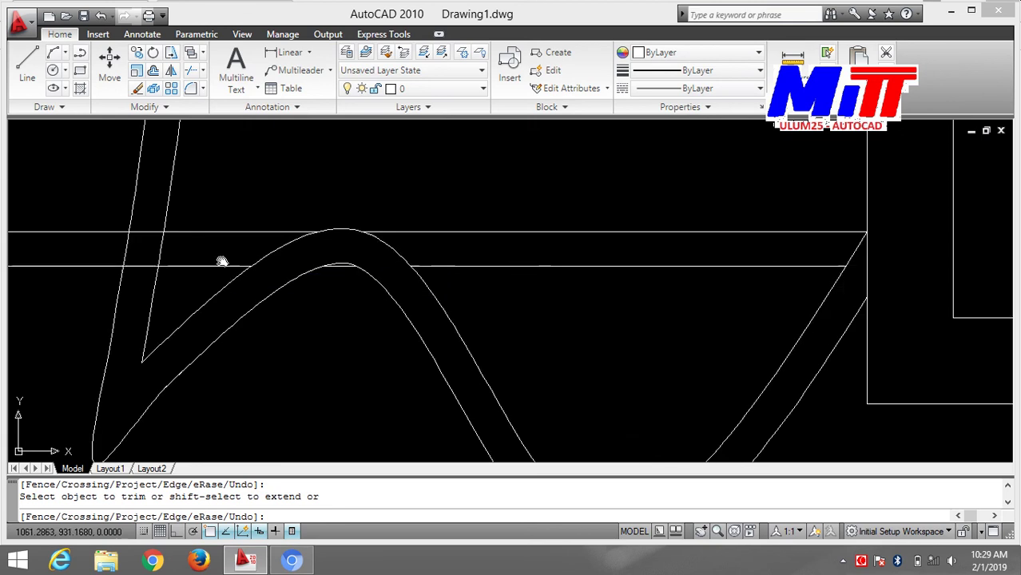
{"action": "mouse_move", "coordinate": [221, 259]}
{"action": "middle_mouse_down"}
{"action": "mouse_move", "coordinate": [408, 262]}
{"action": "mouse_move", "coordinate": [834, 321]}
{"action": "middle_mouse_up"}
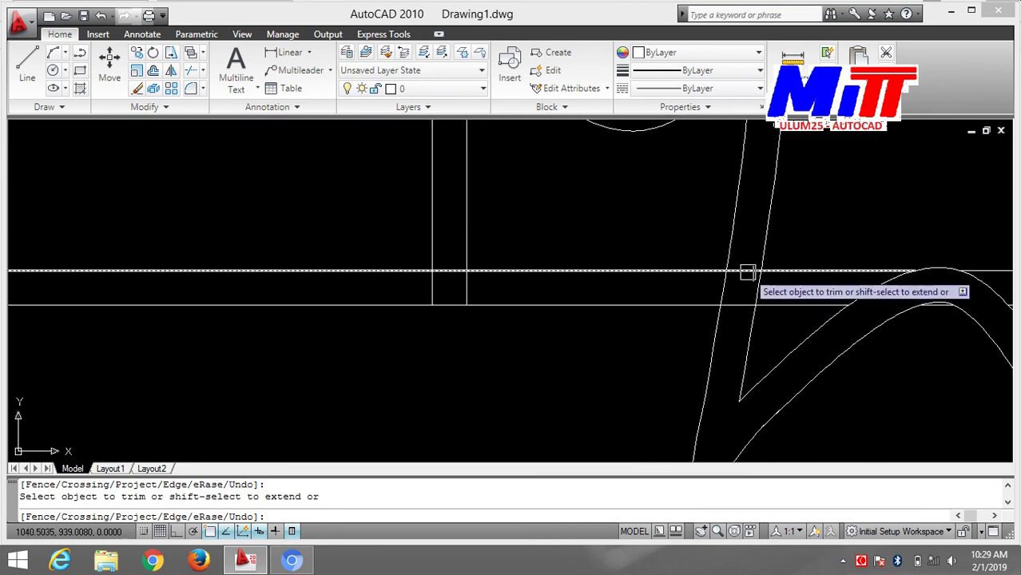
{"action": "scroll", "coordinate": [723, 292], "scroll_direction": "down", "scroll_amount": 4}
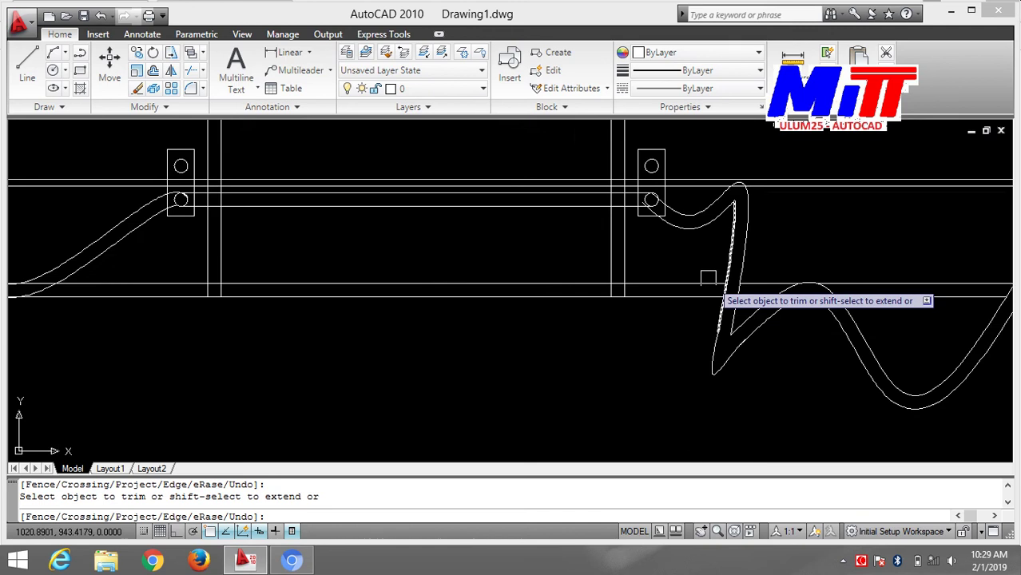
{"action": "scroll", "coordinate": [698, 268], "scroll_direction": "up", "scroll_amount": 3}
{"action": "middle_click_drag", "start_coordinate": [697, 267], "coordinate": [667, 324]}
{"action": "scroll", "coordinate": [668, 324], "scroll_direction": "up", "scroll_amount": 1}
{"action": "scroll", "coordinate": [641, 333], "scroll_direction": "up", "scroll_amount": 2}
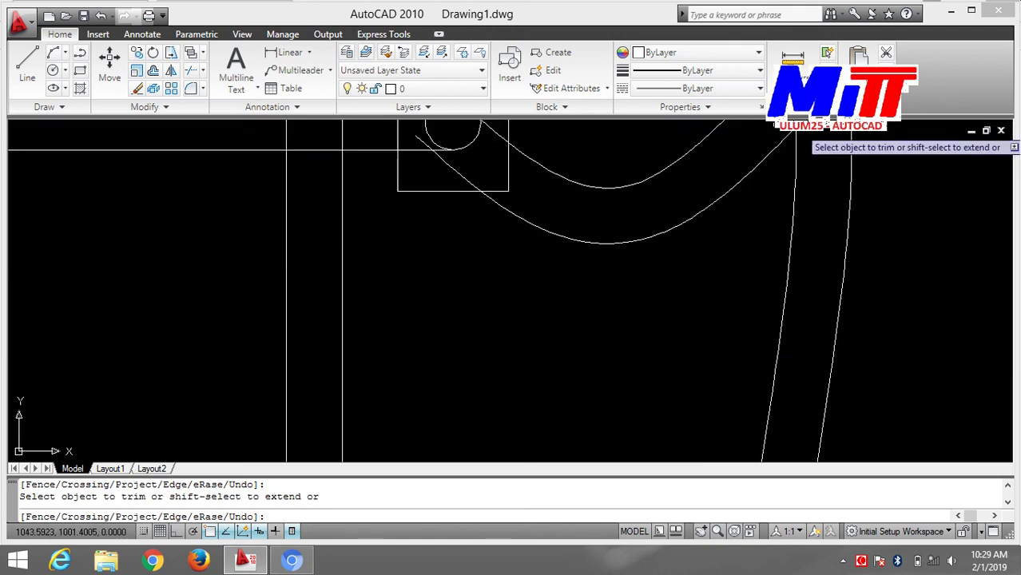
{"action": "middle_click_drag", "start_coordinate": [759, 264], "coordinate": [784, 255]}
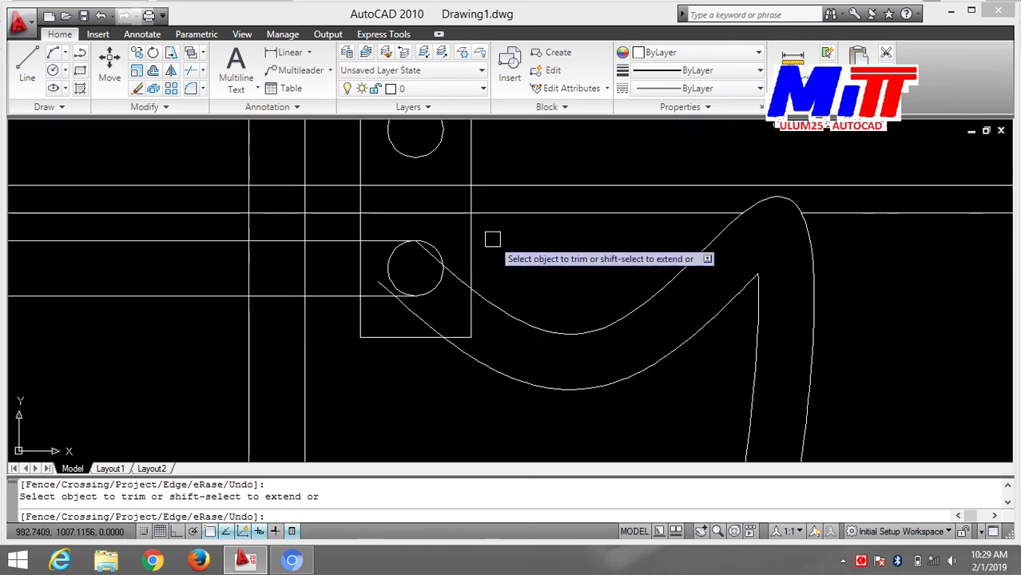
{"action": "middle_click_drag", "start_coordinate": [492, 235], "coordinate": [652, 273]}
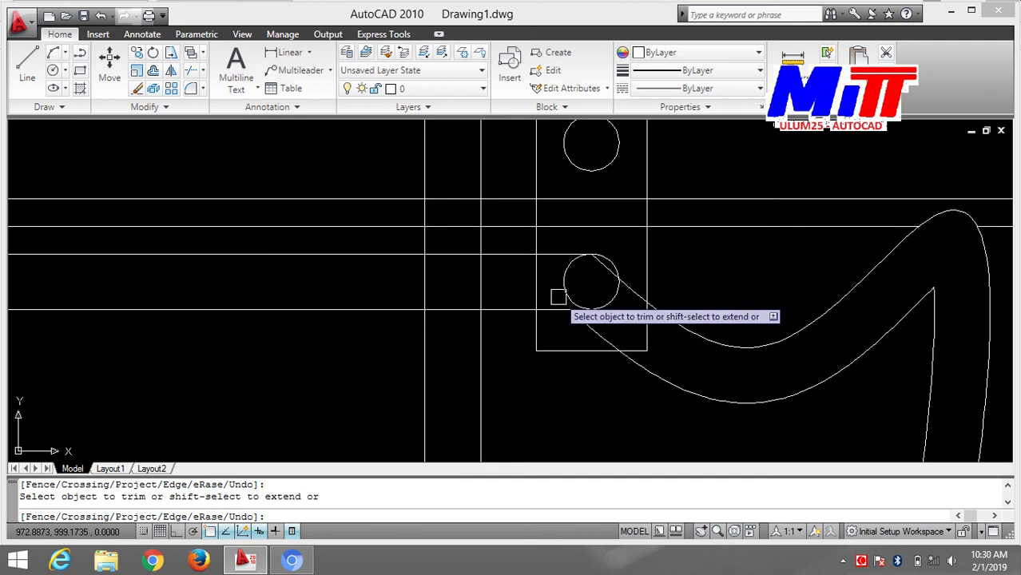
{"action": "scroll", "coordinate": [473, 270], "scroll_direction": "down", "scroll_amount": 4}
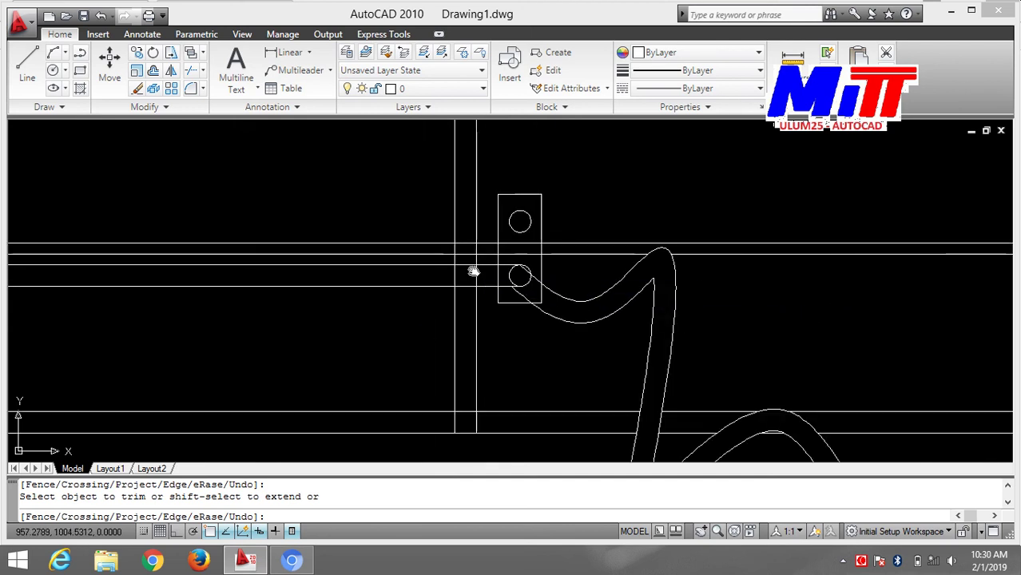
{"action": "middle_click_drag", "start_coordinate": [471, 272], "coordinate": [984, 257]}
{"action": "scroll", "coordinate": [538, 258], "scroll_direction": "up", "scroll_amount": 2}
{"action": "scroll", "coordinate": [493, 260], "scroll_direction": "down", "scroll_amount": 2}
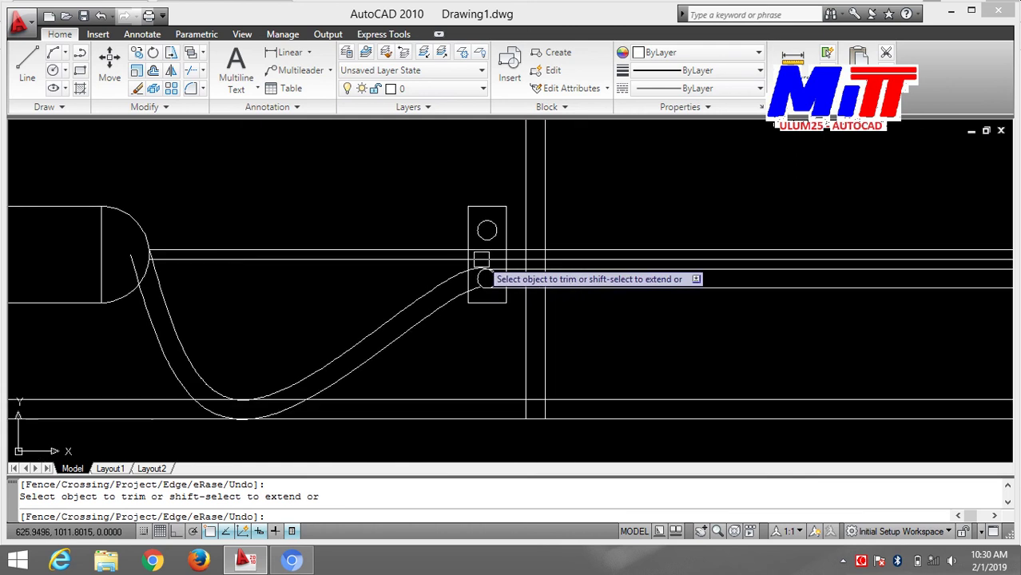
{"action": "middle_click_drag", "start_coordinate": [108, 255], "coordinate": [452, 251]}
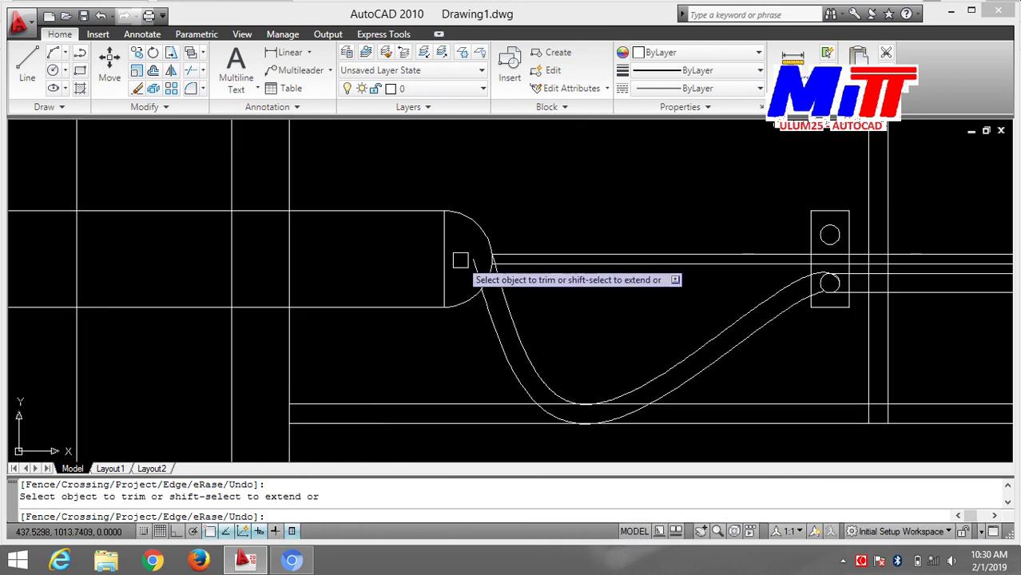
{"action": "scroll", "coordinate": [516, 262], "scroll_direction": "up", "scroll_amount": 6}
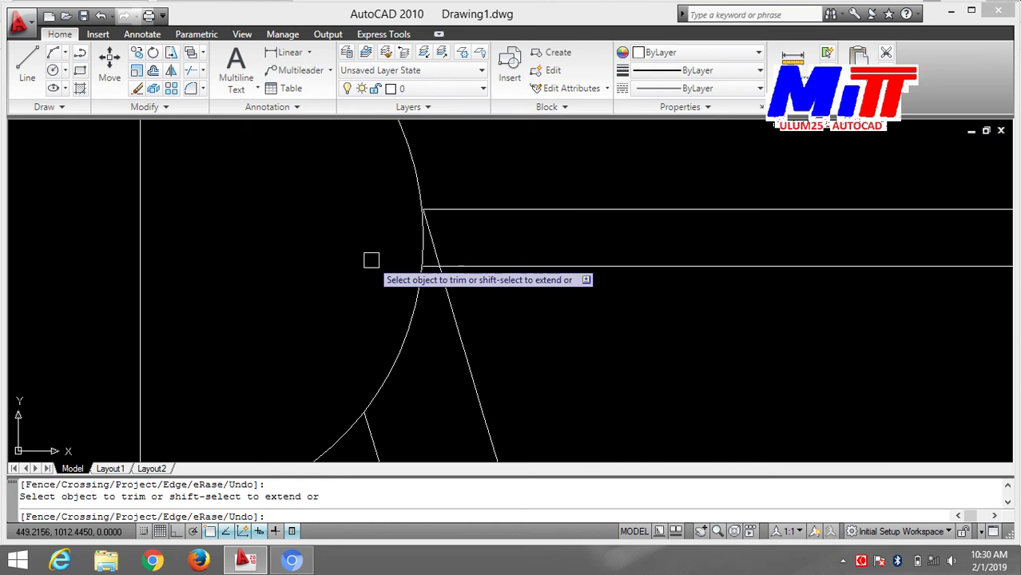
{"action": "scroll", "coordinate": [448, 272], "scroll_direction": "down", "scroll_amount": 3}
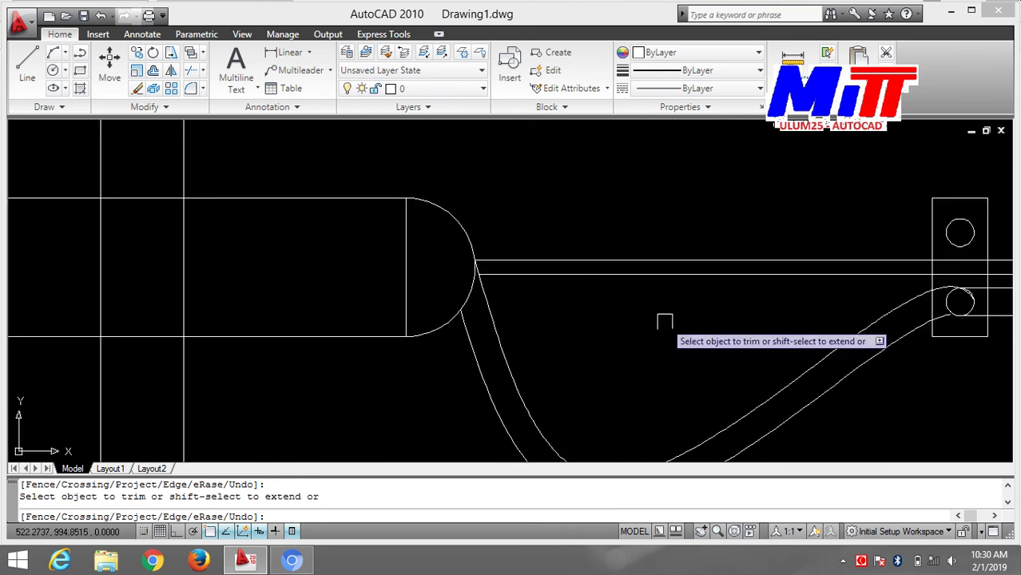
{"action": "middle_click_drag", "start_coordinate": [663, 323], "coordinate": [385, 140]}
{"action": "scroll", "coordinate": [388, 152], "scroll_direction": "down", "scroll_amount": 3}
{"action": "middle_click_drag", "start_coordinate": [511, 197], "coordinate": [503, 321]}
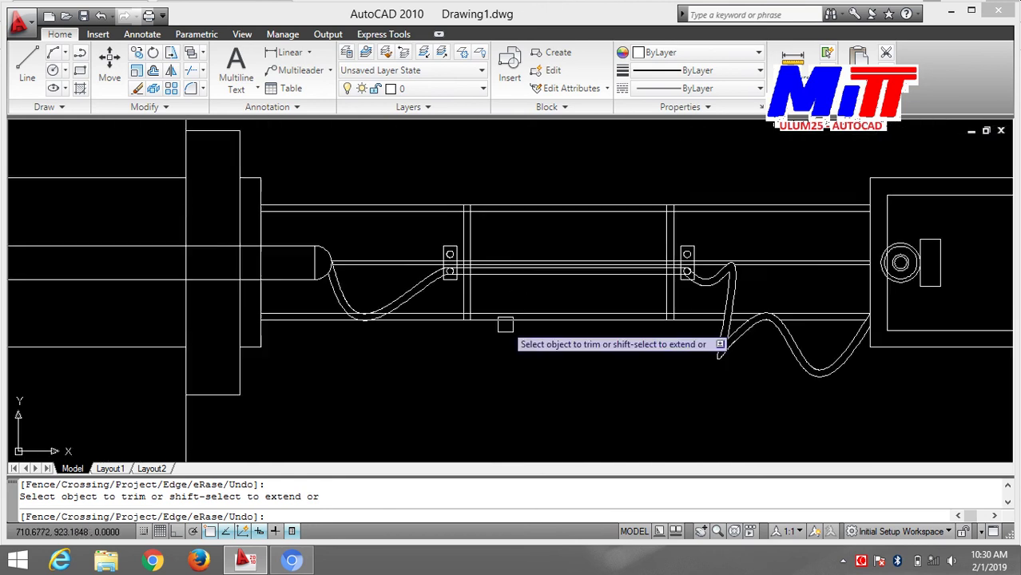
{"action": "scroll", "coordinate": [505, 321], "scroll_direction": "down", "scroll_amount": 1}
{"action": "scroll", "coordinate": [519, 332], "scroll_direction": "down", "scroll_amount": 2}
{"action": "scroll", "coordinate": [520, 306], "scroll_direction": "up", "scroll_amount": 1}
- Trim the stray horizontal line stretch and the stub at the large block's lower corner
{"action": "left_click", "coordinate": [520, 307]}
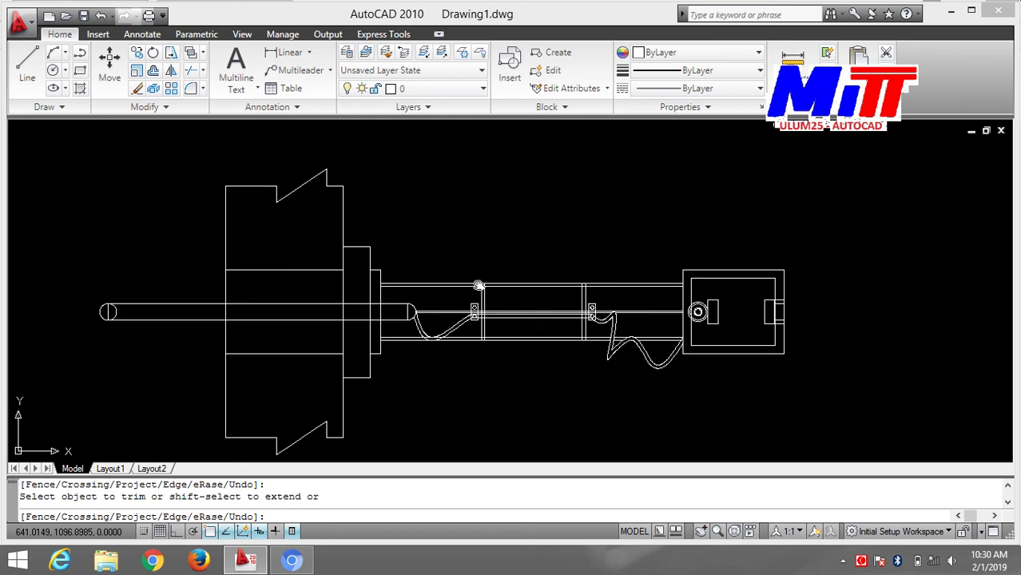
{"action": "mouse_move", "coordinate": [509, 292]}
{"action": "middle_mouse_down"}
{"action": "mouse_move", "coordinate": [588, 292]}
{"action": "mouse_move", "coordinate": [545, 288]}
{"action": "mouse_move", "coordinate": [526, 319]}
{"action": "mouse_move", "coordinate": [520, 269]}
{"action": "middle_mouse_up"}
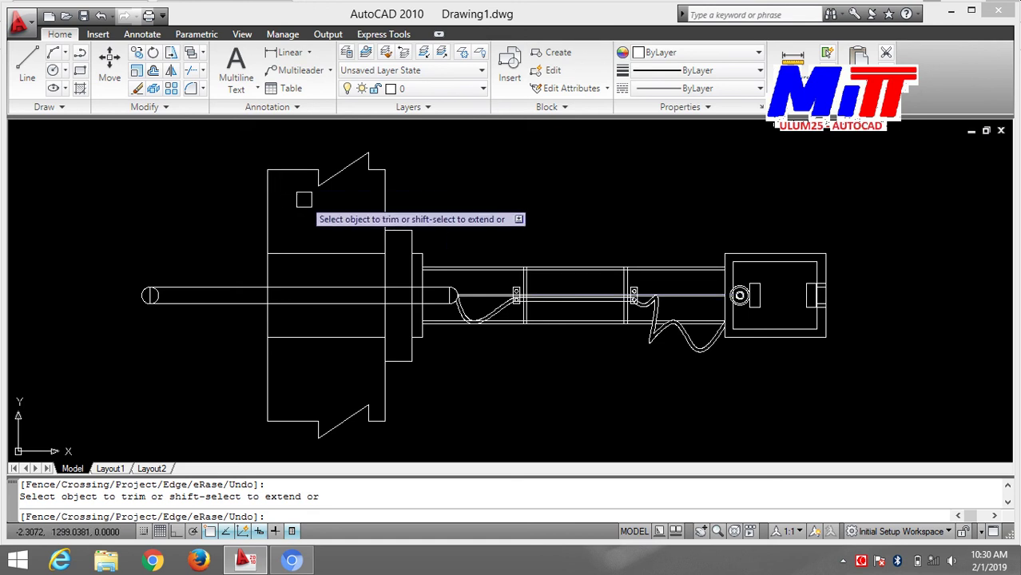
{"action": "left_click", "coordinate": [385, 421]}
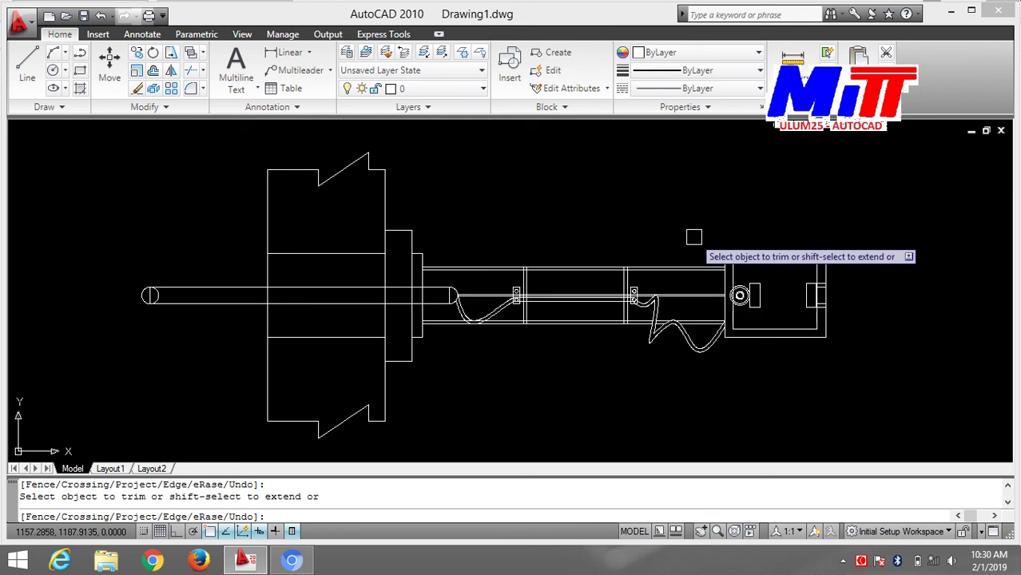
{"action": "middle_click_drag", "start_coordinate": [656, 237], "coordinate": [562, 233]}
{"action": "scroll", "coordinate": [520, 231], "scroll_direction": "up", "scroll_amount": 2}
{"action": "scroll", "coordinate": [520, 232], "scroll_direction": "down", "scroll_amount": 1}
{"action": "scroll", "coordinate": [518, 234], "scroll_direction": "up", "scroll_amount": 1}
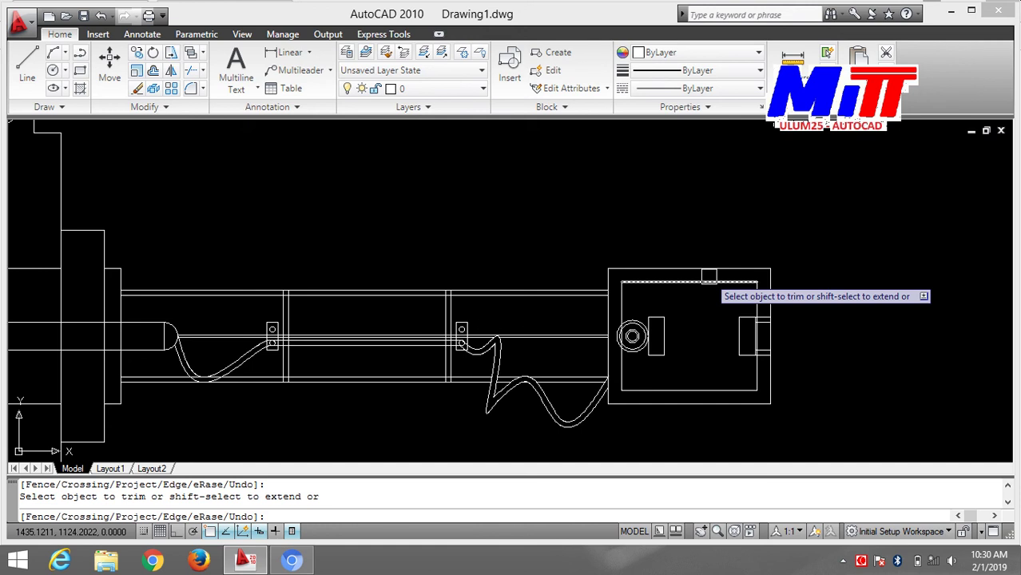
{"action": "scroll", "coordinate": [709, 276], "scroll_direction": "up", "scroll_amount": 2}
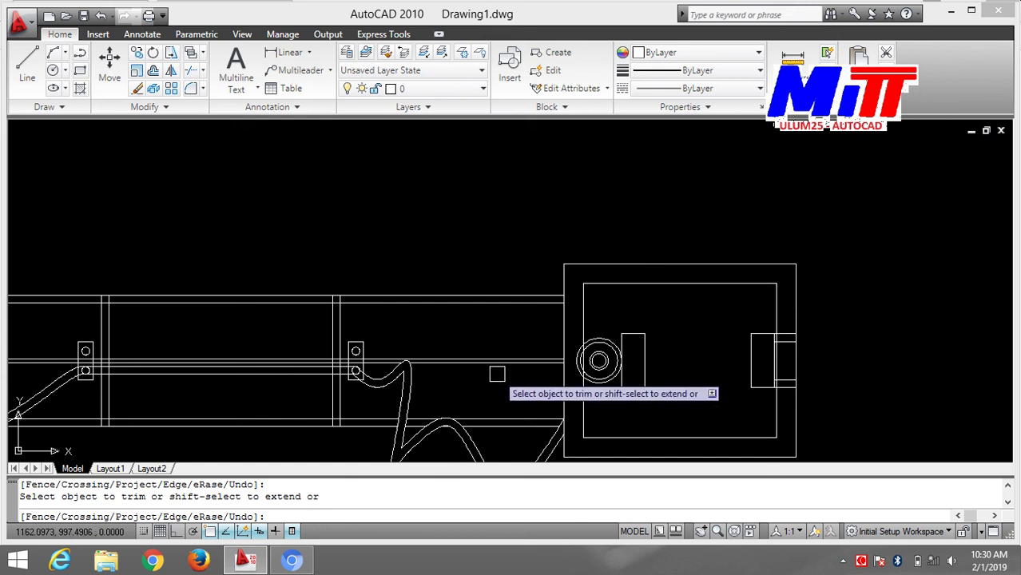
{"action": "mouse_move", "coordinate": [872, 357]}
{"action": "middle_mouse_down"}
{"action": "mouse_move", "coordinate": [849, 309]}
{"action": "mouse_move", "coordinate": [923, 338]}
{"action": "mouse_move", "coordinate": [936, 321]}
{"action": "middle_mouse_up"}
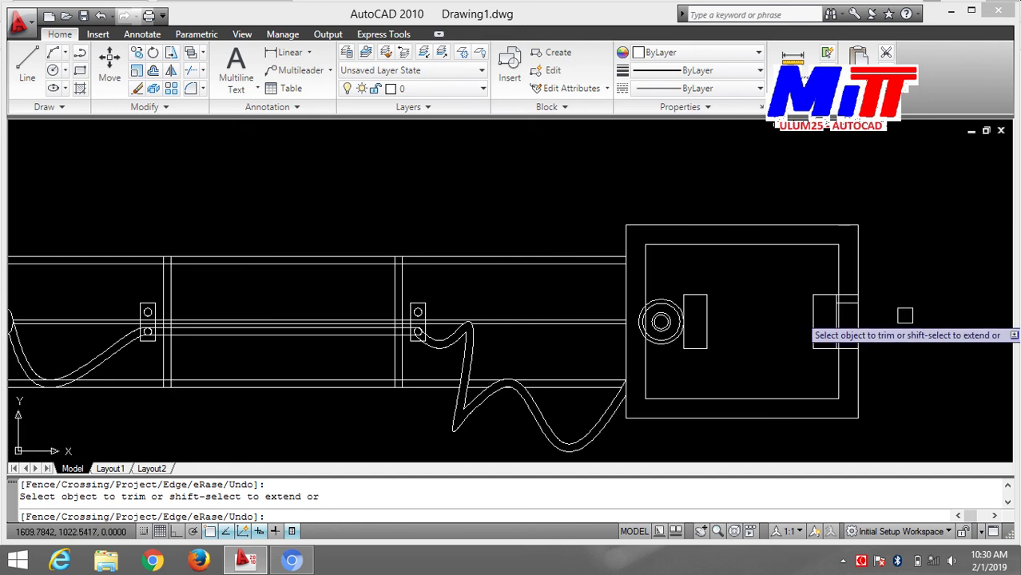
{"action": "scroll", "coordinate": [904, 314], "scroll_direction": "up", "scroll_amount": 2}
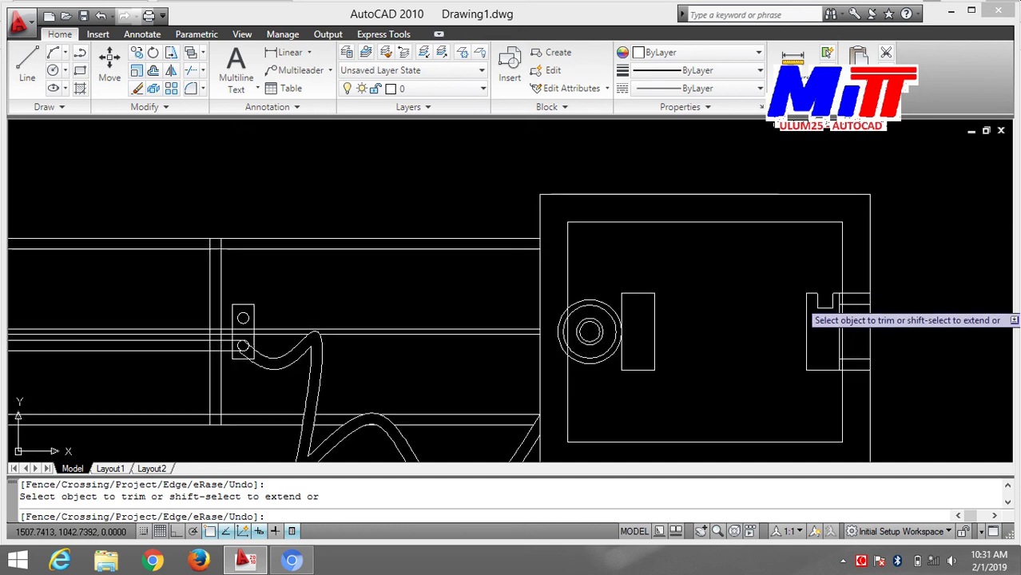
- Restart TRIM and cut the horizontal line back beside the housing circle
{"action": "key", "text": "Escape"}
{"action": "type", "text": "tr"}
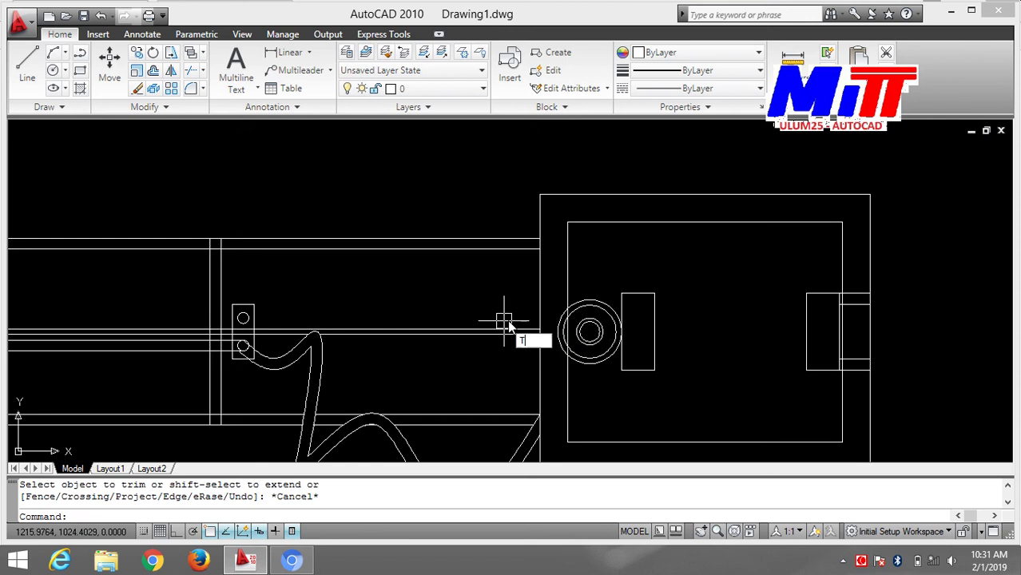
{"action": "key", "text": "Return"}
{"action": "key", "text": "Return"}
{"action": "left_click", "coordinate": [493, 330]}
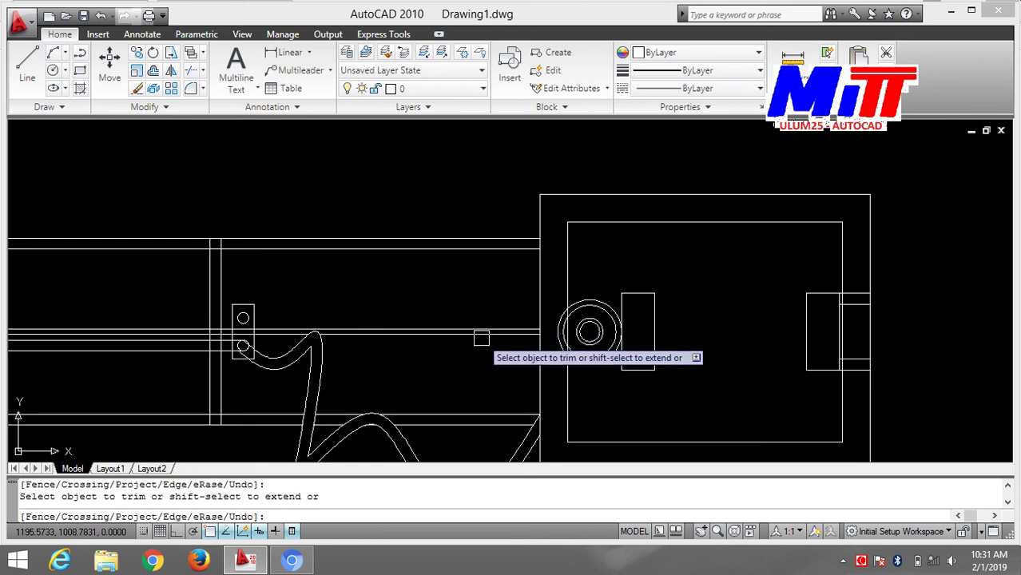
{"action": "scroll", "coordinate": [548, 321], "scroll_direction": "up", "scroll_amount": 2}
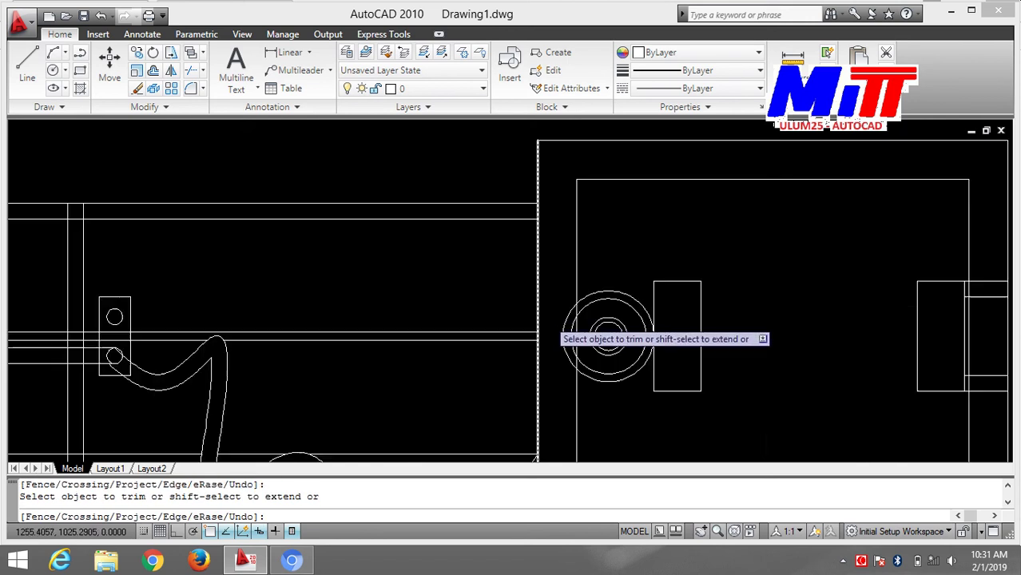
{"action": "scroll", "coordinate": [551, 319], "scroll_direction": "up", "scroll_amount": 1}
{"action": "key", "text": "Escape"}
{"action": "type", "text": "t"}
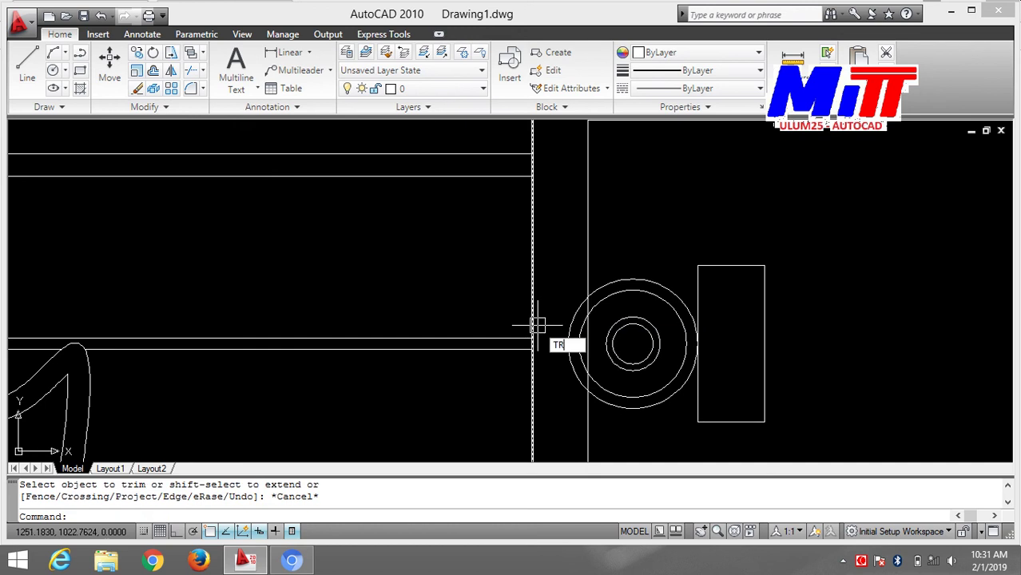
{"action": "key", "text": "Return"}
{"action": "key", "text": "Return"}
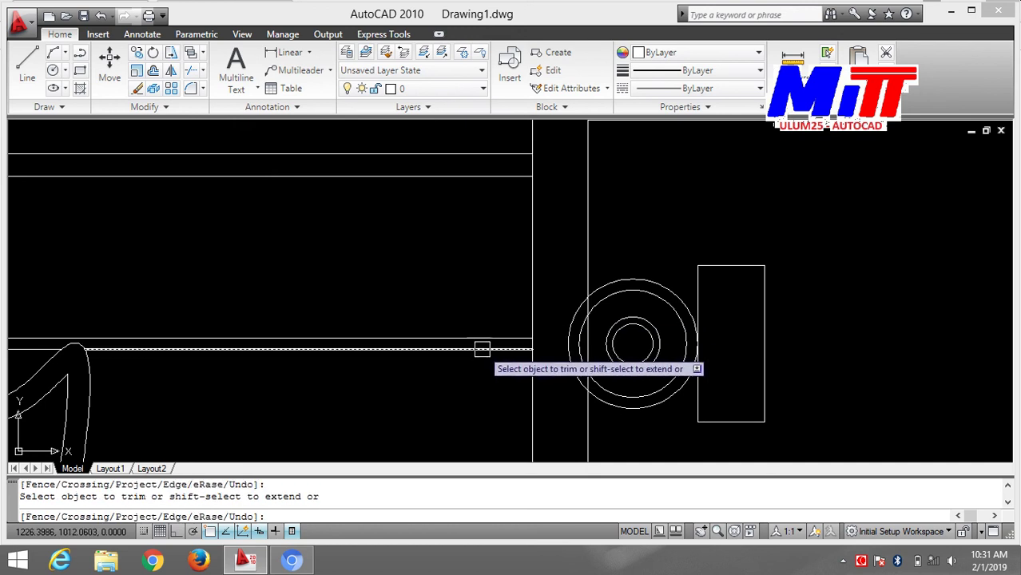
{"action": "middle_click_drag", "start_coordinate": [486, 297], "coordinate": [843, 255]}
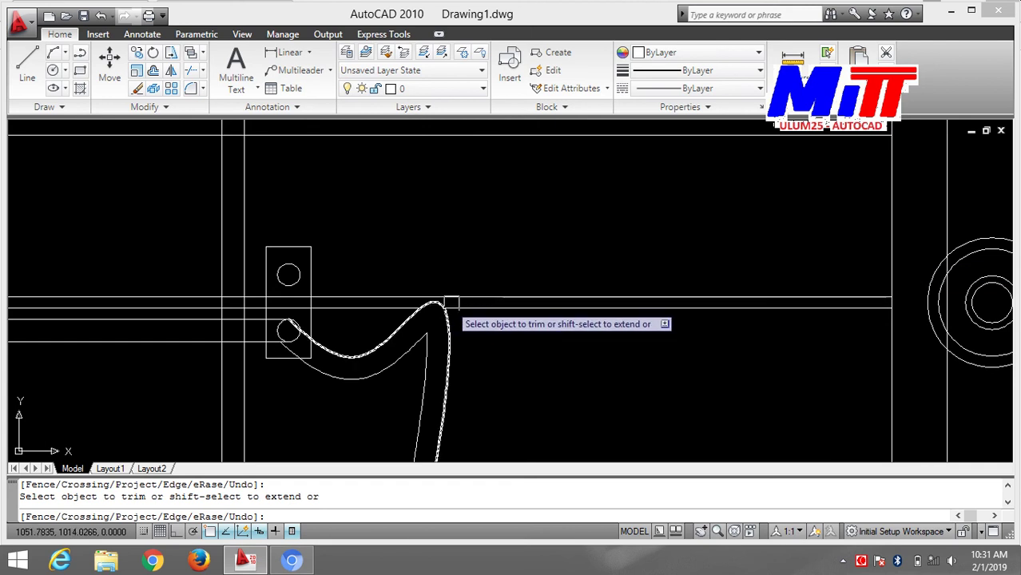
{"action": "key", "text": "Escape"}
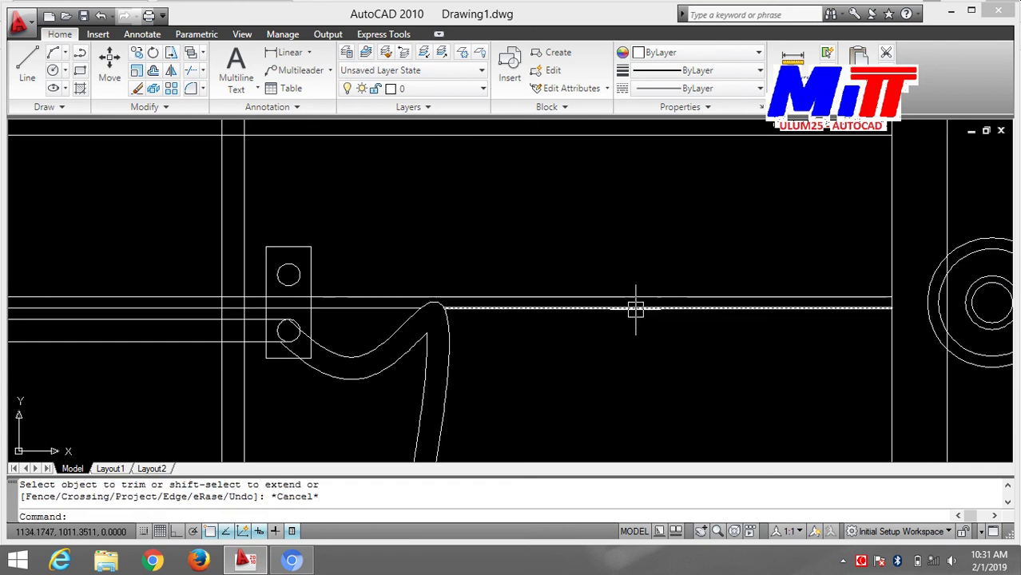
- Erase the leftover horizontal line running from the pipe bend to the housing
{"action": "left_click", "coordinate": [635, 308]}
{"action": "type", "text": "e"}
{"action": "key", "text": "Return"}
{"action": "scroll", "coordinate": [801, 274], "scroll_direction": "down", "scroll_amount": 2}
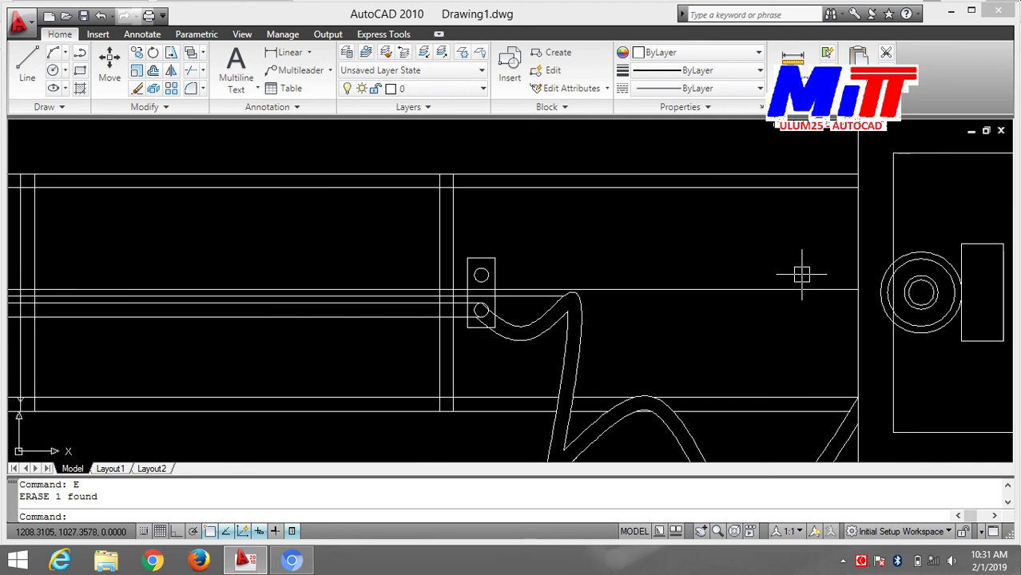
{"action": "middle_click_drag", "start_coordinate": [801, 274], "coordinate": [424, 274]}
{"action": "scroll", "coordinate": [433, 267], "scroll_direction": "down", "scroll_amount": 2}
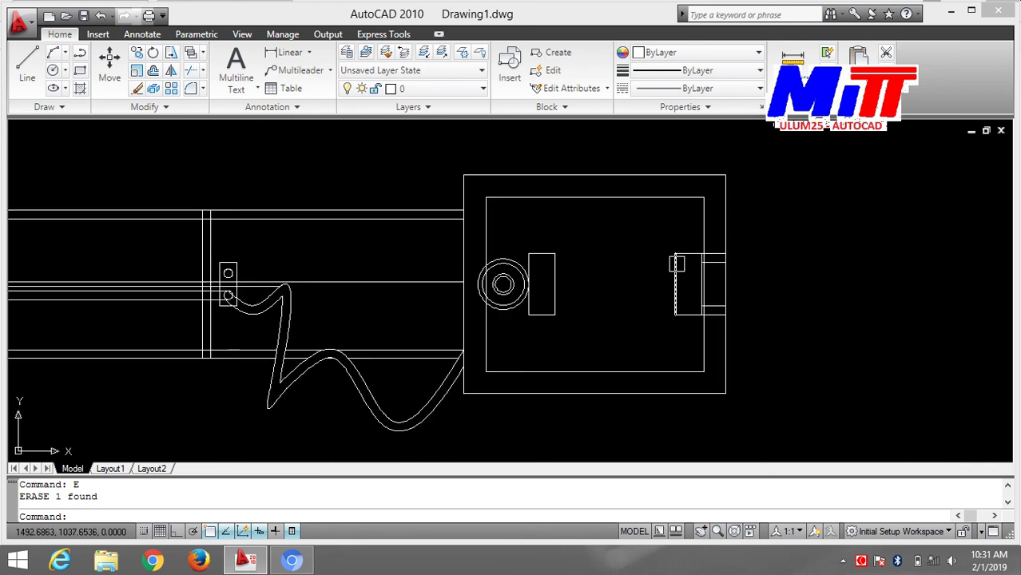
{"action": "middle_click_drag", "start_coordinate": [677, 264], "coordinate": [499, 276]}
{"action": "scroll", "coordinate": [525, 300], "scroll_direction": "up", "scroll_amount": 2}
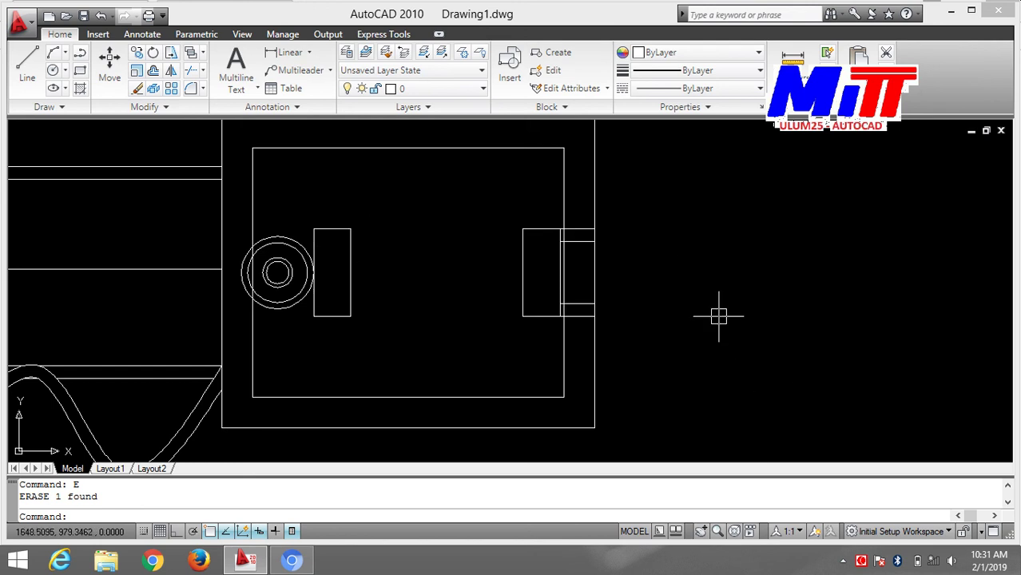
- Place a multiline text label reading START inside the housing
{"action": "type", "text": "MT"}
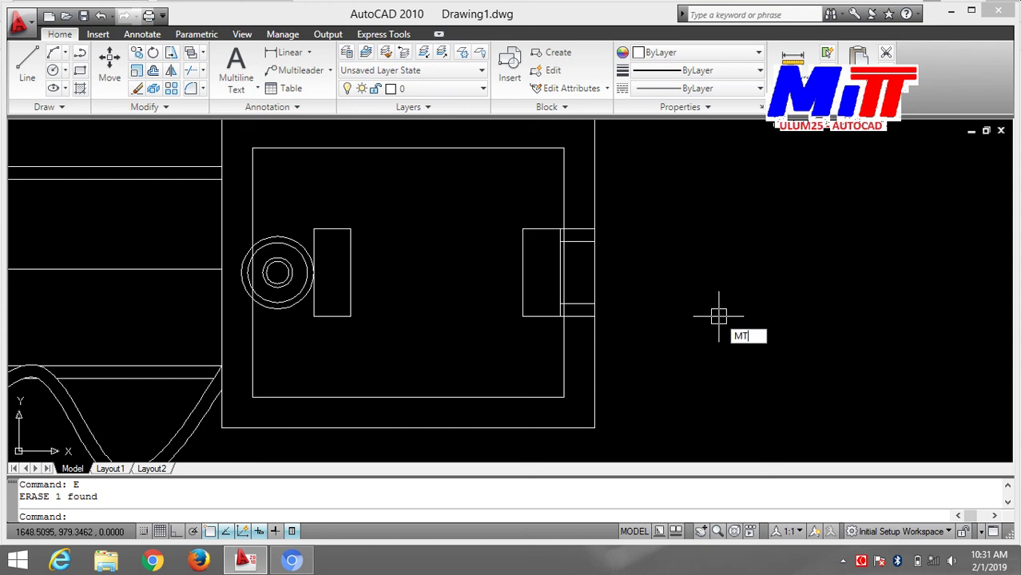
{"action": "key", "text": "Return"}
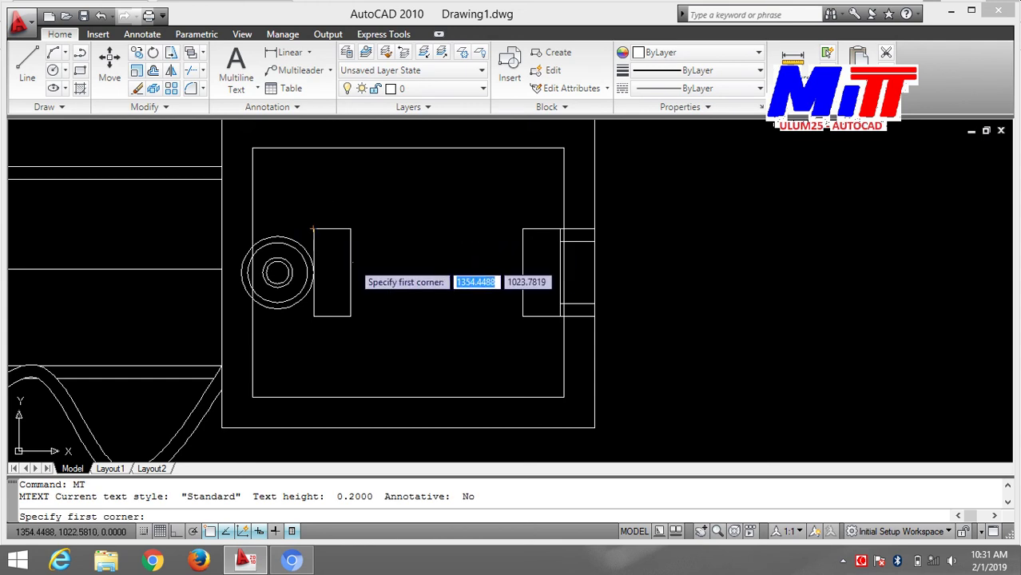
{"action": "left_click", "coordinate": [352, 263]}
{"action": "left_click", "coordinate": [527, 300]}
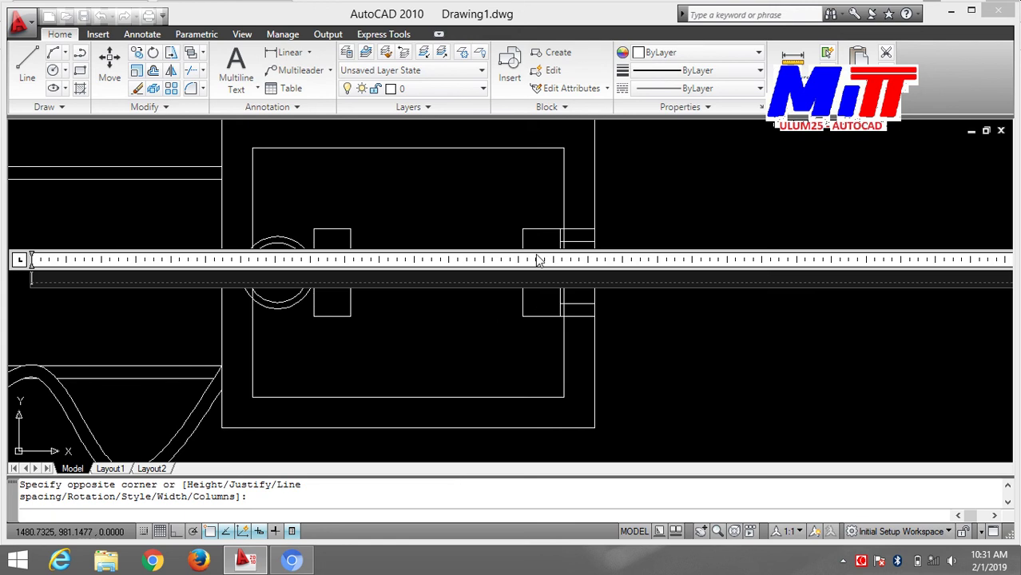
{"action": "type", "text": "START"}
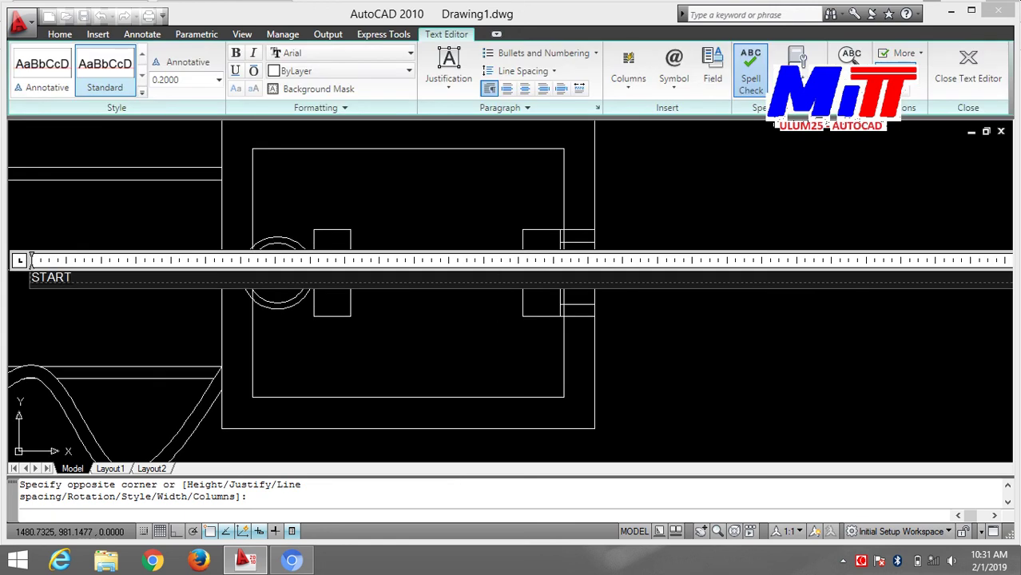
{"action": "left_click", "coordinate": [467, 337]}
{"action": "left_click", "coordinate": [366, 231]}
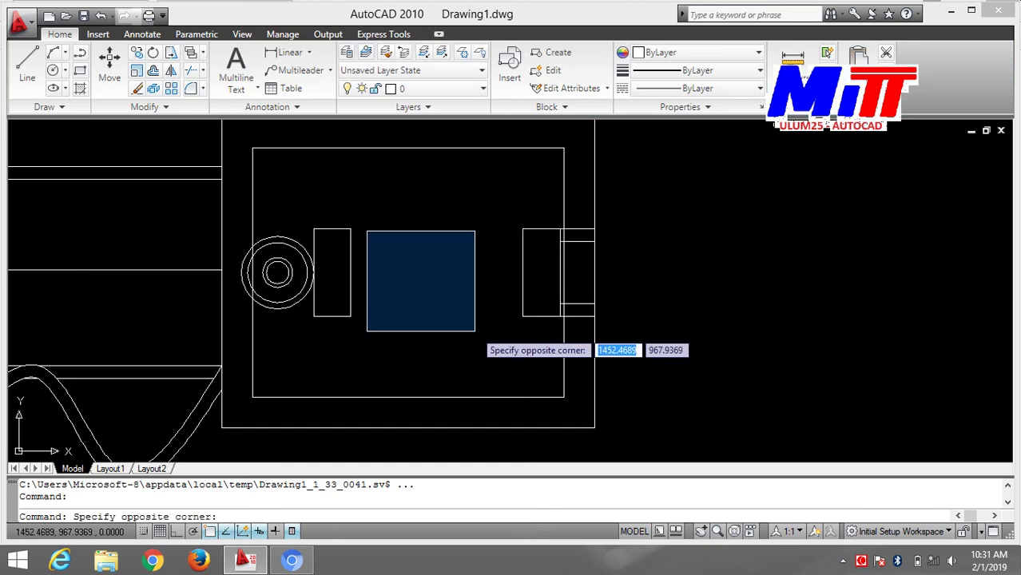
- Window-select the tiny START text so its grips and Quick Properties appear
{"action": "left_click", "coordinate": [474, 330]}
{"action": "left_click", "coordinate": [309, 199]}
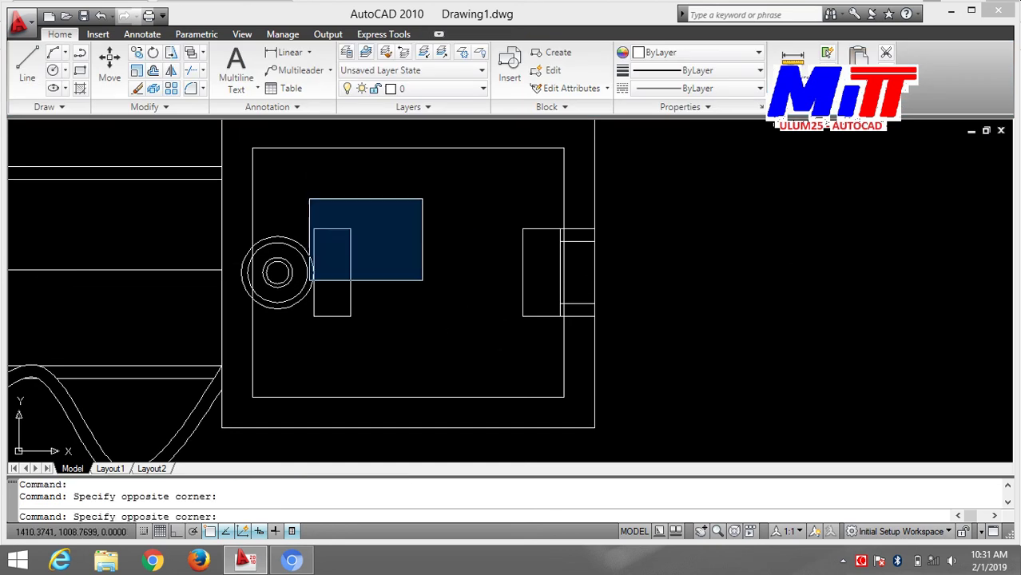
{"action": "left_click", "coordinate": [460, 335]}
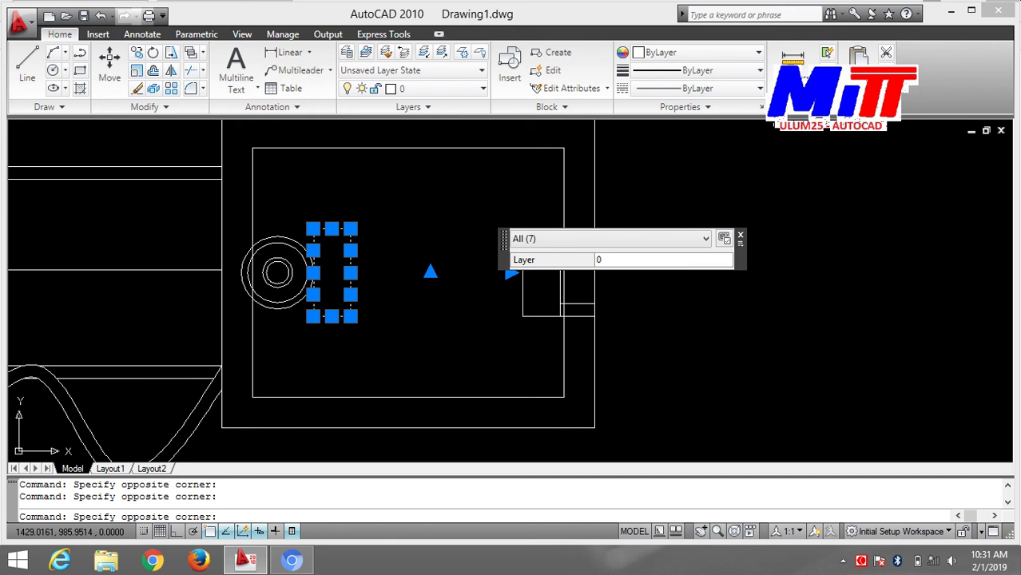
{"action": "left_click", "coordinate": [445, 291]}
{"action": "key", "text": "ctrl+z"}
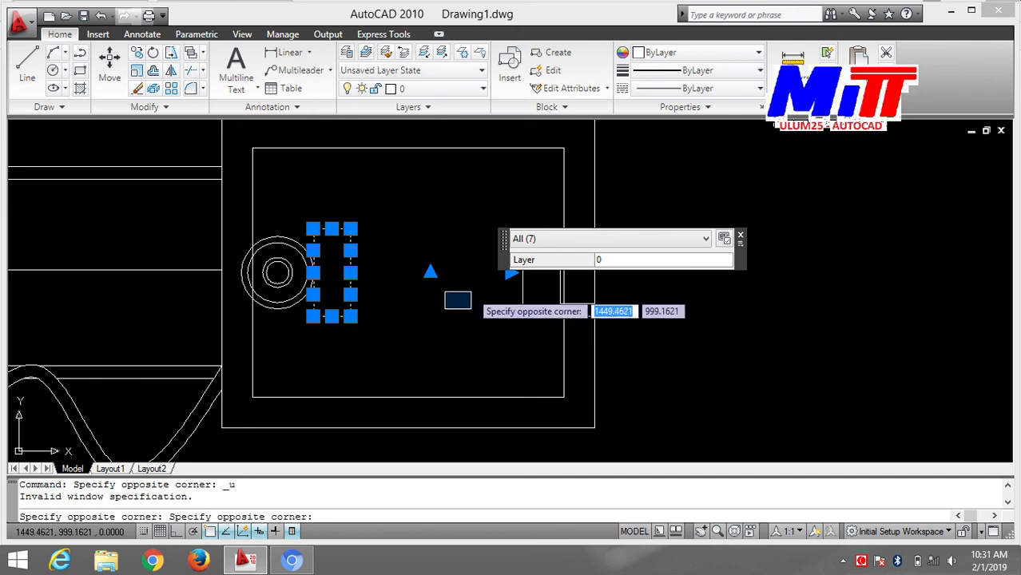
{"action": "key", "text": "Escape"}
{"action": "key", "text": "Escape"}
{"action": "left_click", "coordinate": [393, 231]}
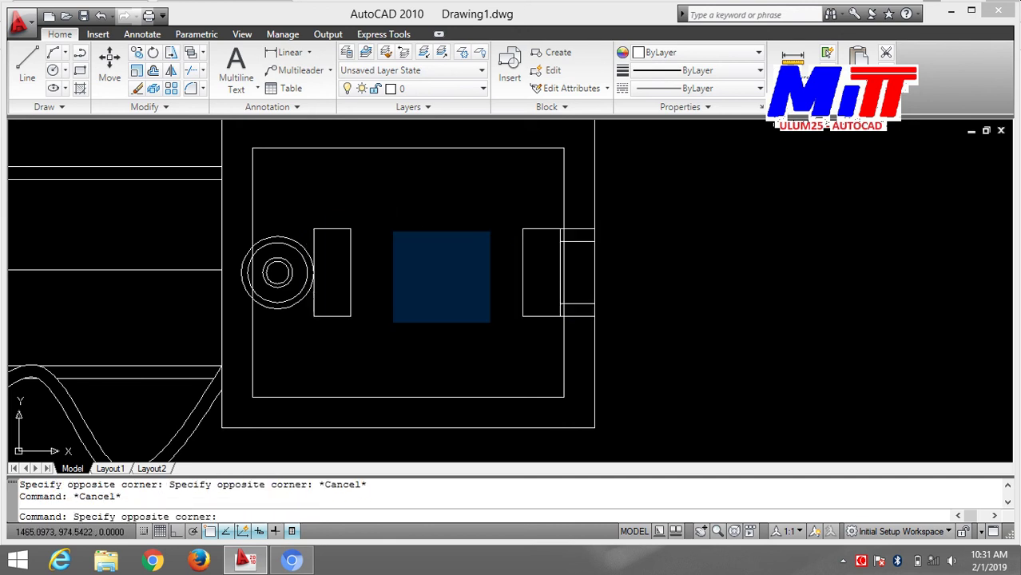
{"action": "left_click", "coordinate": [489, 322]}
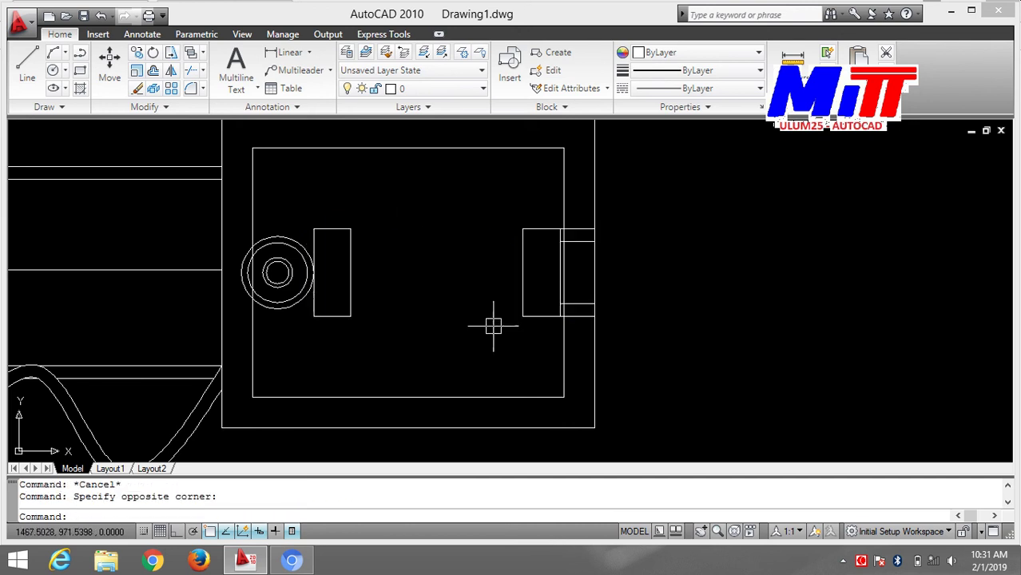
{"action": "left_click", "coordinate": [361, 231]}
{"action": "left_click", "coordinate": [534, 314]}
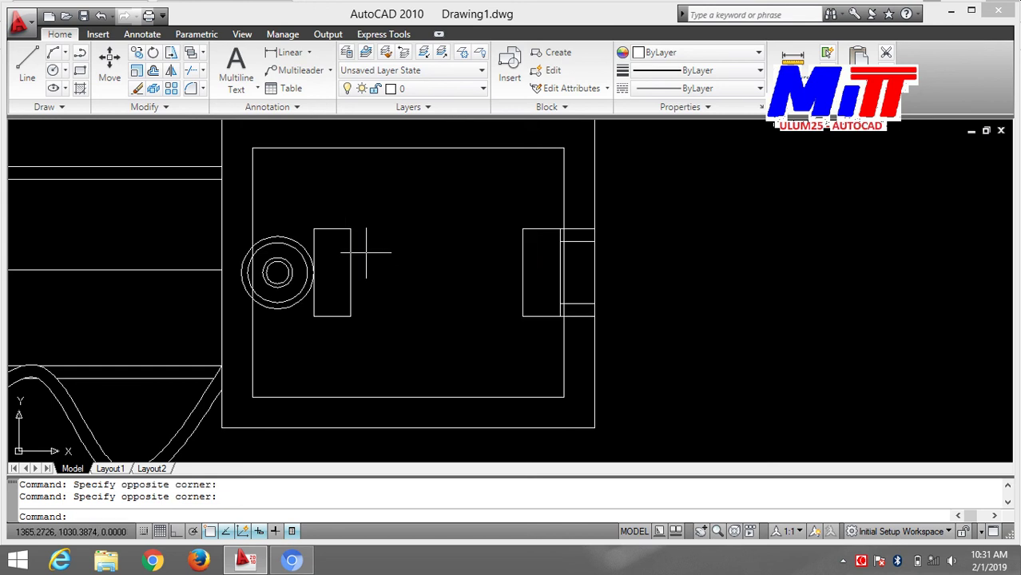
{"action": "left_click", "coordinate": [333, 251]}
{"action": "left_click", "coordinate": [481, 291]}
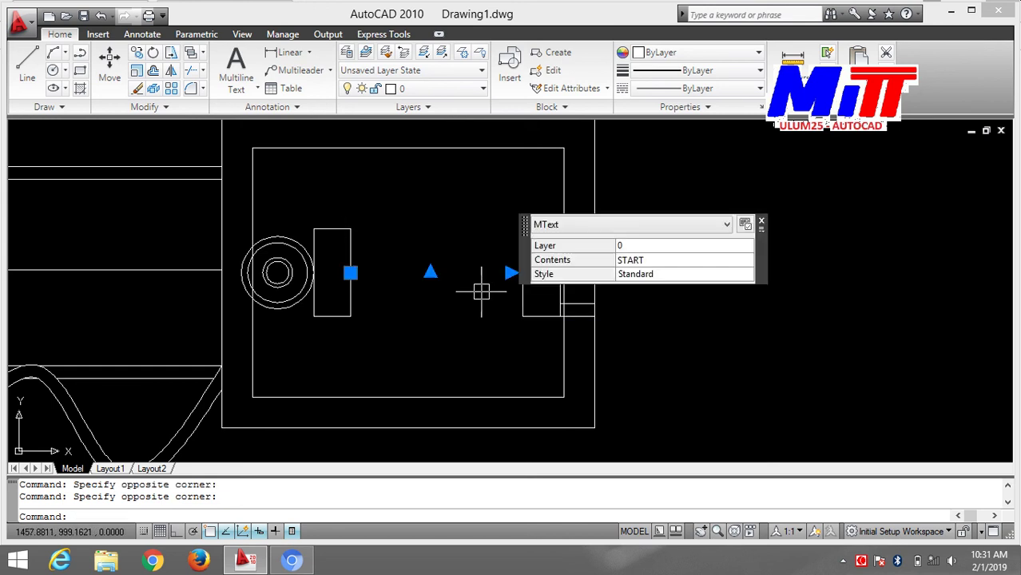
- In Properties, change the START text height to 20, then 15, and finally 13
{"action": "type", "text": "PR"}
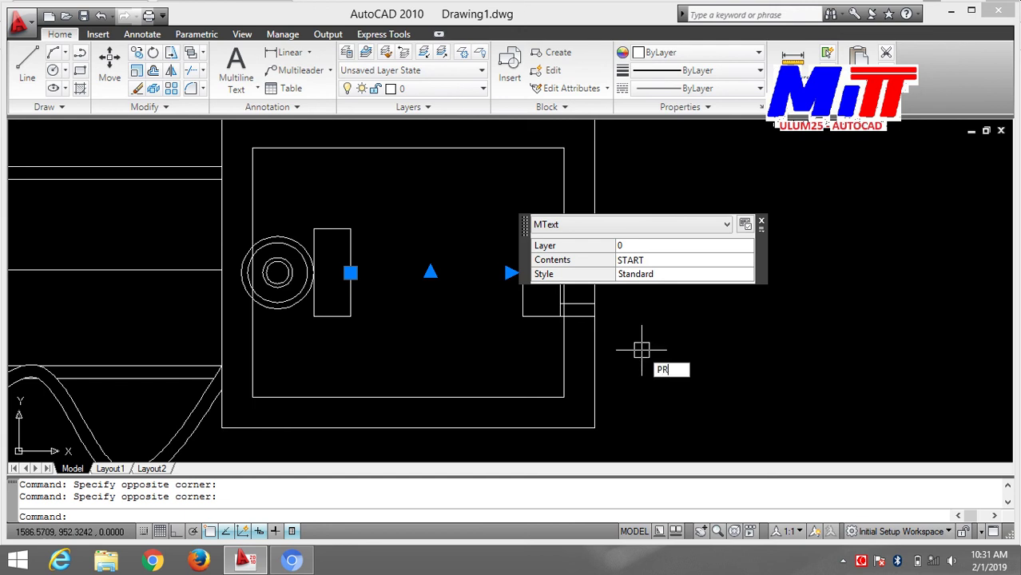
{"action": "key", "text": "Return"}
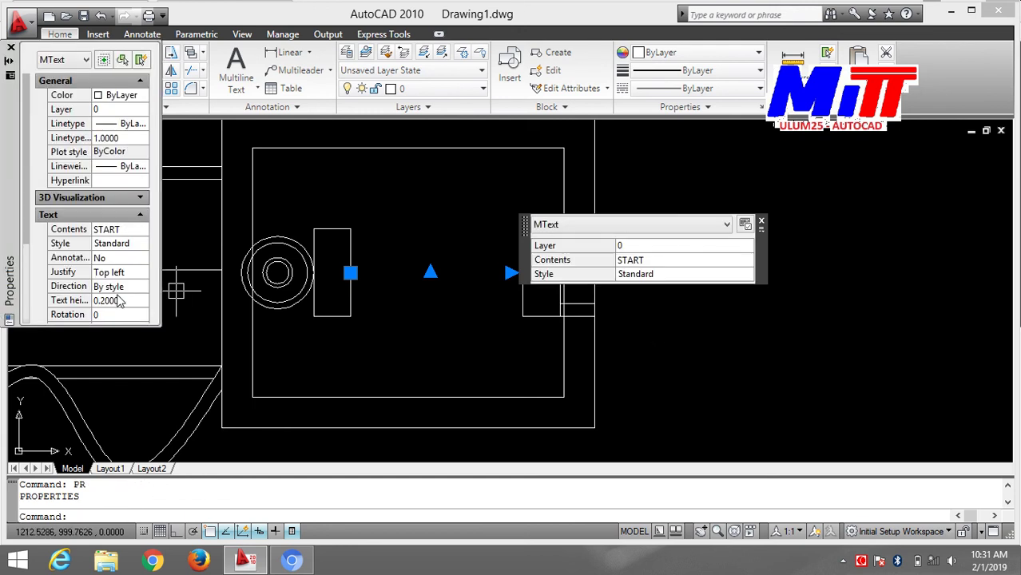
{"action": "left_click", "coordinate": [136, 302]}
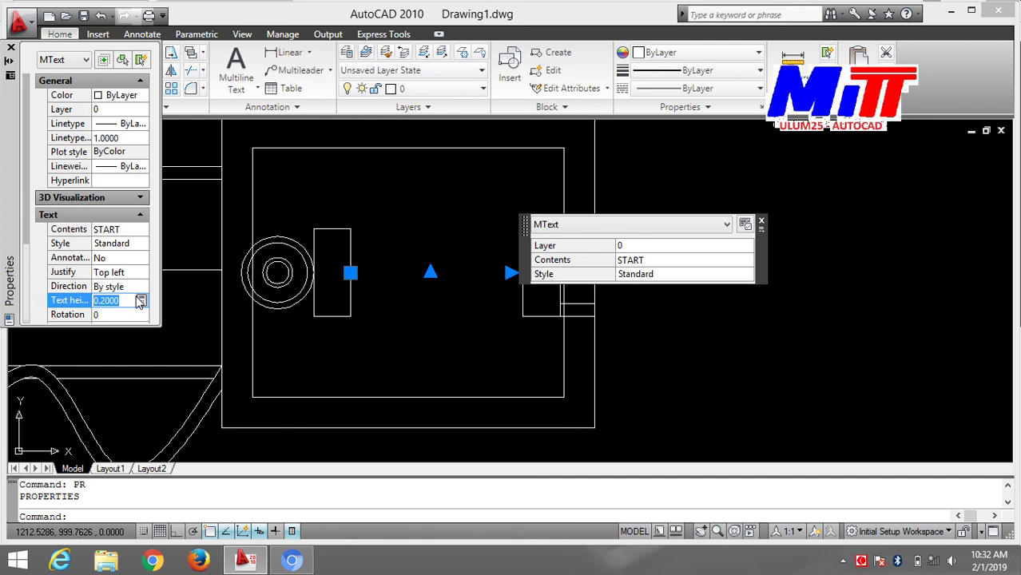
{"action": "type", "text": "20"}
{"action": "key", "text": "Return"}
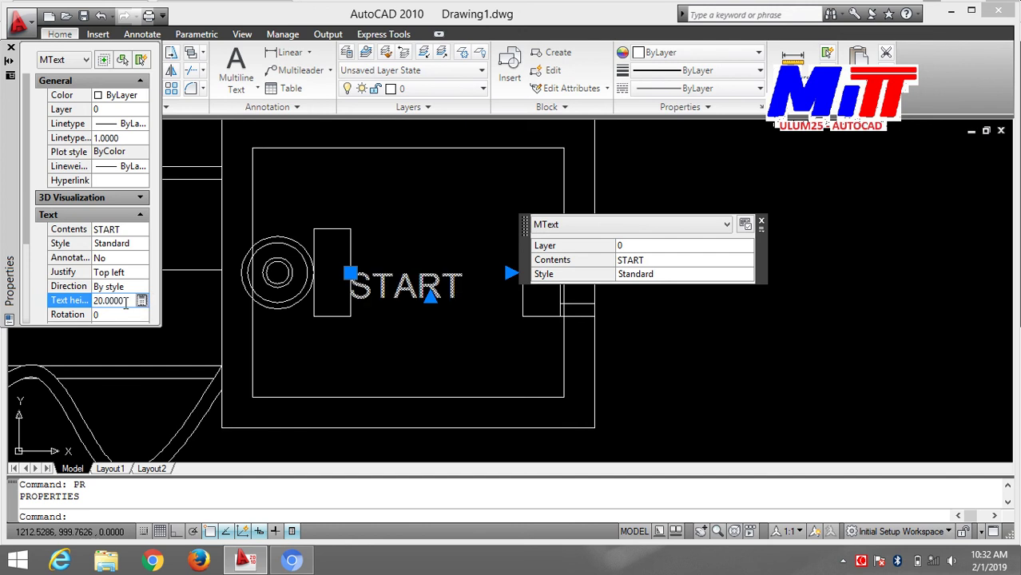
{"action": "left_click_drag", "start_coordinate": [125, 300], "coordinate": [94, 301]}
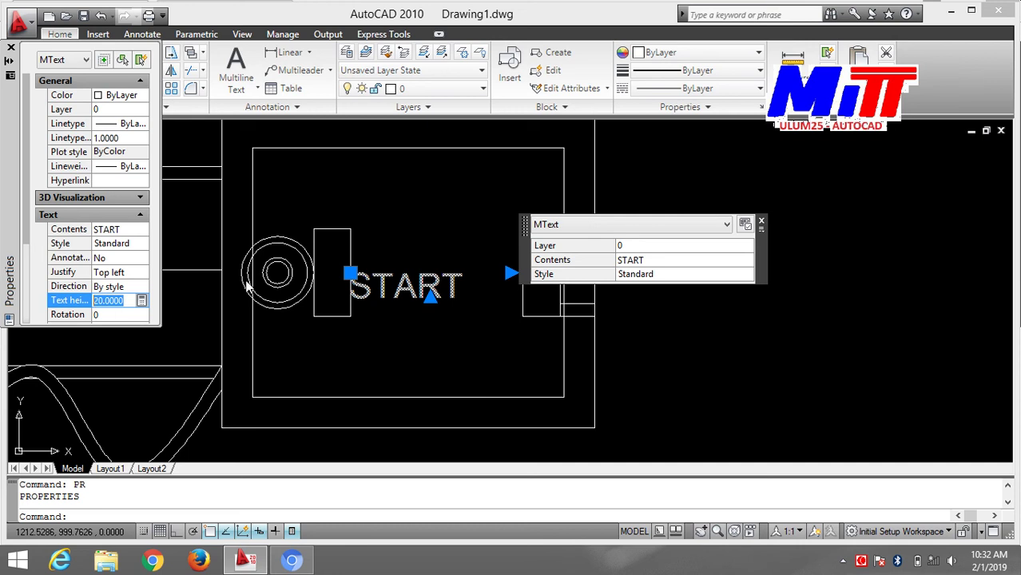
{"action": "type", "text": "15"}
{"action": "key", "text": "Return"}
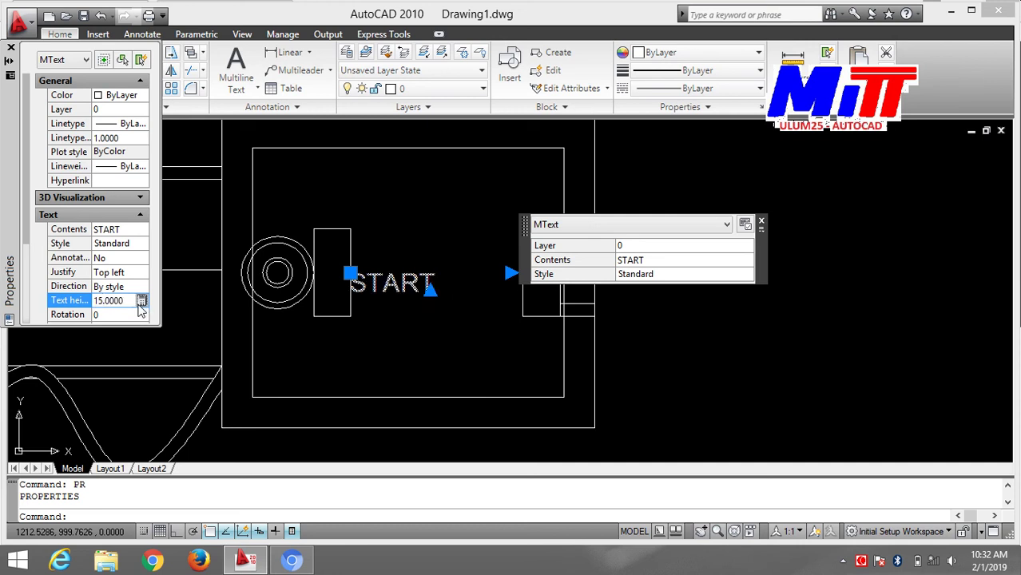
{"action": "double_click", "coordinate": [125, 309]}
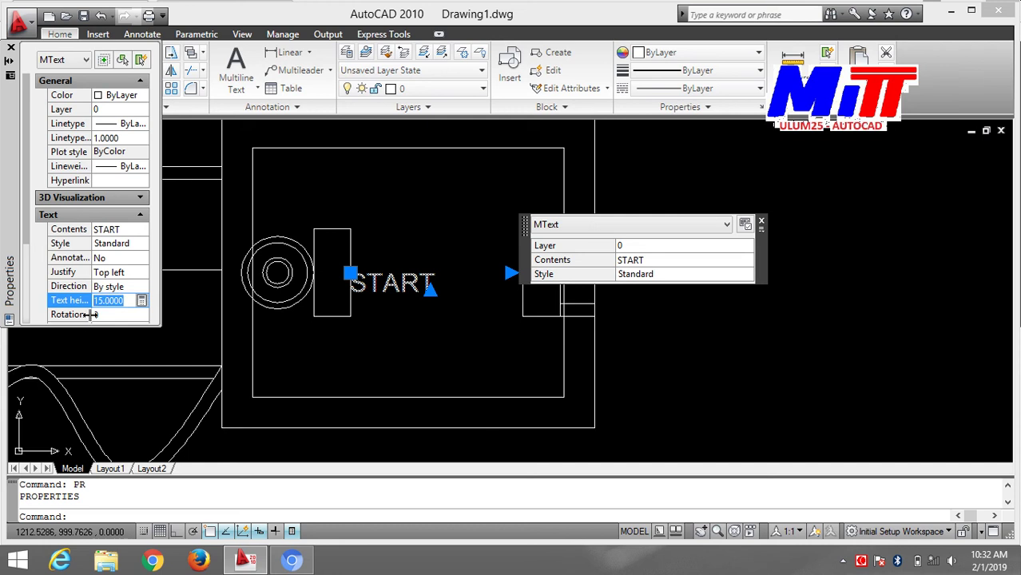
{"action": "type", "text": "13"}
{"action": "key", "text": "Return"}
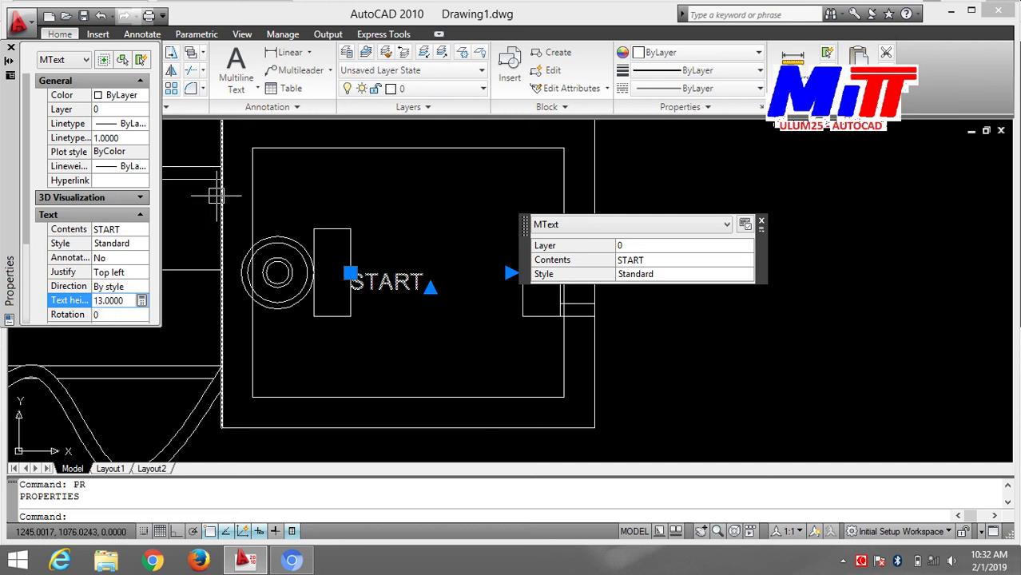
{"action": "left_click", "coordinate": [11, 47]}
{"action": "mouse_move", "coordinate": [639, 259]}
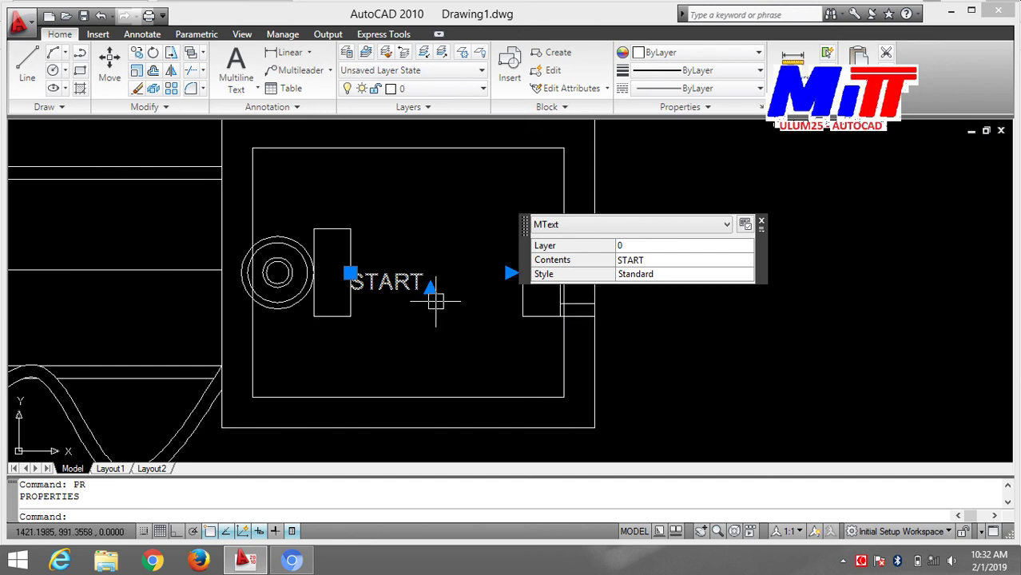
- Rotate the START text 90° about a point near its start so it reads vertically
{"action": "type", "text": "RO"}
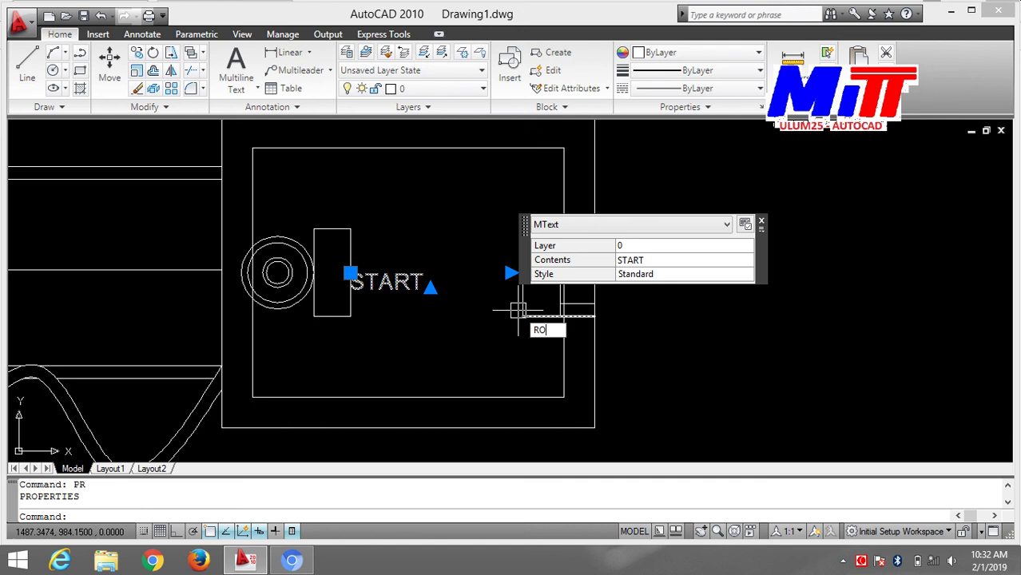
{"action": "key", "text": "Return"}
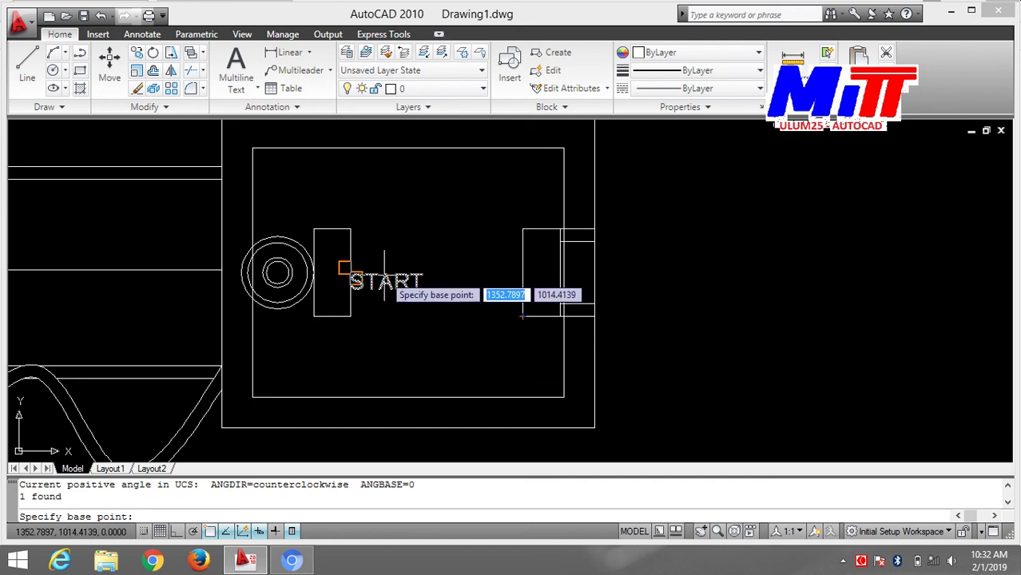
{"action": "left_click", "coordinate": [458, 295]}
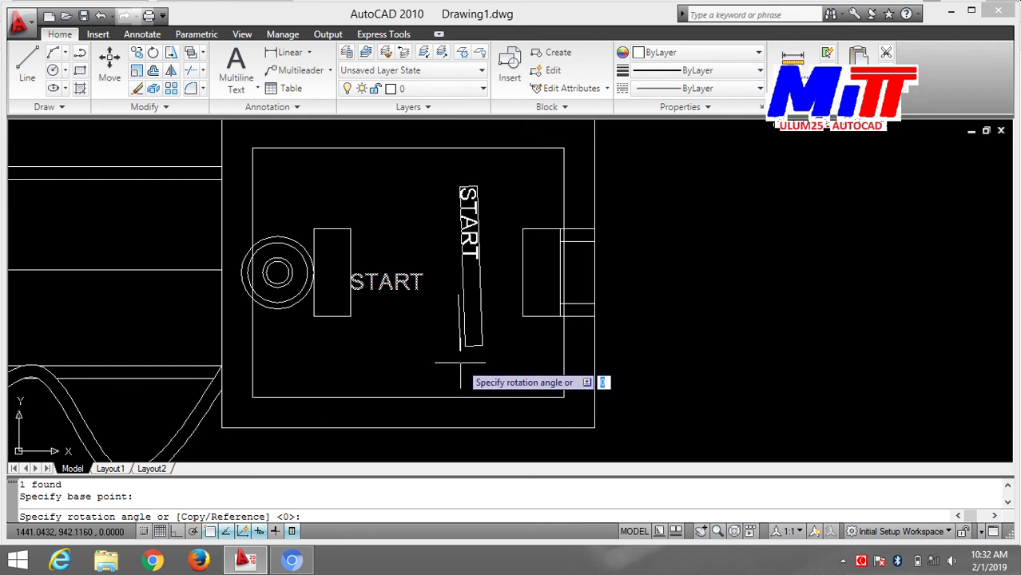
{"action": "type", "text": "0"}
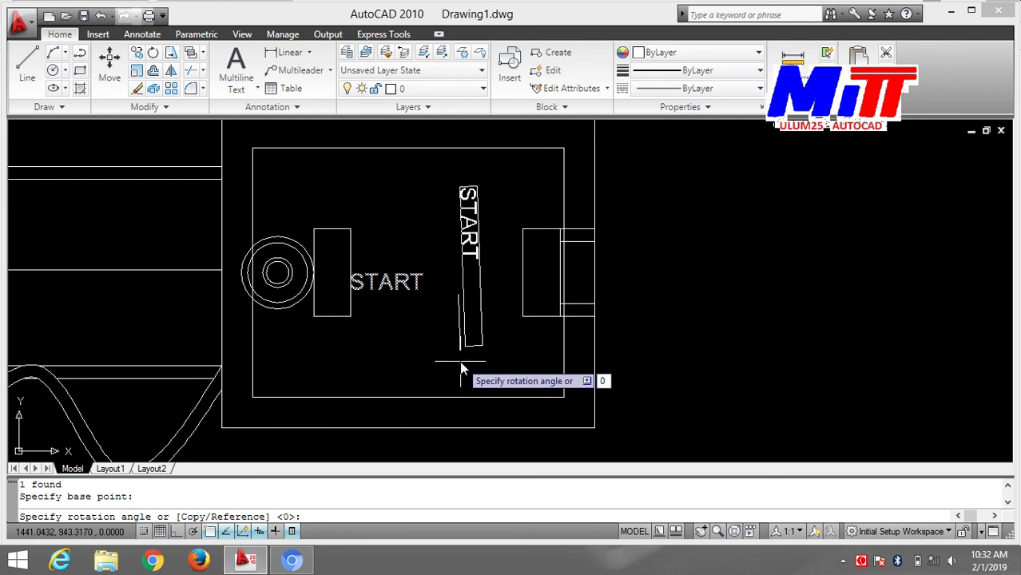
{"action": "key", "text": "Return"}
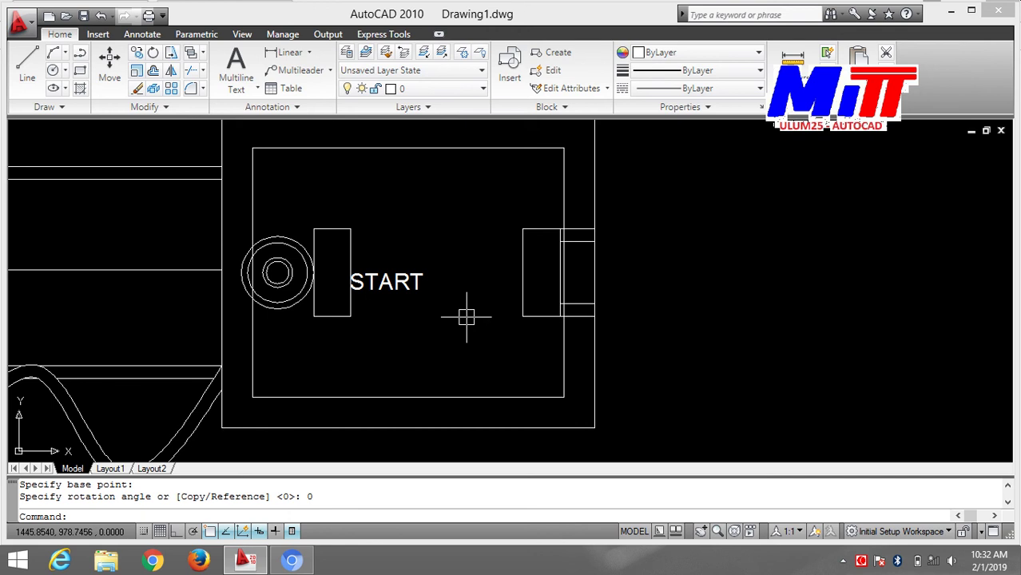
{"action": "left_click", "coordinate": [411, 281]}
{"action": "type", "text": "RO"}
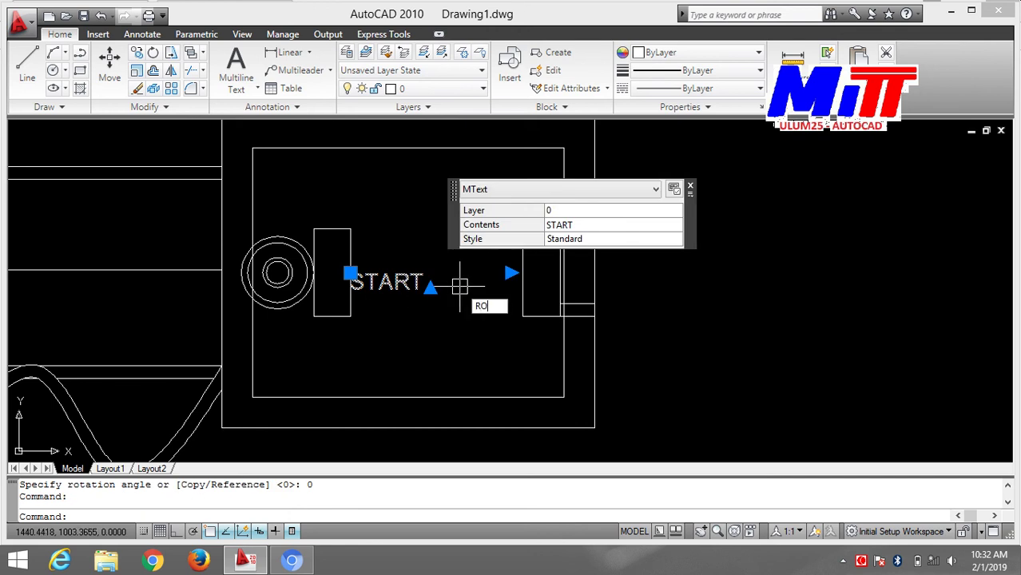
{"action": "key", "text": "Return"}
{"action": "left_click", "coordinate": [349, 288]}
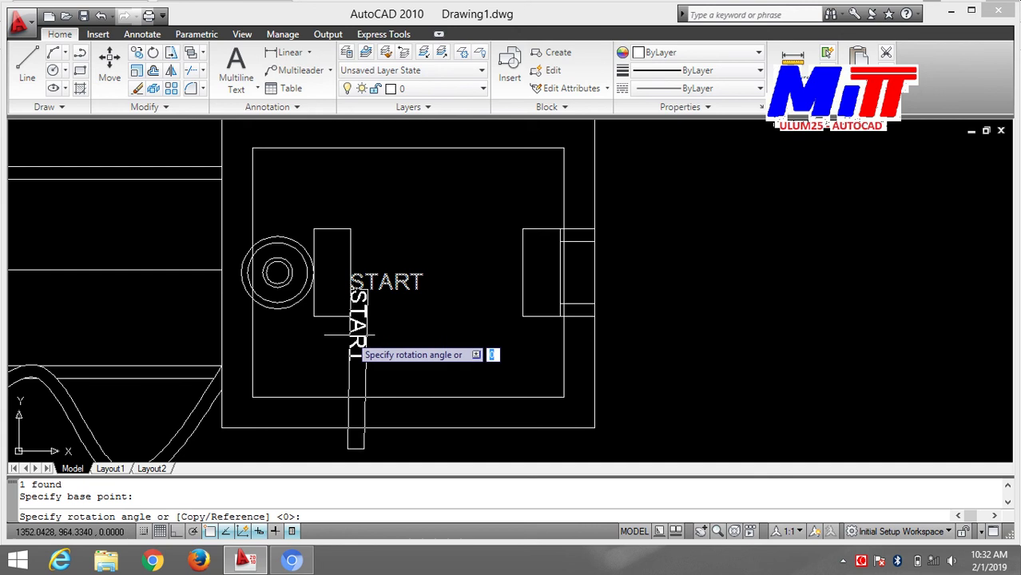
{"action": "left_click", "coordinate": [350, 432]}
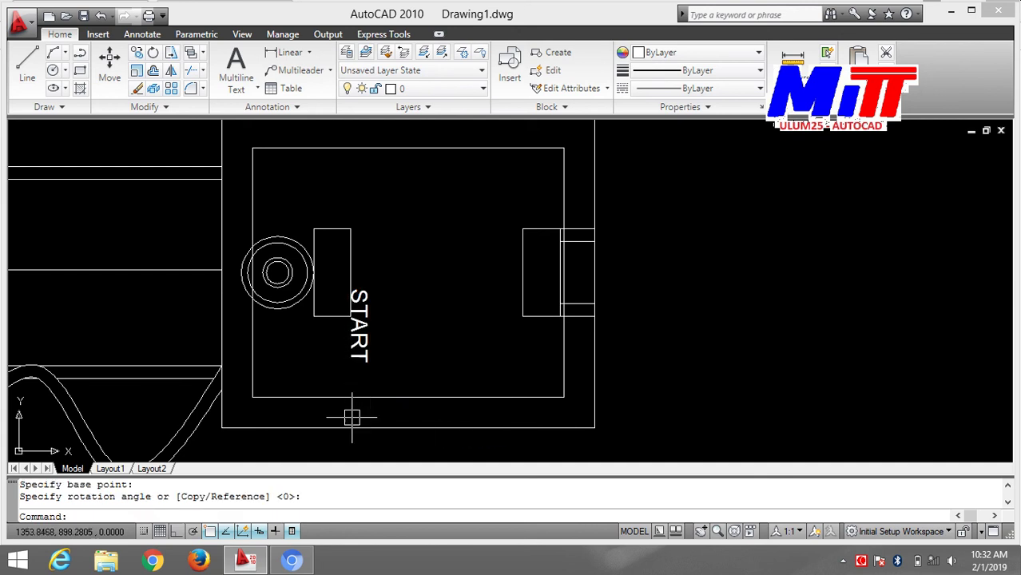
{"action": "key", "text": "Escape"}
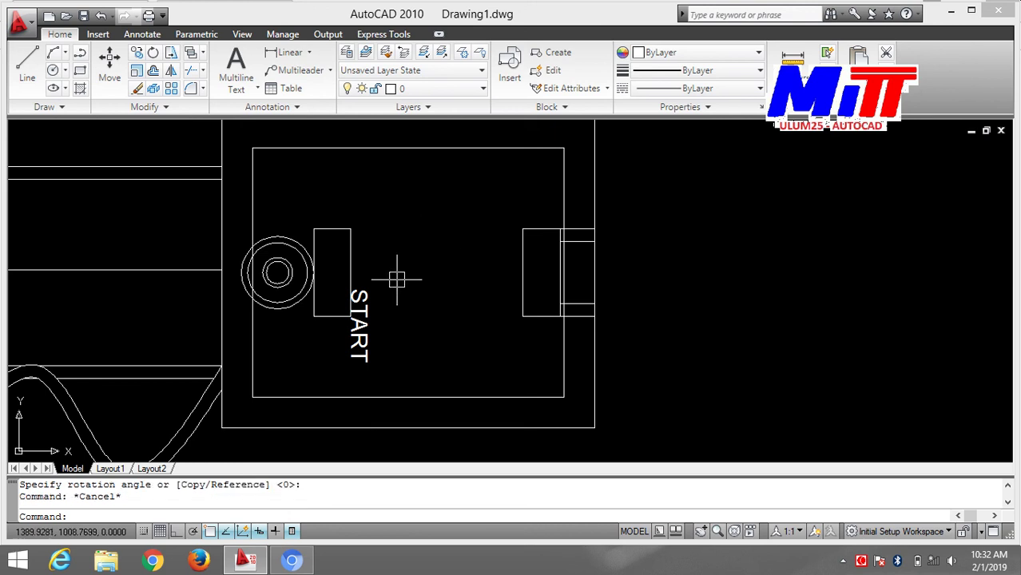
- Move the vertical START label right beside the concentric circles in the housing
{"action": "left_click", "coordinate": [364, 333]}
{"action": "type", "text": "M"}
{"action": "key", "text": "Return"}
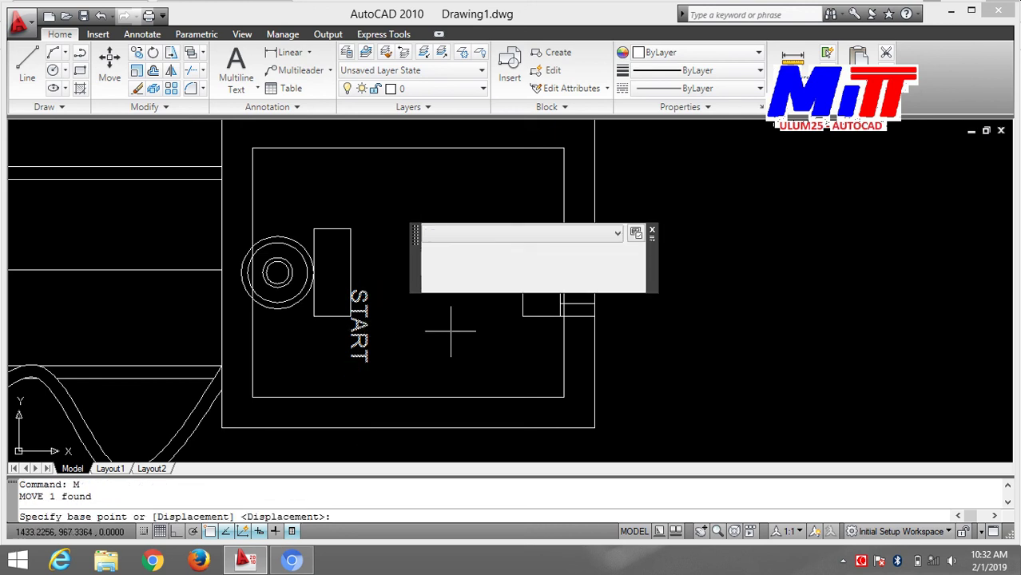
{"action": "left_click", "coordinate": [372, 330]}
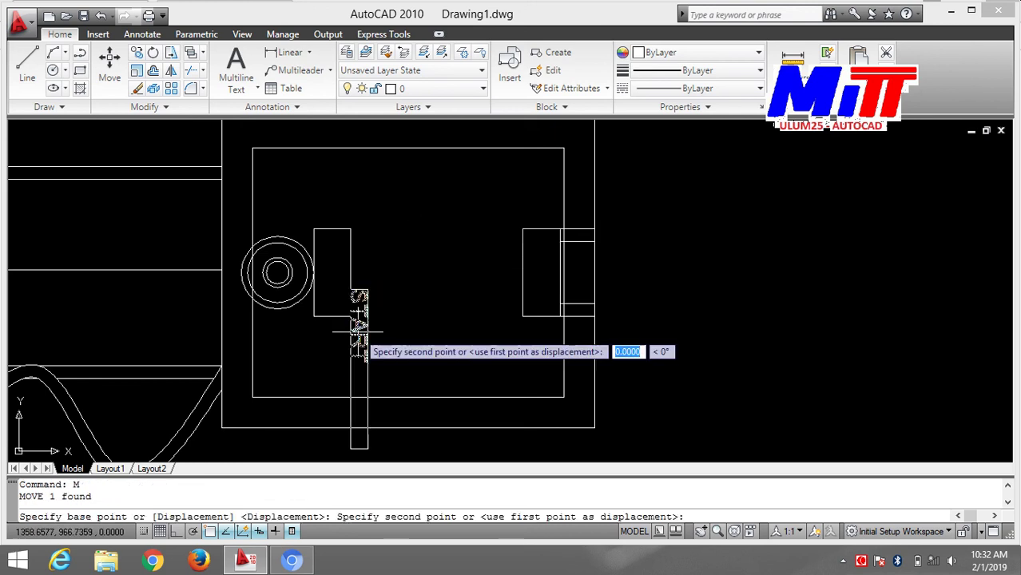
{"action": "left_click", "coordinate": [341, 281]}
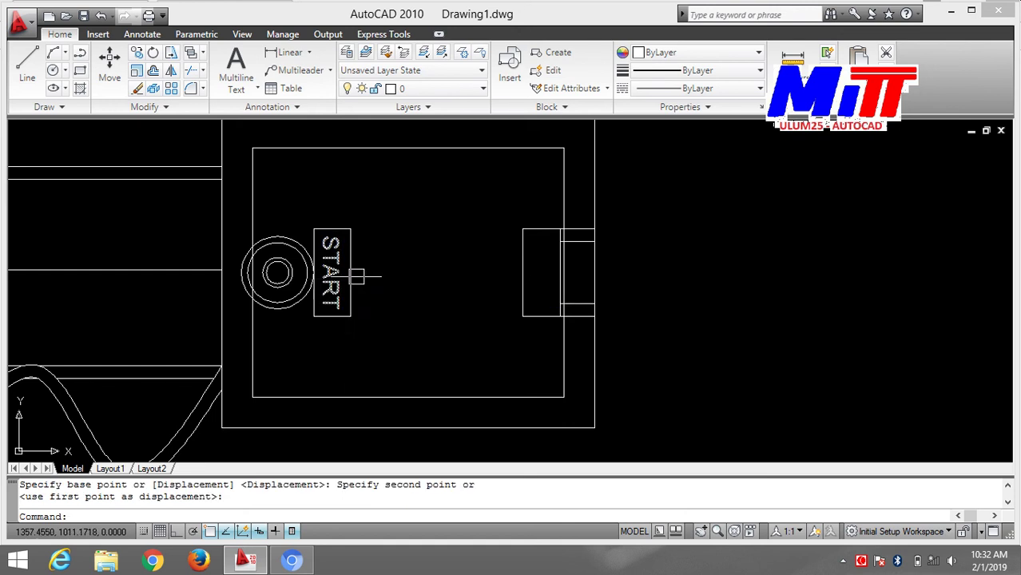
- Zoom out and pan to frame the wall, curved pipes and START housing
{"action": "scroll", "coordinate": [483, 235], "scroll_direction": "down", "scroll_amount": 2}
{"action": "scroll", "coordinate": [483, 235], "scroll_direction": "down", "scroll_amount": 3}
{"action": "scroll", "coordinate": [489, 242], "scroll_direction": "up", "scroll_amount": 3}
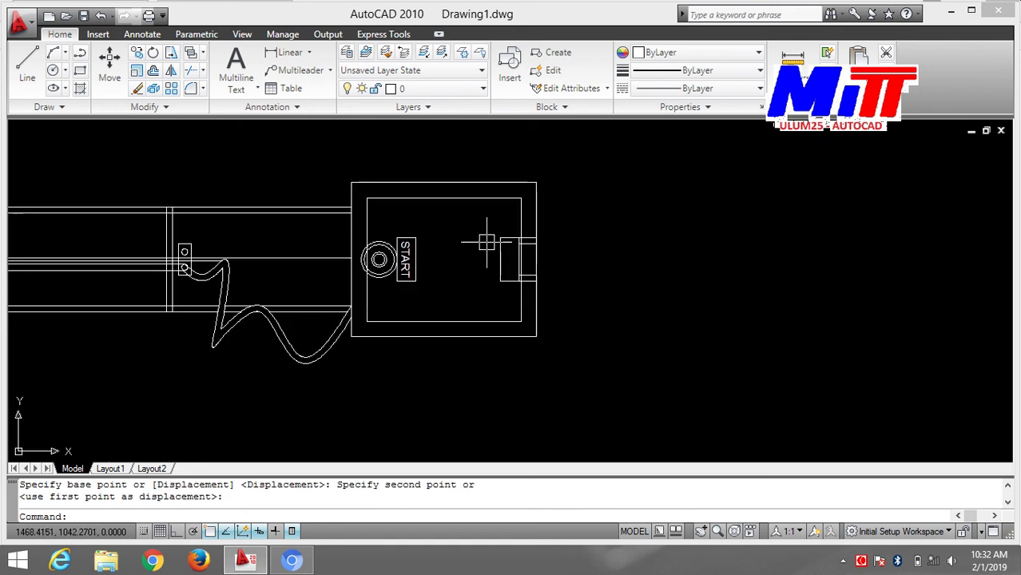
{"action": "scroll", "coordinate": [489, 242], "scroll_direction": "up", "scroll_amount": 2}
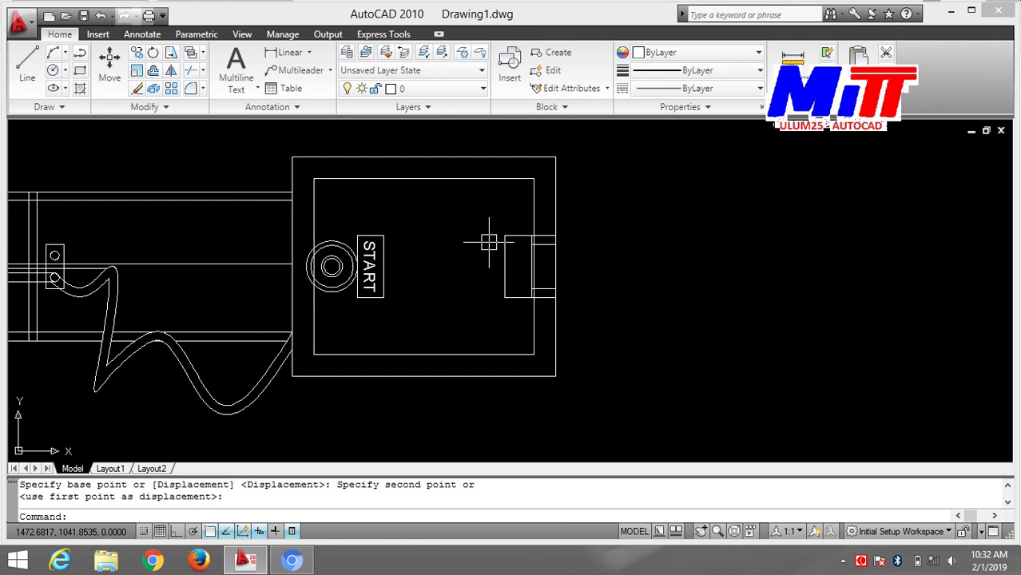
{"action": "mouse_move", "coordinate": [489, 242]}
{"action": "middle_mouse_down"}
{"action": "mouse_move", "coordinate": [691, 282]}
{"action": "mouse_move", "coordinate": [780, 235]}
{"action": "mouse_move", "coordinate": [757, 240]}
{"action": "middle_mouse_up"}
{"action": "scroll", "coordinate": [780, 235], "scroll_direction": "down", "scroll_amount": 1}
{"action": "scroll", "coordinate": [780, 235], "scroll_direction": "down", "scroll_amount": 2}
{"action": "scroll", "coordinate": [713, 234], "scroll_direction": "down", "scroll_amount": 2}
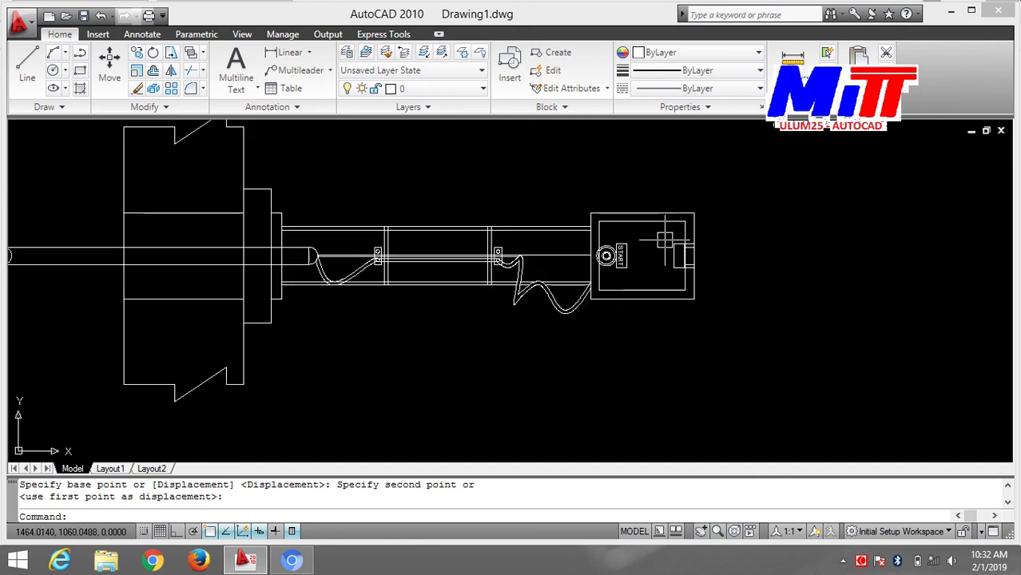
{"action": "scroll", "coordinate": [503, 311], "scroll_direction": "down", "scroll_amount": 2}
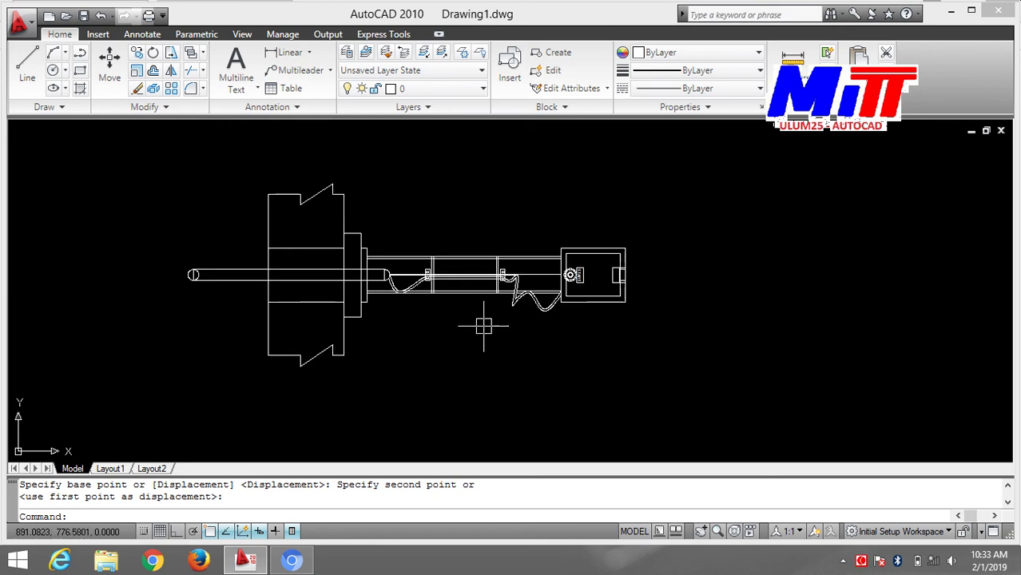
{"action": "scroll", "coordinate": [483, 327], "scroll_direction": "up", "scroll_amount": 2}
{"action": "mouse_move", "coordinate": [467, 339]}
{"action": "middle_mouse_down"}
{"action": "mouse_move", "coordinate": [498, 383]}
{"action": "mouse_move", "coordinate": [582, 379]}
{"action": "middle_mouse_up"}
- Start a hatch by picking points, then cancel it without applying
{"action": "key", "text": "Escape"}
{"action": "type", "text": "H"}
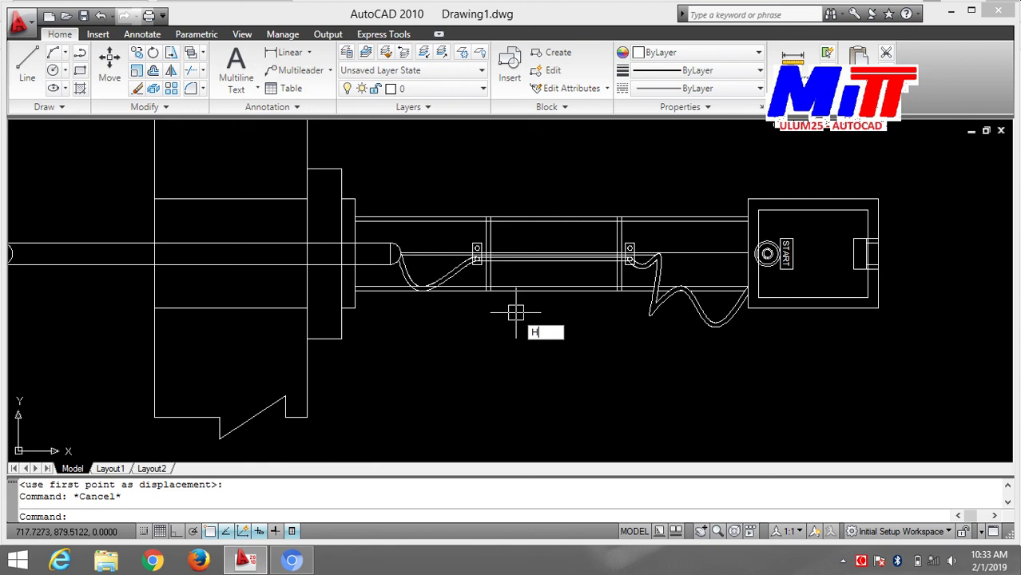
{"action": "key", "text": "Return"}
{"action": "left_click", "coordinate": [576, 134]}
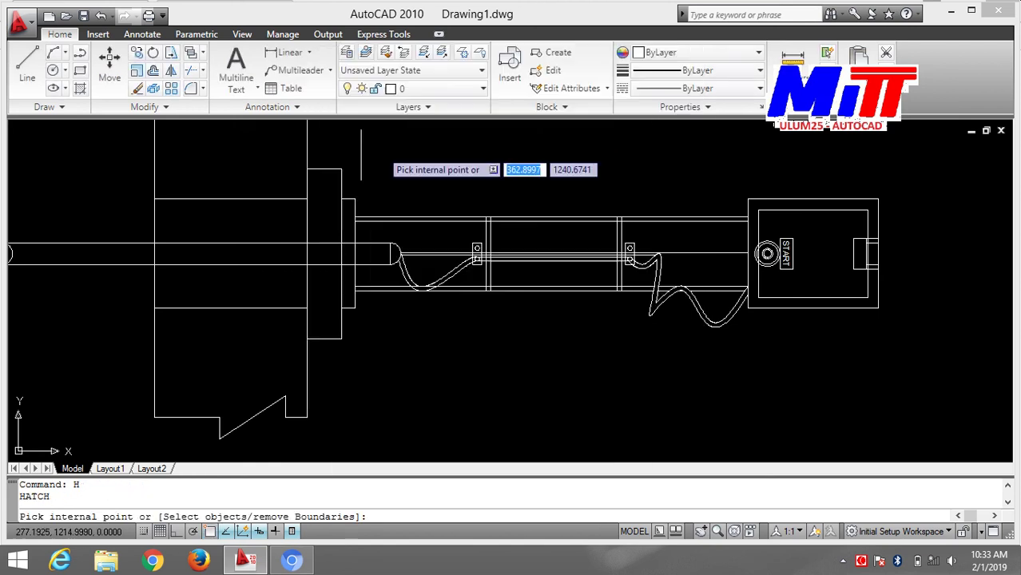
{"action": "scroll", "coordinate": [239, 191], "scroll_direction": "down", "scroll_amount": 3}
{"action": "middle_click_drag", "start_coordinate": [375, 152], "coordinate": [524, 194]}
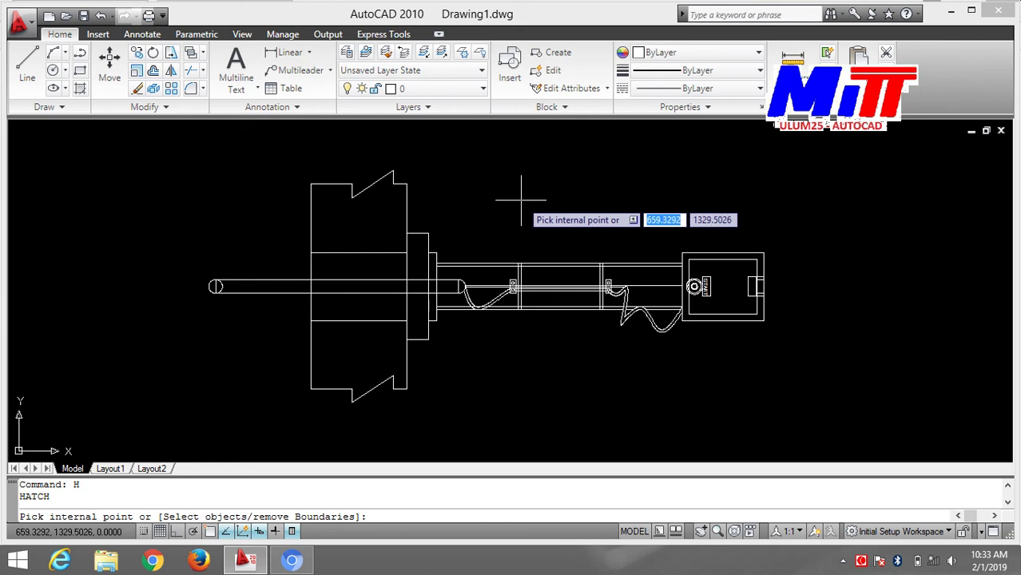
{"action": "key", "text": "Escape"}
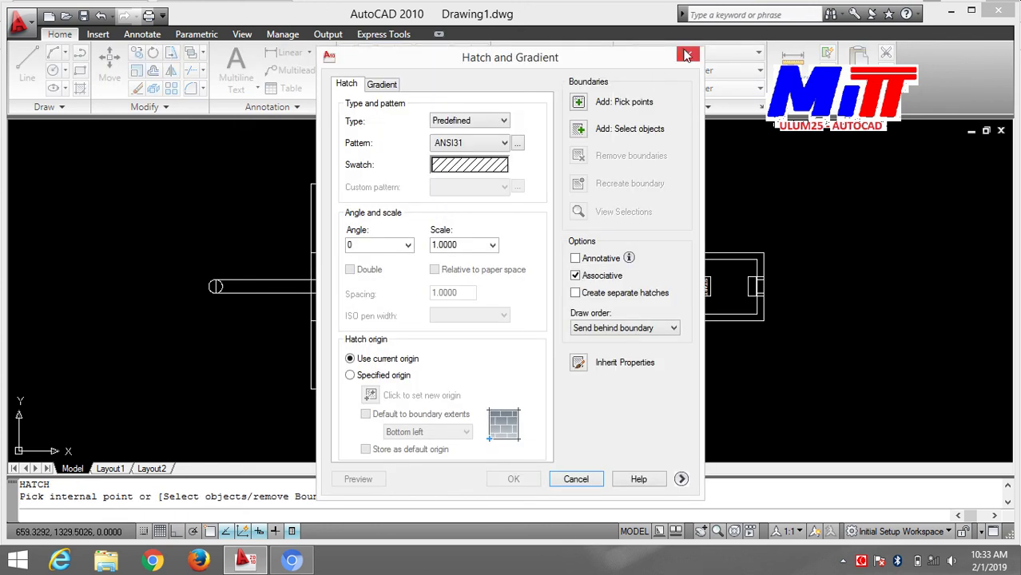
{"action": "left_click", "coordinate": [688, 54]}
{"action": "scroll", "coordinate": [364, 174], "scroll_direction": "up", "scroll_amount": 3}
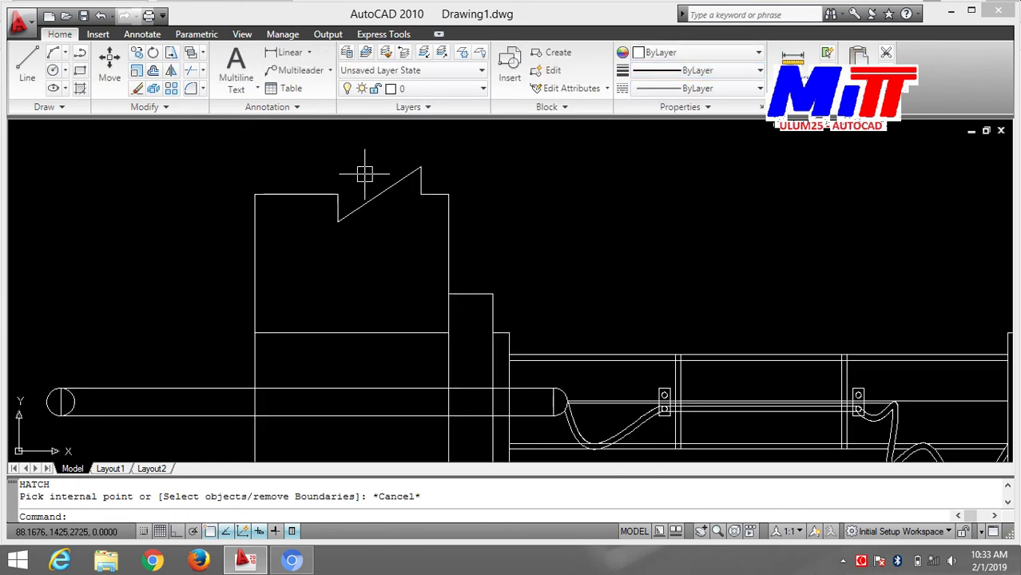
- Erase the two horizontal lines crossing the wall above and below the pipe
{"action": "left_click", "coordinate": [309, 332]}
{"action": "middle_click_drag", "start_coordinate": [296, 261], "coordinate": [296, 235]}
{"action": "middle_click_drag", "start_coordinate": [388, 429], "coordinate": [397, 264]}
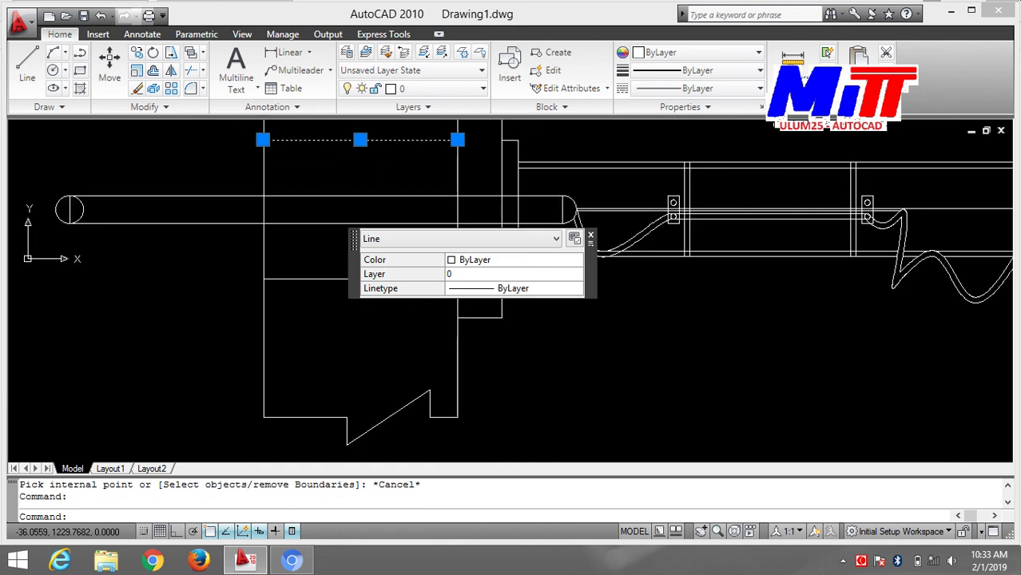
{"action": "left_click", "coordinate": [397, 276]}
{"action": "type", "text": "e"}
{"action": "key", "text": "Return"}
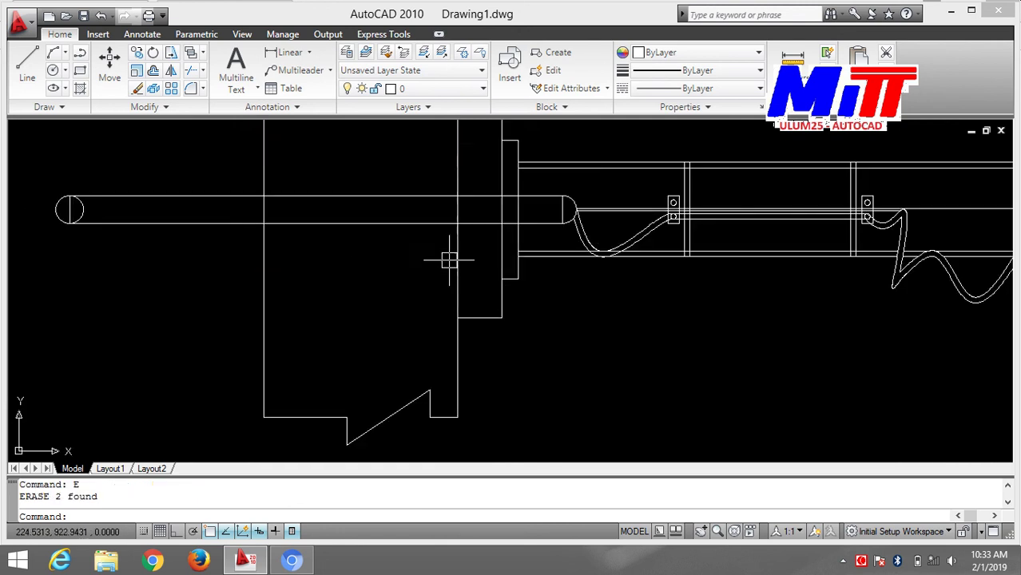
{"action": "scroll", "coordinate": [447, 263], "scroll_direction": "down", "scroll_amount": 4}
{"action": "middle_click_drag", "start_coordinate": [505, 290], "coordinate": [506, 353]}
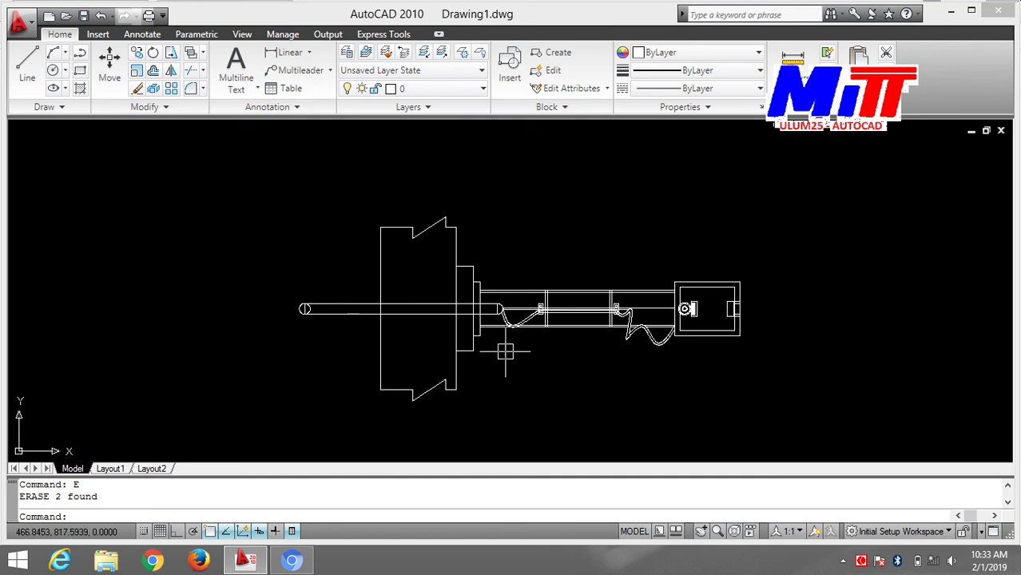
{"action": "scroll", "coordinate": [504, 350], "scroll_direction": "up", "scroll_amount": 2}
{"action": "scroll", "coordinate": [503, 350], "scroll_direction": "up", "scroll_amount": 2}
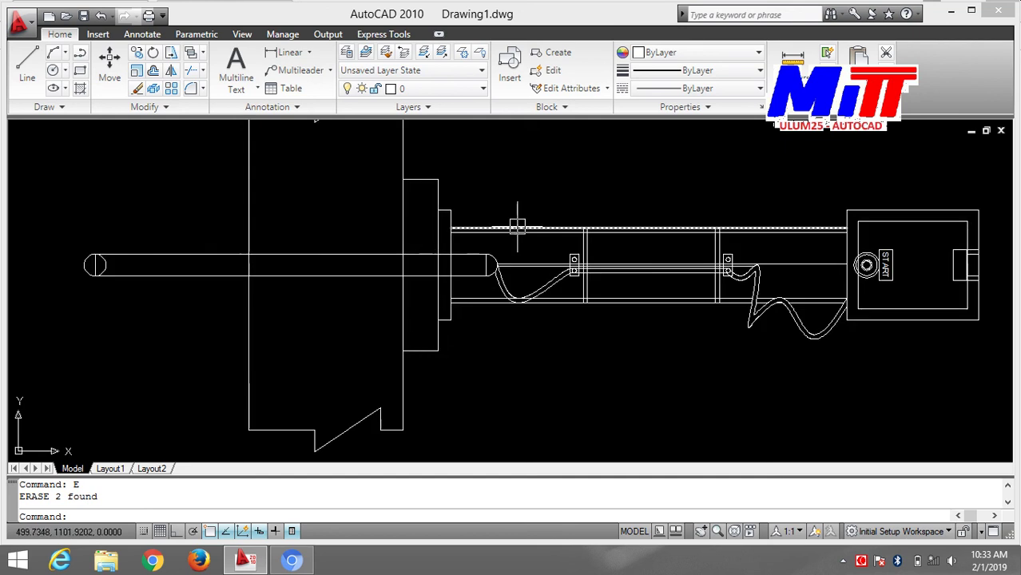
- Start a hatch inside the wall and choose the AR-CONC concrete pattern
{"action": "type", "text": "h"}
{"action": "key", "text": "Return"}
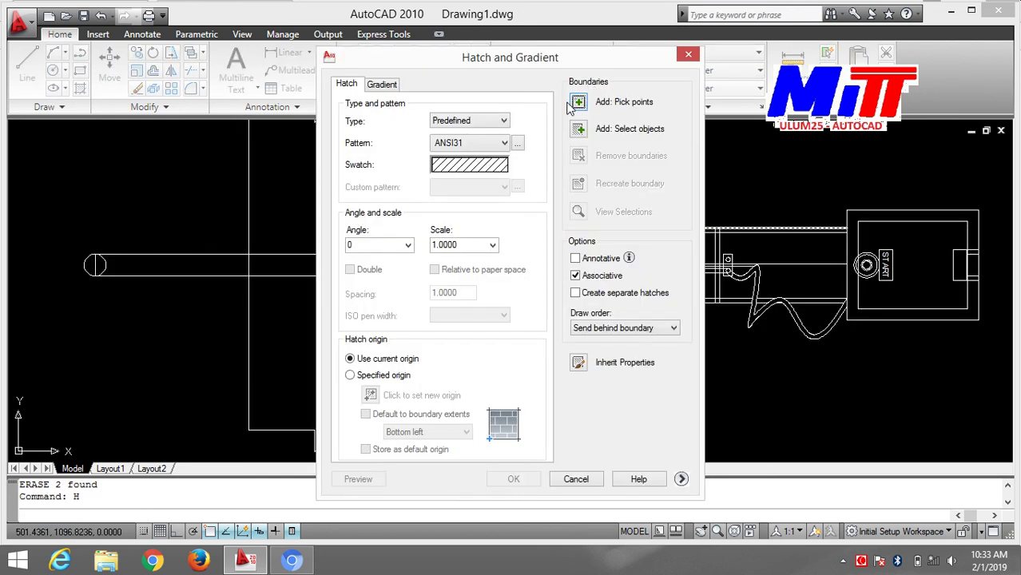
{"action": "left_click", "coordinate": [571, 105]}
{"action": "left_click", "coordinate": [341, 245]}
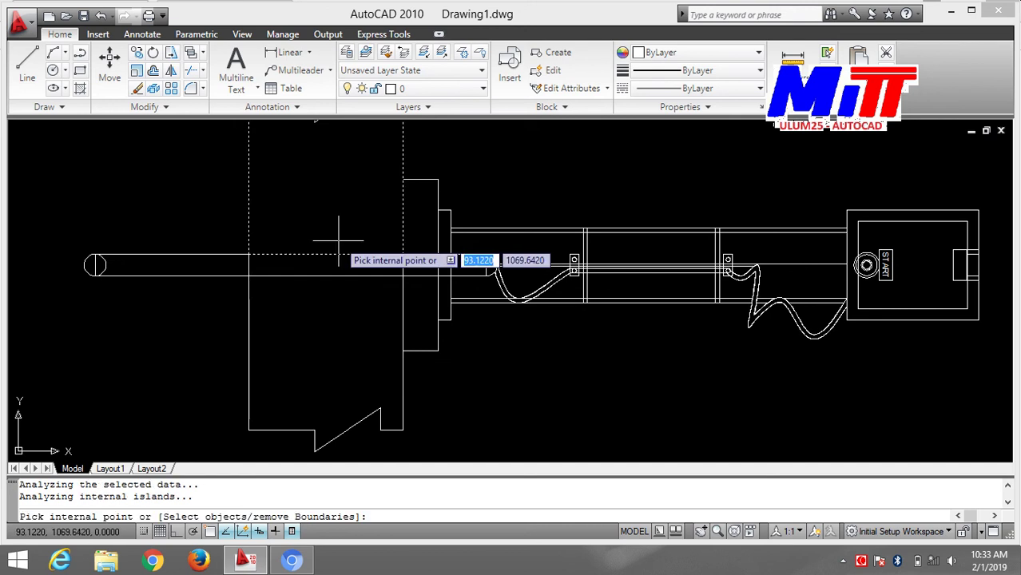
{"action": "key", "text": "Return"}
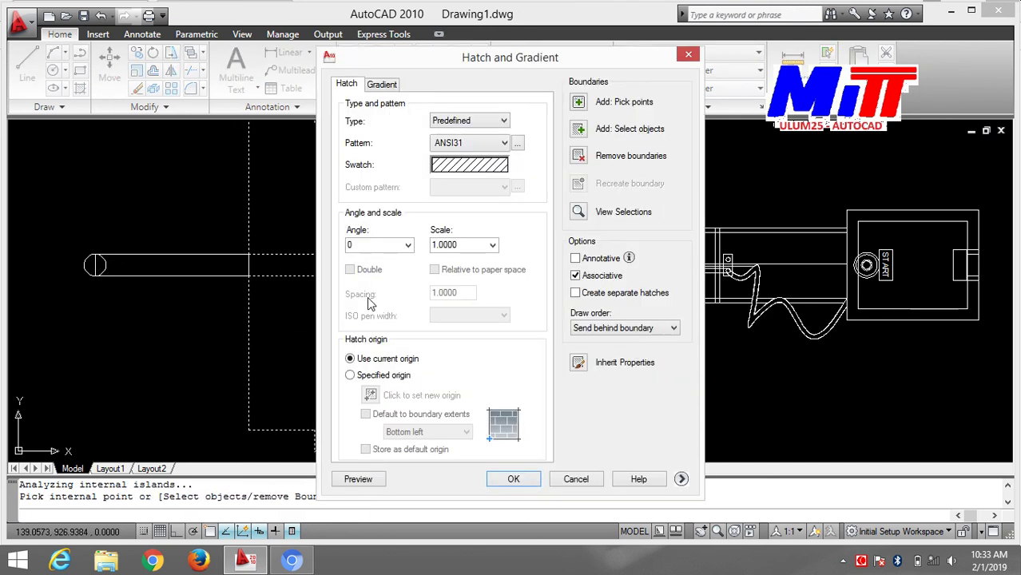
{"action": "left_click", "coordinate": [517, 142]}
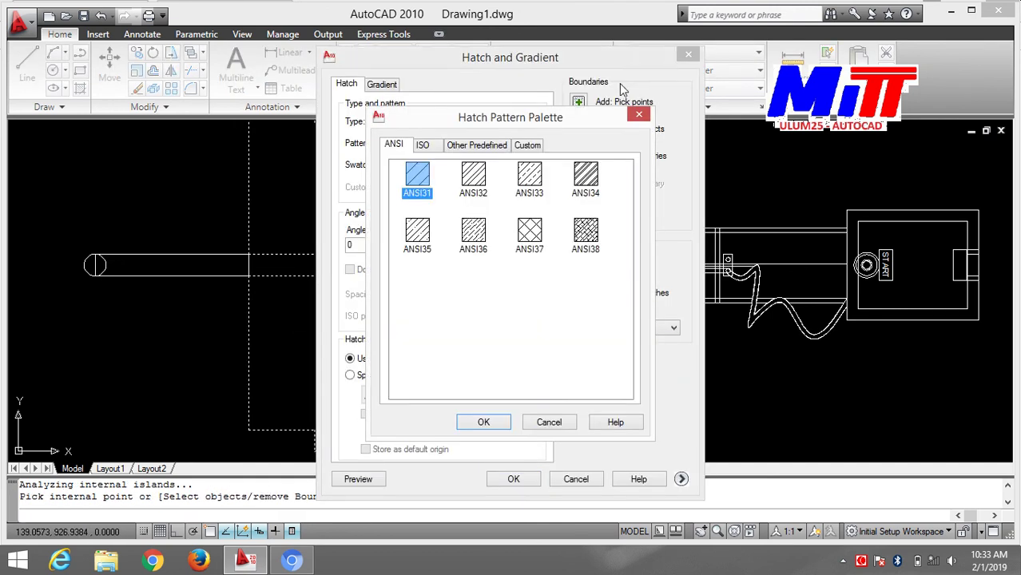
{"action": "left_click", "coordinate": [487, 146]}
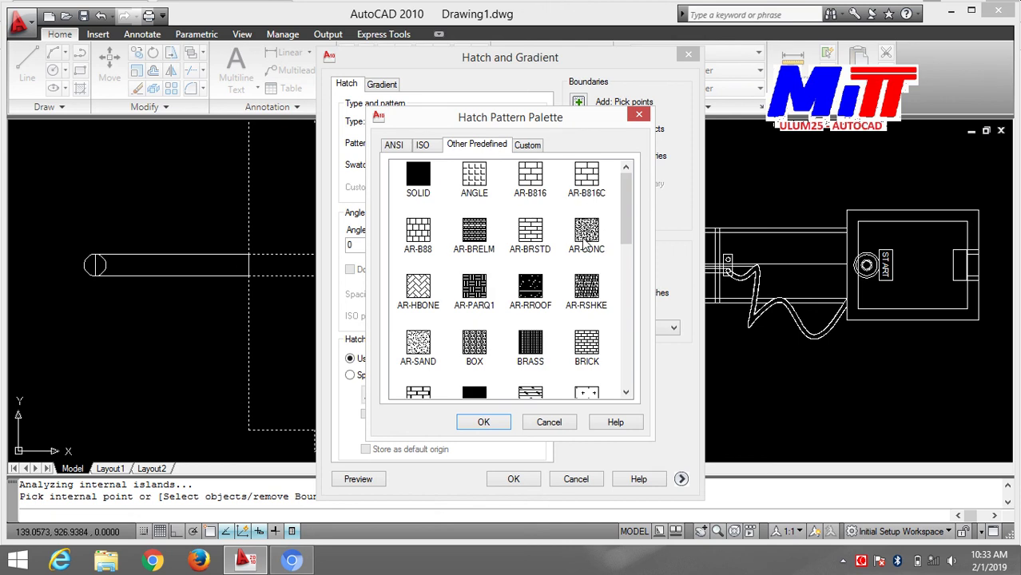
{"action": "left_click", "coordinate": [585, 235]}
{"action": "left_click", "coordinate": [482, 421]}
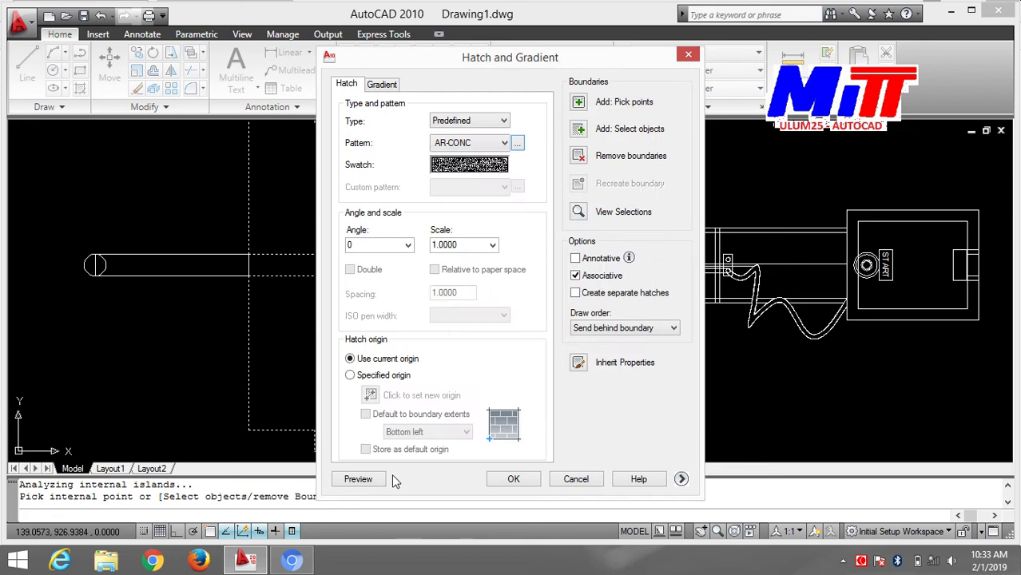
- Preview the AR-CONC hatch at the default scale, then at 50 and 30
{"action": "left_click", "coordinate": [363, 479]}
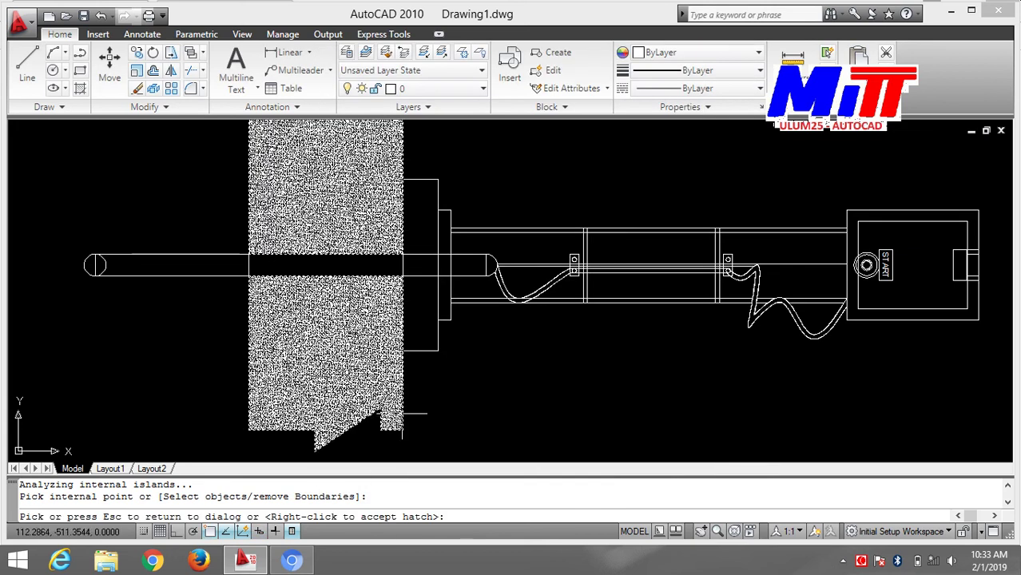
{"action": "key", "text": "Escape"}
{"action": "double_click", "coordinate": [448, 245]}
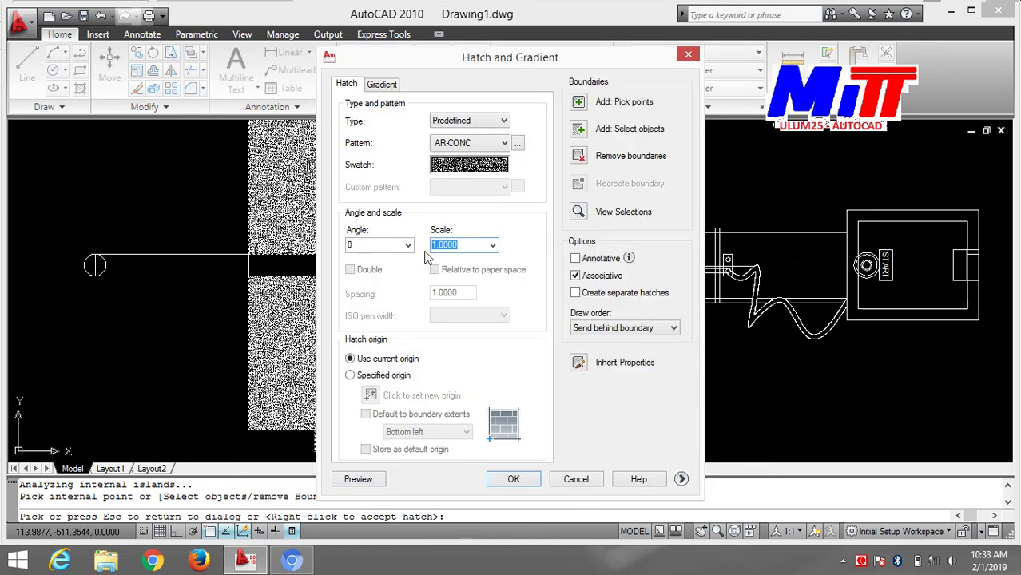
{"action": "type", "text": "50"}
{"action": "left_click", "coordinate": [376, 479]}
{"action": "key", "text": "Escape"}
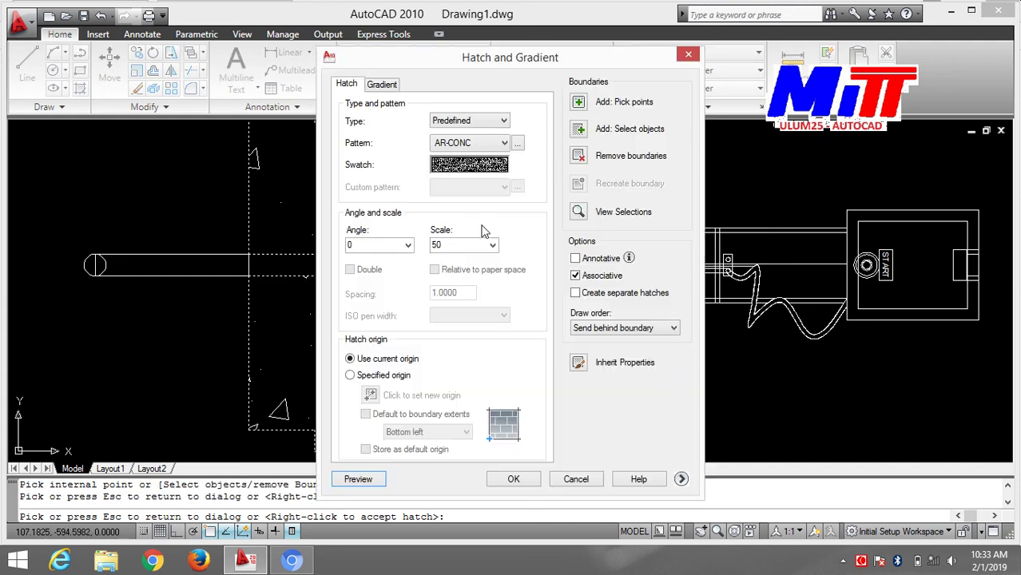
{"action": "double_click", "coordinate": [453, 244]}
{"action": "type", "text": "30"}
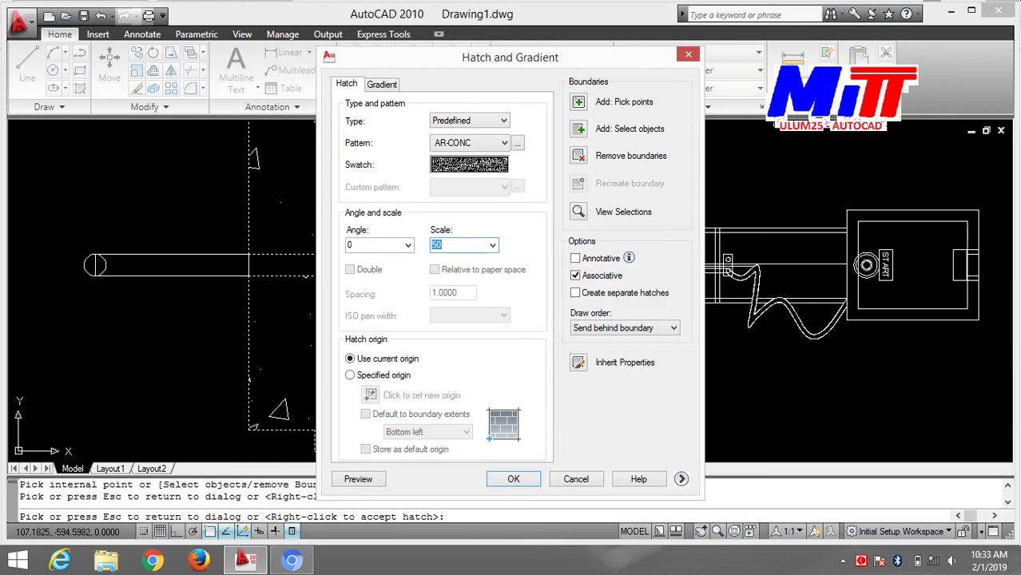
{"action": "left_click", "coordinate": [359, 479]}
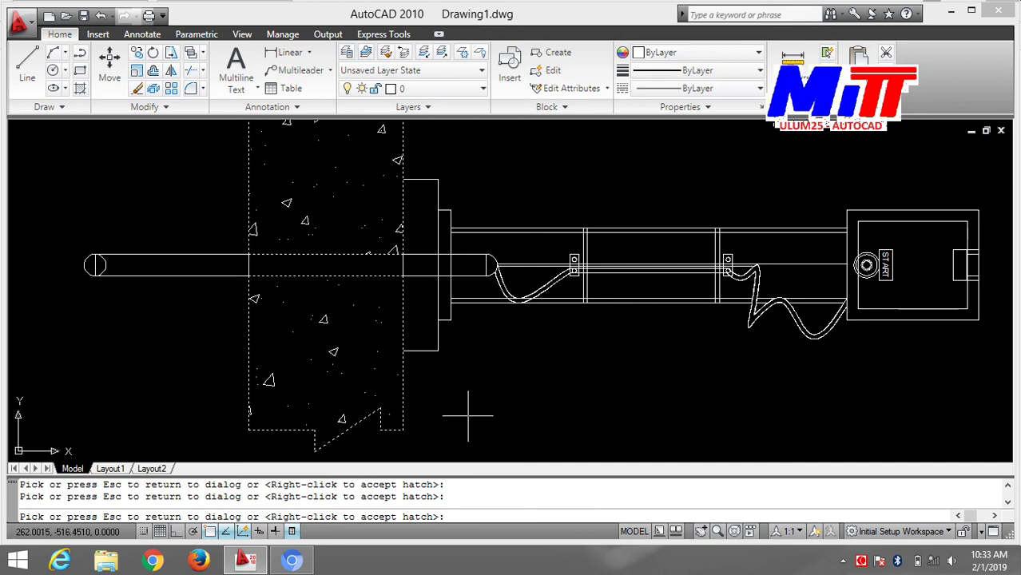
{"action": "key", "text": "Escape"}
- Set the hatch scale to 20, check the preview, and apply it
{"action": "double_click", "coordinate": [457, 244]}
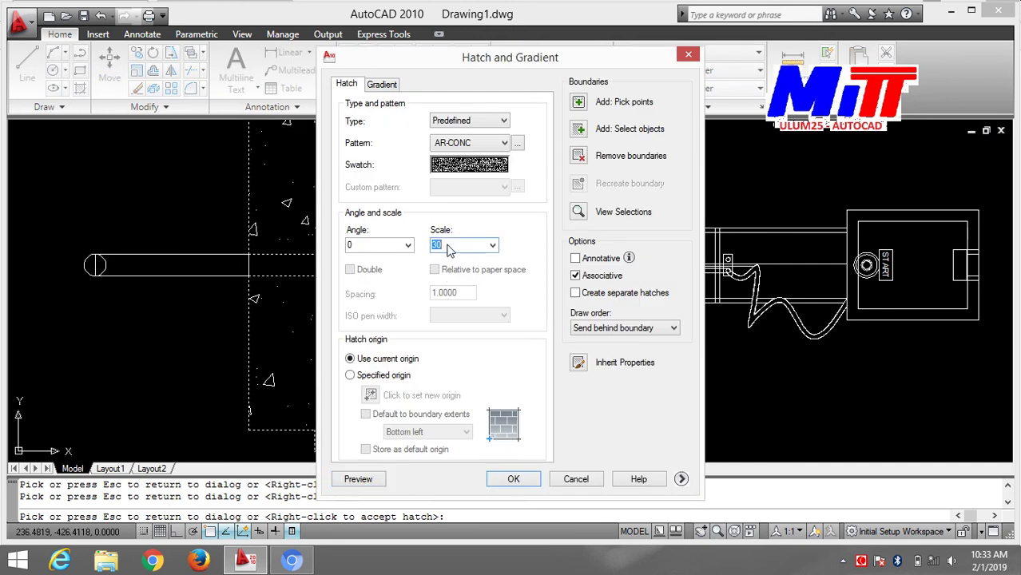
{"action": "type", "text": "20"}
{"action": "left_click", "coordinate": [358, 479]}
{"action": "scroll", "coordinate": [559, 386], "scroll_direction": "down", "scroll_amount": 2}
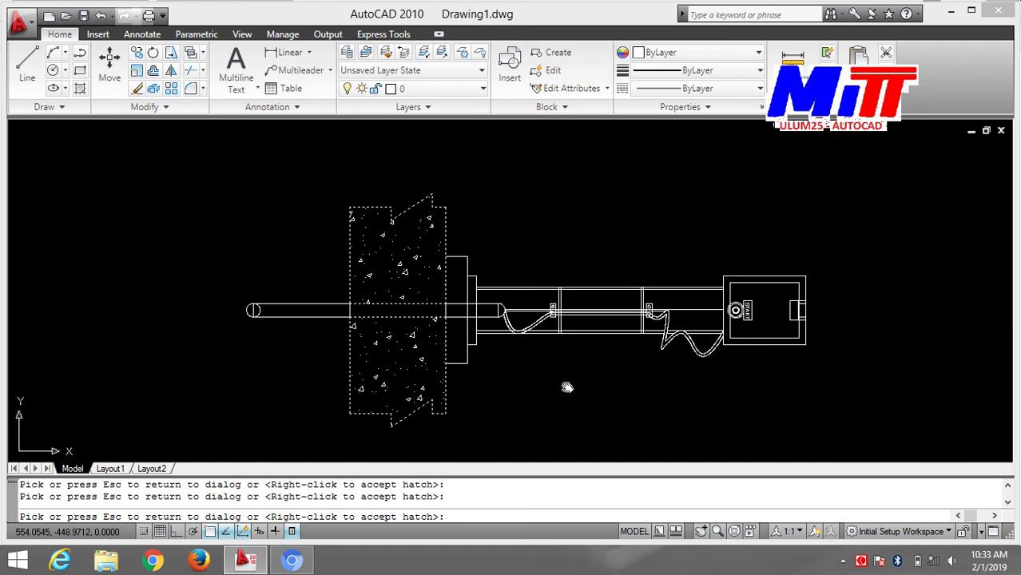
{"action": "middle_click_drag", "start_coordinate": [559, 386], "coordinate": [523, 415]}
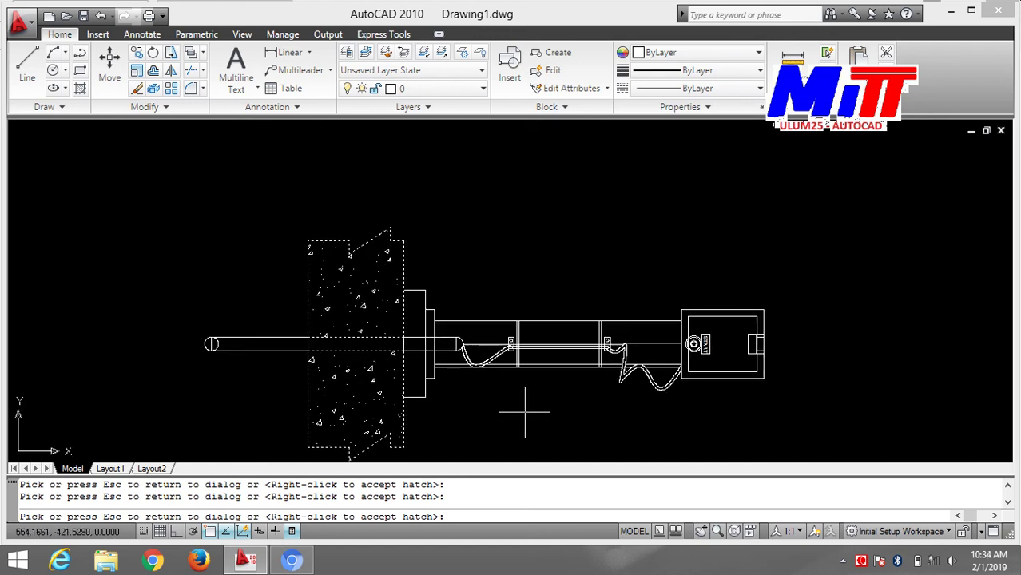
{"action": "scroll", "coordinate": [525, 412], "scroll_direction": "up", "scroll_amount": 2}
{"action": "key", "text": "Escape"}
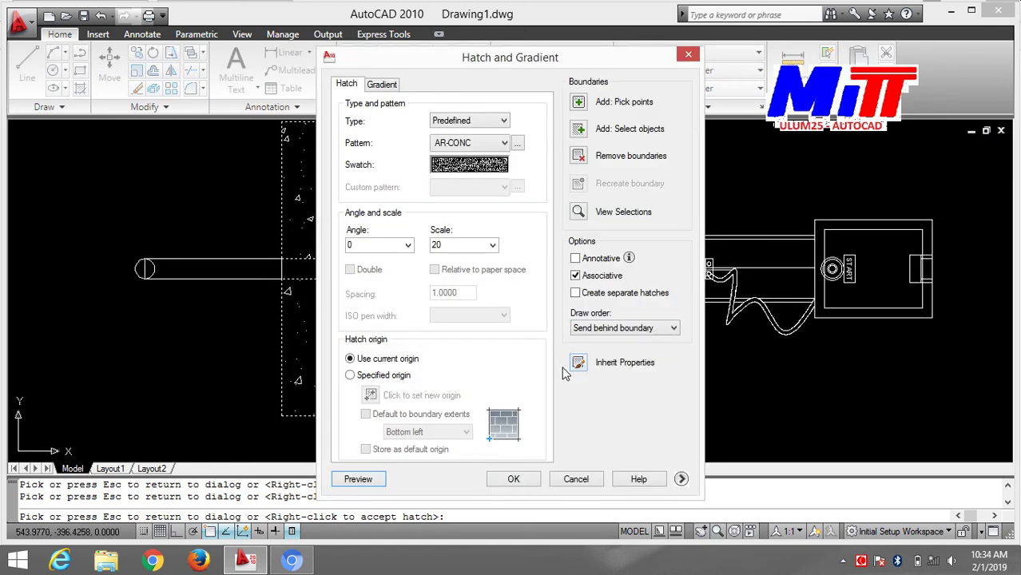
{"action": "left_click", "coordinate": [525, 485]}
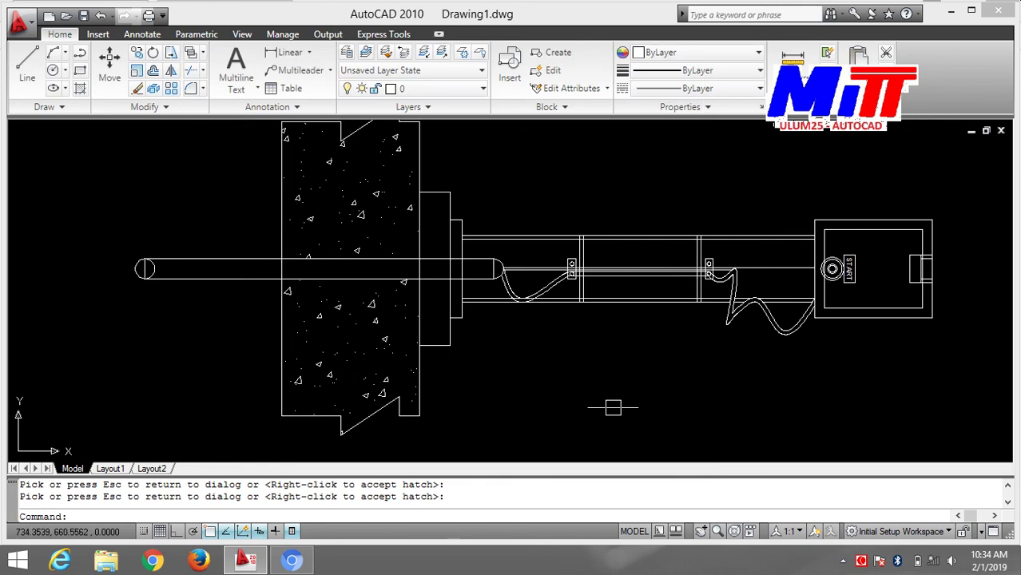
{"action": "scroll", "coordinate": [611, 403], "scroll_direction": "down", "scroll_amount": 1}
{"action": "mouse_move", "coordinate": [612, 403]}
{"action": "middle_mouse_down"}
{"action": "mouse_move", "coordinate": [376, 383]}
{"action": "mouse_move", "coordinate": [421, 405]}
{"action": "middle_mouse_up"}
{"action": "scroll", "coordinate": [388, 379], "scroll_direction": "up", "scroll_amount": 3}
{"action": "scroll", "coordinate": [421, 404], "scroll_direction": "up", "scroll_amount": 3}
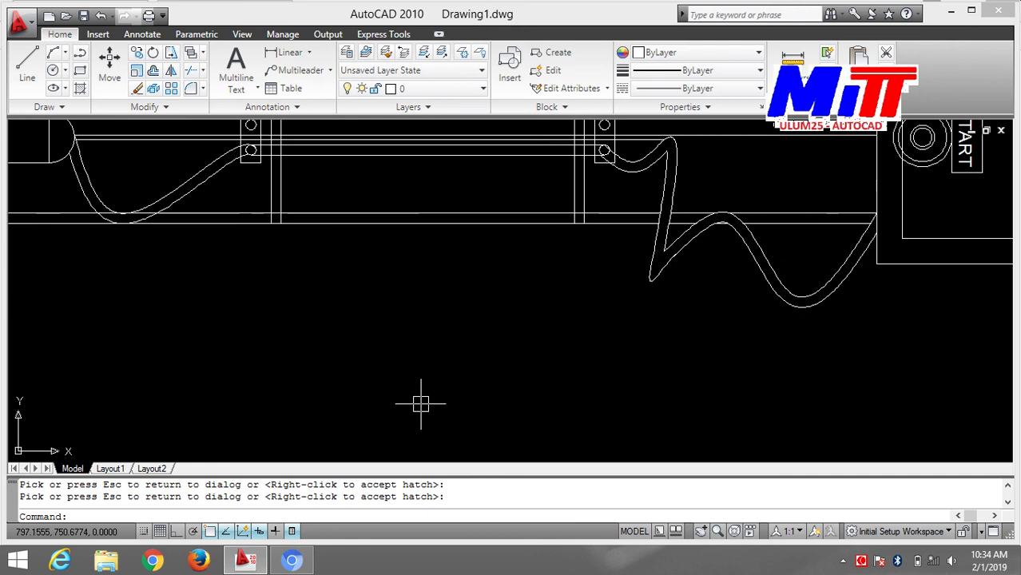
{"action": "scroll", "coordinate": [421, 405], "scroll_direction": "down", "scroll_amount": 1}
{"action": "type", "text": "h"}
{"action": "key", "text": "Return"}
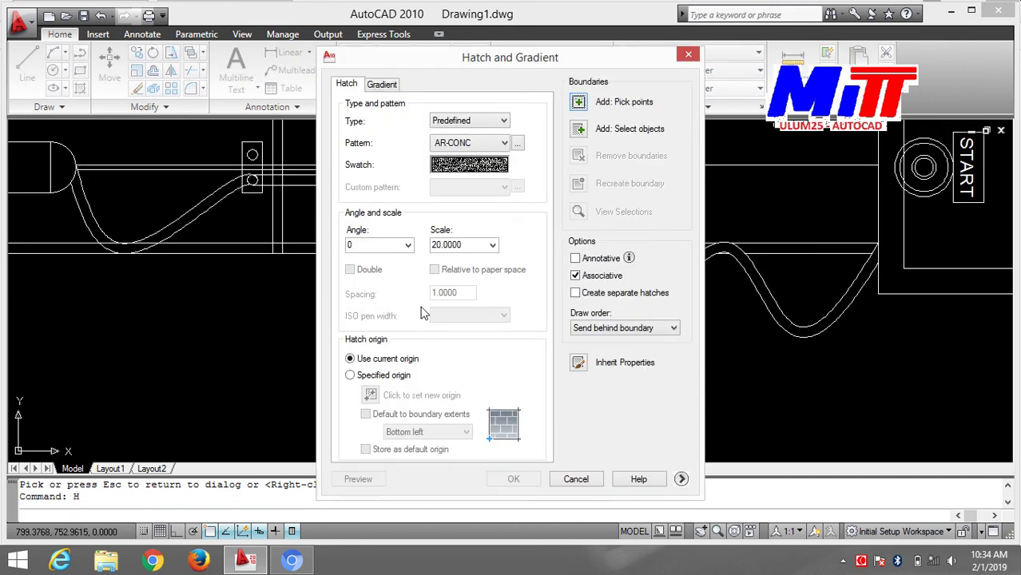
{"action": "left_click", "coordinate": [578, 102]}
{"action": "scroll", "coordinate": [428, 388], "scroll_direction": "up", "scroll_amount": 2}
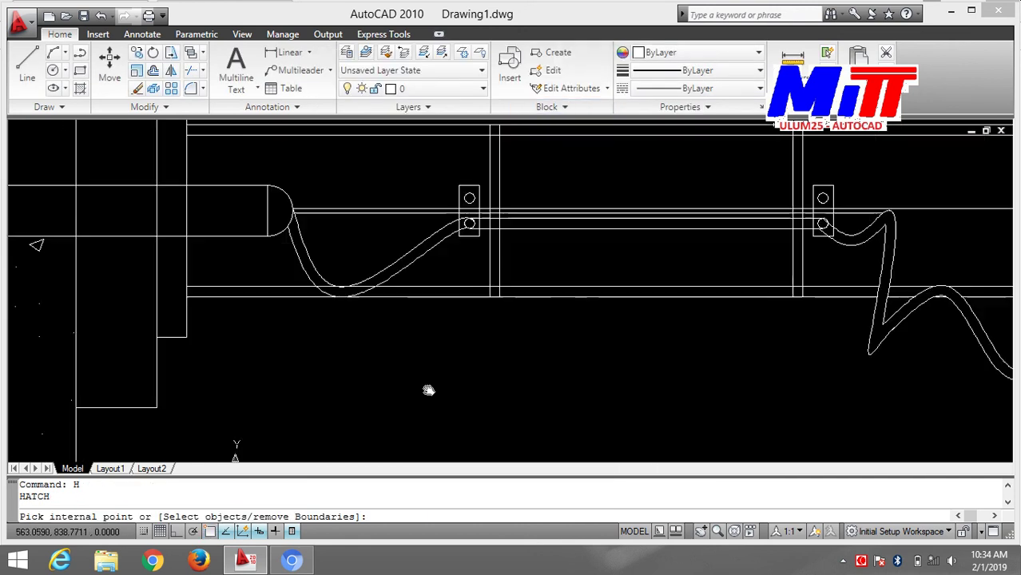
{"action": "scroll", "coordinate": [555, 403], "scroll_direction": "up", "scroll_amount": 2}
{"action": "scroll", "coordinate": [554, 403], "scroll_direction": "up", "scroll_amount": 1}
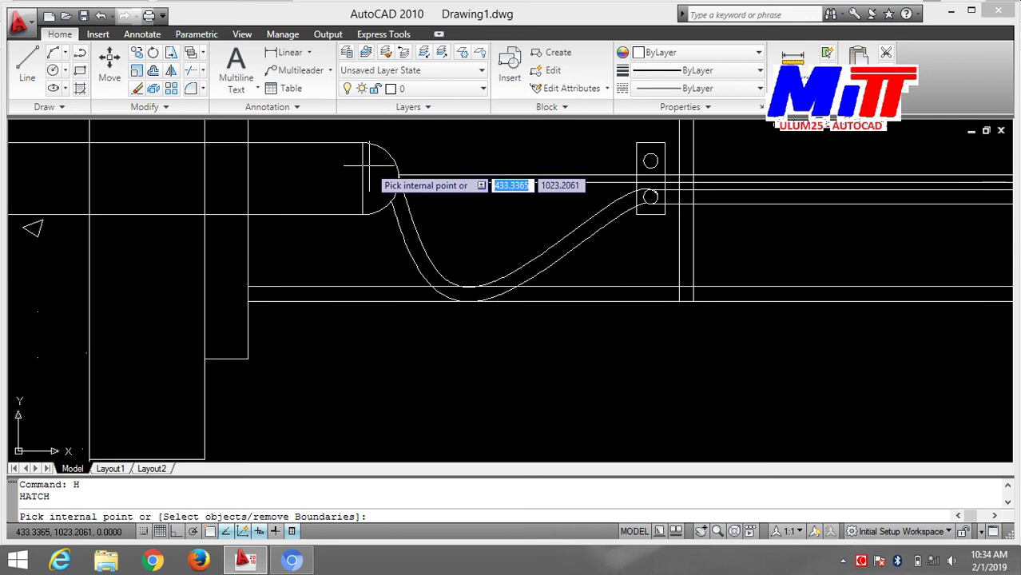
{"action": "left_click", "coordinate": [374, 172]}
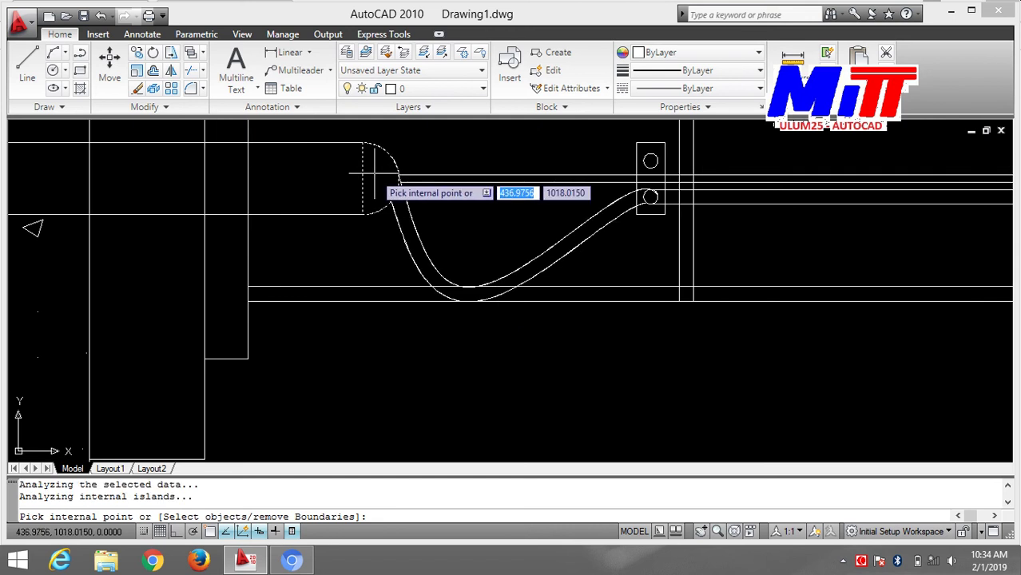
{"action": "left_click", "coordinate": [416, 217]}
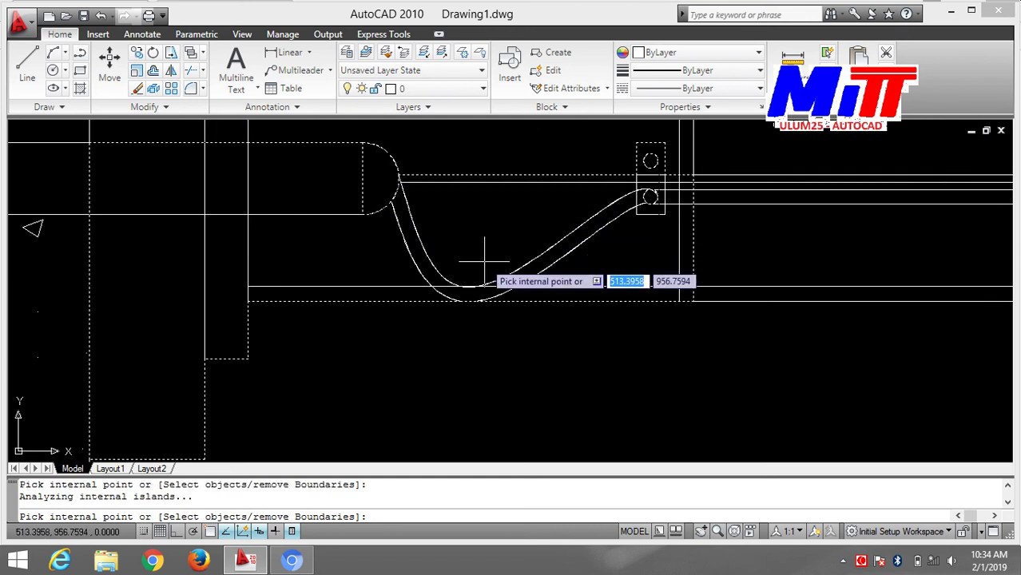
{"action": "key", "text": "ctrl+z"}
{"action": "left_click", "coordinate": [432, 274]}
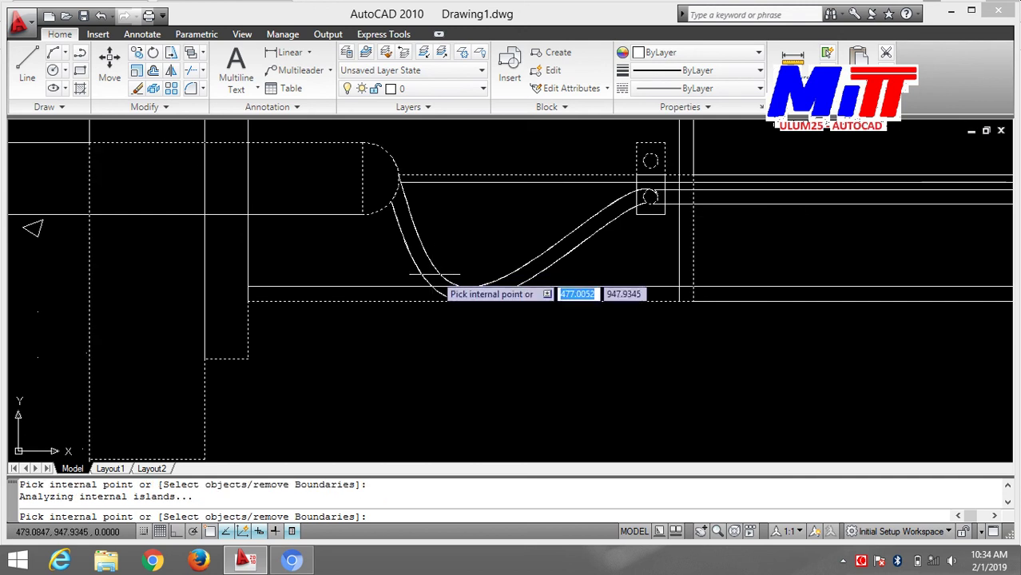
{"action": "key", "text": "ctrl+z"}
{"action": "scroll", "coordinate": [593, 254], "scroll_direction": "up", "scroll_amount": 2}
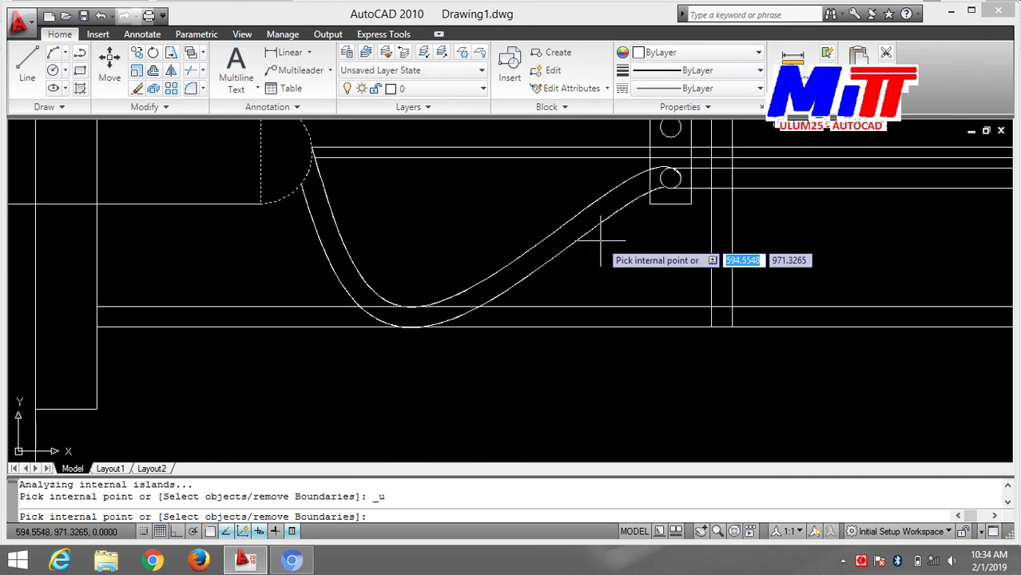
{"action": "key", "text": "Return"}
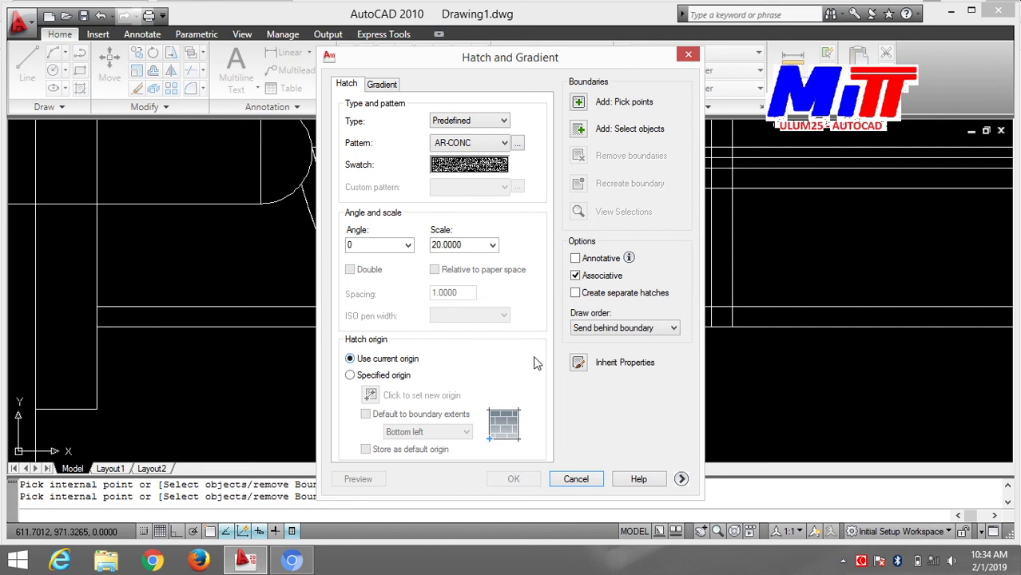
{"action": "left_click", "coordinate": [690, 56]}
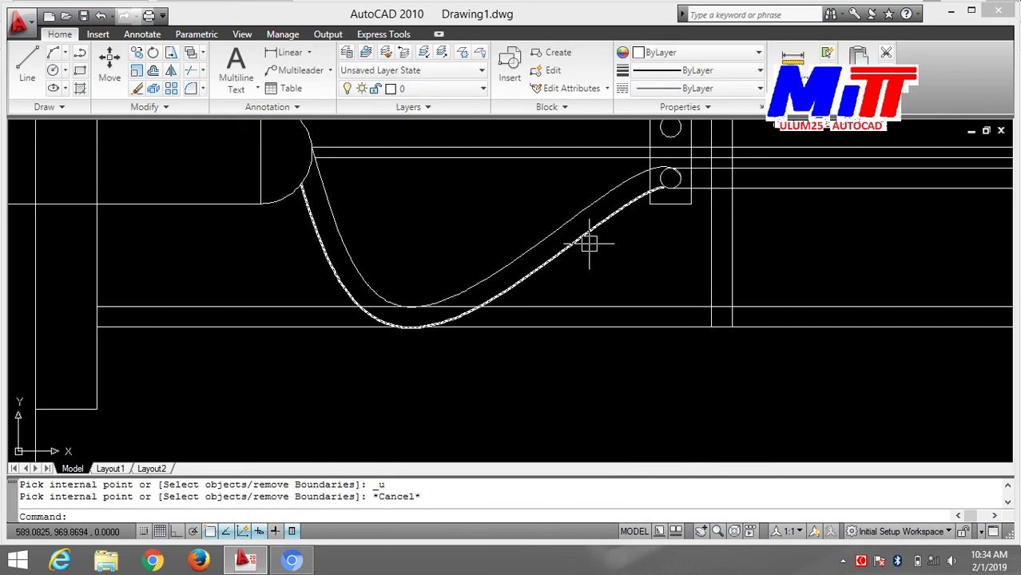
{"action": "scroll", "coordinate": [587, 239], "scroll_direction": "up", "scroll_amount": 1}
- Trim away the horizontal line segment crossing between the two pipe curves near the bend's bottom
{"action": "type", "text": "T"}
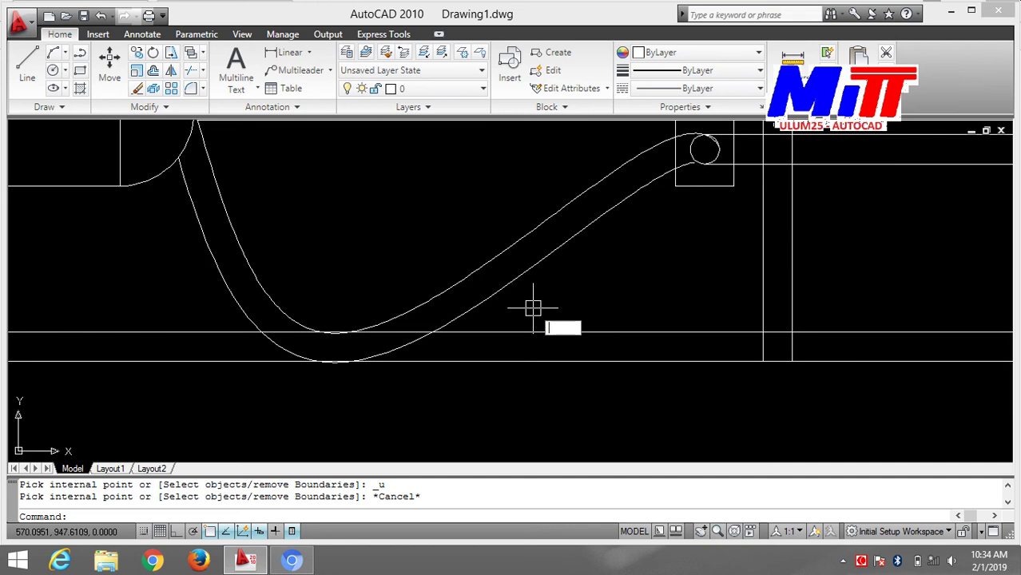
{"action": "key", "text": "Return"}
{"action": "key", "text": "Return"}
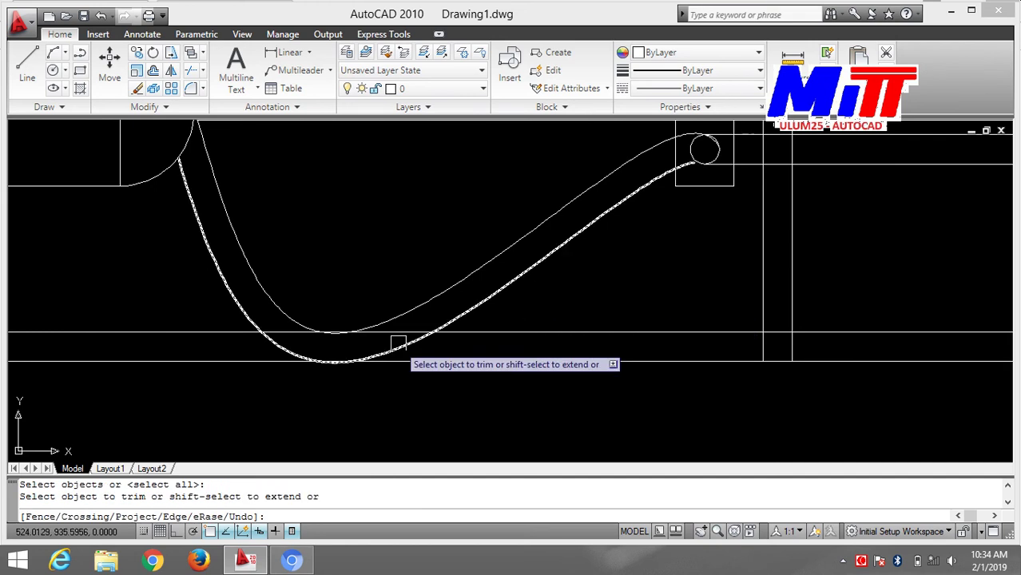
{"action": "left_click", "coordinate": [398, 332]}
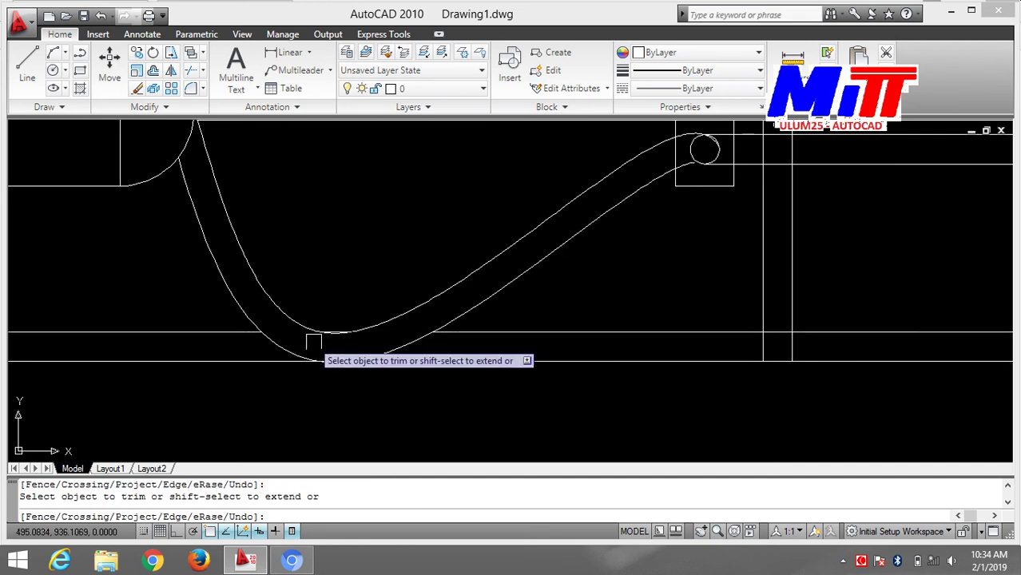
{"action": "scroll", "coordinate": [318, 345], "scroll_direction": "up", "scroll_amount": 2}
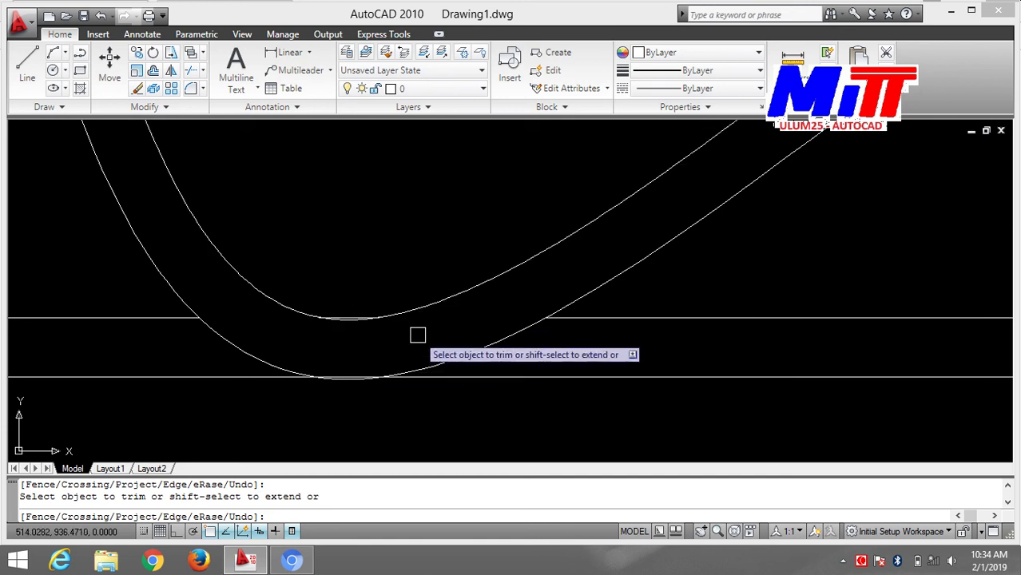
{"action": "scroll", "coordinate": [352, 375], "scroll_direction": "up", "scroll_amount": 3}
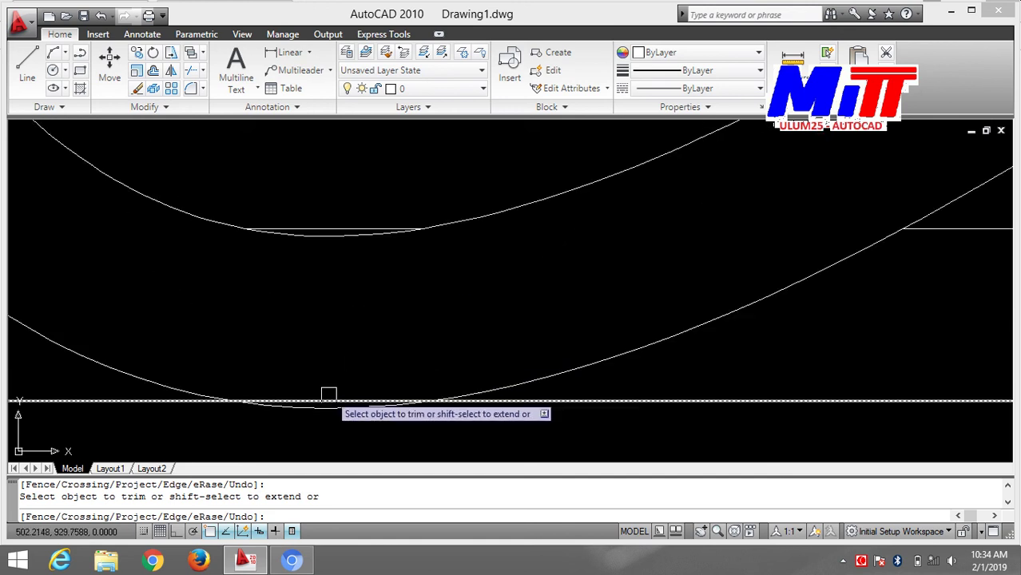
{"action": "scroll", "coordinate": [631, 249], "scroll_direction": "down", "scroll_amount": 2}
{"action": "scroll", "coordinate": [631, 246], "scroll_direction": "down", "scroll_amount": 3}
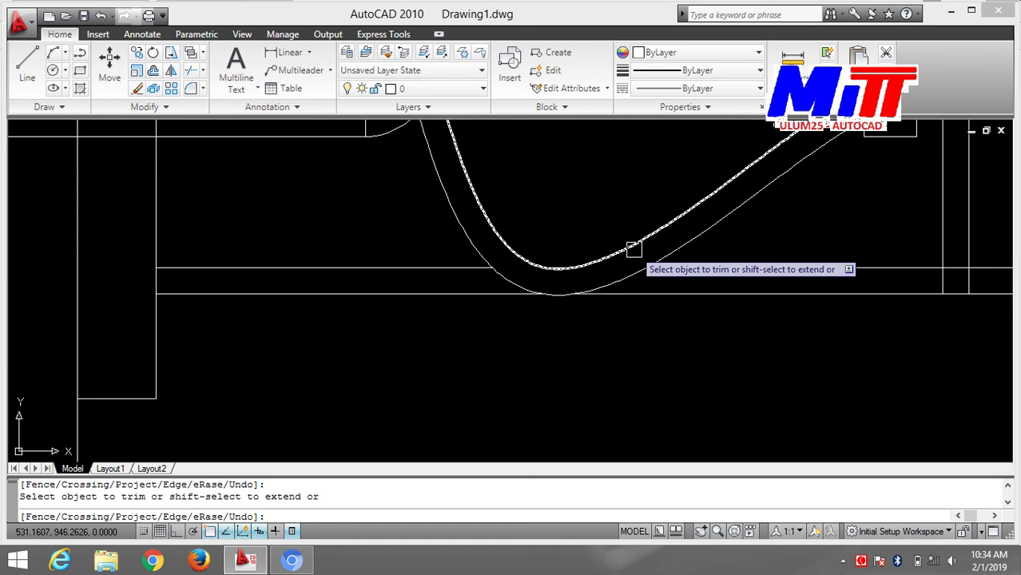
{"action": "mouse_move", "coordinate": [631, 246]}
{"action": "middle_mouse_down"}
{"action": "mouse_move", "coordinate": [659, 286]}
{"action": "mouse_move", "coordinate": [485, 435]}
{"action": "mouse_move", "coordinate": [497, 388]}
{"action": "middle_mouse_up"}
{"action": "scroll", "coordinate": [575, 362], "scroll_direction": "up", "scroll_amount": 1}
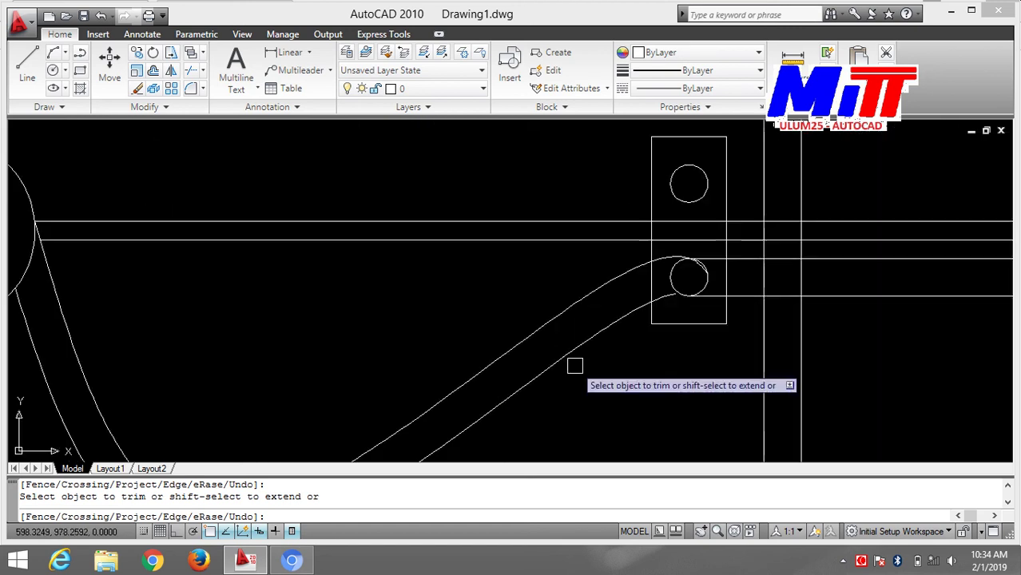
{"action": "scroll", "coordinate": [645, 319], "scroll_direction": "up", "scroll_amount": 2}
{"action": "mouse_move", "coordinate": [644, 319]}
{"action": "middle_mouse_down"}
{"action": "mouse_move", "coordinate": [576, 365]}
{"action": "mouse_move", "coordinate": [486, 403]}
{"action": "middle_mouse_up"}
{"action": "scroll", "coordinate": [510, 365], "scroll_direction": "up", "scroll_amount": 1}
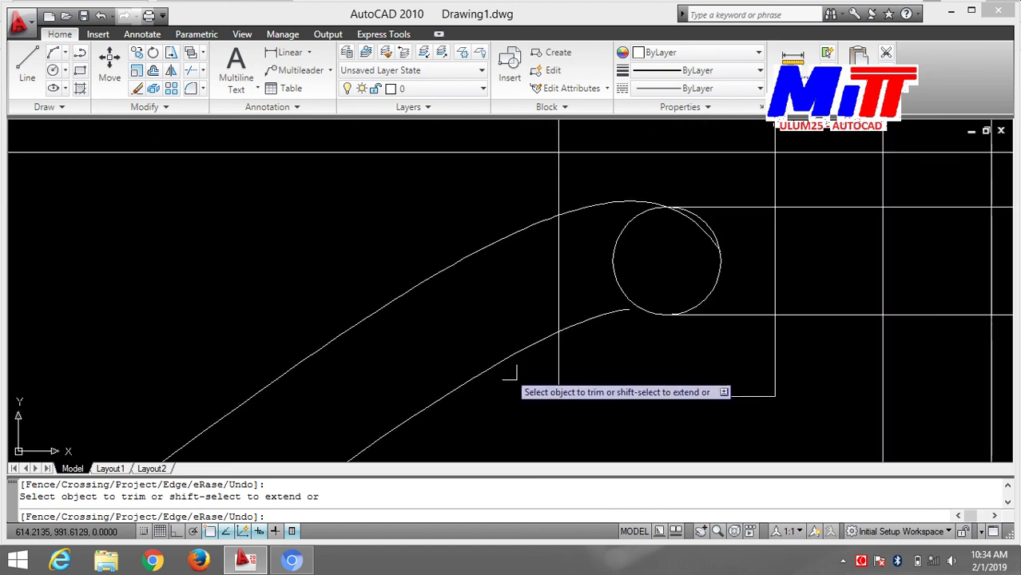
{"action": "scroll", "coordinate": [646, 284], "scroll_direction": "up", "scroll_amount": 1}
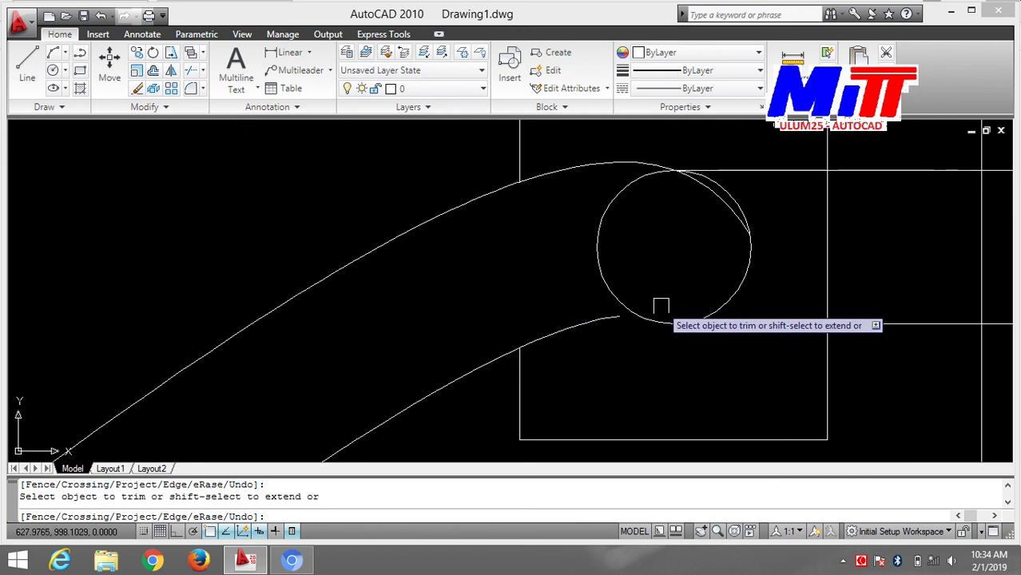
{"action": "key", "text": "Escape"}
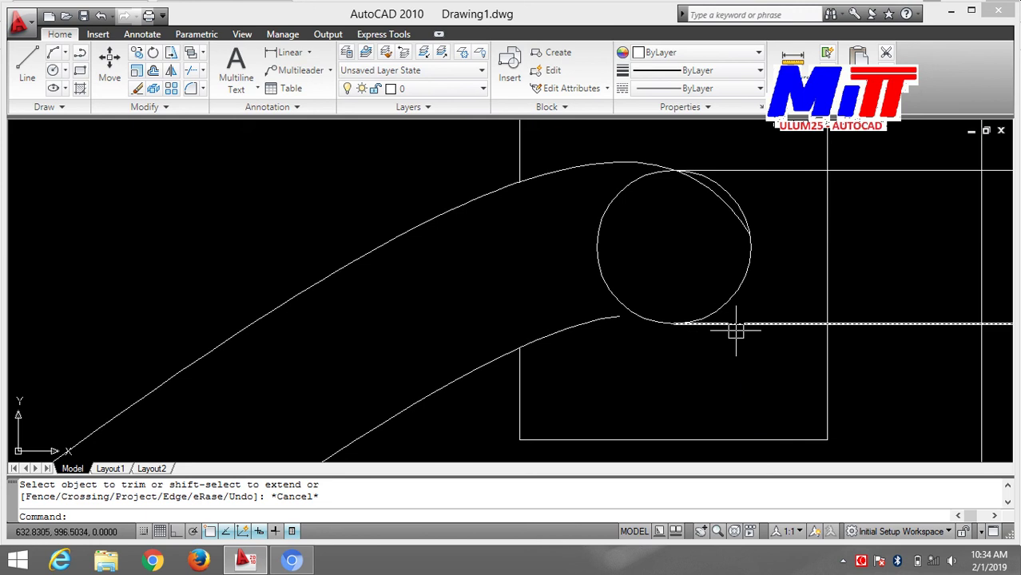
- Draw a short spline from the lower pipe curve's end to the bottom of the bracket circle
{"action": "type", "text": "s"}
{"action": "key", "text": "Return"}
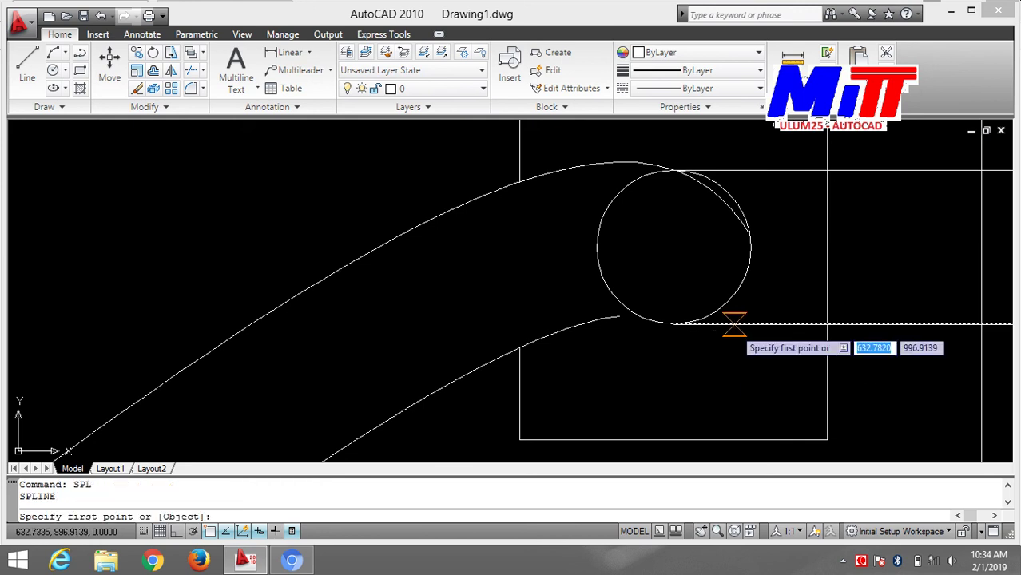
{"action": "left_click", "coordinate": [617, 316]}
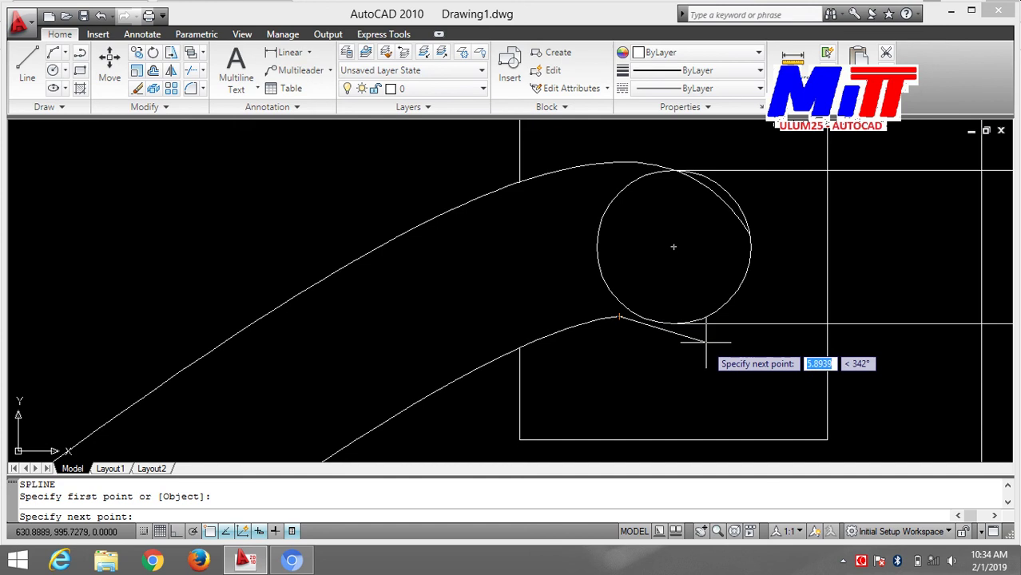
{"action": "left_click", "coordinate": [672, 322]}
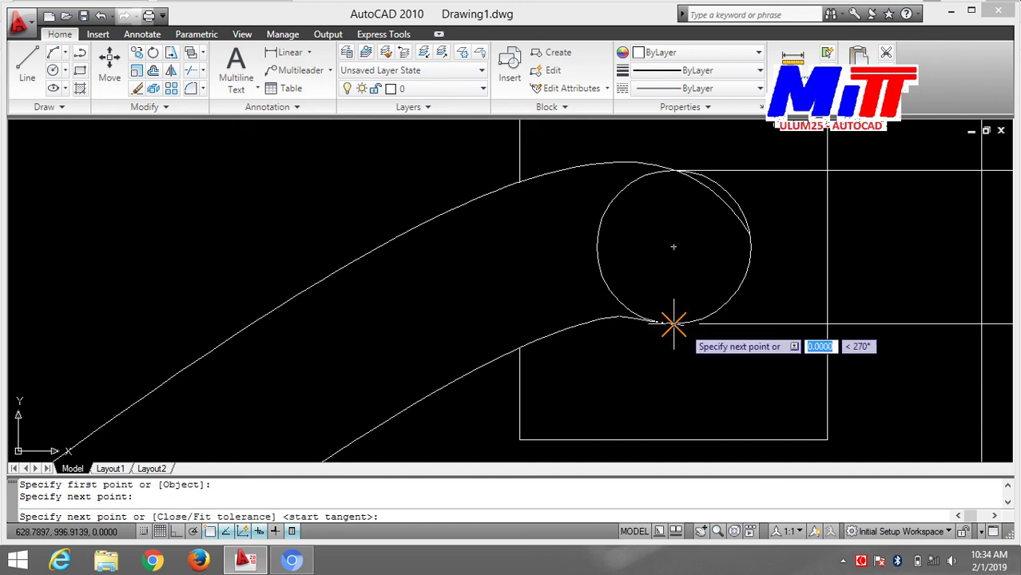
{"action": "key", "text": "Return"}
{"action": "key", "text": "Return"}
{"action": "key", "text": "Return"}
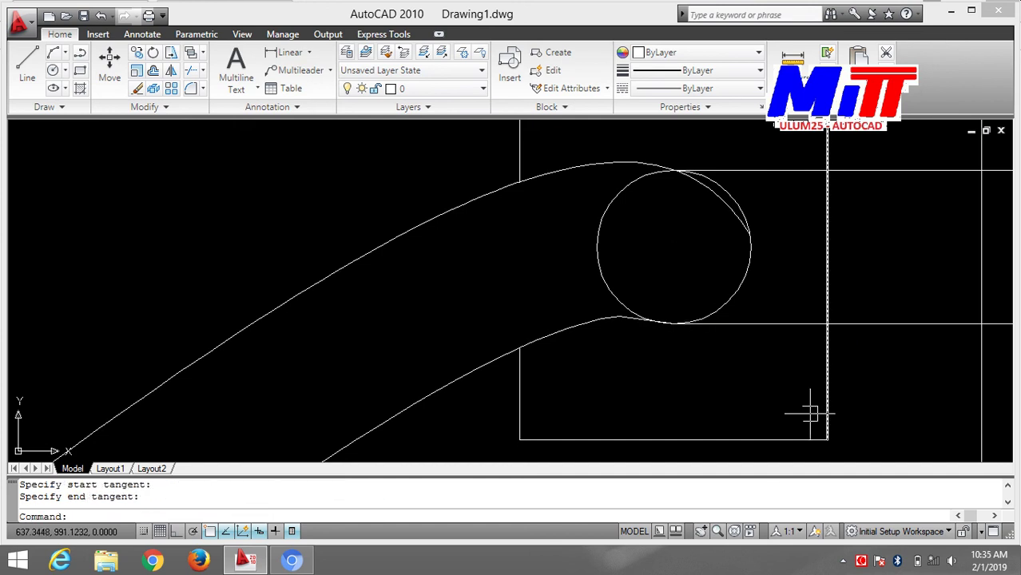
{"action": "scroll", "coordinate": [809, 410], "scroll_direction": "down", "scroll_amount": 3}
{"action": "scroll", "coordinate": [789, 408], "scroll_direction": "down", "scroll_amount": 2}
{"action": "mouse_move", "coordinate": [788, 410]}
{"action": "middle_mouse_down"}
{"action": "mouse_move", "coordinate": [747, 215]}
{"action": "mouse_move", "coordinate": [722, 277]}
{"action": "mouse_move", "coordinate": [730, 292]}
{"action": "middle_mouse_up"}
{"action": "scroll", "coordinate": [751, 216], "scroll_direction": "down", "scroll_amount": 5}
{"action": "scroll", "coordinate": [751, 220], "scroll_direction": "up", "scroll_amount": 1}
{"action": "scroll", "coordinate": [748, 228], "scroll_direction": "up", "scroll_amount": 1}
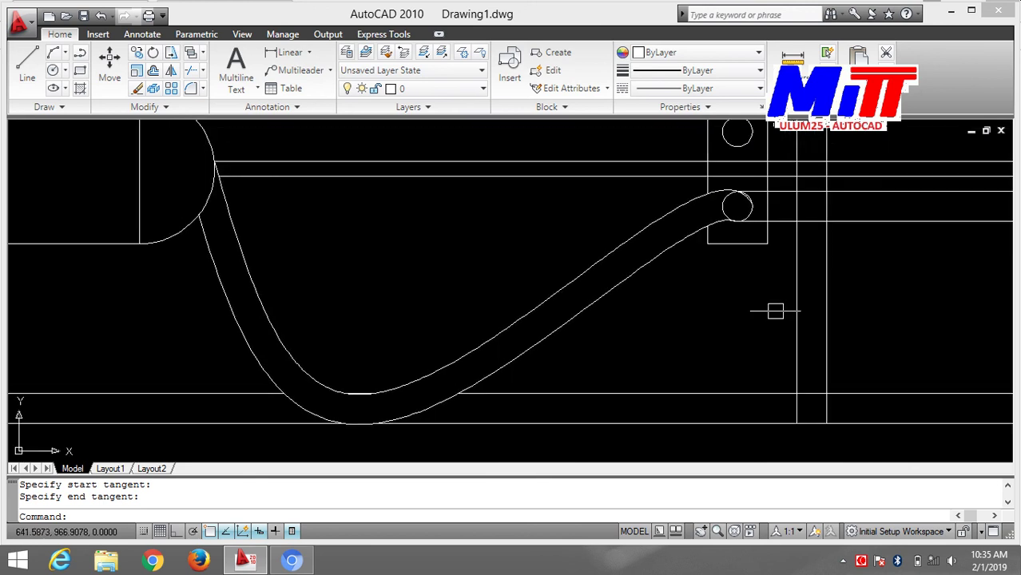
- Start a hatch and pick the rounded pipe end and the S-shaped pipe band as areas
{"action": "type", "text": "H"}
{"action": "key", "text": "Return"}
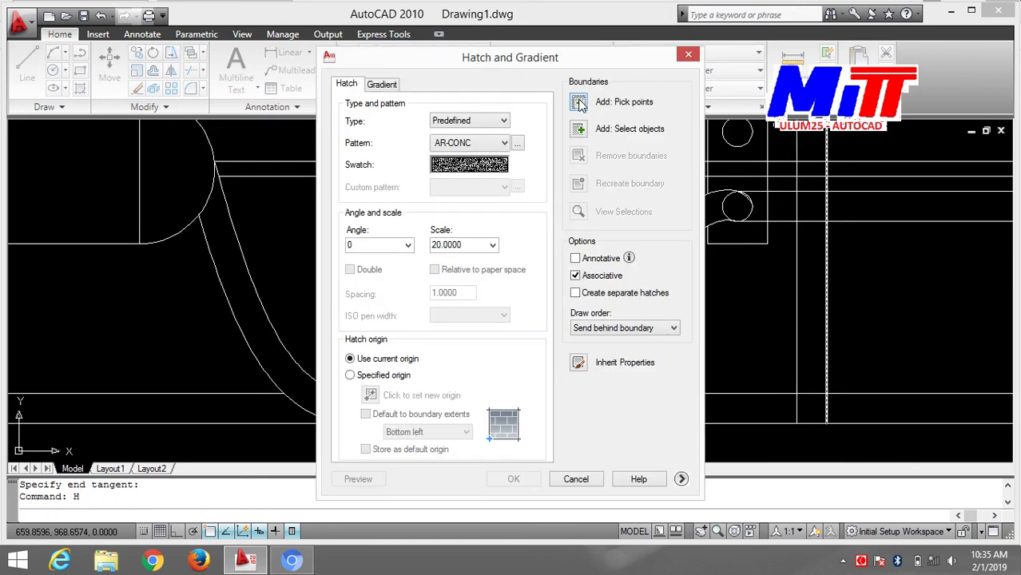
{"action": "left_click", "coordinate": [579, 104]}
{"action": "left_click", "coordinate": [156, 192]}
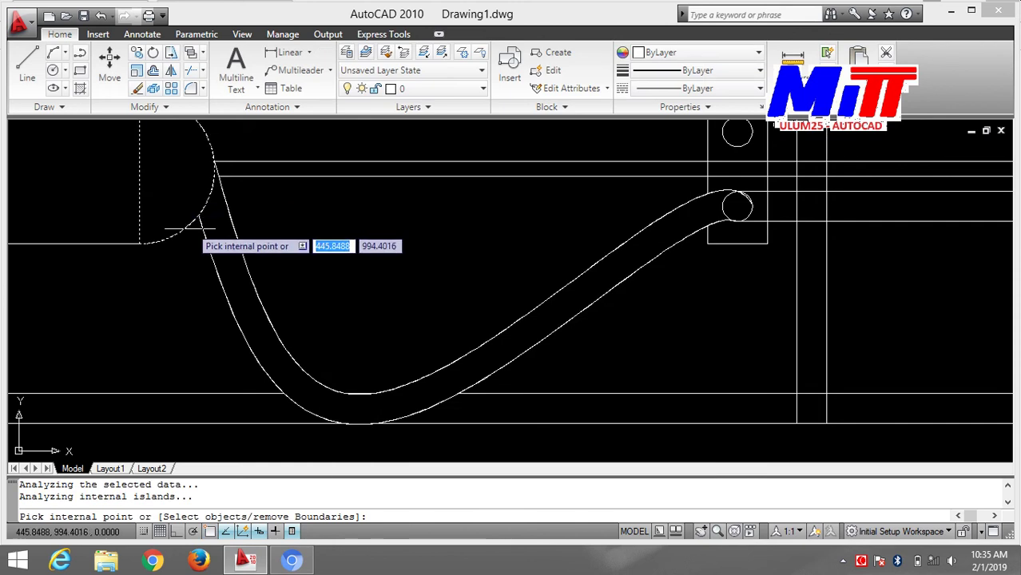
{"action": "left_click", "coordinate": [215, 249]}
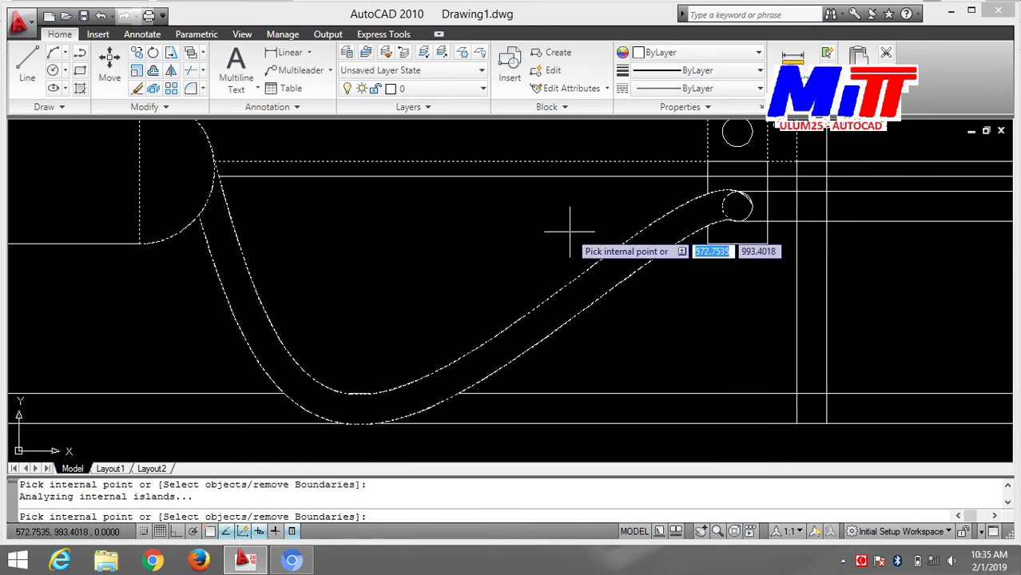
{"action": "scroll", "coordinate": [577, 235], "scroll_direction": "up", "scroll_amount": 2}
{"action": "scroll", "coordinate": [358, 399], "scroll_direction": "down", "scroll_amount": 3}
{"action": "scroll", "coordinate": [319, 392], "scroll_direction": "up", "scroll_amount": 1}
{"action": "scroll", "coordinate": [342, 337], "scroll_direction": "up", "scroll_amount": 1}
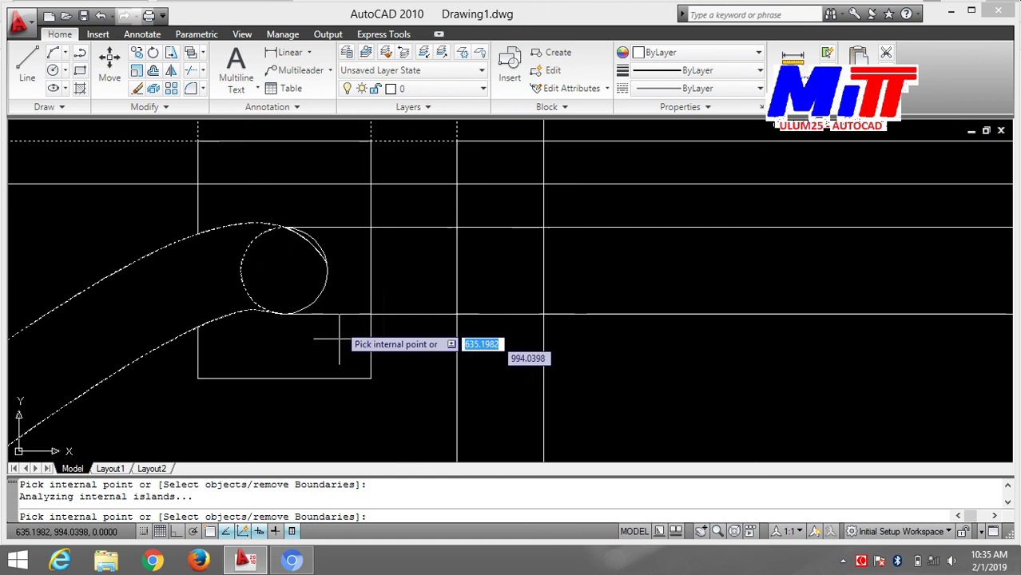
{"action": "scroll", "coordinate": [292, 260], "scroll_direction": "up", "scroll_amount": 1}
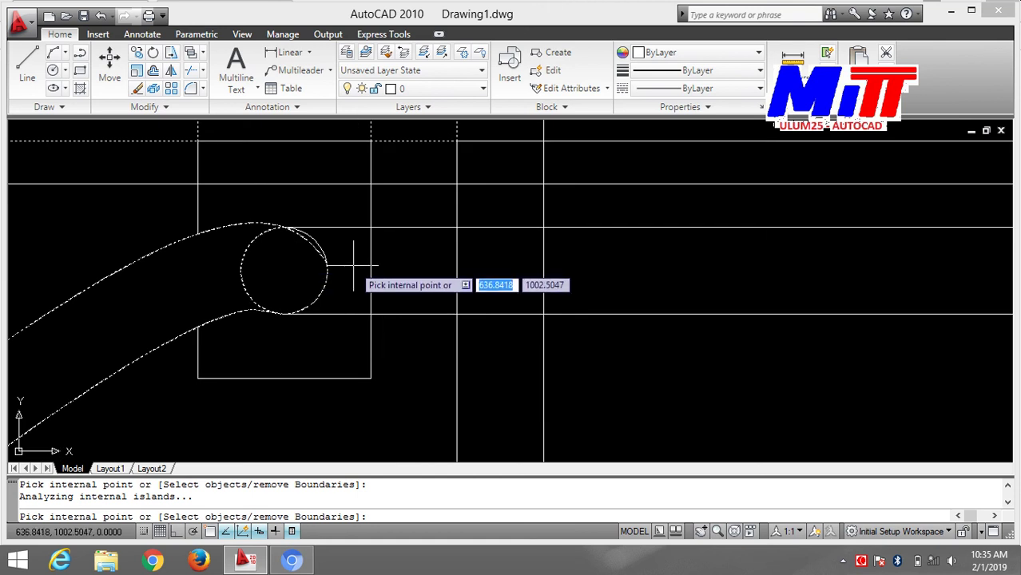
{"action": "scroll", "coordinate": [353, 265], "scroll_direction": "up", "scroll_amount": 1}
- Add the pipe areas around the circle and past the box edge, dismissing the invalid-boundary warning
{"action": "left_click", "coordinate": [342, 235]}
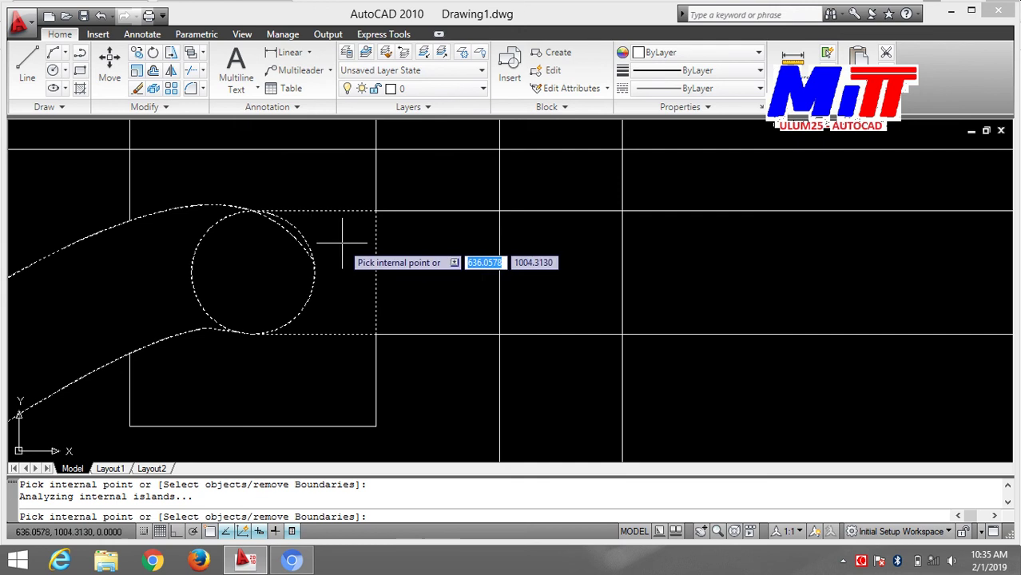
{"action": "left_click", "coordinate": [428, 240]}
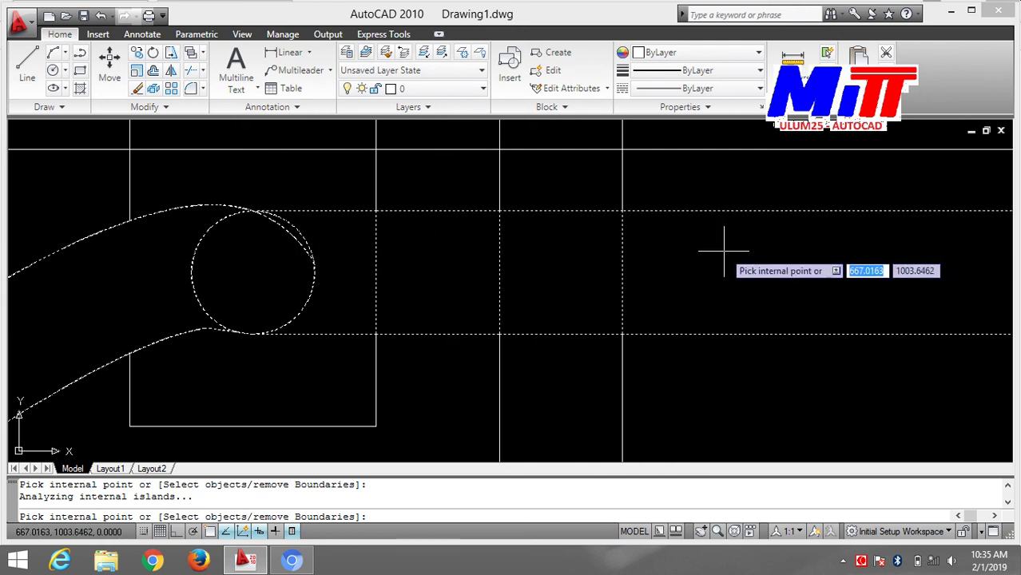
{"action": "scroll", "coordinate": [724, 242], "scroll_direction": "down", "scroll_amount": 3}
{"action": "mouse_move", "coordinate": [725, 252]}
{"action": "middle_mouse_down"}
{"action": "mouse_move", "coordinate": [535, 252]}
{"action": "mouse_move", "coordinate": [775, 227]}
{"action": "mouse_move", "coordinate": [622, 244]}
{"action": "middle_mouse_up"}
{"action": "scroll", "coordinate": [476, 261], "scroll_direction": "down", "scroll_amount": 3}
{"action": "scroll", "coordinate": [639, 264], "scroll_direction": "up", "scroll_amount": 2}
{"action": "scroll", "coordinate": [667, 263], "scroll_direction": "up", "scroll_amount": 3}
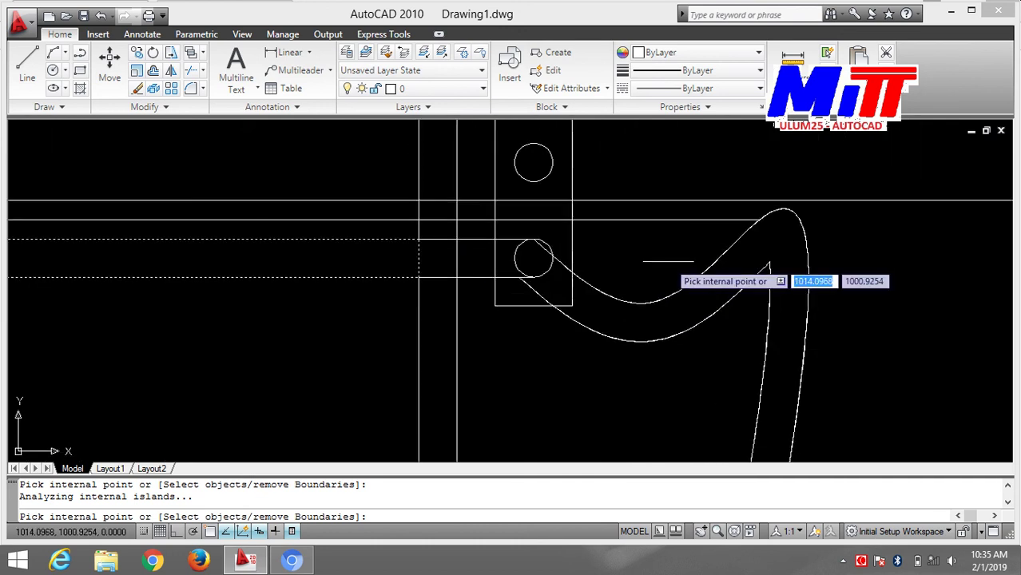
{"action": "scroll", "coordinate": [666, 264], "scroll_direction": "up", "scroll_amount": 2}
{"action": "left_click", "coordinate": [396, 248]}
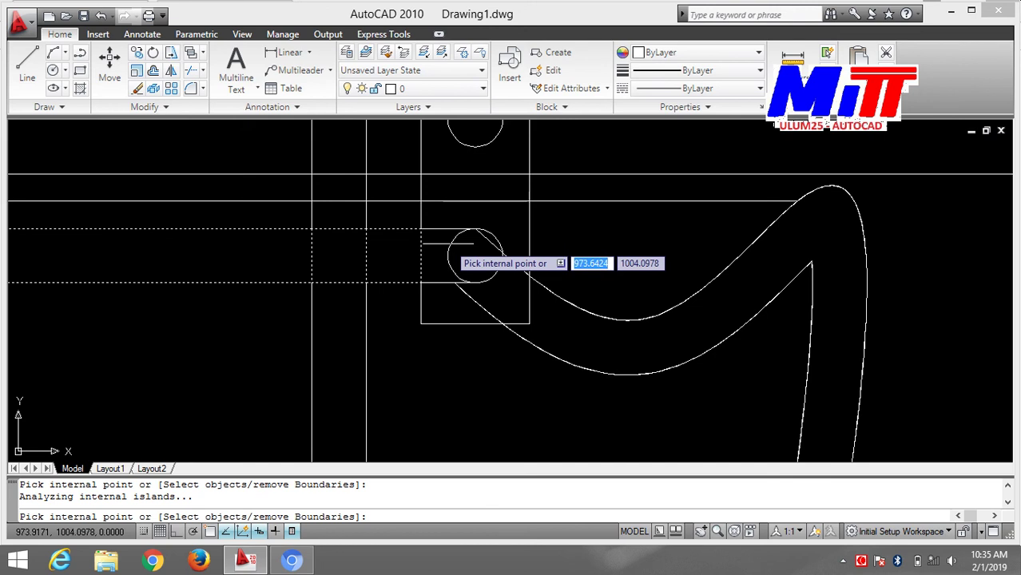
{"action": "scroll", "coordinate": [455, 243], "scroll_direction": "up", "scroll_amount": 2}
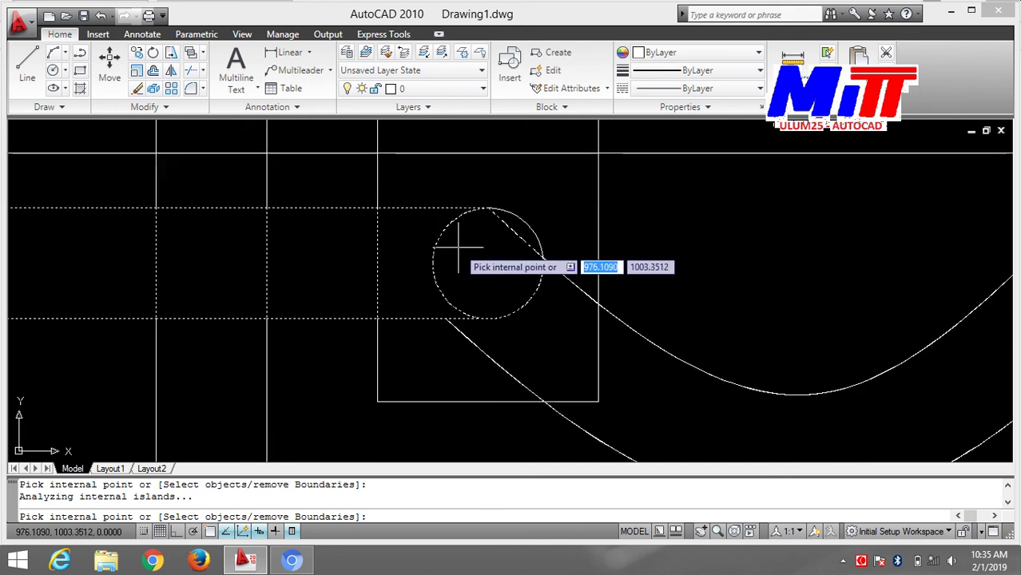
{"action": "left_click", "coordinate": [679, 386]}
{"action": "left_click", "coordinate": [607, 313]}
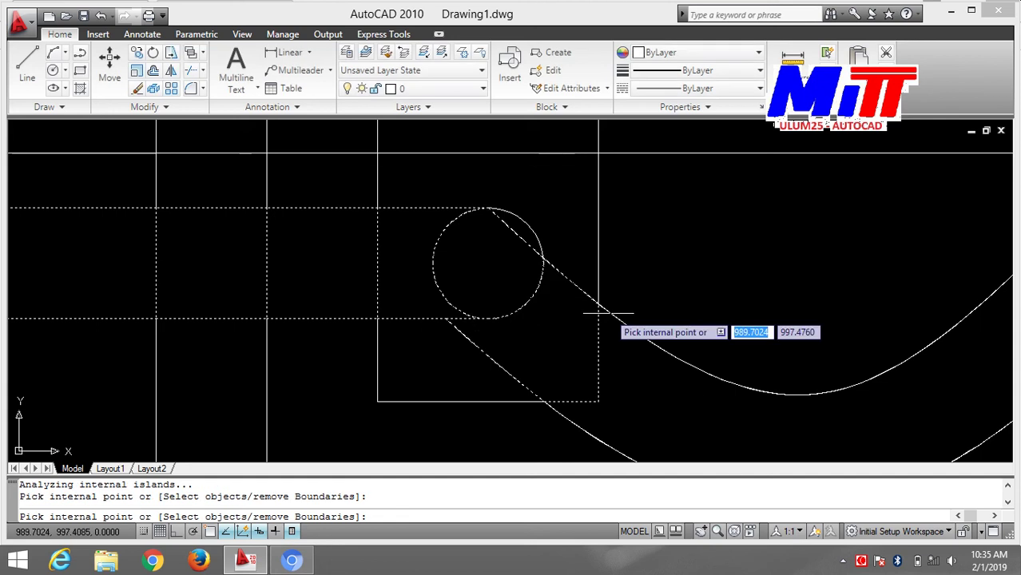
{"action": "key", "text": "Return"}
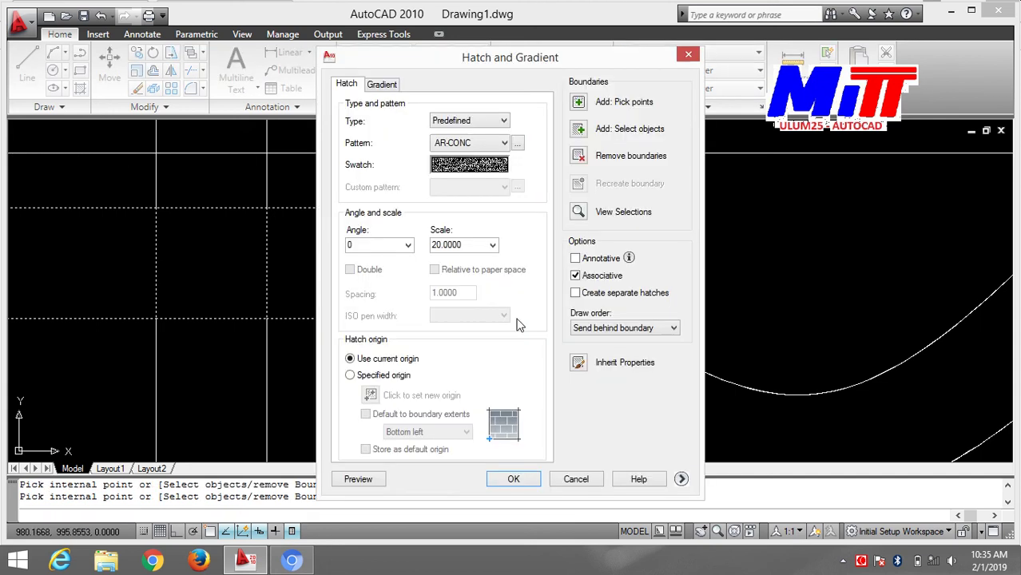
- Change the hatch pattern from AR-CONC to SOLID, preview it, and apply it
{"action": "left_click", "coordinate": [516, 144]}
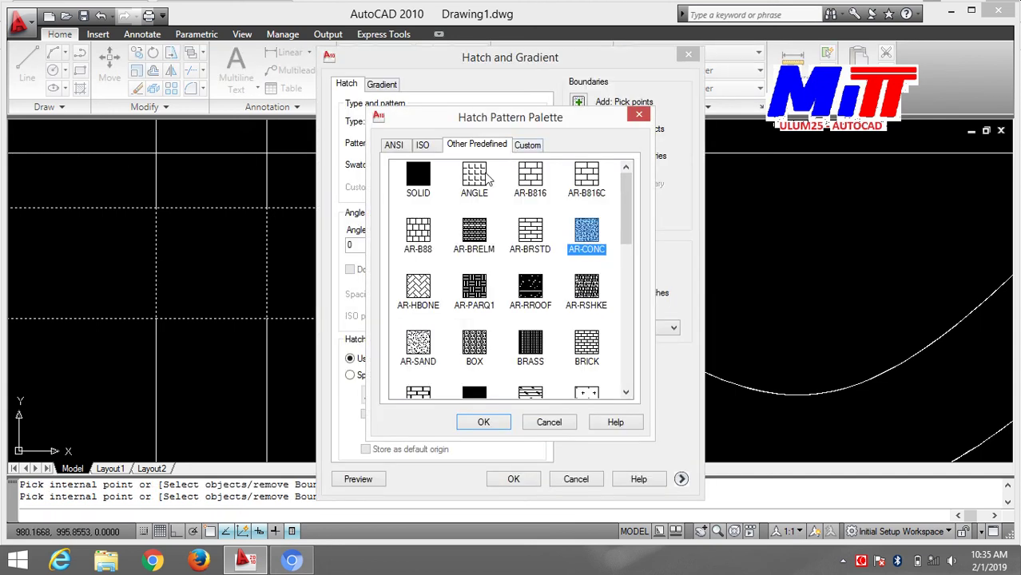
{"action": "left_click", "coordinate": [429, 185]}
{"action": "left_click", "coordinate": [472, 425]}
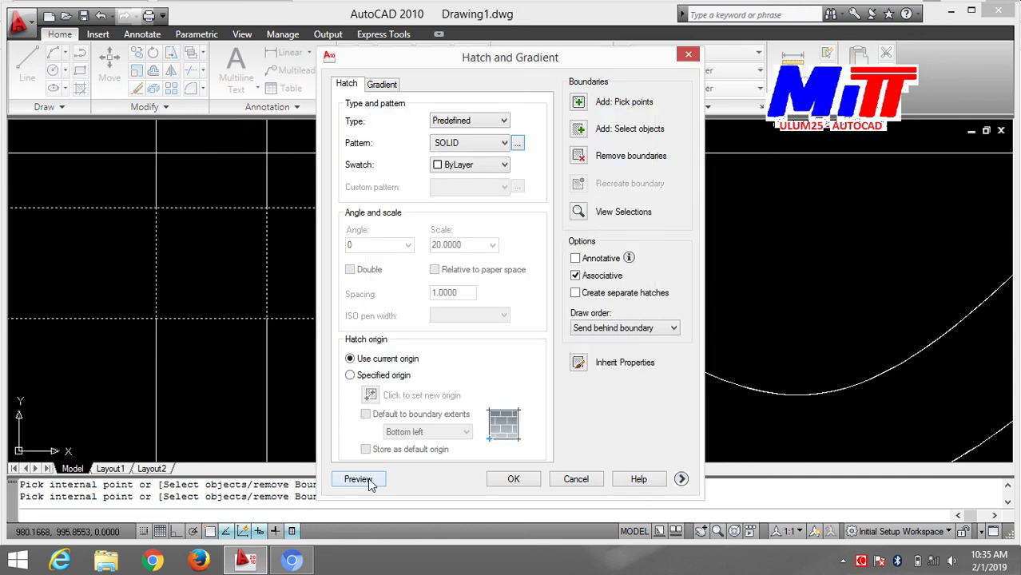
{"action": "left_click", "coordinate": [366, 478]}
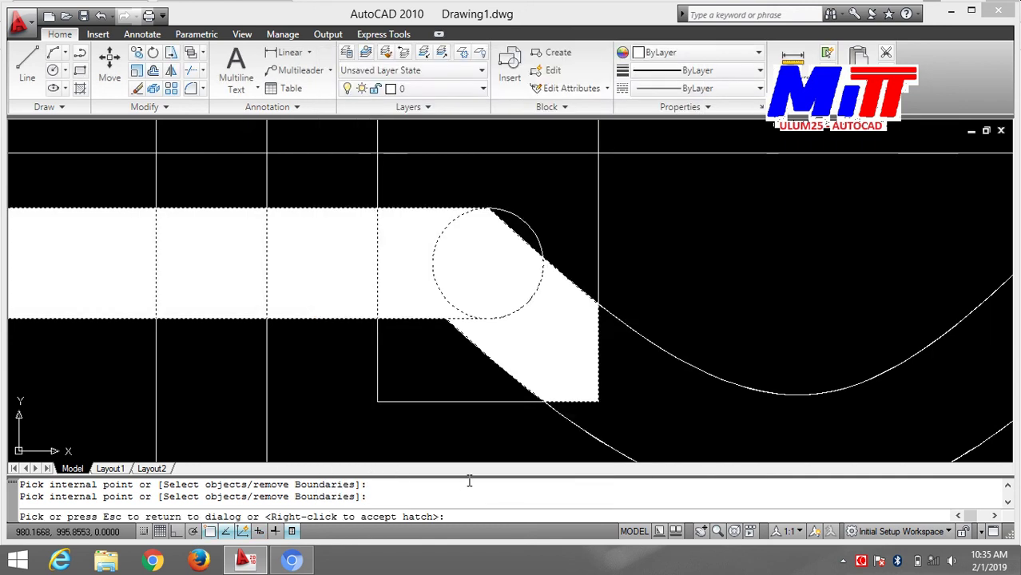
{"action": "key", "text": "Escape"}
{"action": "left_click", "coordinate": [513, 480]}
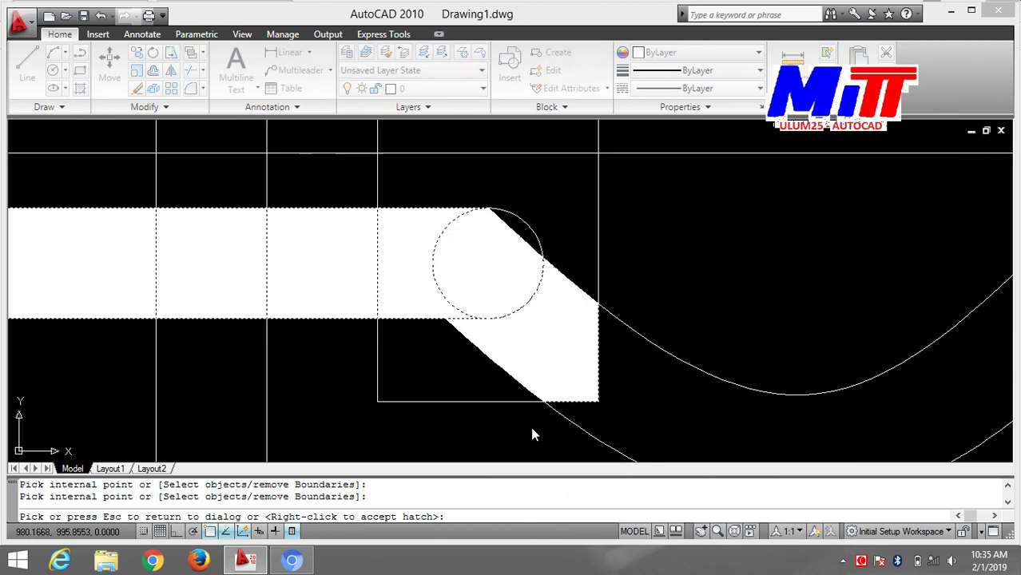
{"action": "scroll", "coordinate": [530, 427], "scroll_direction": "down", "scroll_amount": 5}
{"action": "scroll", "coordinate": [535, 411], "scroll_direction": "down", "scroll_amount": 4}
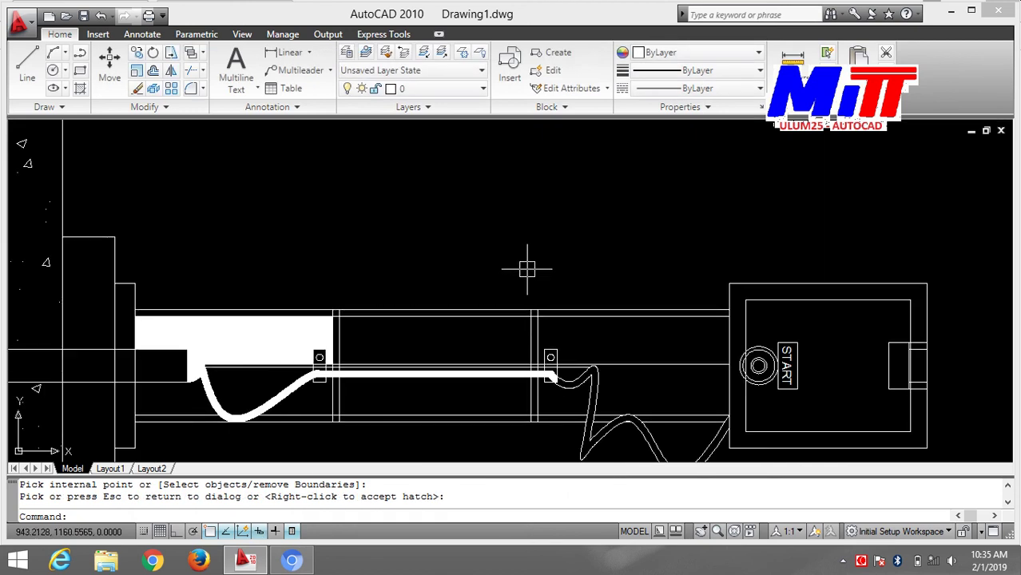
{"action": "scroll", "coordinate": [527, 269], "scroll_direction": "up", "scroll_amount": 2}
{"action": "scroll", "coordinate": [526, 269], "scroll_direction": "down", "scroll_amount": 2}
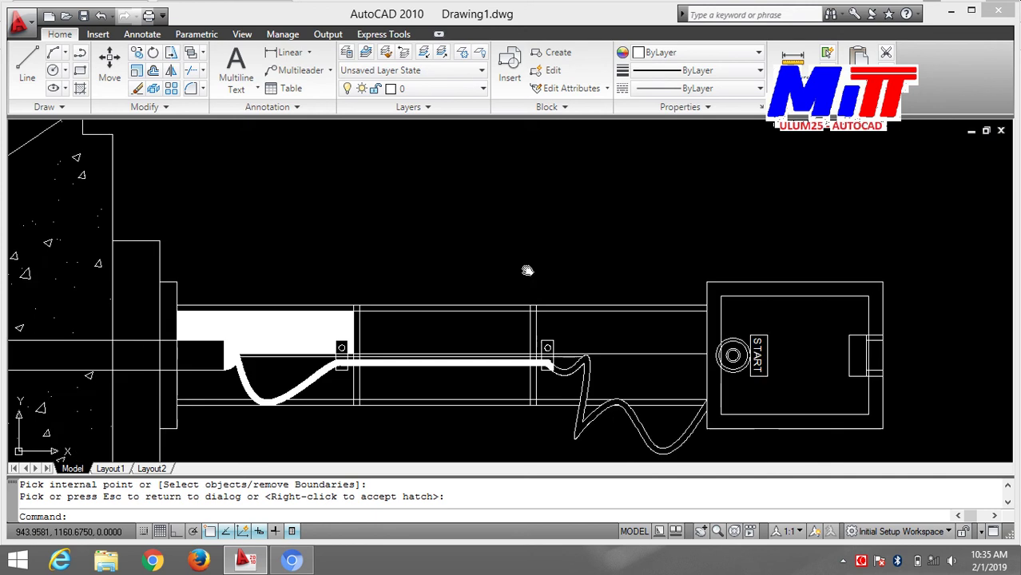
{"action": "middle_click_drag", "start_coordinate": [529, 269], "coordinate": [844, 269]}
{"action": "scroll", "coordinate": [823, 269], "scroll_direction": "up", "scroll_amount": 3}
- Undo the solid hatch with Ctrl+Z and bring the unfilled S-curve pipe back into view
{"action": "key", "text": "ctrl+z"}
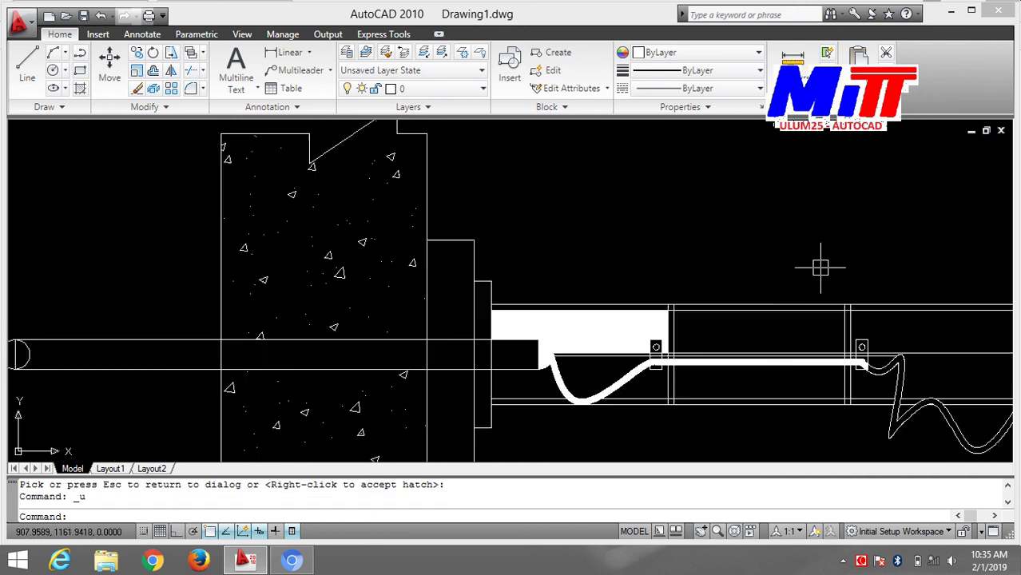
{"action": "key", "text": "ctrl+z"}
{"action": "key", "text": "ctrl+z"}
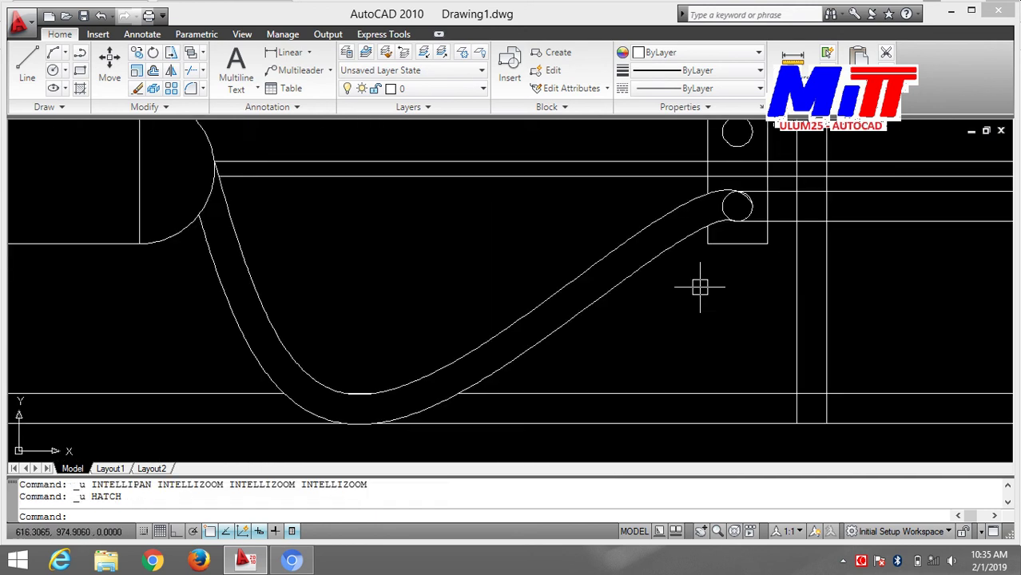
{"action": "mouse_move", "coordinate": [517, 262]}
{"action": "middle_mouse_down"}
{"action": "mouse_move", "coordinate": [588, 377]}
{"action": "mouse_move", "coordinate": [587, 303]}
{"action": "middle_mouse_up"}
{"action": "scroll", "coordinate": [590, 280], "scroll_direction": "down", "scroll_amount": 1}
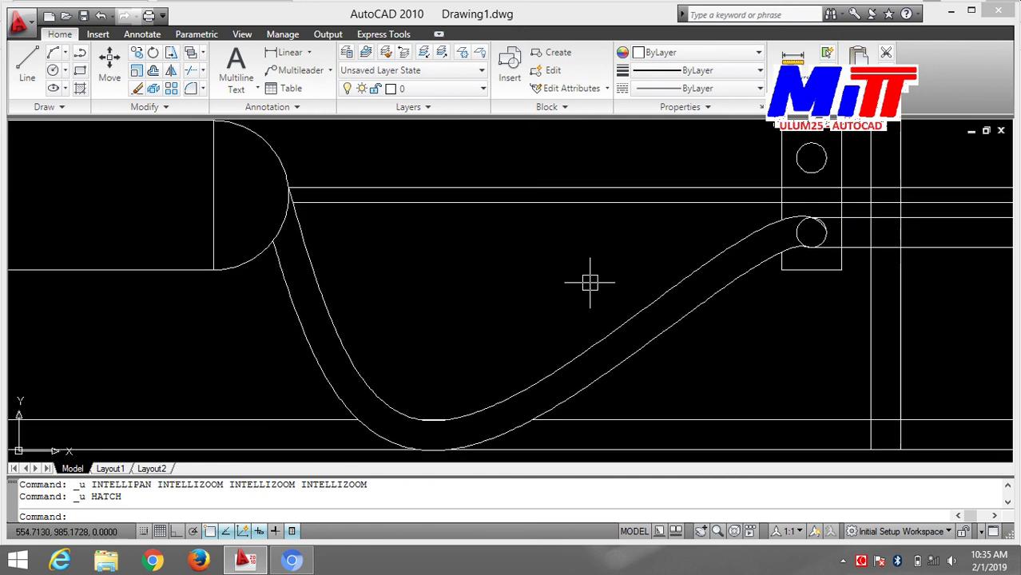
{"action": "scroll", "coordinate": [590, 281], "scroll_direction": "down", "scroll_amount": 1}
{"action": "scroll", "coordinate": [590, 282], "scroll_direction": "up", "scroll_amount": 2}
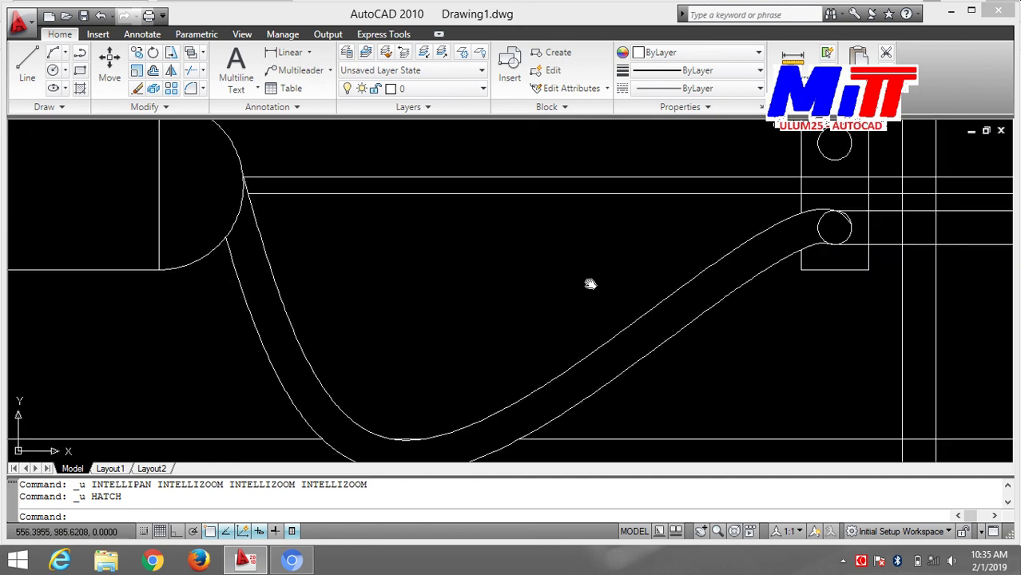
{"action": "middle_click_drag", "start_coordinate": [589, 284], "coordinate": [626, 333]}
{"action": "scroll", "coordinate": [626, 333], "scroll_direction": "up", "scroll_amount": 1}
{"action": "scroll", "coordinate": [609, 321], "scroll_direction": "up", "scroll_amount": 1}
{"action": "scroll", "coordinate": [296, 287], "scroll_direction": "up", "scroll_amount": 1}
{"action": "mouse_move", "coordinate": [296, 288]}
{"action": "middle_mouse_down"}
{"action": "mouse_move", "coordinate": [549, 333]}
{"action": "mouse_move", "coordinate": [765, 332]}
{"action": "middle_mouse_up"}
{"action": "scroll", "coordinate": [766, 331], "scroll_direction": "up", "scroll_amount": 1}
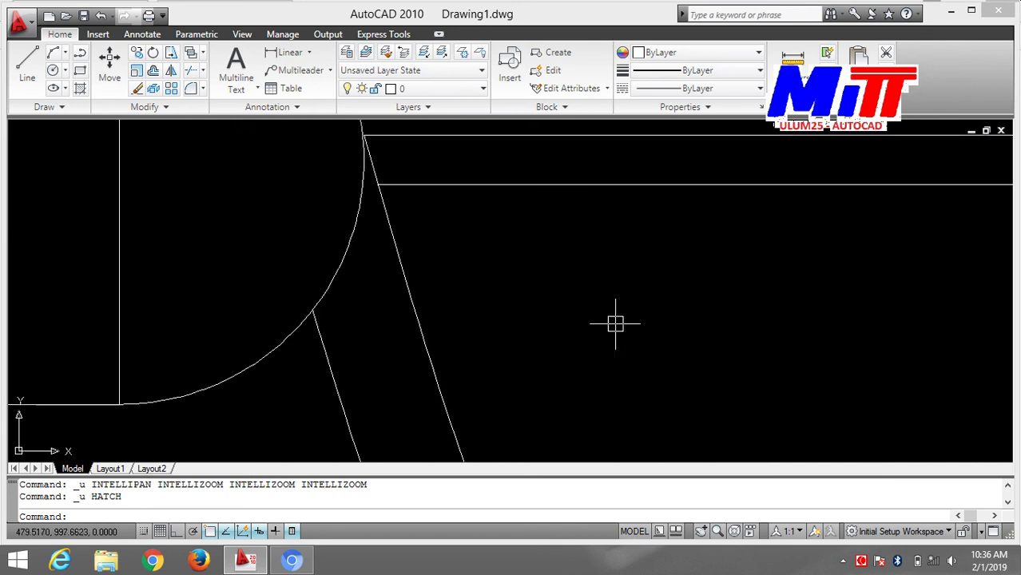
{"action": "scroll", "coordinate": [615, 321], "scroll_direction": "up", "scroll_amount": 1}
{"action": "middle_click_drag", "start_coordinate": [689, 370], "coordinate": [883, 403]}
{"action": "scroll", "coordinate": [780, 383], "scroll_direction": "up", "scroll_amount": 1}
{"action": "mouse_move", "coordinate": [779, 382]}
{"action": "middle_mouse_down"}
{"action": "mouse_move", "coordinate": [713, 433]}
{"action": "mouse_move", "coordinate": [718, 444]}
{"action": "mouse_move", "coordinate": [538, 293]}
{"action": "middle_mouse_up"}
{"action": "scroll", "coordinate": [714, 449], "scroll_direction": "down", "scroll_amount": 3}
{"action": "scroll", "coordinate": [674, 319], "scroll_direction": "down", "scroll_amount": 2}
{"action": "middle_click_drag", "start_coordinate": [675, 319], "coordinate": [537, 273]}
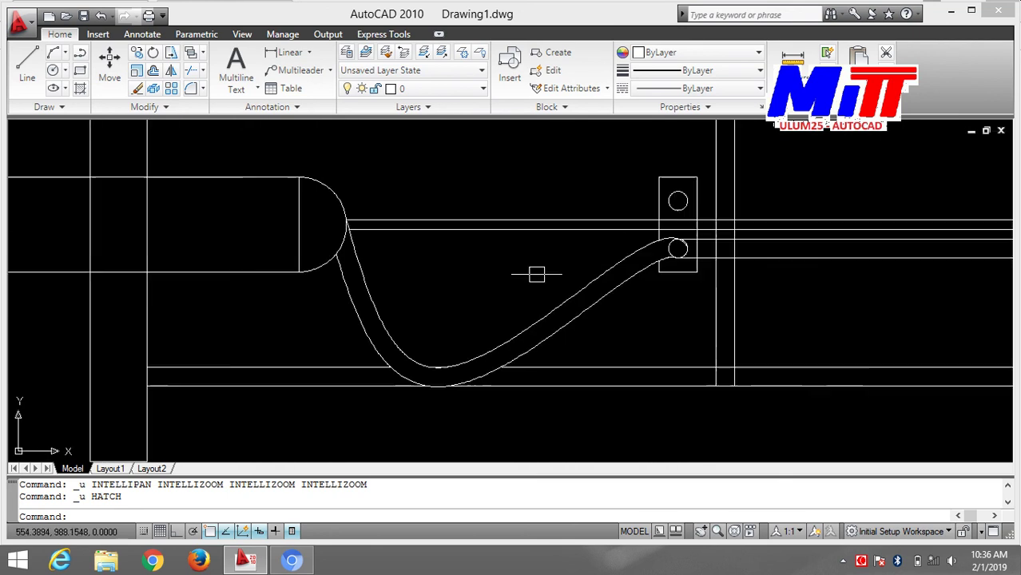
{"action": "type", "text": "H"}
{"action": "key", "text": "Return"}
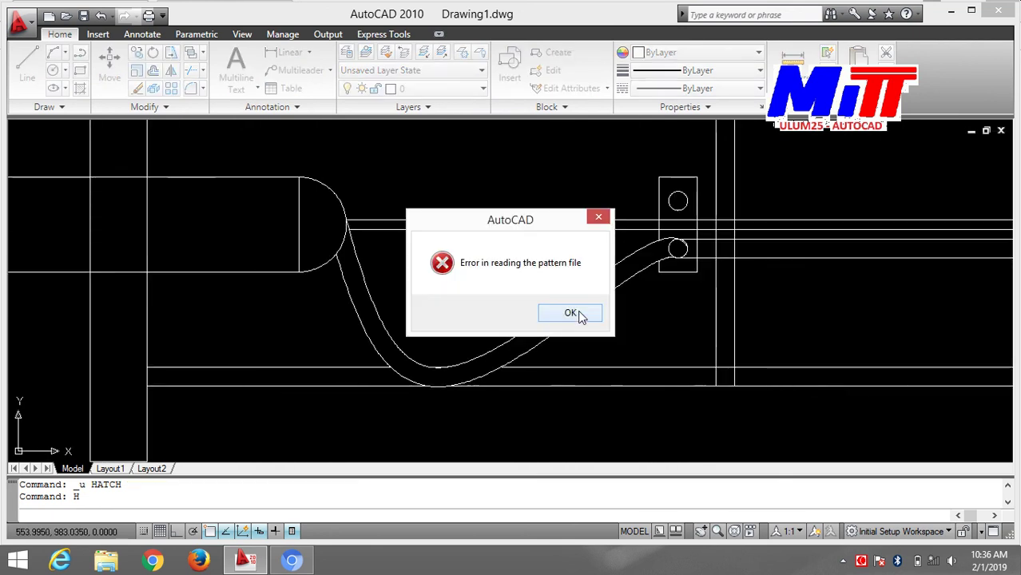
{"action": "left_click", "coordinate": [581, 316]}
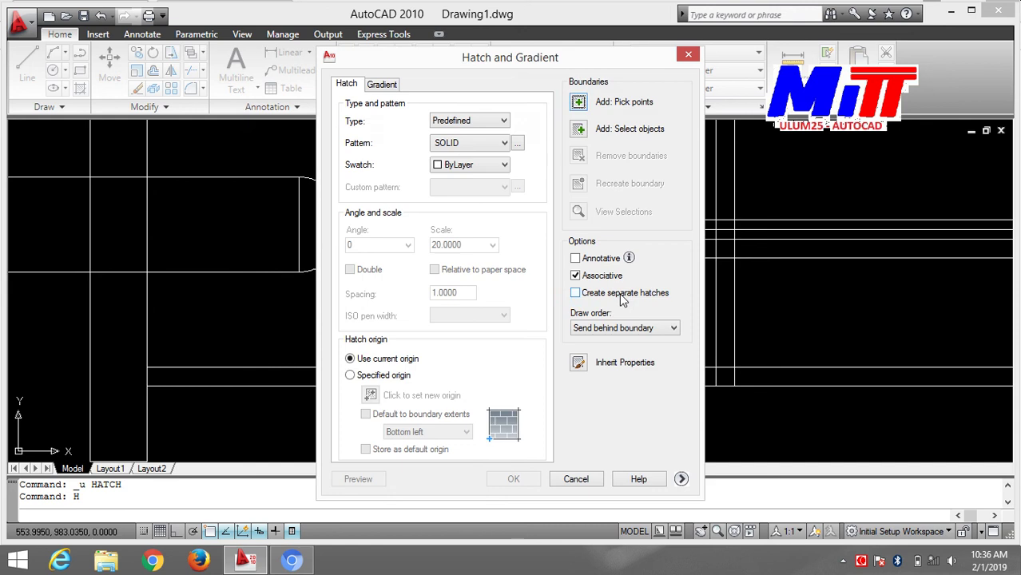
{"action": "left_click", "coordinate": [583, 102]}
{"action": "left_click", "coordinate": [311, 224]}
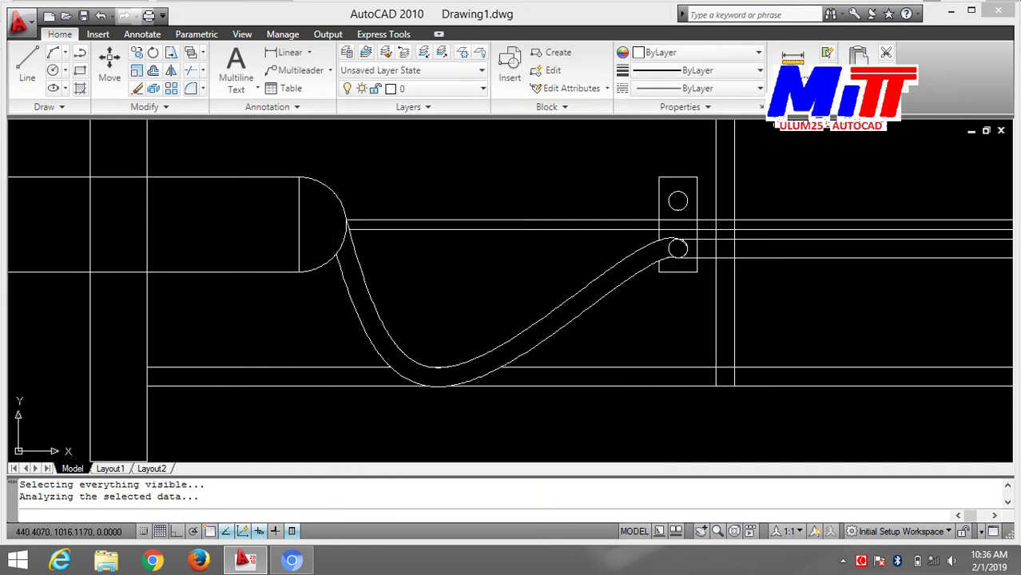
{"action": "left_click", "coordinate": [357, 289]}
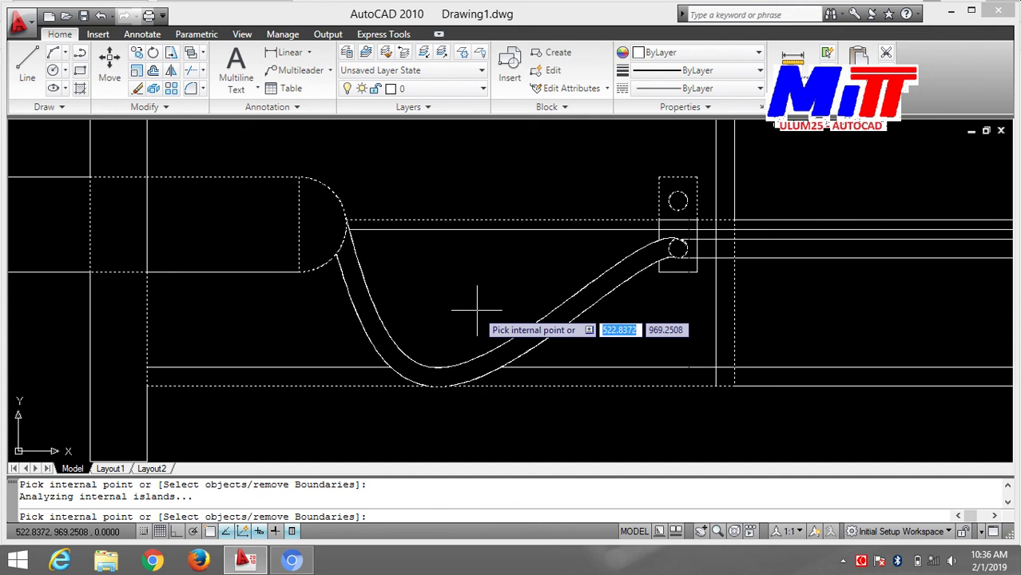
{"action": "key", "text": "ctrl+z"}
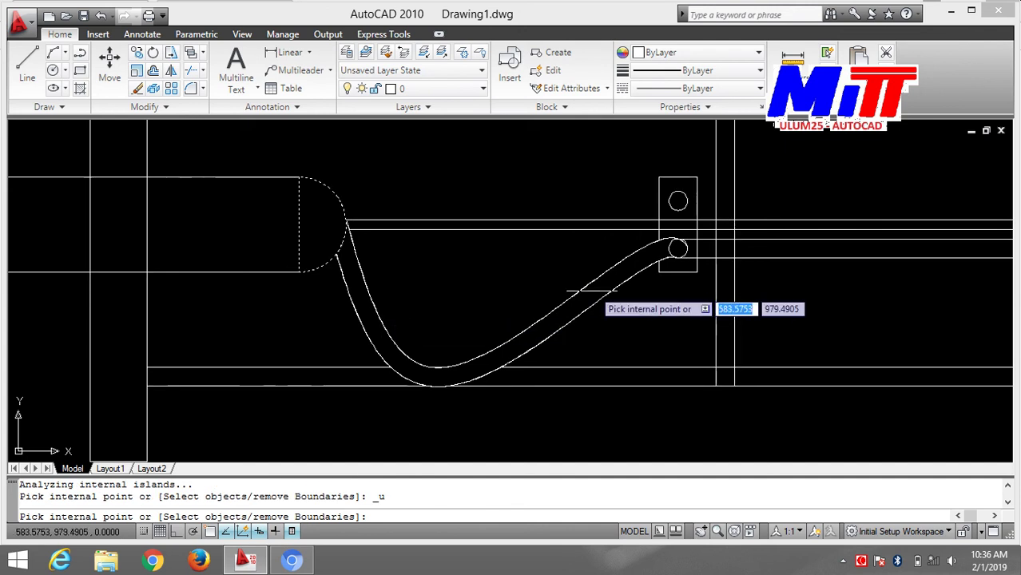
{"action": "left_click", "coordinate": [592, 291]}
{"action": "key", "text": "ctrl+z"}
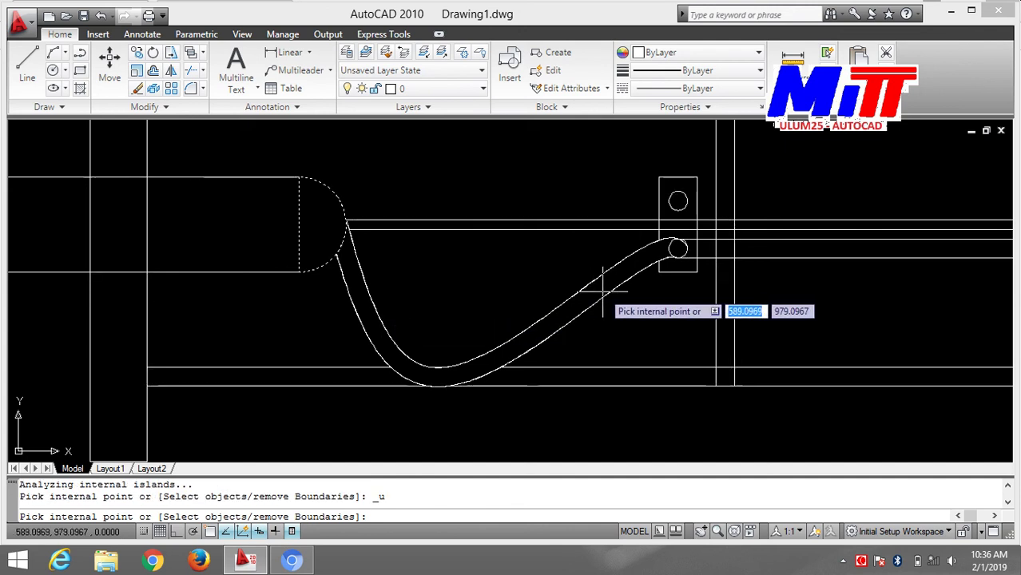
{"action": "scroll", "coordinate": [597, 287], "scroll_direction": "up", "scroll_amount": 3}
{"action": "left_click", "coordinate": [336, 451]}
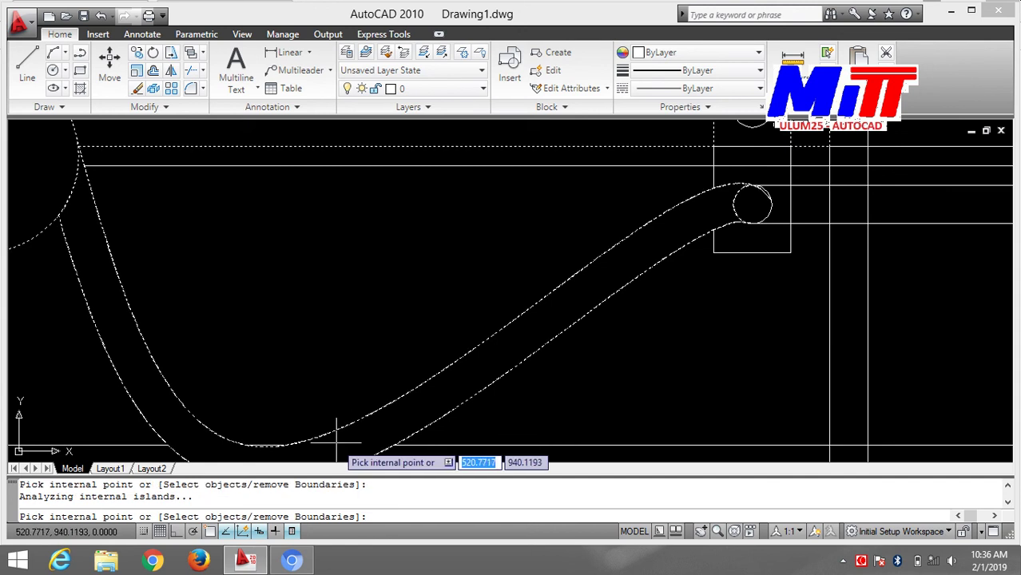
{"action": "scroll", "coordinate": [372, 304], "scroll_direction": "down", "scroll_amount": 2}
{"action": "scroll", "coordinate": [374, 318], "scroll_direction": "down", "scroll_amount": 1}
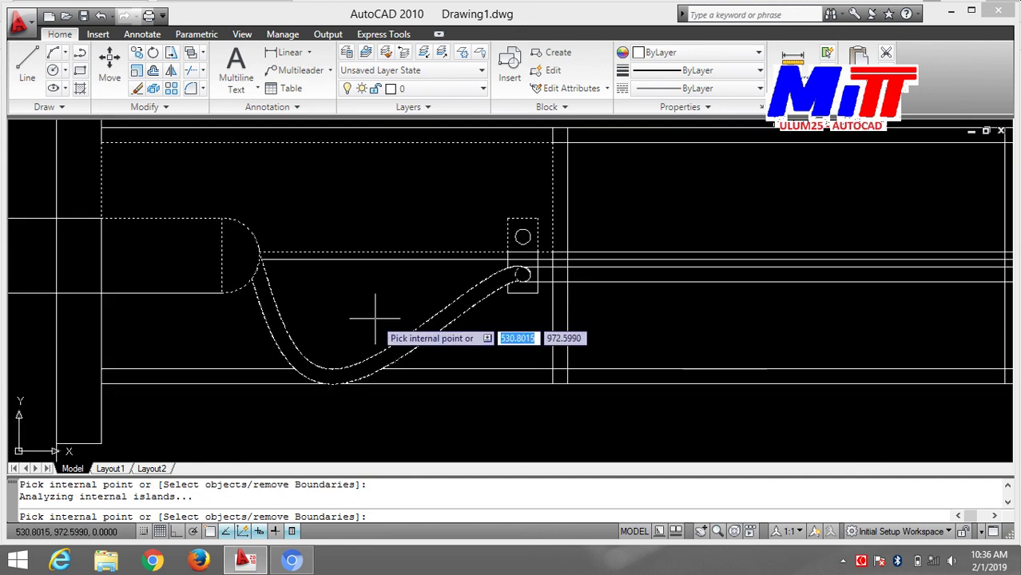
{"action": "middle_click_drag", "start_coordinate": [364, 305], "coordinate": [480, 348]}
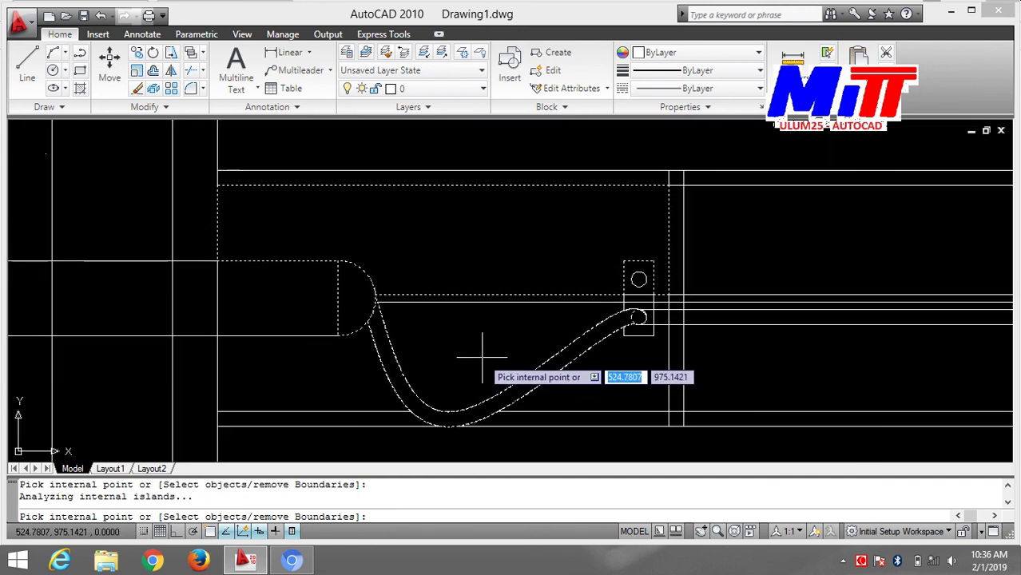
{"action": "key", "text": "Return"}
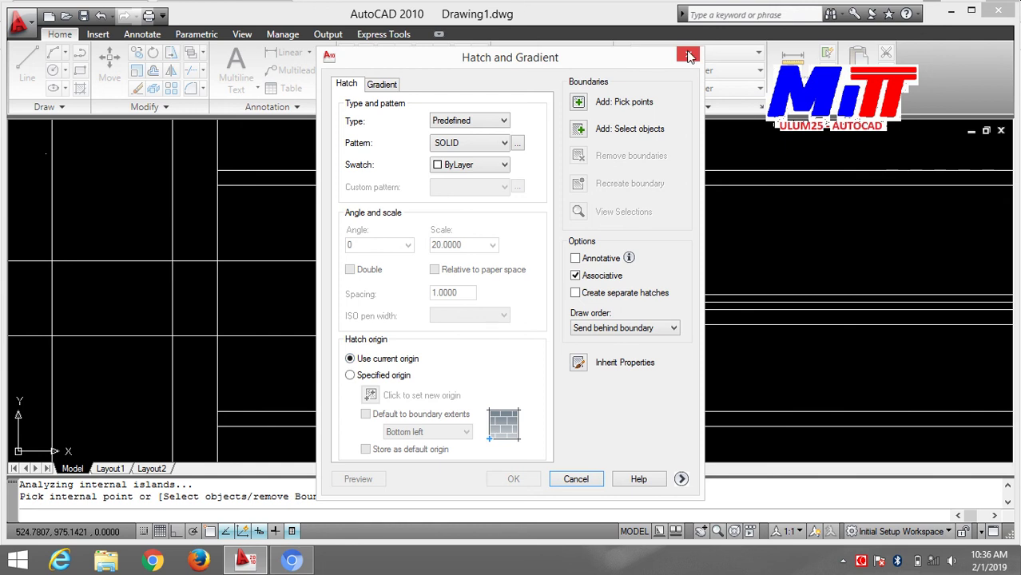
{"action": "left_click", "coordinate": [688, 56]}
{"action": "scroll", "coordinate": [474, 213], "scroll_direction": "up", "scroll_amount": 1}
{"action": "middle_click_drag", "start_coordinate": [409, 290], "coordinate": [479, 202]}
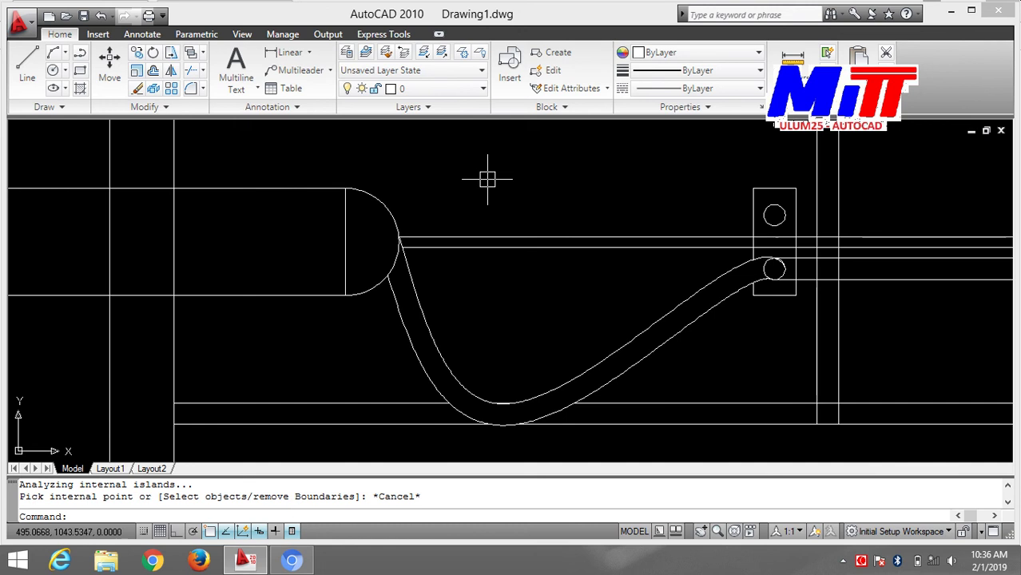
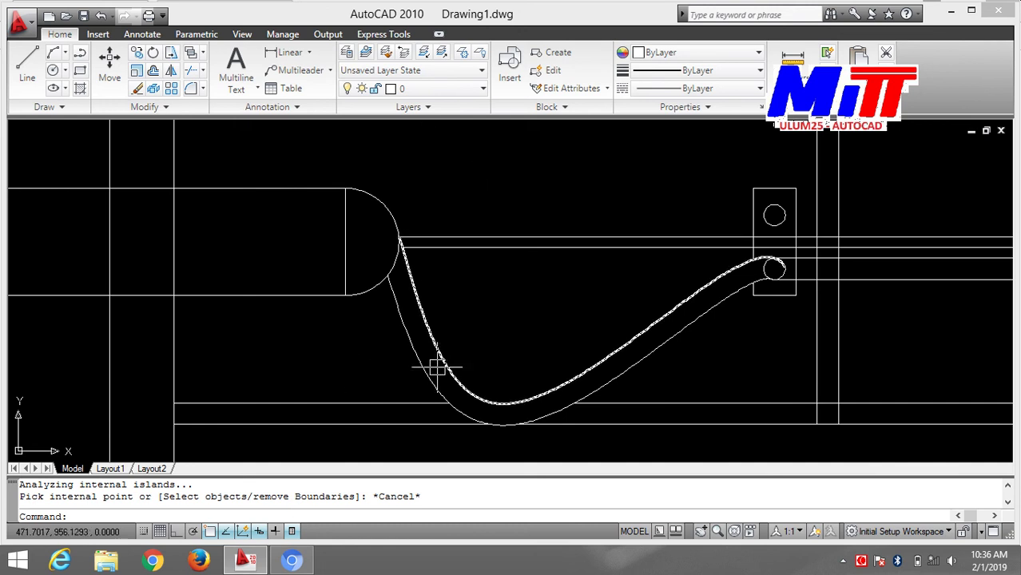
- Run HATCH twice, dismissing the 'Error in reading the pattern file' message each time
{"action": "type", "text": "h"}
{"action": "key", "text": "Return"}
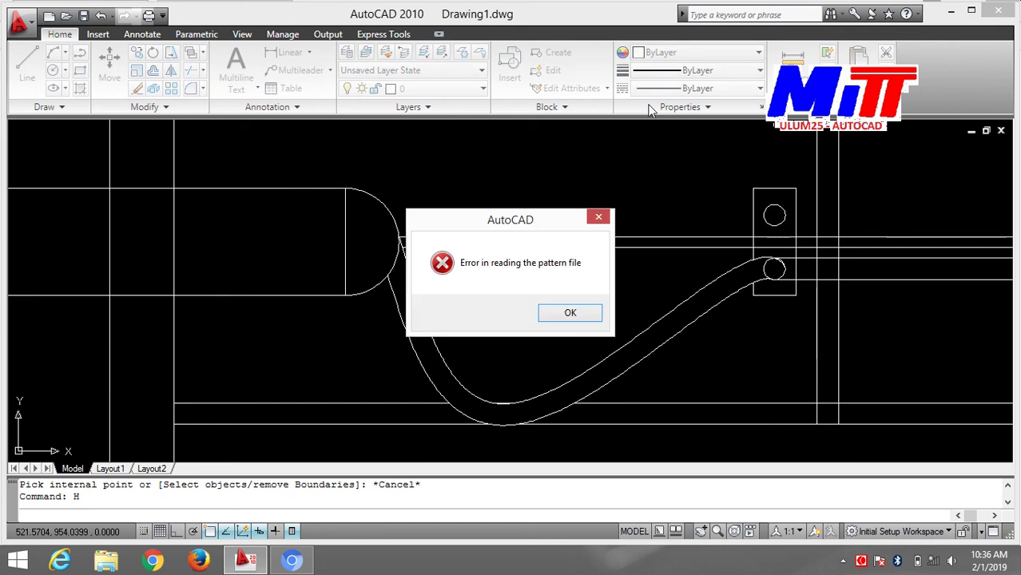
{"action": "left_click", "coordinate": [569, 314]}
{"action": "key", "text": "Escape"}
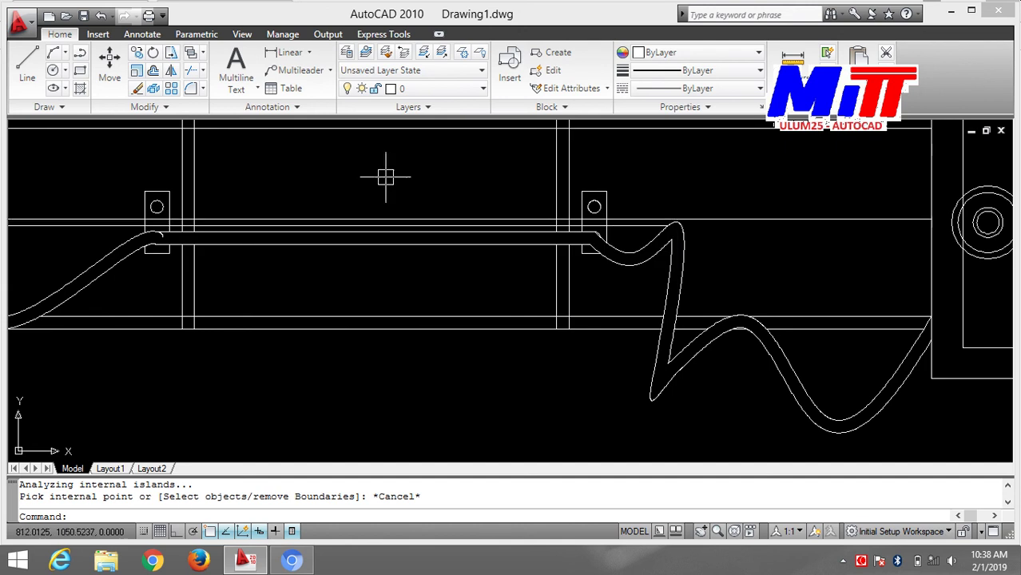
{"action": "mouse_move", "coordinate": [385, 171]}
{"action": "middle_mouse_down"}
{"action": "mouse_move", "coordinate": [529, 202]}
{"action": "mouse_move", "coordinate": [730, 196]}
{"action": "middle_mouse_up"}
{"action": "type", "text": "h"}
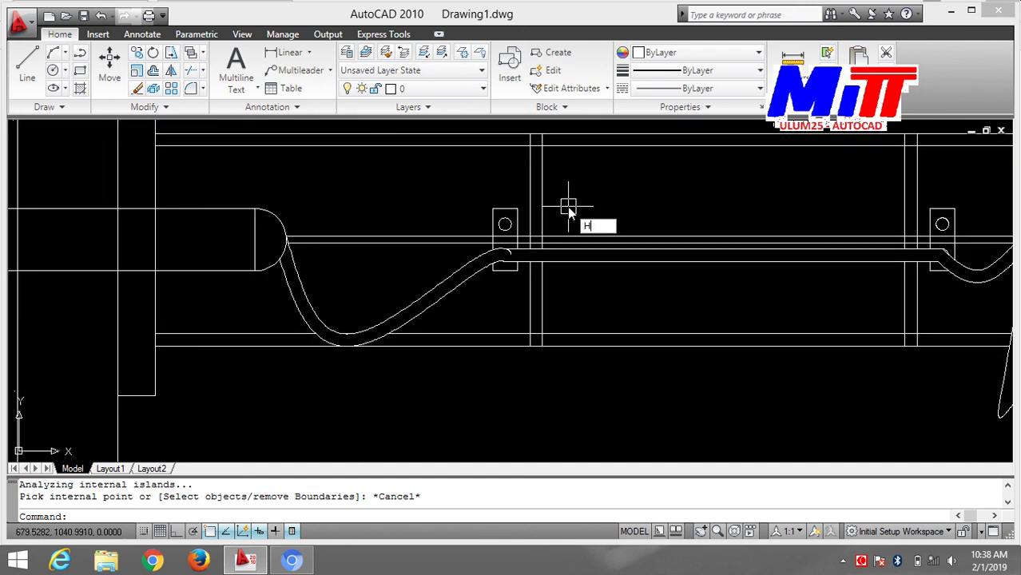
{"action": "key", "text": "Return"}
{"action": "left_click", "coordinate": [563, 313]}
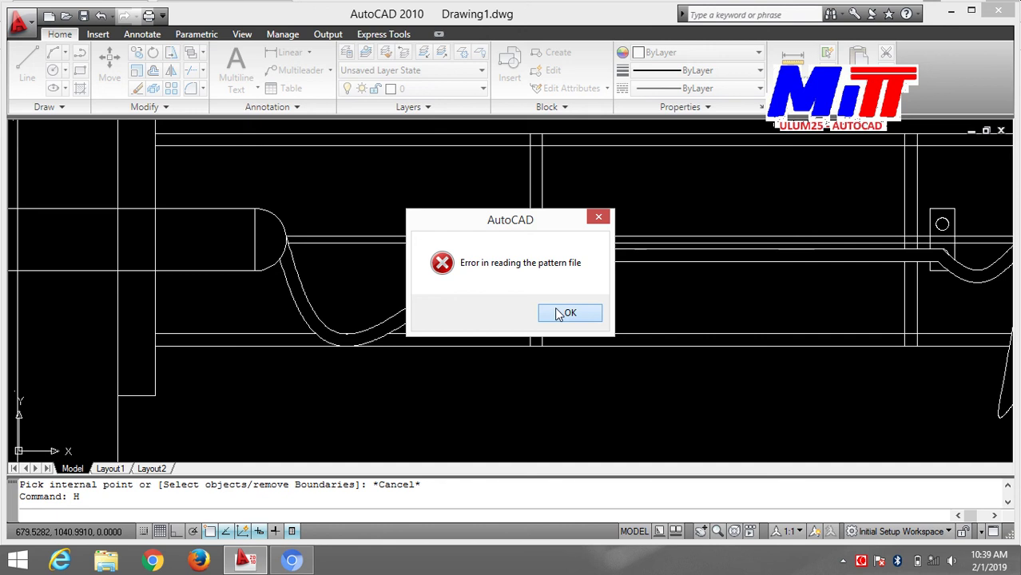
- Pick the rounded cable end and the S-curved cable band as hatch boundaries, then confirm
{"action": "left_click", "coordinate": [574, 102]}
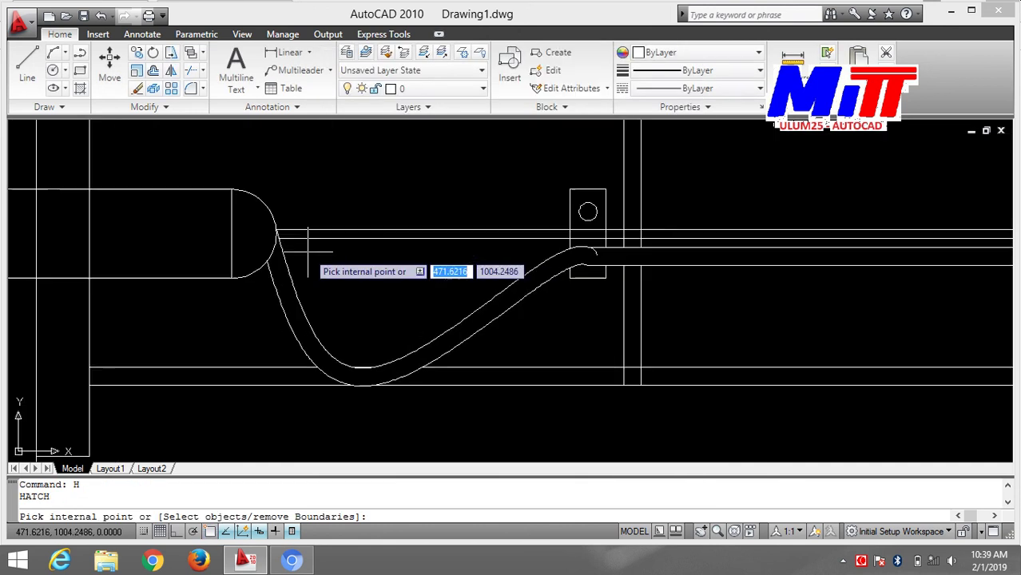
{"action": "left_click", "coordinate": [254, 236]}
{"action": "left_click", "coordinate": [300, 303]}
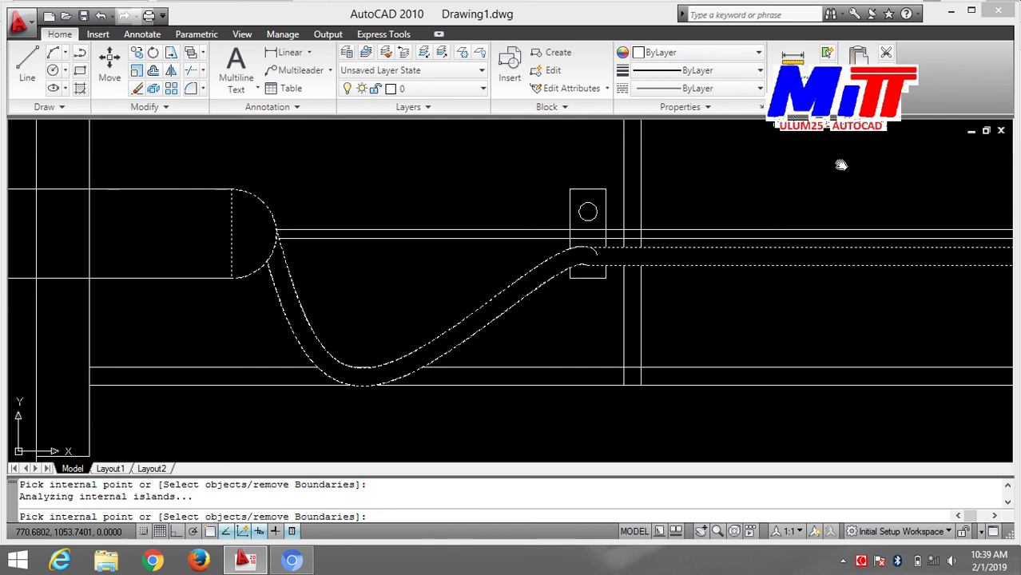
{"action": "mouse_move", "coordinate": [840, 163]}
{"action": "middle_mouse_down"}
{"action": "mouse_move", "coordinate": [596, 256]}
{"action": "mouse_move", "coordinate": [264, 64]}
{"action": "middle_mouse_up"}
{"action": "scroll", "coordinate": [591, 245], "scroll_direction": "up", "scroll_amount": 1}
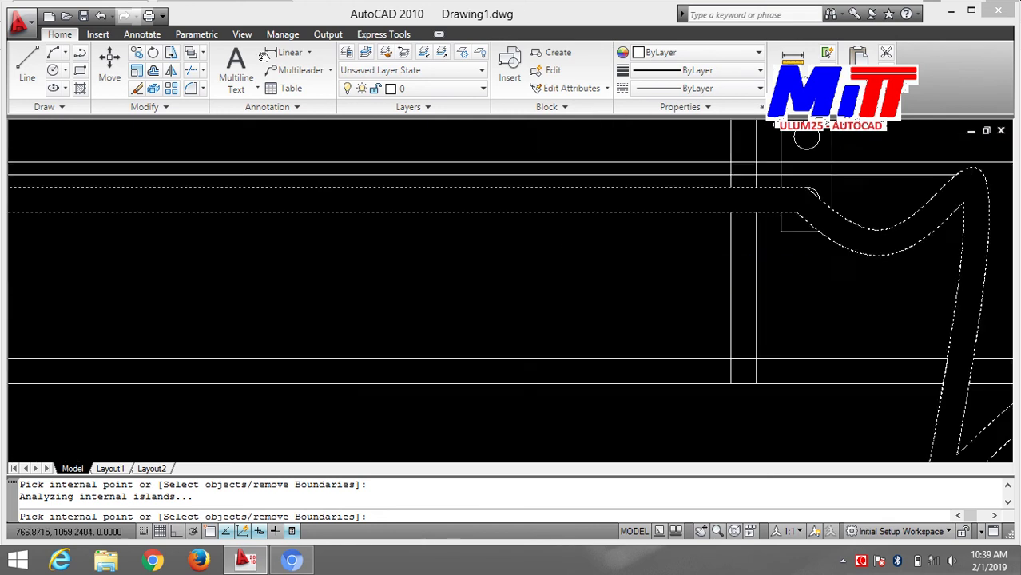
{"action": "scroll", "coordinate": [459, 163], "scroll_direction": "down", "scroll_amount": 6}
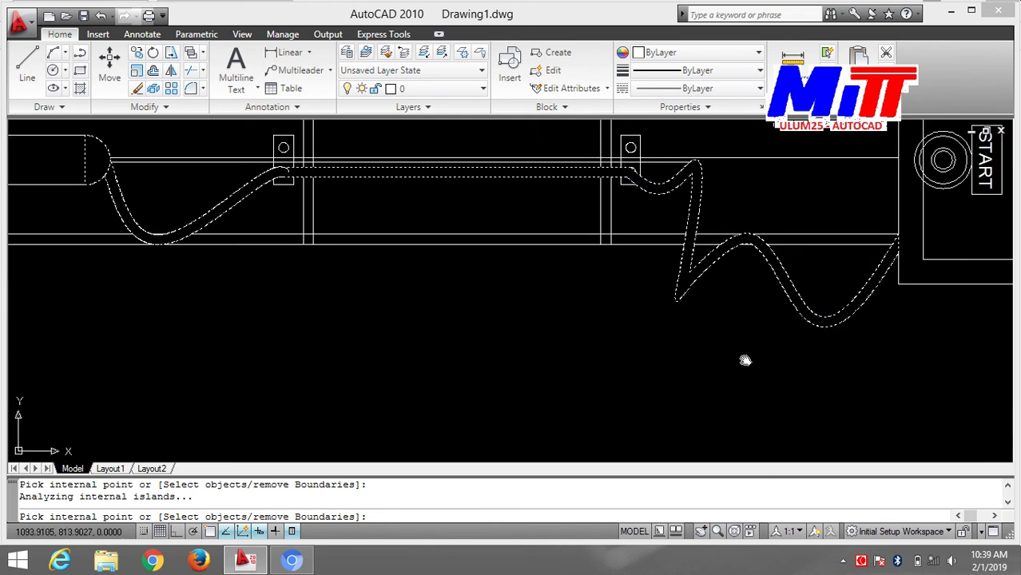
{"action": "scroll", "coordinate": [745, 358], "scroll_direction": "up", "scroll_amount": 2}
{"action": "middle_click_drag", "start_coordinate": [745, 358], "coordinate": [455, 372]}
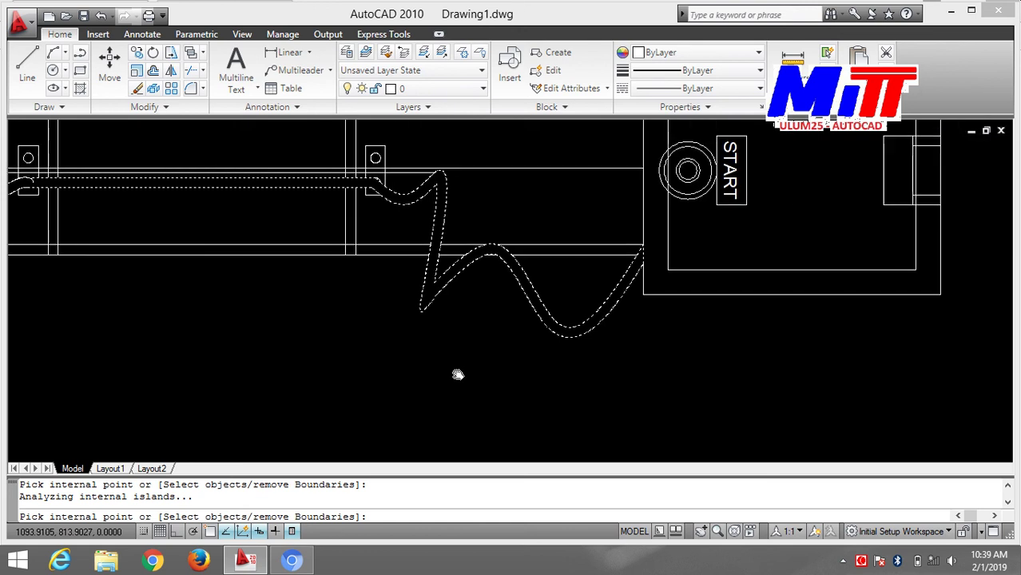
{"action": "scroll", "coordinate": [543, 276], "scroll_direction": "up", "scroll_amount": 3}
{"action": "middle_click_drag", "start_coordinate": [801, 188], "coordinate": [683, 371]}
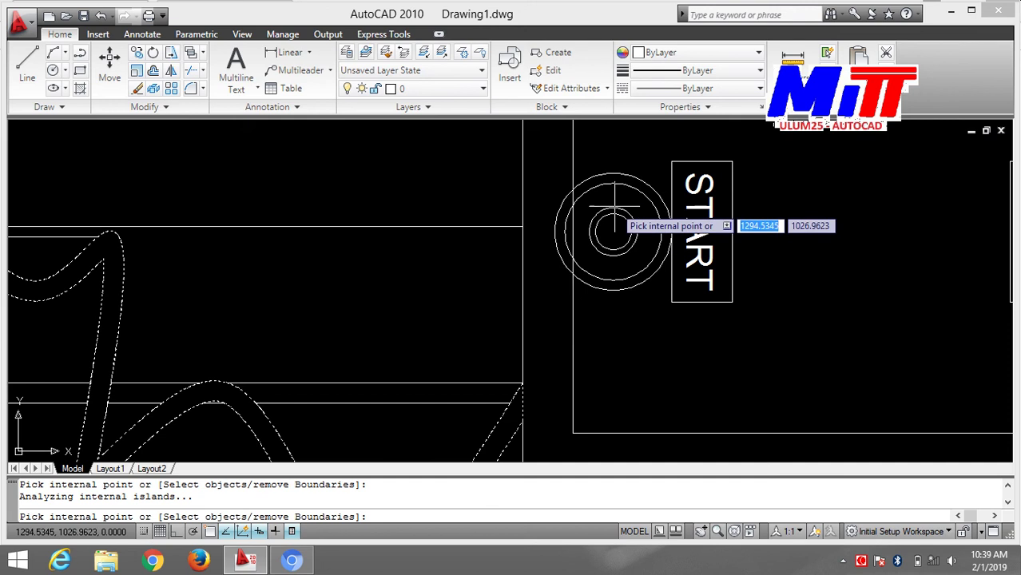
{"action": "scroll", "coordinate": [691, 214], "scroll_direction": "down", "scroll_amount": 3}
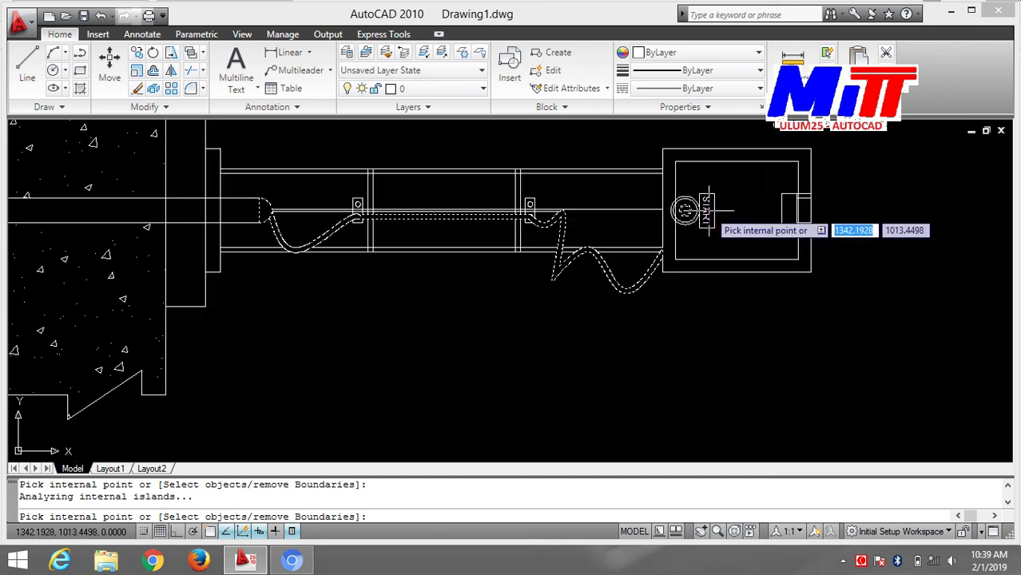
{"action": "scroll", "coordinate": [693, 212], "scroll_direction": "down", "scroll_amount": 2}
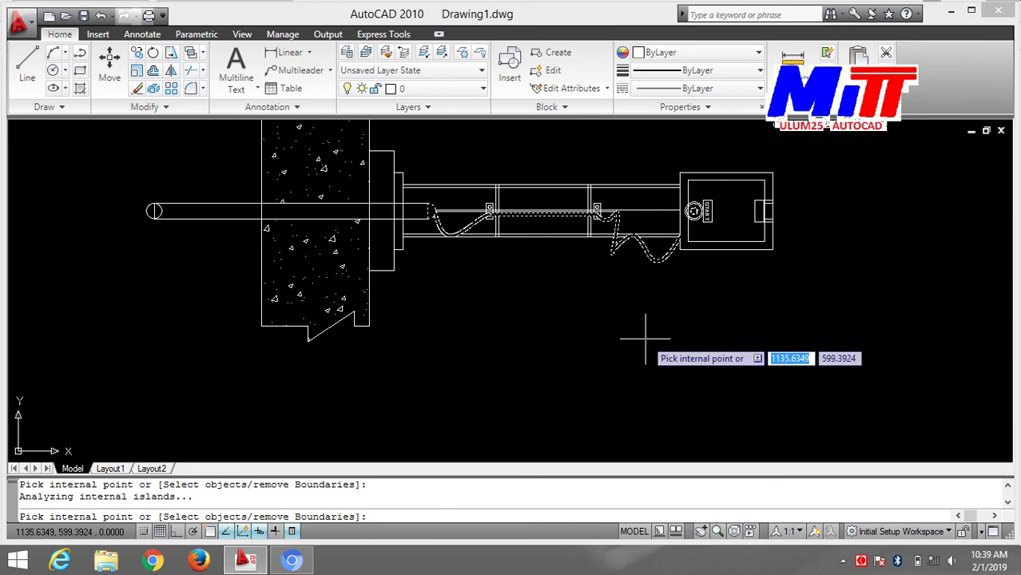
{"action": "key", "text": "Return"}
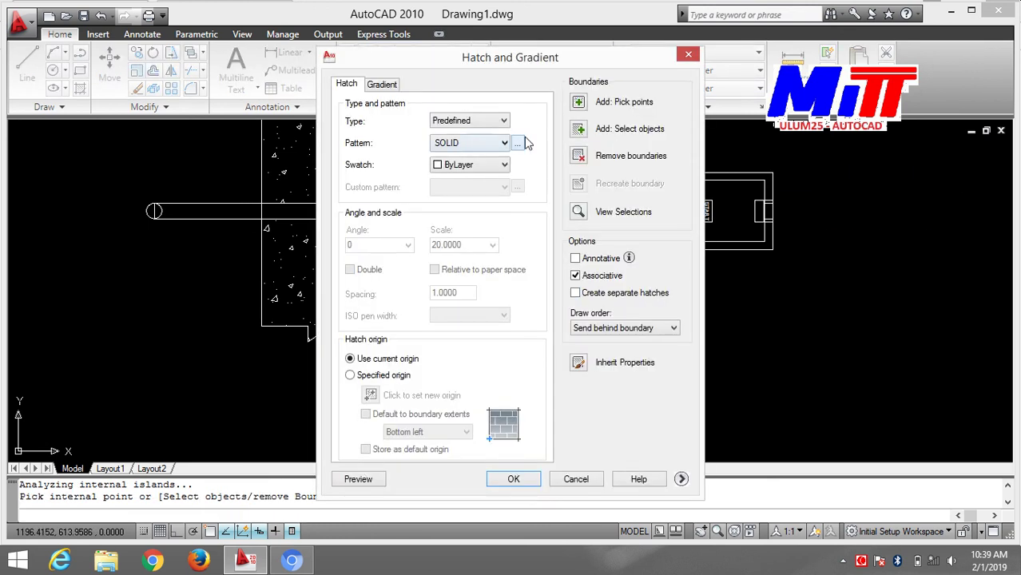
- Preview and apply a SOLID hatch to the cable and its rounded end
{"action": "left_click", "coordinate": [517, 143]}
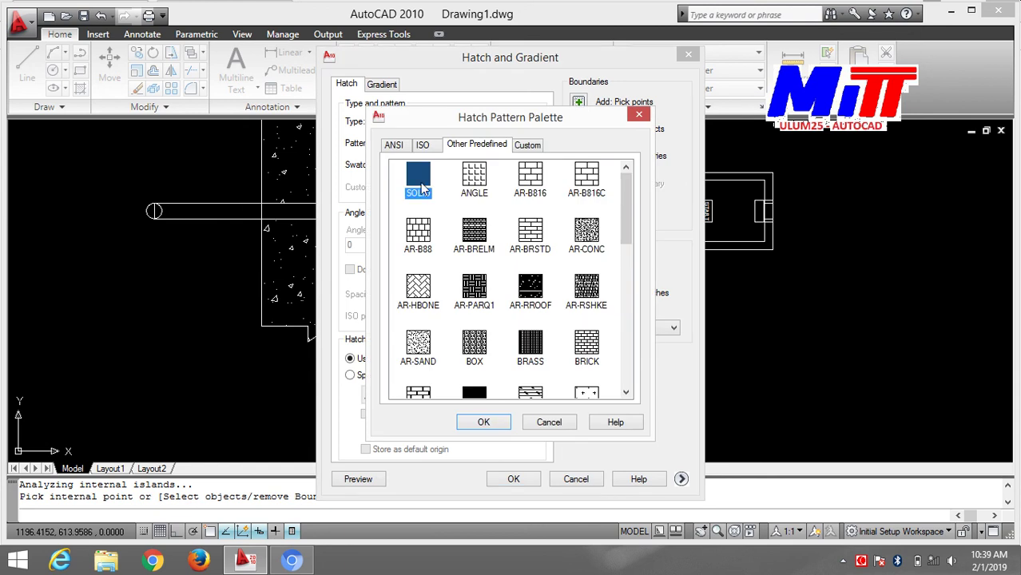
{"action": "left_click", "coordinate": [487, 423]}
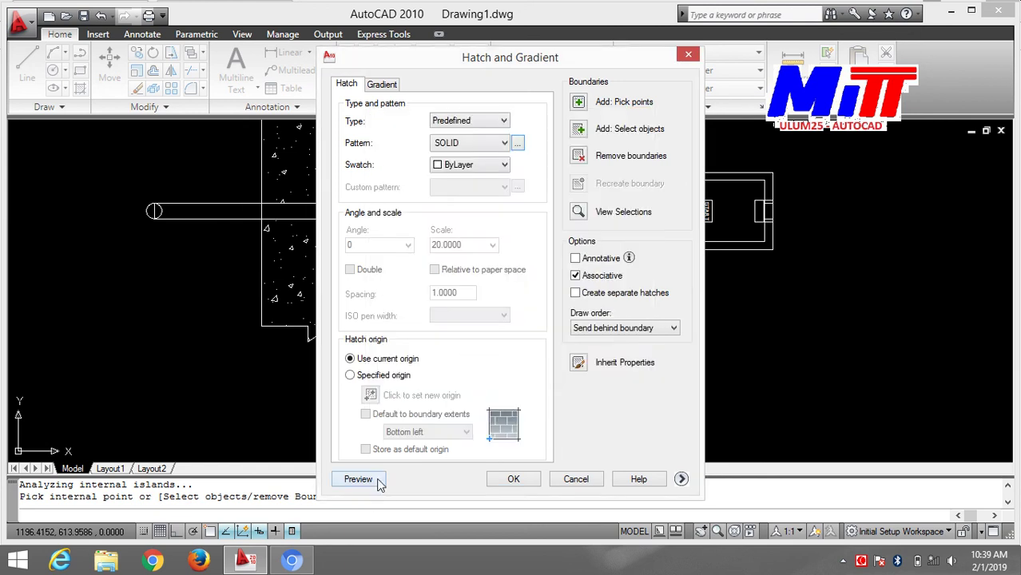
{"action": "left_click", "coordinate": [358, 479]}
{"action": "key", "text": "Escape"}
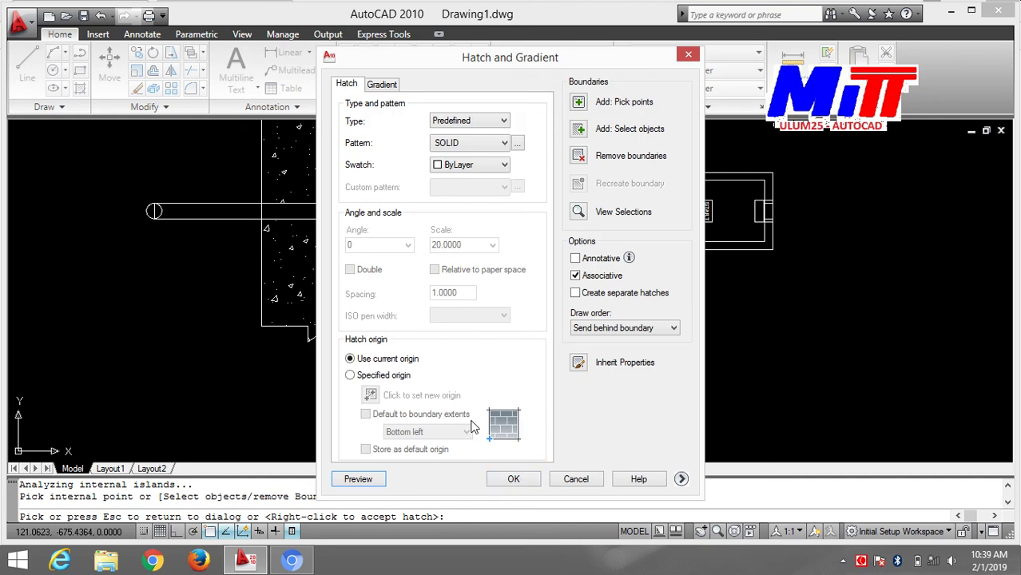
{"action": "left_click", "coordinate": [515, 480]}
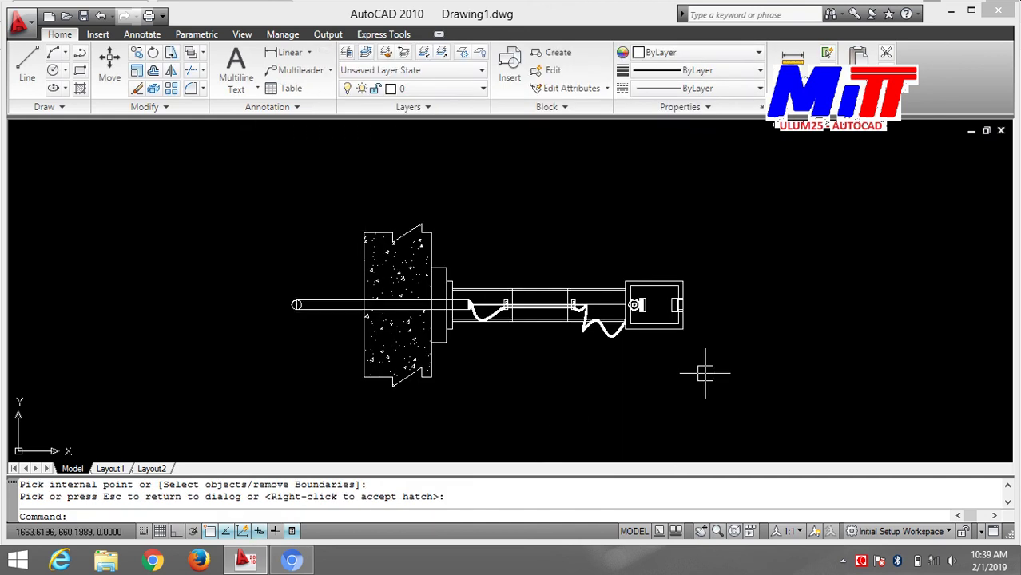
- Recentre the assembly in view and begin a linear dimension with DI
{"action": "scroll", "coordinate": [706, 370], "scroll_direction": "up", "scroll_amount": 3}
{"action": "scroll", "coordinate": [878, 391], "scroll_direction": "down", "scroll_amount": 3}
{"action": "scroll", "coordinate": [948, 405], "scroll_direction": "up", "scroll_amount": 1}
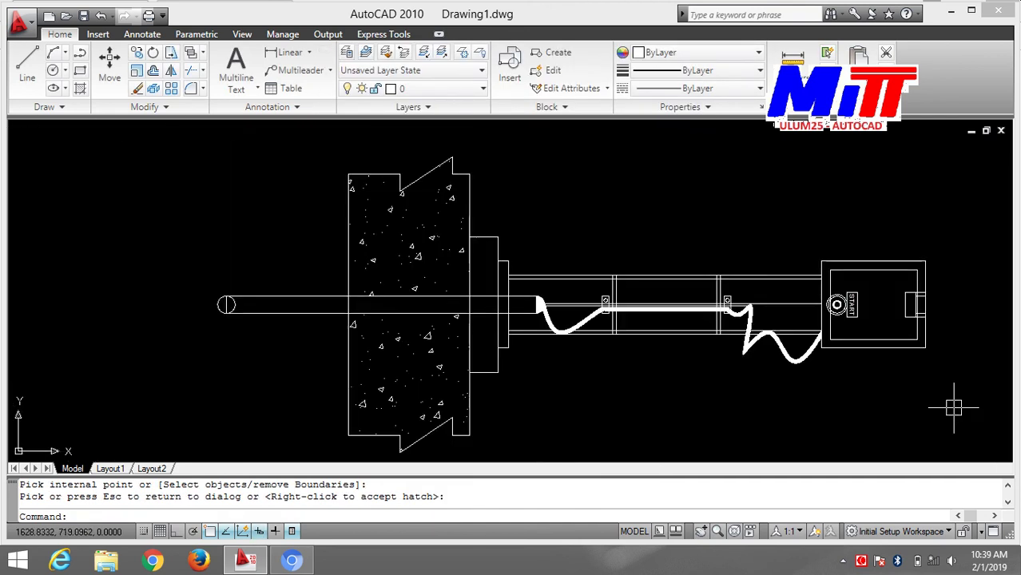
{"action": "scroll", "coordinate": [948, 404], "scroll_direction": "down", "scroll_amount": 2}
{"action": "scroll", "coordinate": [948, 404], "scroll_direction": "up", "scroll_amount": 3}
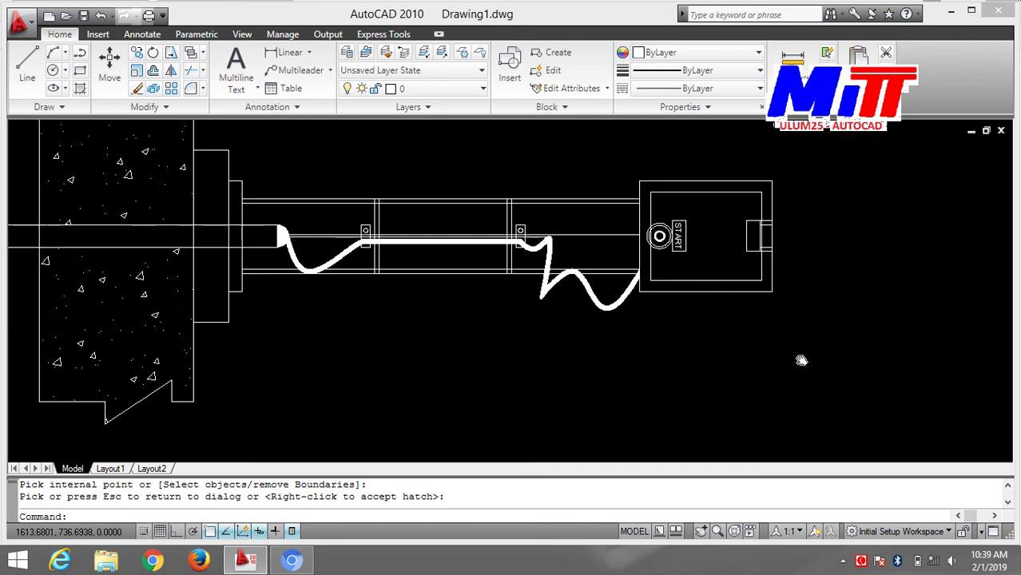
{"action": "middle_click_drag", "start_coordinate": [948, 404], "coordinate": [844, 388]}
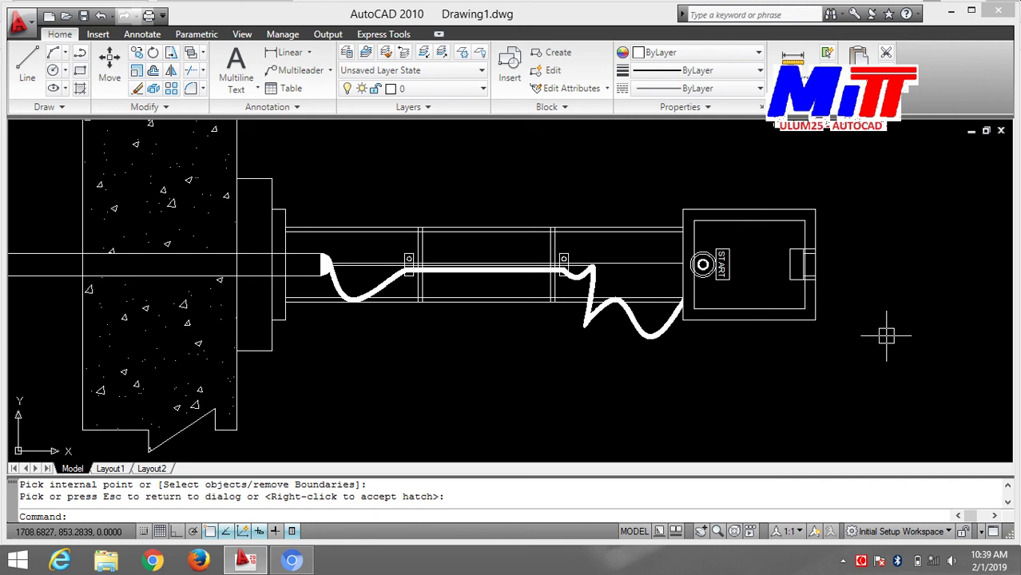
{"action": "scroll", "coordinate": [886, 335], "scroll_direction": "down", "scroll_amount": 2}
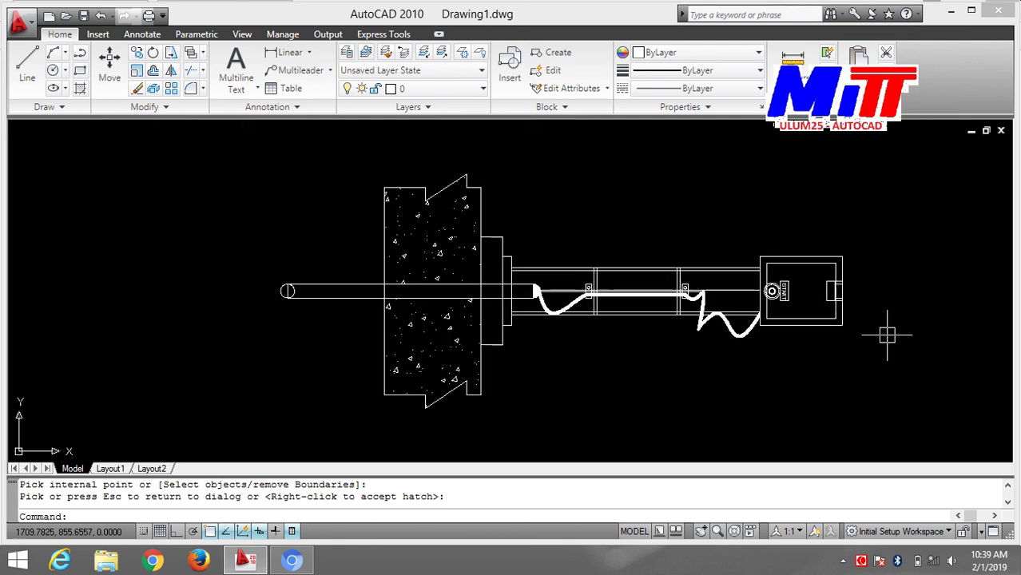
{"action": "mouse_move", "coordinate": [886, 334]}
{"action": "middle_mouse_down"}
{"action": "mouse_move", "coordinate": [898, 350]}
{"action": "mouse_move", "coordinate": [892, 340]}
{"action": "middle_mouse_up"}
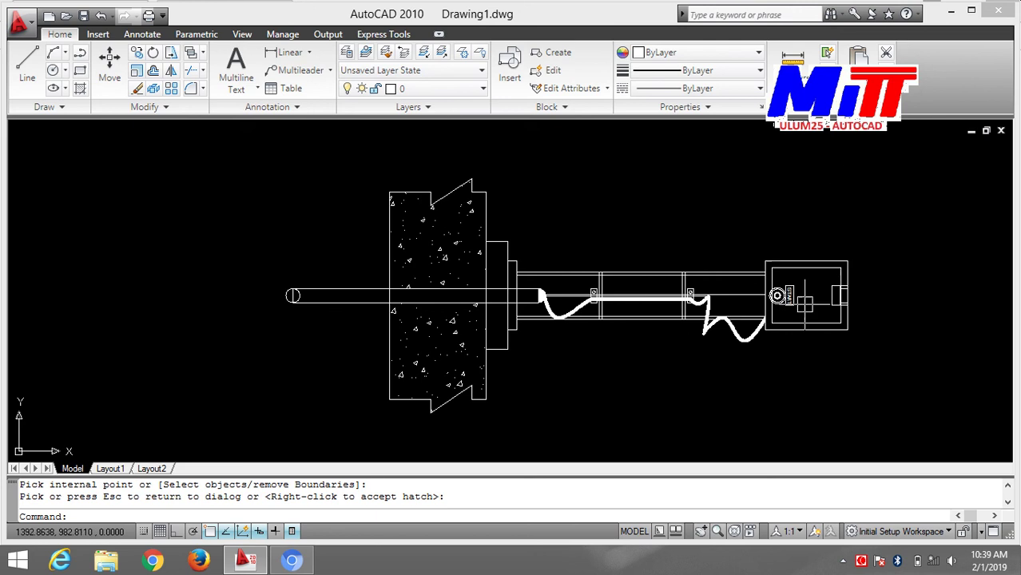
{"action": "type", "text": "d"}
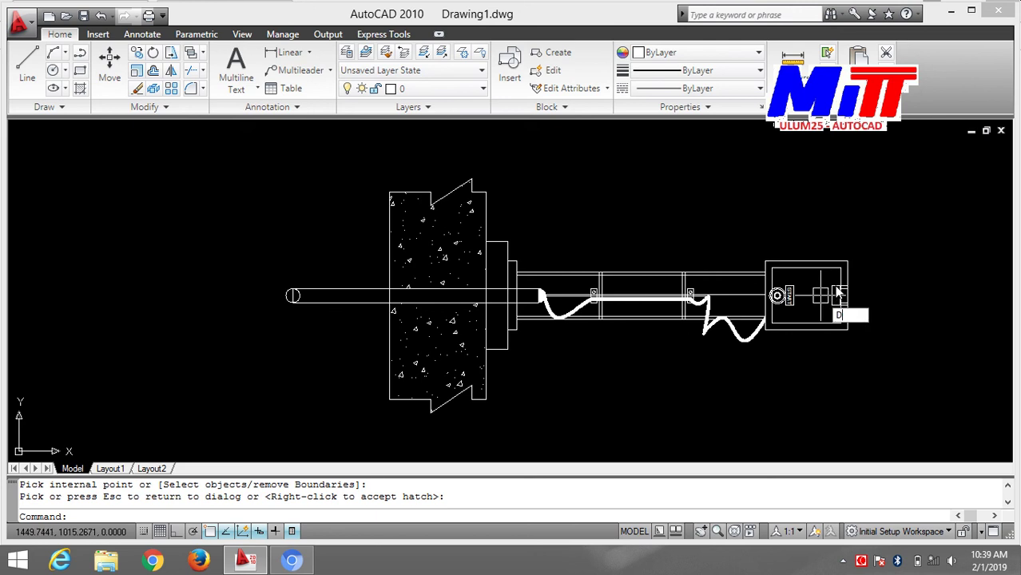
{"action": "type", "text": "i"}
- Place a 150 linear dimension between the wall's two top points
{"action": "key", "text": "Return"}
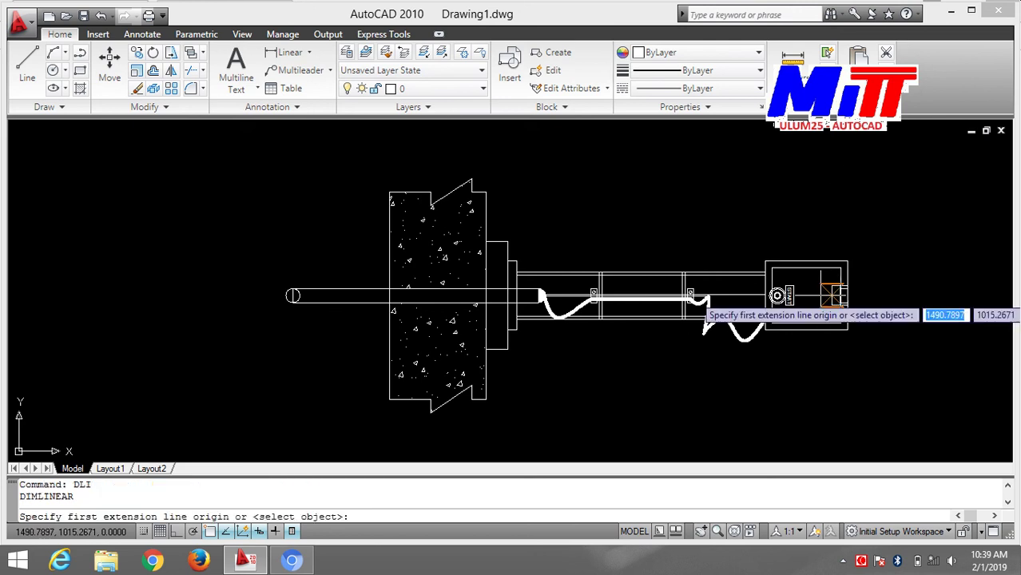
{"action": "left_click", "coordinate": [389, 192]}
{"action": "left_click", "coordinate": [429, 192]}
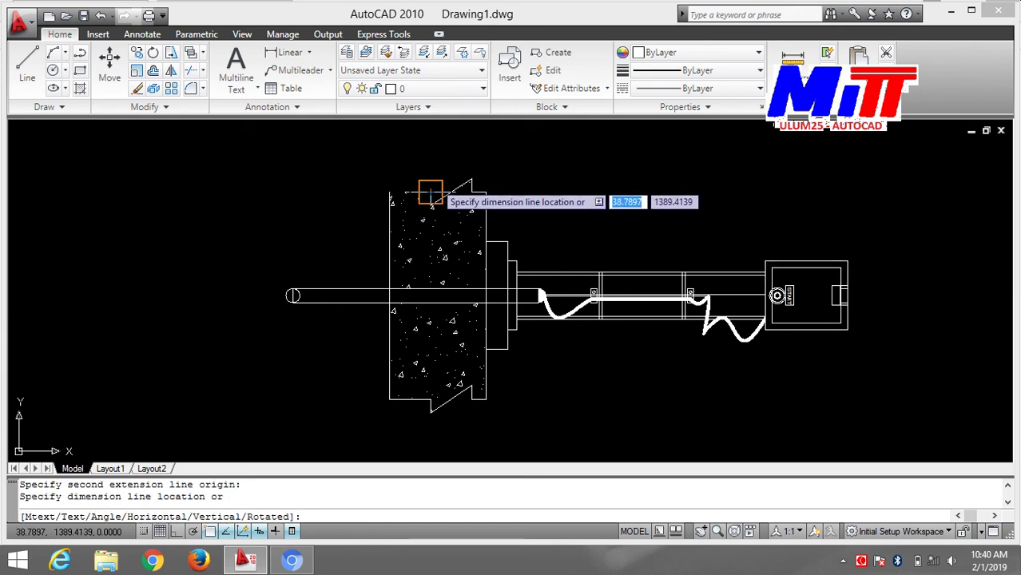
{"action": "left_click", "coordinate": [423, 173]}
- Zoom in on the wall top and call up the dimension style manager
{"action": "scroll", "coordinate": [559, 172], "scroll_direction": "up", "scroll_amount": 1}
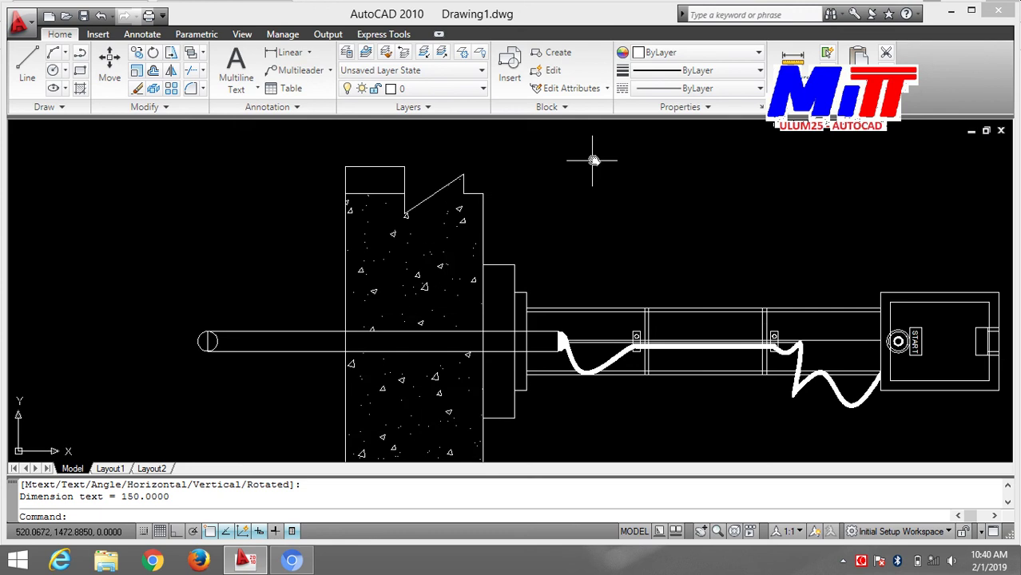
{"action": "middle_click_drag", "start_coordinate": [596, 155], "coordinate": [695, 304]}
{"action": "type", "text": "d"}
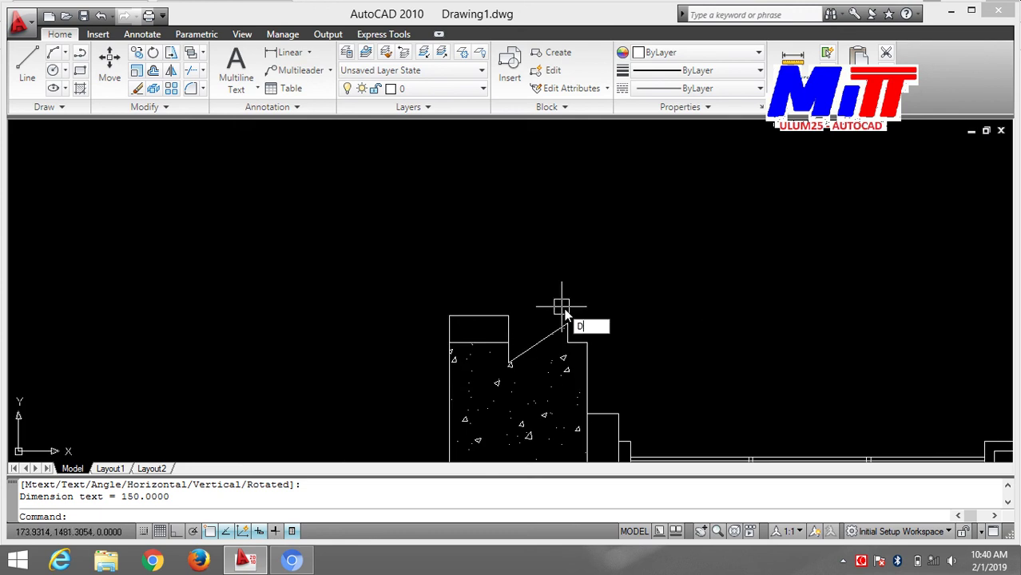
{"action": "key", "text": "Return"}
- In the Standard style, set text height to 5 and dimension and extension lines to Blue
{"action": "left_click", "coordinate": [662, 249]}
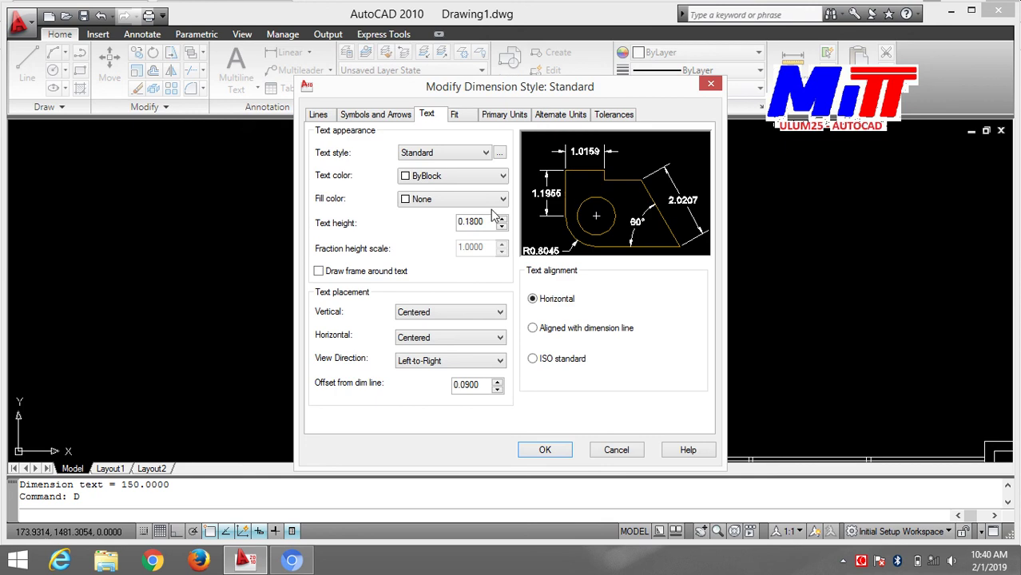
{"action": "left_click", "coordinate": [493, 224]}
{"action": "left_click_drag", "start_coordinate": [494, 224], "coordinate": [417, 225]}
{"action": "type", "text": "5"}
{"action": "left_click", "coordinate": [319, 114]}
{"action": "left_click", "coordinate": [503, 148]}
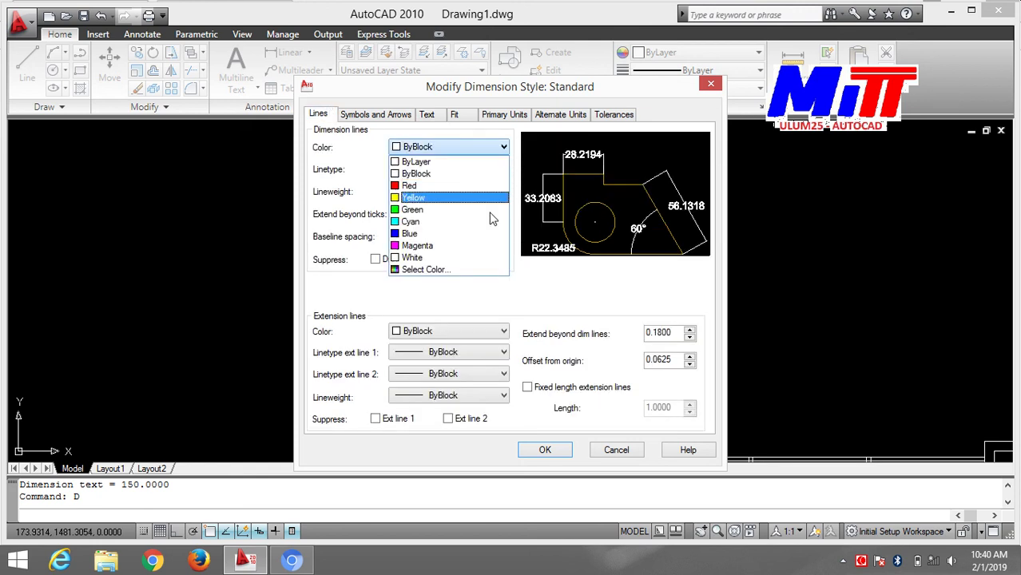
{"action": "left_click", "coordinate": [489, 234]}
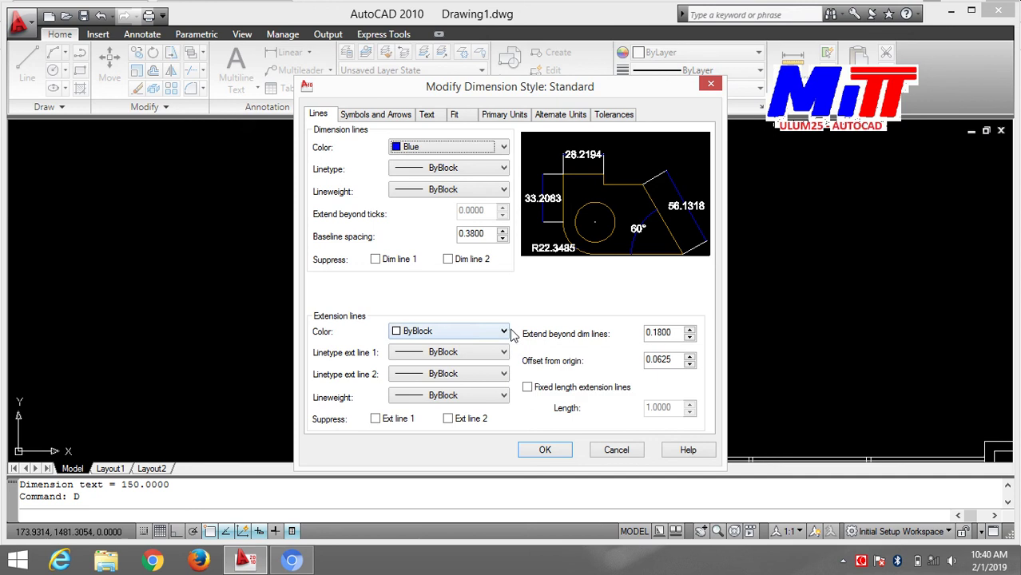
{"action": "left_click", "coordinate": [504, 332]}
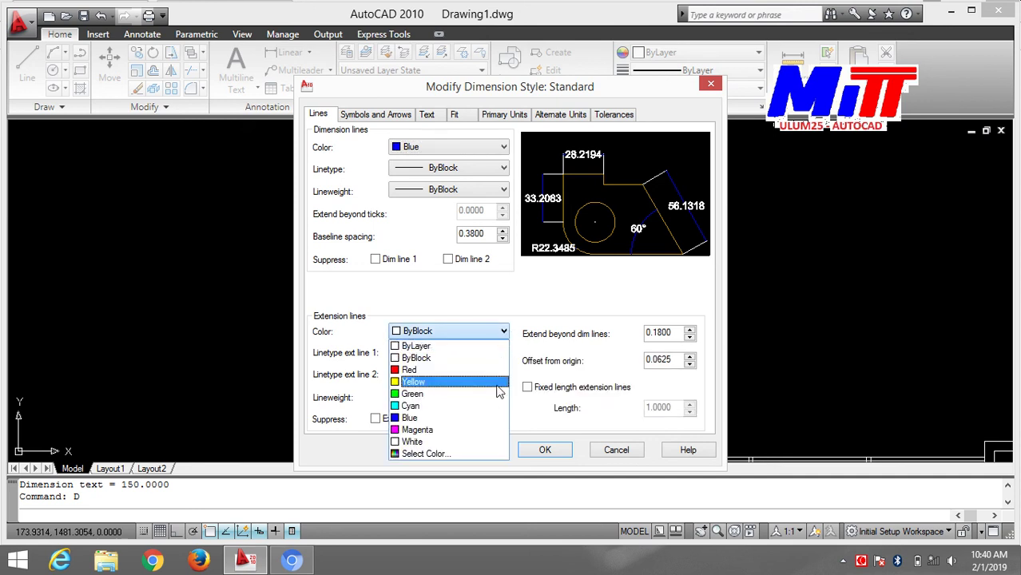
{"action": "left_click", "coordinate": [499, 419]}
- Make dimension text Red with precision 0 and ISO standard alignment, then save and close
{"action": "left_click", "coordinate": [426, 114]}
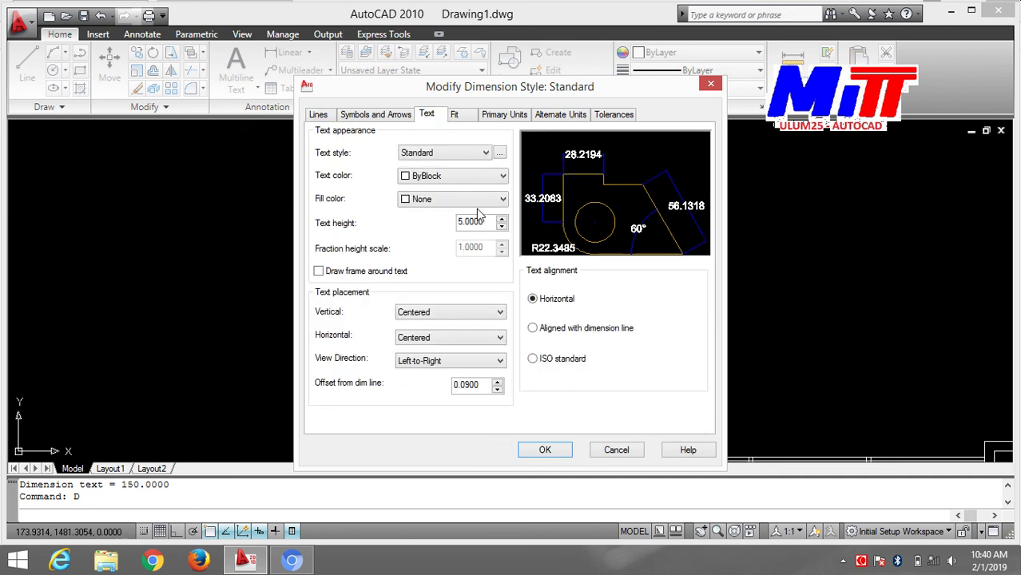
{"action": "left_click", "coordinate": [502, 175]}
{"action": "left_click", "coordinate": [492, 212]}
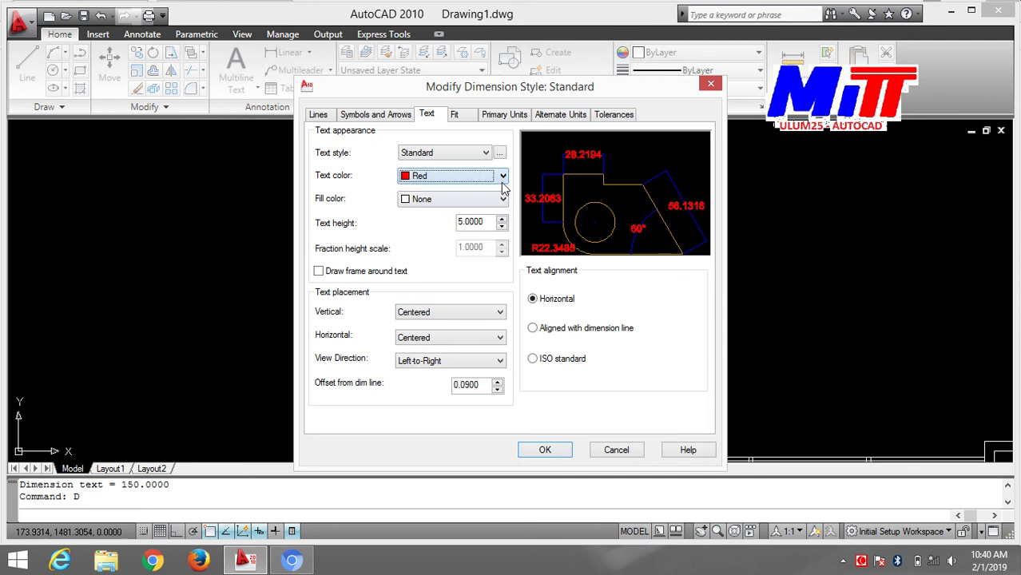
{"action": "left_click", "coordinate": [510, 117]}
{"action": "left_click", "coordinate": [502, 167]}
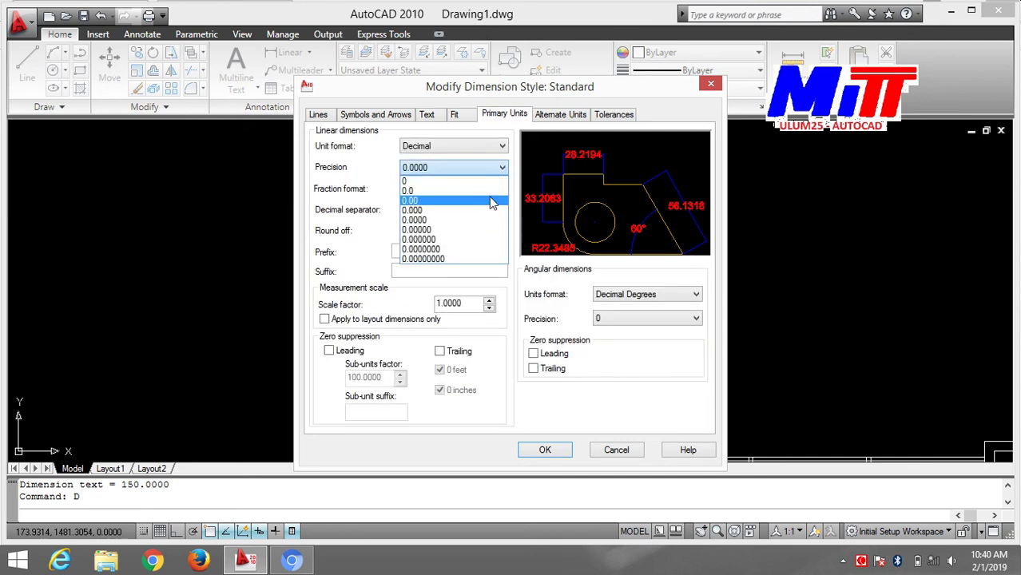
{"action": "left_click", "coordinate": [493, 183]}
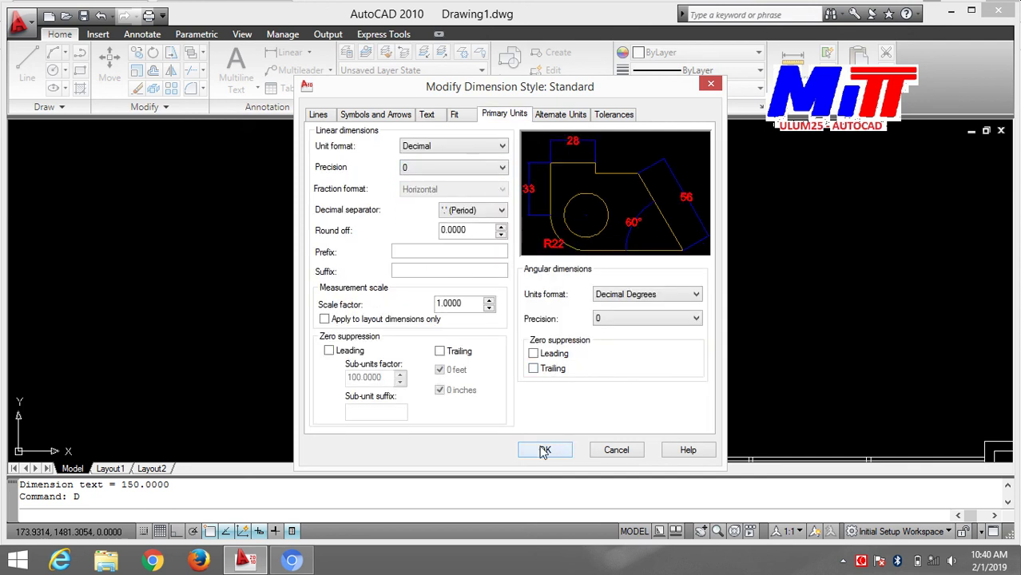
{"action": "left_click", "coordinate": [428, 116]}
{"action": "left_click", "coordinate": [534, 359]}
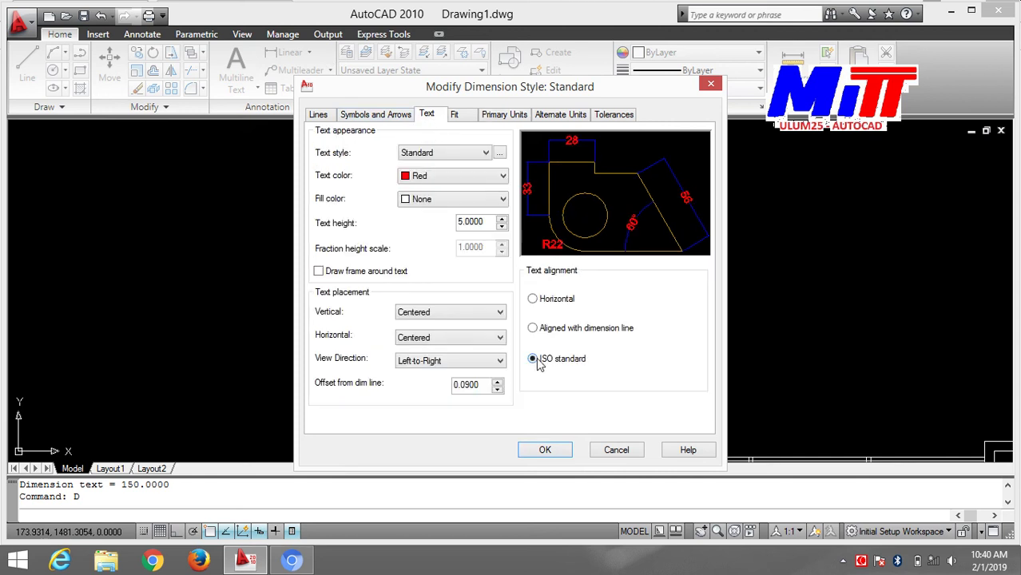
{"action": "left_click", "coordinate": [545, 447]}
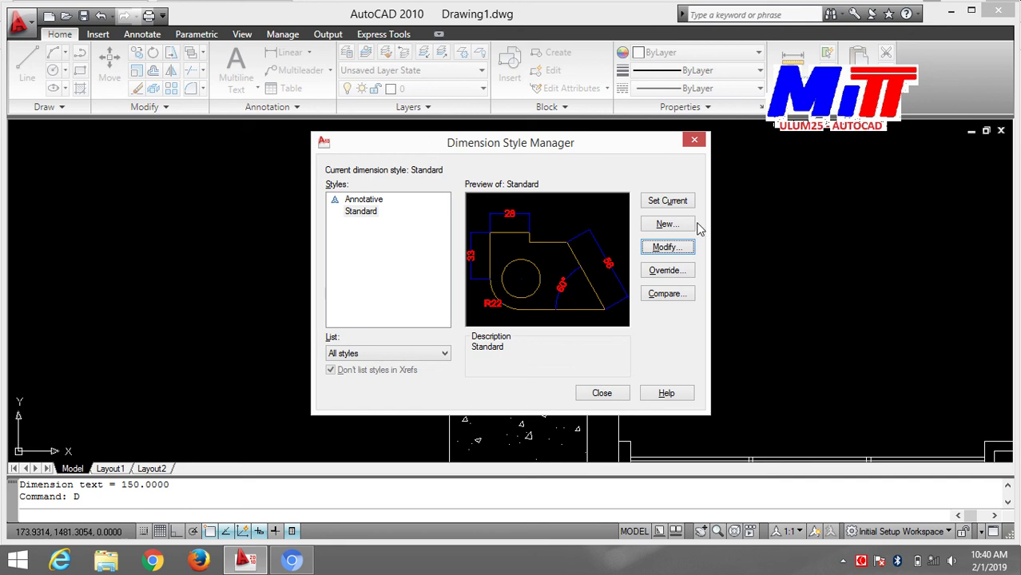
{"action": "left_click", "coordinate": [619, 393]}
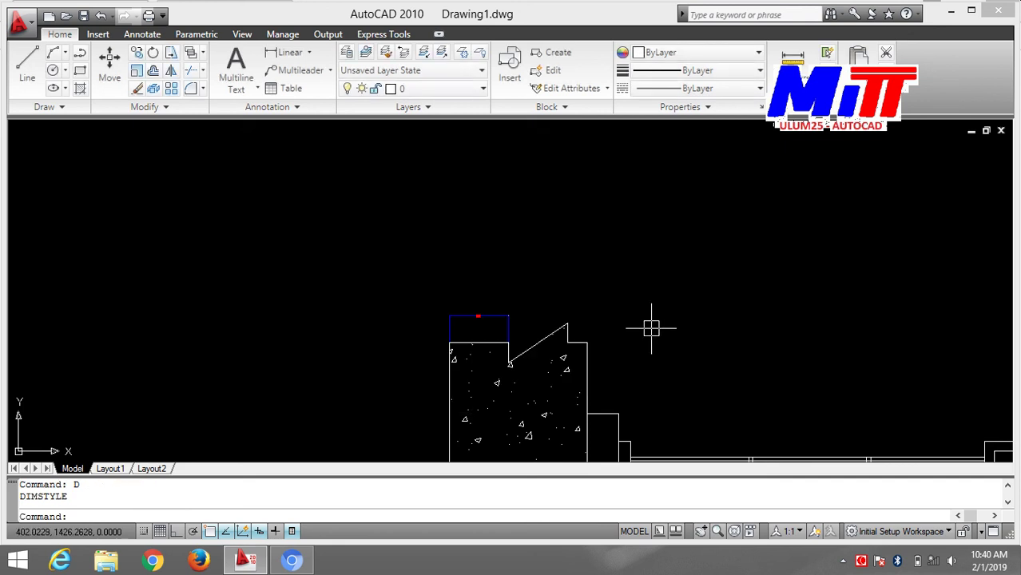
- Set the Standard style's text height to 50 and close the manager
{"action": "key", "text": "Return"}
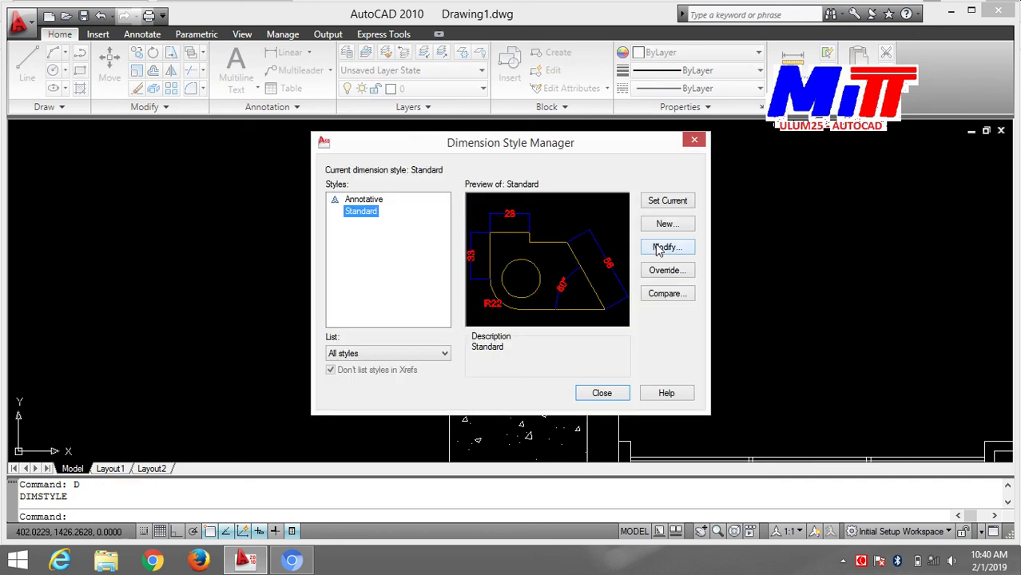
{"action": "left_click", "coordinate": [663, 247]}
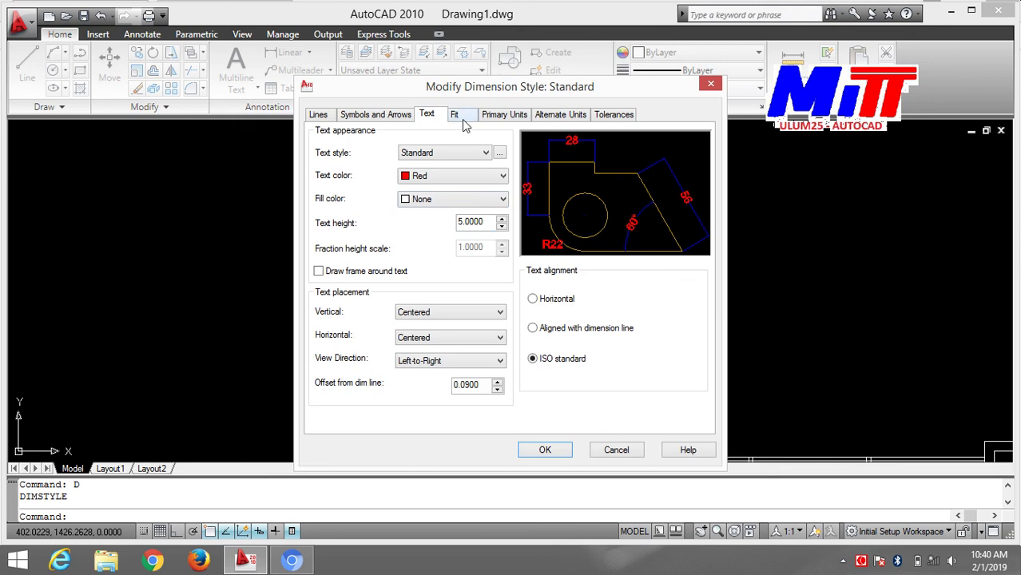
{"action": "left_click_drag", "start_coordinate": [484, 221], "coordinate": [462, 219]}
{"action": "type", "text": "50"}
{"action": "left_click", "coordinate": [538, 450]}
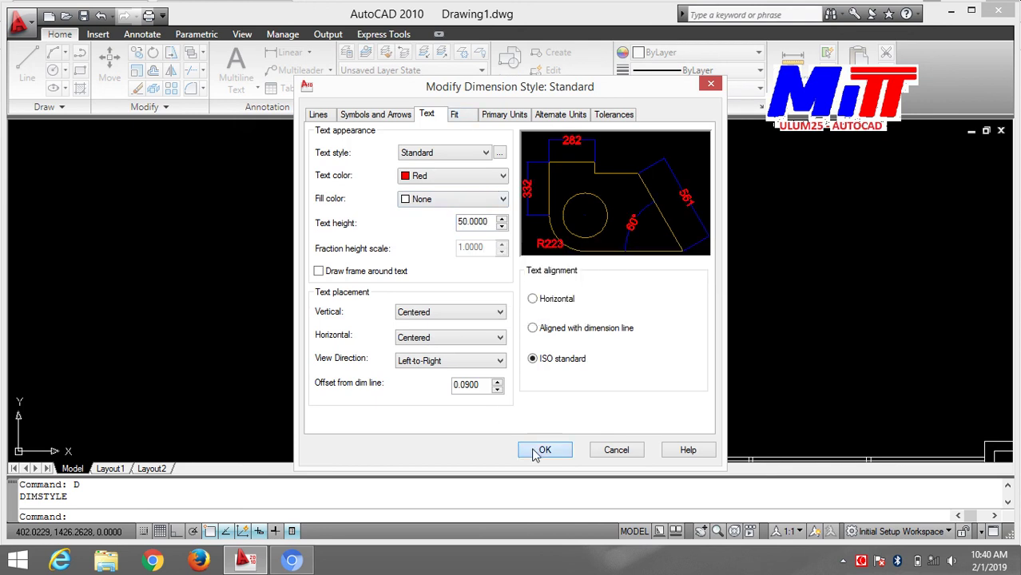
{"action": "left_click", "coordinate": [600, 393]}
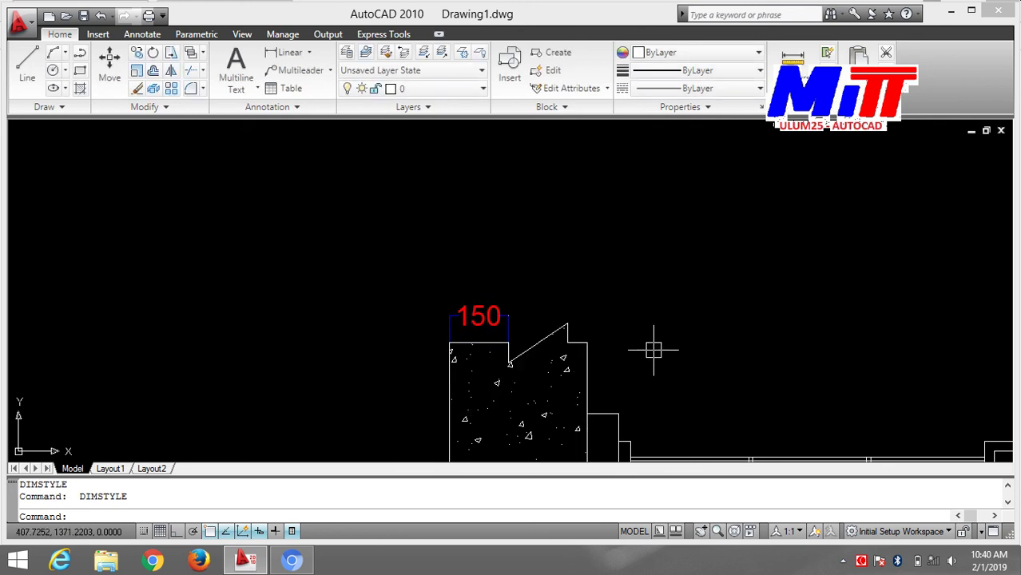
- Reduce the Standard style's text height again and close the manager
{"action": "key", "text": "Return"}
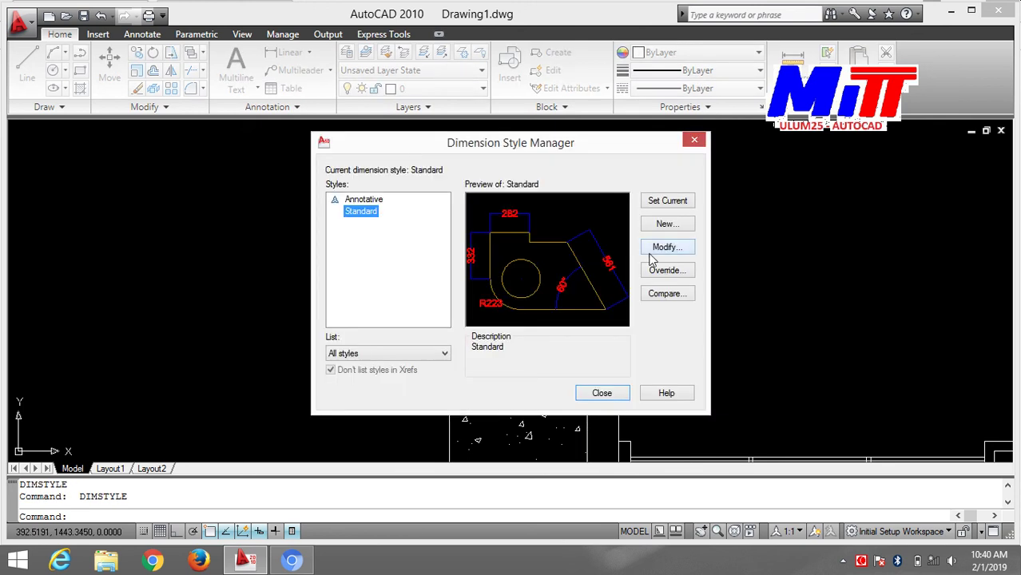
{"action": "left_click", "coordinate": [650, 252]}
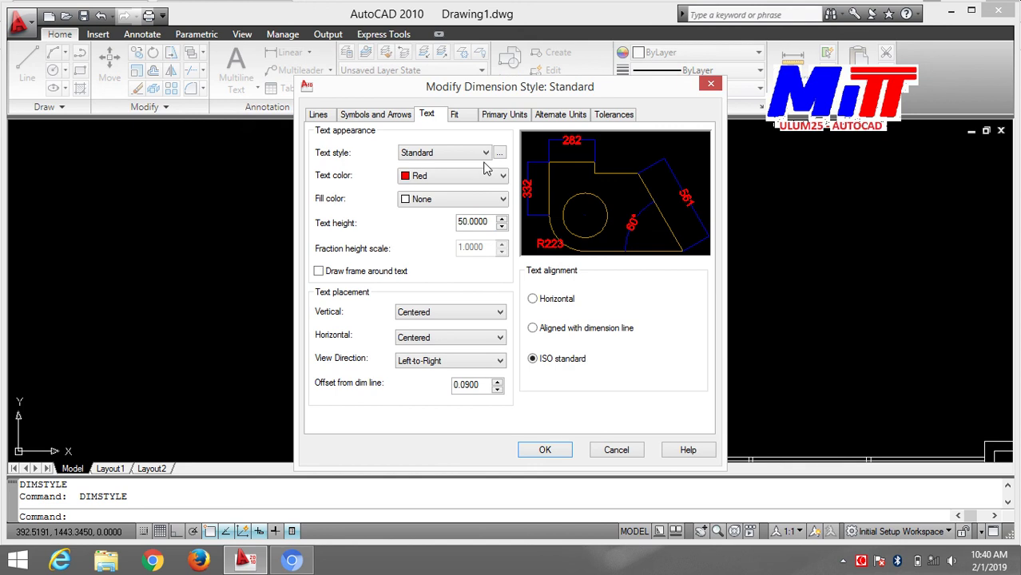
{"action": "left_click_drag", "start_coordinate": [493, 222], "coordinate": [369, 205]}
{"action": "type", "text": "20"}
{"action": "left_click", "coordinate": [546, 449]}
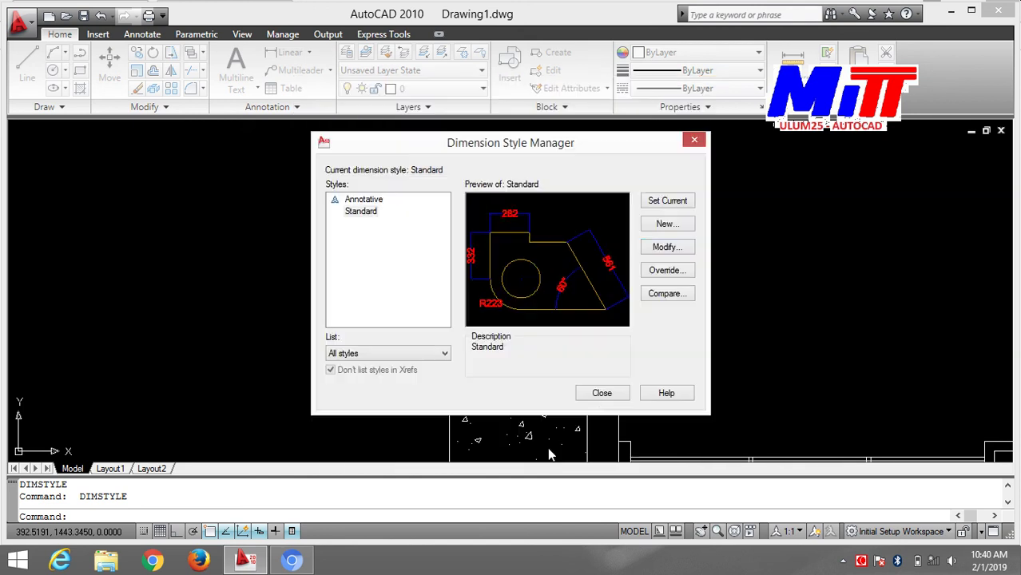
{"action": "left_click", "coordinate": [601, 393]}
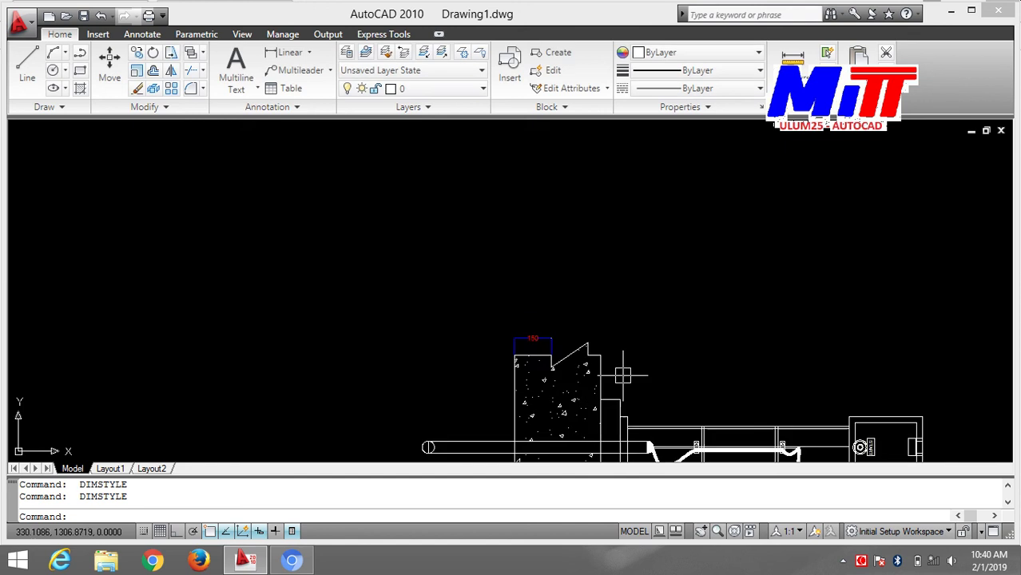
- Add a second 150 dimension above the slope and a 50 dimension along the wall top
{"action": "scroll", "coordinate": [551, 232], "scroll_direction": "up", "scroll_amount": 3}
{"action": "mouse_move", "coordinate": [668, 375]}
{"action": "middle_mouse_down"}
{"action": "mouse_move", "coordinate": [551, 232]}
{"action": "mouse_move", "coordinate": [515, 276]}
{"action": "middle_mouse_up"}
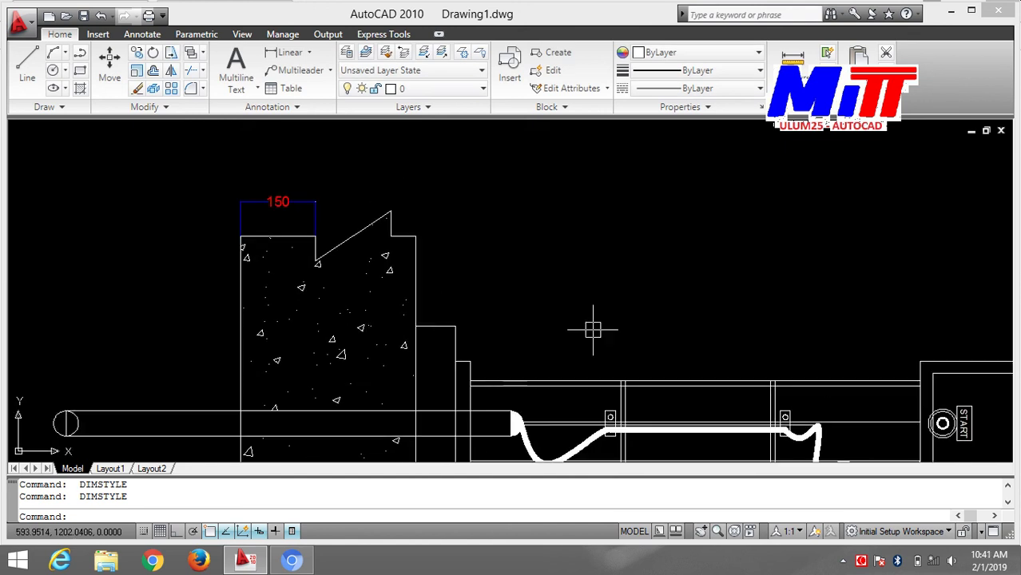
{"action": "type", "text": "DLI"}
{"action": "key", "text": "Return"}
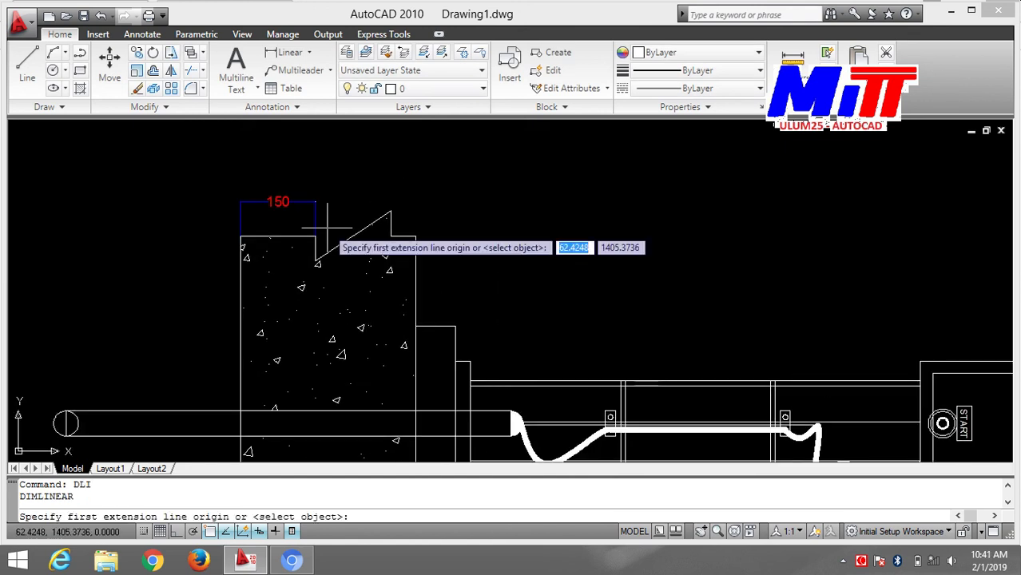
{"action": "left_click", "coordinate": [315, 236]}
{"action": "left_click", "coordinate": [390, 236]}
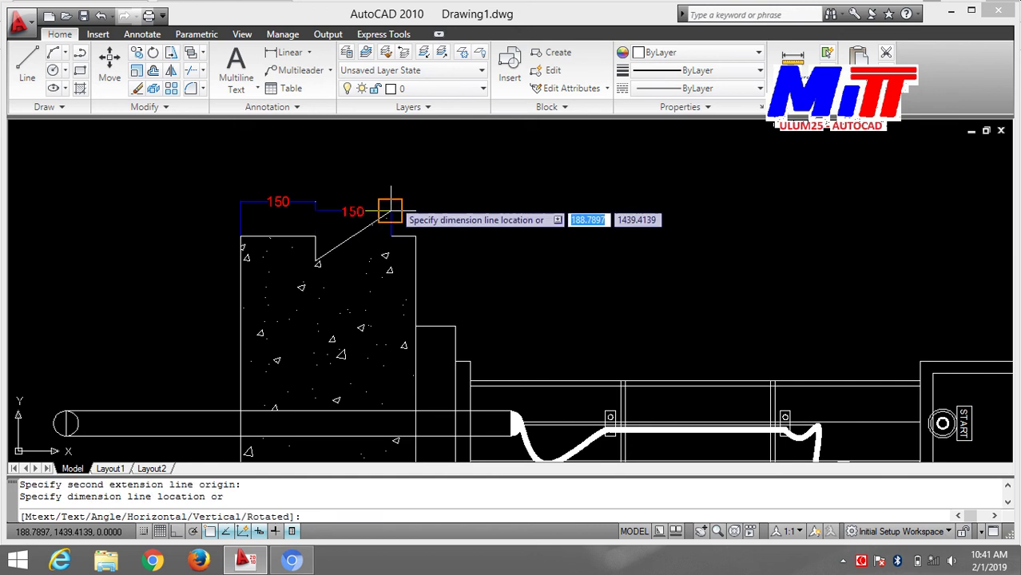
{"action": "left_click", "coordinate": [393, 193]}
{"action": "key", "text": "Return"}
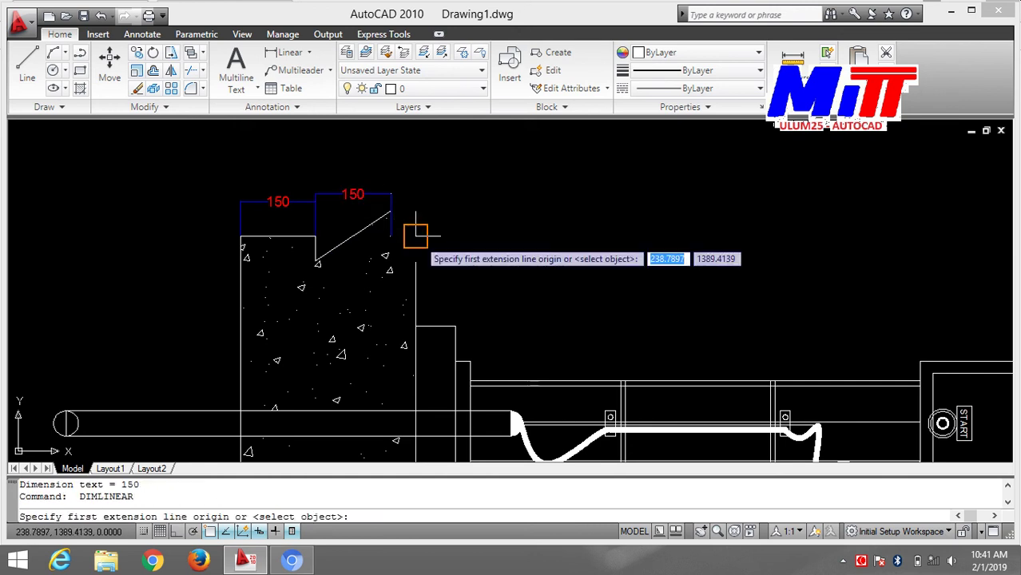
{"action": "left_click", "coordinate": [391, 236]}
{"action": "left_click", "coordinate": [415, 237]}
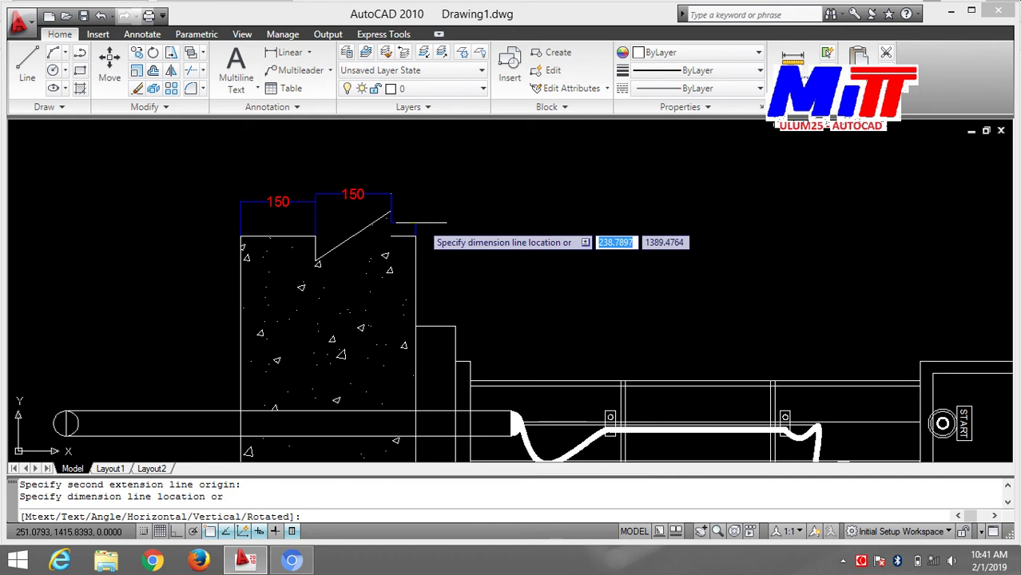
{"action": "left_click", "coordinate": [419, 206]}
- Add a vertical 180 dimension from the wall's top-right corner down to the step
{"action": "scroll", "coordinate": [515, 245], "scroll_direction": "down", "scroll_amount": 2}
{"action": "middle_click_drag", "start_coordinate": [515, 246], "coordinate": [486, 240]}
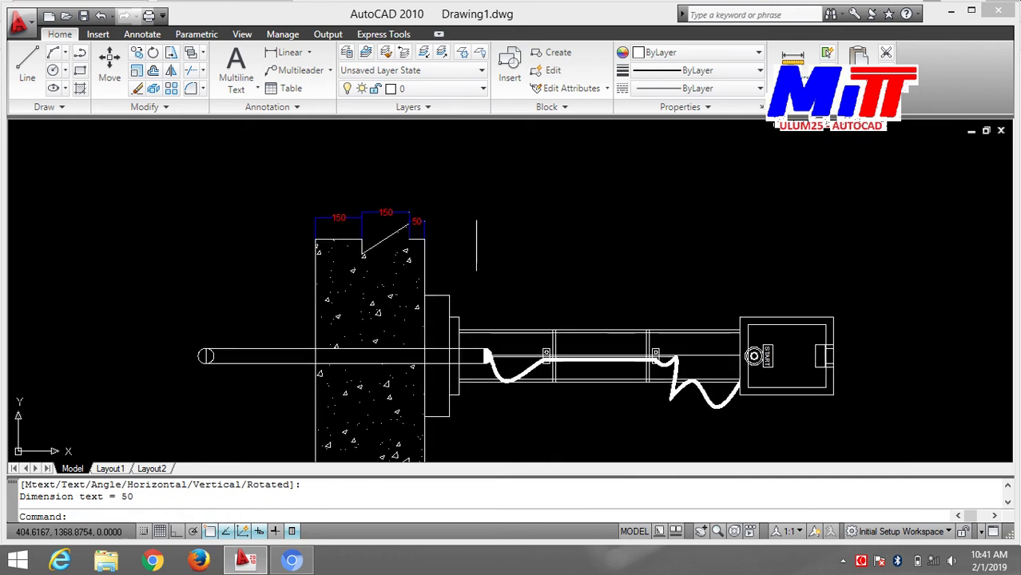
{"action": "key", "text": "Return"}
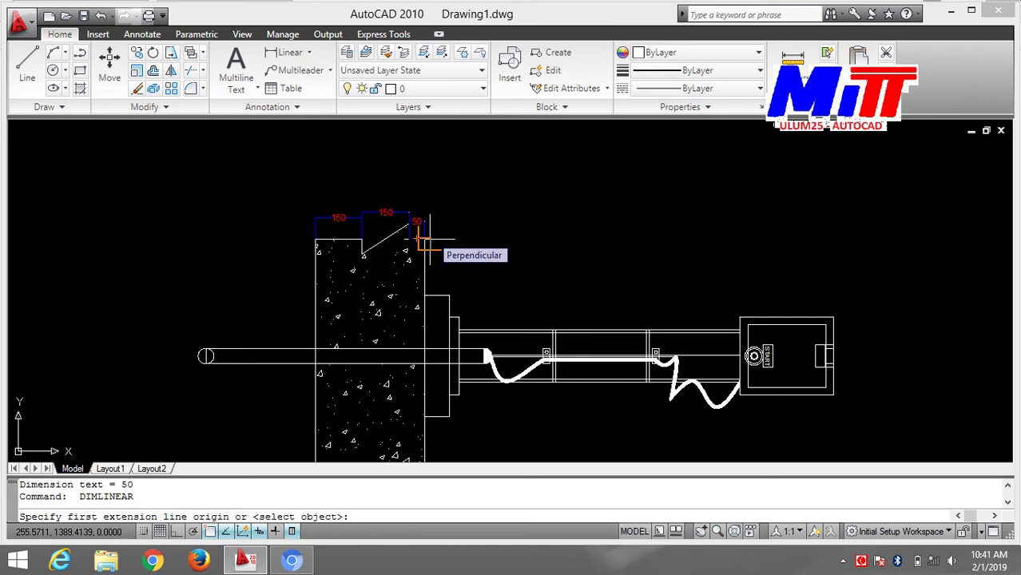
{"action": "scroll", "coordinate": [422, 240], "scroll_direction": "up", "scroll_amount": 1}
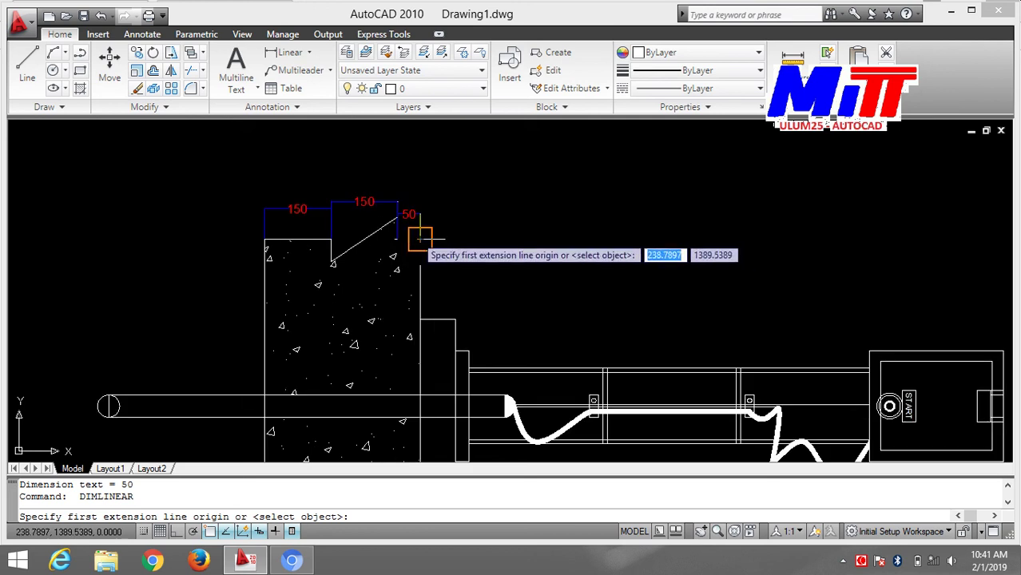
{"action": "left_click", "coordinate": [420, 239]}
{"action": "left_click", "coordinate": [420, 318]}
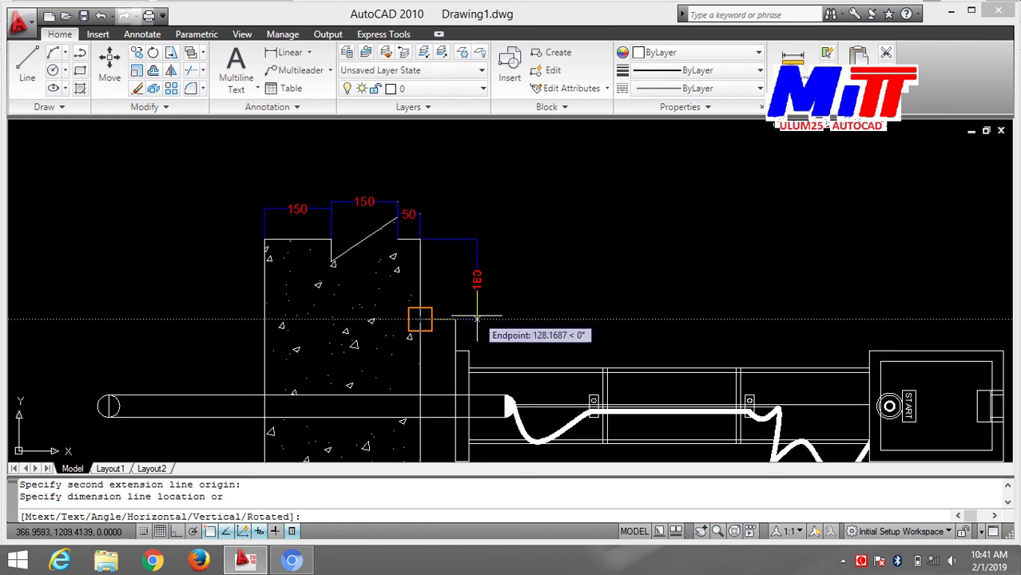
{"action": "left_click", "coordinate": [476, 307]}
- Dimension the wall's full 750 height to the left of the wall
{"action": "key", "text": "Return"}
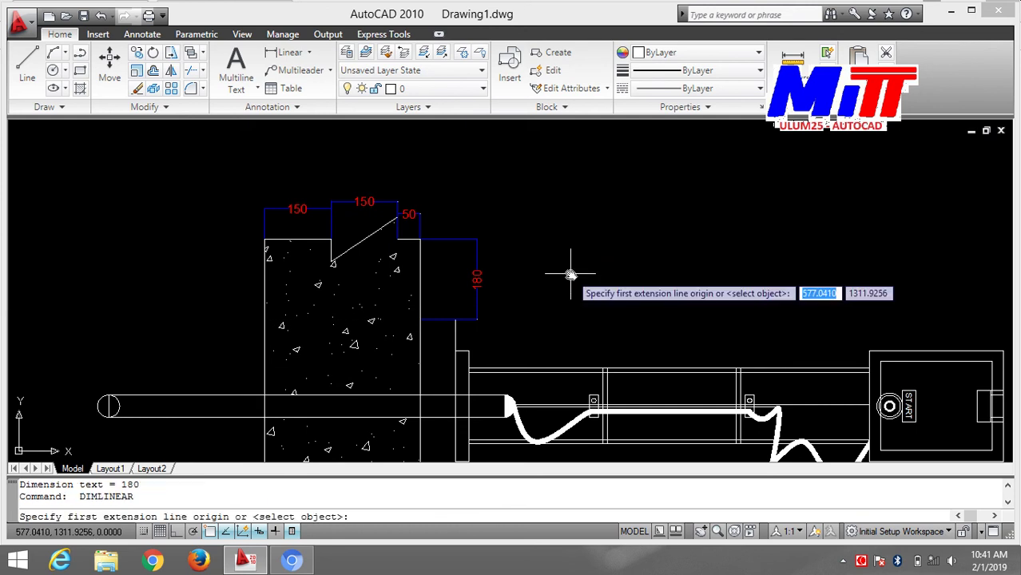
{"action": "middle_click_drag", "start_coordinate": [571, 274], "coordinate": [626, 32]}
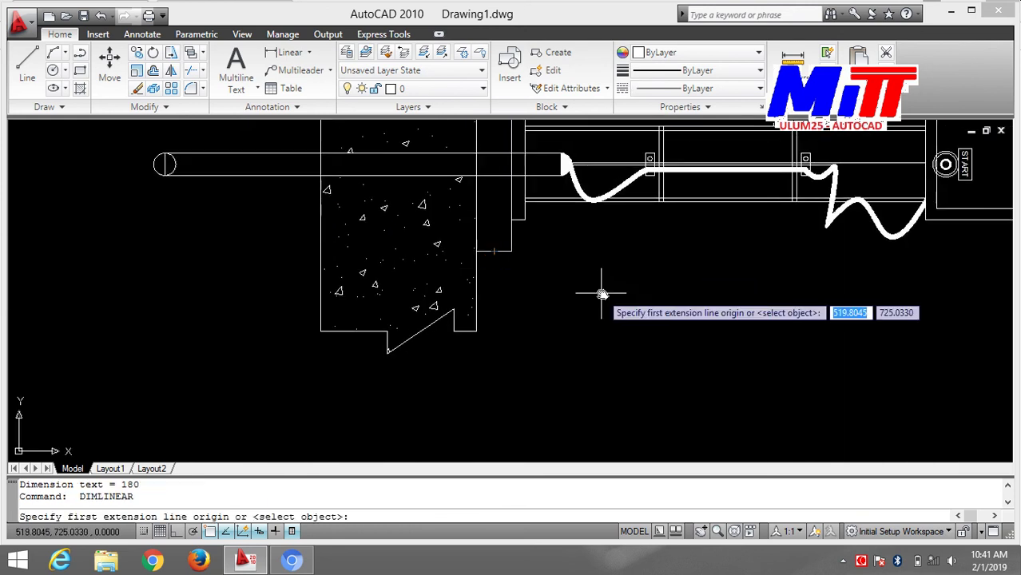
{"action": "middle_click_drag", "start_coordinate": [601, 293], "coordinate": [596, 397]}
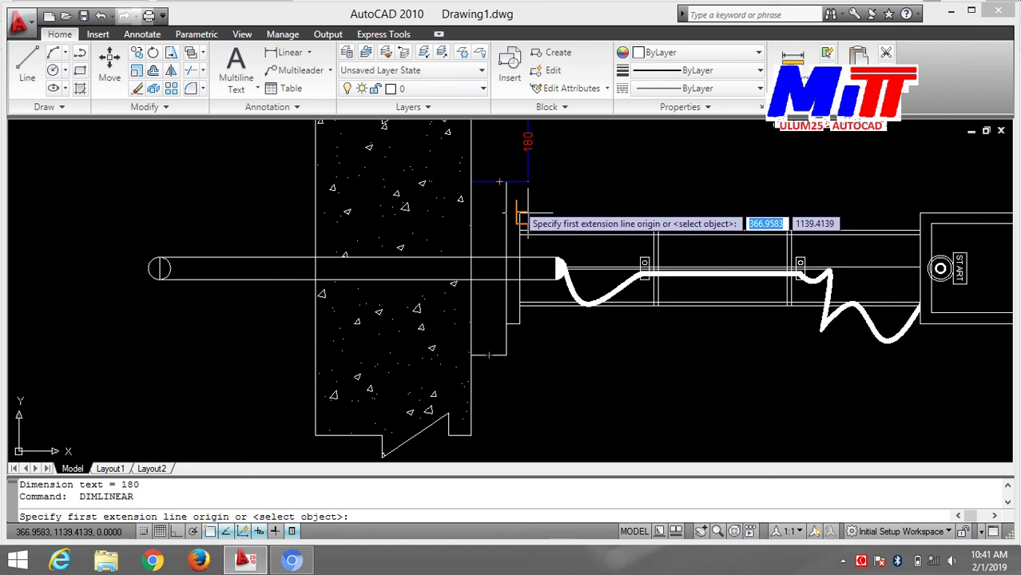
{"action": "scroll", "coordinate": [390, 178], "scroll_direction": "down", "scroll_amount": 4}
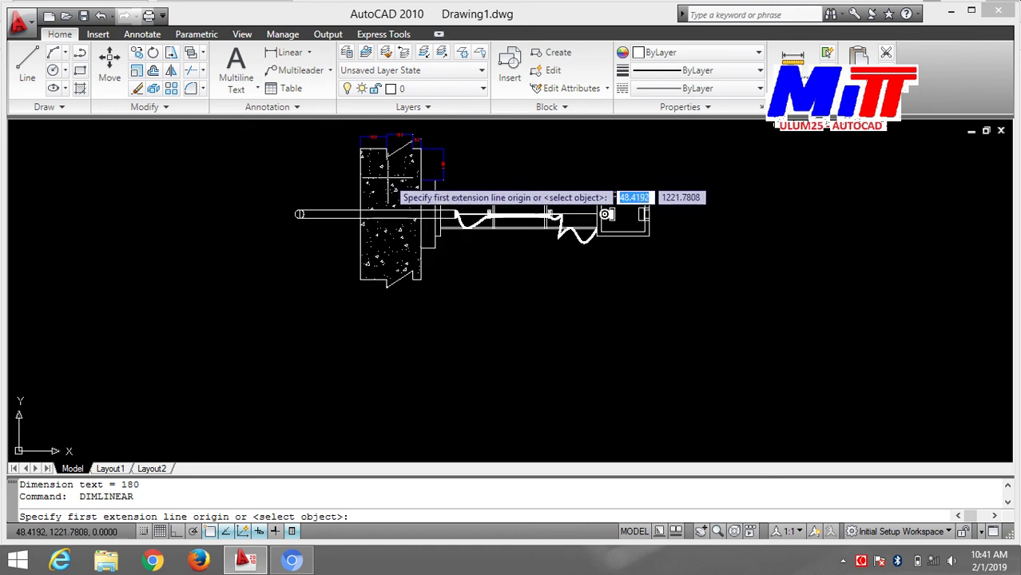
{"action": "scroll", "coordinate": [396, 192], "scroll_direction": "up", "scroll_amount": 1}
{"action": "scroll", "coordinate": [471, 235], "scroll_direction": "up", "scroll_amount": 1}
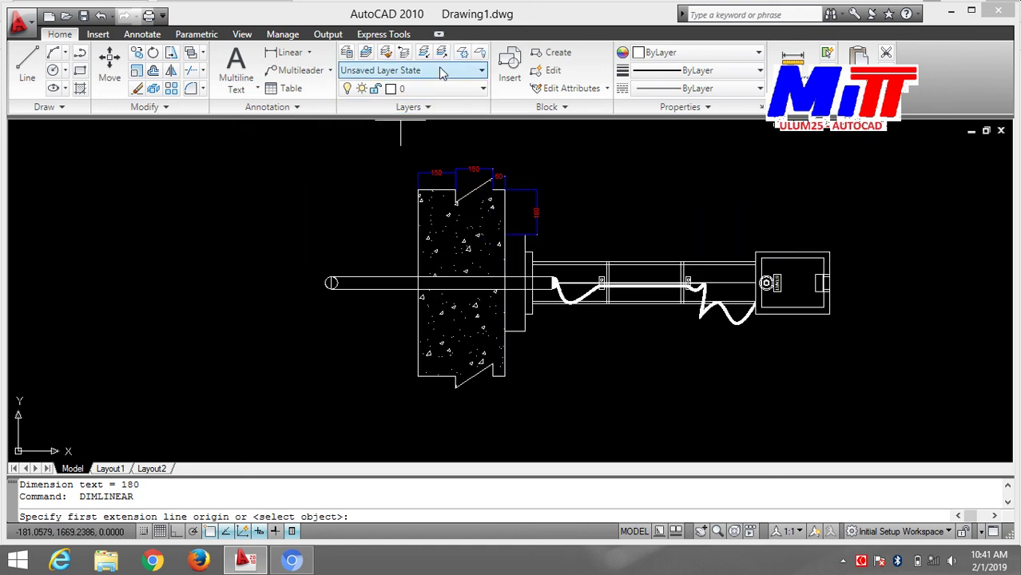
{"action": "left_click", "coordinate": [417, 189]}
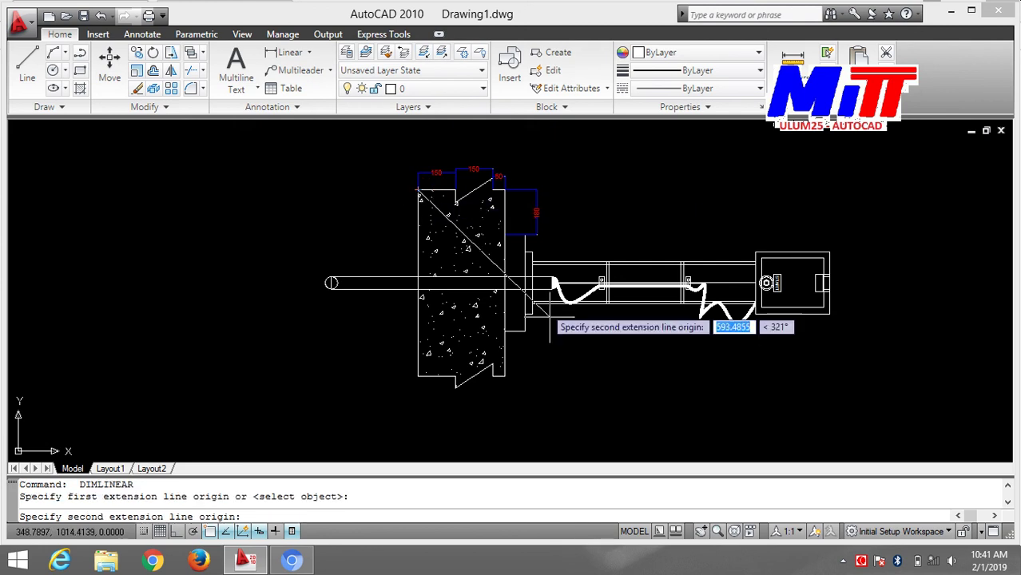
{"action": "left_click", "coordinate": [416, 375]}
{"action": "left_click", "coordinate": [241, 350]}
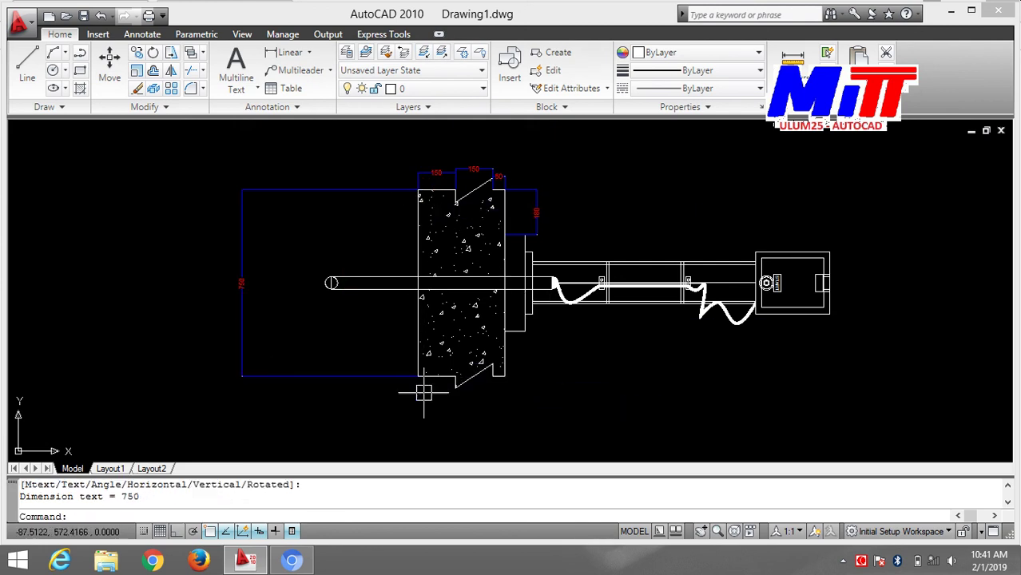
- Add a vertical 50 dimension across the pipe-end circle, placed to its left
{"action": "key", "text": "Return"}
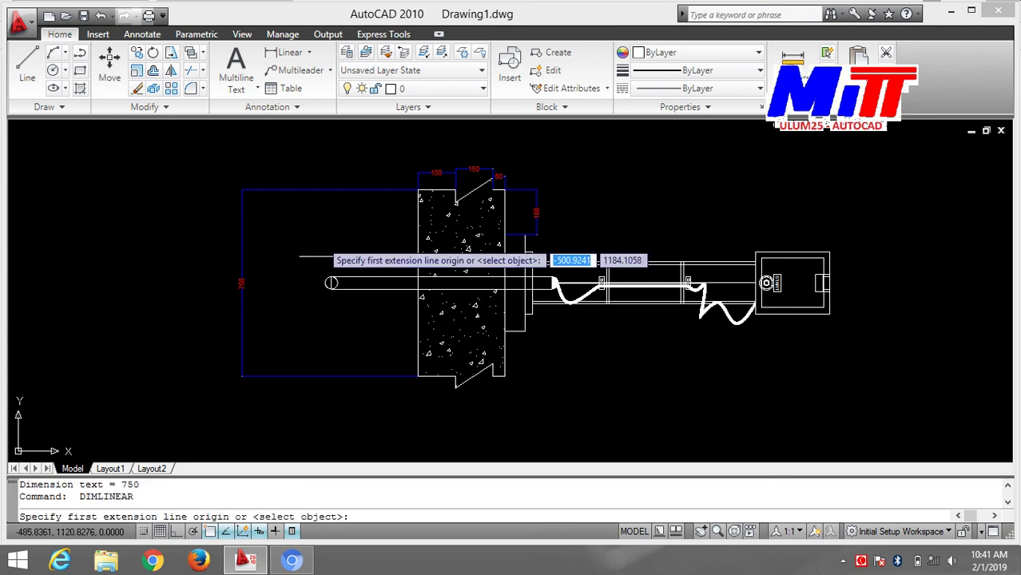
{"action": "scroll", "coordinate": [352, 280], "scroll_direction": "up", "scroll_amount": 3}
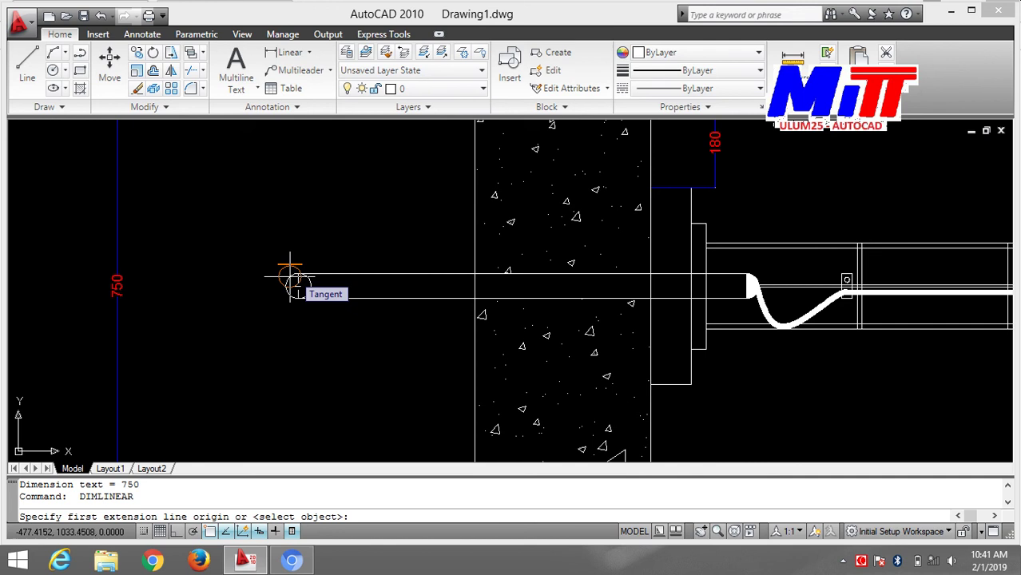
{"action": "scroll", "coordinate": [299, 274], "scroll_direction": "up", "scroll_amount": 3}
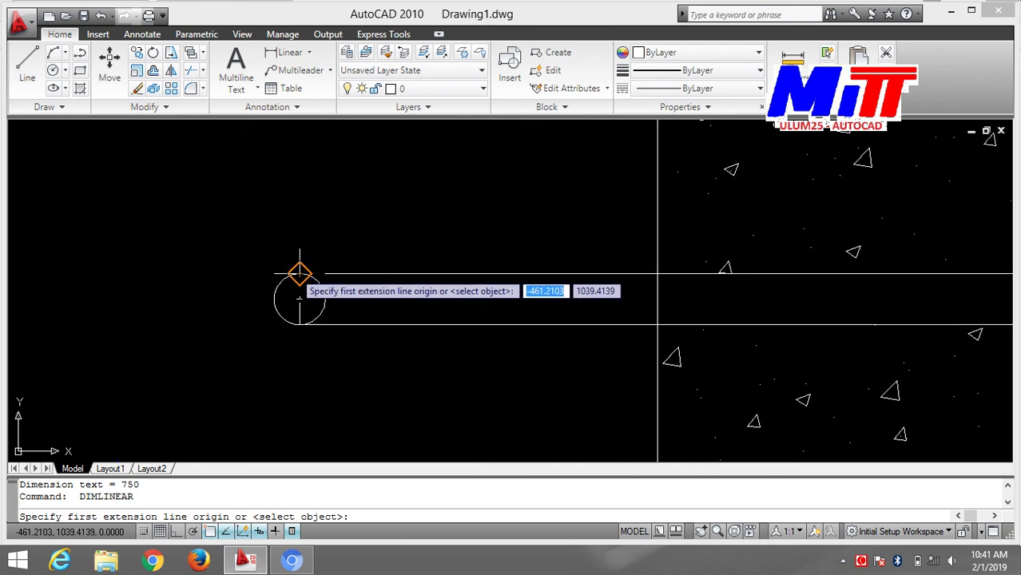
{"action": "left_click", "coordinate": [299, 274]}
{"action": "left_click", "coordinate": [300, 325]}
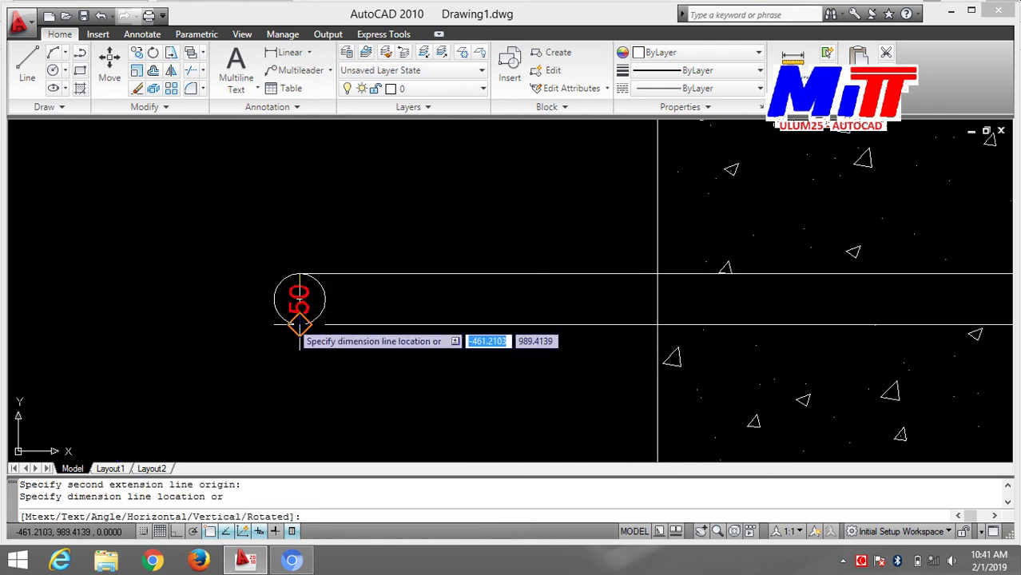
{"action": "left_click", "coordinate": [226, 292]}
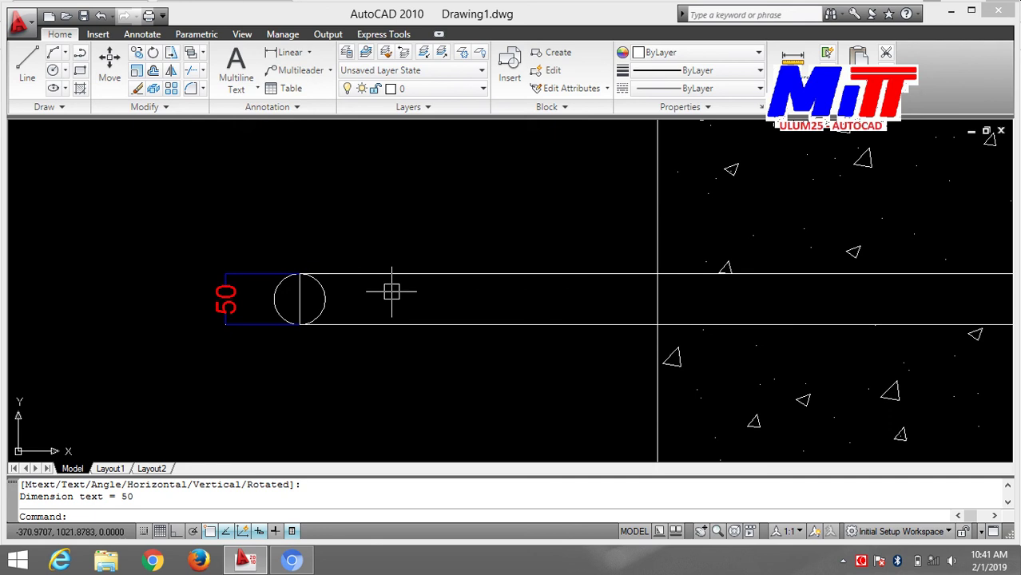
- Add a 350 dimension from the circle top to the wall face, then zoom out
{"action": "key", "text": "Return"}
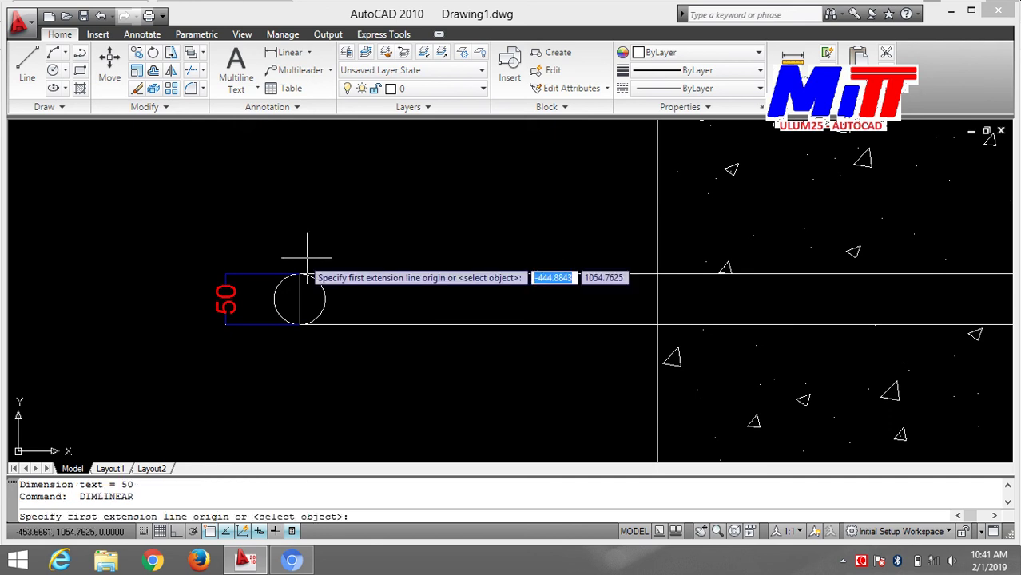
{"action": "left_click", "coordinate": [298, 274]}
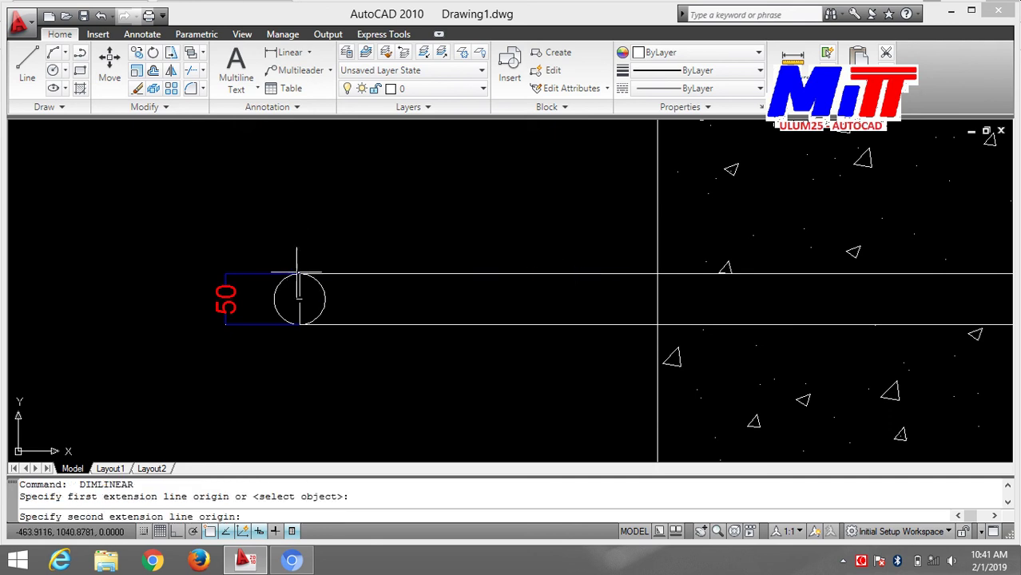
{"action": "left_click", "coordinate": [657, 274]}
{"action": "left_click", "coordinate": [650, 246]}
{"action": "scroll", "coordinate": [752, 219], "scroll_direction": "down", "scroll_amount": 4}
{"action": "mouse_move", "coordinate": [836, 228]}
{"action": "middle_mouse_down"}
{"action": "mouse_move", "coordinate": [282, 247]}
{"action": "mouse_move", "coordinate": [274, 330]}
{"action": "middle_mouse_up"}
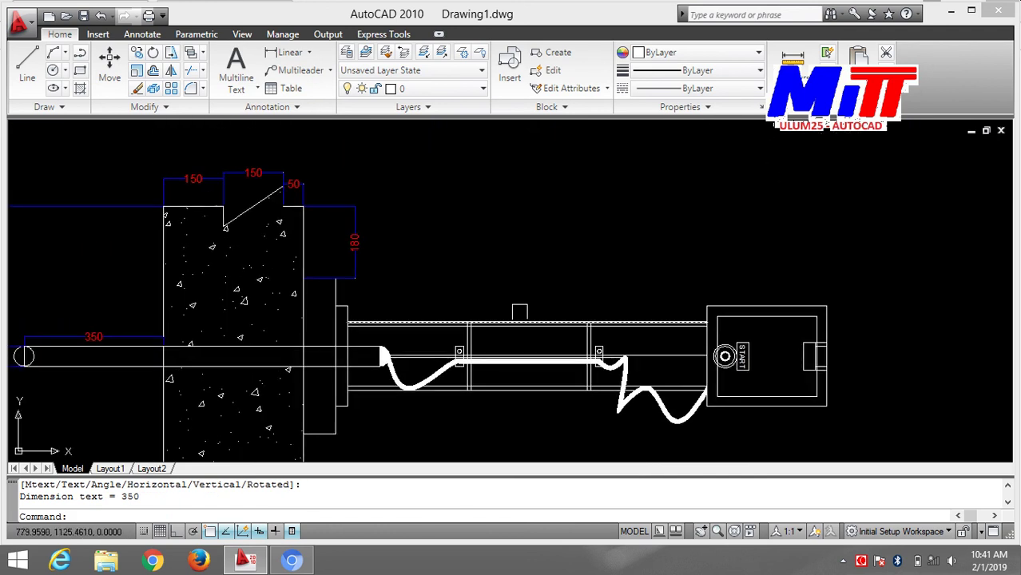
- Add a 30 linear dimension below the lower wall step
{"action": "key", "text": "Return"}
{"action": "scroll", "coordinate": [281, 223], "scroll_direction": "up", "scroll_amount": 2}
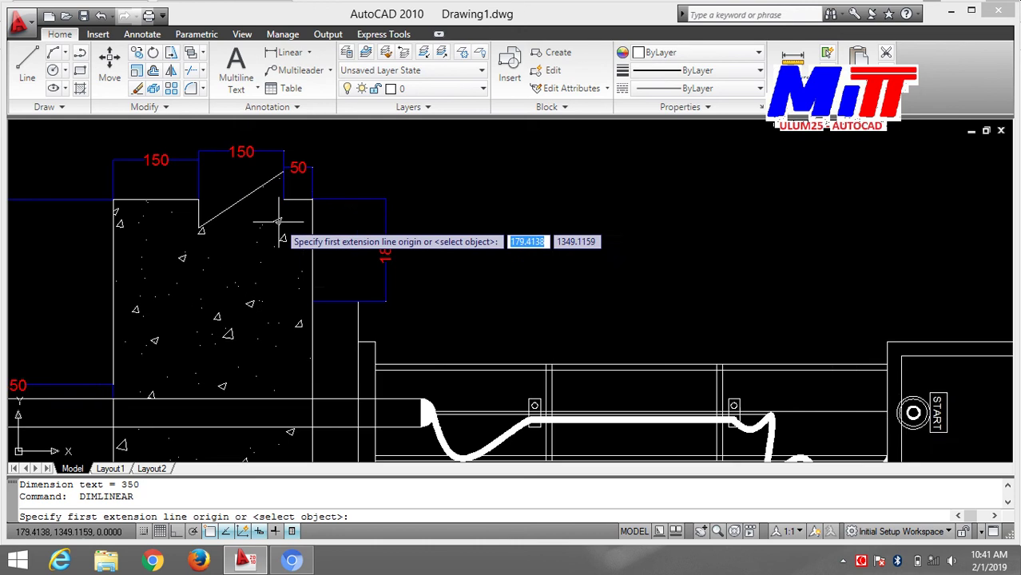
{"action": "middle_click_drag", "start_coordinate": [500, 265], "coordinate": [476, 157]}
{"action": "middle_click_drag", "start_coordinate": [350, 356], "coordinate": [329, 233]}
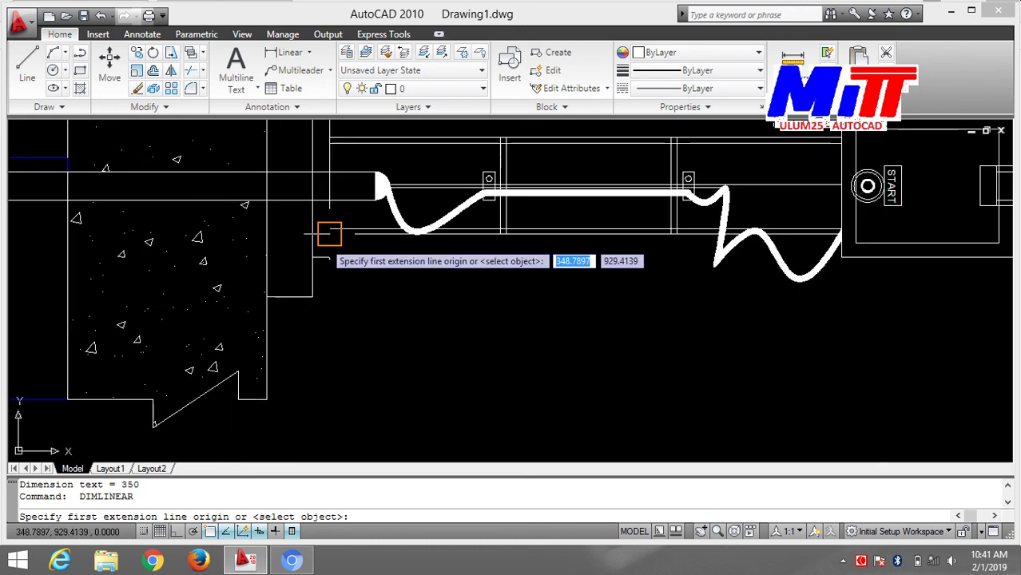
{"action": "left_click", "coordinate": [312, 258]}
{"action": "left_click", "coordinate": [327, 258]}
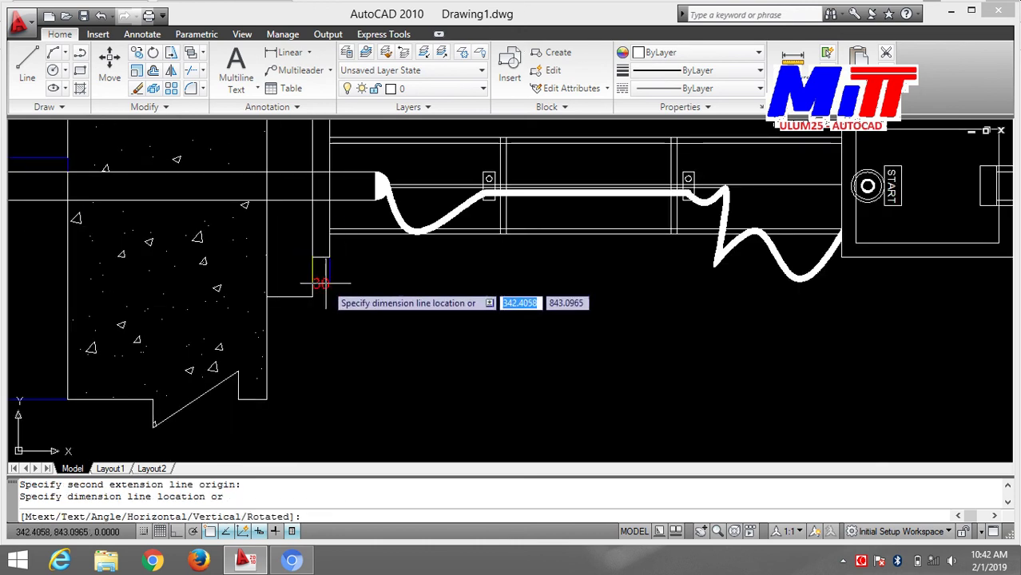
{"action": "left_click", "coordinate": [320, 283]}
- Dimension the first two sections along the pipe, starting with a 300 from the wall step
{"action": "key", "text": "Return"}
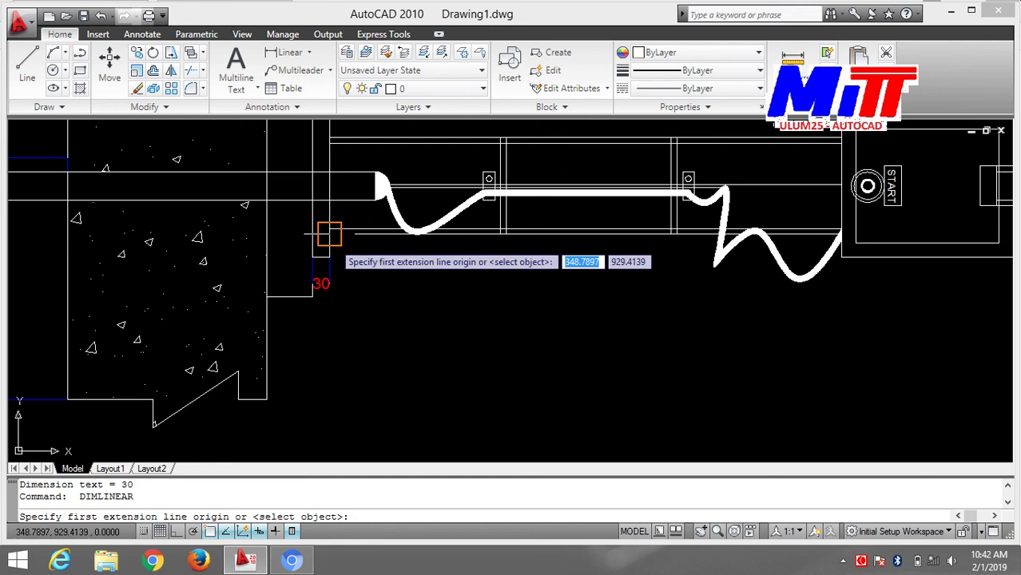
{"action": "left_click", "coordinate": [329, 233]}
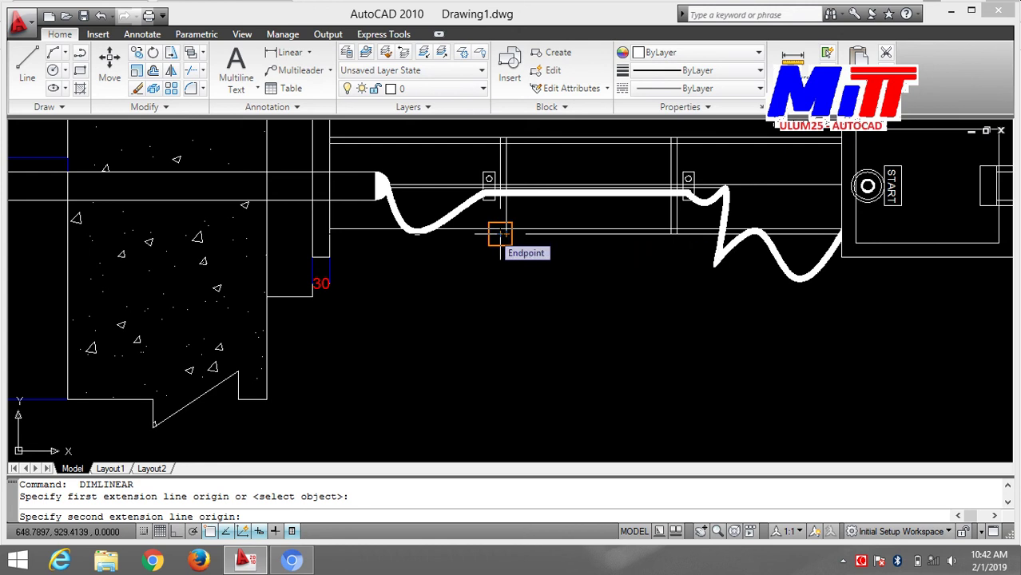
{"action": "left_click", "coordinate": [500, 233]}
{"action": "left_click", "coordinate": [491, 259]}
{"action": "key", "text": "Return"}
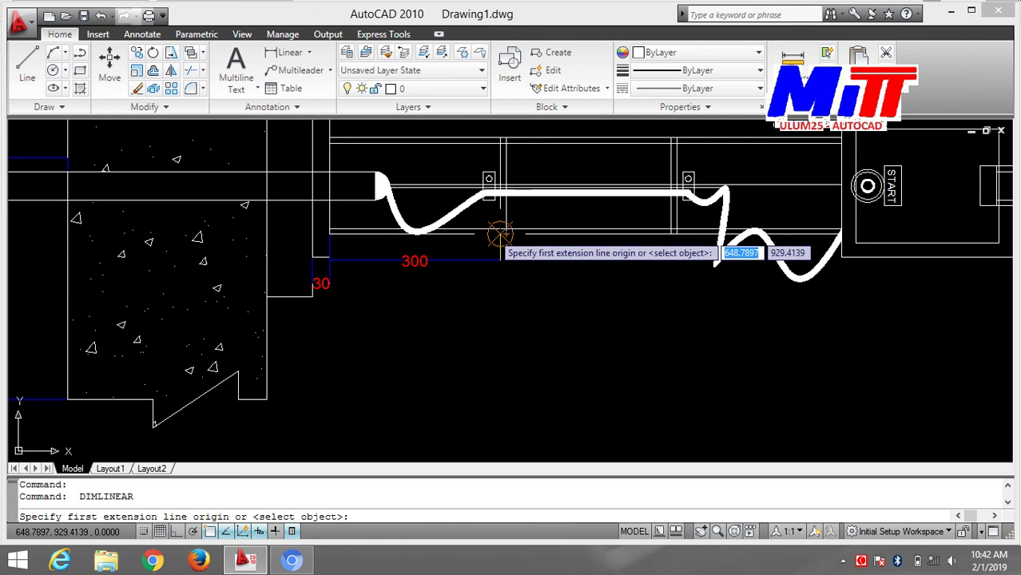
{"action": "scroll", "coordinate": [503, 233], "scroll_direction": "up", "scroll_amount": 2}
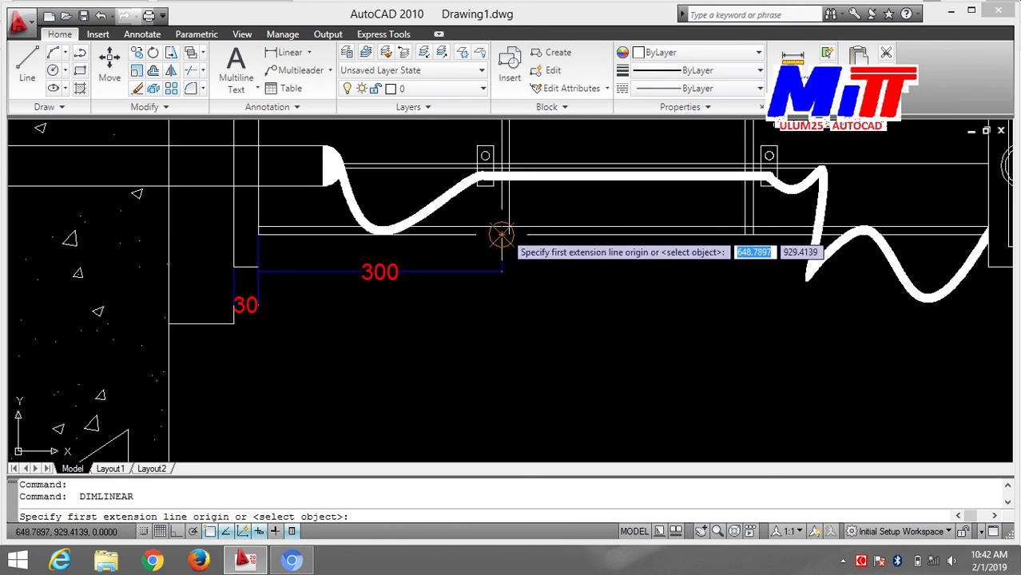
{"action": "left_click", "coordinate": [500, 233]}
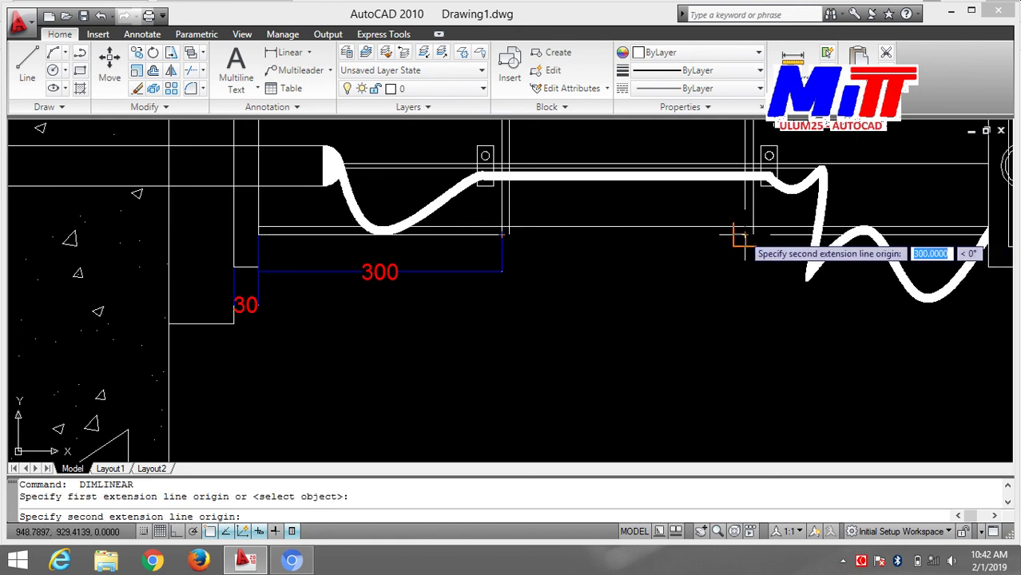
{"action": "left_click", "coordinate": [741, 238]}
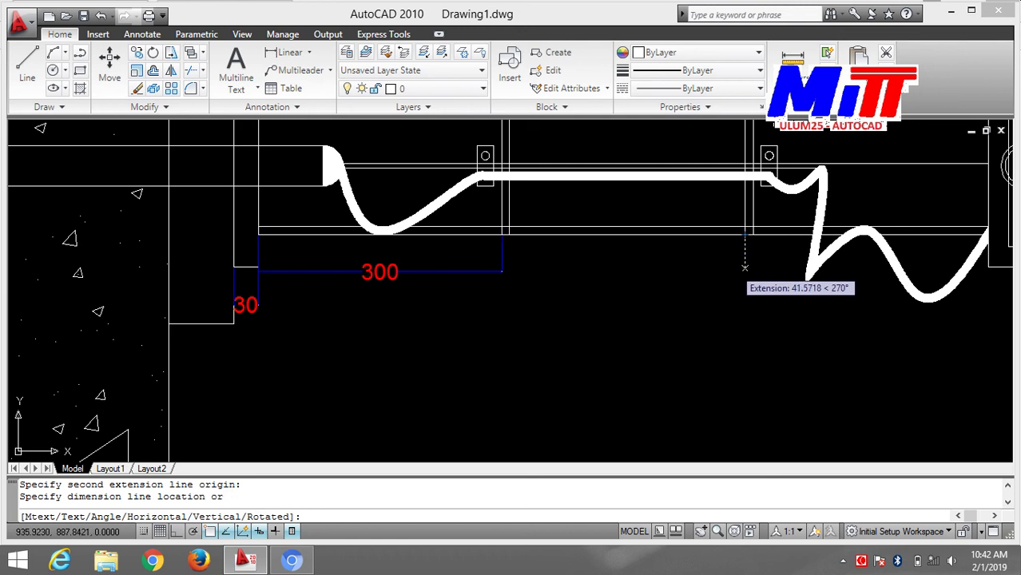
{"action": "left_click", "coordinate": [744, 272]}
- Add the second 300 dimension in line, ending beside the control box
{"action": "mouse_move", "coordinate": [910, 302]}
{"action": "middle_mouse_down"}
{"action": "mouse_move", "coordinate": [543, 352]}
{"action": "mouse_move", "coordinate": [534, 345]}
{"action": "middle_mouse_up"}
{"action": "key", "text": "Return"}
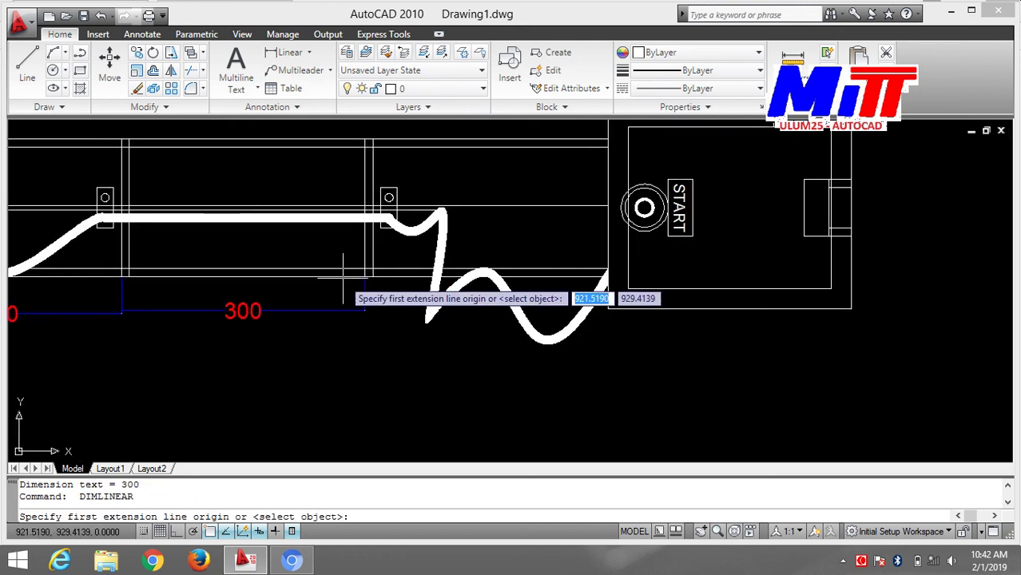
{"action": "left_click", "coordinate": [361, 280]}
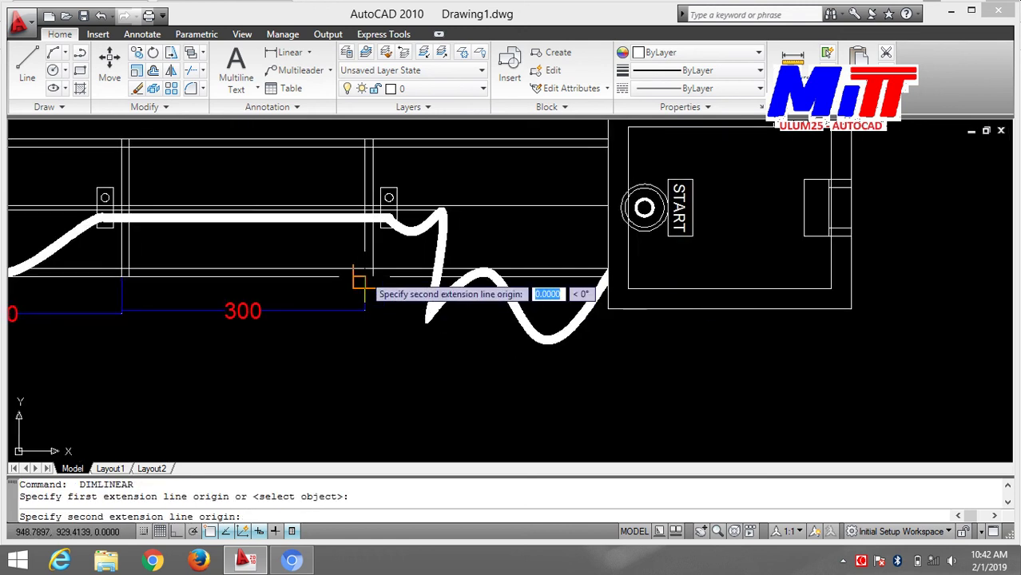
{"action": "left_click", "coordinate": [604, 276]}
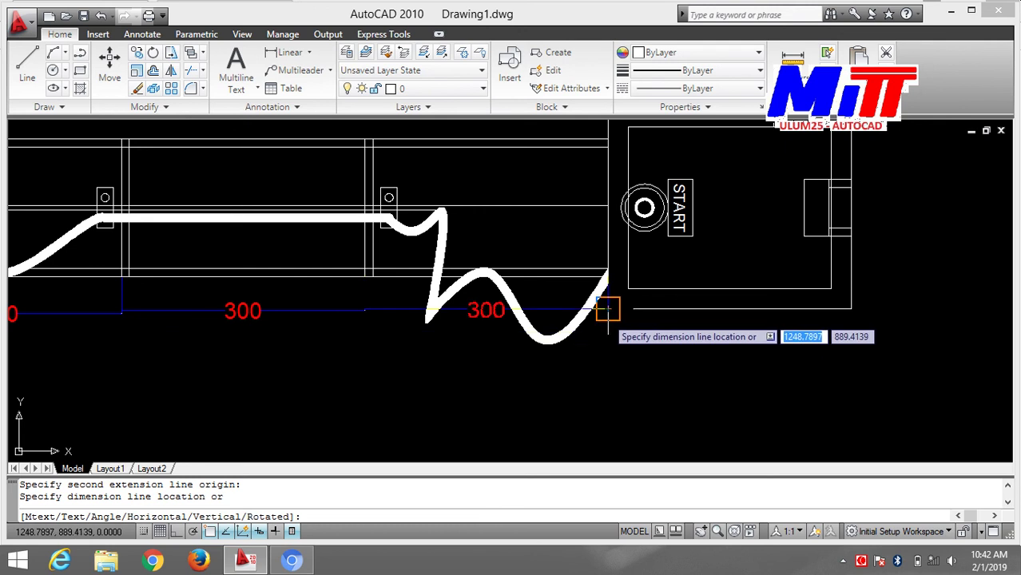
{"action": "left_click", "coordinate": [607, 309]}
- Dimension the control box height as 250 and the inner box as 200 on its right
{"action": "key", "text": "Return"}
{"action": "middle_click_drag", "start_coordinate": [885, 291], "coordinate": [371, 424]}
{"action": "left_click", "coordinate": [349, 234]}
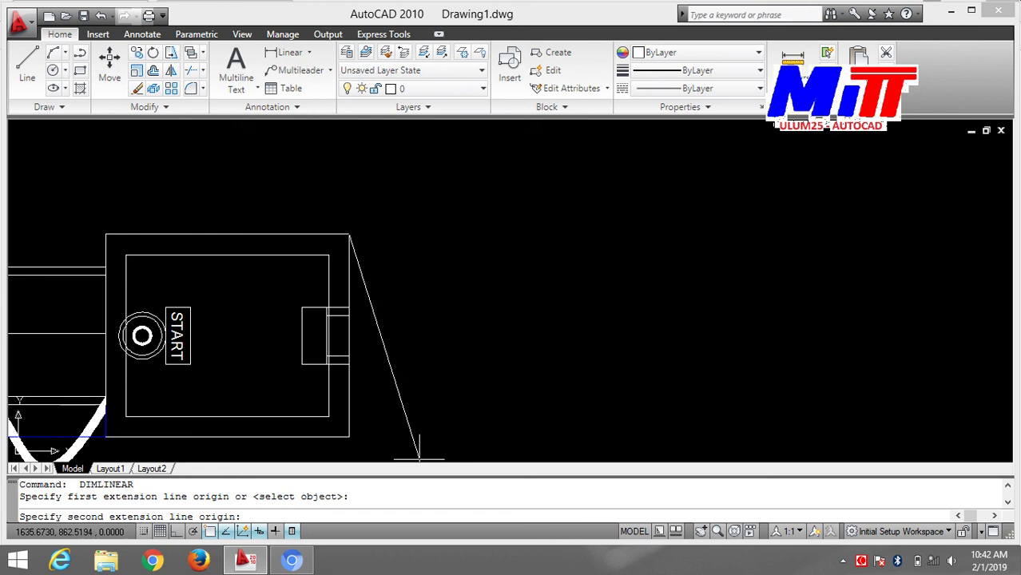
{"action": "left_click", "coordinate": [349, 436]}
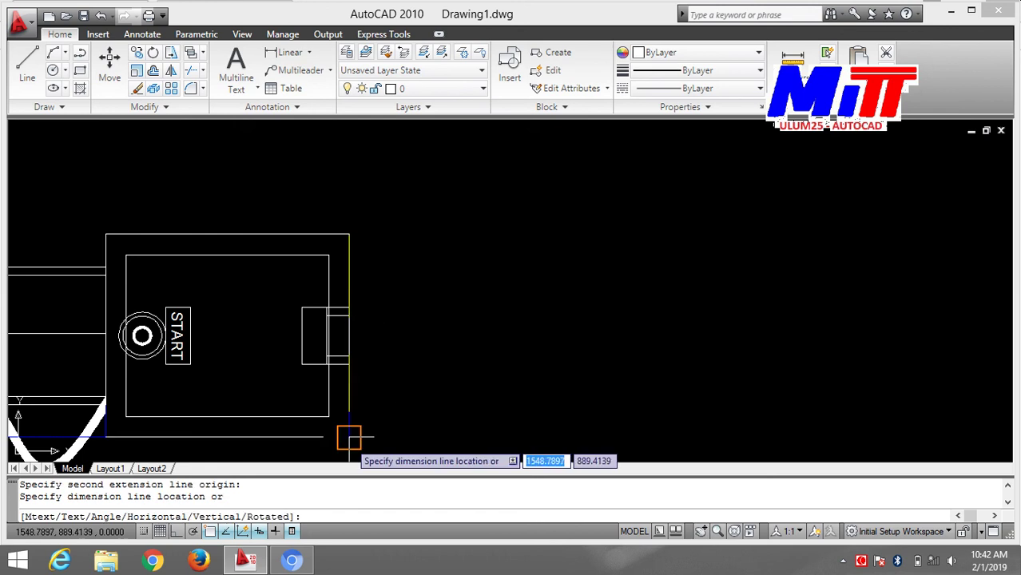
{"action": "left_click", "coordinate": [533, 428]}
{"action": "key", "text": "Return"}
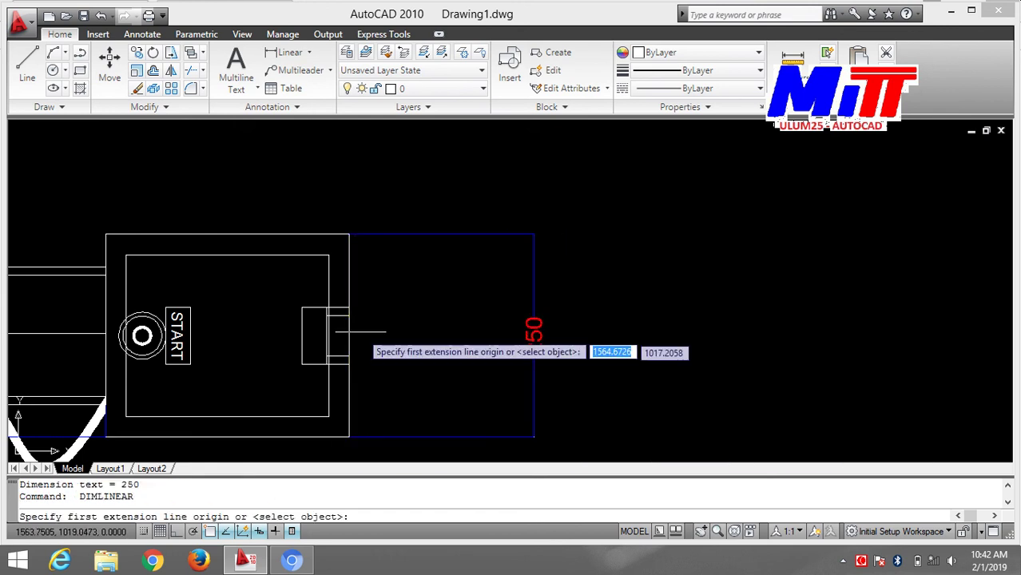
{"action": "left_click", "coordinate": [329, 254]}
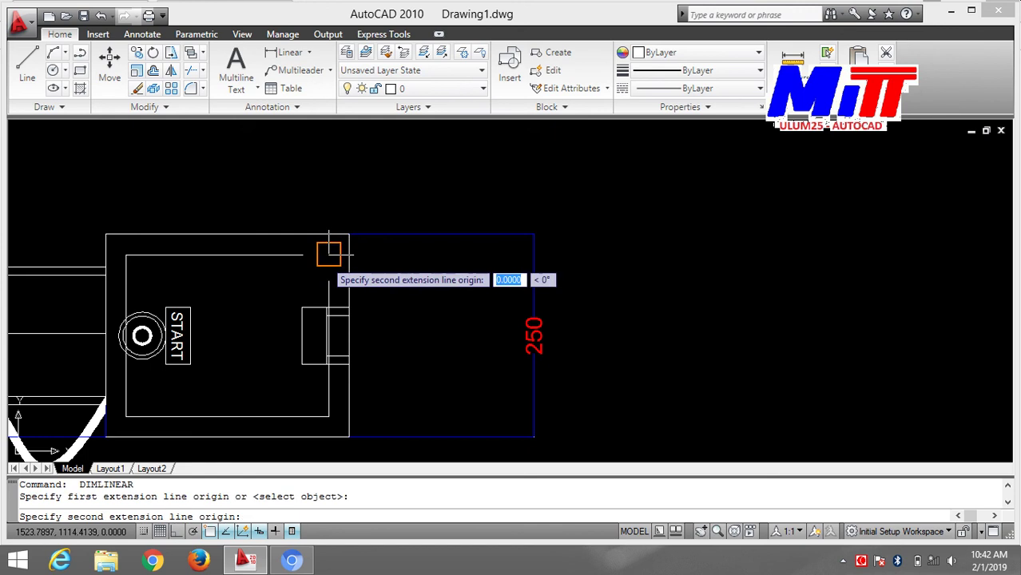
{"action": "left_click", "coordinate": [328, 416]}
{"action": "left_click", "coordinate": [494, 416]}
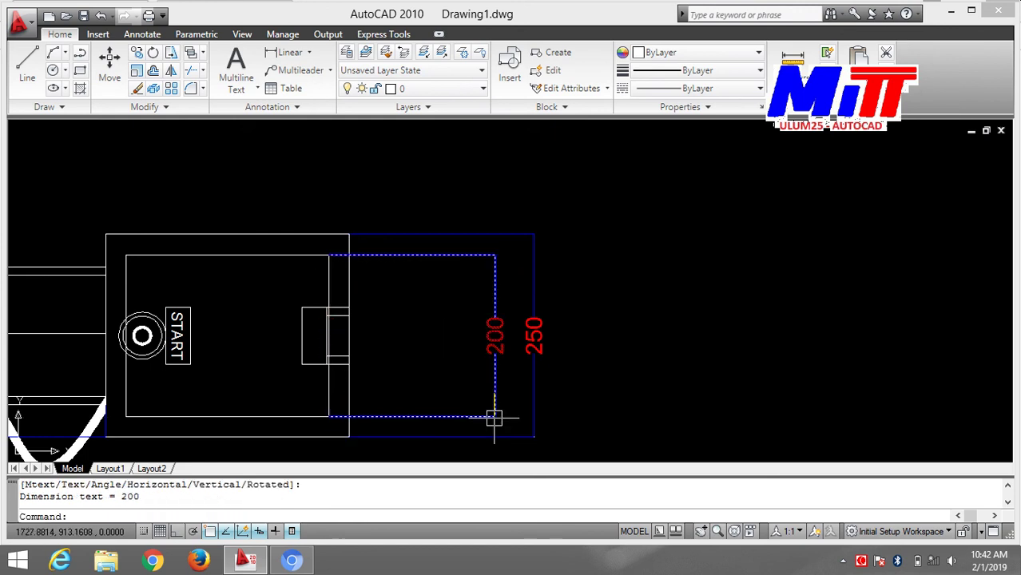
- Add the 70 socket dimension and the 50 small-box dimension beside the 200
{"action": "key", "text": "Return"}
{"action": "left_click", "coordinate": [349, 307]}
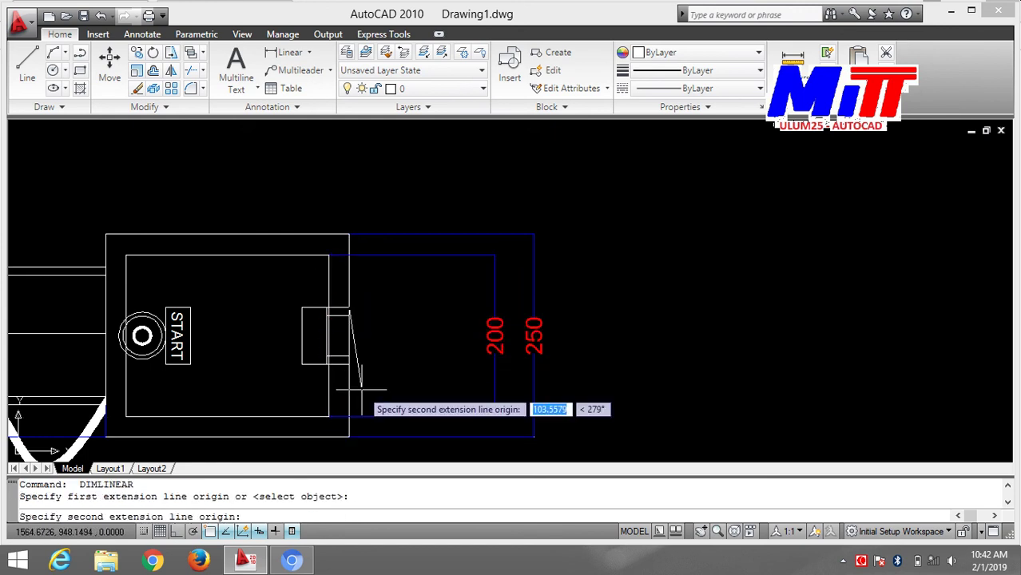
{"action": "left_click", "coordinate": [349, 364]}
{"action": "left_click", "coordinate": [446, 384]}
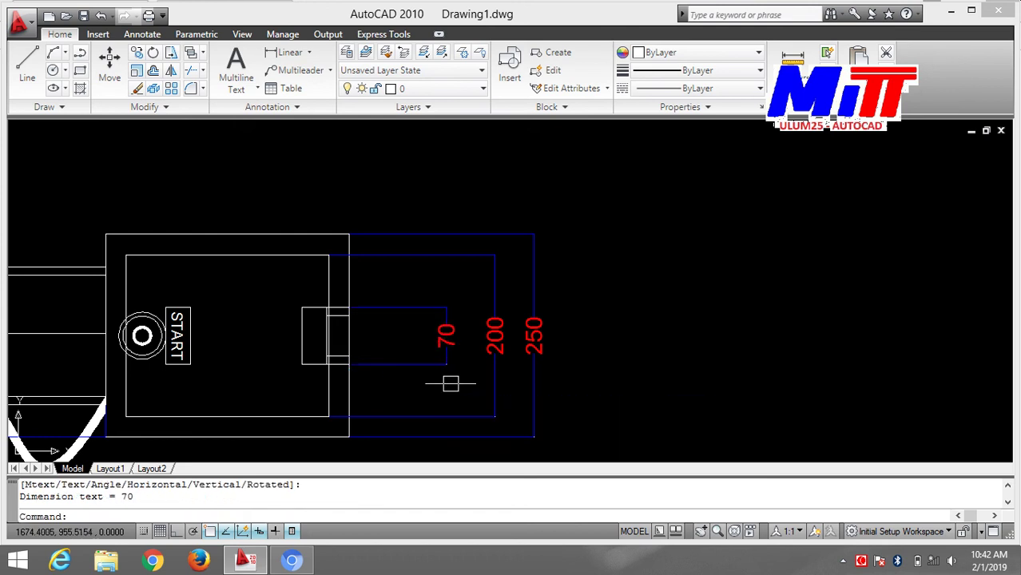
{"action": "key", "text": "Return"}
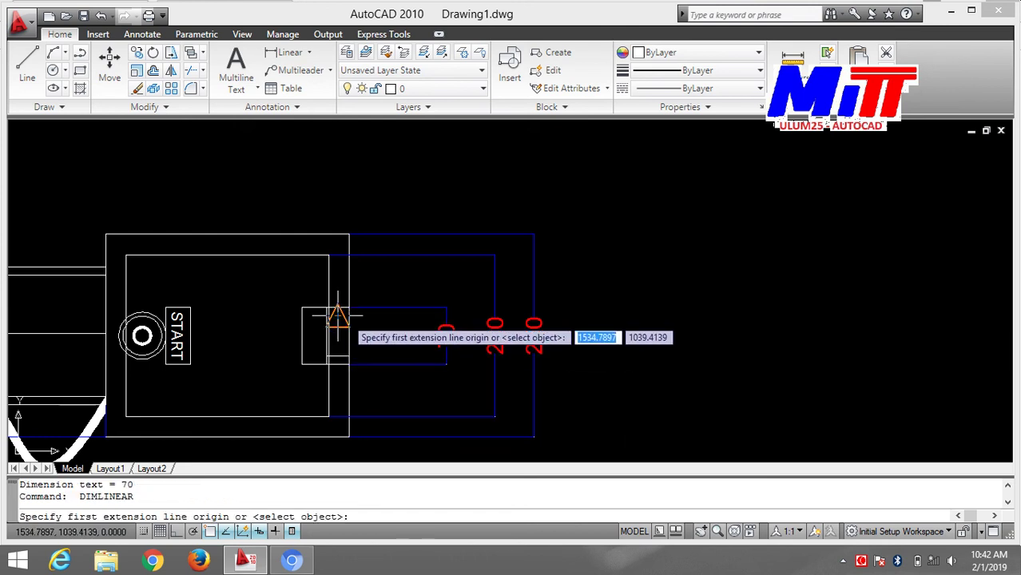
{"action": "left_click", "coordinate": [349, 315]}
{"action": "left_click", "coordinate": [347, 356]}
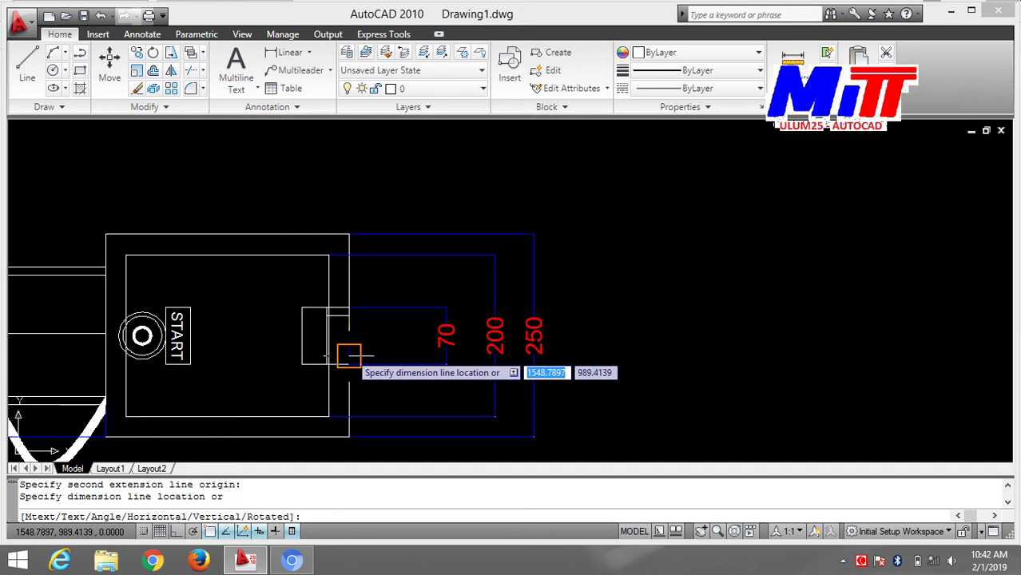
{"action": "left_click", "coordinate": [400, 349]}
- Add the 250 and 300 width dimensions below the START box
{"action": "key", "text": "Return"}
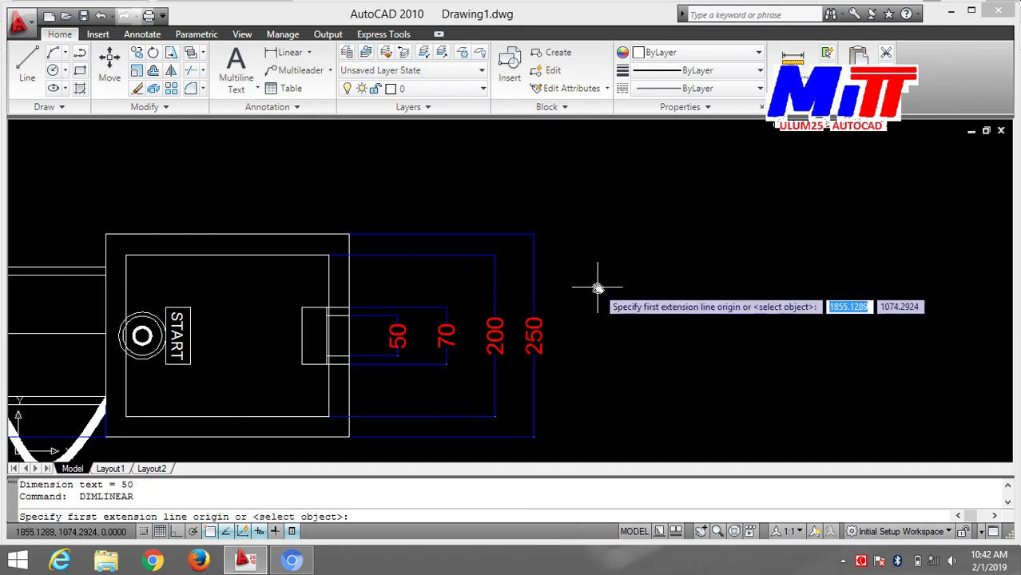
{"action": "middle_click_drag", "start_coordinate": [599, 285], "coordinate": [856, 144]}
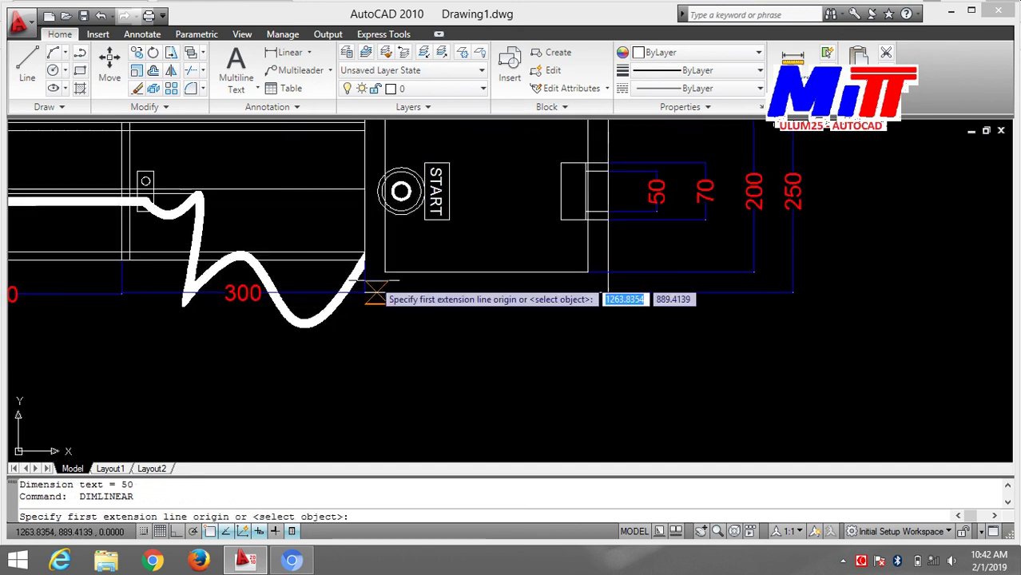
{"action": "left_click", "coordinate": [384, 274]}
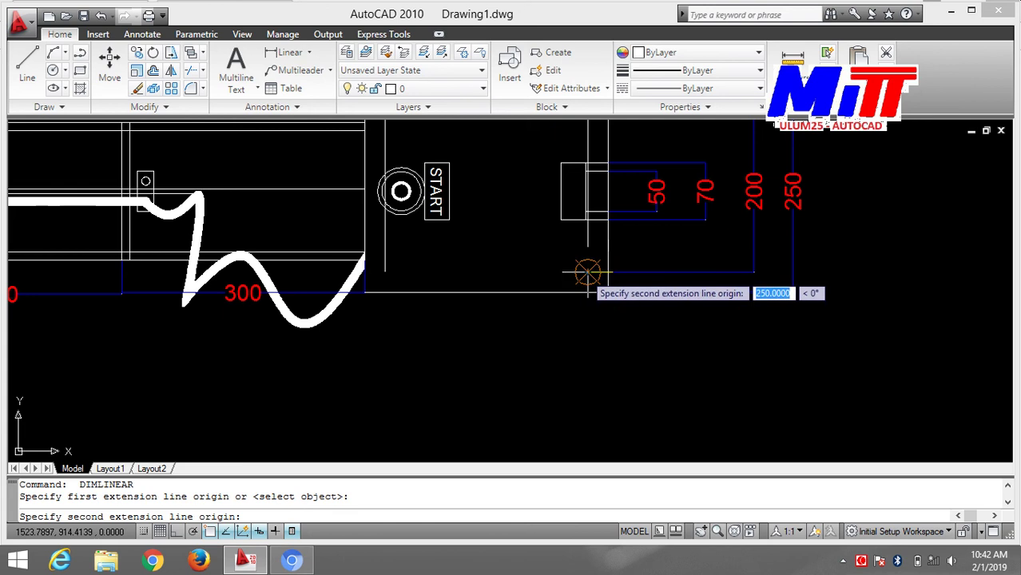
{"action": "left_click", "coordinate": [588, 272]}
{"action": "key", "text": "Return"}
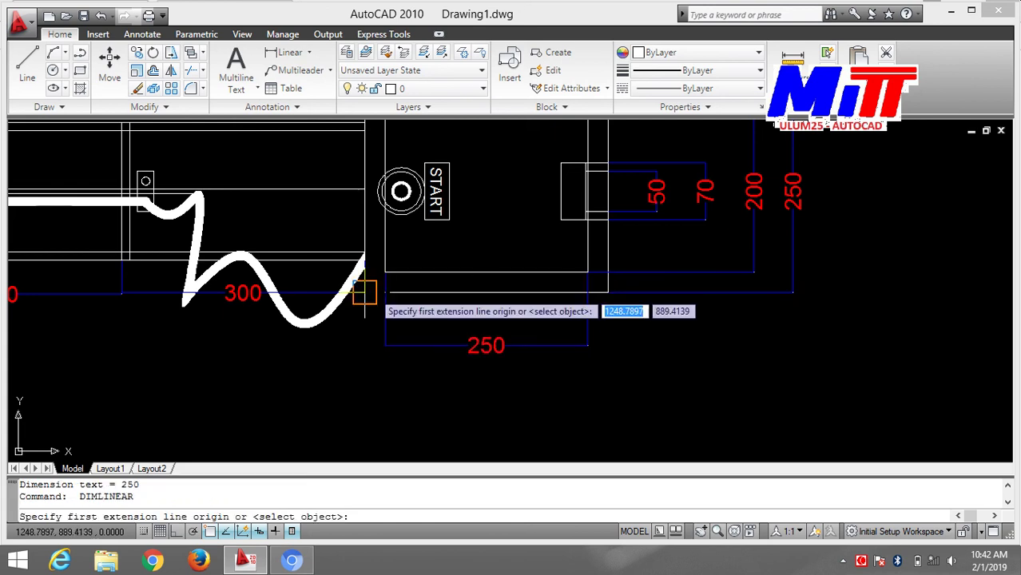
{"action": "left_click", "coordinate": [364, 293]}
{"action": "left_click", "coordinate": [608, 293]}
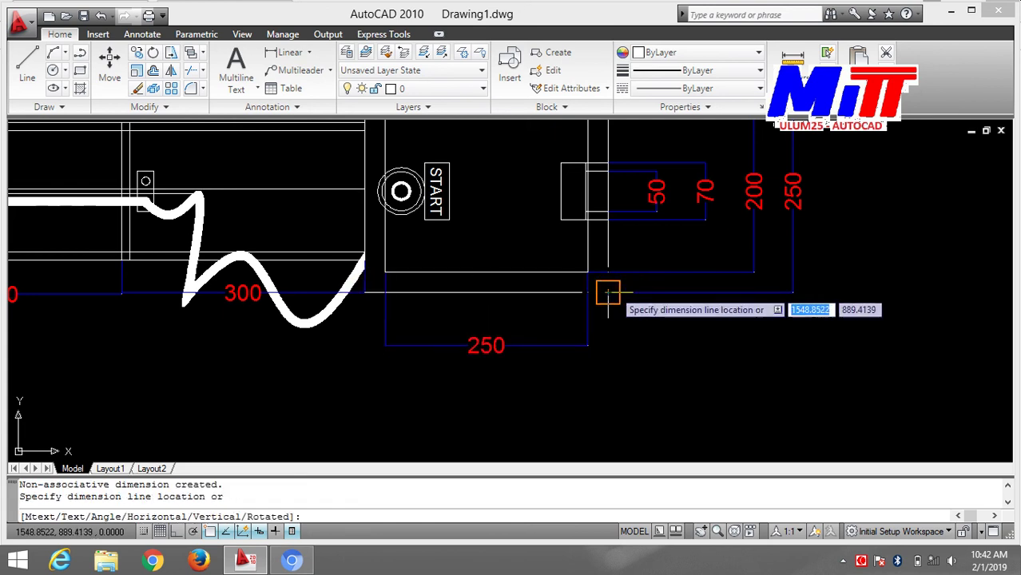
{"action": "left_click", "coordinate": [623, 381]}
- Zoom in on the small box and add a small vertical offset dimension at its corner
{"action": "scroll", "coordinate": [747, 307], "scroll_direction": "down", "scroll_amount": 2}
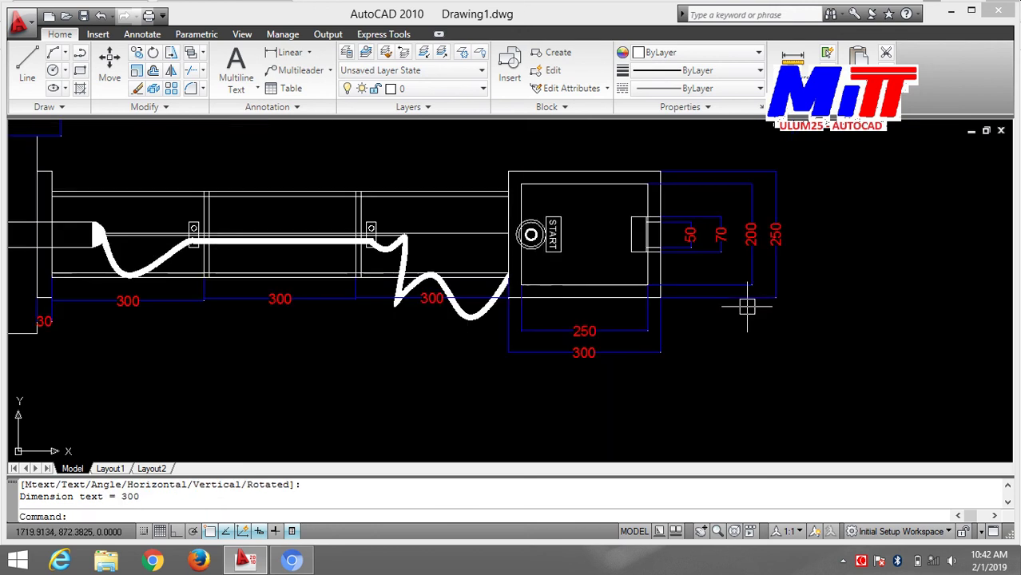
{"action": "scroll", "coordinate": [747, 307], "scroll_direction": "up", "scroll_amount": 1}
{"action": "scroll", "coordinate": [739, 315], "scroll_direction": "up", "scroll_amount": 4}
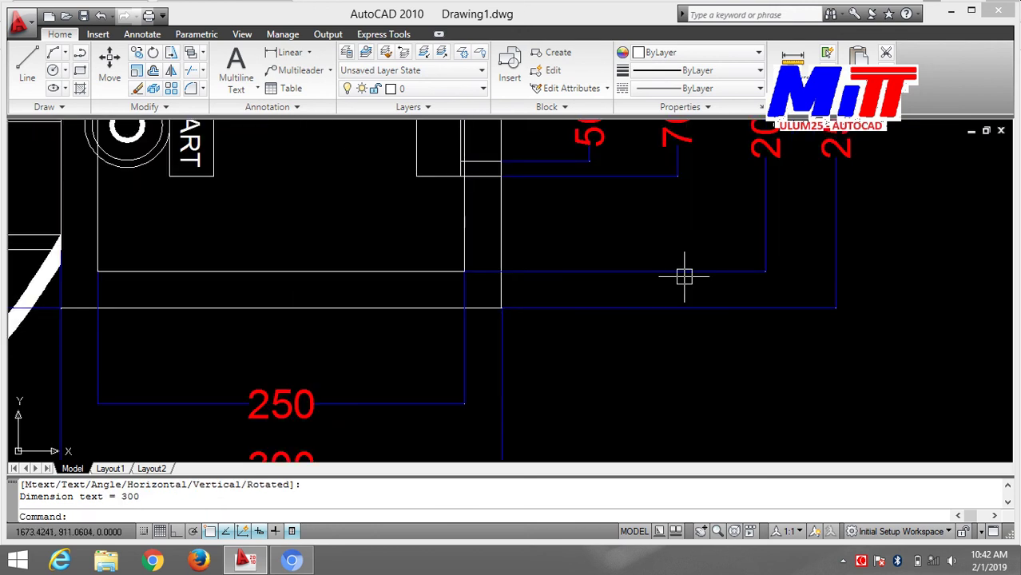
{"action": "key", "text": "Return"}
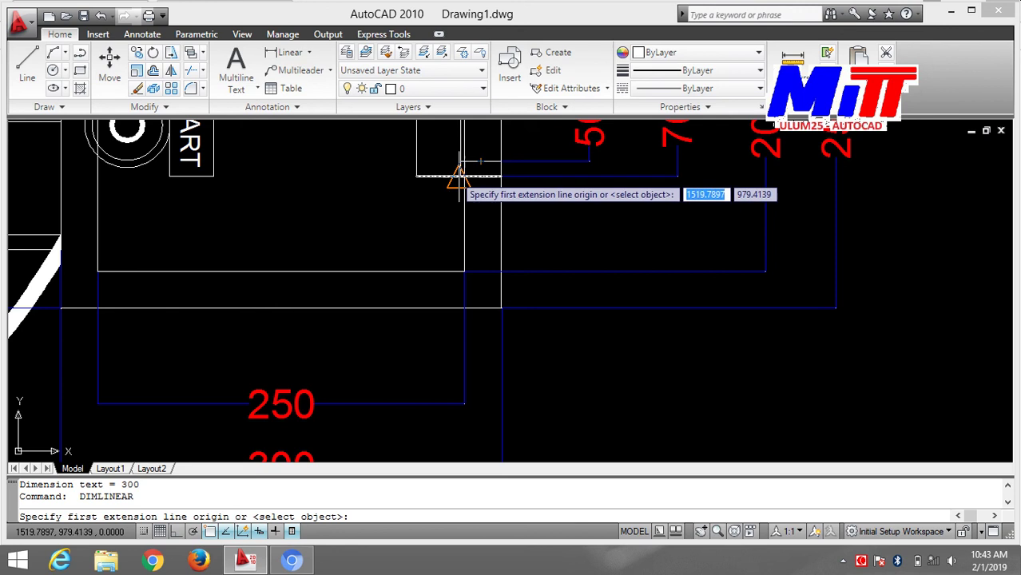
{"action": "scroll", "coordinate": [468, 166], "scroll_direction": "up", "scroll_amount": 3}
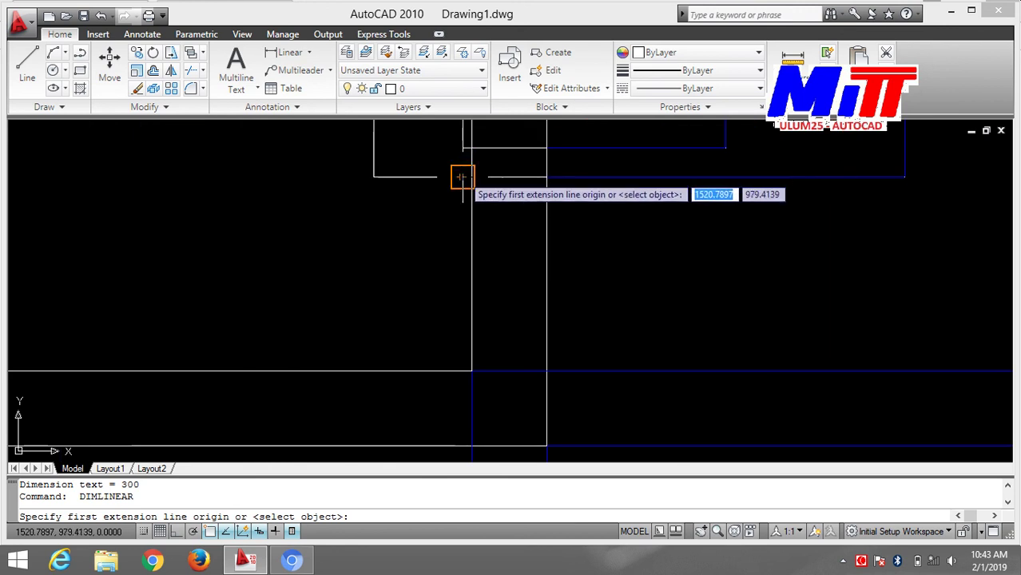
{"action": "left_click", "coordinate": [461, 177]}
{"action": "left_click", "coordinate": [471, 179]}
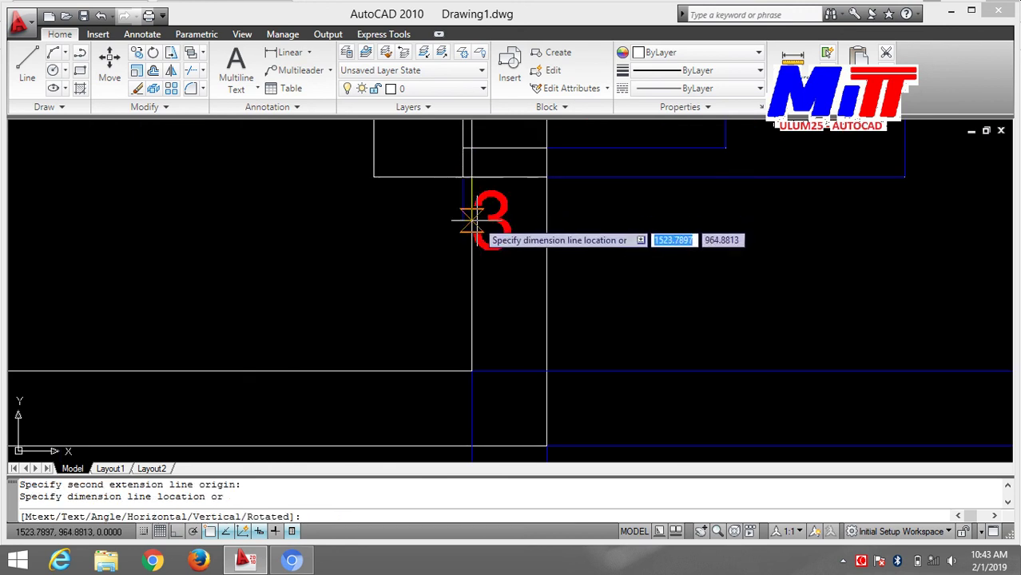
{"action": "left_click", "coordinate": [476, 214]}
- Dimension the 30 gap from the rectangle corner to the small box, redoing a cancelled attempt
{"action": "key", "text": "Return"}
{"action": "left_click", "coordinate": [373, 177]}
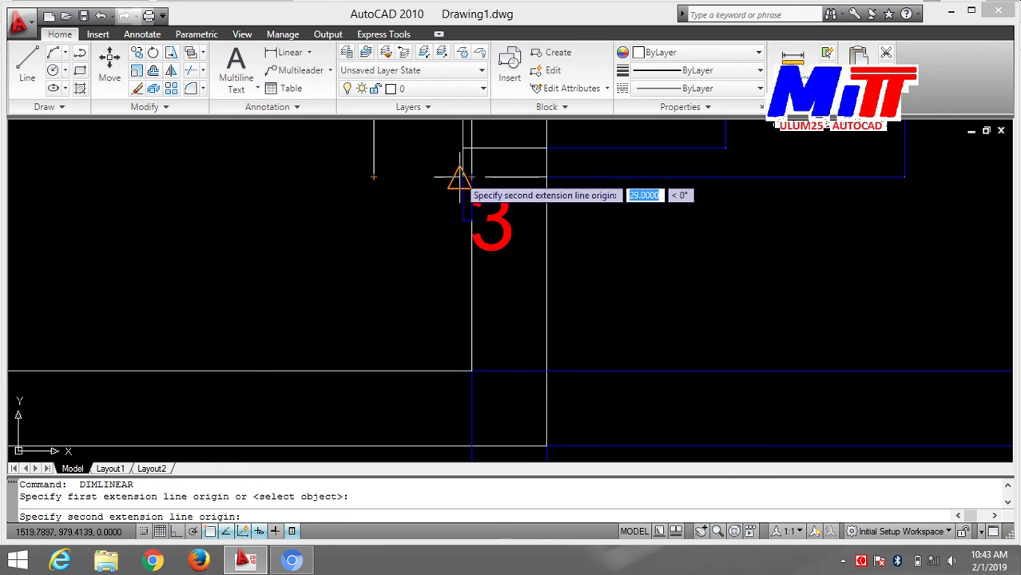
{"action": "left_click", "coordinate": [460, 177]}
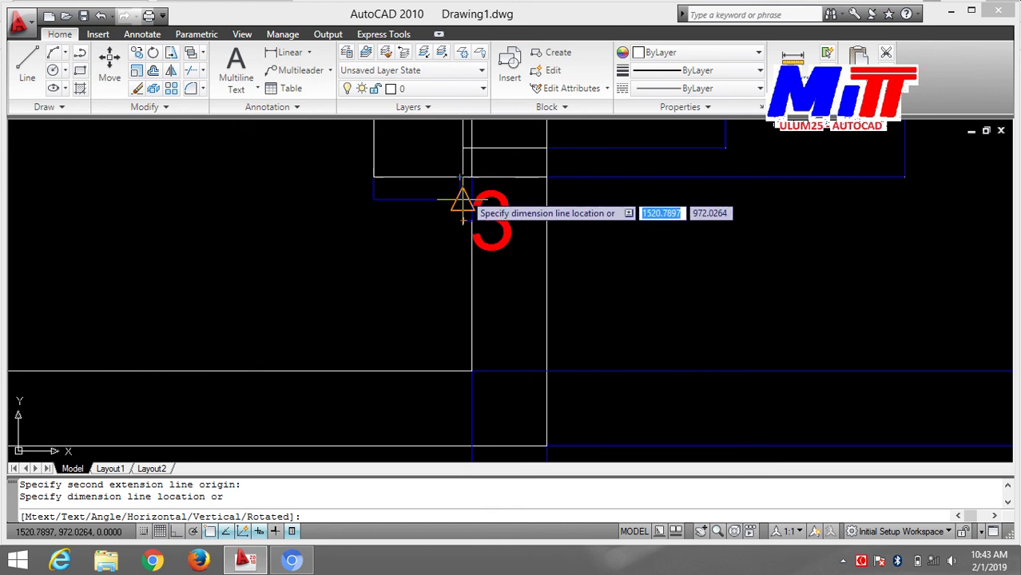
{"action": "key", "text": "Escape"}
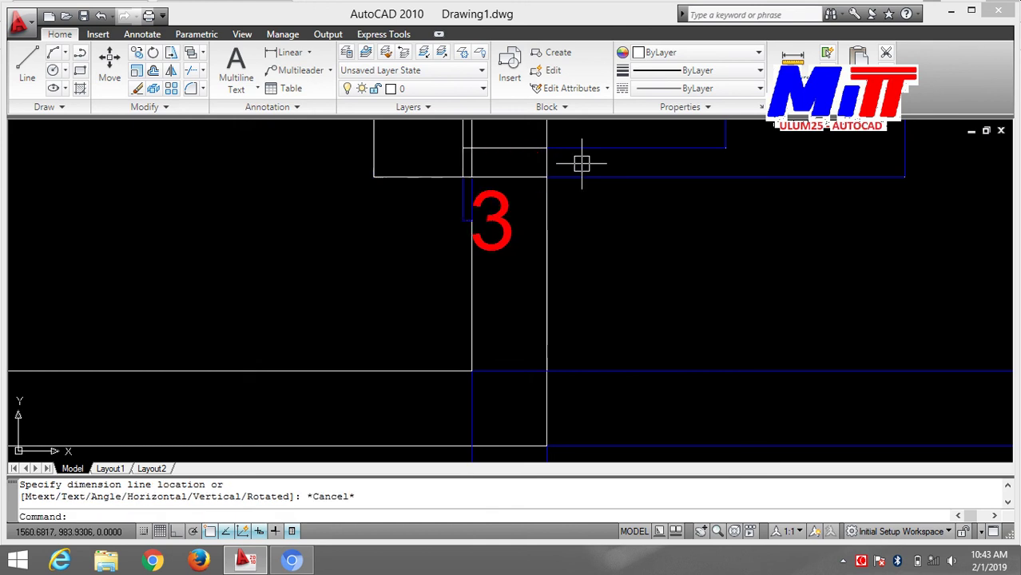
{"action": "key", "text": "Return"}
{"action": "left_click", "coordinate": [373, 177]}
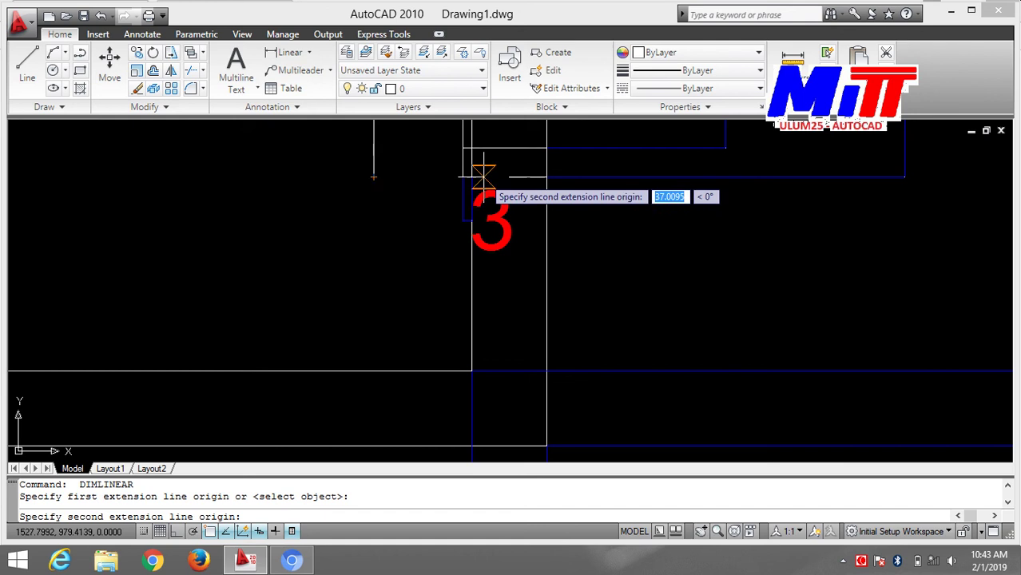
{"action": "scroll", "coordinate": [470, 178], "scroll_direction": "up", "scroll_amount": 1}
{"action": "scroll", "coordinate": [467, 180], "scroll_direction": "up", "scroll_amount": 2}
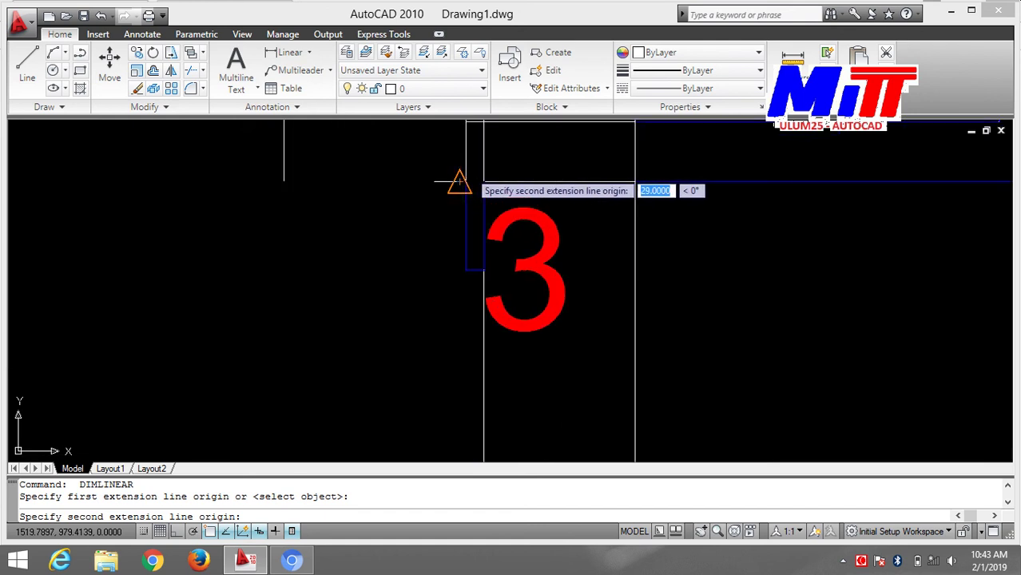
{"action": "left_click", "coordinate": [464, 181]}
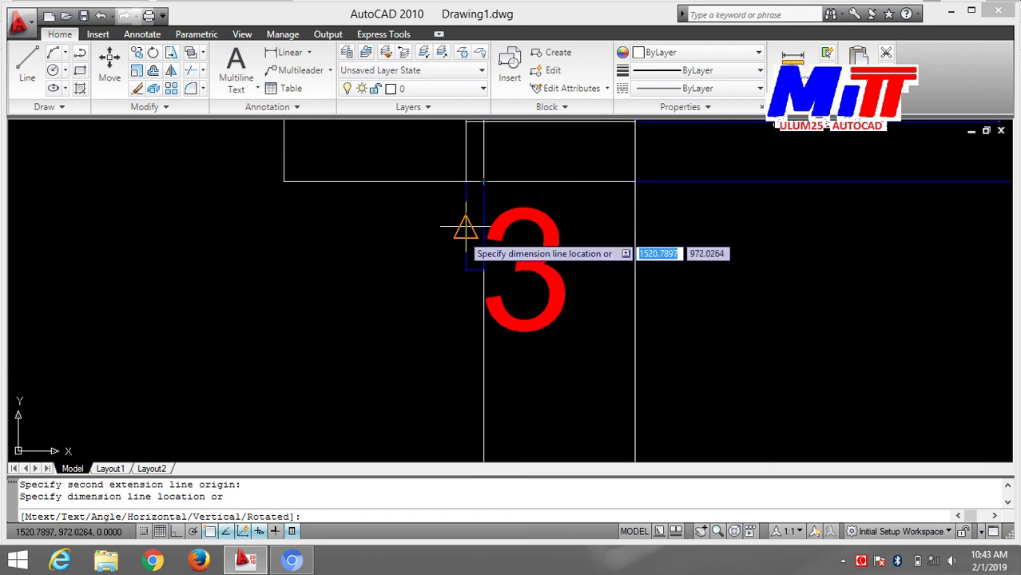
{"action": "left_click", "coordinate": [463, 261]}
- Zoom out and pan left to bring the rest of the assembly into view
{"action": "scroll", "coordinate": [600, 226], "scroll_direction": "down", "scroll_amount": 7}
{"action": "scroll", "coordinate": [606, 226], "scroll_direction": "down", "scroll_amount": 3}
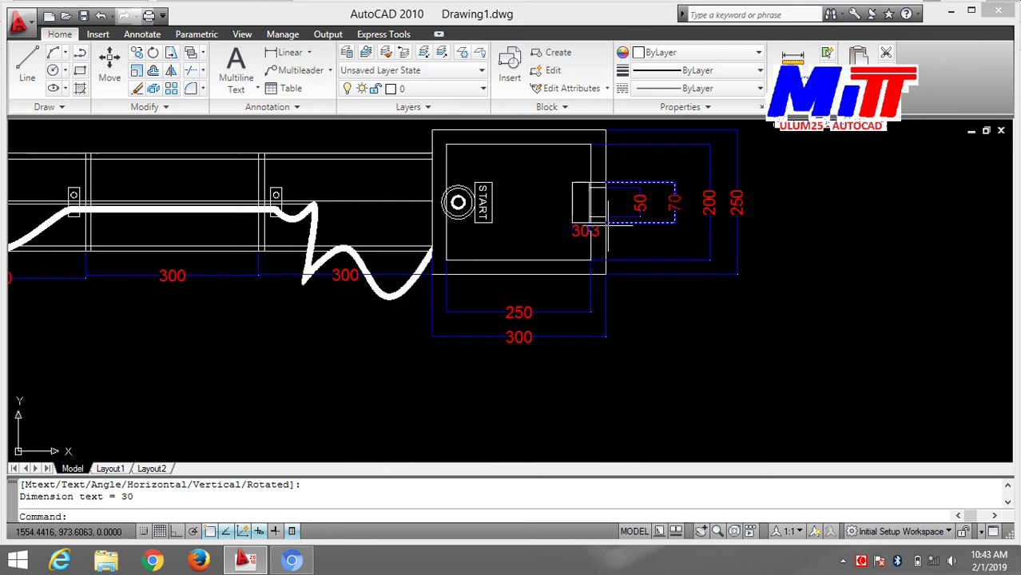
{"action": "middle_click_drag", "start_coordinate": [629, 227], "coordinate": [636, 298]}
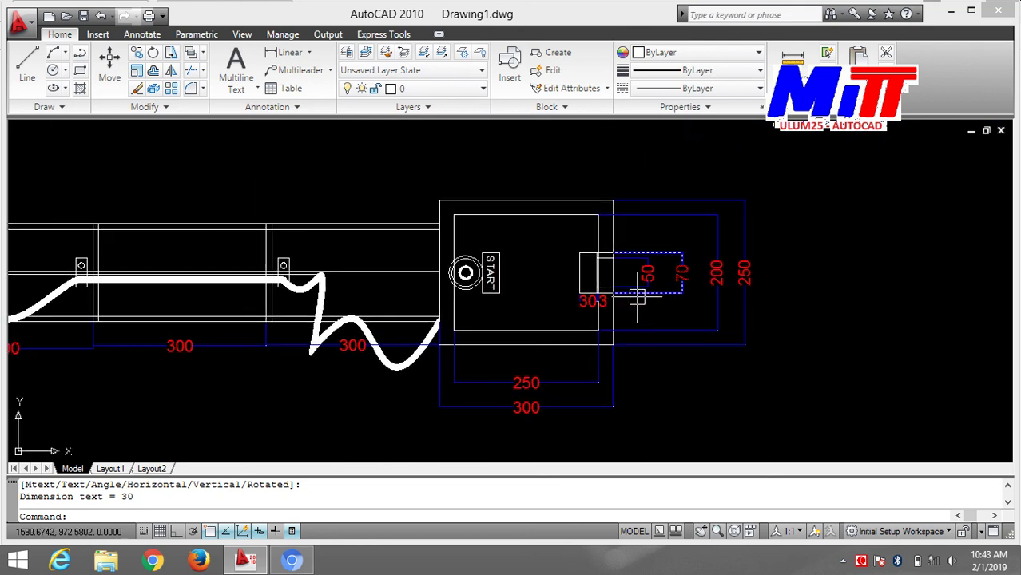
{"action": "middle_click_drag", "start_coordinate": [412, 258], "coordinate": [779, 369]}
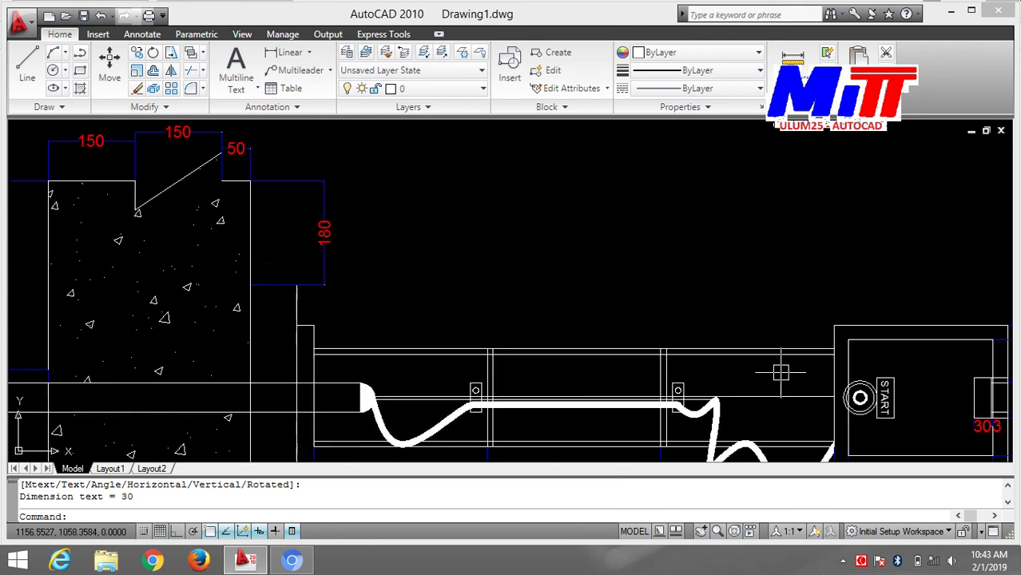
{"action": "key", "text": "Return"}
- Add a 10 dimension above the tray's upper edge
{"action": "scroll", "coordinate": [513, 342], "scroll_direction": "up", "scroll_amount": 5}
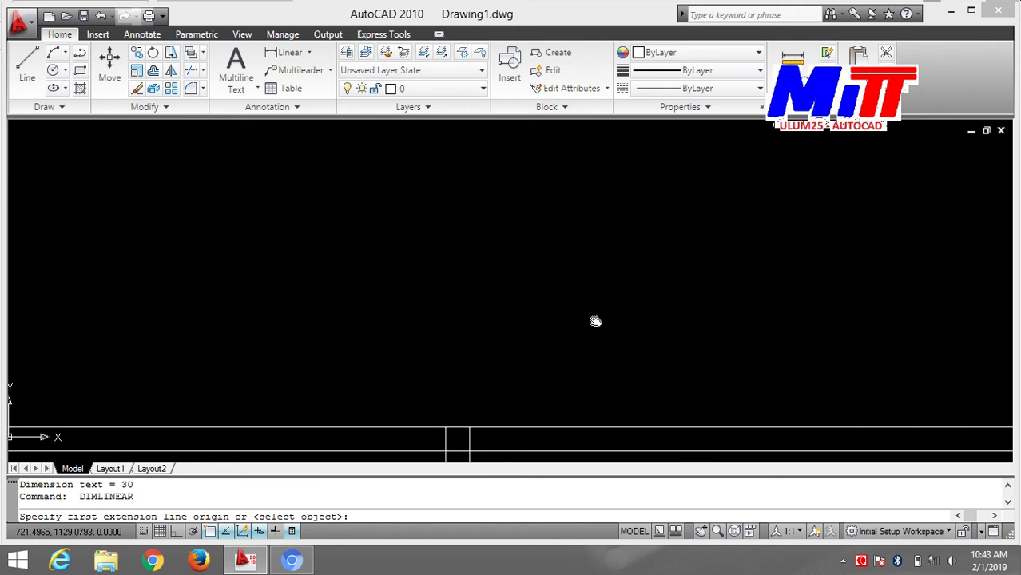
{"action": "middle_click_drag", "start_coordinate": [593, 320], "coordinate": [503, 247]}
{"action": "left_click", "coordinate": [331, 315]}
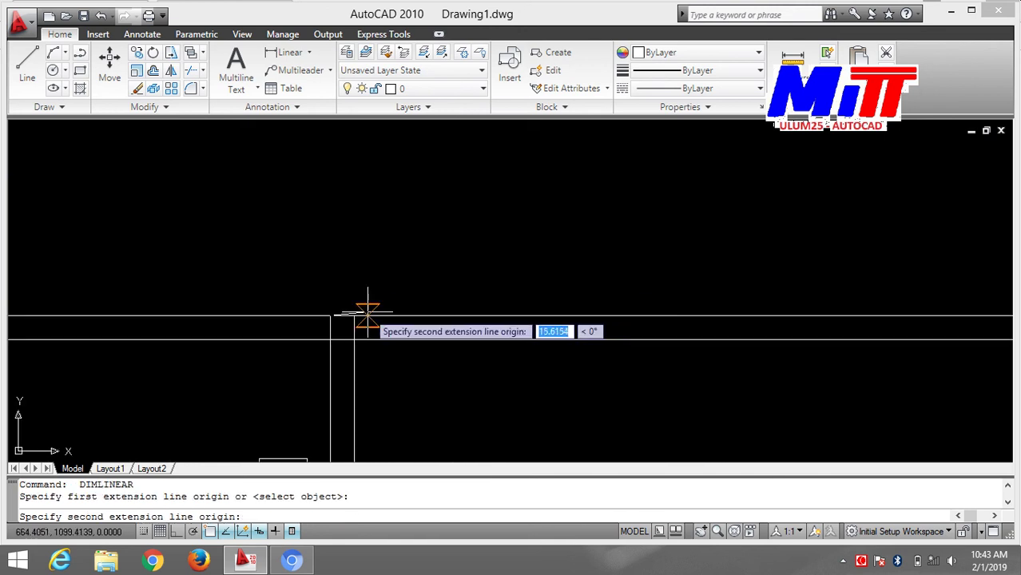
{"action": "left_click", "coordinate": [354, 315]}
{"action": "left_click", "coordinate": [433, 260]}
{"action": "scroll", "coordinate": [513, 257], "scroll_direction": "down", "scroll_amount": 2}
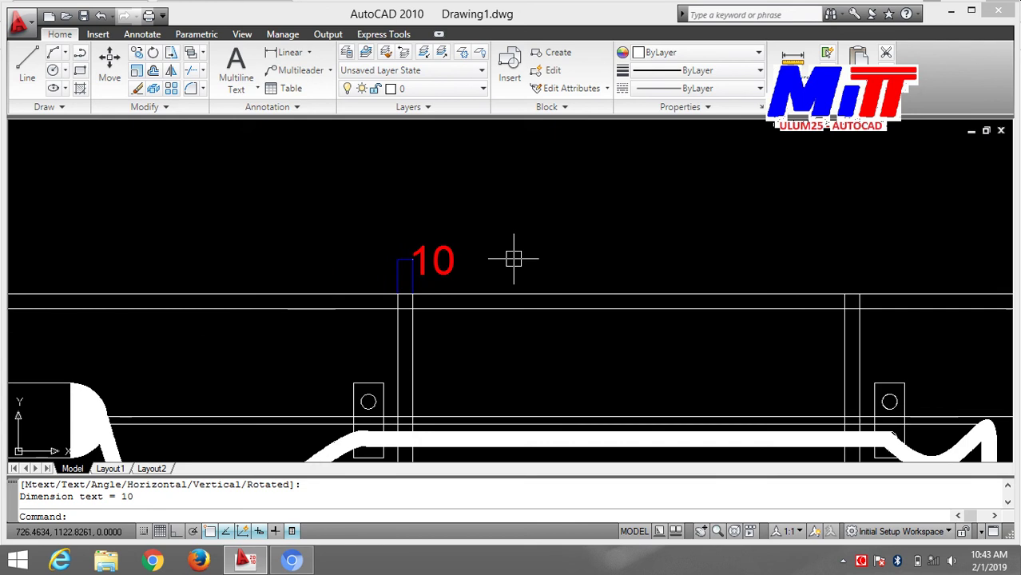
{"action": "middle_click_drag", "start_coordinate": [512, 257], "coordinate": [519, 145]}
- Dimension the cable clamp with a 20 width and a 50 height on its left
{"action": "key", "text": "Return"}
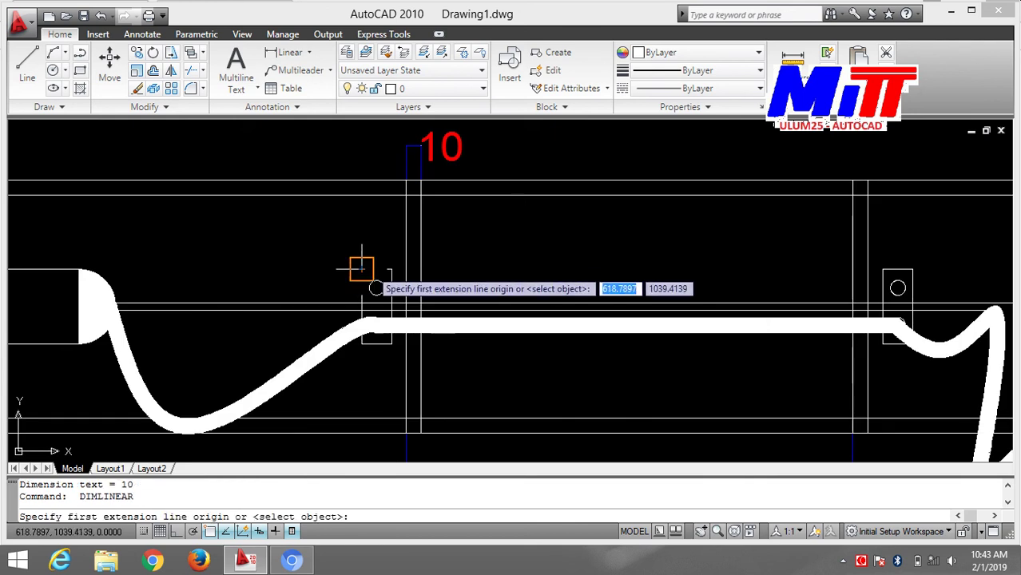
{"action": "left_click", "coordinate": [362, 270]}
{"action": "left_click", "coordinate": [392, 266]}
{"action": "left_click", "coordinate": [417, 221]}
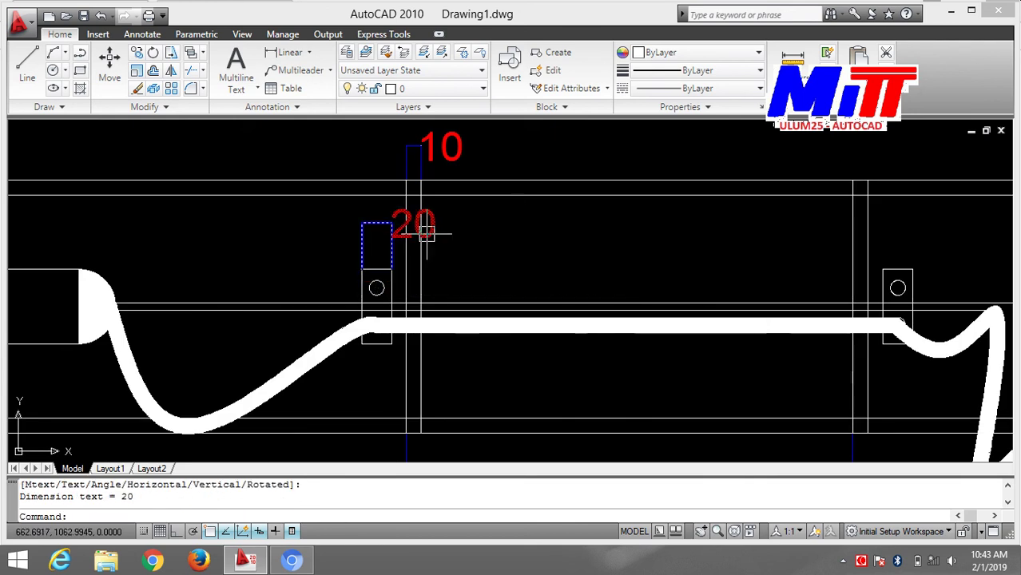
{"action": "key", "text": "Return"}
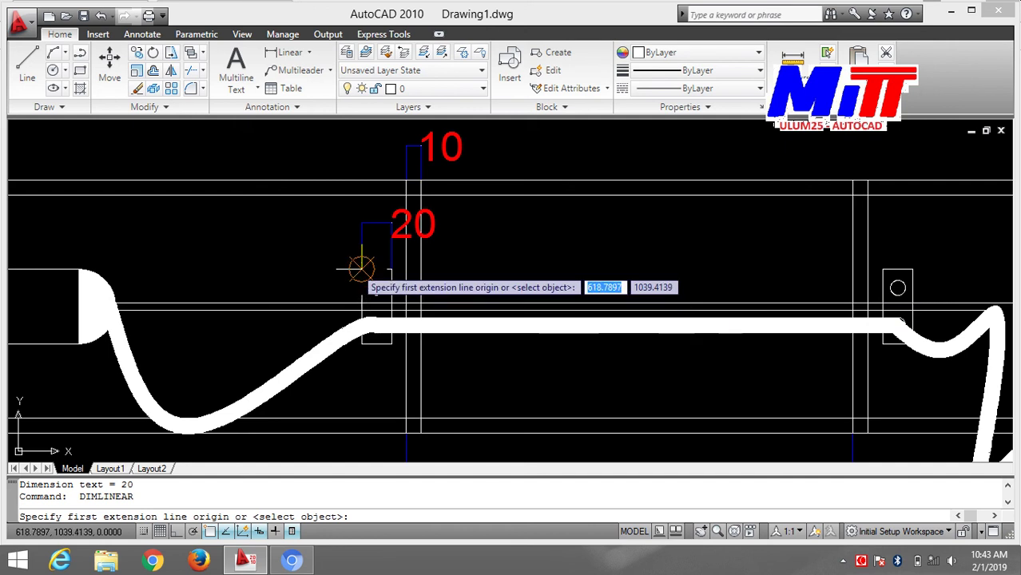
{"action": "left_click", "coordinate": [362, 269]}
{"action": "left_click", "coordinate": [361, 344]}
{"action": "left_click", "coordinate": [292, 315]}
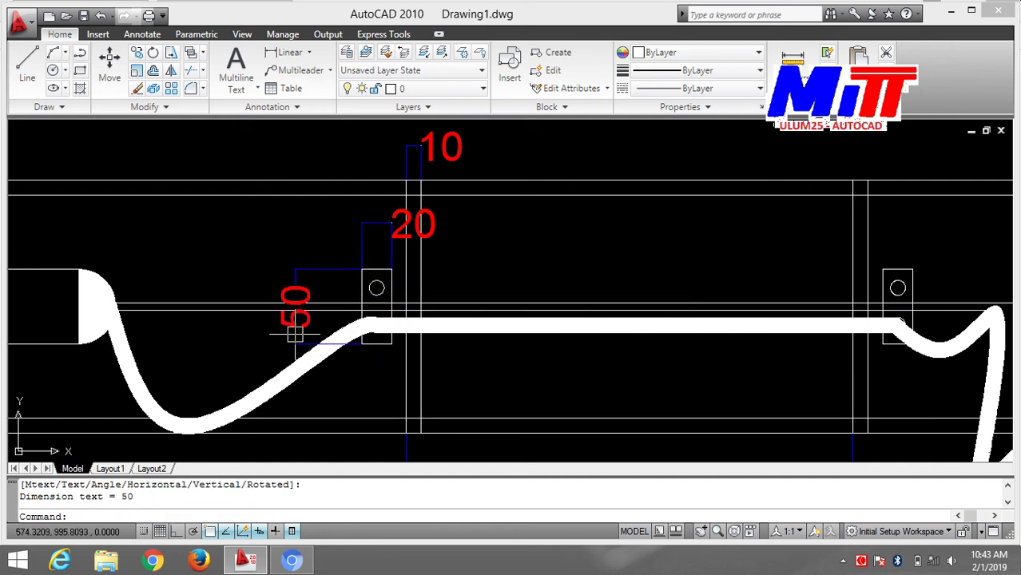
- Add the vertical 250 dimension to the left of the flange plate, after restarting once
{"action": "scroll", "coordinate": [526, 333], "scroll_direction": "down", "scroll_amount": 4}
{"action": "mouse_move", "coordinate": [614, 312]}
{"action": "middle_mouse_down"}
{"action": "mouse_move", "coordinate": [825, 273]}
{"action": "mouse_move", "coordinate": [828, 295]}
{"action": "middle_mouse_up"}
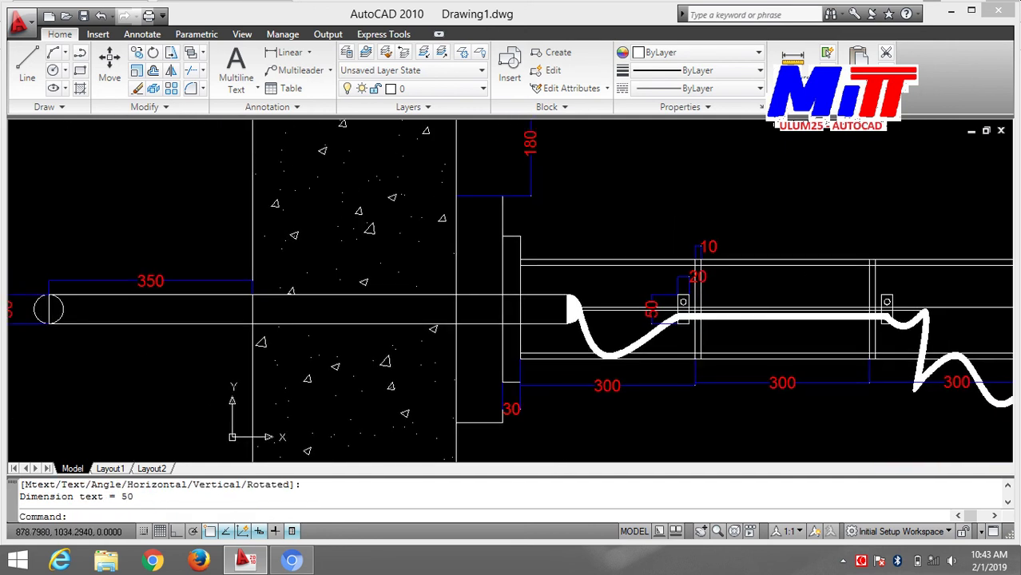
{"action": "key", "text": "Return"}
{"action": "left_click", "coordinate": [515, 237]}
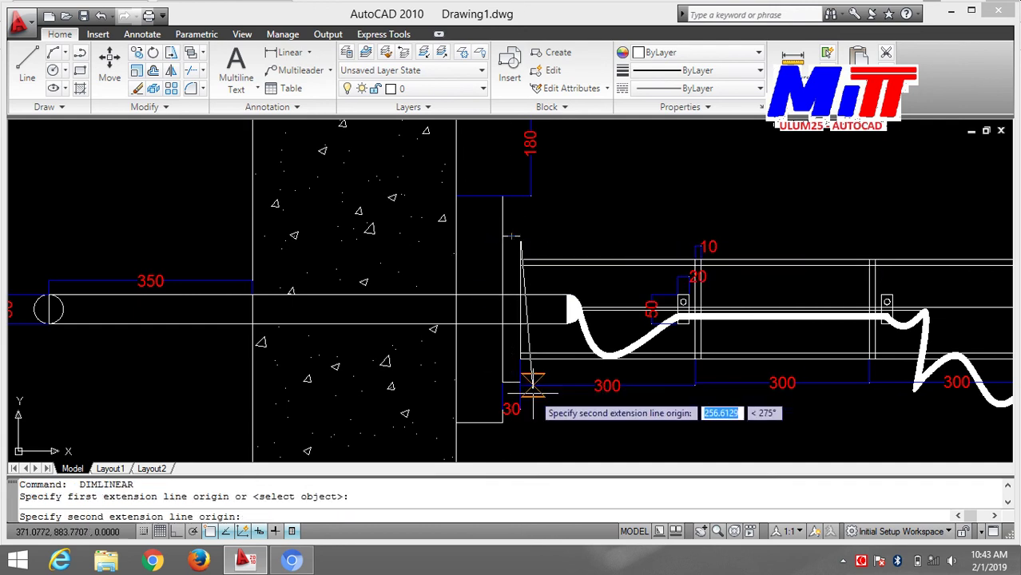
{"action": "key", "text": "Escape"}
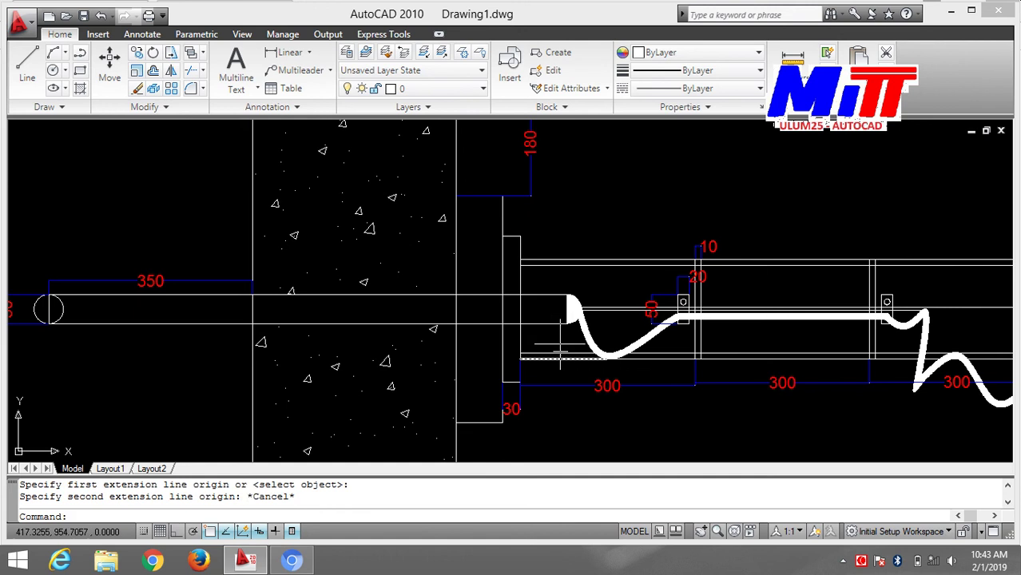
{"action": "key", "text": "Return"}
{"action": "left_click", "coordinate": [501, 237]}
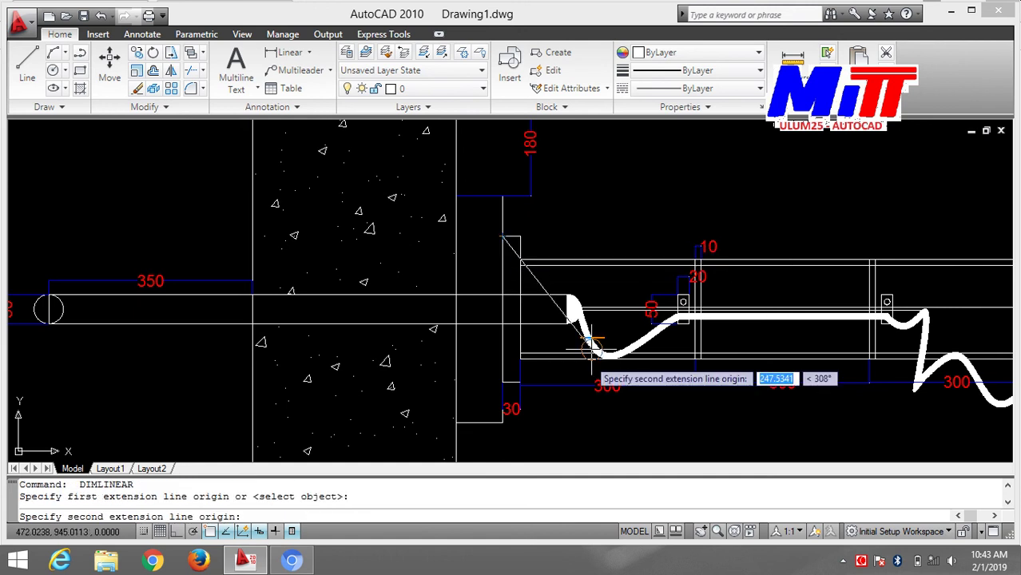
{"action": "left_click", "coordinate": [519, 381]}
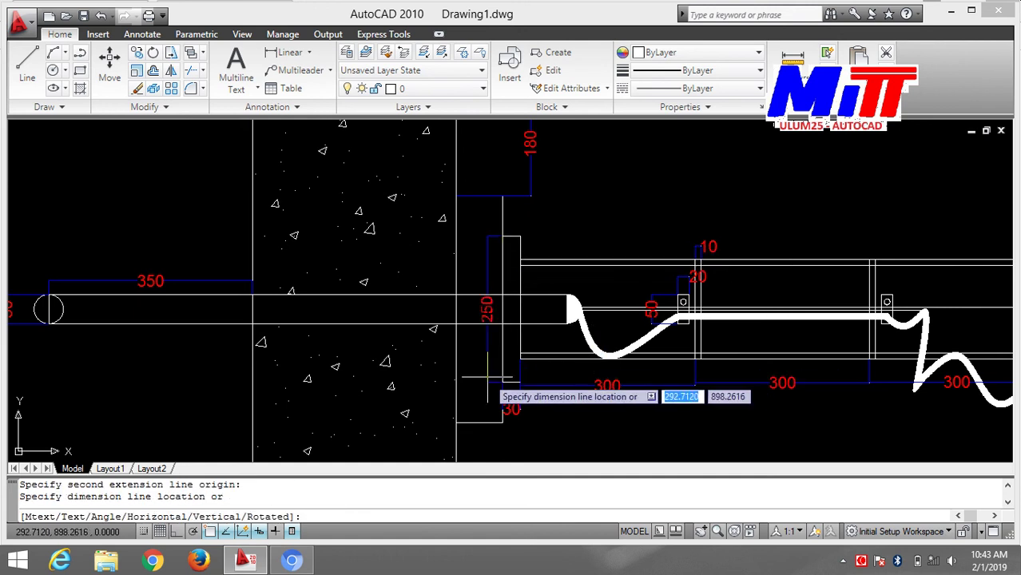
{"action": "left_click", "coordinate": [488, 377]}
{"action": "scroll", "coordinate": [607, 332], "scroll_direction": "down", "scroll_amount": 1}
{"action": "scroll", "coordinate": [609, 335], "scroll_direction": "down", "scroll_amount": 1}
{"action": "middle_click_drag", "start_coordinate": [609, 334], "coordinate": [476, 273]}
{"action": "scroll", "coordinate": [465, 238], "scroll_direction": "down", "scroll_amount": 1}
{"action": "scroll", "coordinate": [471, 239], "scroll_direction": "up", "scroll_amount": 1}
{"action": "scroll", "coordinate": [480, 256], "scroll_direction": "up", "scroll_amount": 1}
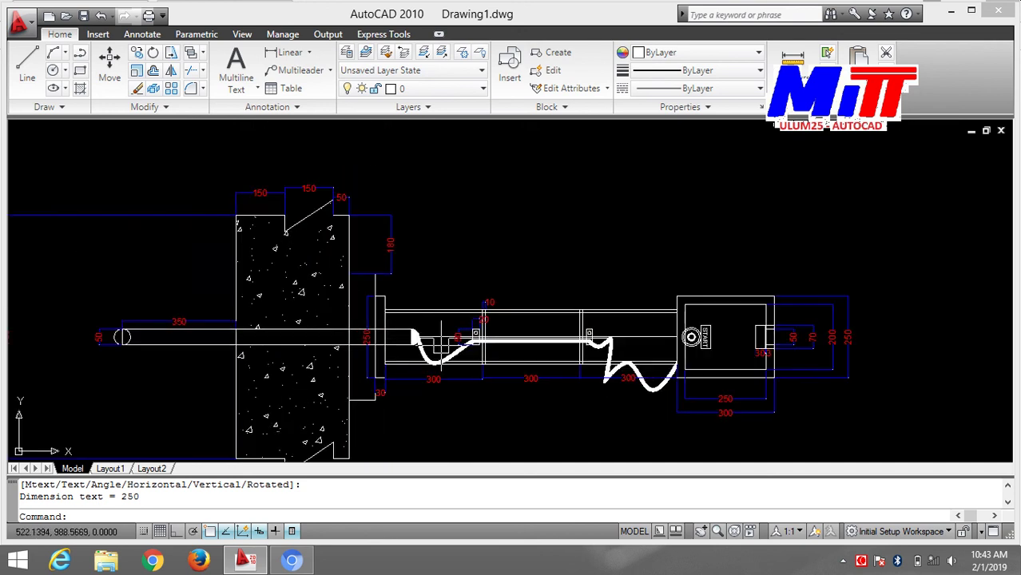
{"action": "scroll", "coordinate": [491, 280], "scroll_direction": "up", "scroll_amount": 1}
- Place a 900 overall dimension above the drawing from the flange plate corner to the START housing corner
{"action": "key", "text": "Return"}
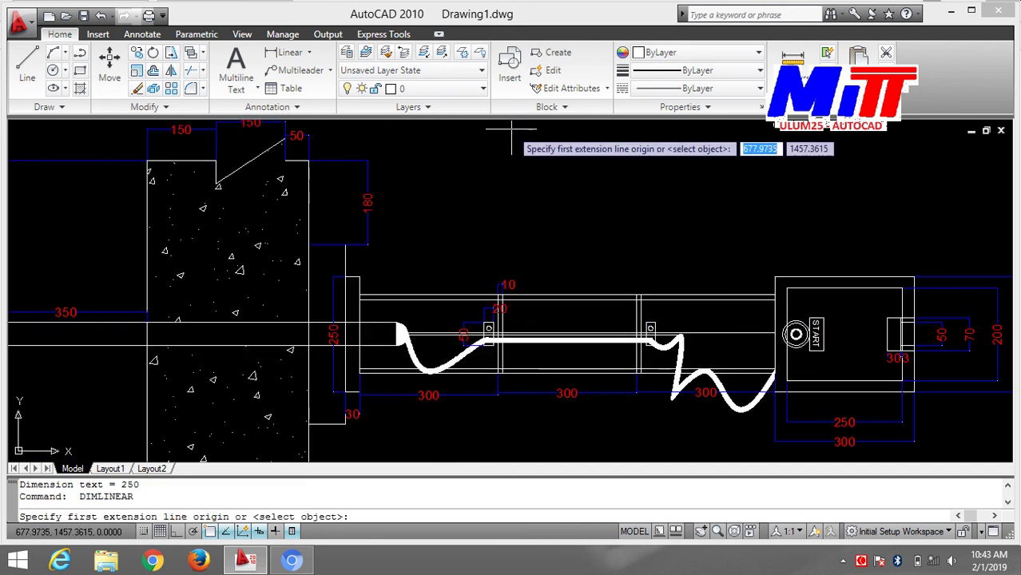
{"action": "left_click", "coordinate": [360, 276]}
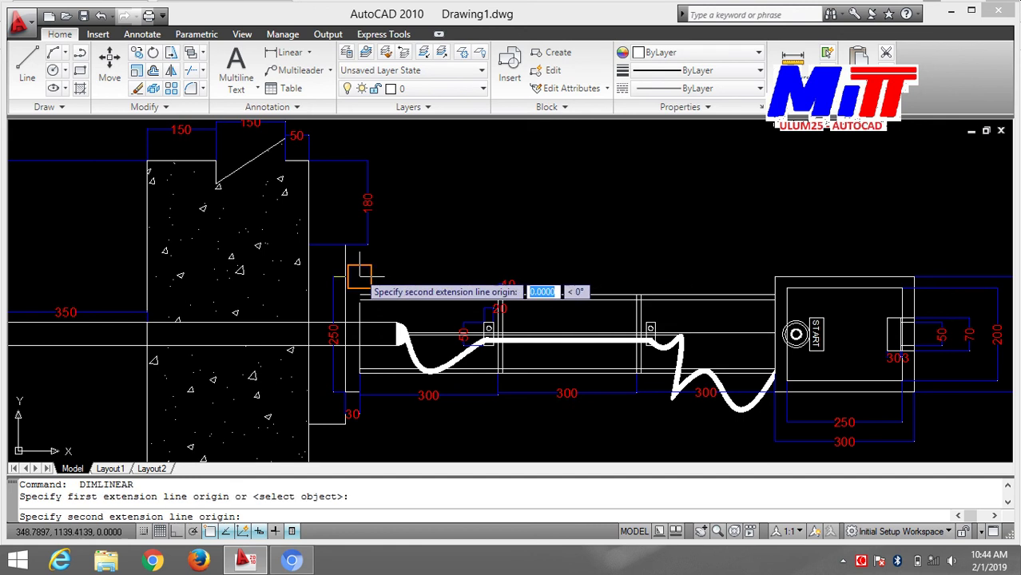
{"action": "left_click", "coordinate": [774, 277]}
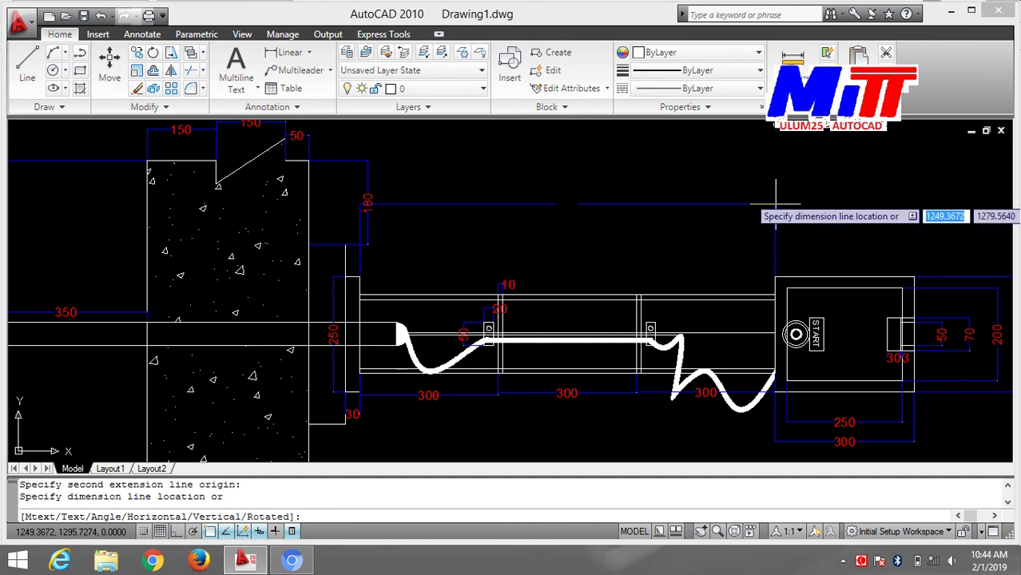
{"action": "left_click", "coordinate": [776, 182]}
{"action": "scroll", "coordinate": [790, 179], "scroll_direction": "down", "scroll_amount": 2}
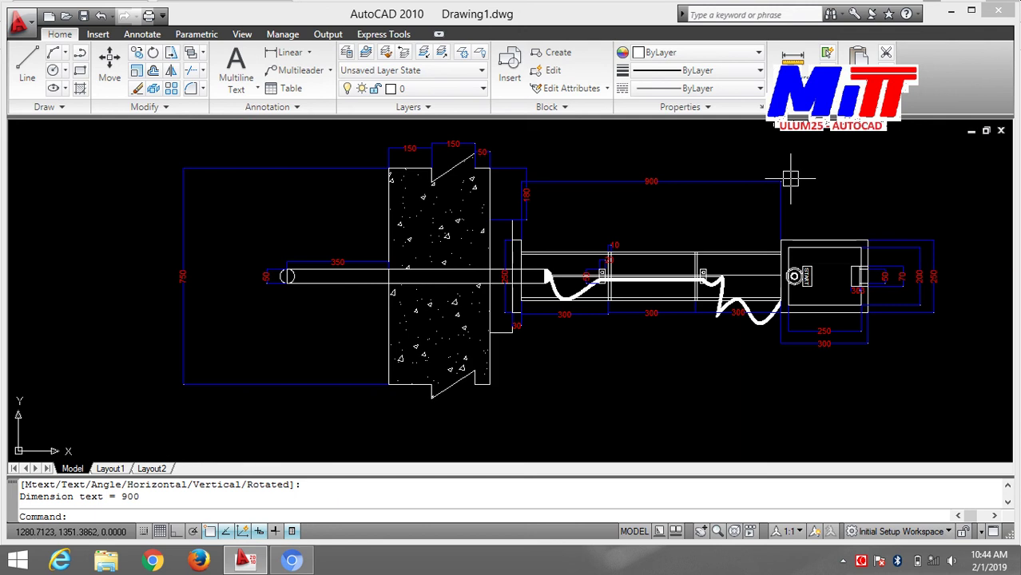
{"action": "scroll", "coordinate": [798, 211], "scroll_direction": "down", "scroll_amount": 1}
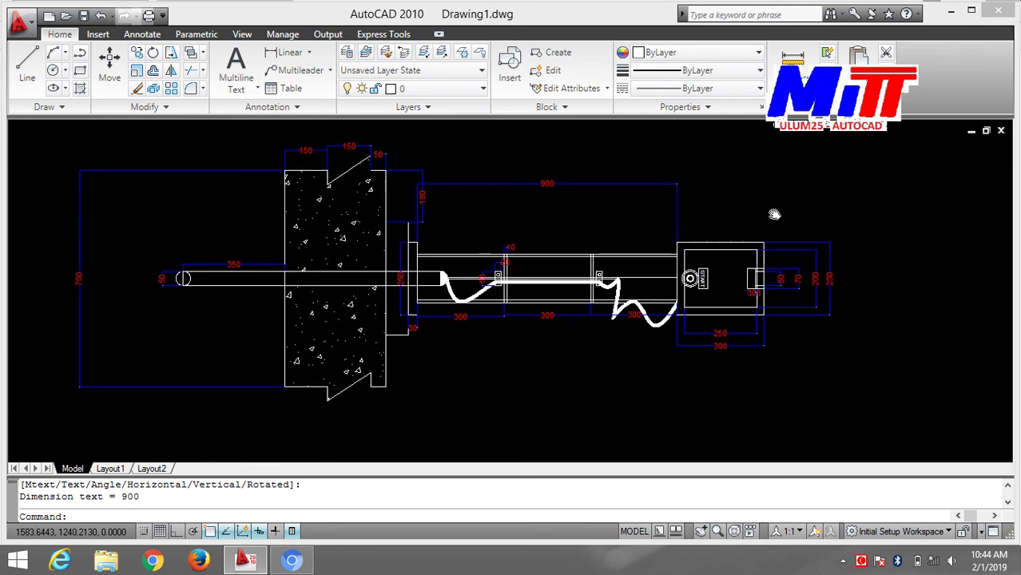
{"action": "scroll", "coordinate": [773, 213], "scroll_direction": "up", "scroll_amount": 3}
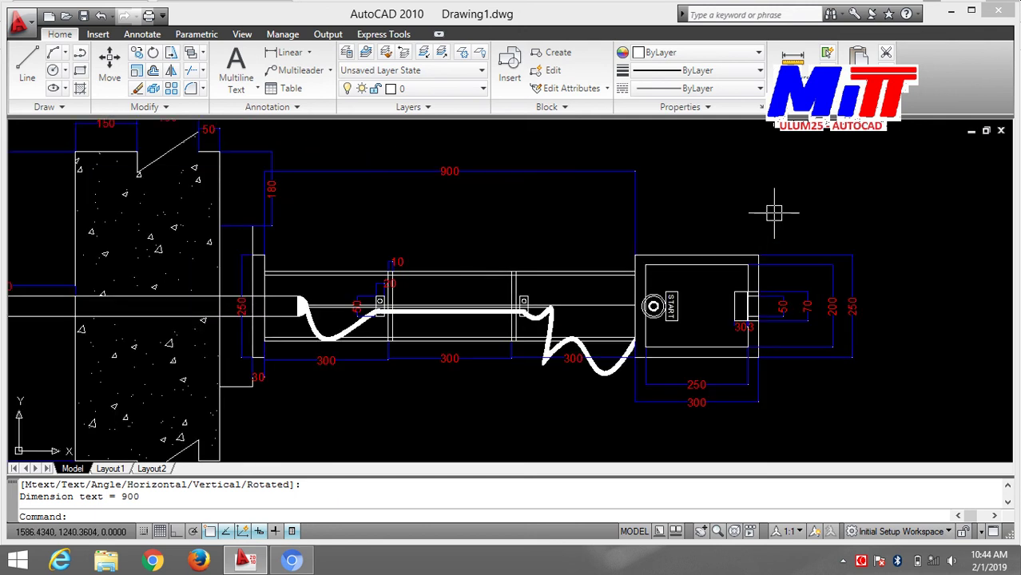
{"action": "scroll", "coordinate": [773, 213], "scroll_direction": "up", "scroll_amount": 1}
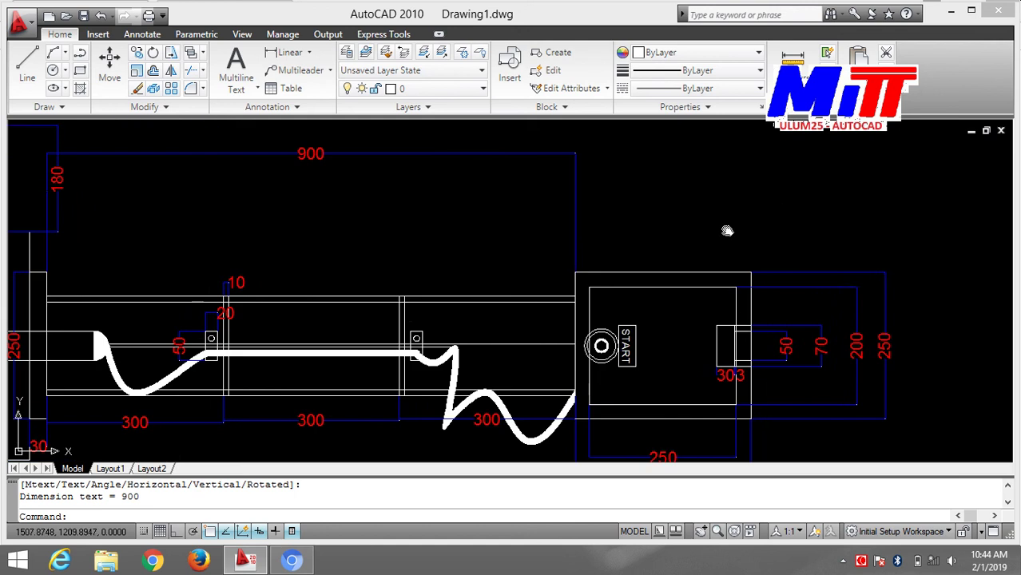
{"action": "mouse_move", "coordinate": [727, 231]}
{"action": "middle_mouse_down"}
{"action": "mouse_move", "coordinate": [801, 182]}
{"action": "mouse_move", "coordinate": [842, 187]}
{"action": "middle_mouse_up"}
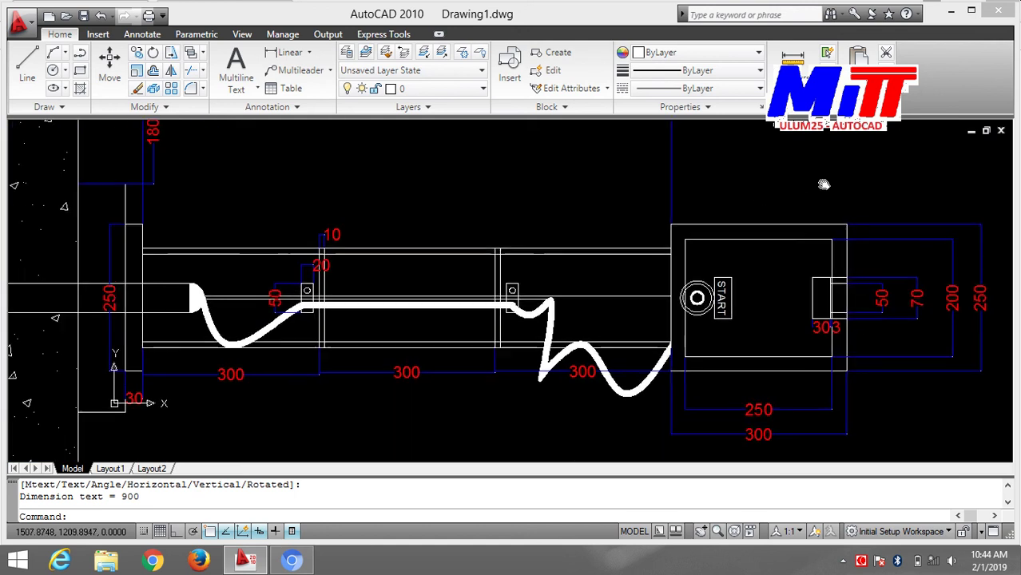
{"action": "scroll", "coordinate": [799, 185], "scroll_direction": "up", "scroll_amount": 2}
{"action": "scroll", "coordinate": [799, 185], "scroll_direction": "up", "scroll_amount": 1}
- Add a 10 dimension beside the right cable bracket
{"action": "scroll", "coordinate": [684, 229], "scroll_direction": "down", "scroll_amount": 1}
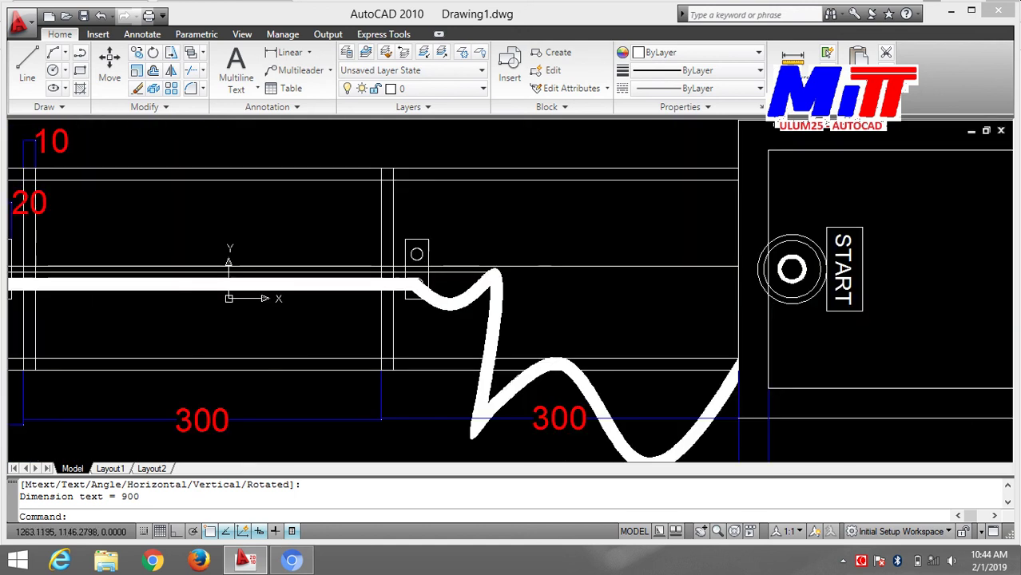
{"action": "middle_click_drag", "start_coordinate": [623, 264], "coordinate": [734, 199]}
{"action": "scroll", "coordinate": [735, 200], "scroll_direction": "up", "scroll_amount": 1}
{"action": "scroll", "coordinate": [531, 243], "scroll_direction": "up", "scroll_amount": 1}
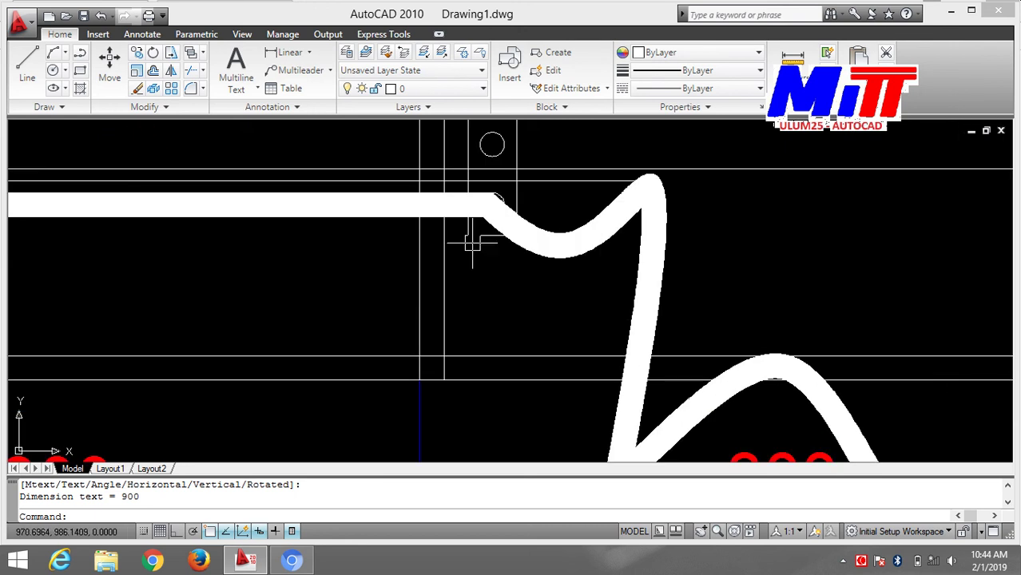
{"action": "key", "text": "Return"}
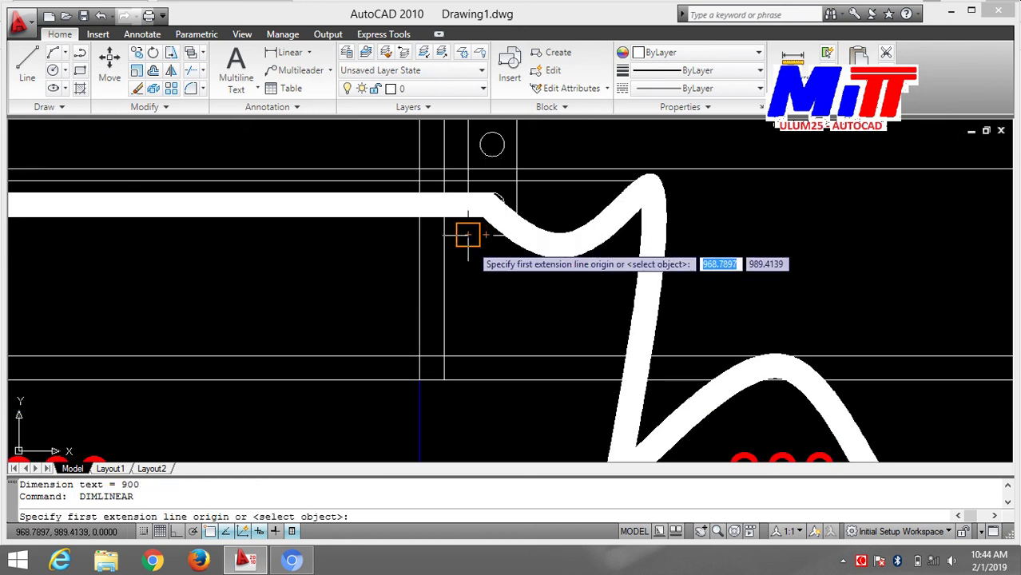
{"action": "left_click", "coordinate": [468, 236]}
{"action": "left_click", "coordinate": [444, 240]}
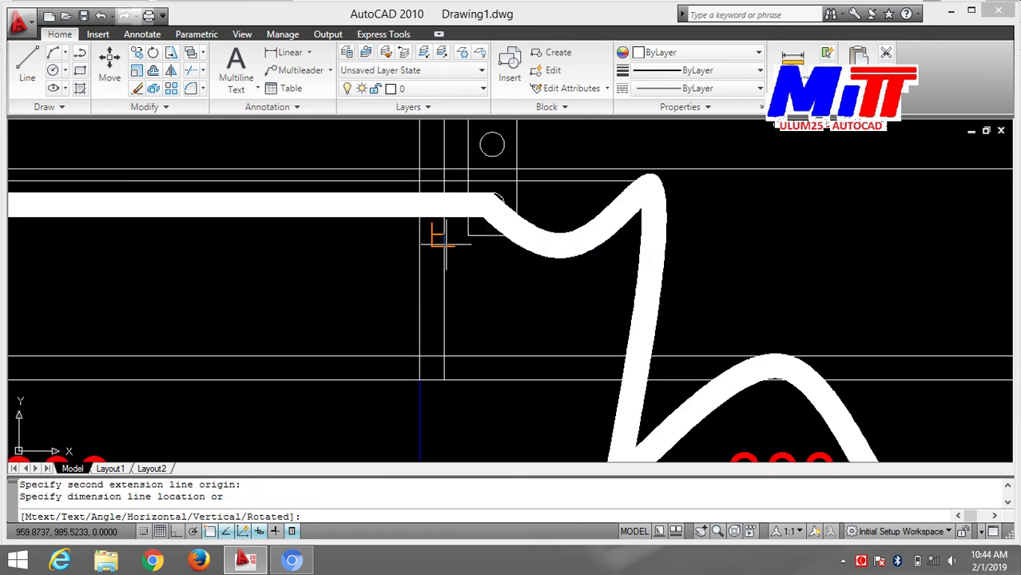
{"action": "left_click", "coordinate": [471, 283]}
- Dimension the cable end's 80 offset from the plate edge, then end the command
{"action": "scroll", "coordinate": [585, 297], "scroll_direction": "down", "scroll_amount": 3}
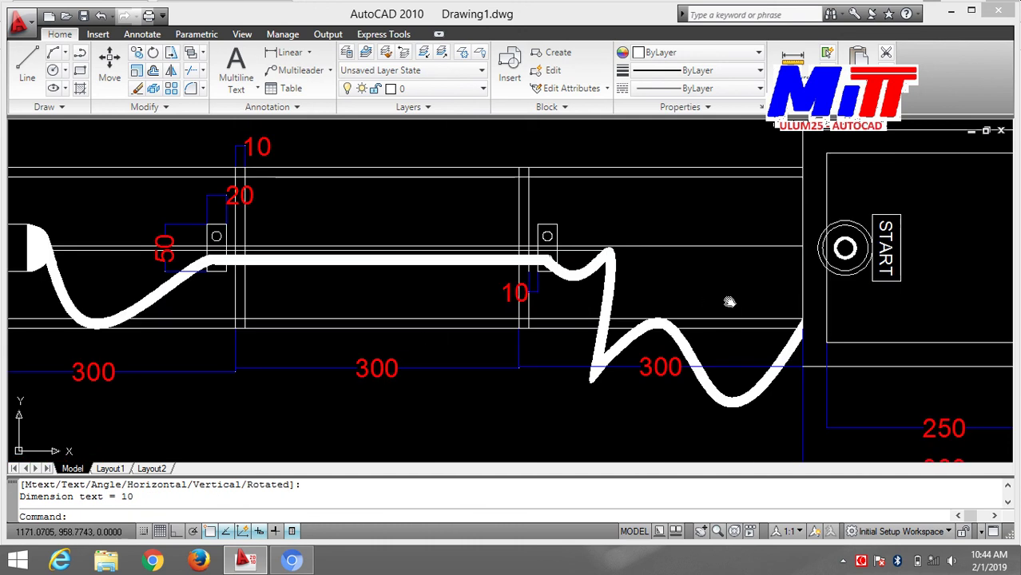
{"action": "scroll", "coordinate": [728, 302], "scroll_direction": "down", "scroll_amount": 2}
{"action": "scroll", "coordinate": [733, 285], "scroll_direction": "up", "scroll_amount": 2}
{"action": "scroll", "coordinate": [733, 281], "scroll_direction": "up", "scroll_amount": 2}
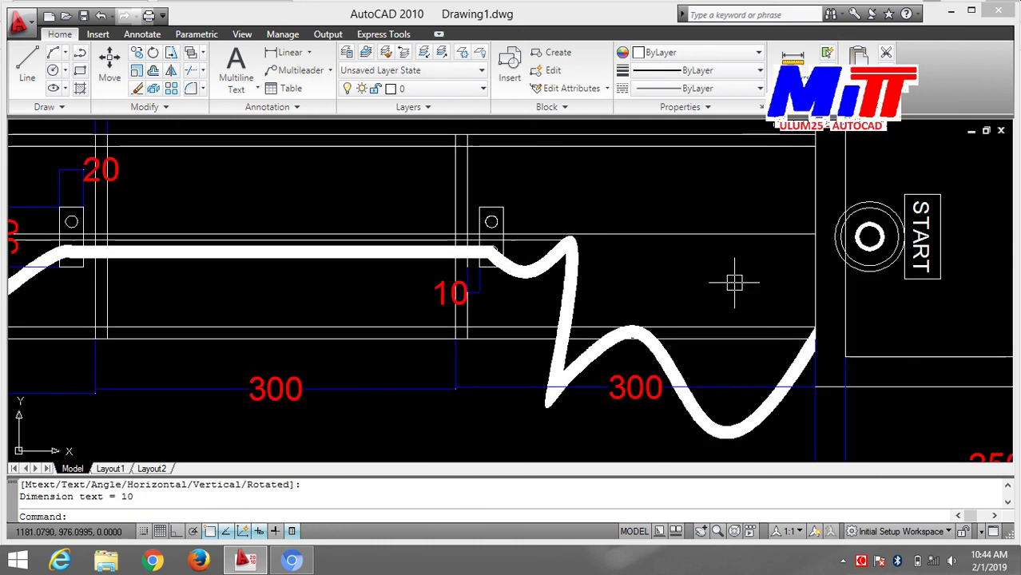
{"action": "middle_click_drag", "start_coordinate": [733, 281], "coordinate": [985, 281]}
{"action": "key", "text": "Return"}
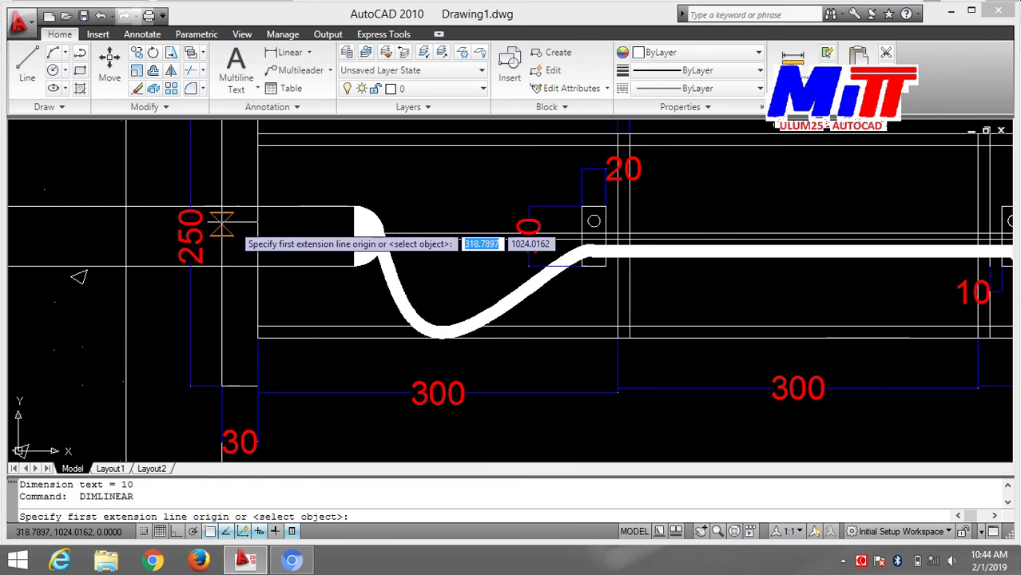
{"action": "left_click", "coordinate": [257, 206]}
{"action": "left_click", "coordinate": [354, 207]}
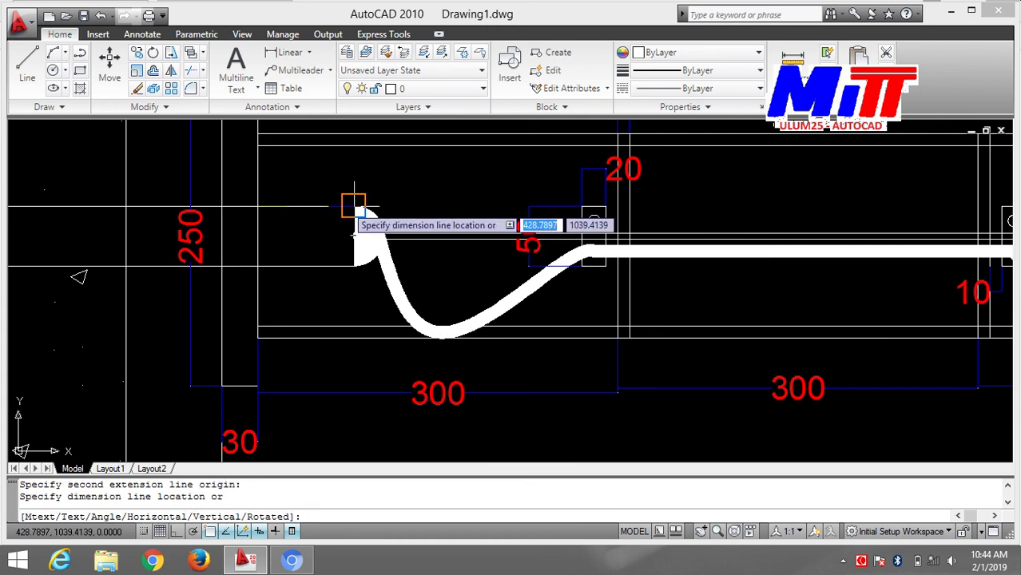
{"action": "left_click", "coordinate": [399, 176]}
{"action": "scroll", "coordinate": [471, 192], "scroll_direction": "down", "scroll_amount": 4}
{"action": "mouse_move", "coordinate": [615, 292]}
{"action": "middle_mouse_down"}
{"action": "mouse_move", "coordinate": [593, 371]}
{"action": "mouse_move", "coordinate": [571, 401]}
{"action": "middle_mouse_up"}
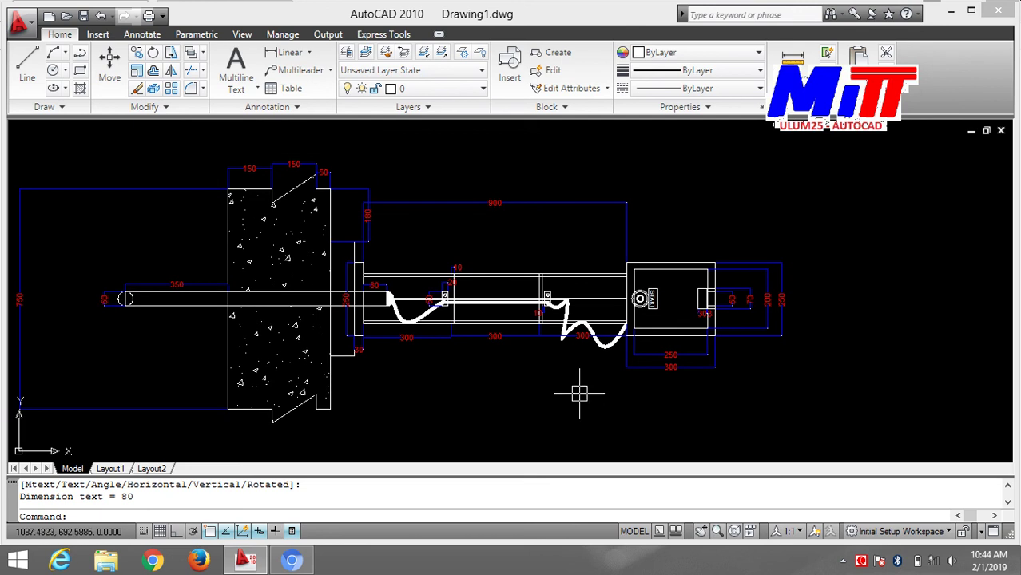
{"action": "middle_click_drag", "start_coordinate": [579, 393], "coordinate": [742, 405]}
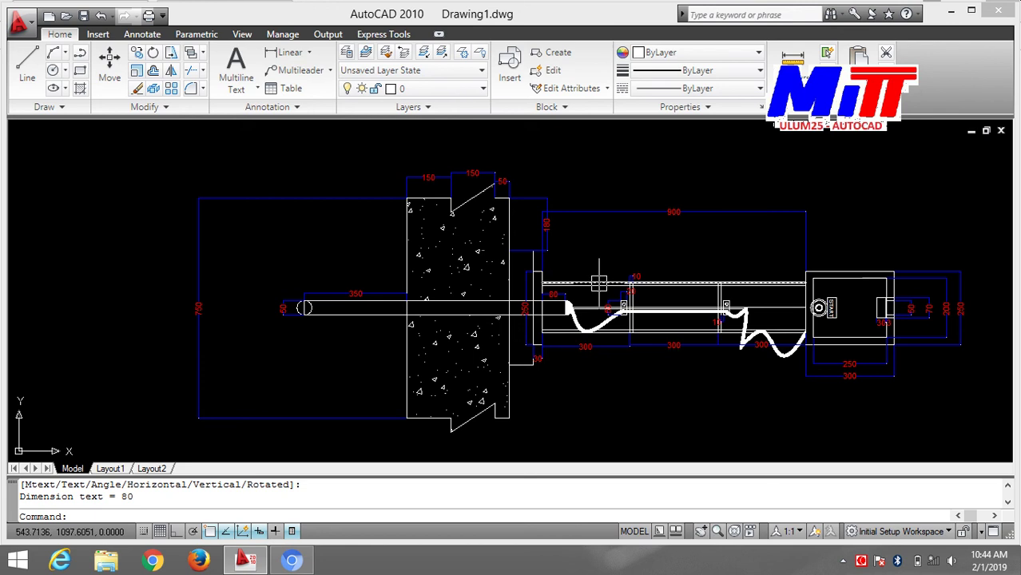
{"action": "key", "text": "Escape"}
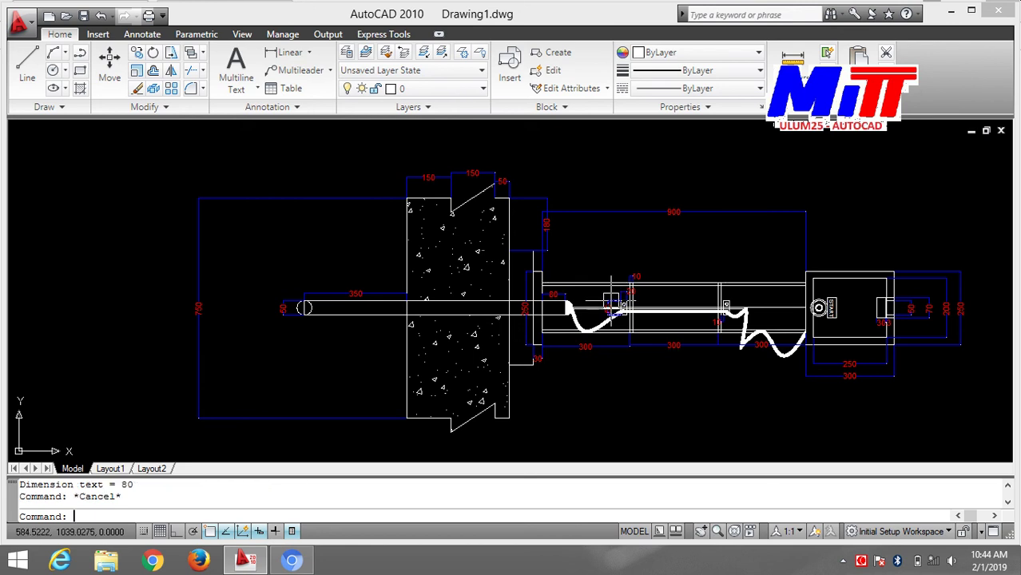
{"action": "type", "text": "DRA"}
- Add R25 radius dimensions to the pipe's left-end circle and the rounded cable end
{"action": "key", "text": "Return"}
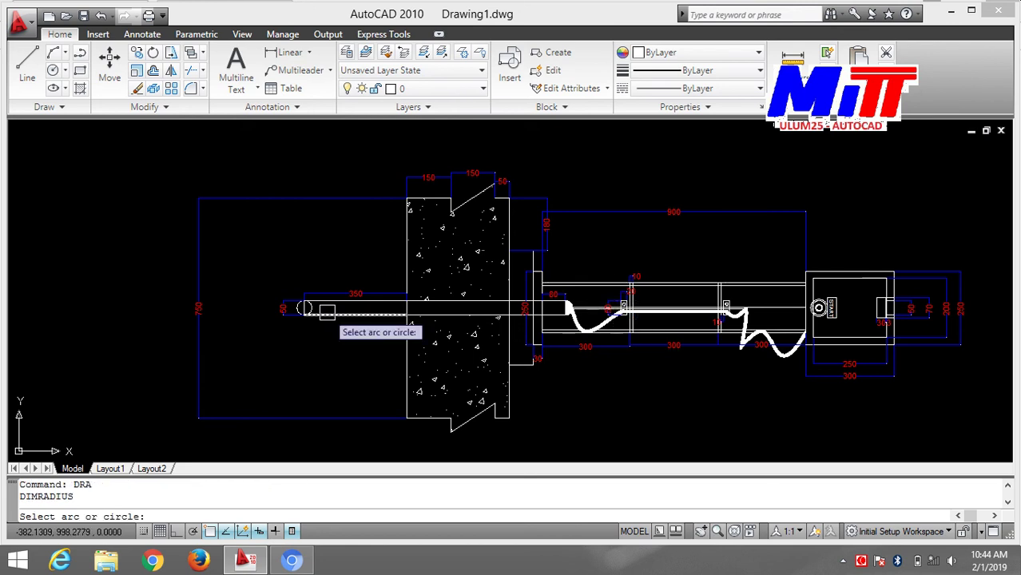
{"action": "scroll", "coordinate": [328, 310], "scroll_direction": "up", "scroll_amount": 5}
{"action": "left_click", "coordinate": [236, 309]}
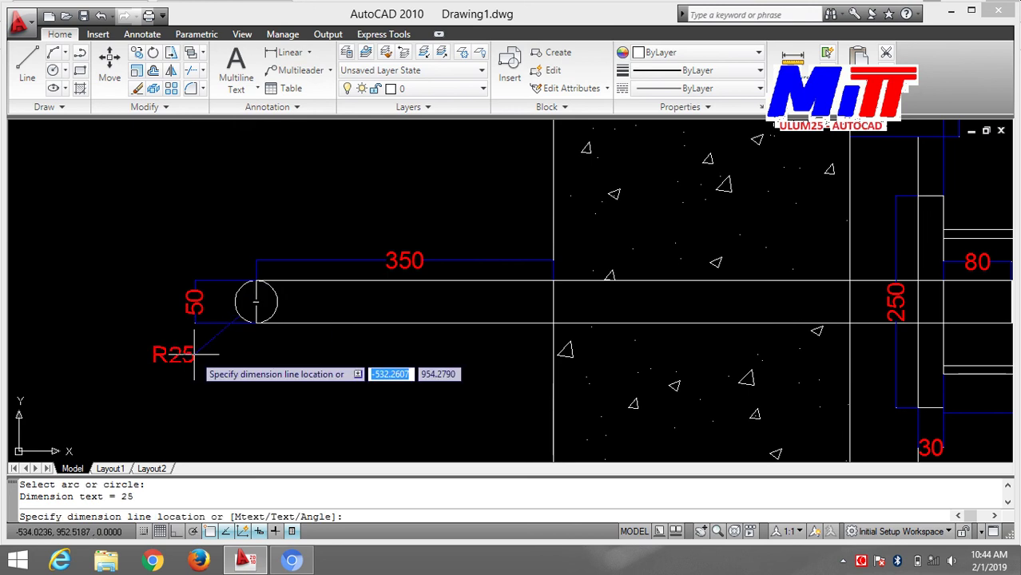
{"action": "left_click", "coordinate": [163, 359]}
{"action": "middle_click_drag", "start_coordinate": [677, 385], "coordinate": [54, 337]}
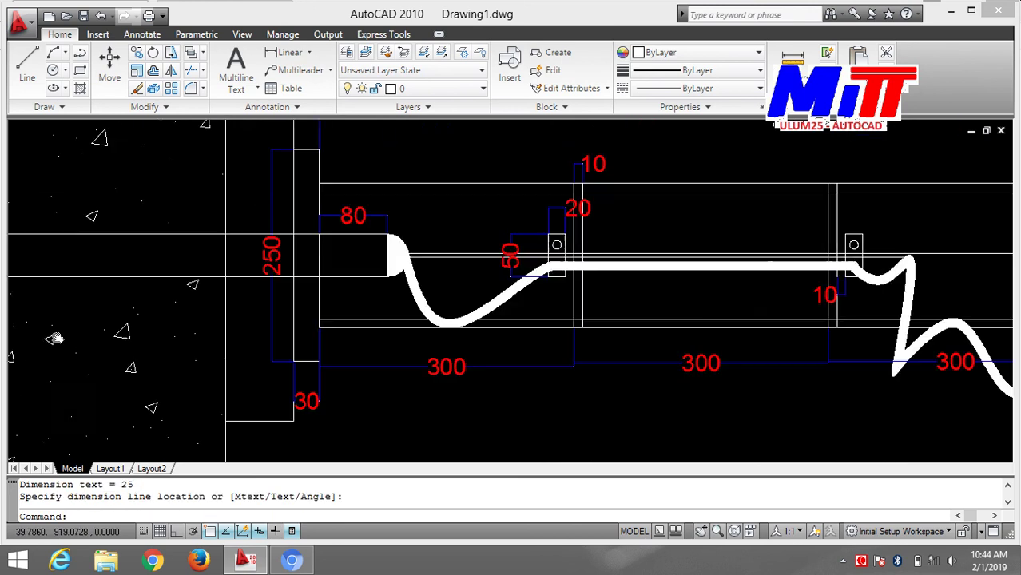
{"action": "key", "text": "Return"}
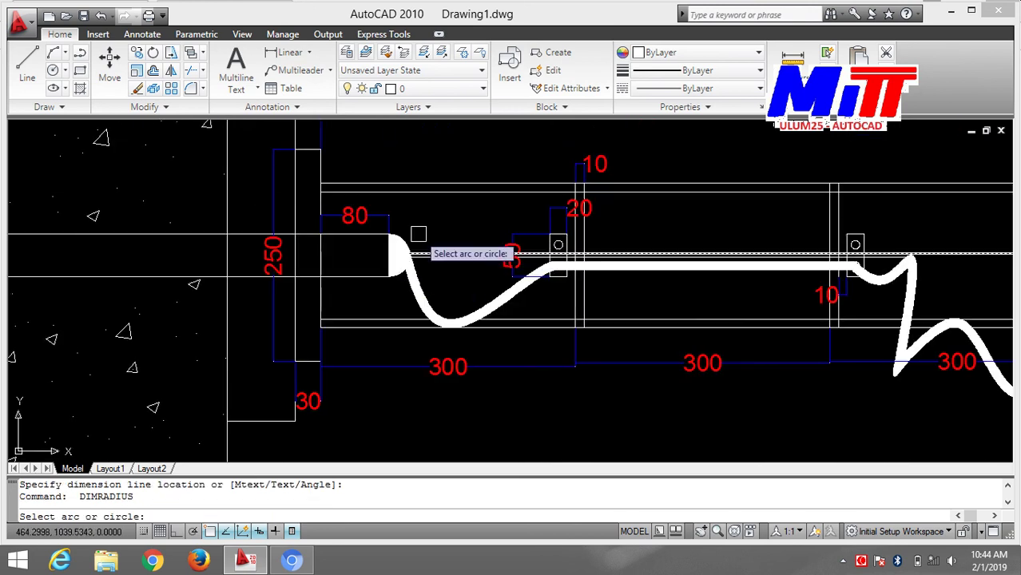
{"action": "left_click", "coordinate": [392, 237]}
{"action": "left_click", "coordinate": [435, 225]}
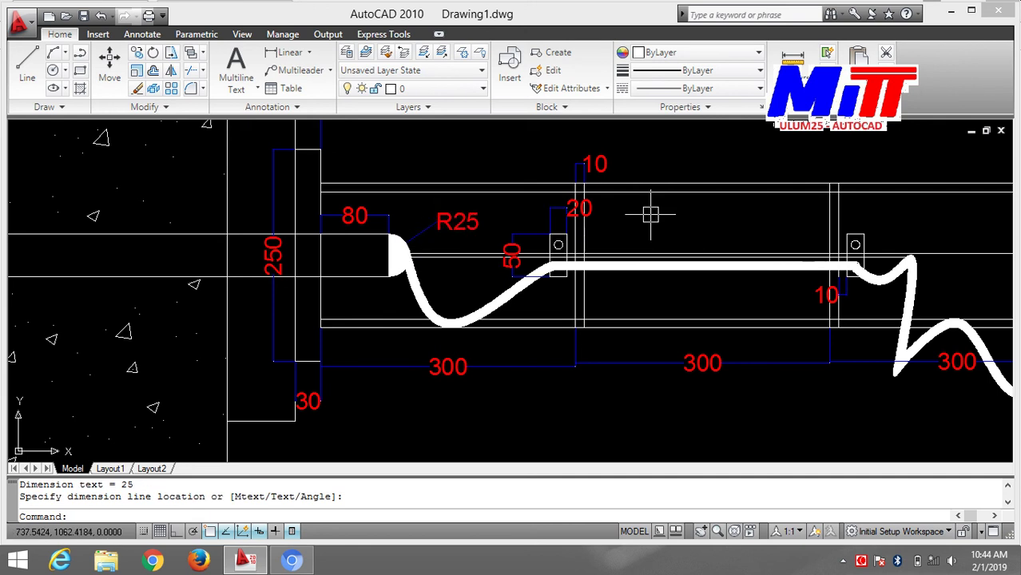
- Dimension the small clamp hole with an R5 radius
{"action": "scroll", "coordinate": [651, 216], "scroll_direction": "down", "scroll_amount": 2}
{"action": "scroll", "coordinate": [747, 234], "scroll_direction": "up", "scroll_amount": 3}
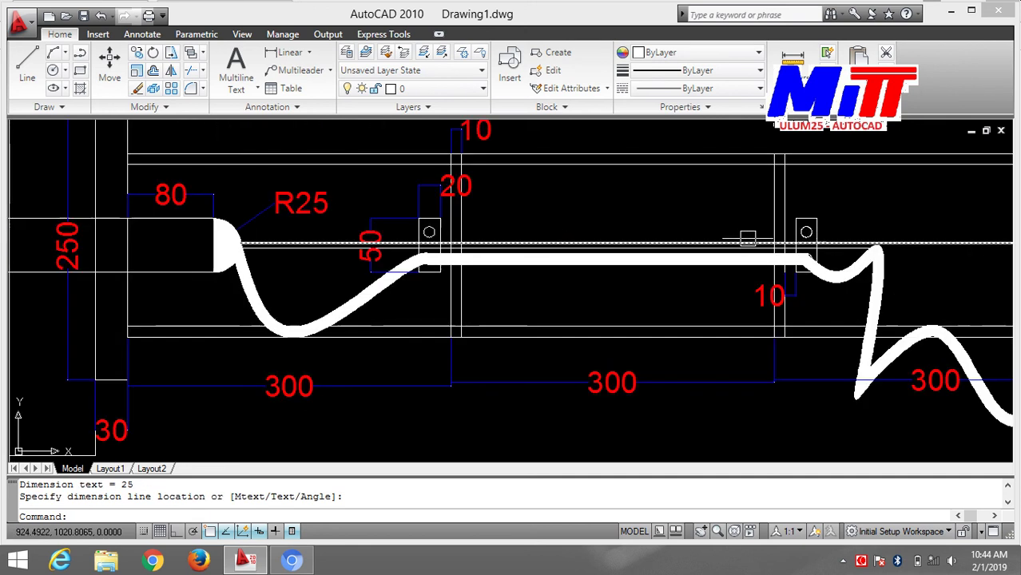
{"action": "key", "text": "Return"}
{"action": "scroll", "coordinate": [787, 226], "scroll_direction": "up", "scroll_amount": 2}
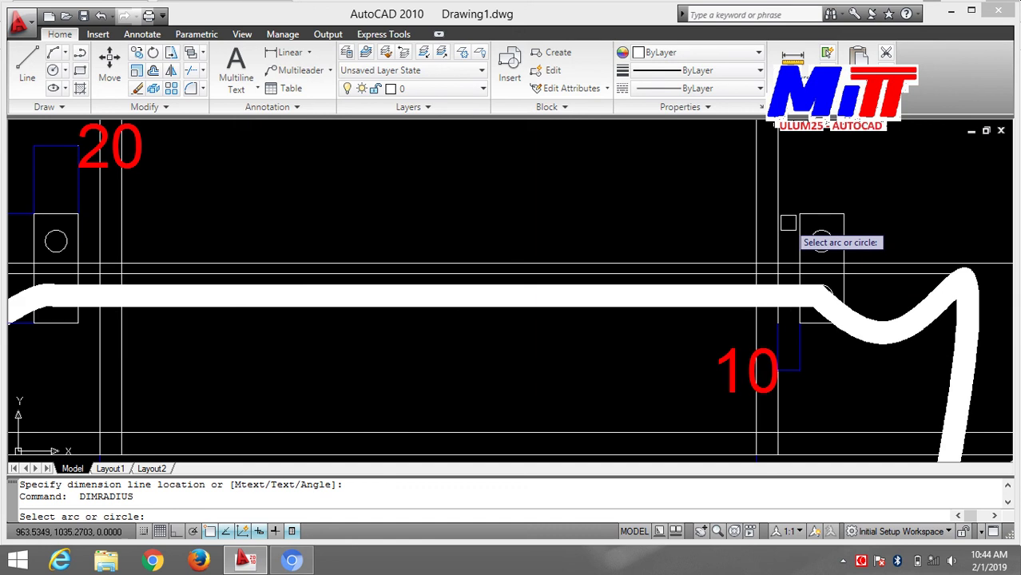
{"action": "left_click", "coordinate": [814, 235]}
{"action": "left_click", "coordinate": [895, 175]}
- Dimension the START button's outer circles with R29 and R24 radii
{"action": "scroll", "coordinate": [894, 176], "scroll_direction": "down", "scroll_amount": 5}
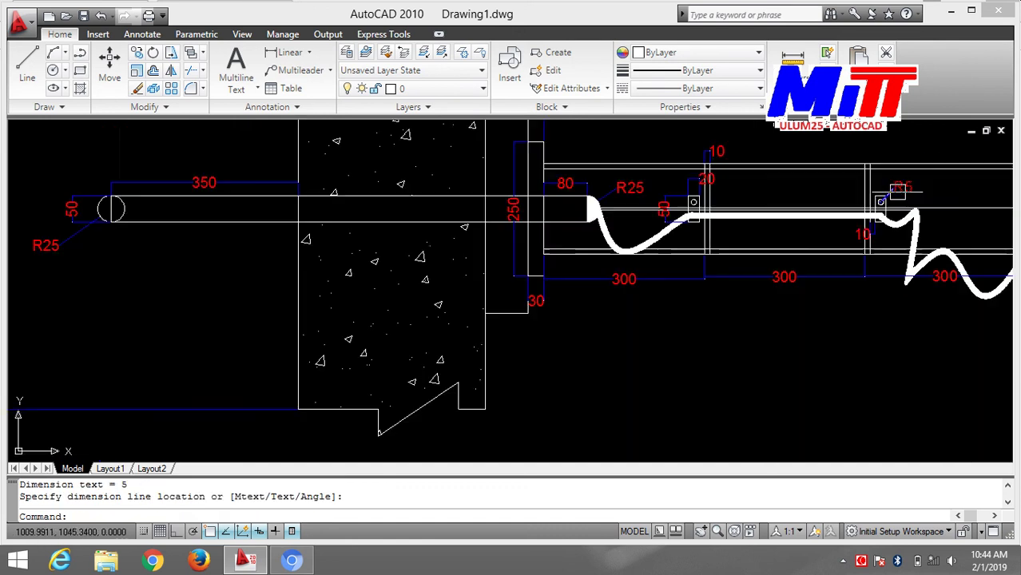
{"action": "middle_click_drag", "start_coordinate": [915, 213], "coordinate": [603, 239]}
{"action": "scroll", "coordinate": [603, 240], "scroll_direction": "down", "scroll_amount": 3}
{"action": "scroll", "coordinate": [607, 255], "scroll_direction": "up", "scroll_amount": 5}
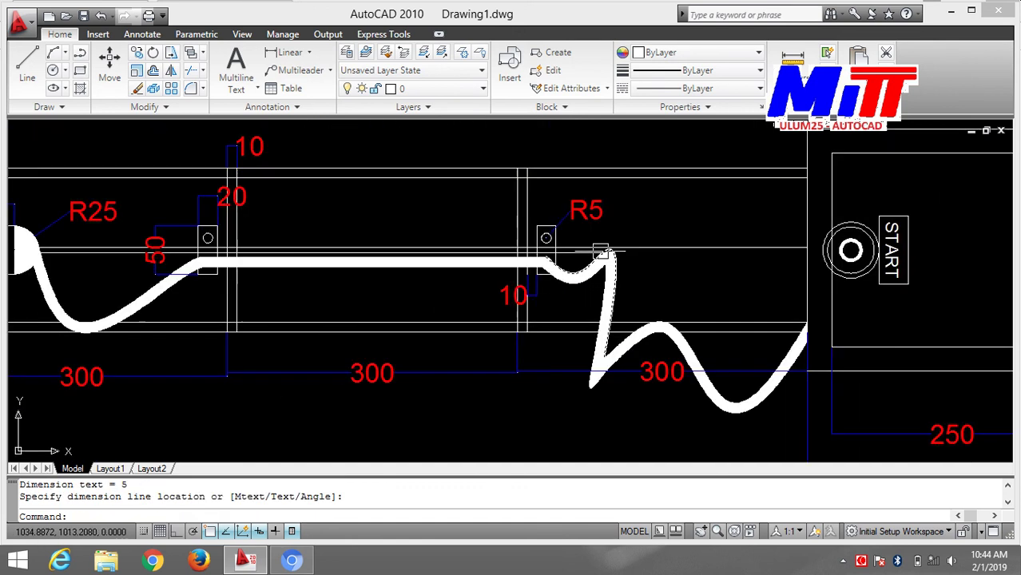
{"action": "middle_click_drag", "start_coordinate": [875, 222], "coordinate": [340, 392]}
{"action": "scroll", "coordinate": [320, 388], "scroll_direction": "up", "scroll_amount": 2}
{"action": "scroll", "coordinate": [330, 384], "scroll_direction": "up", "scroll_amount": 4}
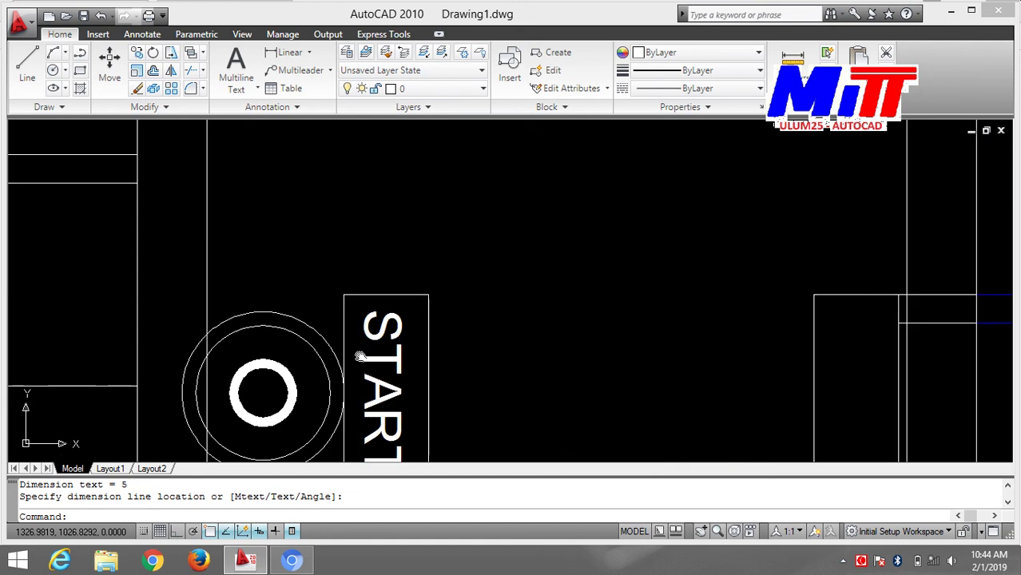
{"action": "middle_click_drag", "start_coordinate": [389, 333], "coordinate": [470, 300]}
{"action": "key", "text": "Return"}
{"action": "left_click", "coordinate": [376, 297]}
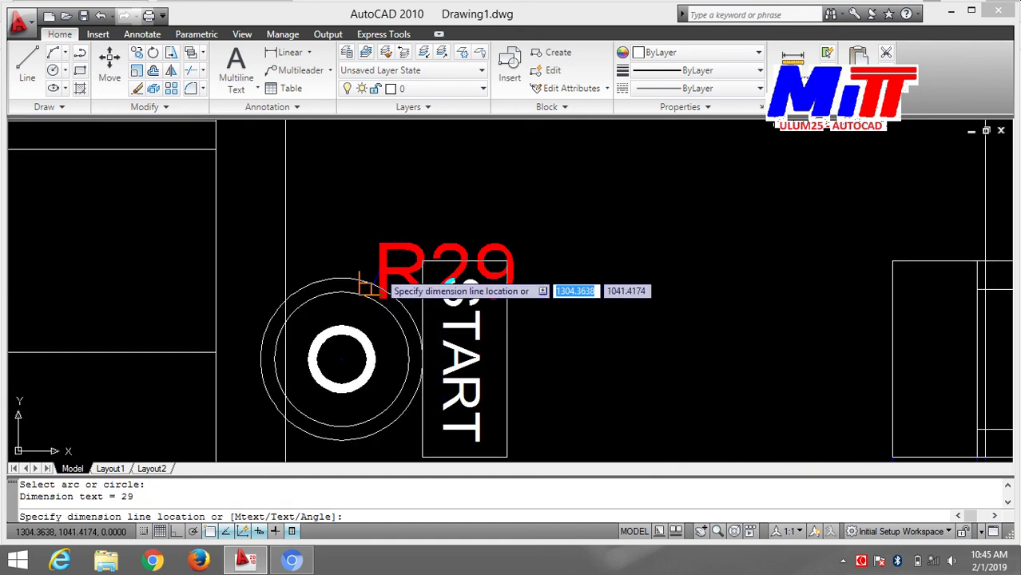
{"action": "key", "text": "Return"}
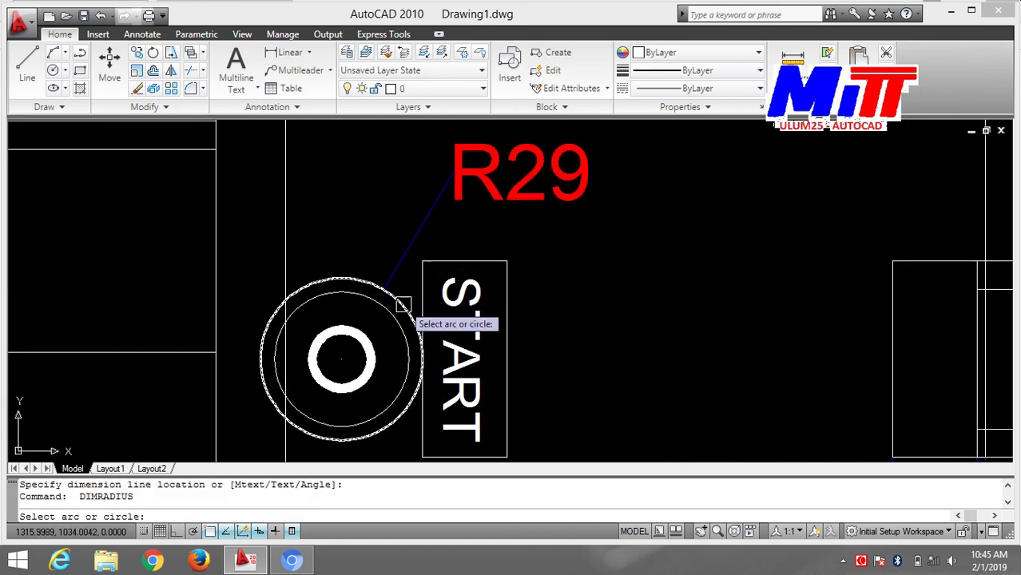
{"action": "left_click", "coordinate": [402, 339]}
{"action": "left_click", "coordinate": [601, 281]}
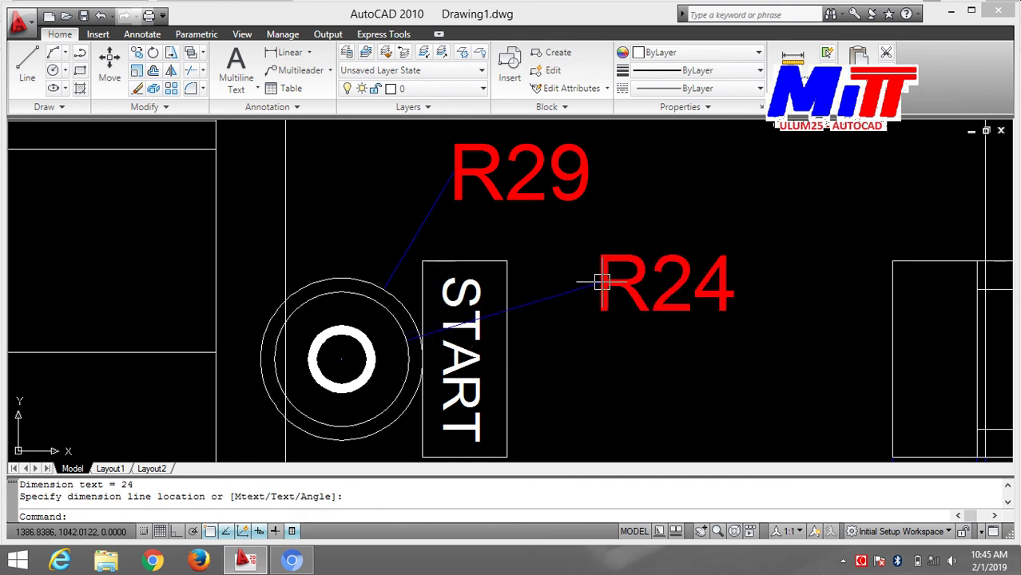
- Add R12 and R9 radius dimensions to the START button's inner circles
{"action": "key", "text": "Return"}
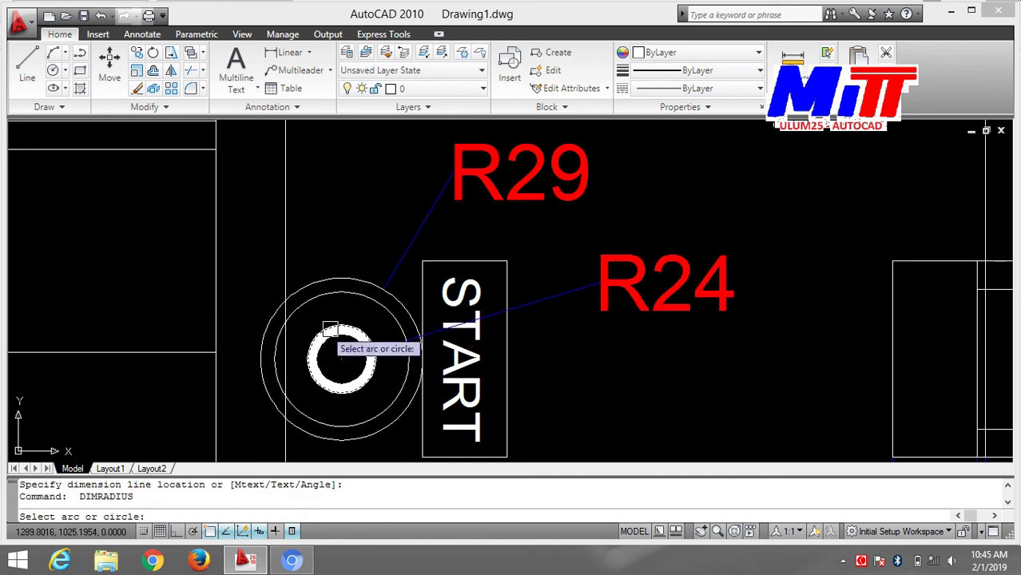
{"action": "middle_click_drag", "start_coordinate": [337, 302], "coordinate": [395, 117]}
{"action": "left_click", "coordinate": [419, 206]}
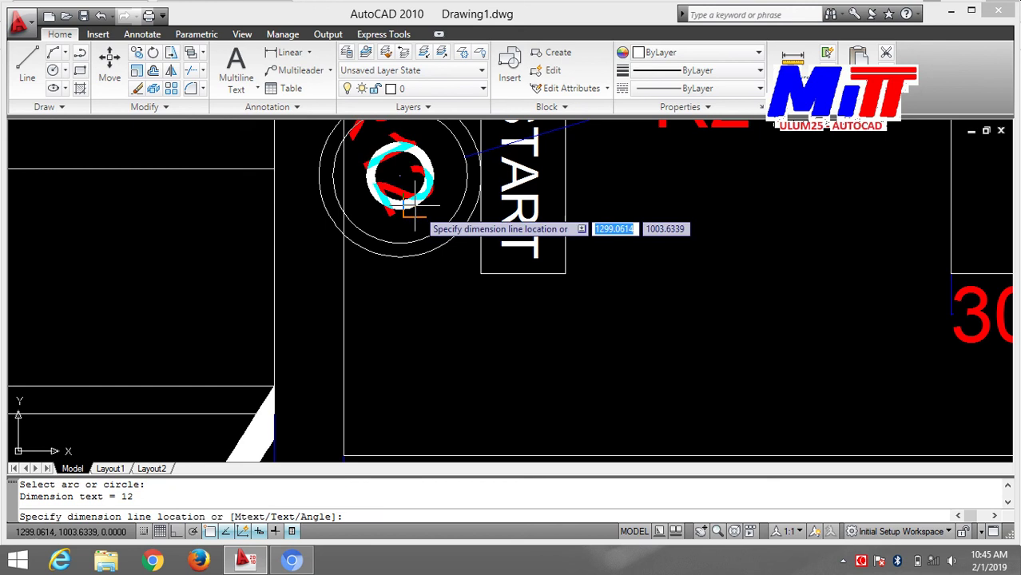
{"action": "left_click", "coordinate": [527, 323]}
{"action": "key", "text": "Return"}
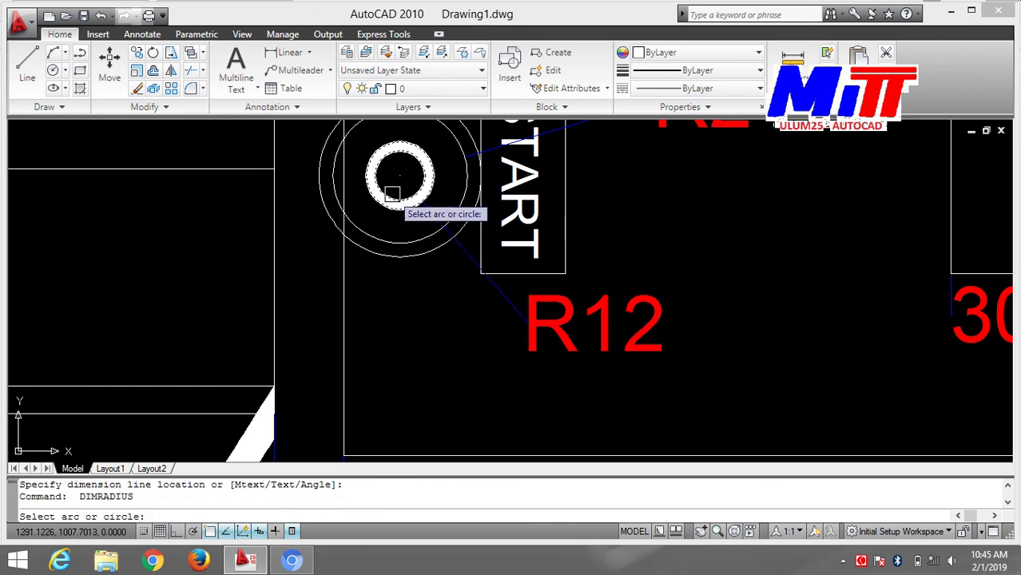
{"action": "left_click", "coordinate": [391, 193]}
{"action": "left_click", "coordinate": [431, 372]}
{"action": "scroll", "coordinate": [527, 336], "scroll_direction": "down", "scroll_amount": 5}
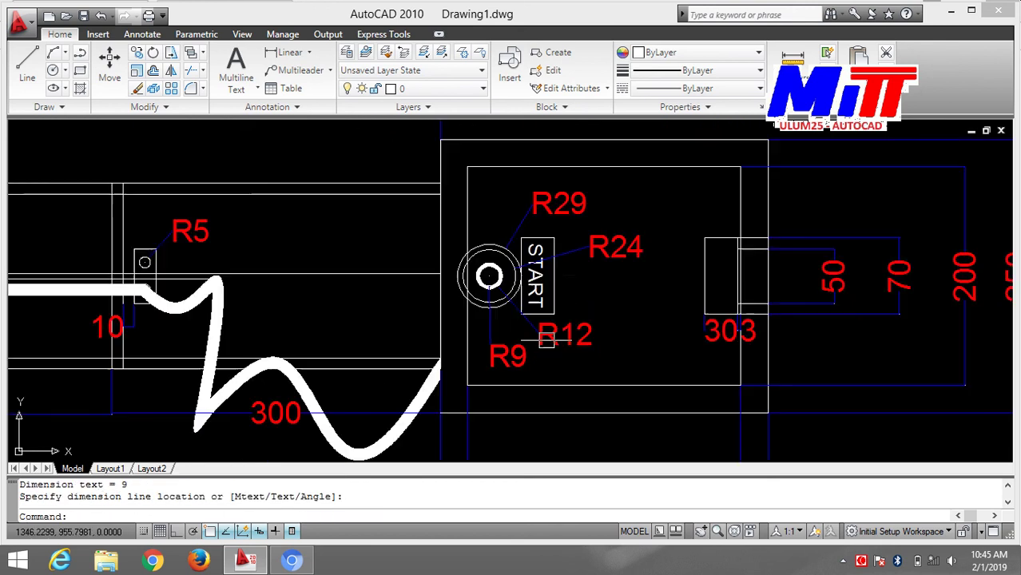
{"action": "scroll", "coordinate": [567, 336], "scroll_direction": "down", "scroll_amount": 2}
{"action": "scroll", "coordinate": [568, 337], "scroll_direction": "down", "scroll_amount": 5}
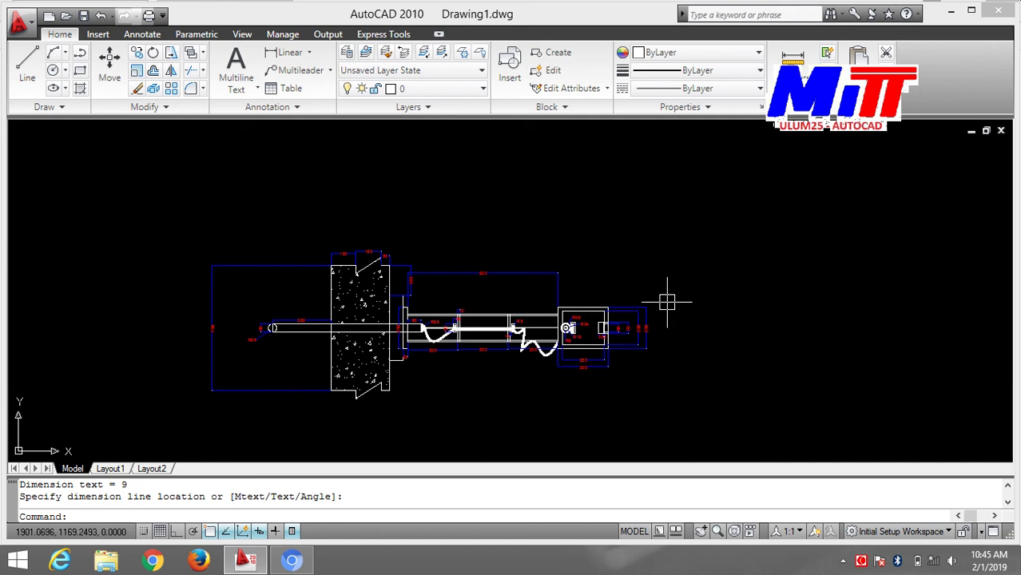
{"action": "scroll", "coordinate": [611, 303], "scroll_direction": "up", "scroll_amount": 3}
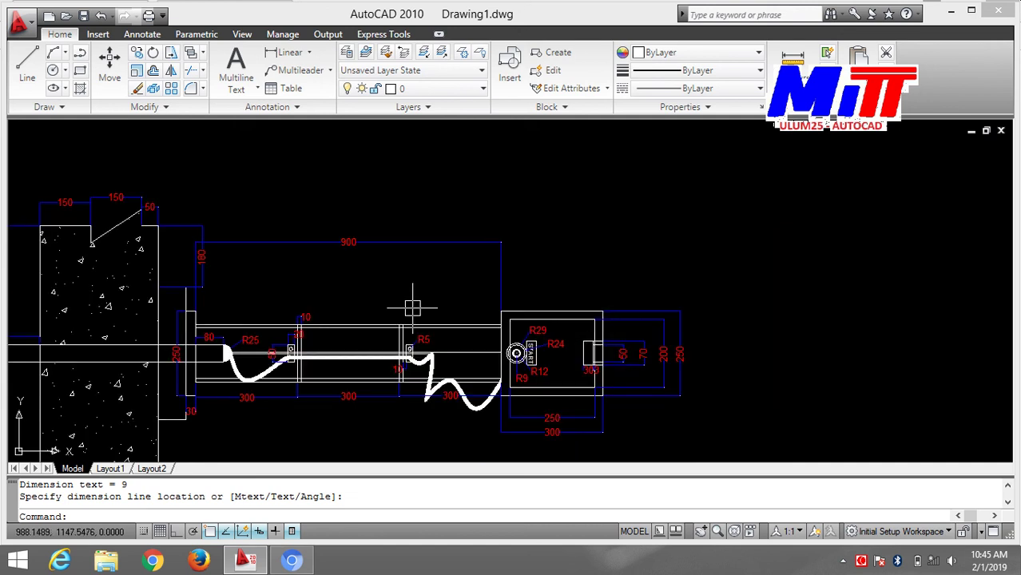
{"action": "middle_click_drag", "start_coordinate": [412, 309], "coordinate": [799, 257]}
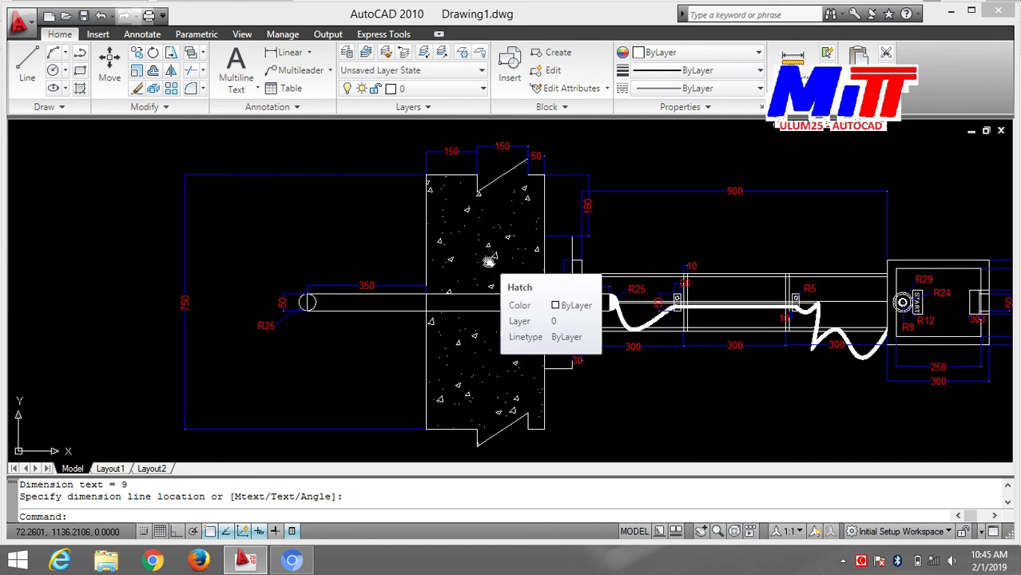
{"action": "middle_click_drag", "start_coordinate": [489, 262], "coordinate": [474, 170]}
{"action": "scroll", "coordinate": [433, 217], "scroll_direction": "up", "scroll_amount": 2}
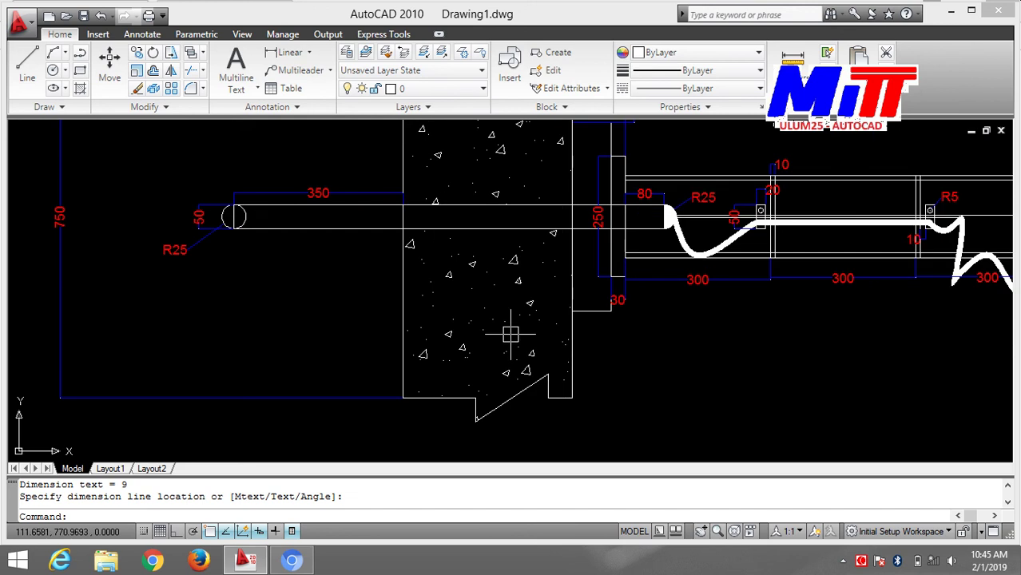
- Add linear dimensions 150, 150 and 50 along the hatched wall's bottom edge
{"action": "key", "text": "Escape"}
{"action": "type", "text": "DLI"}
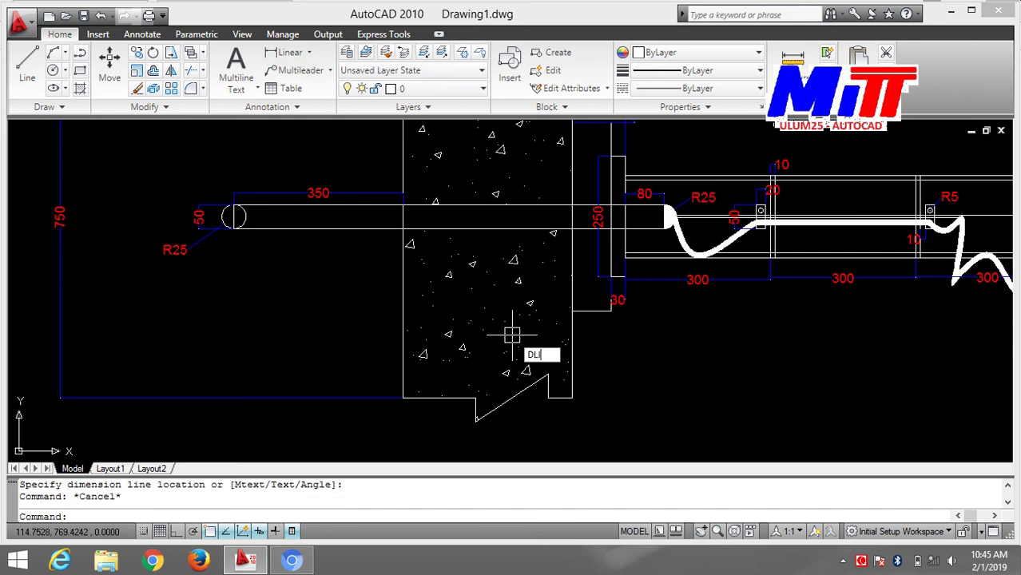
{"action": "key", "text": "Return"}
{"action": "left_click", "coordinate": [403, 397]}
{"action": "left_click", "coordinate": [476, 419]}
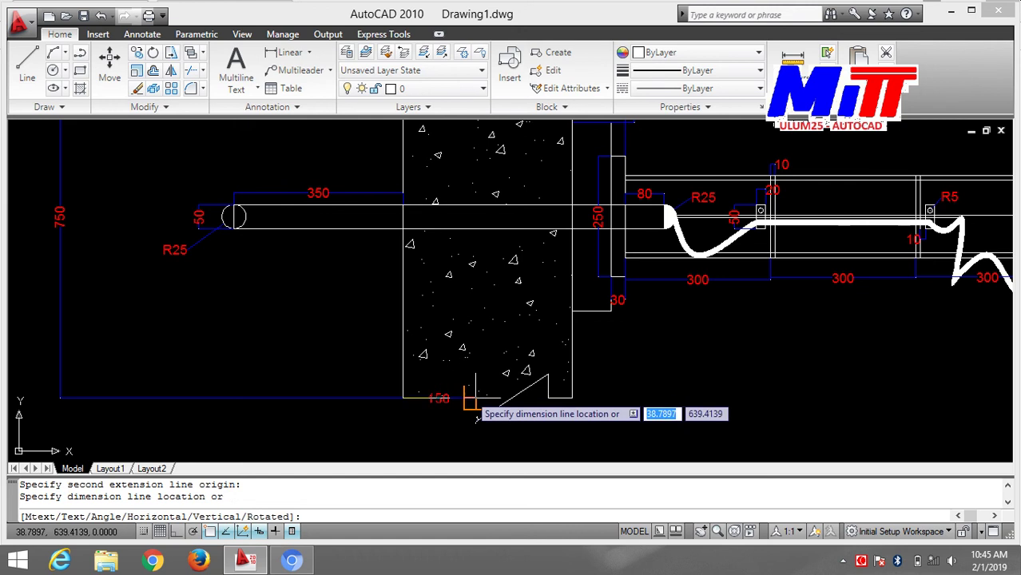
{"action": "left_click", "coordinate": [476, 418]}
{"action": "key", "text": "Return"}
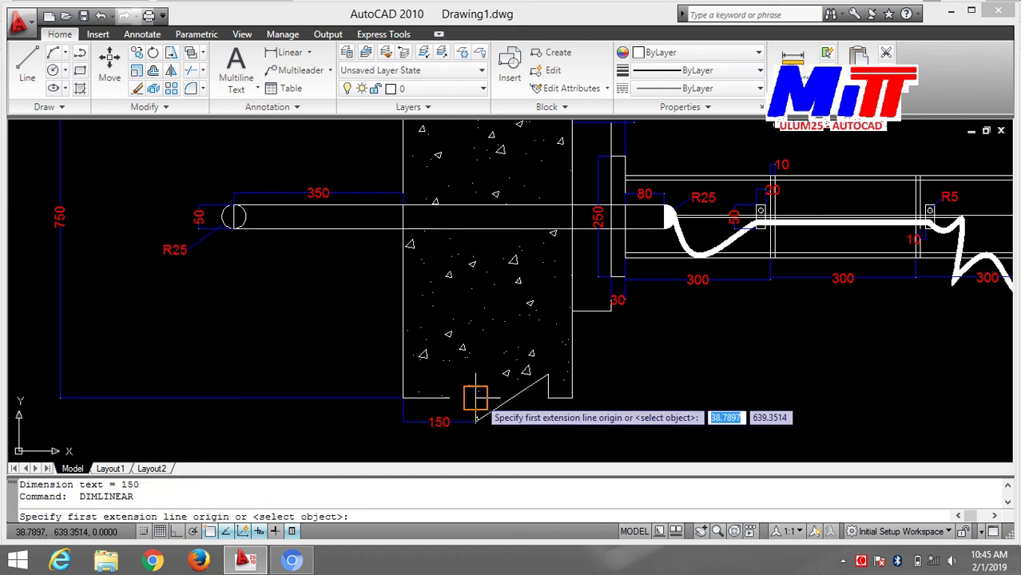
{"action": "left_click", "coordinate": [476, 397]}
{"action": "left_click", "coordinate": [548, 397]}
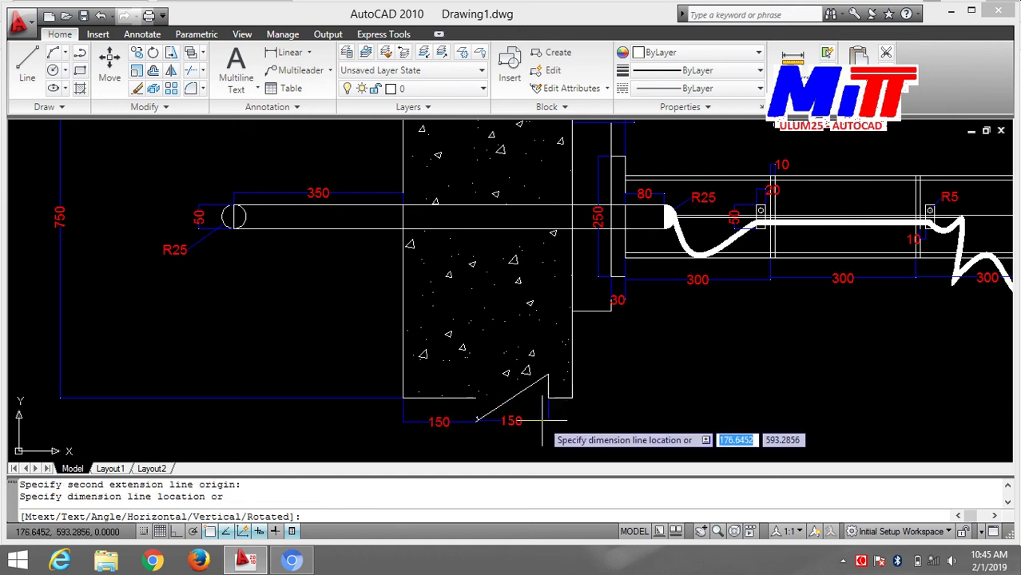
{"action": "left_click", "coordinate": [542, 421]}
{"action": "key", "text": "Return"}
{"action": "left_click", "coordinate": [548, 397]}
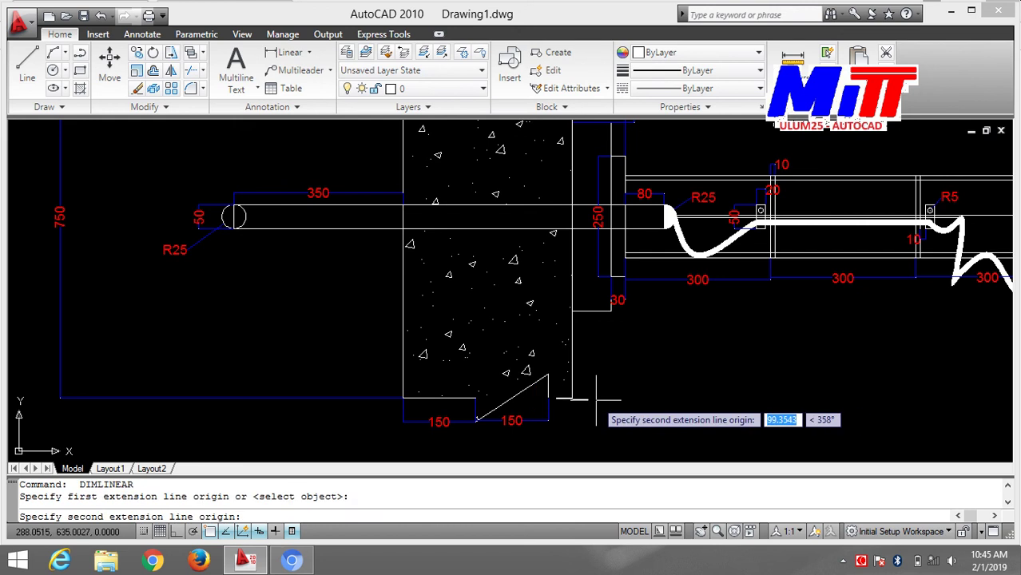
{"action": "left_click", "coordinate": [572, 397]}
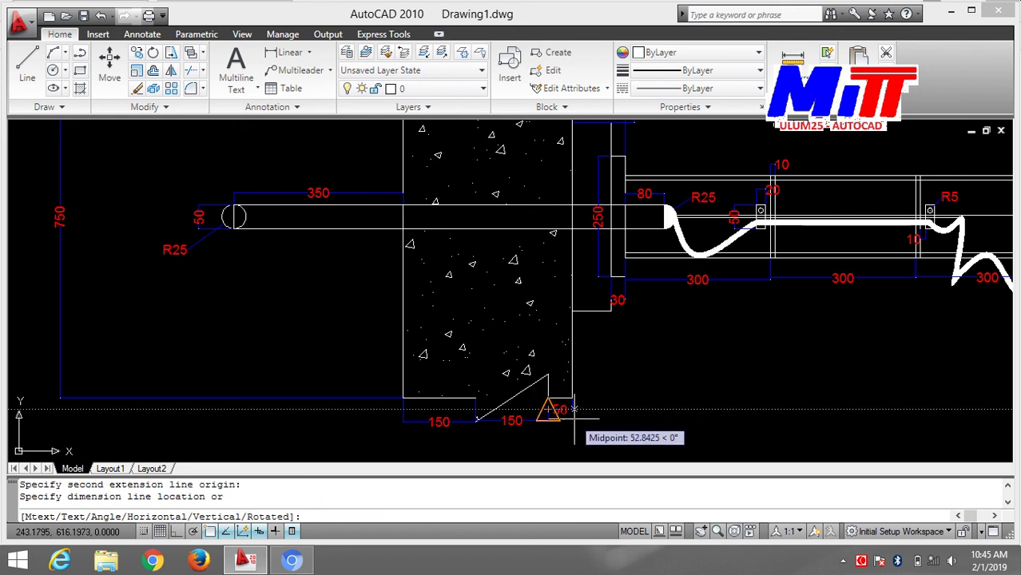
{"action": "left_click", "coordinate": [576, 427]}
{"action": "scroll", "coordinate": [651, 396], "scroll_direction": "down", "scroll_amount": 3}
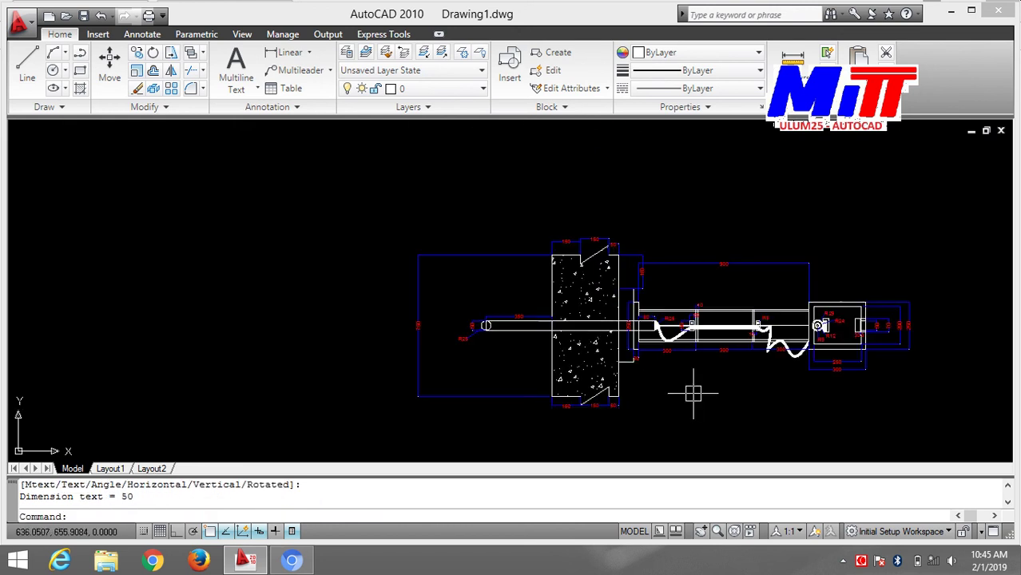
{"action": "middle_click_drag", "start_coordinate": [693, 393], "coordinate": [535, 391]}
{"action": "scroll", "coordinate": [419, 367], "scroll_direction": "up", "scroll_amount": 2}
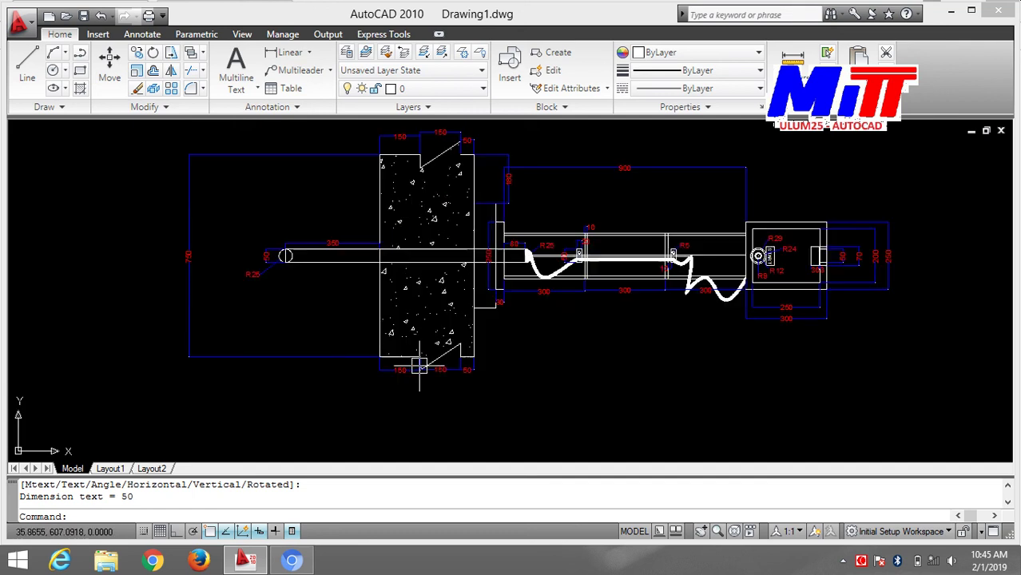
{"action": "scroll", "coordinate": [419, 366], "scroll_direction": "up", "scroll_amount": 2}
{"action": "mouse_move", "coordinate": [660, 324]}
{"action": "middle_mouse_down"}
{"action": "mouse_move", "coordinate": [763, 399]}
{"action": "mouse_move", "coordinate": [702, 424]}
{"action": "mouse_move", "coordinate": [615, 292]}
{"action": "mouse_move", "coordinate": [606, 340]}
{"action": "mouse_move", "coordinate": [563, 362]}
{"action": "mouse_move", "coordinate": [568, 385]}
{"action": "mouse_move", "coordinate": [538, 449]}
{"action": "mouse_move", "coordinate": [478, 399]}
{"action": "mouse_move", "coordinate": [318, 426]}
{"action": "middle_mouse_up"}
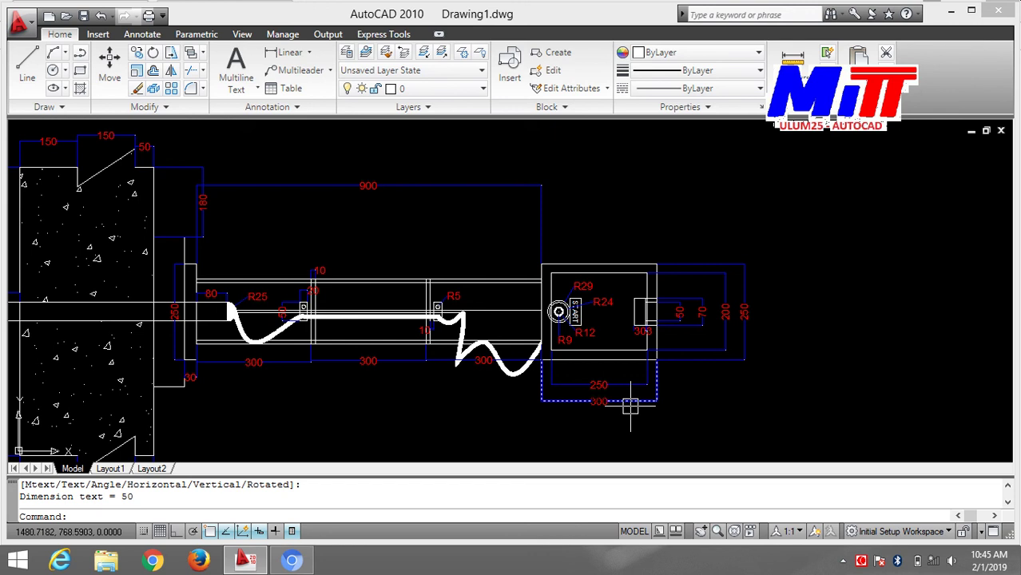
{"action": "middle_click_drag", "start_coordinate": [810, 408], "coordinate": [711, 372]}
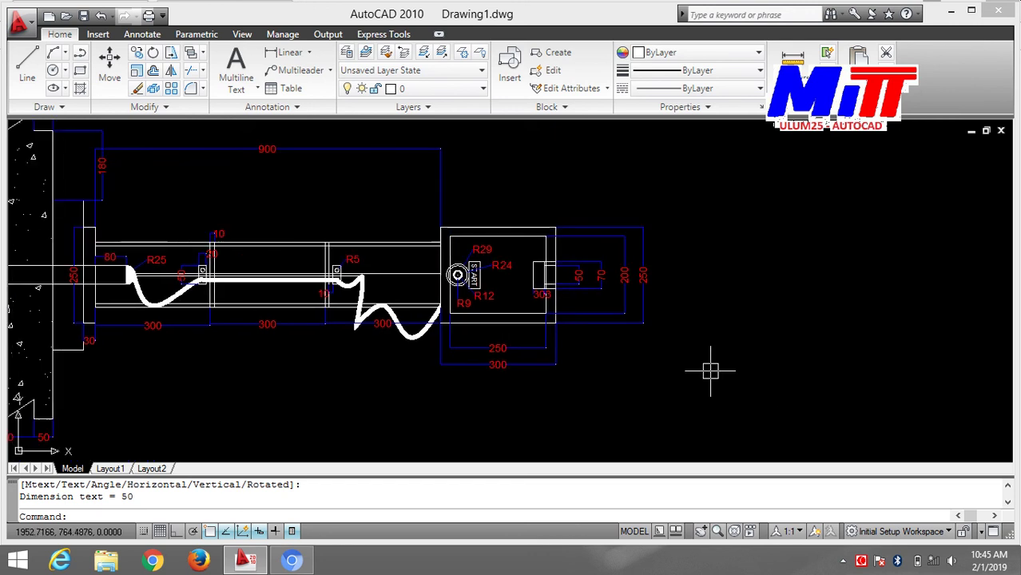
{"action": "scroll", "coordinate": [710, 371], "scroll_direction": "up", "scroll_amount": 2}
{"action": "scroll", "coordinate": [710, 364], "scroll_direction": "down", "scroll_amount": 6}
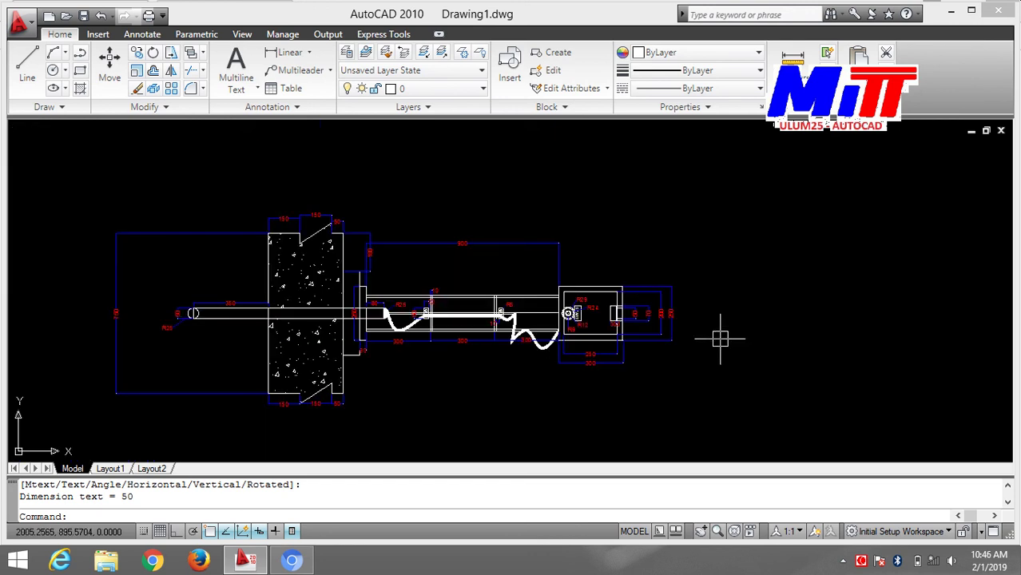
{"action": "scroll", "coordinate": [920, 310], "scroll_direction": "up", "scroll_amount": 1}
{"action": "mouse_move", "coordinate": [719, 337]}
{"action": "middle_mouse_down"}
{"action": "mouse_move", "coordinate": [921, 311]}
{"action": "mouse_move", "coordinate": [959, 340]}
{"action": "middle_mouse_up"}
{"action": "scroll", "coordinate": [921, 311], "scroll_direction": "up", "scroll_amount": 1}
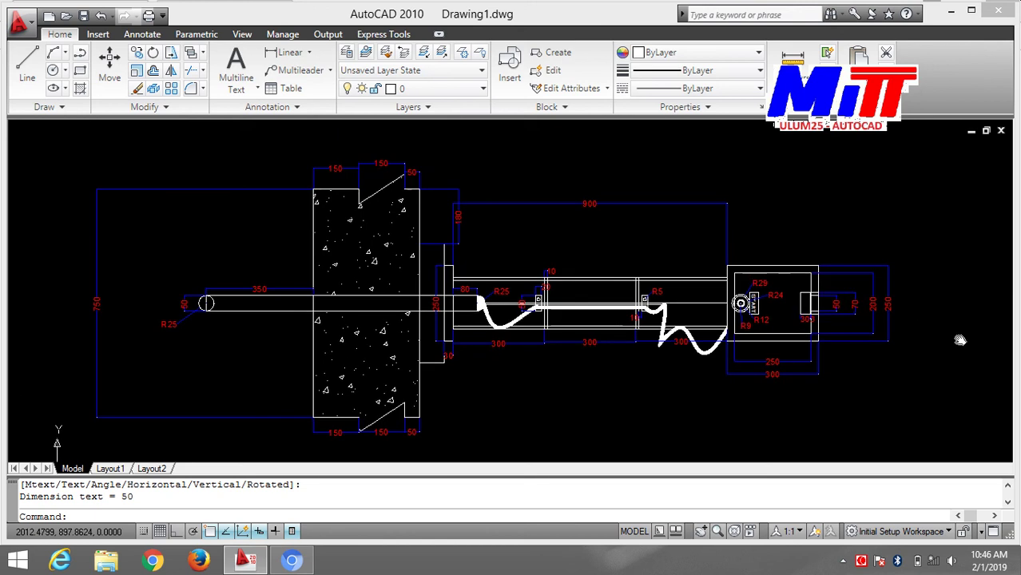